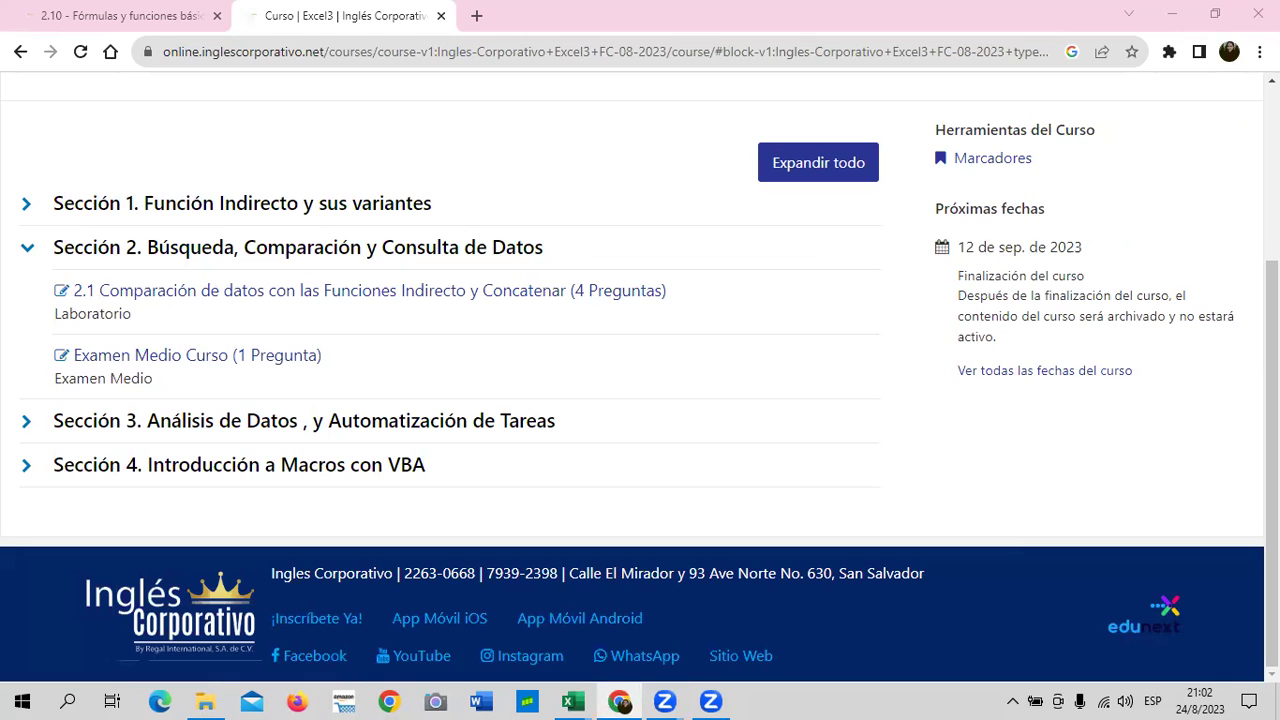
- Open lesson 2.1 'Comparación de datos con las Funciones Indirecto y Concatenar' from Sección 2
scroll(470, 372, "up", 3)
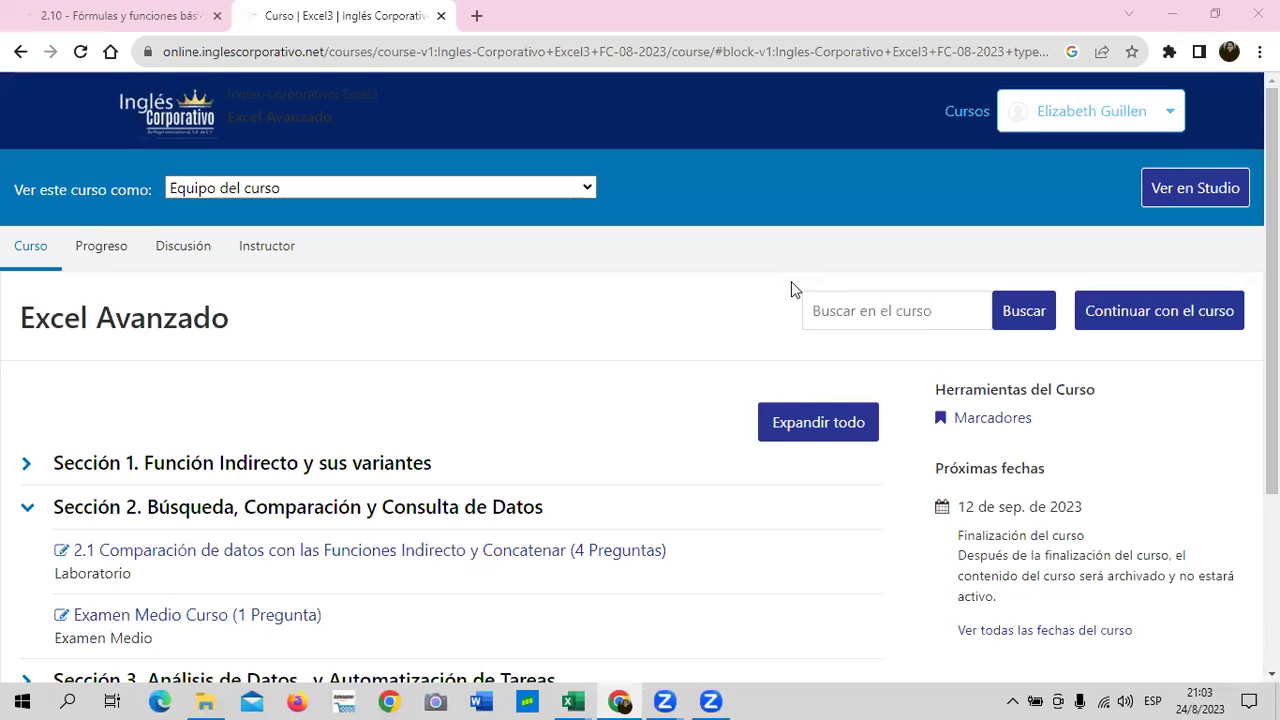
scroll(486, 449, "down", 2)
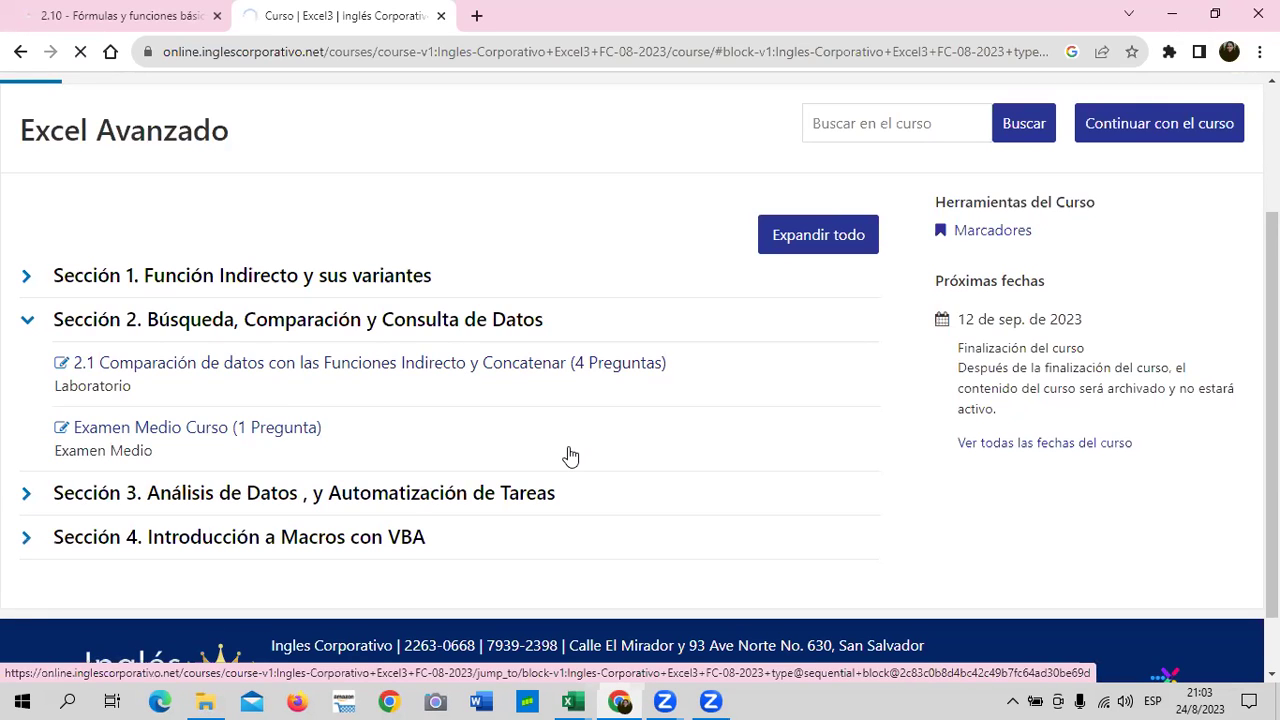
left_click(565, 362)
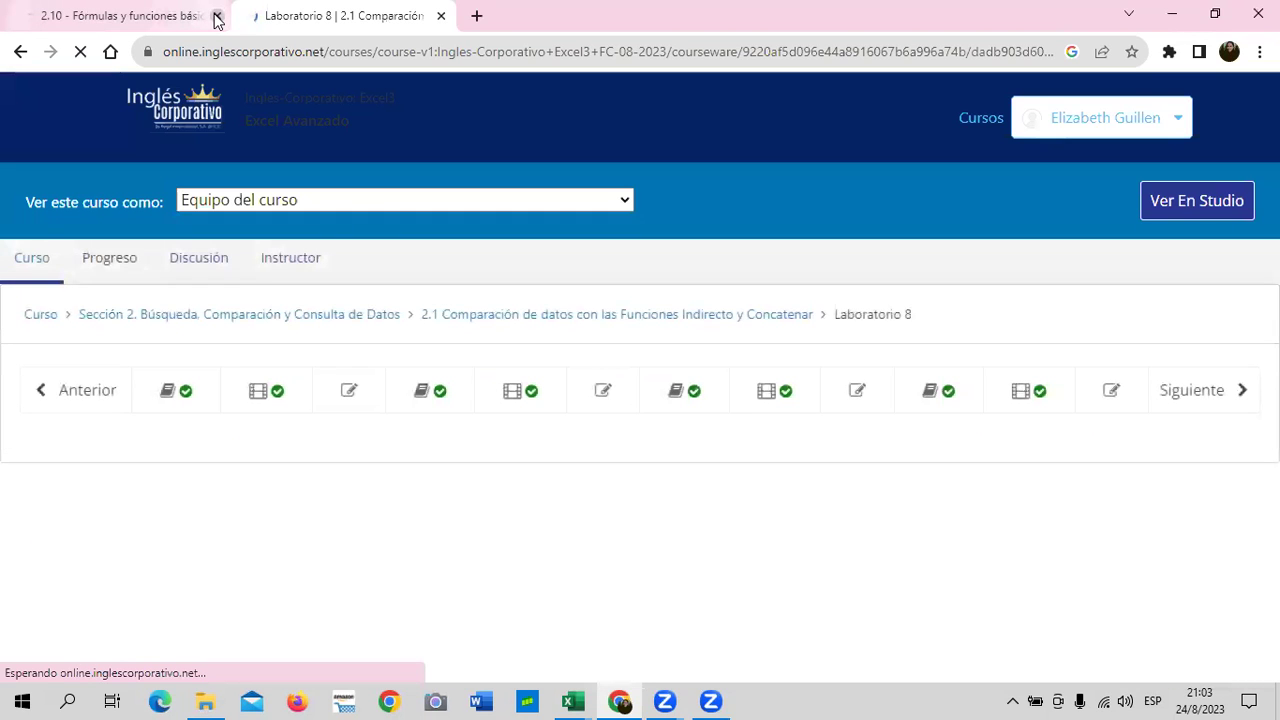
- Close the 2.10 Fórmulas y funciones básicas tab and open the Objetivo de la lección 2.4 unit
left_click(217, 18)
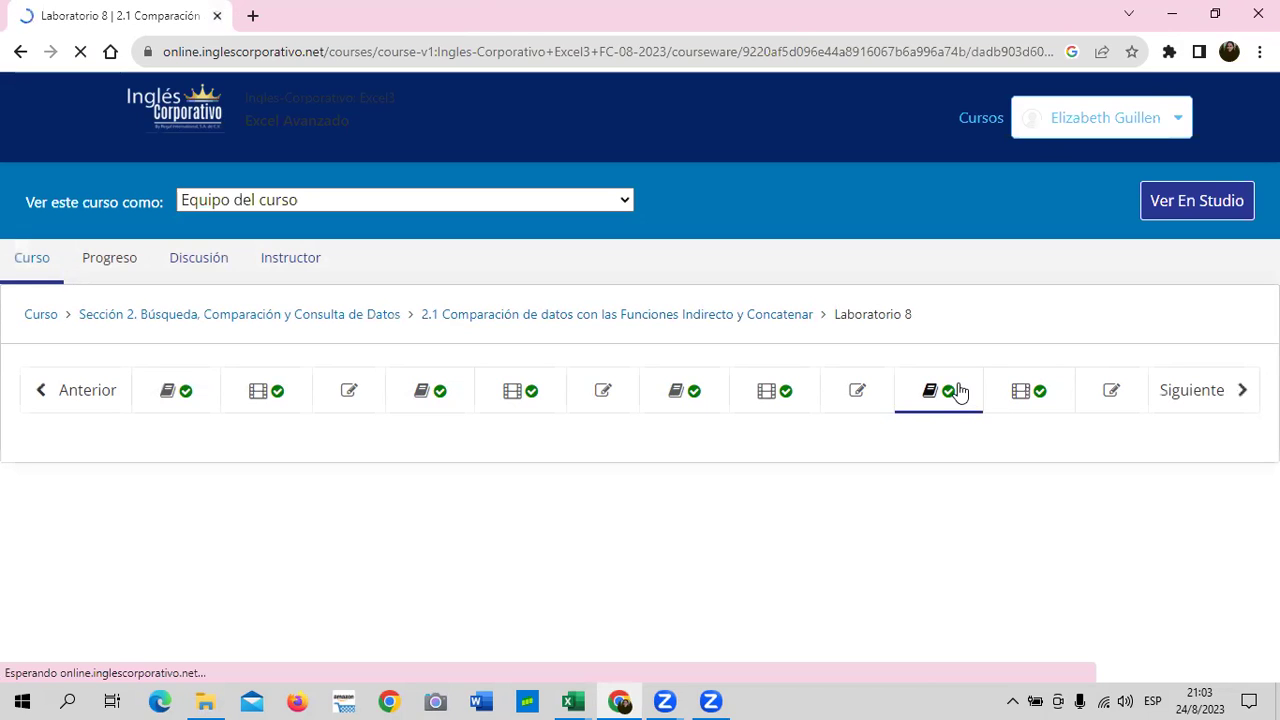
left_click(1008, 398)
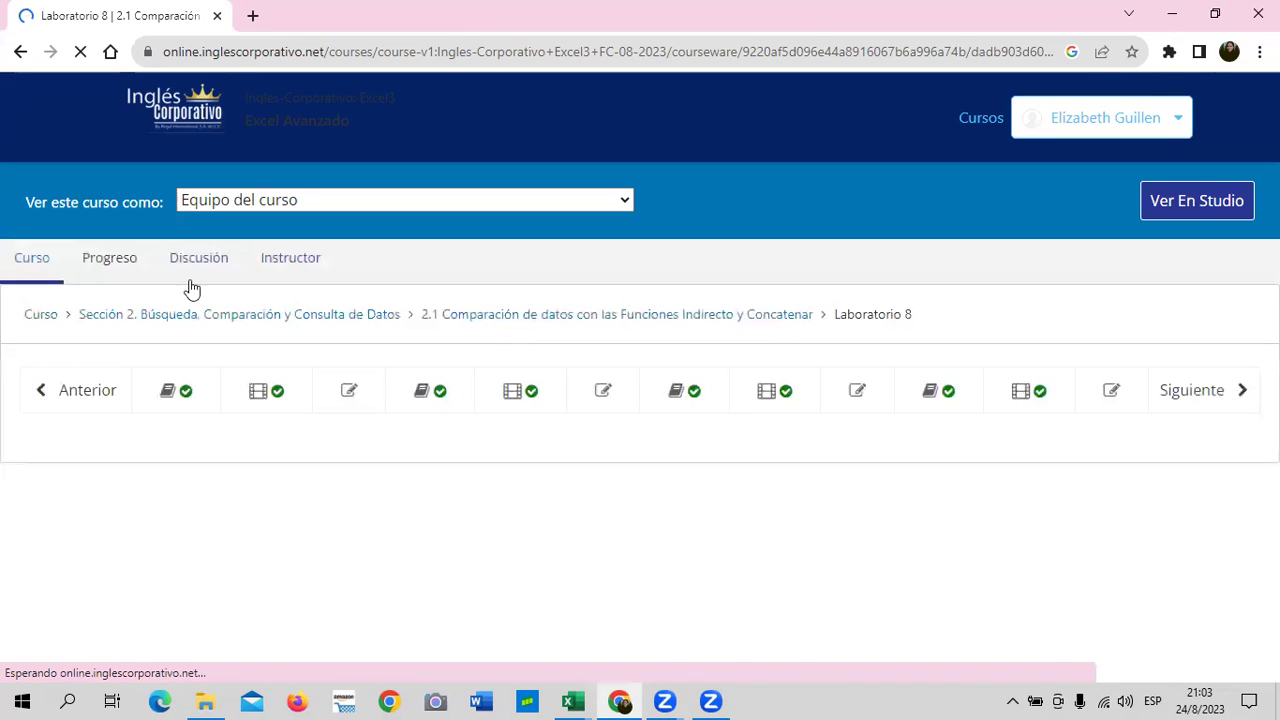
left_click(946, 394)
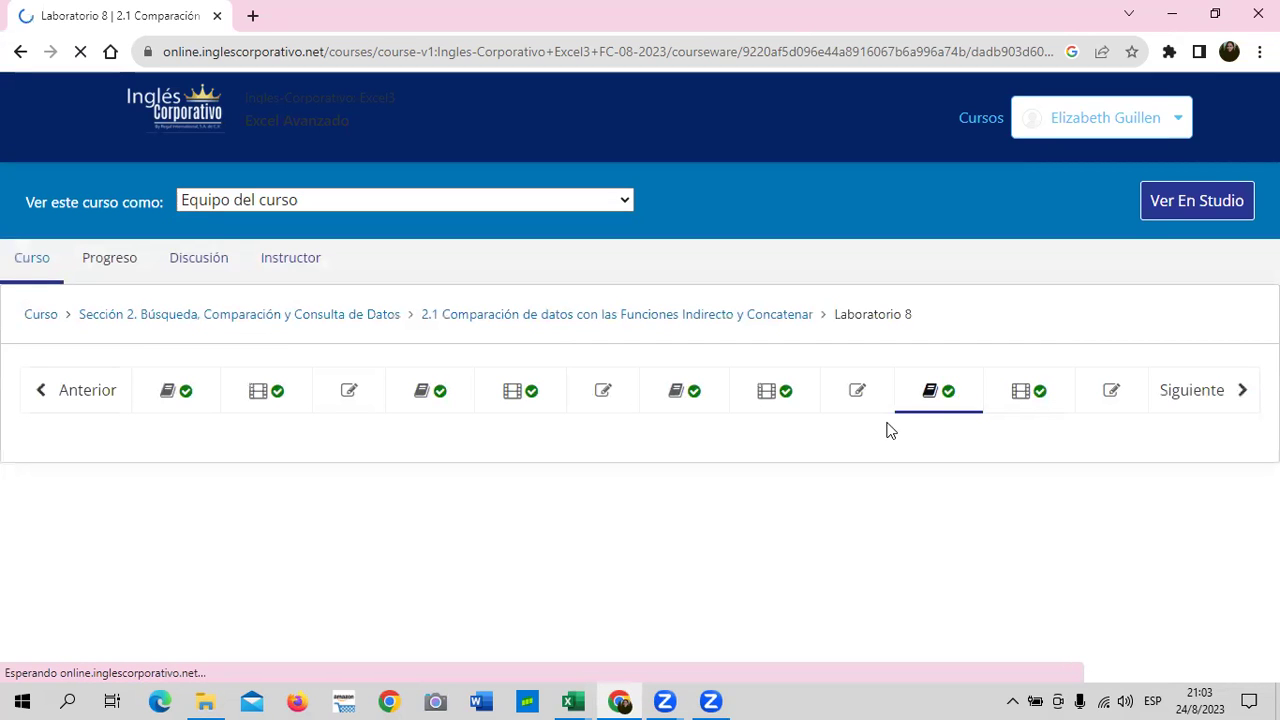
left_click(1008, 393)
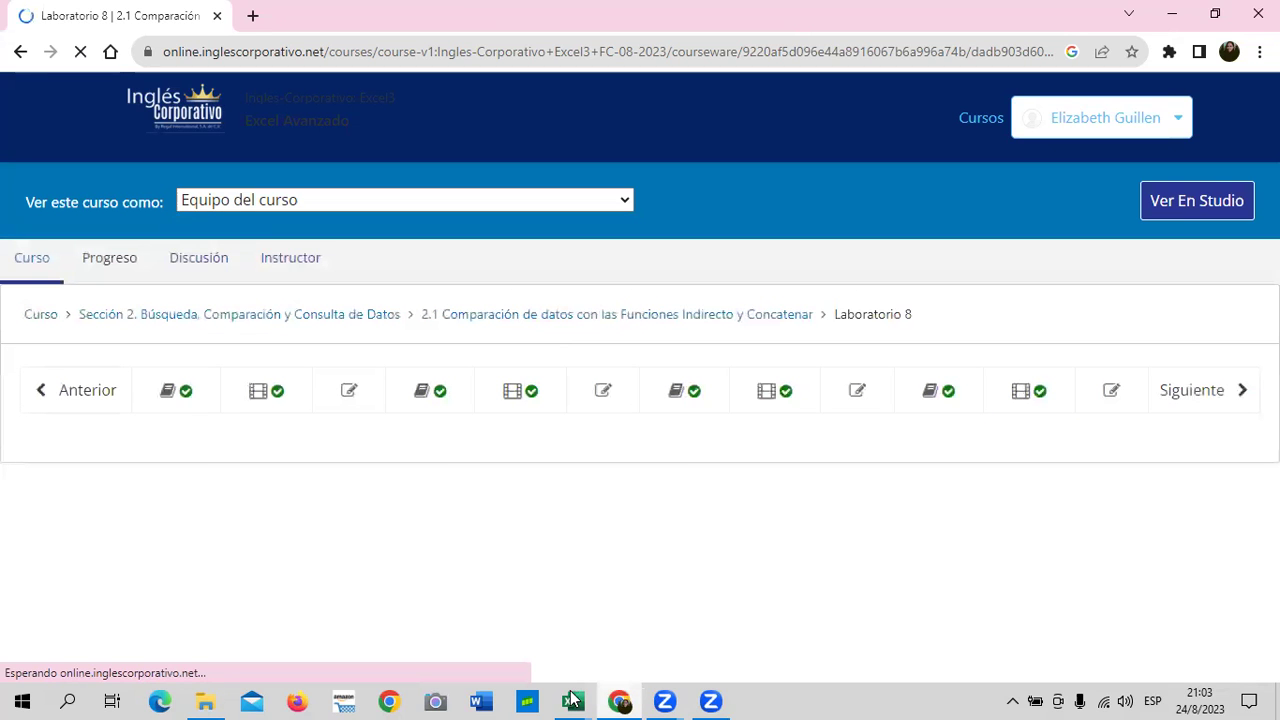
mouse_move(572, 700)
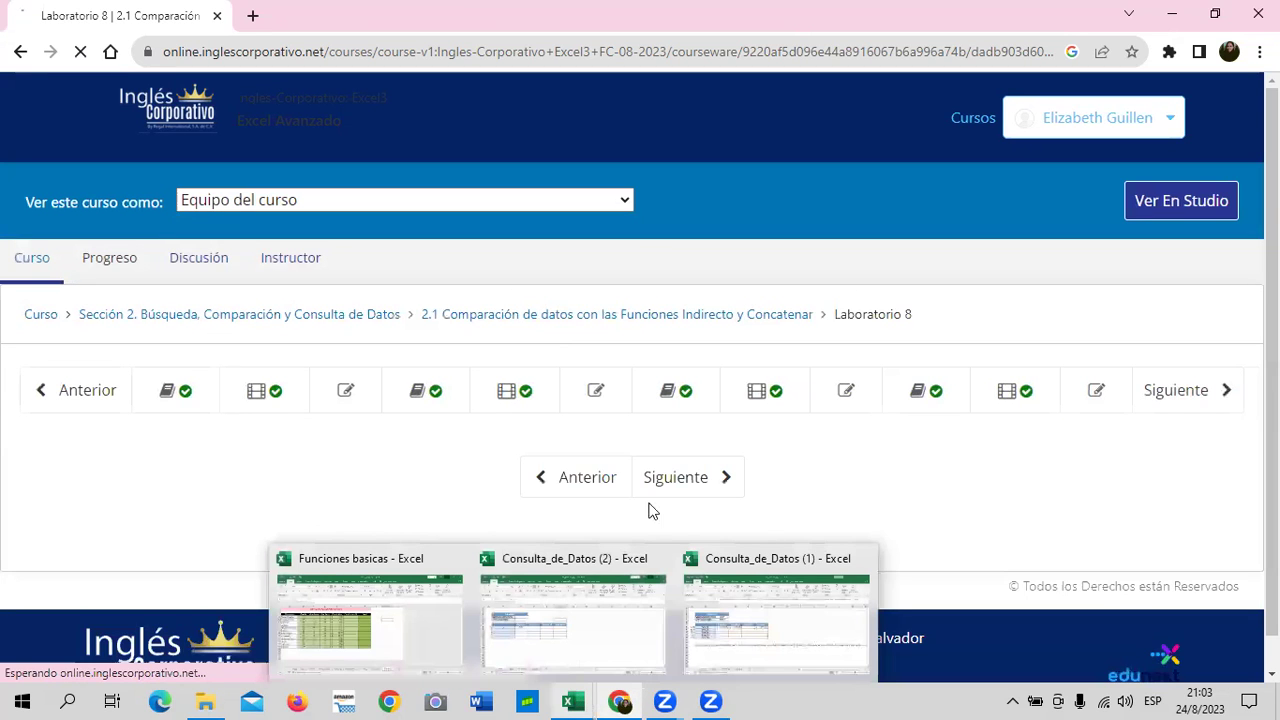
left_click(953, 388)
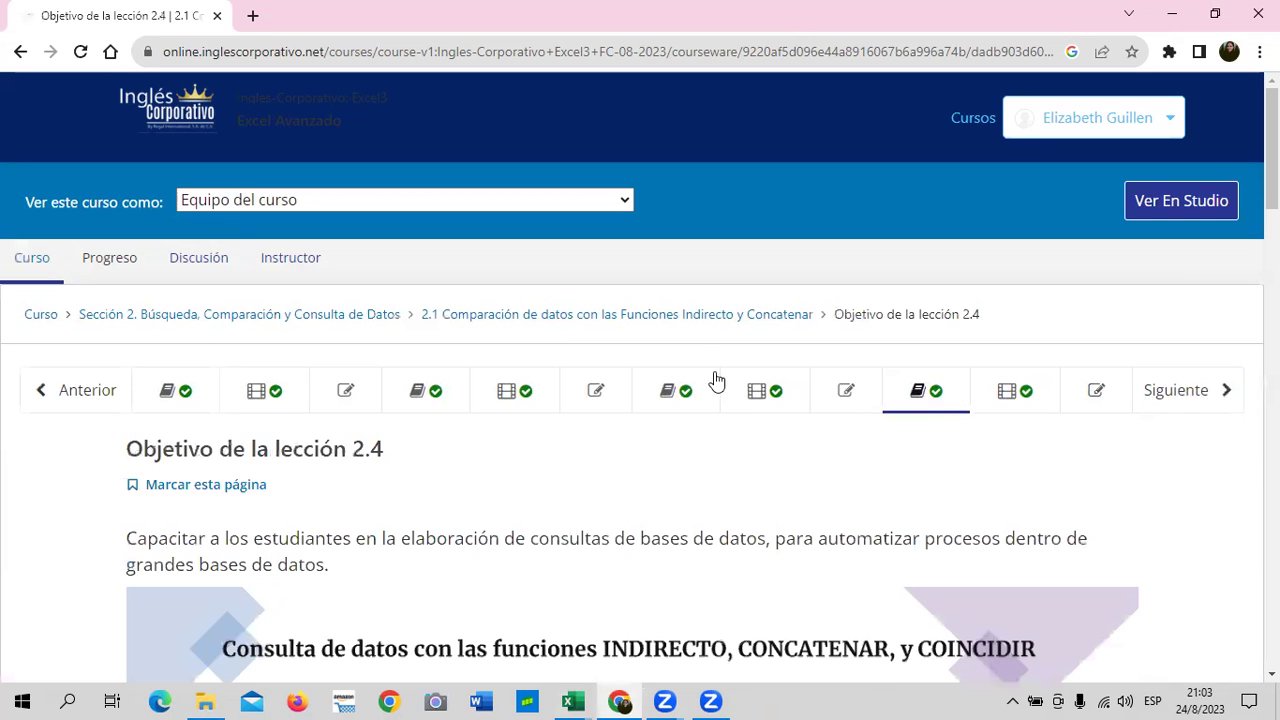
- Scroll down to the CONCATENAR and INDICE–INDIRECTO formulas, then switch to the Consulta_de_Datos (2) workbook
scroll(666, 368, "down", 10)
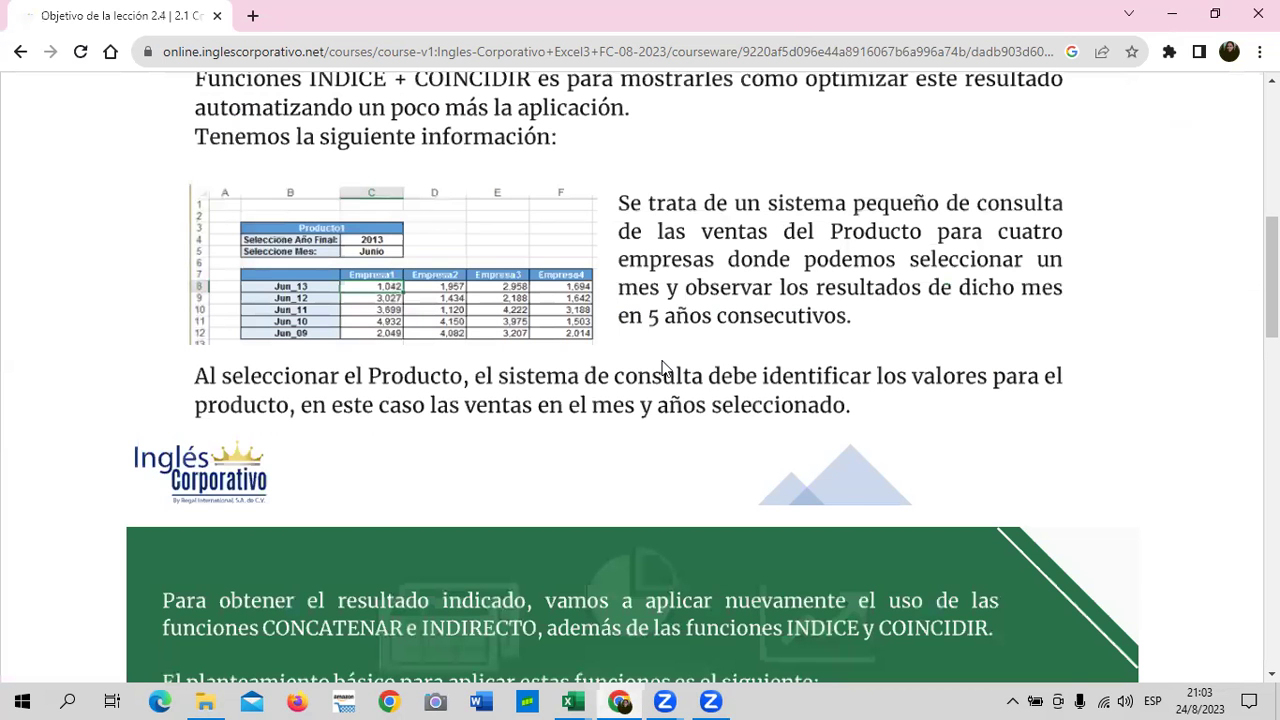
scroll(662, 368, "down", 4)
scroll(662, 366, "down", 3)
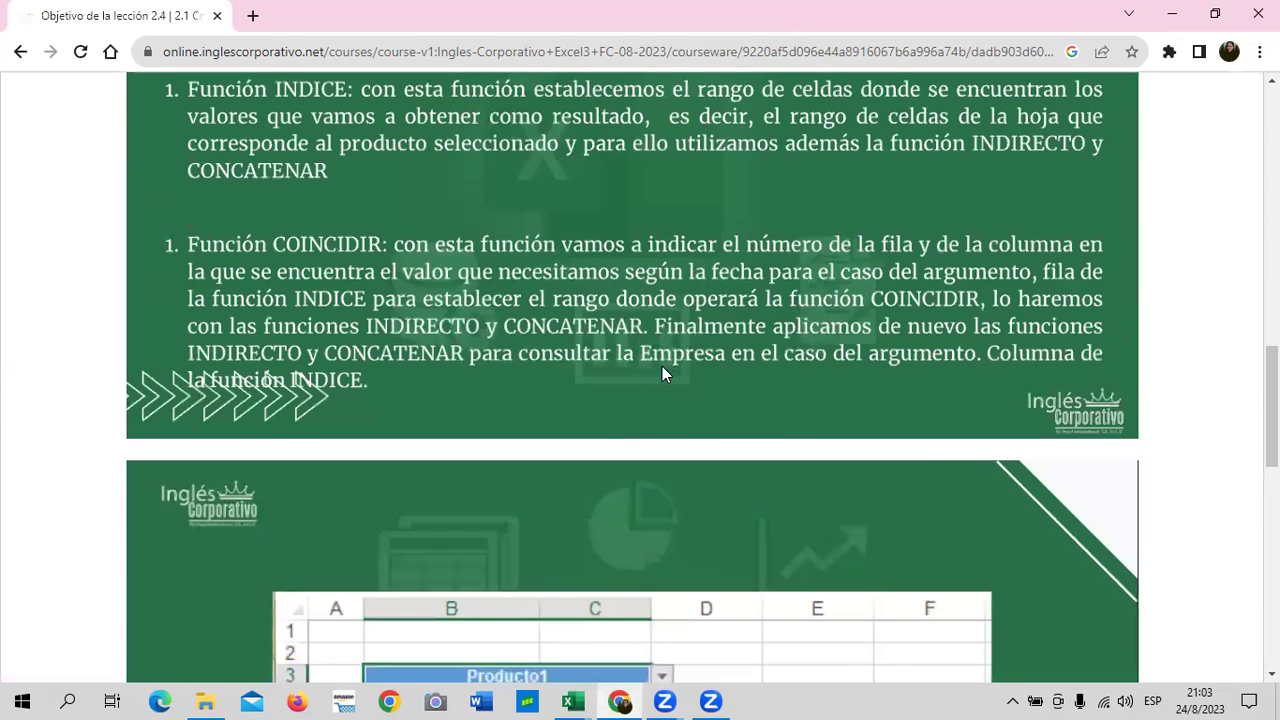
scroll(662, 372, "down", 5)
scroll(662, 373, "down", 3)
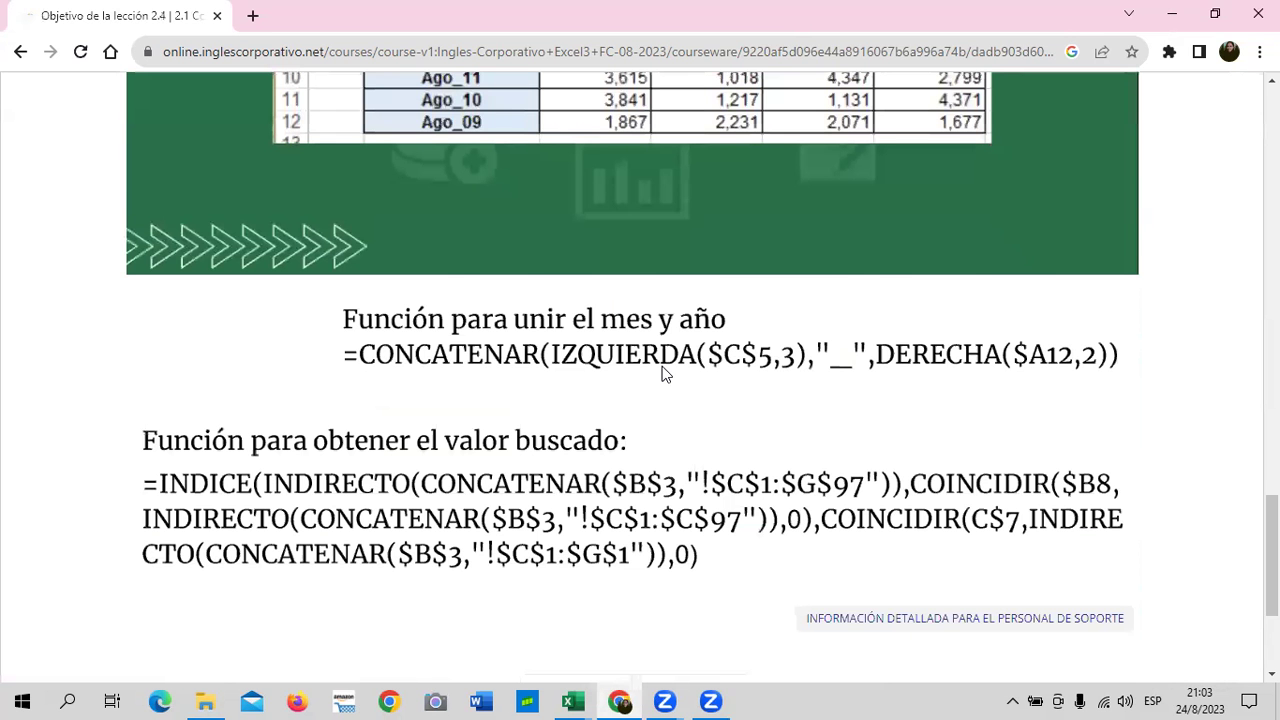
scroll(662, 373, "down", 1)
scroll(512, 317, "down", 1)
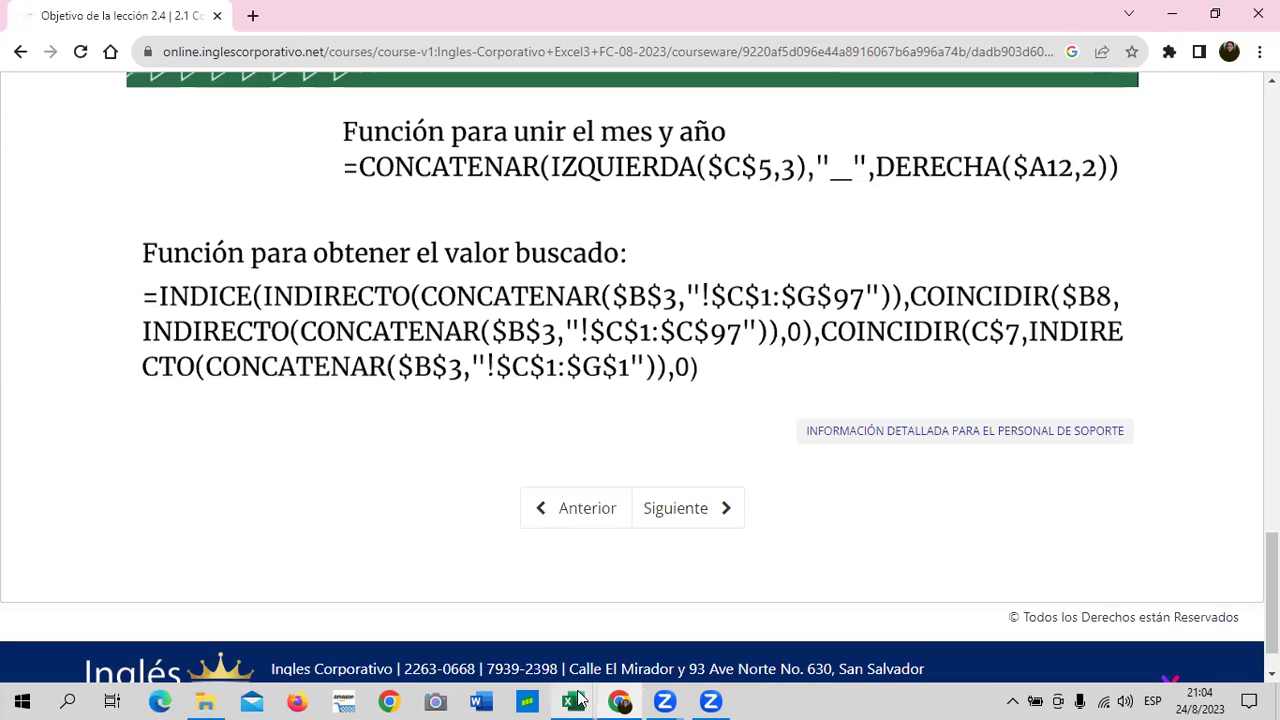
mouse_move(579, 694)
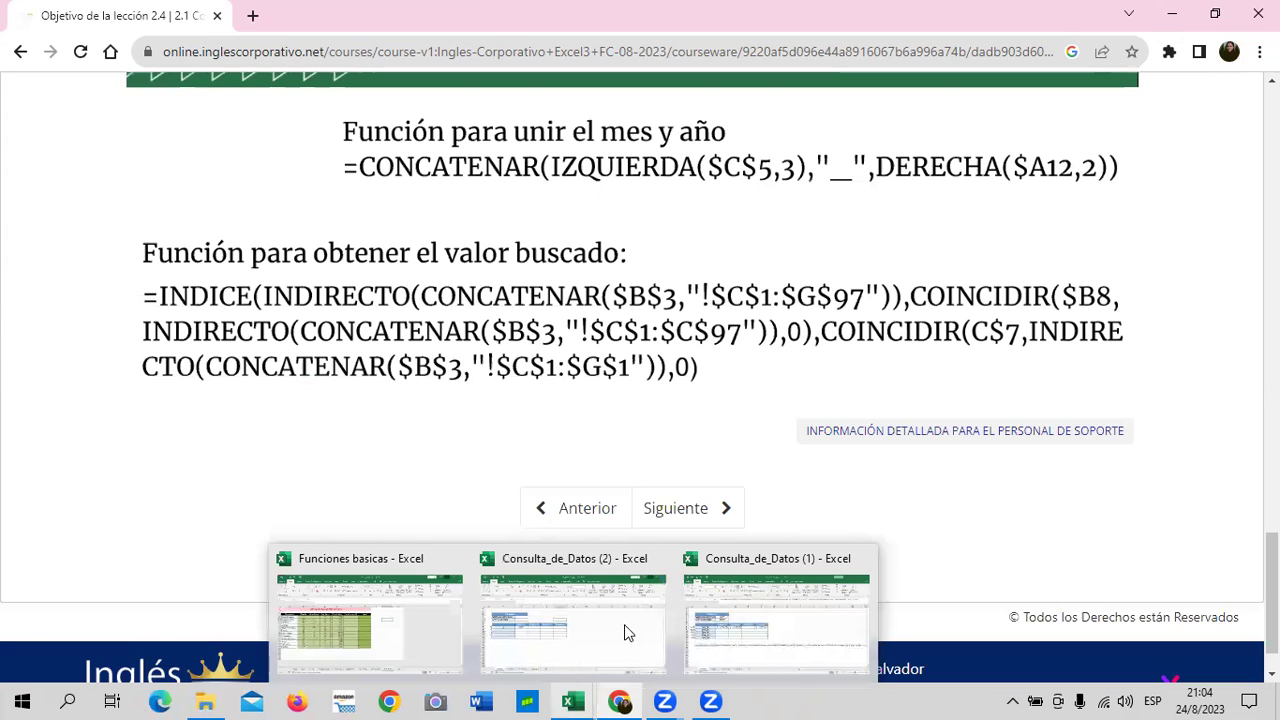
left_click(622, 630)
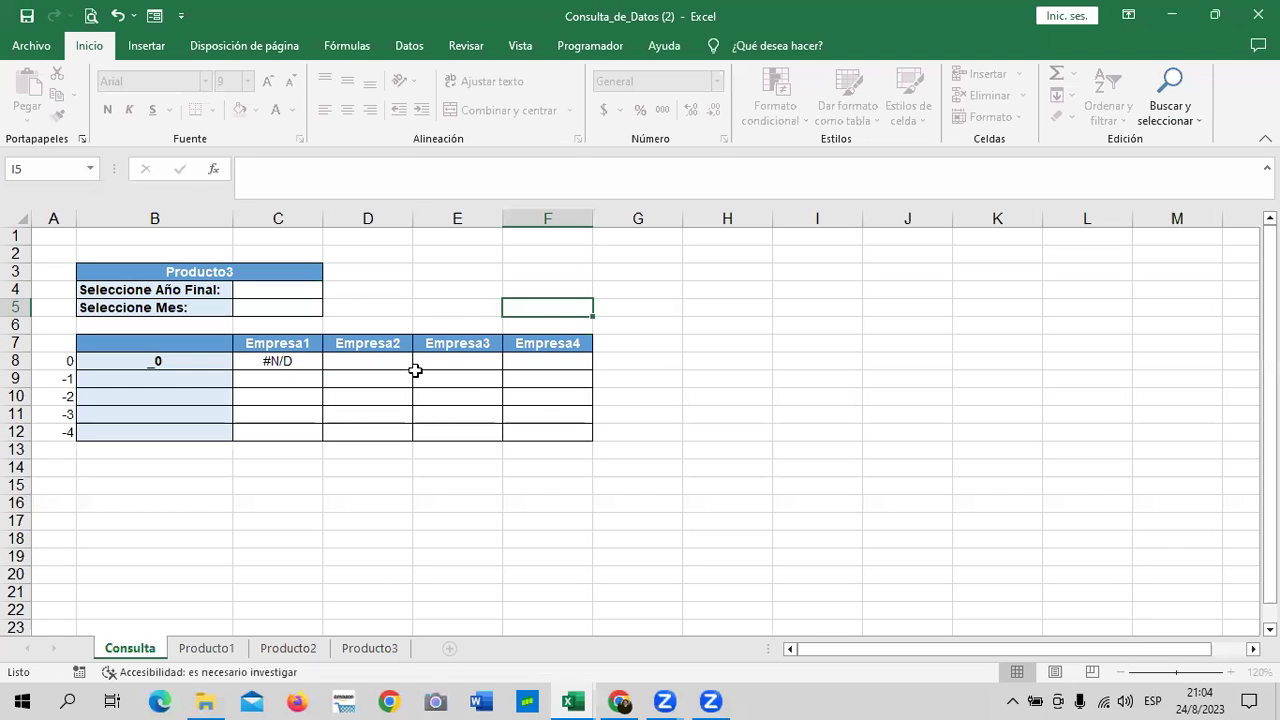
- Check the INDICE lookup formula in Consulta cell C8, which returns #N/D, then return to the lesson
left_click(301, 361)
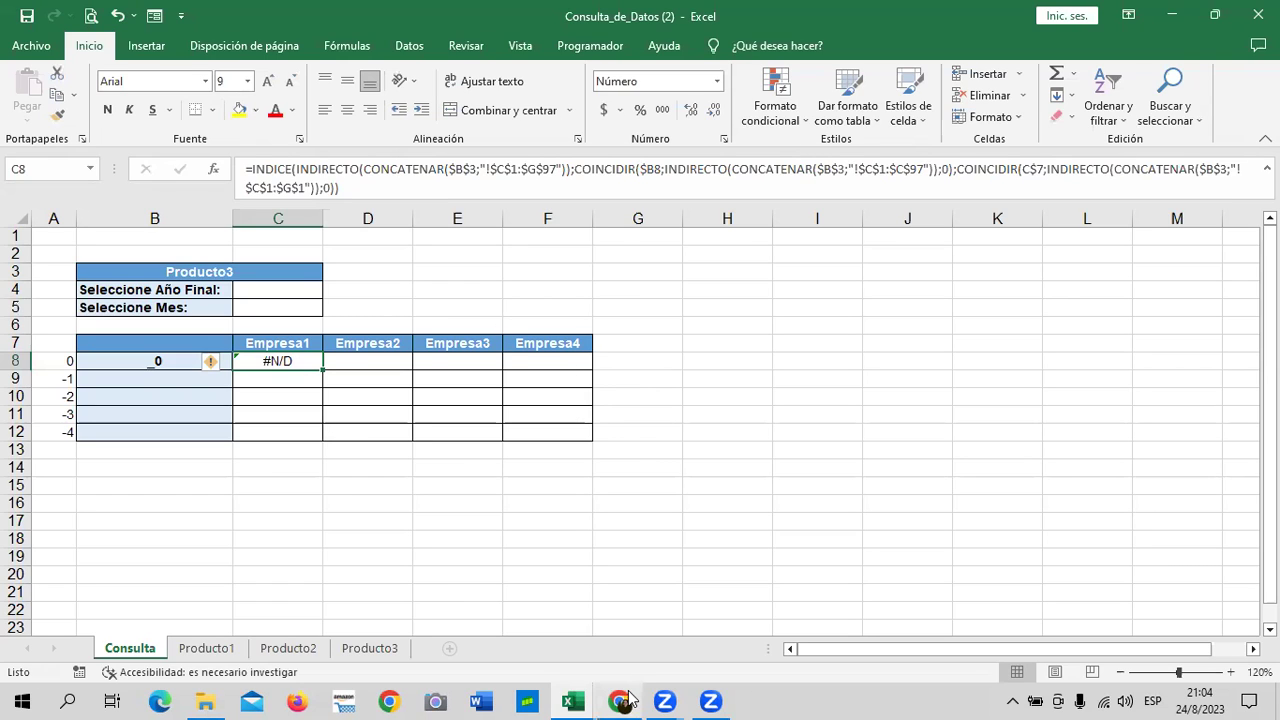
left_click(608, 625)
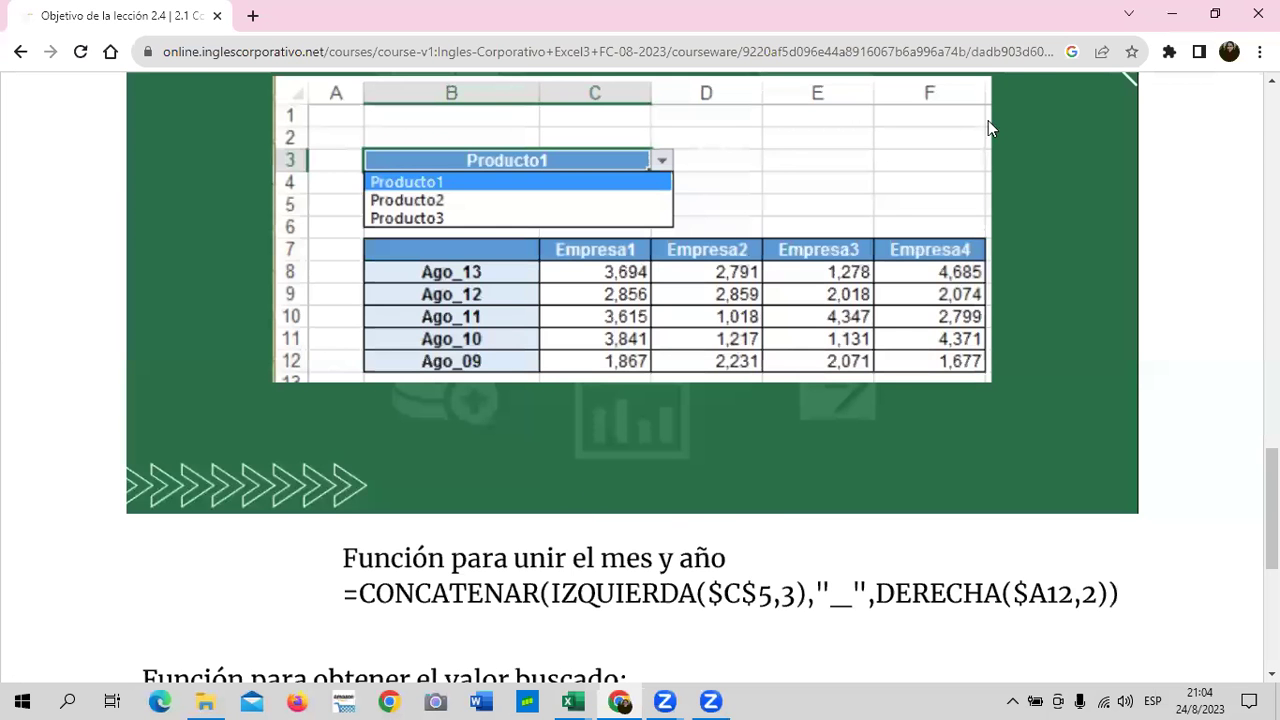
- Scroll back up to the lesson introduction and the four-company Producto1 sales table example
scroll(716, 415, "up", 3)
scroll(716, 415, "up", 5)
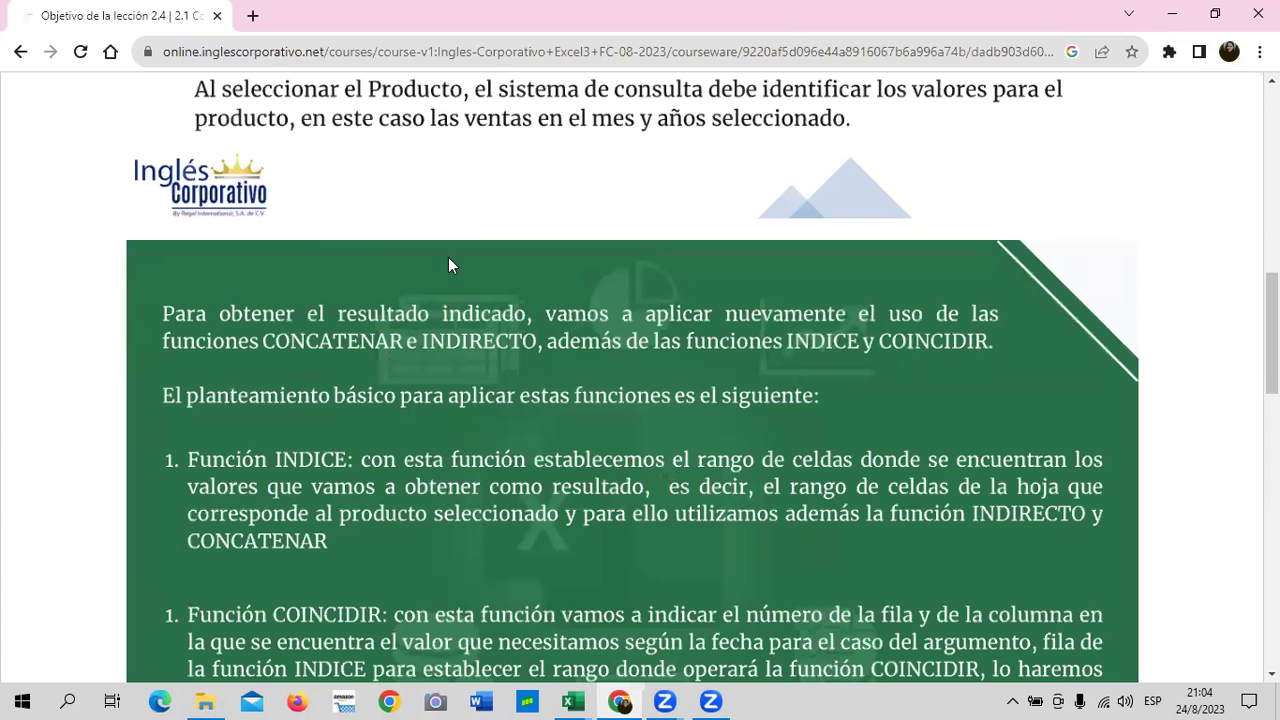
scroll(445, 284, "up", 10)
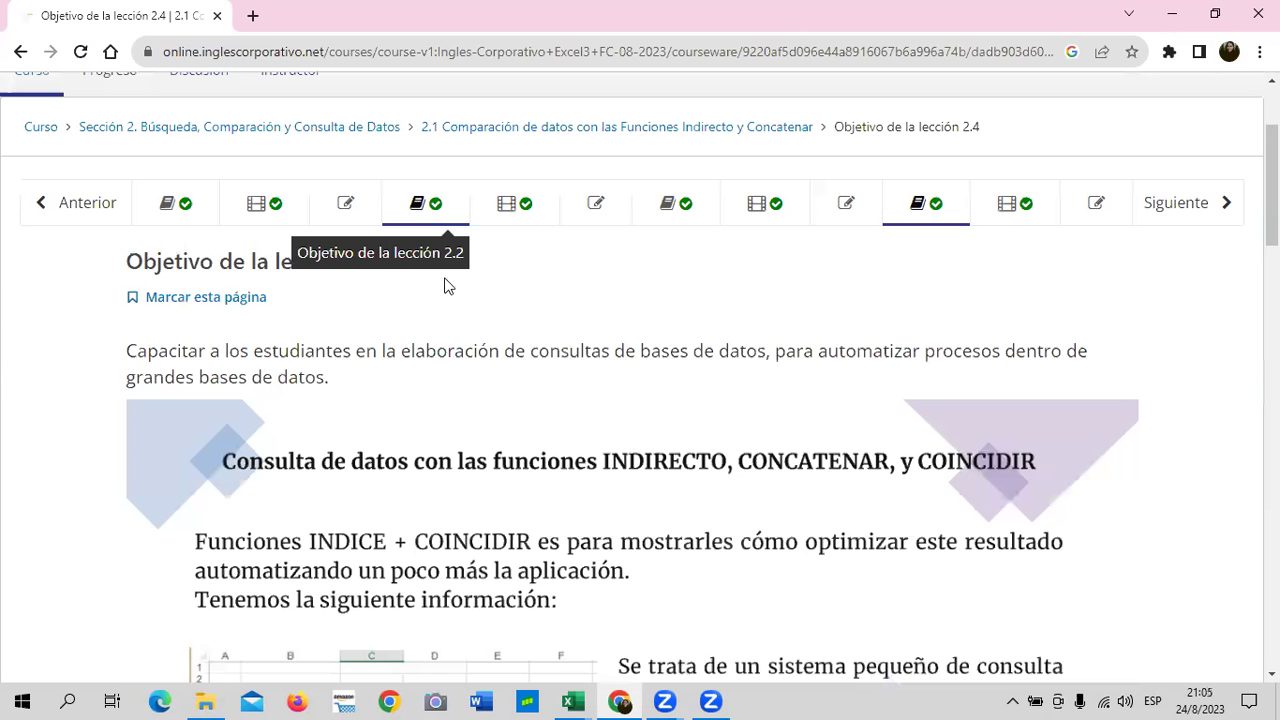
scroll(447, 284, "down", 1)
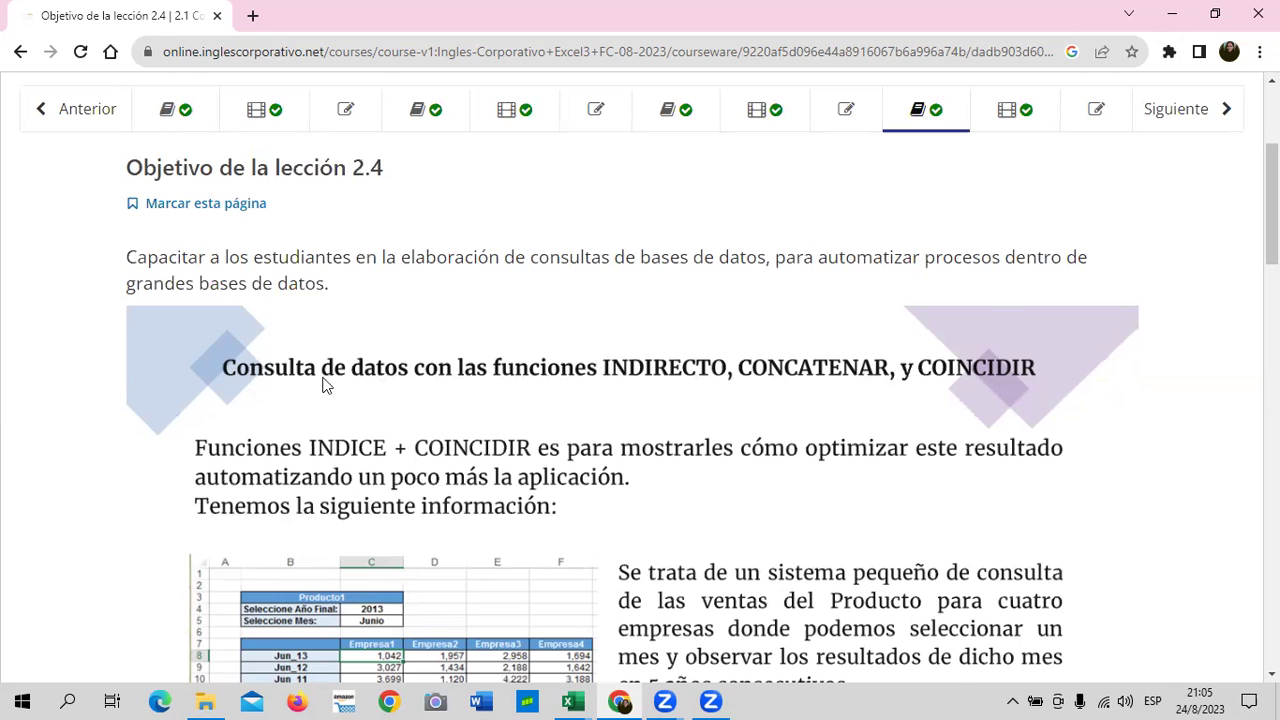
scroll(255, 382, "down", 1)
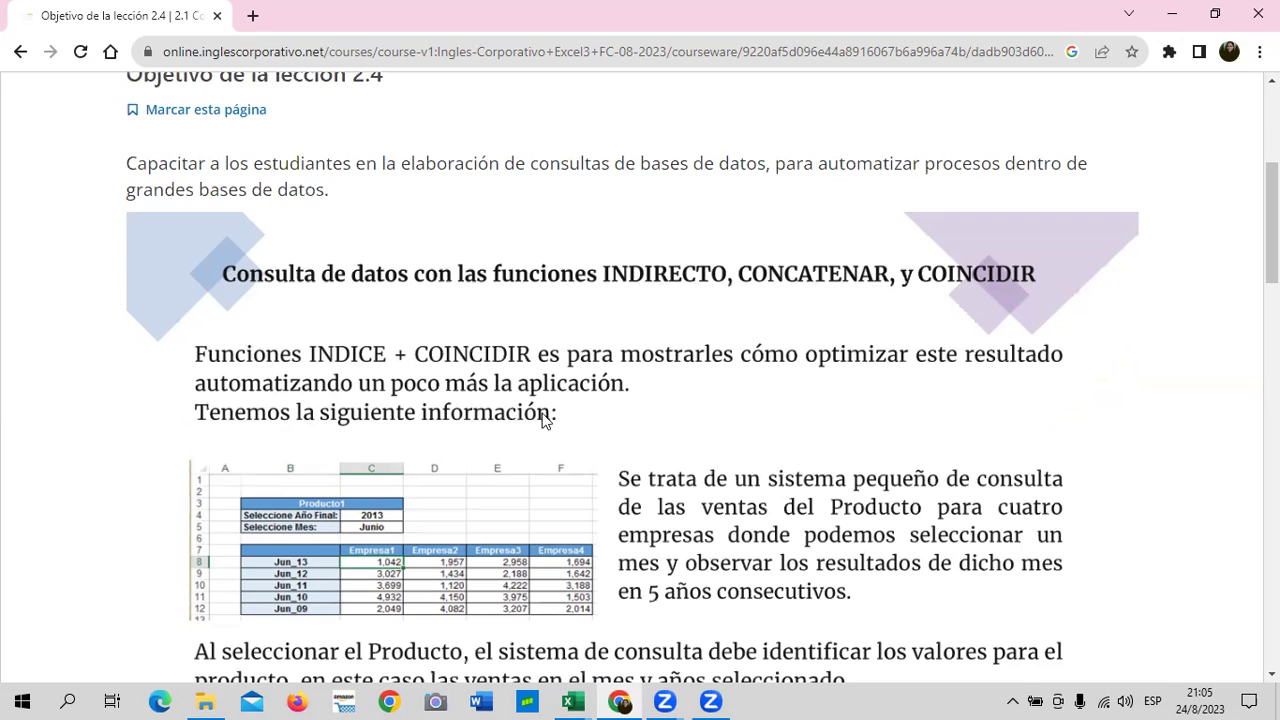
scroll(543, 421, "down", 2)
- Scroll down to the green slide whose step 1 explains the INDICE function's cell range
scroll(540, 413, "down", 1)
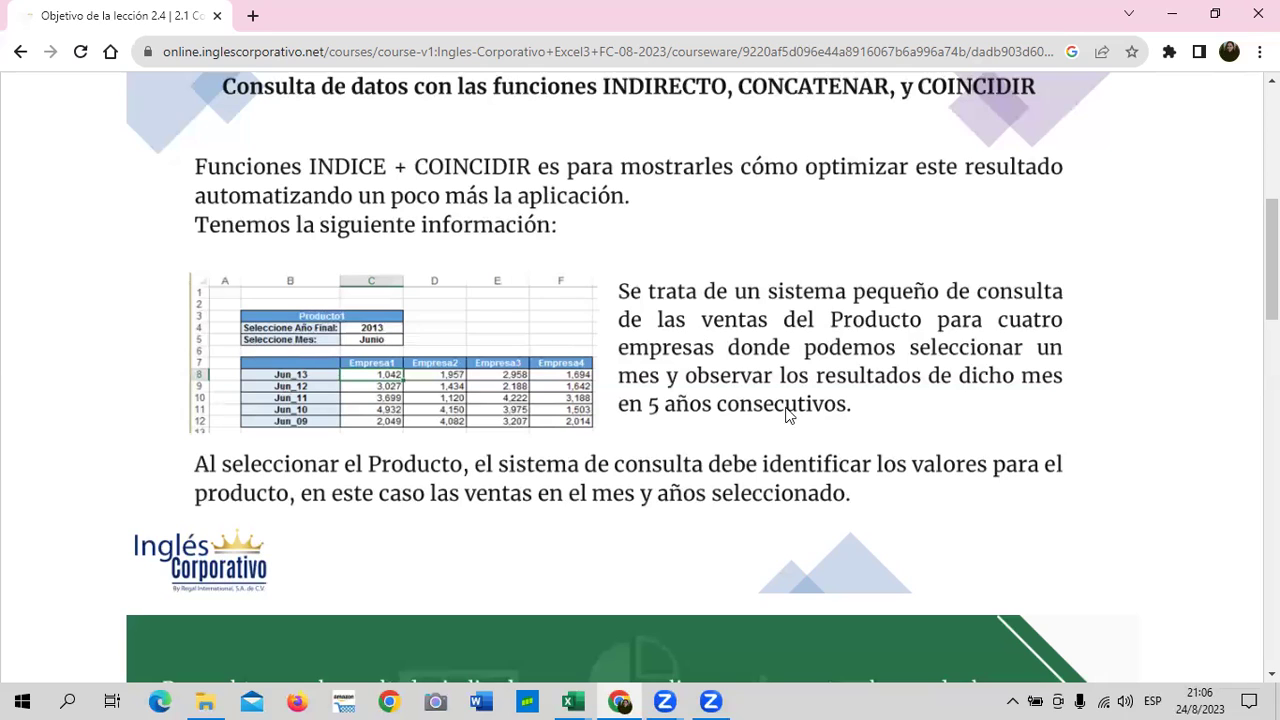
scroll(658, 405, "down", 1)
scroll(337, 421, "down", 1)
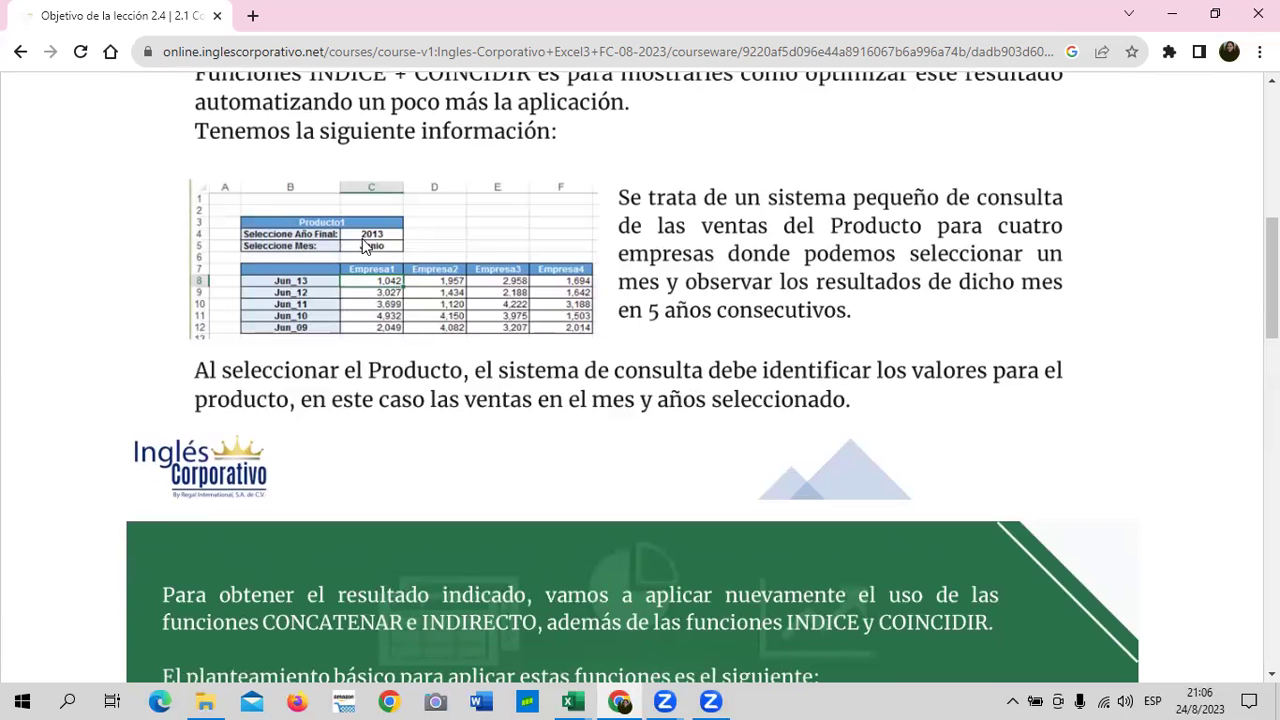
scroll(370, 300, "down", 1)
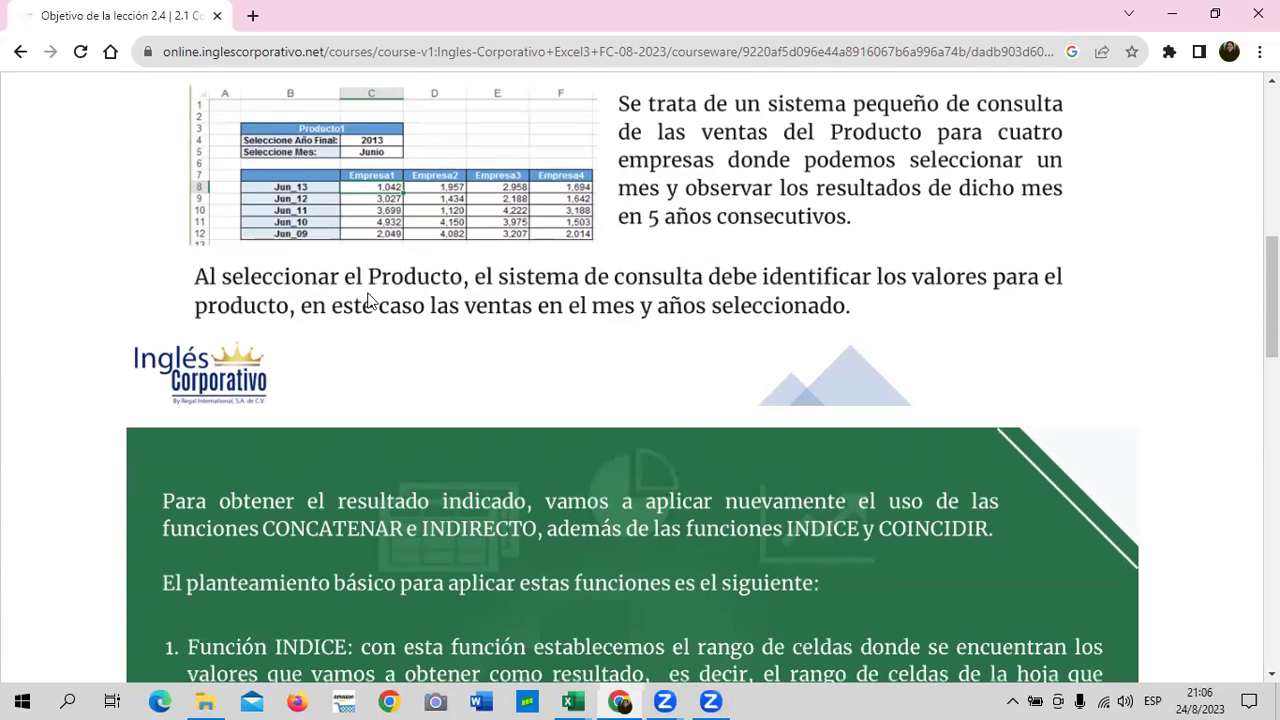
scroll(368, 298, "down", 2)
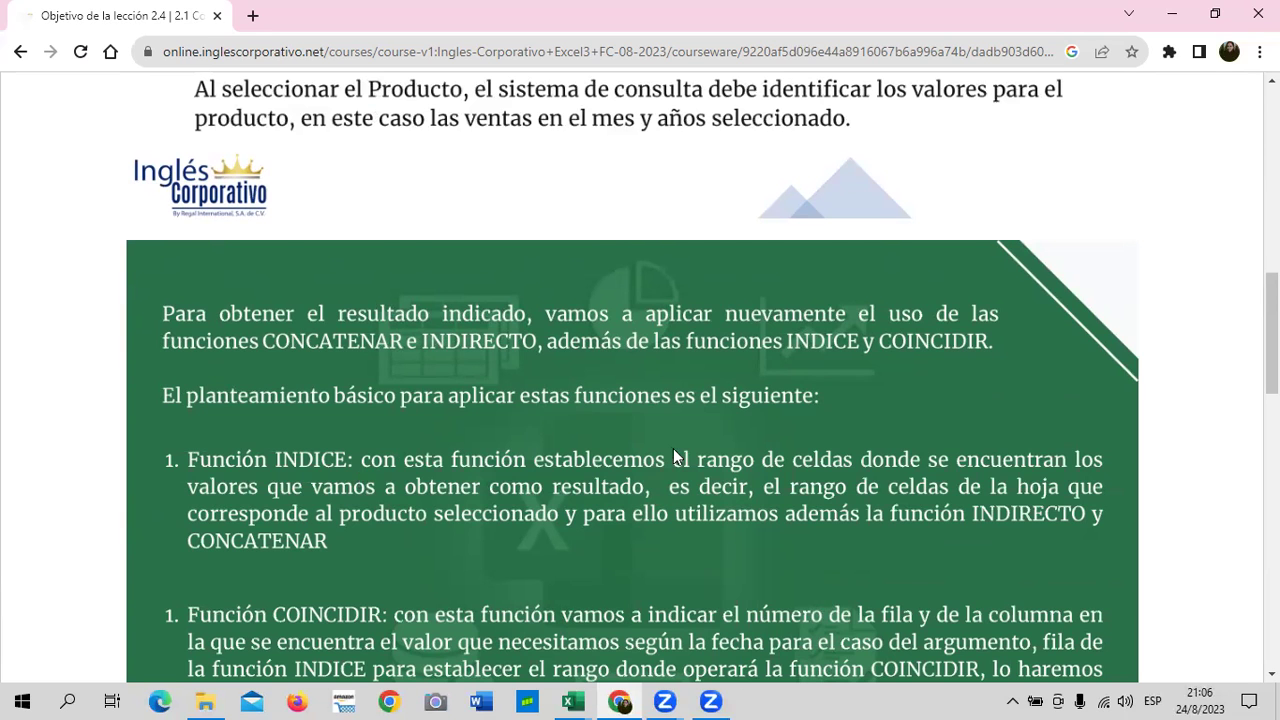
- Scroll to the lesson's end: the CONCATENAR month-year formula and the INDICE–INDIRECTO–COINCIDIR lookup formula
scroll(660, 487, "down", 1)
scroll(656, 491, "down", 1)
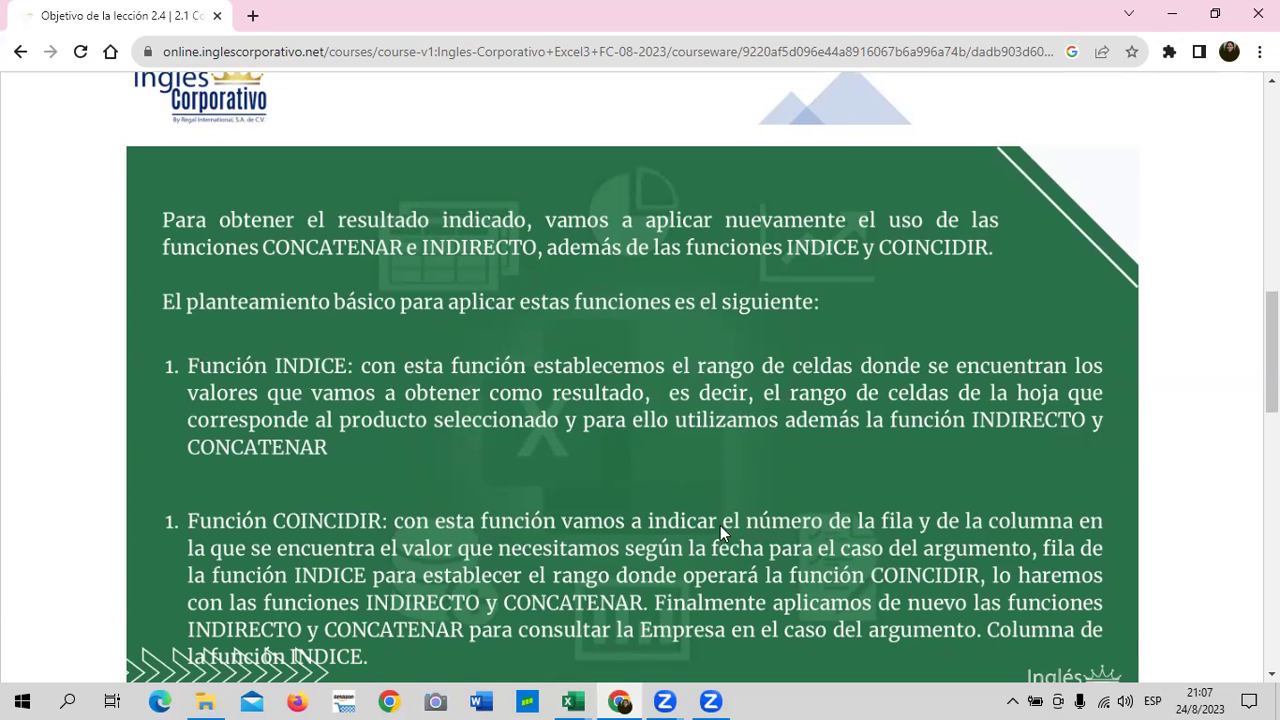
scroll(720, 525, "down", 1)
scroll(716, 520, "down", 1)
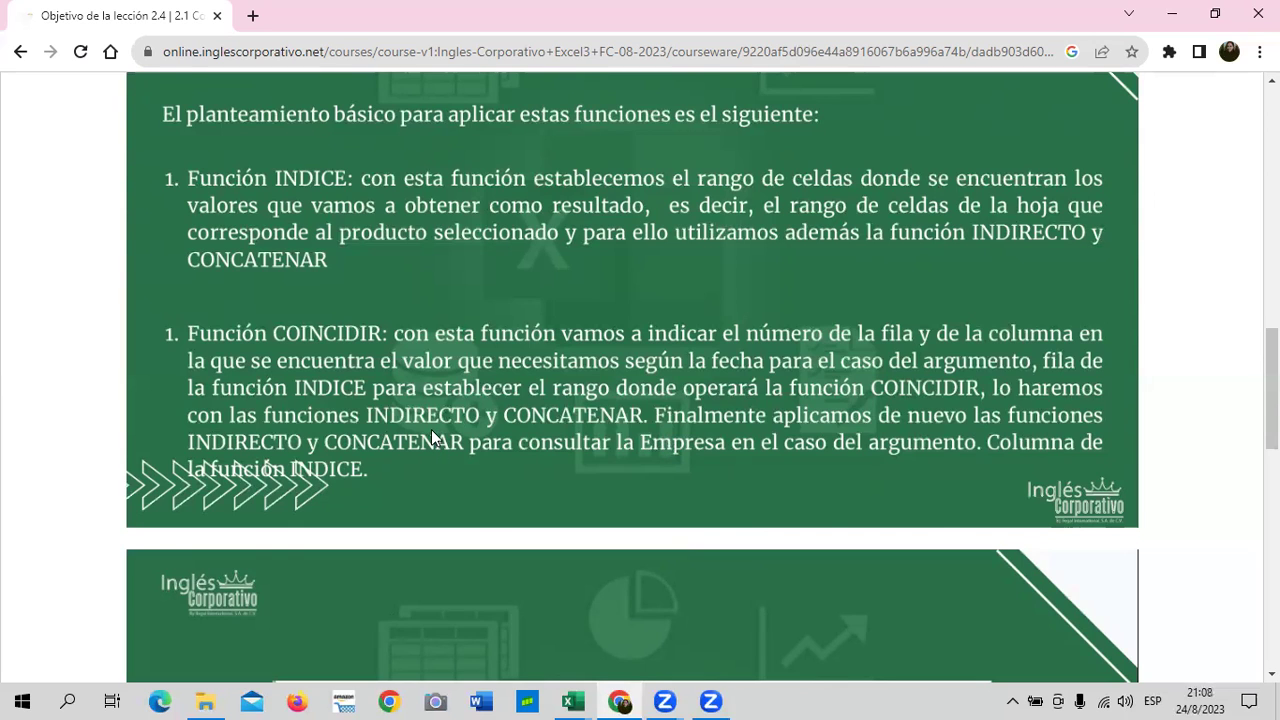
scroll(432, 433, "down", 4)
scroll(432, 433, "down", 1)
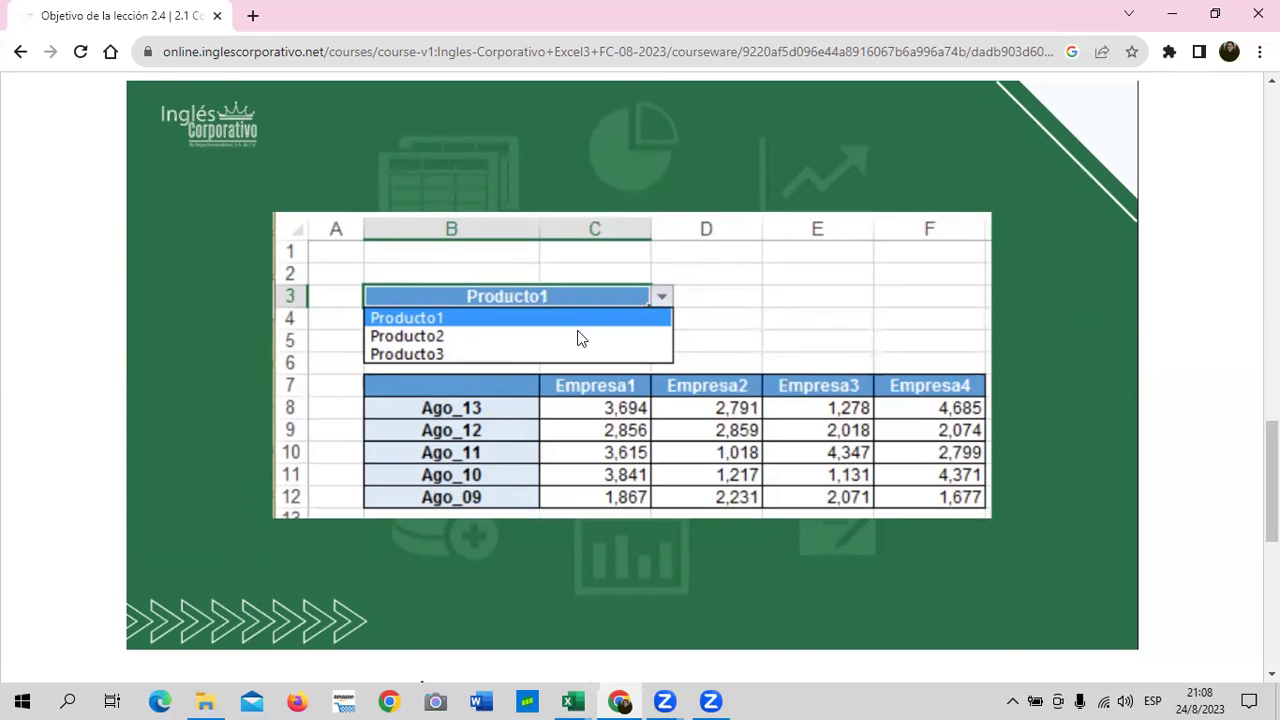
scroll(577, 337, "down", 1)
scroll(580, 335, "down", 1)
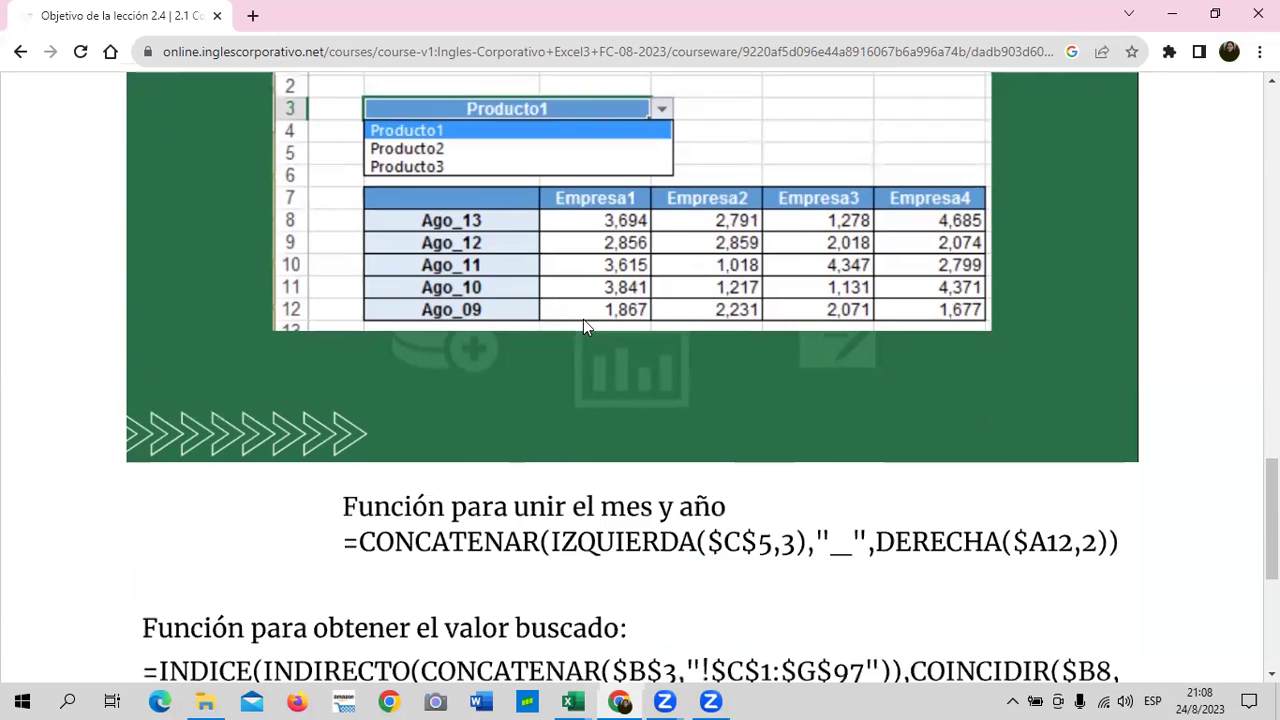
scroll(584, 318, "down", 3)
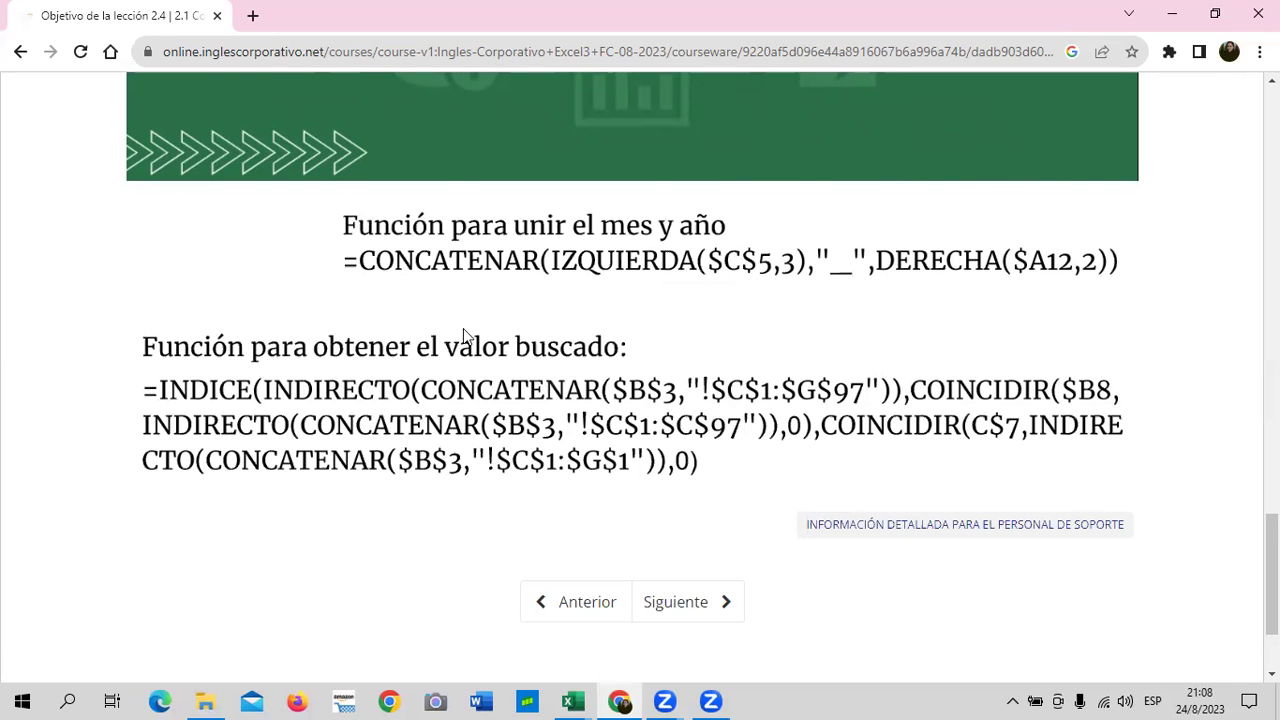
scroll(463, 335, "down", 1)
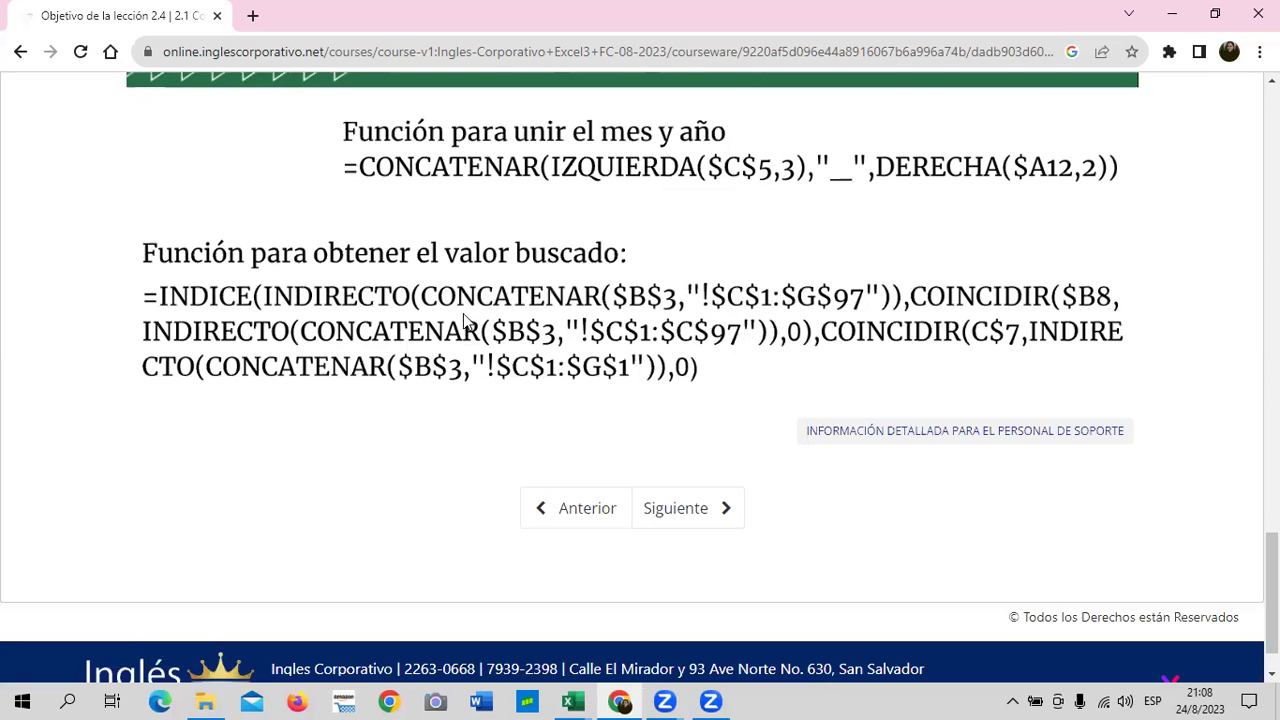
scroll(463, 320, "up", 1)
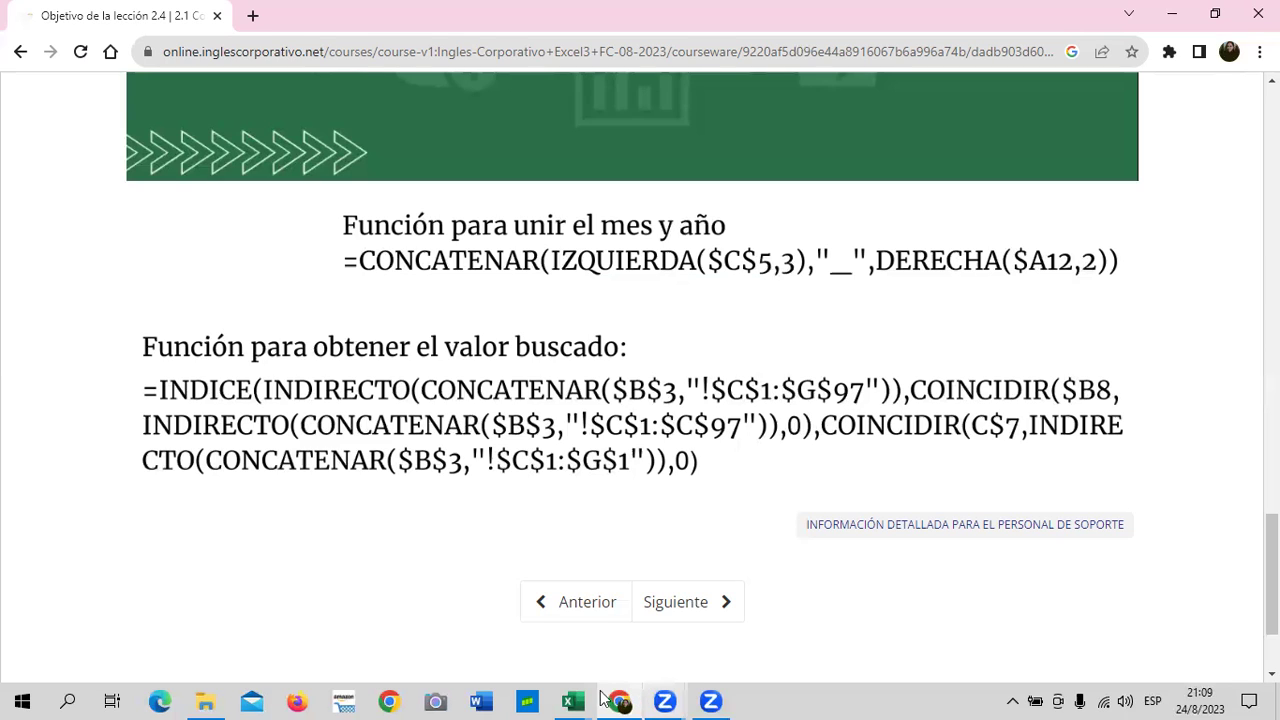
- Bring up Consulta_de_Datos (2) and view its Producto1 sheet of monthly Empresa1–Empresa4 figures from 2007
mouse_move(570, 700)
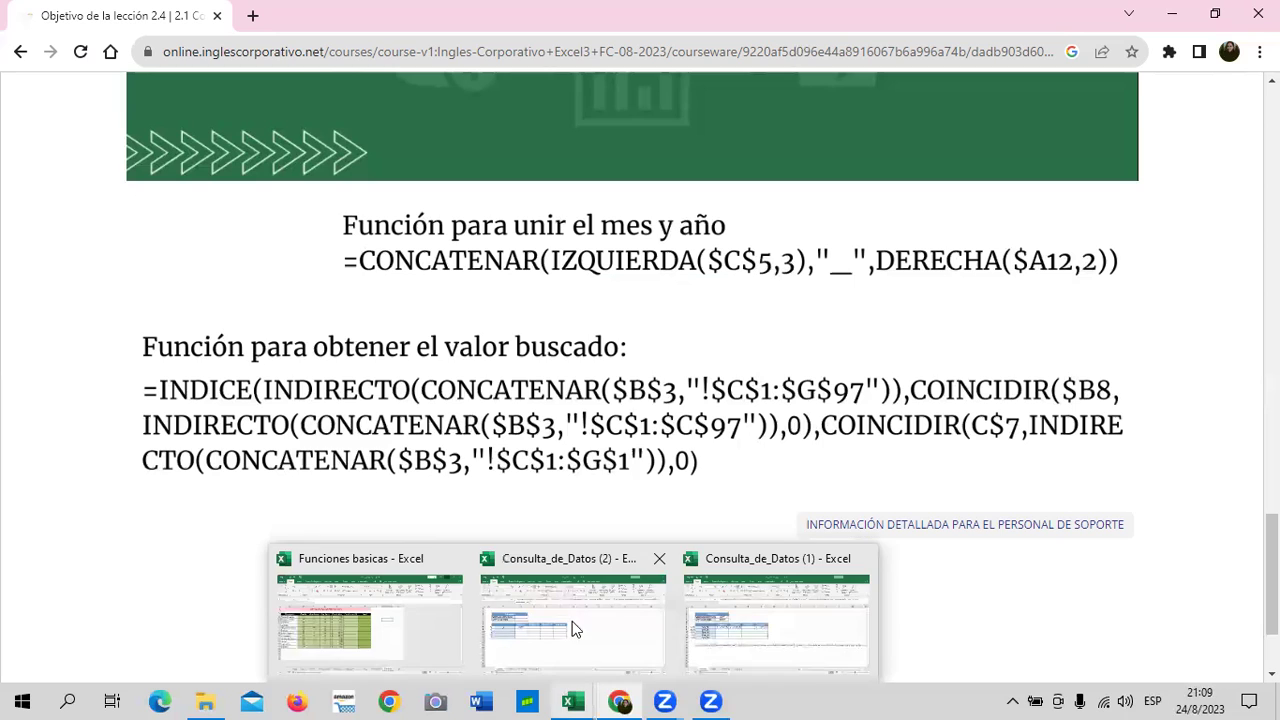
left_click(577, 630)
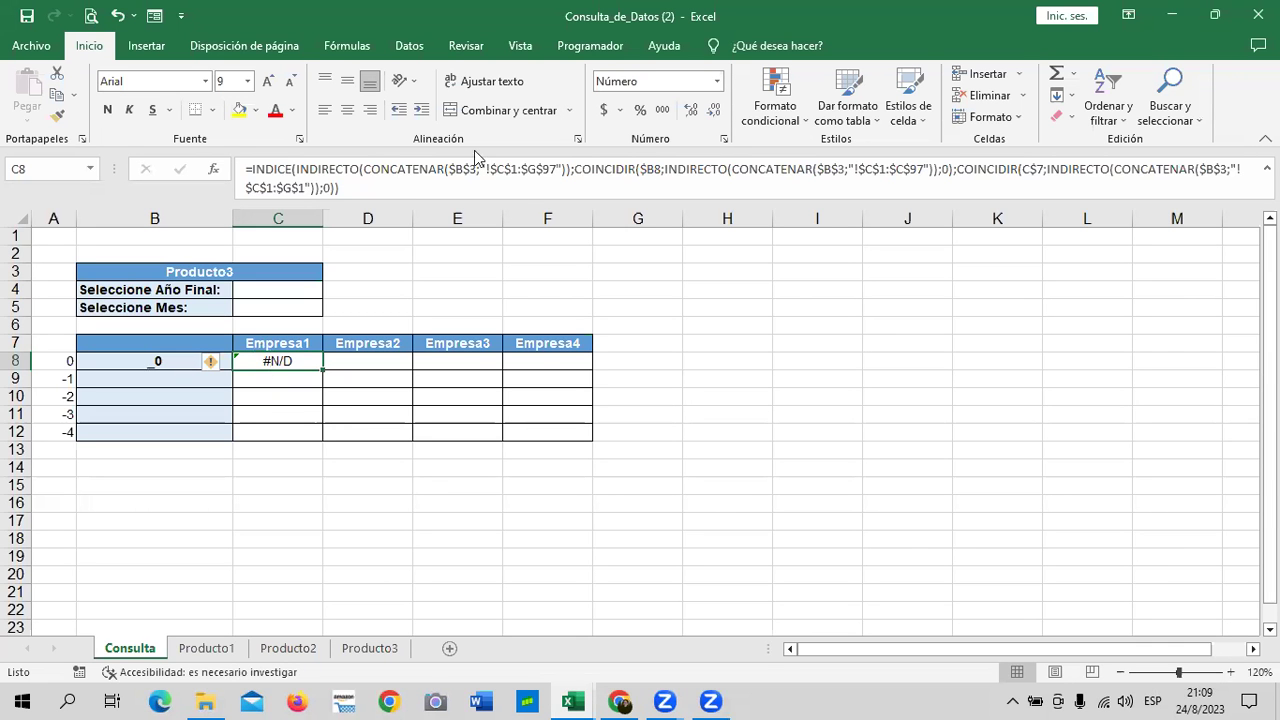
left_click(222, 650)
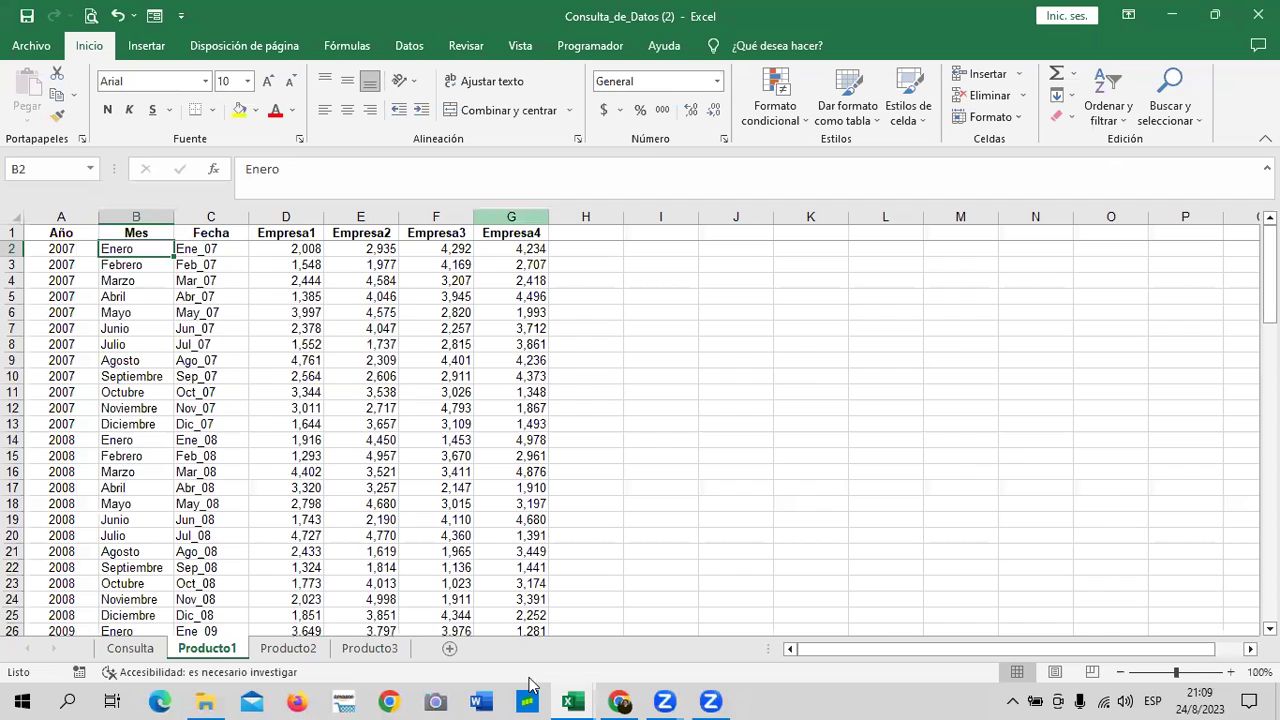
- Glance at the lesson formulas in the browser, then bring up the Consulta_de_Datos (1) workbook
mouse_move(628, 697)
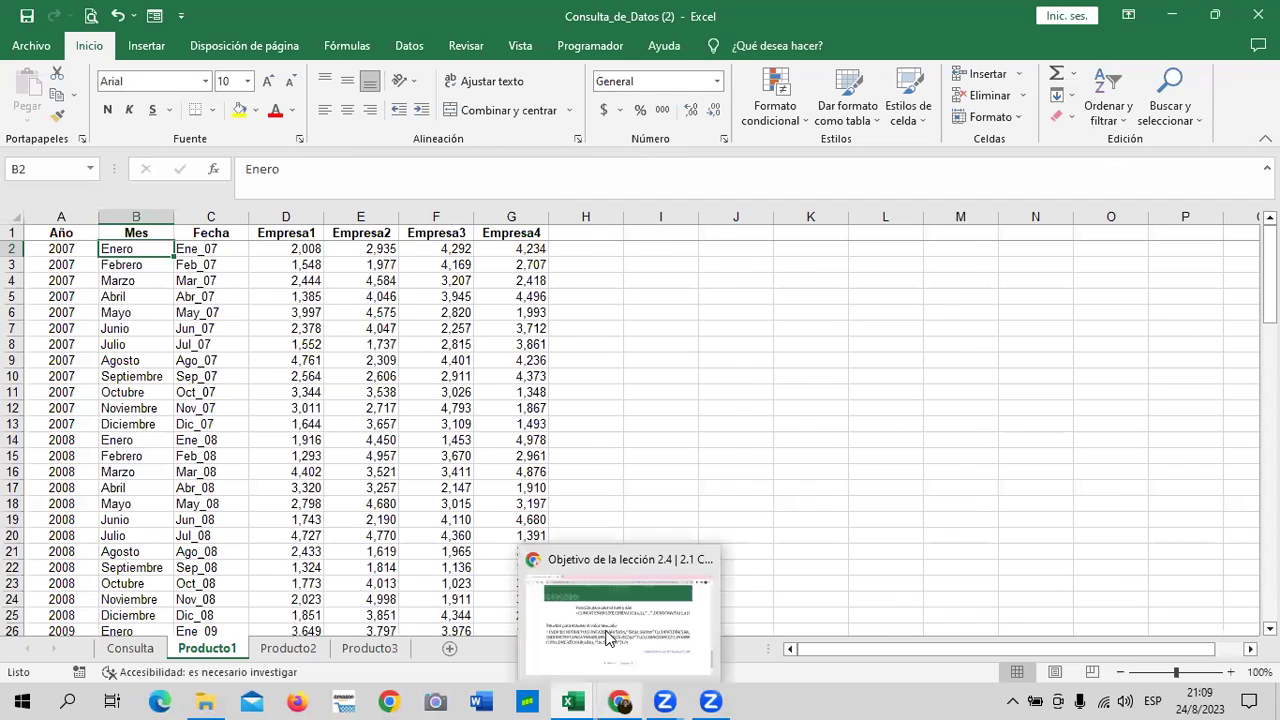
left_click(606, 632)
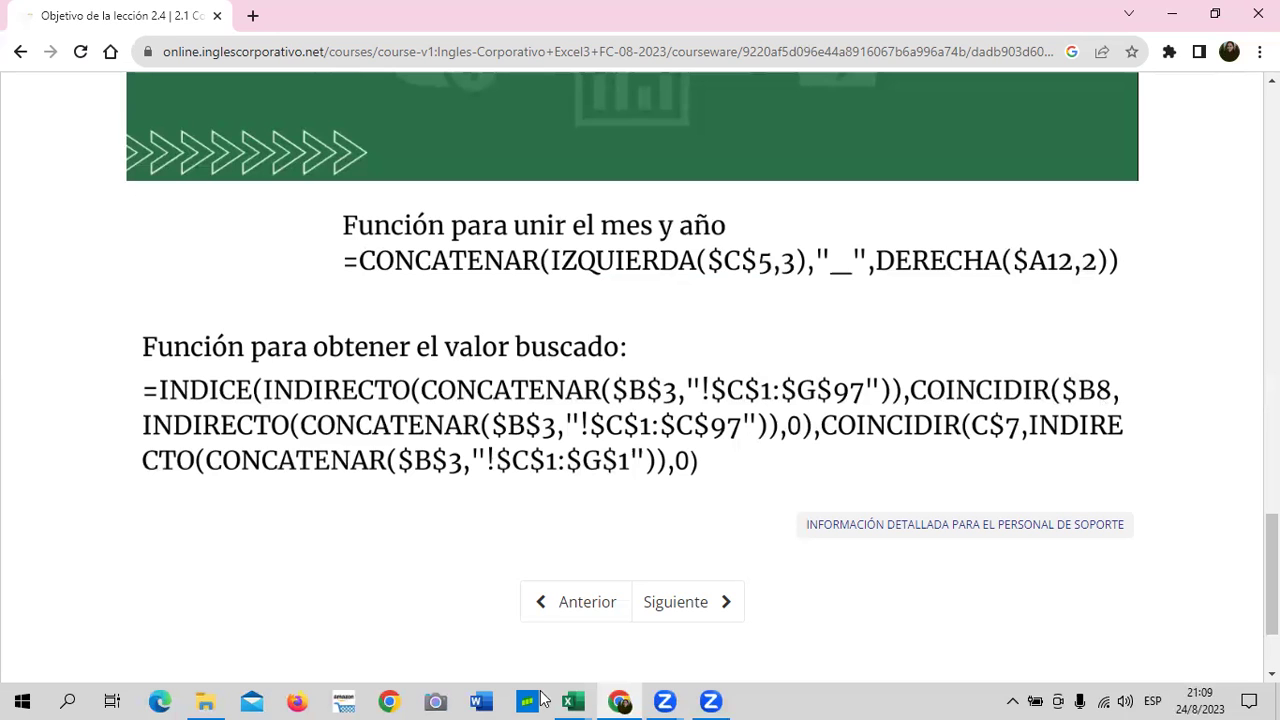
mouse_move(587, 700)
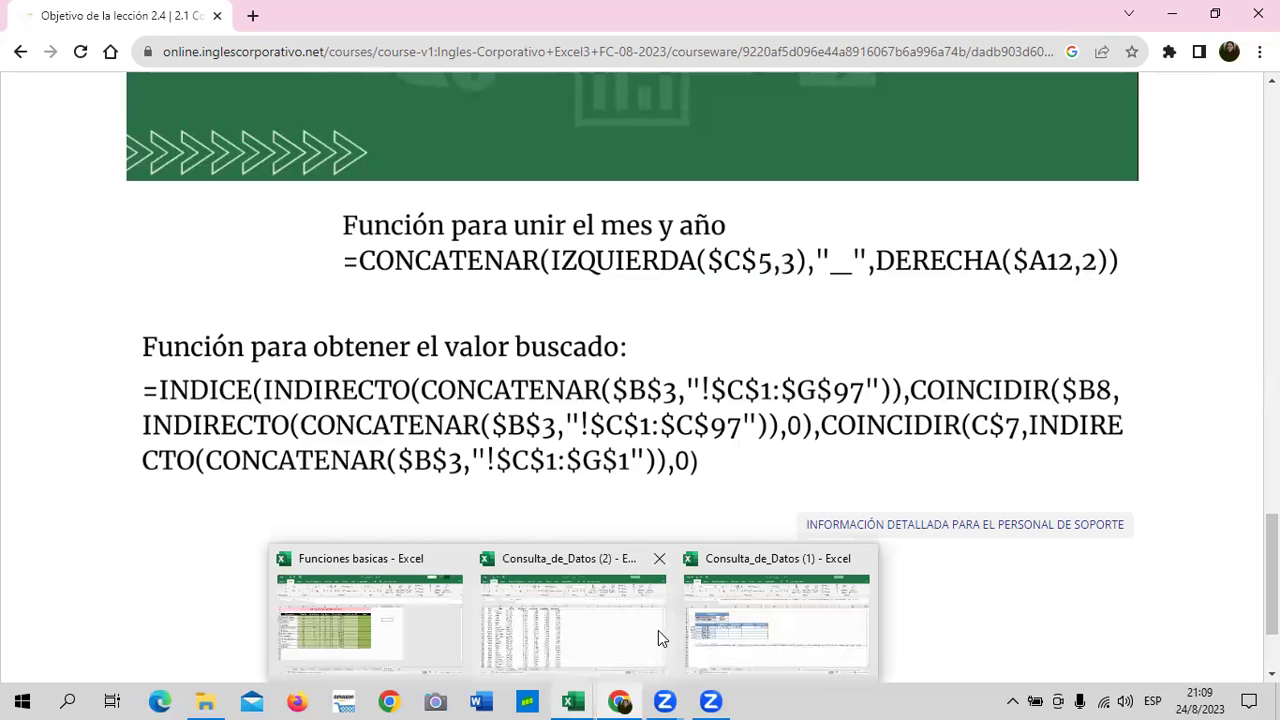
left_click(776, 620)
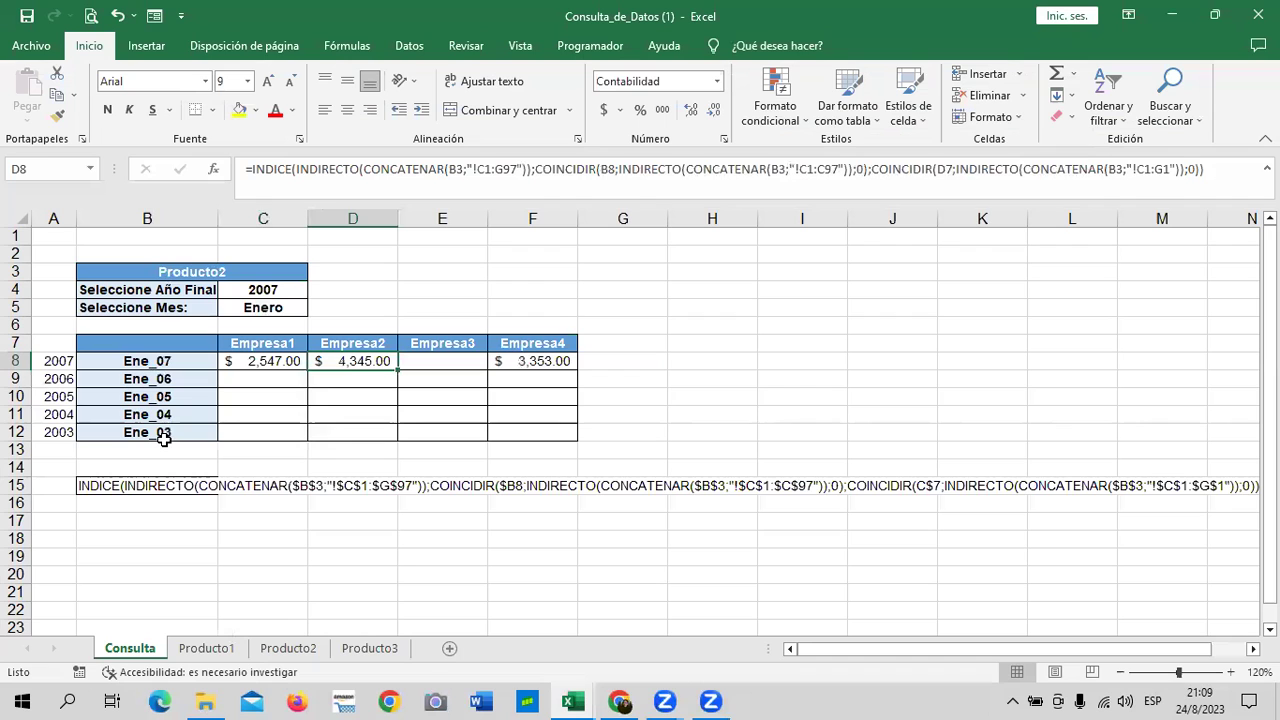
- Return to Consulta_de_Datos (2) and view its Consulta sheet with the Producto3 query
mouse_move(553, 699)
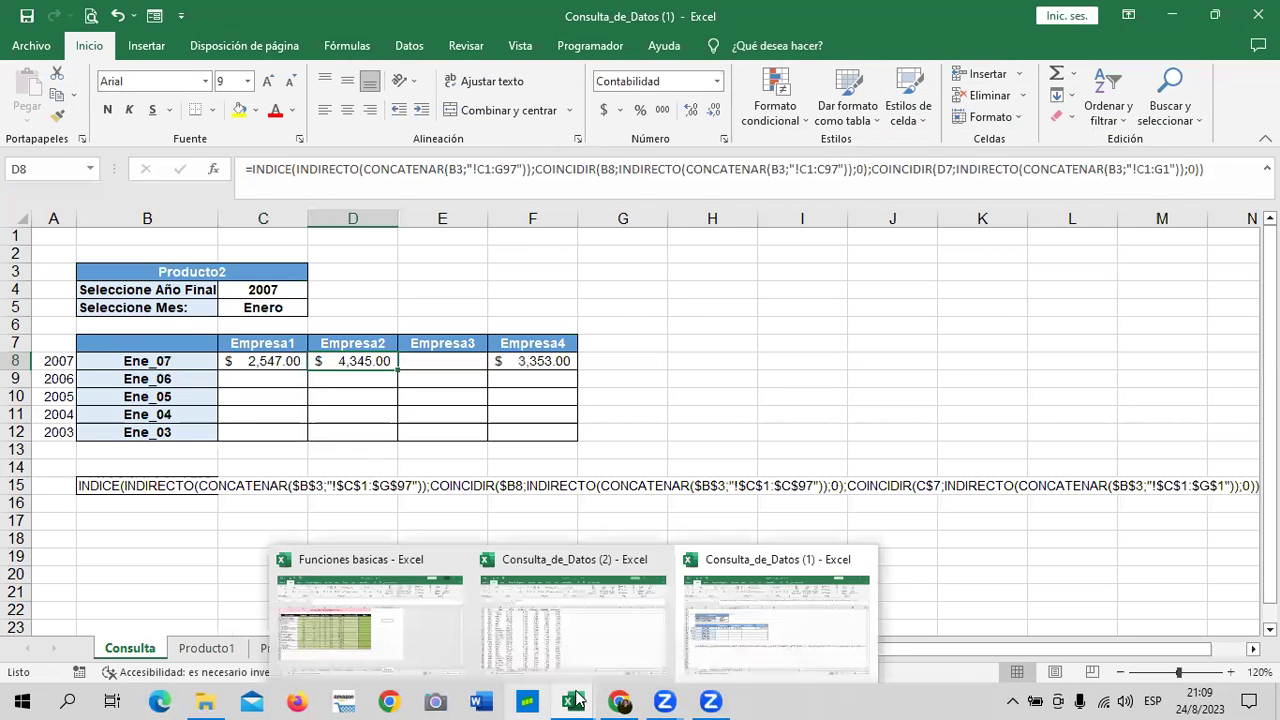
left_click(574, 632)
left_click(145, 650)
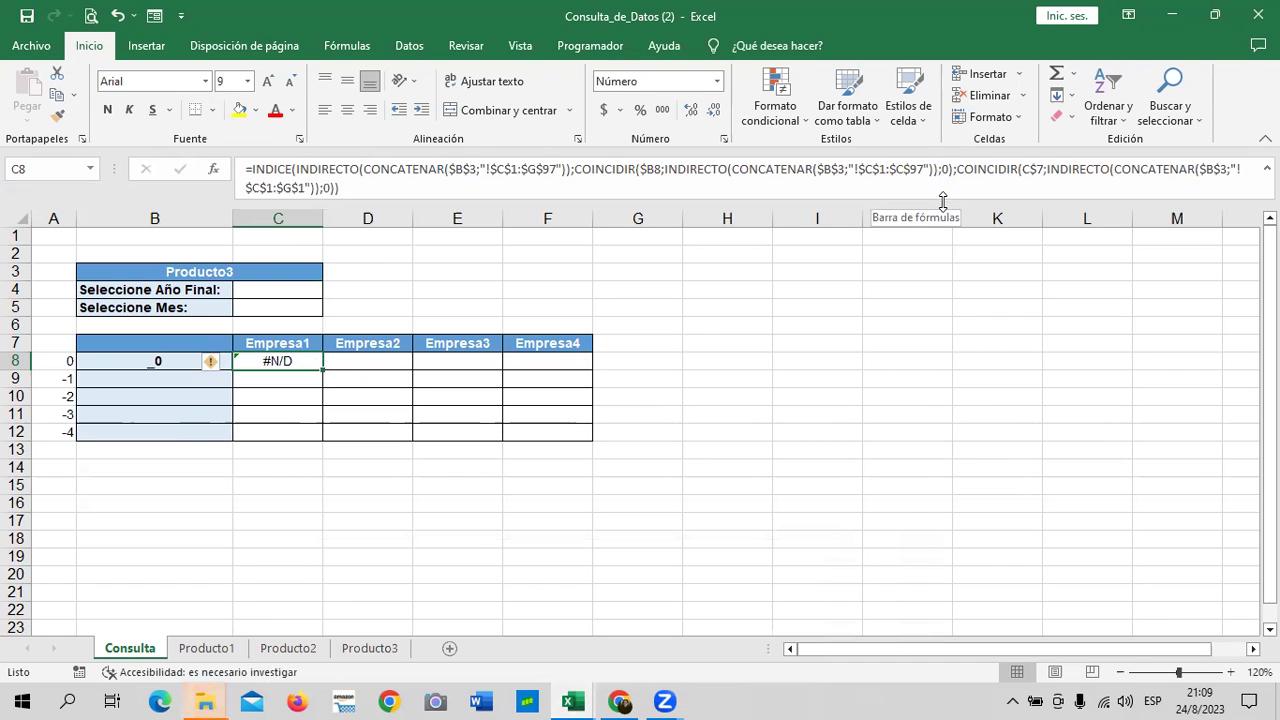
- On Producto1, inspect the Fecha column and C8 formula, scrolling down to the last data row 97
left_click(238, 648)
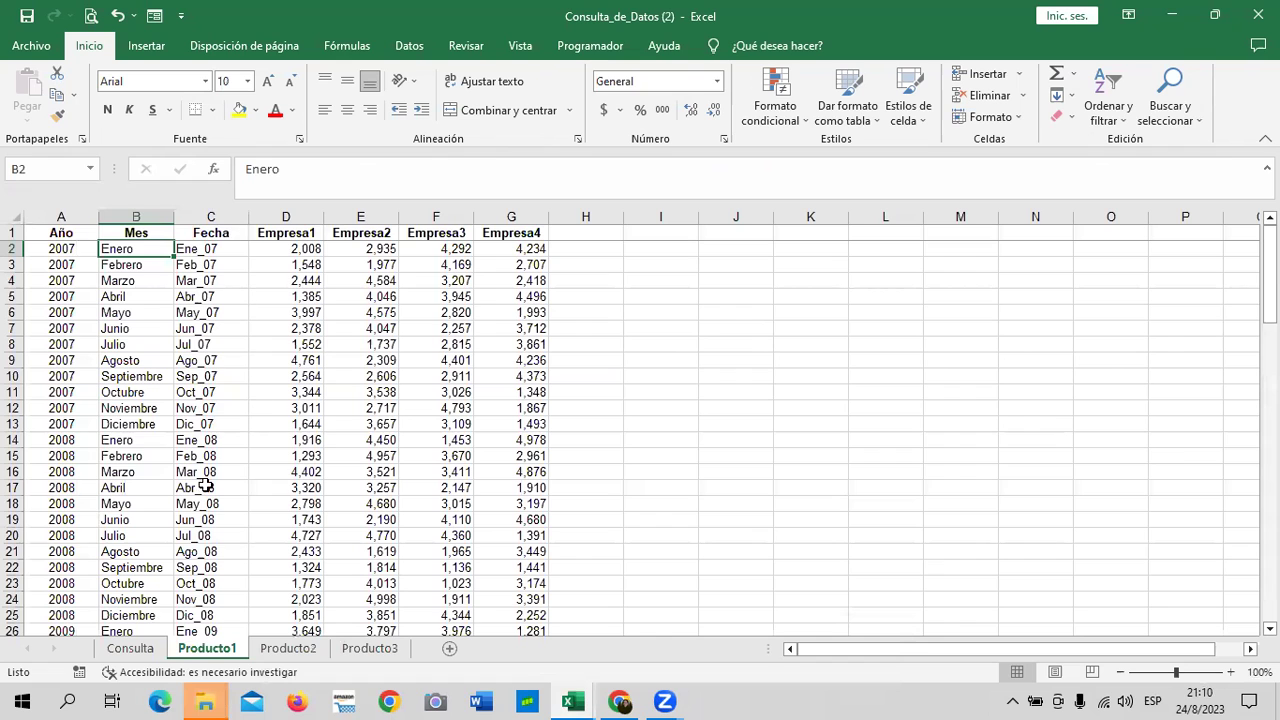
left_click(211, 210)
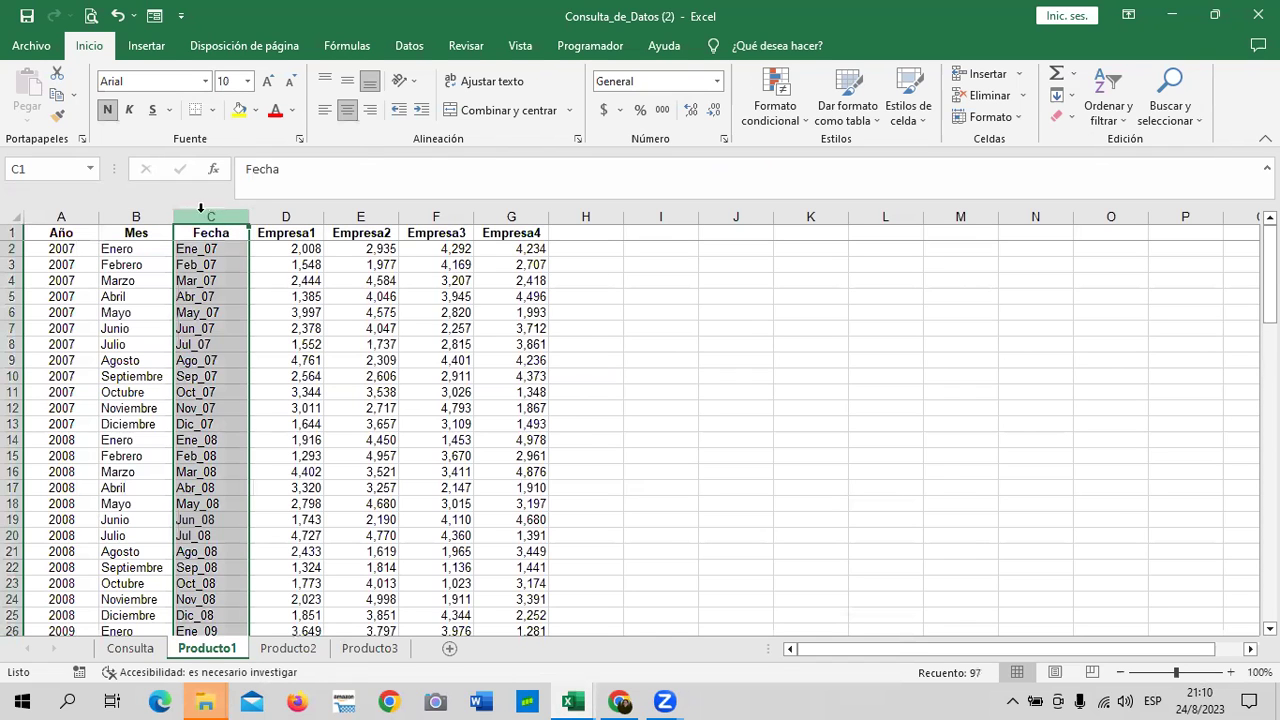
left_click(198, 344)
scroll(243, 531, "down", 10)
scroll(243, 537, "down", 4)
scroll(246, 537, "down", 5)
scroll(242, 541, "down", 6)
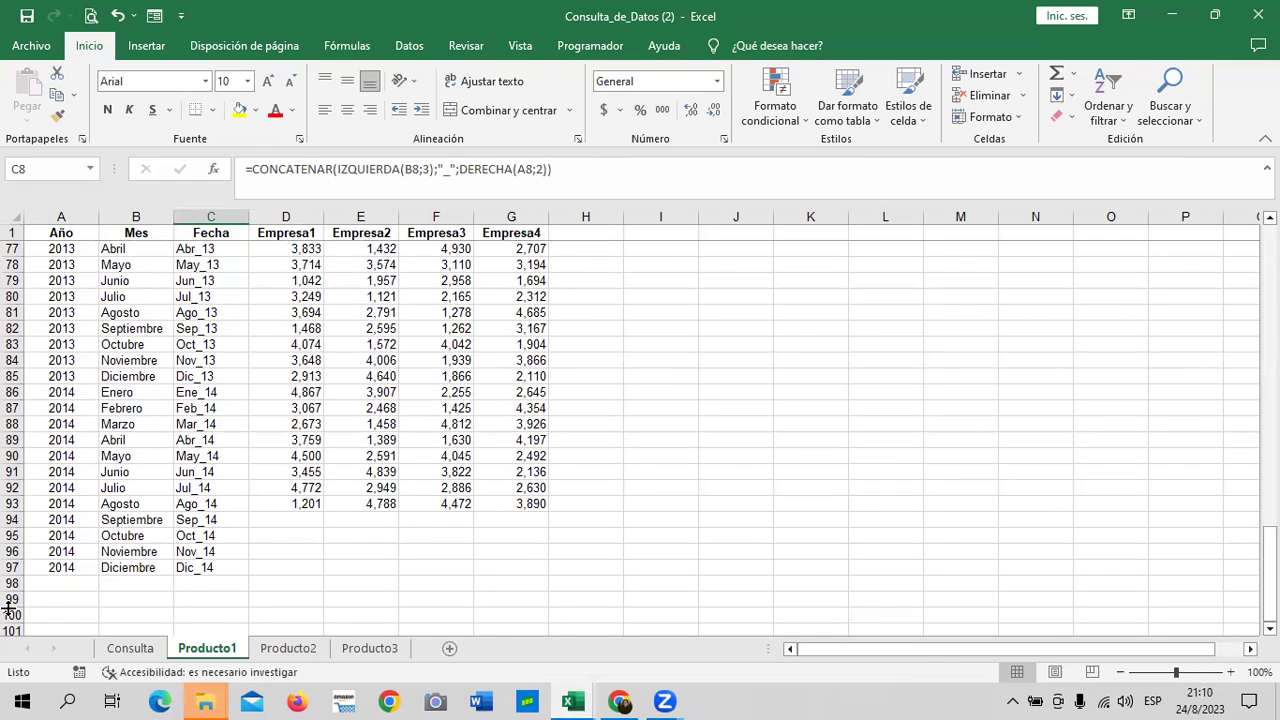
left_click(13, 567)
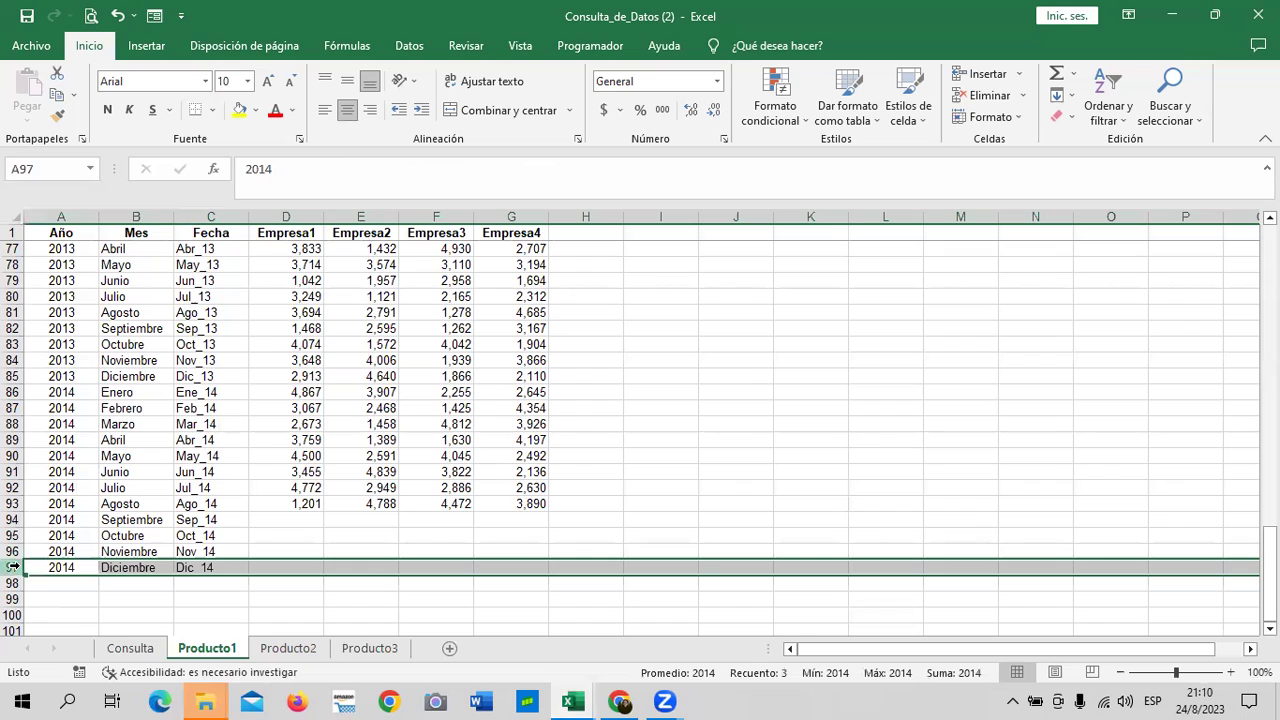
left_click(406, 596)
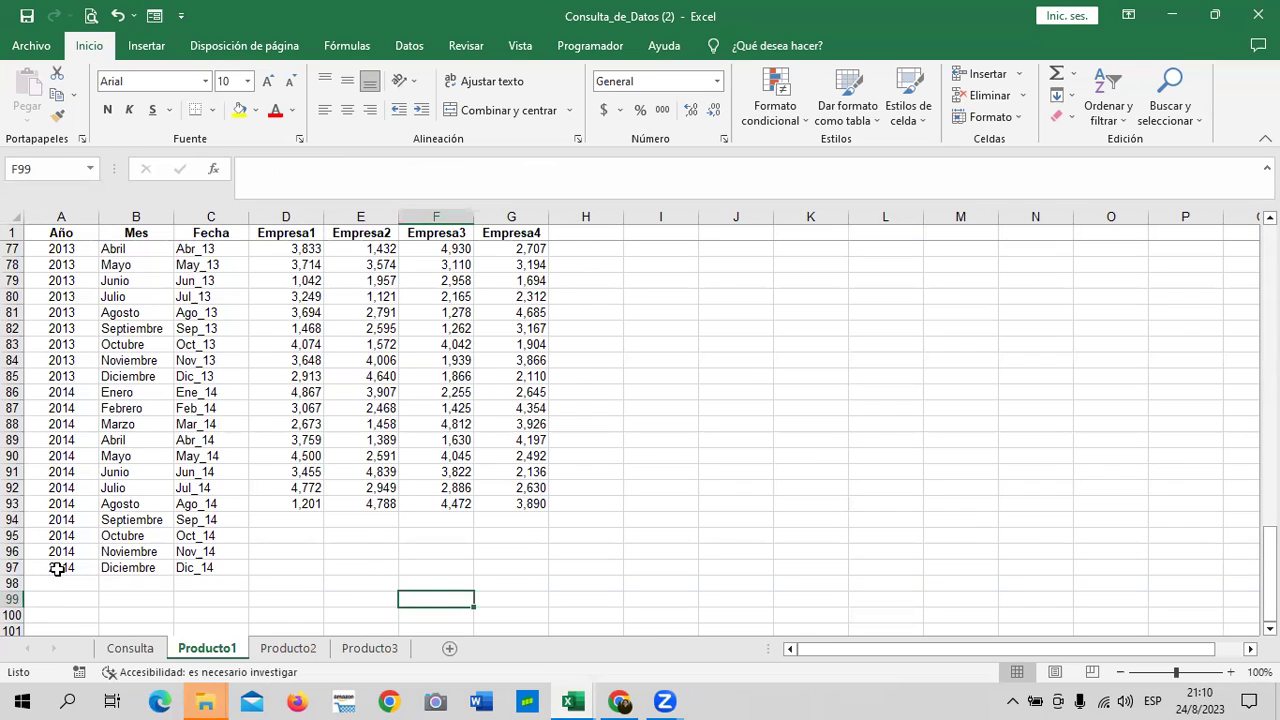
scroll(300, 540, "up", 4)
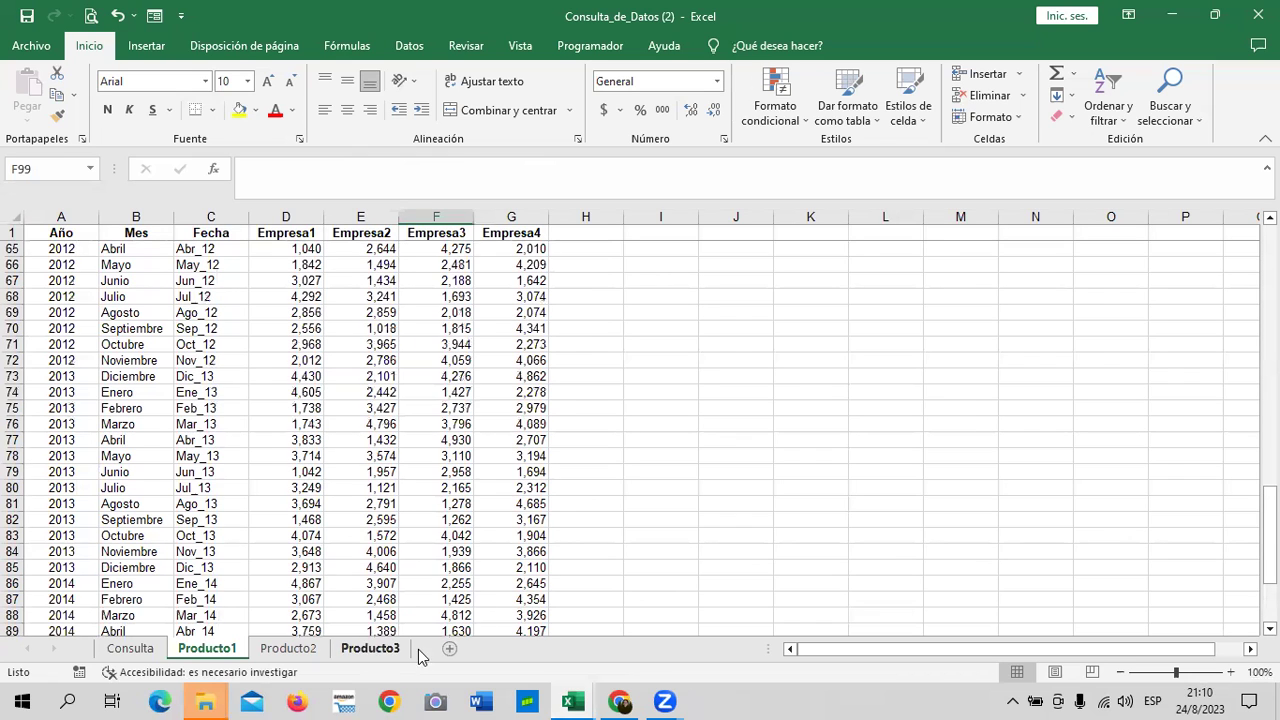
left_click_drag(740, 487, 741, 474)
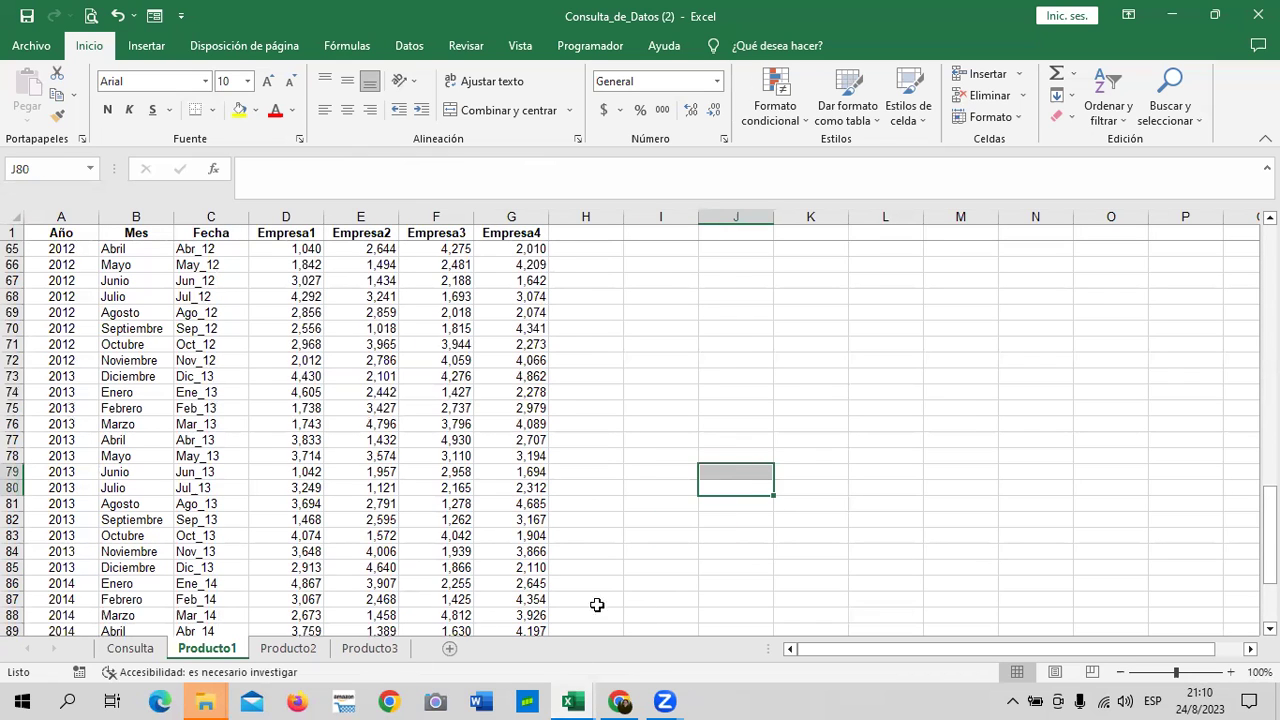
- Flip through Consulta, Producto2 and Producto3, then select Producto1's Empresa1–Empresa4 columns
left_click(140, 648)
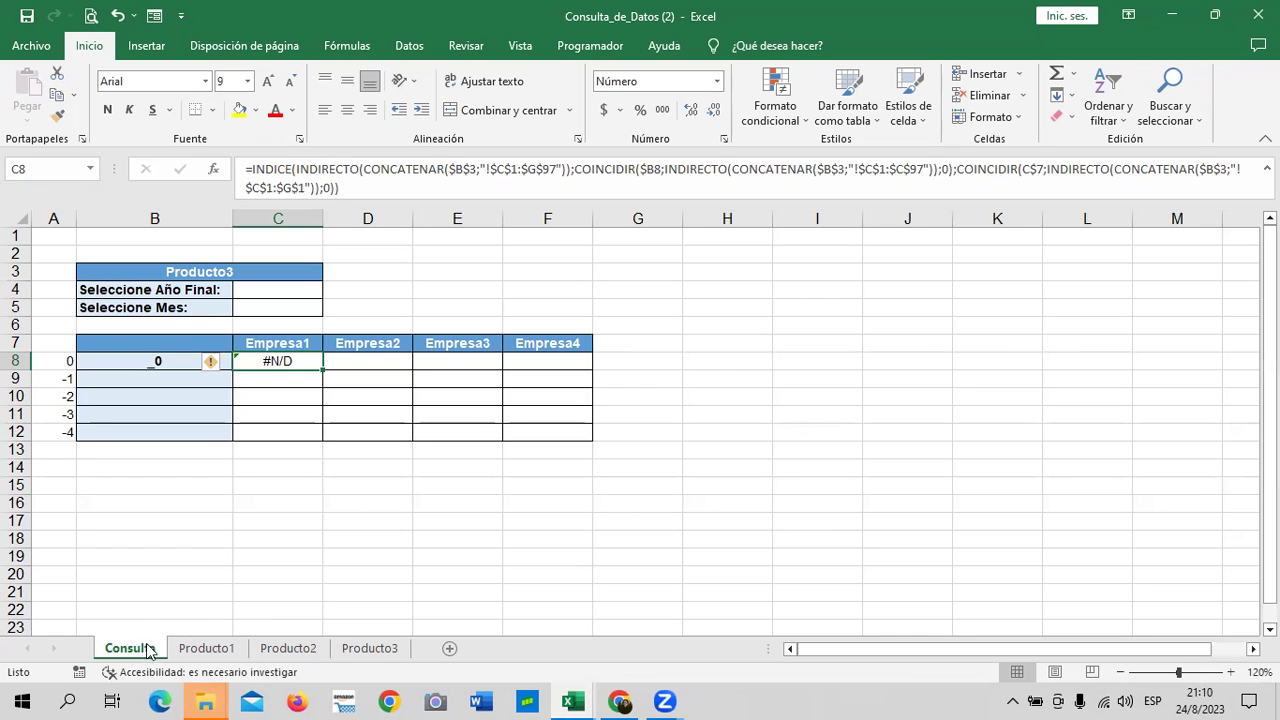
left_click(205, 650)
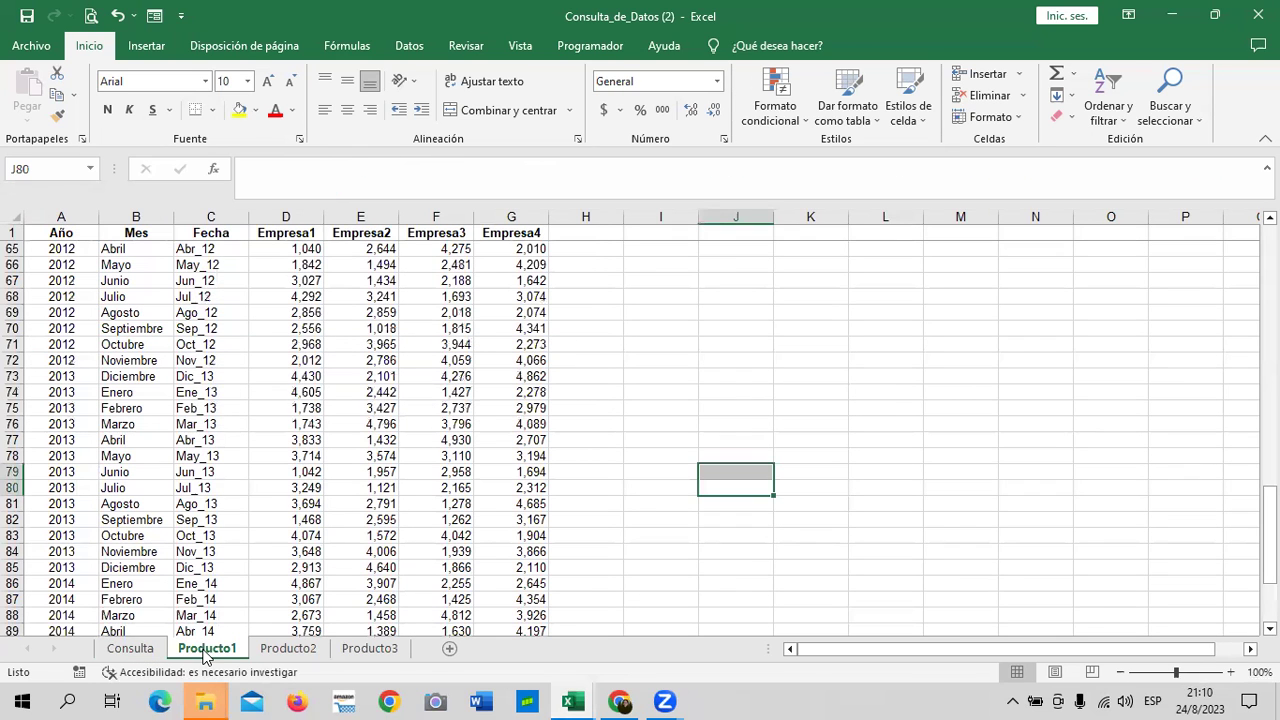
left_click(300, 650)
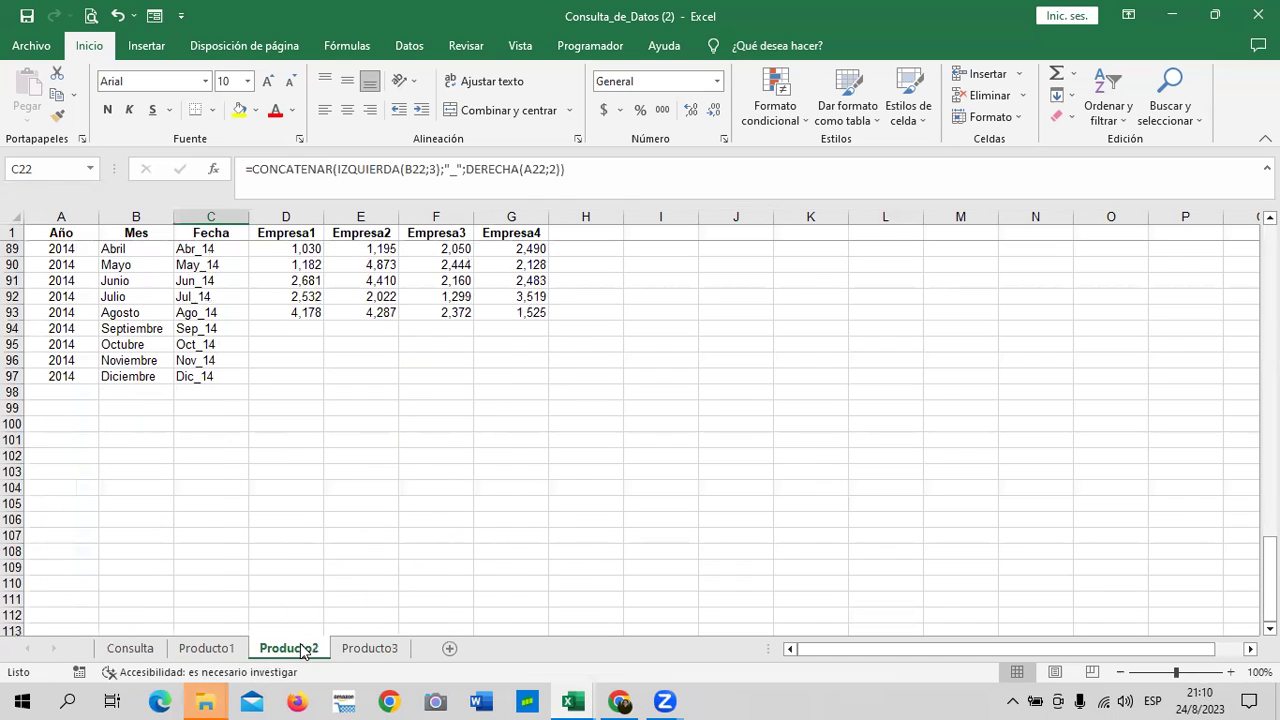
left_click(390, 650)
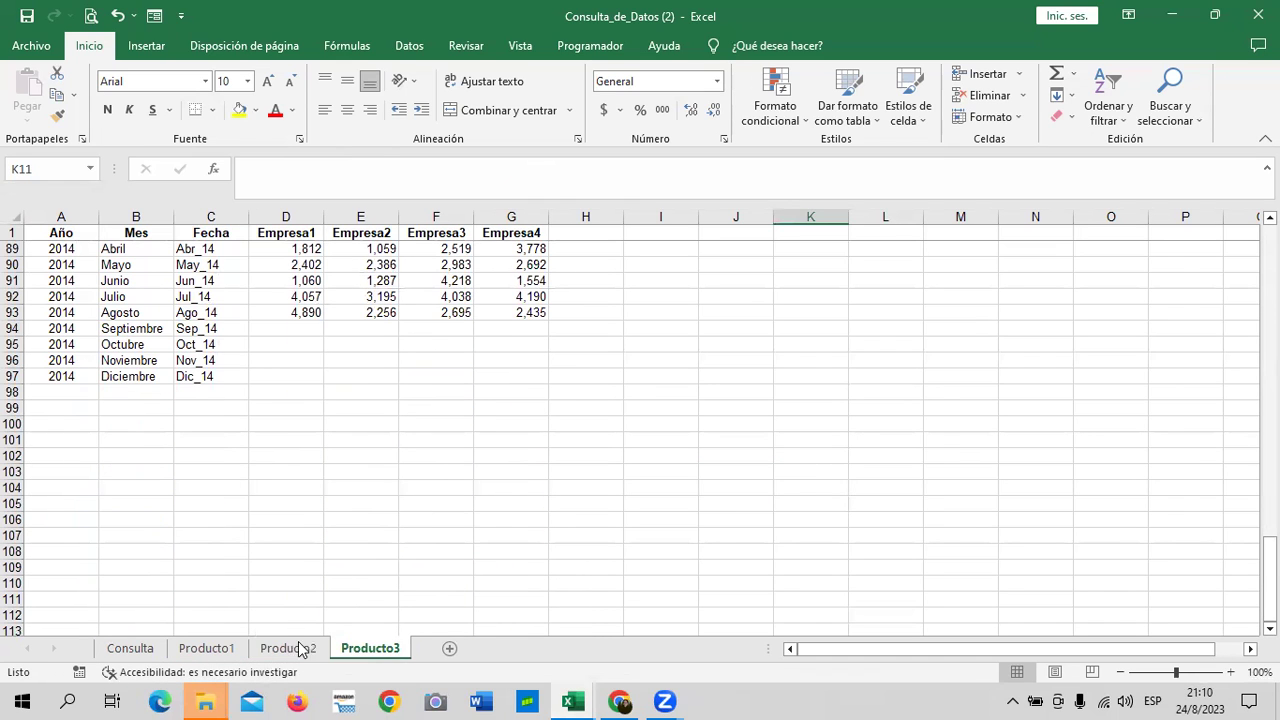
left_click(222, 650)
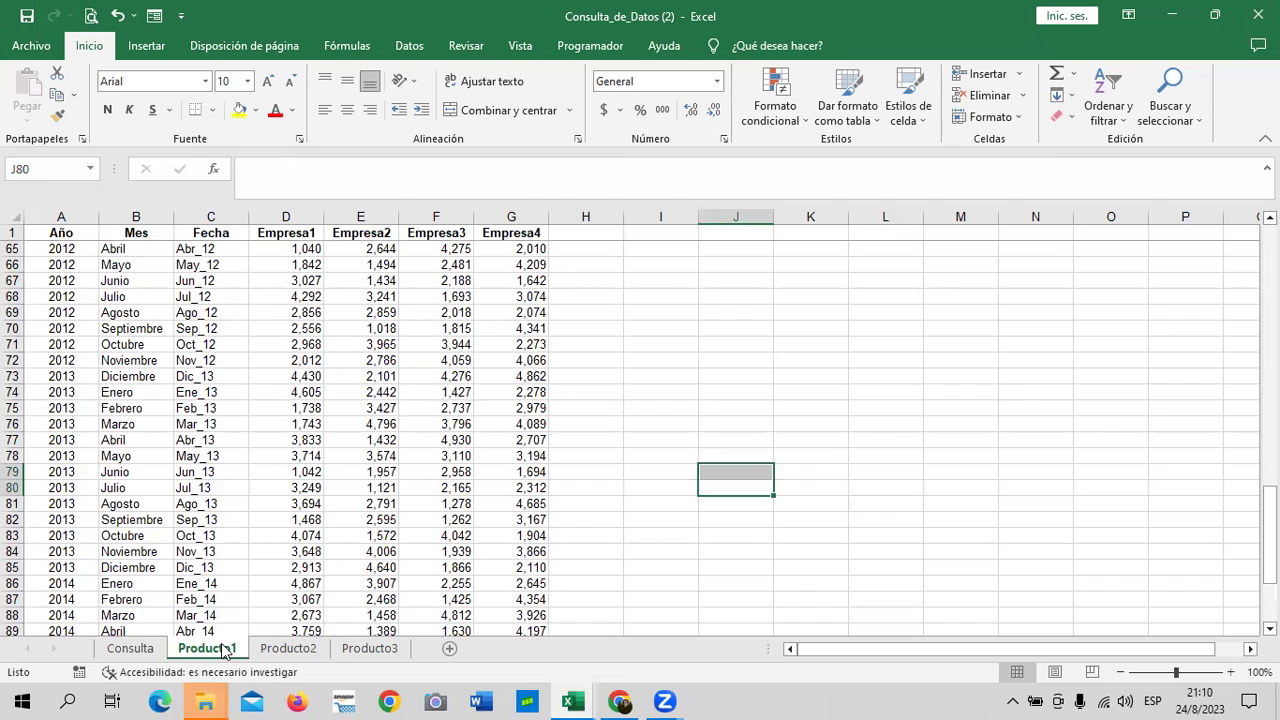
scroll(305, 450, "up", 2)
scroll(320, 415, "up", 3)
scroll(320, 413, "up", 12)
scroll(320, 413, "up", 4)
mouse_move(292, 208)
left_mouse_down()
mouse_move(495, 216)
mouse_move(505, 427)
left_mouse_up()
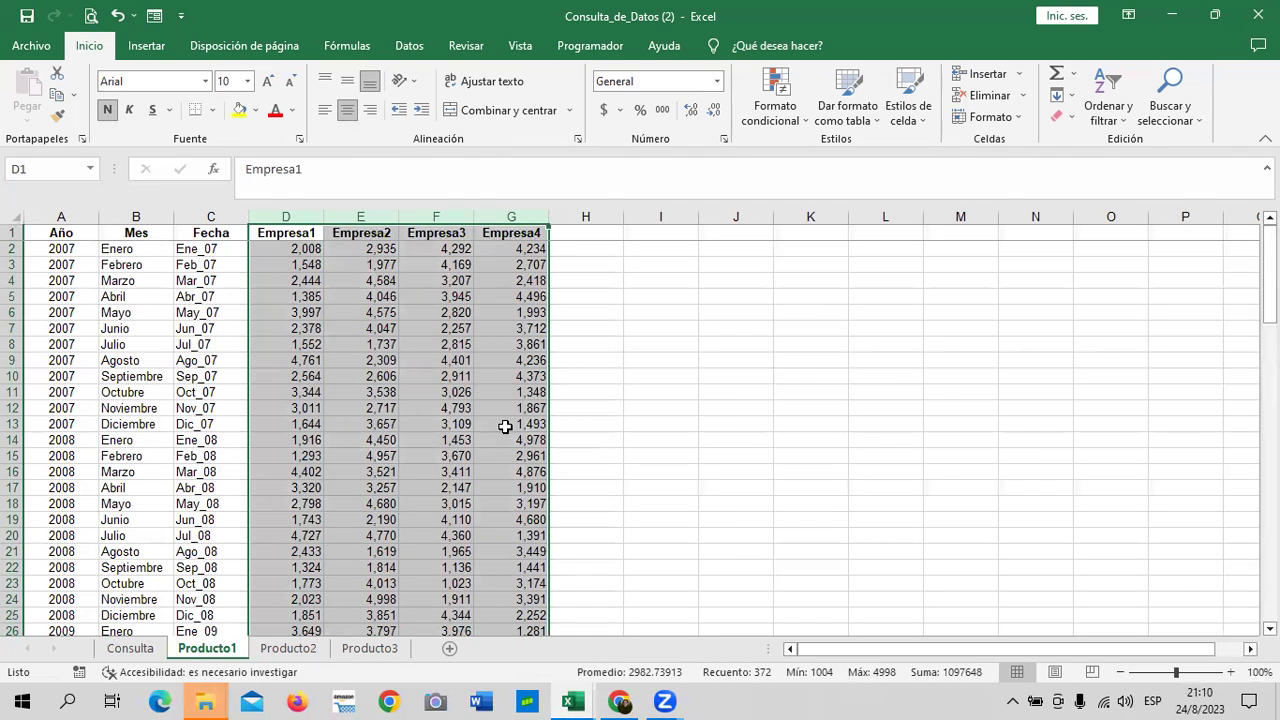
- Clear the column selection and scroll to the top of the Producto2 sheet
left_click(686, 390)
left_click(289, 649)
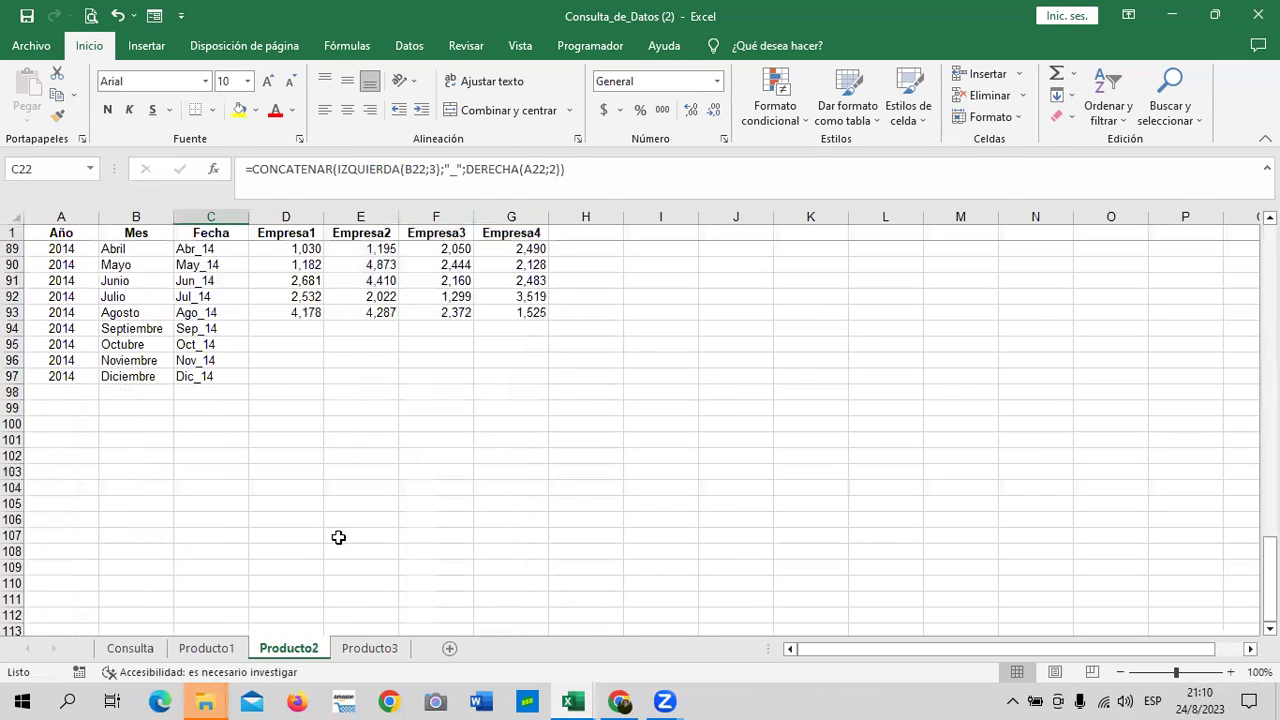
scroll(338, 566, "up", 4)
scroll(338, 566, "up", 11)
scroll(338, 566, "up", 8)
scroll(338, 566, "up", 7)
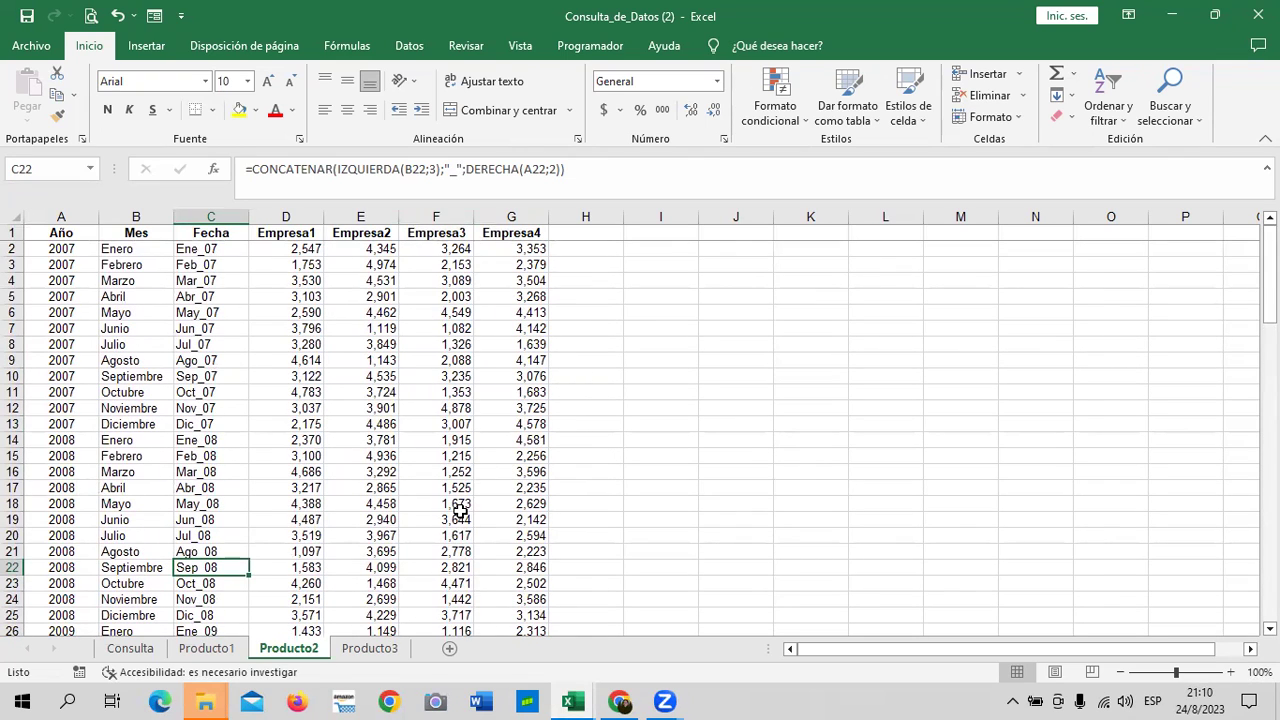
- Review Producto3's Año column from the first year down to the final 2014 row
left_click(372, 649)
scroll(460, 568, "up", 2)
scroll(460, 568, "up", 10)
scroll(460, 568, "up", 7)
scroll(457, 560, "up", 10)
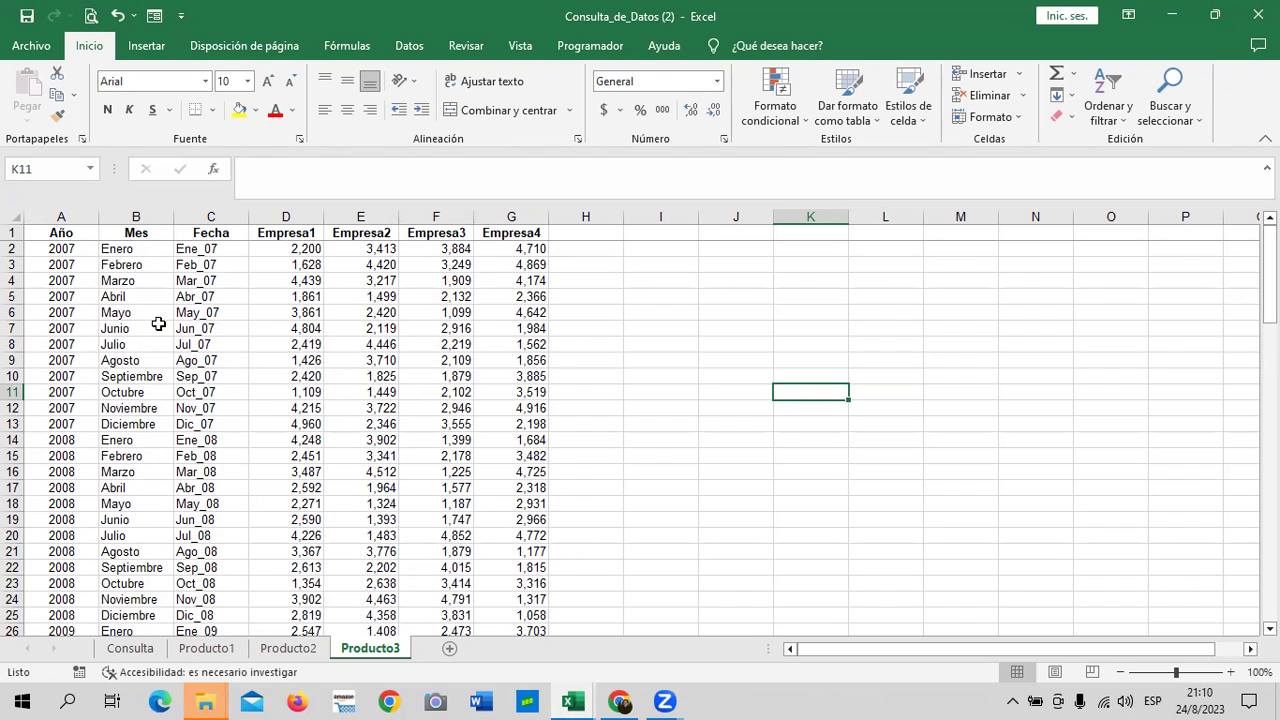
left_click(36, 249)
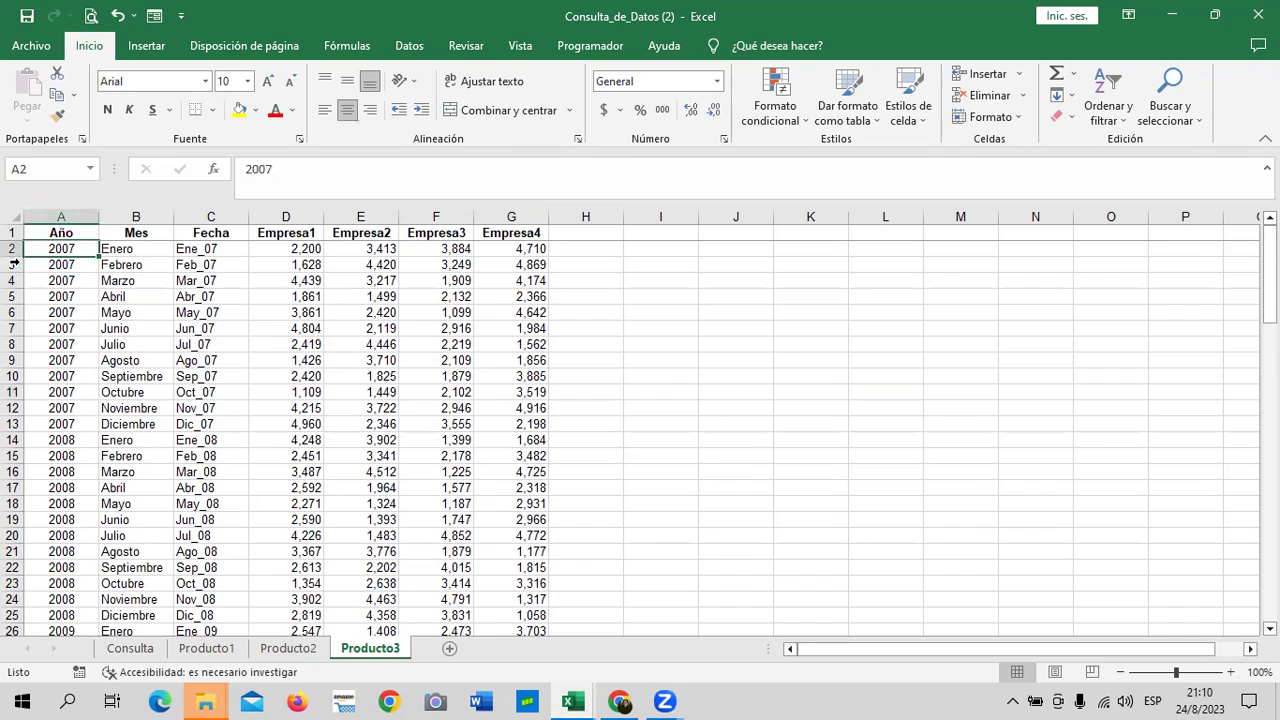
scroll(74, 345, "down", 5)
scroll(75, 355, "down", 12)
scroll(75, 362, "down", 10)
scroll(76, 371, "down", 7)
scroll(76, 371, "up", 6)
left_click(76, 428)
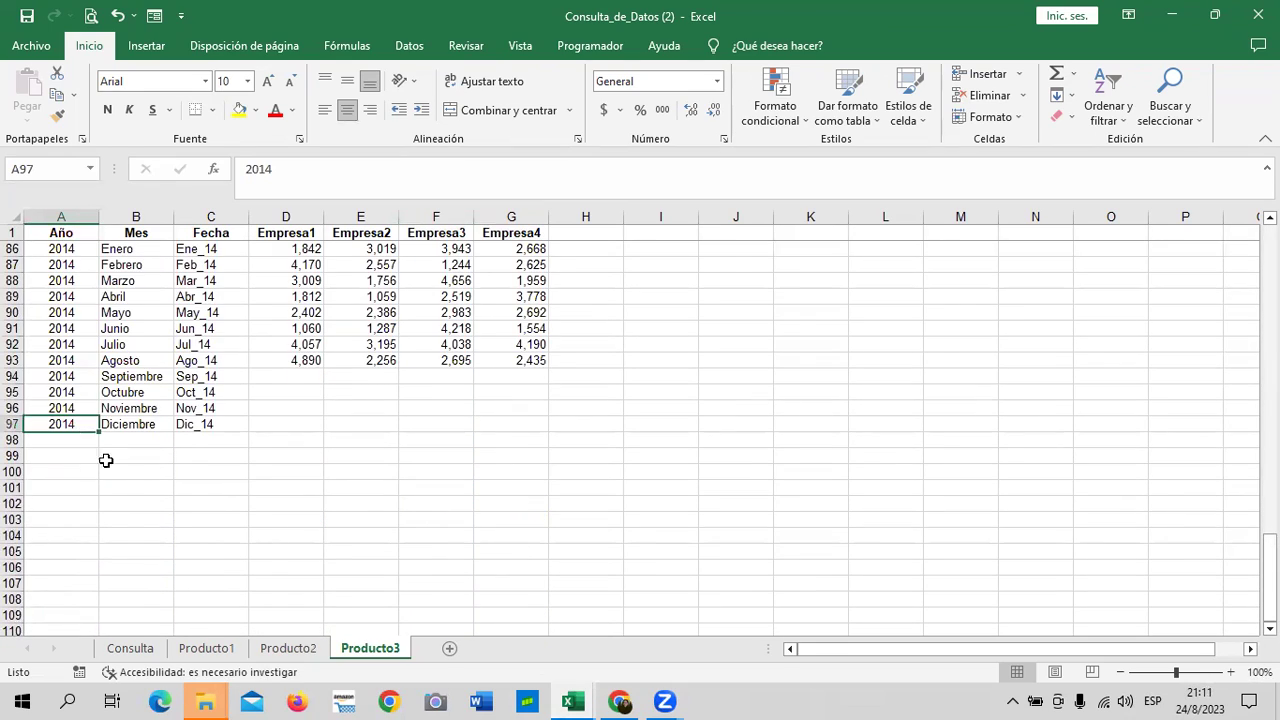
scroll(147, 471, "up", 6)
scroll(147, 471, "up", 12)
scroll(180, 471, "up", 5)
scroll(160, 391, "up", 4)
scroll(123, 409, "up", 1)
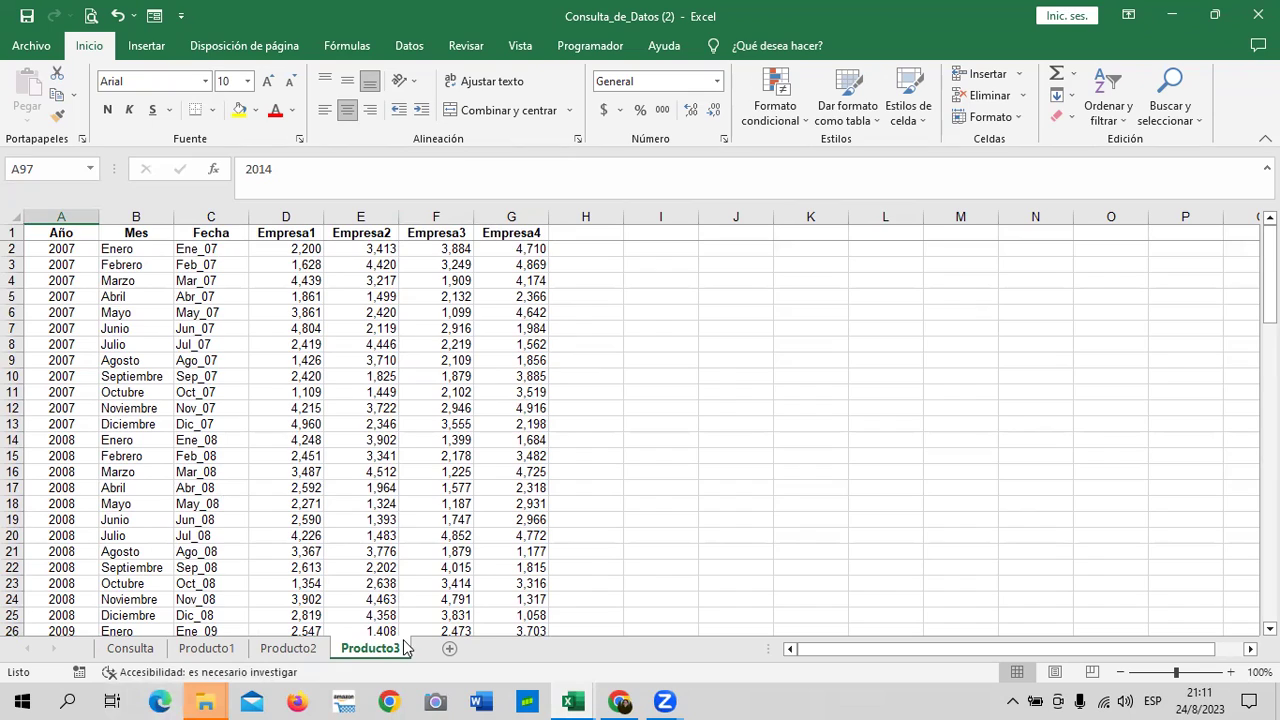
- Glance at Producto2, then check Producto1's Fecha formula producing Ene_07 in C2
left_click(318, 650)
scroll(104, 498, "down", 4)
scroll(112, 525, "down", 9)
scroll(220, 630, "up", 3)
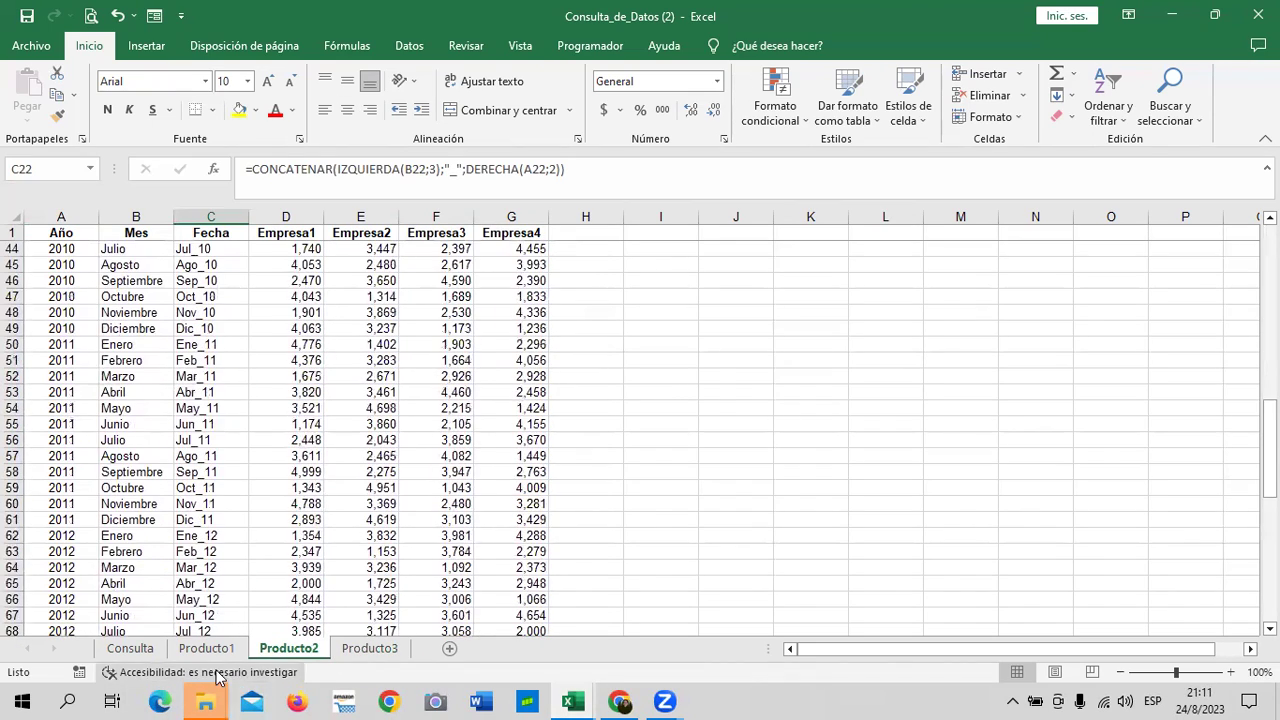
left_click(210, 649)
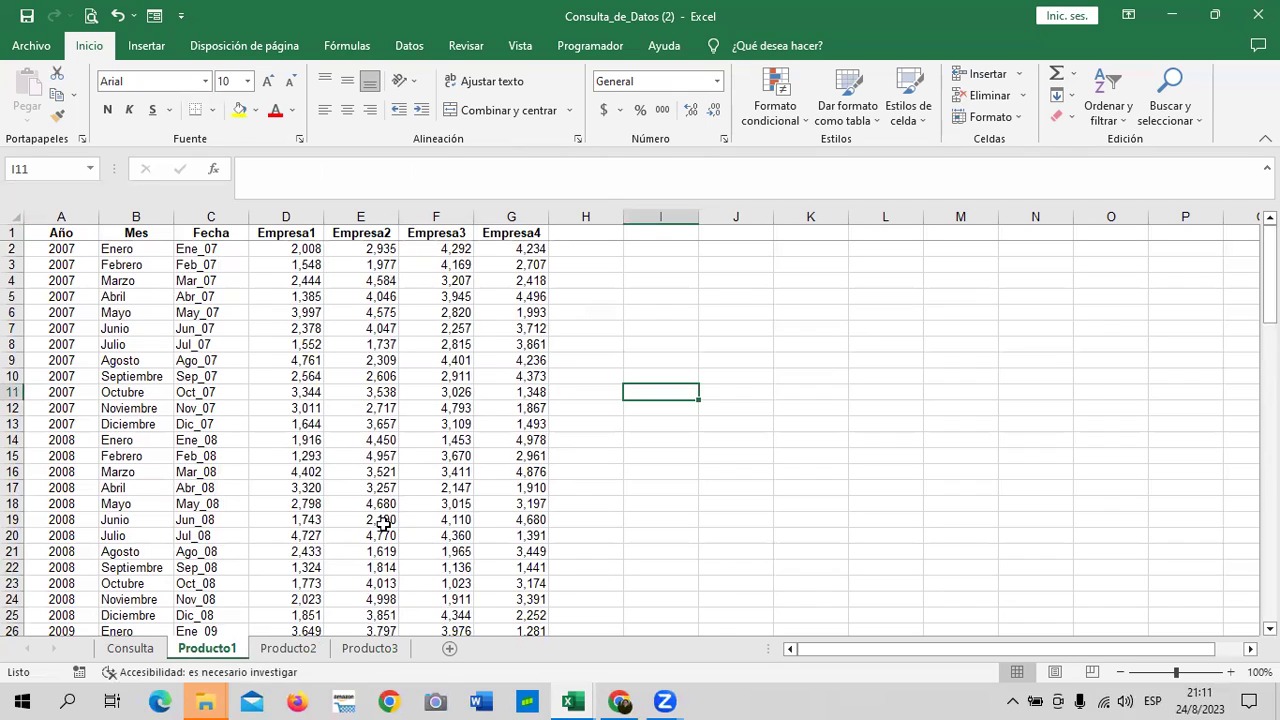
left_click(202, 249)
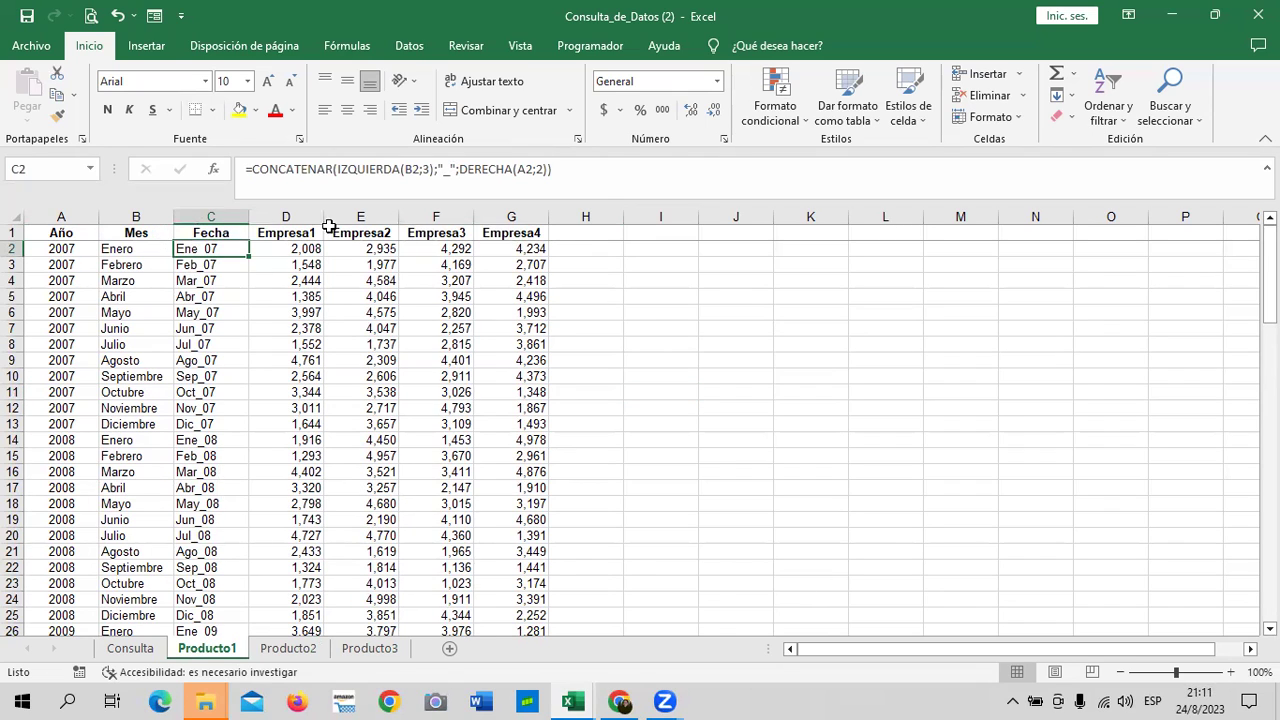
left_click(568, 165)
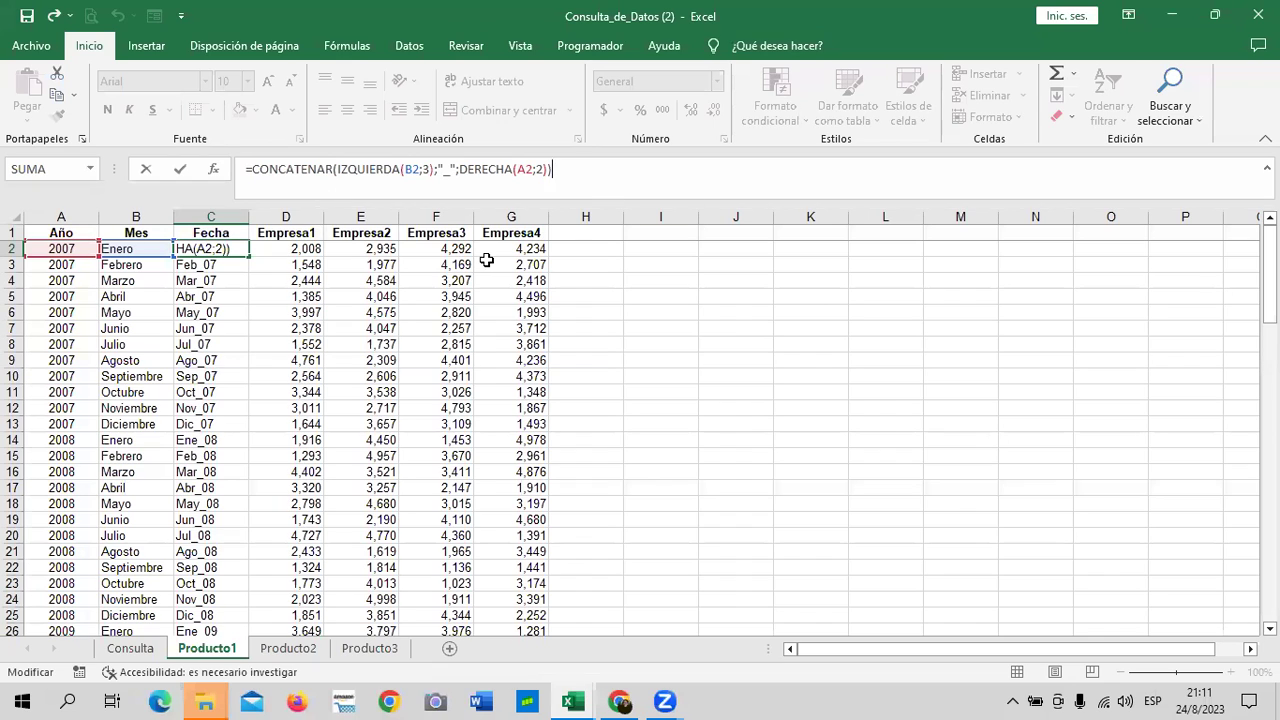
key("Return")
left_click(194, 248)
key("Down")
key("Down")
key("Down")
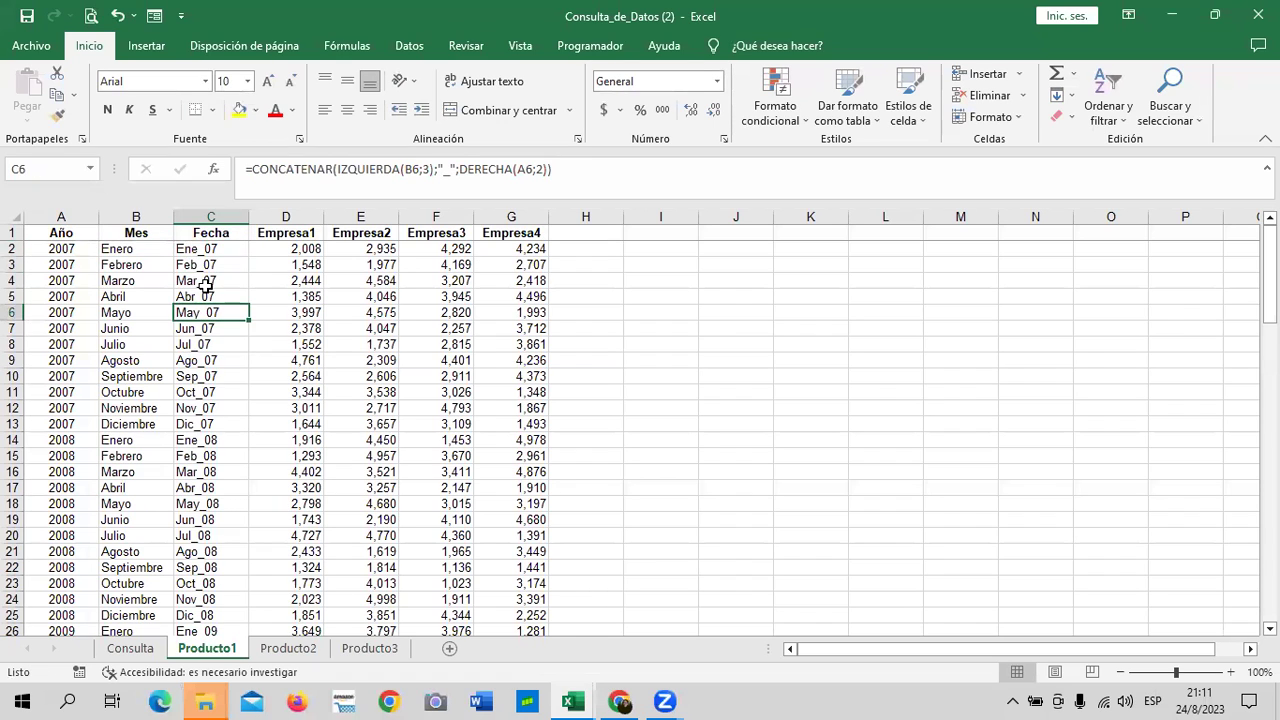
- Check Producto1's last Fecha entry, Dic_14, in row 97
scroll(209, 391, "down", 9)
scroll(209, 391, "down", 6)
scroll(208, 390, "down", 6)
scroll(209, 391, "down", 9)
scroll(209, 391, "up", 5)
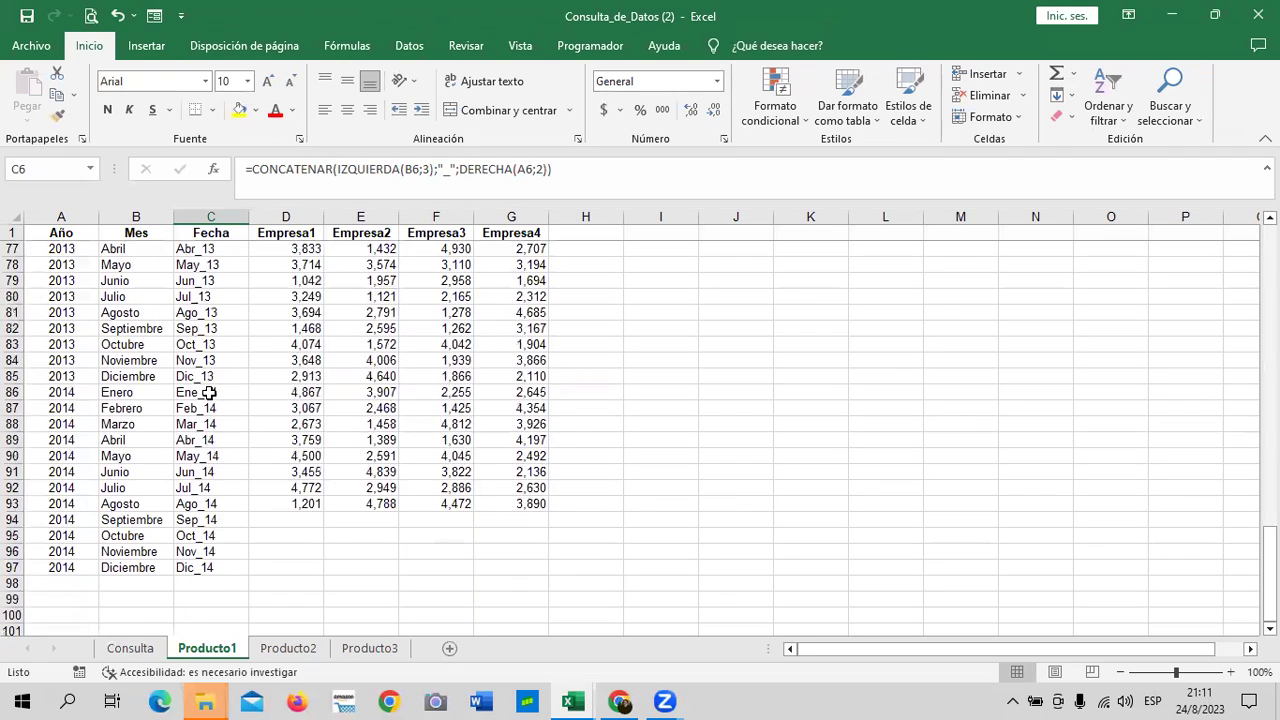
left_click(200, 566)
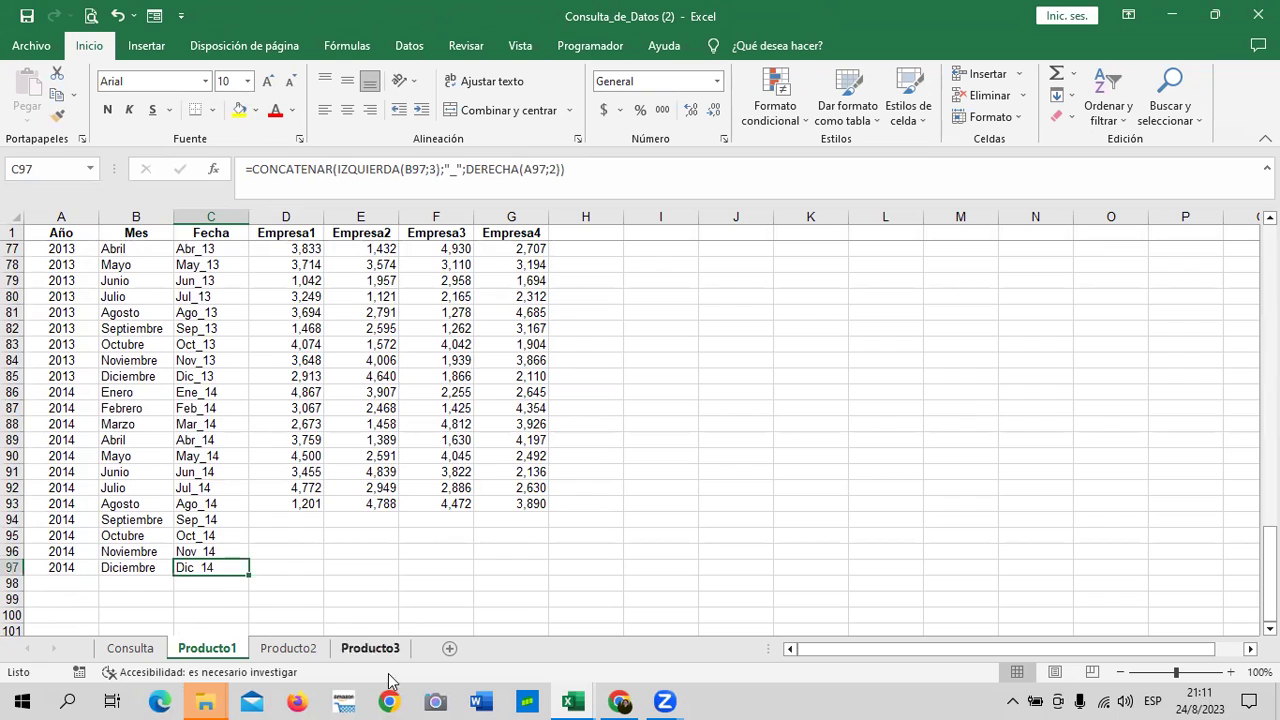
- Check Producto2's Nov_10 Fecha formula, view Producto3 and Producto1, then return to Consulta
left_click(306, 655)
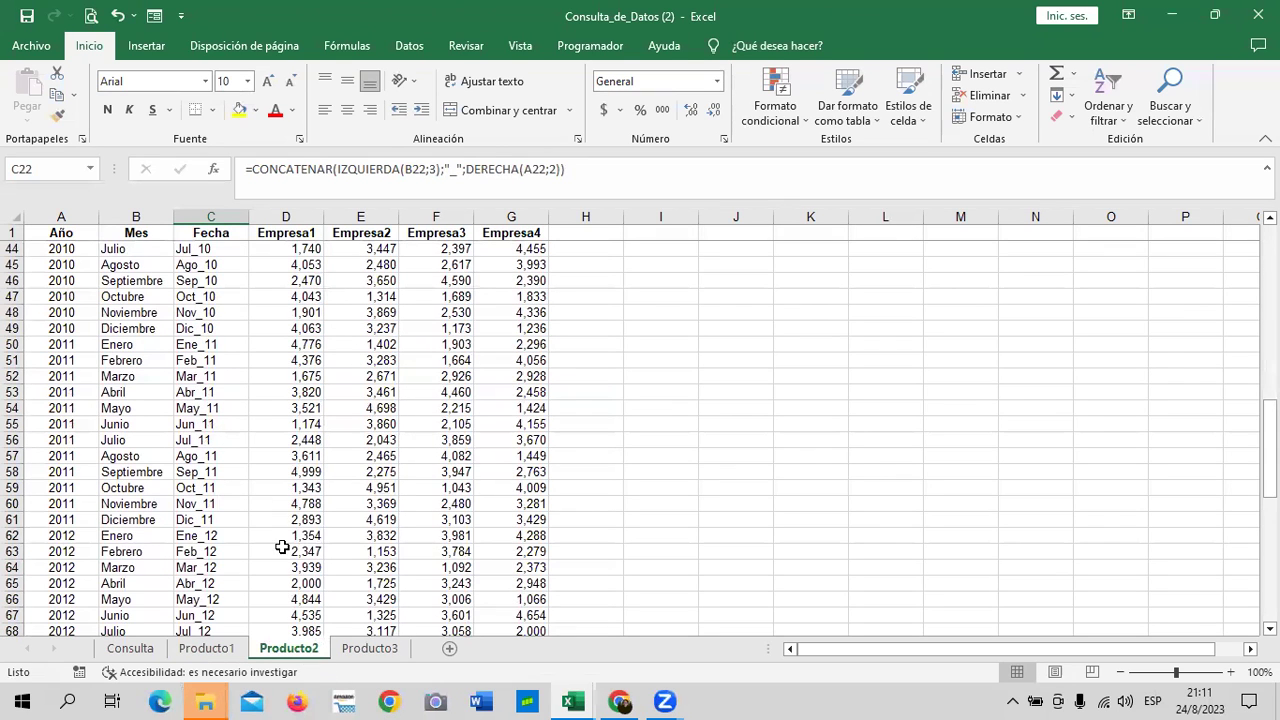
left_click(188, 311)
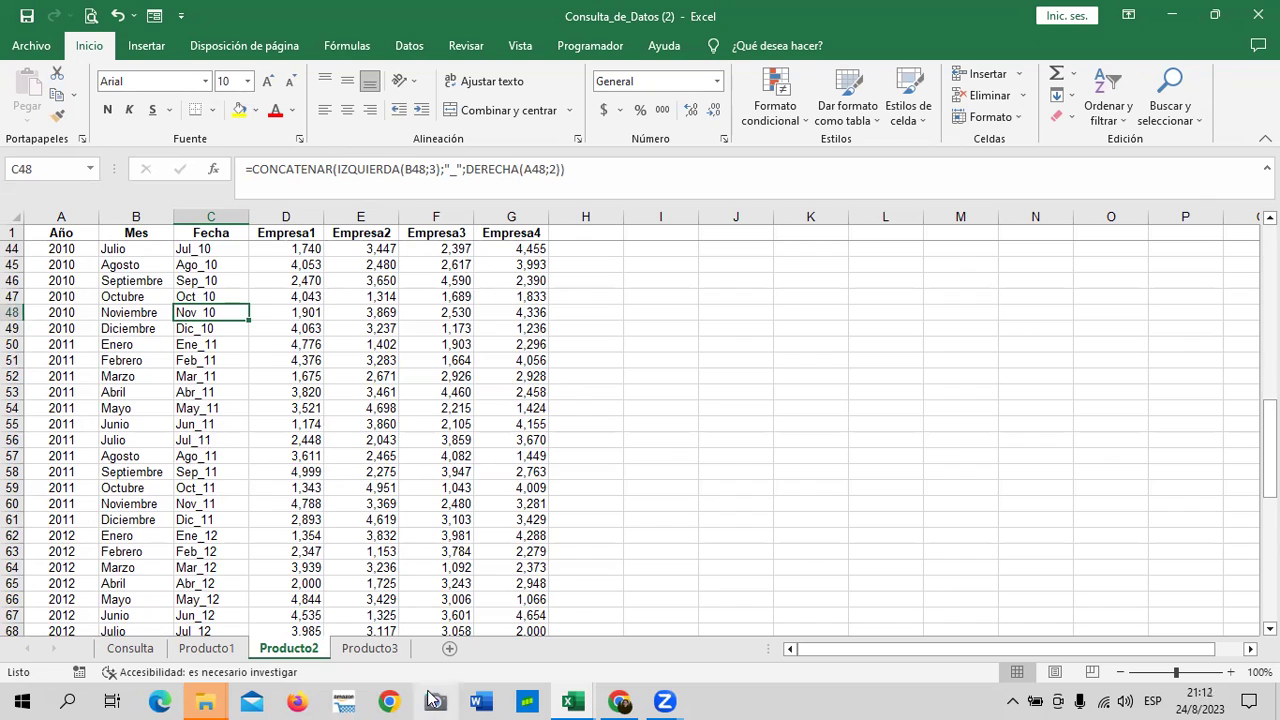
left_click(383, 656)
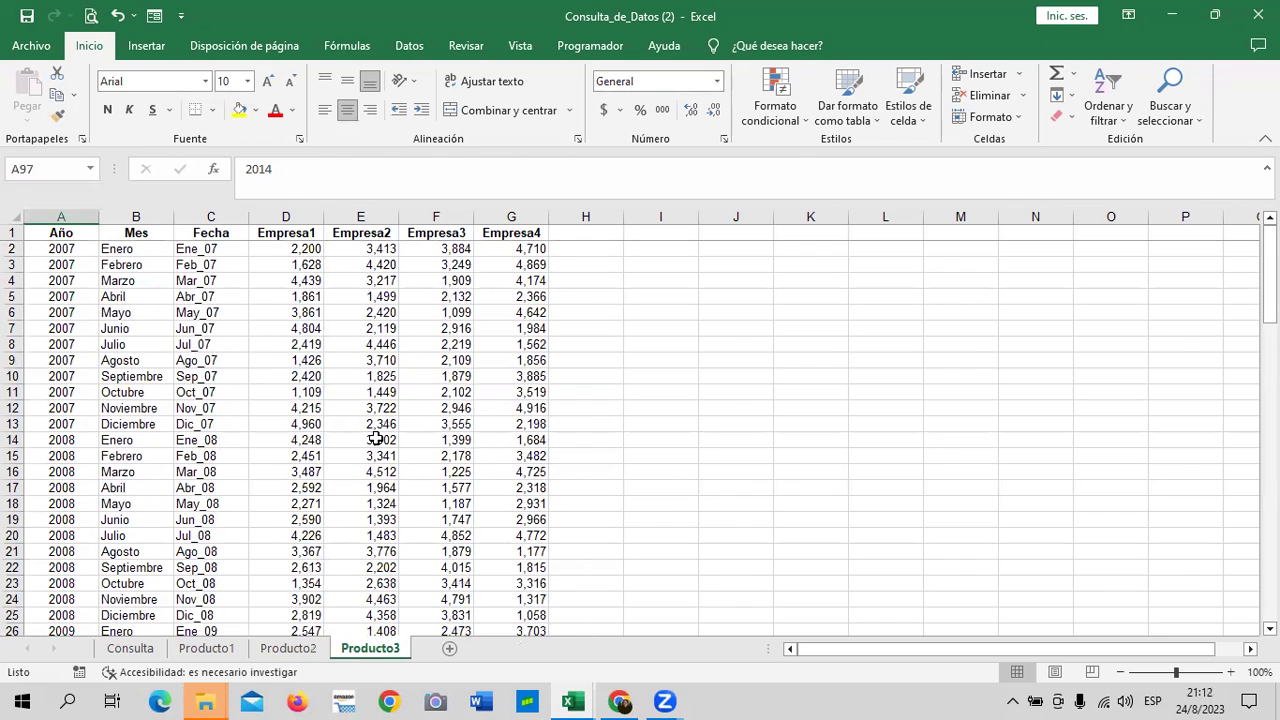
left_click(206, 648)
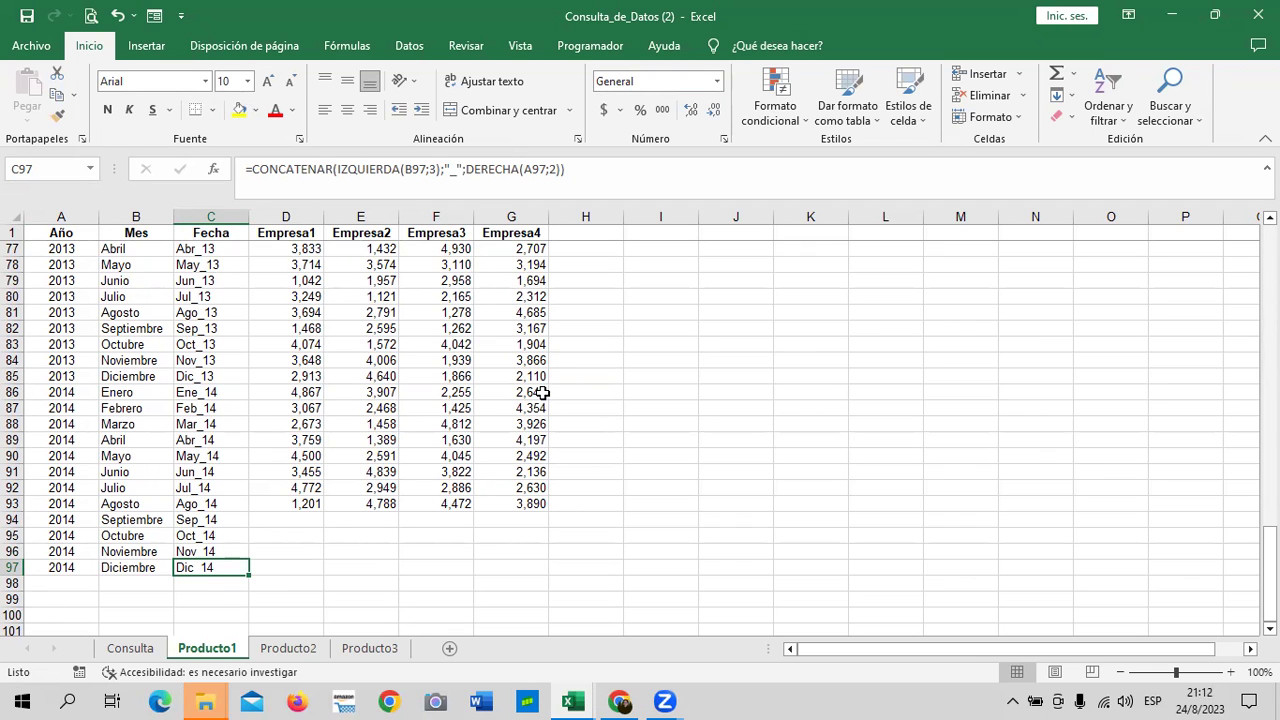
scroll(541, 392, "up", 8)
scroll(541, 392, "up", 5)
scroll(543, 388, "up", 11)
scroll(547, 381, "up", 1)
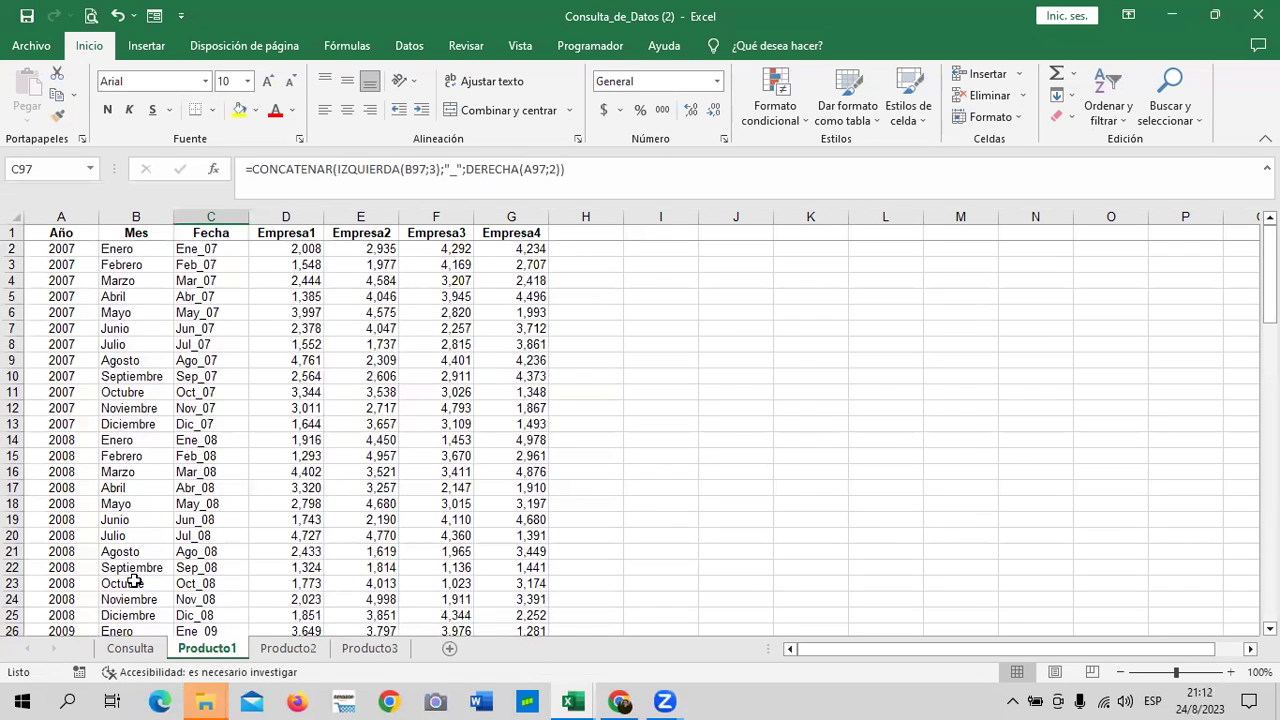
left_click(132, 649)
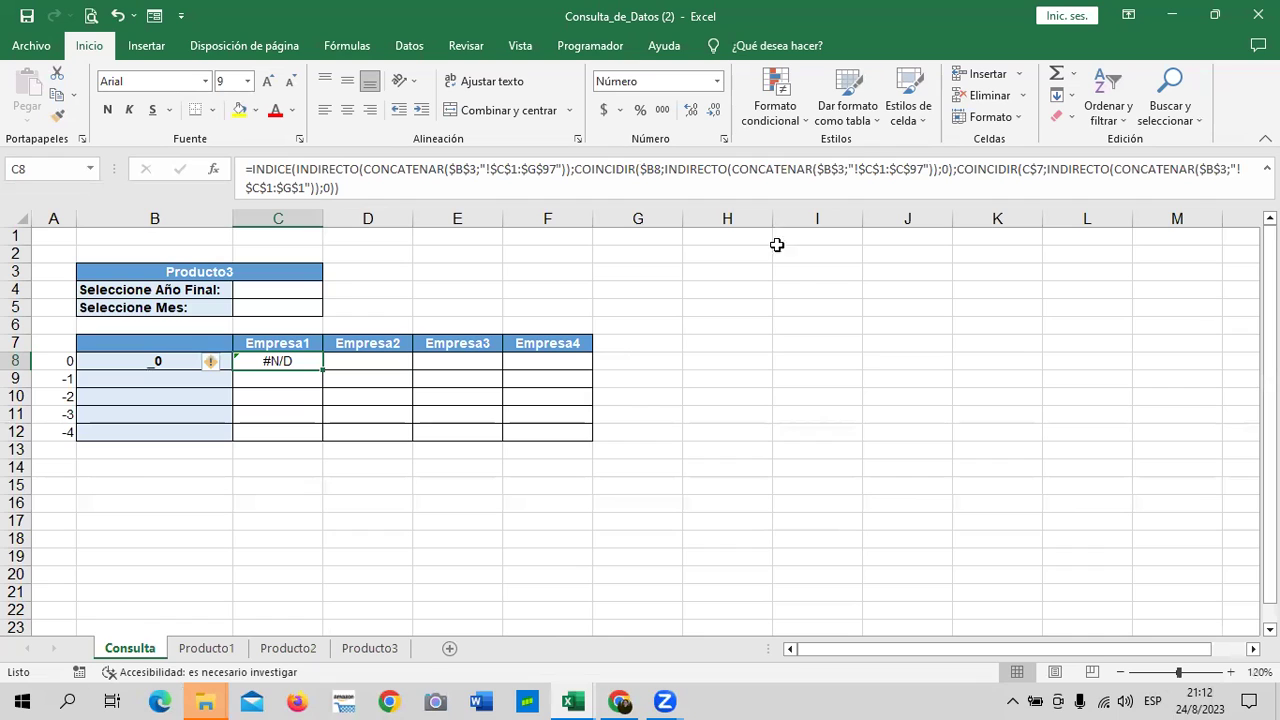
mouse_move(622, 702)
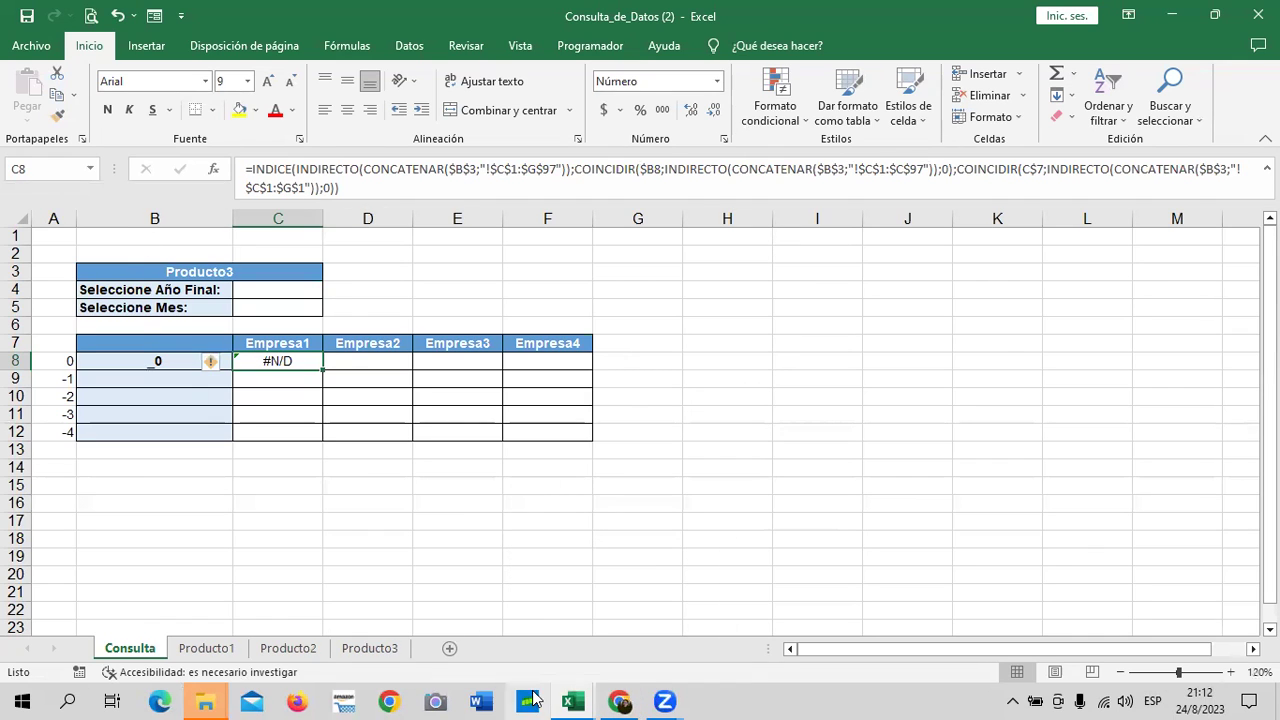
- Bring the course page forward and advance to the 'Consultar datos con las Funciones Índice, Indirecto, Concatenar, Coincidir' unit
left_click(535, 590)
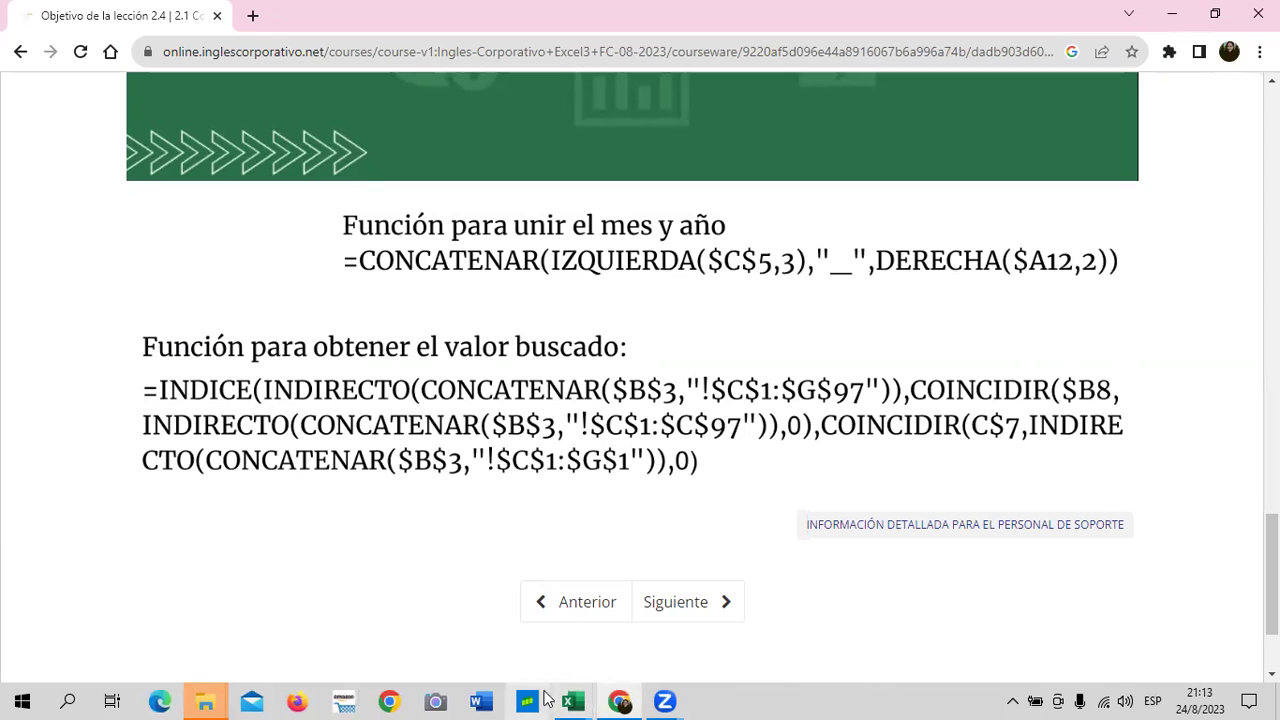
left_click(684, 602)
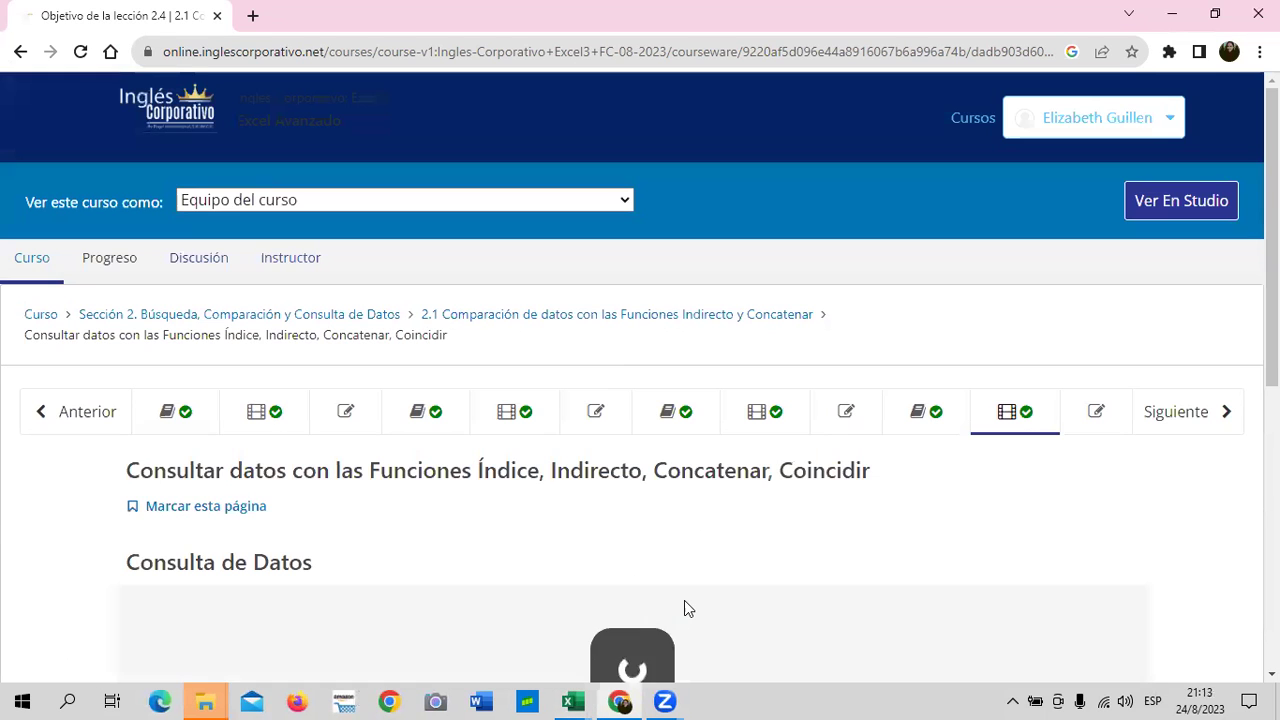
scroll(598, 528, "down", 1)
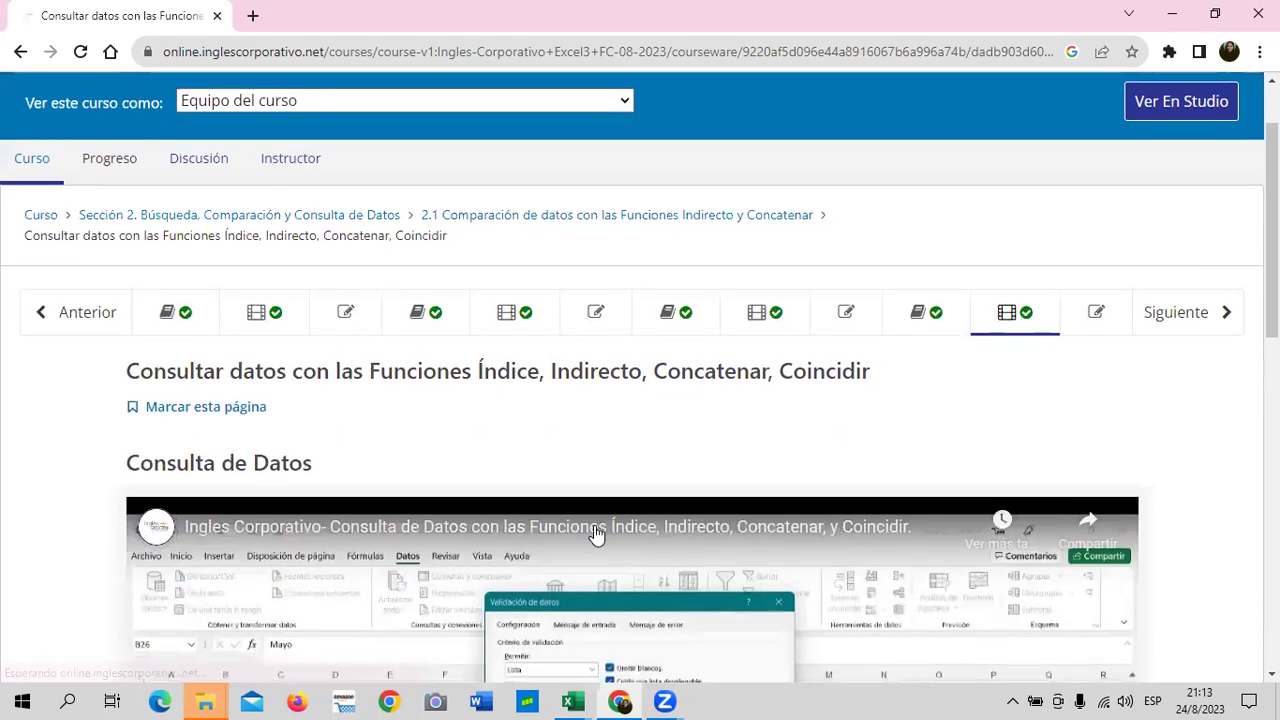
scroll(597, 533, "down", 2)
scroll(595, 525, "down", 1)
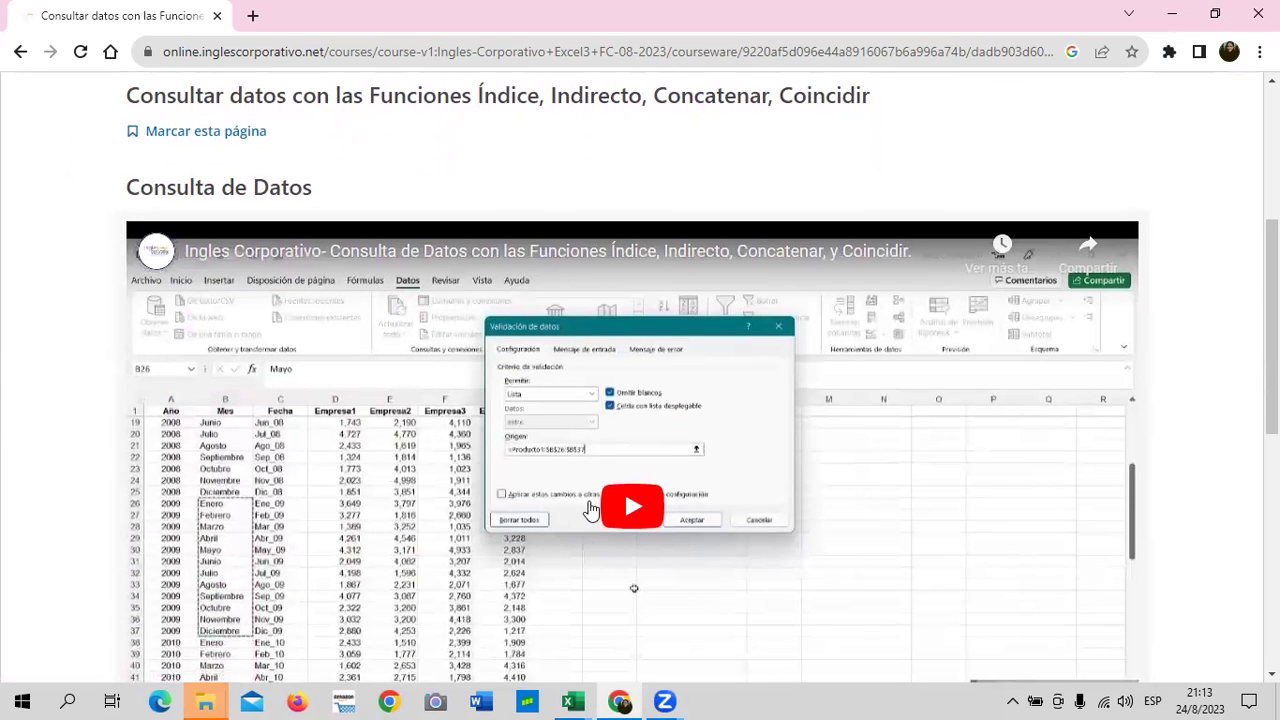
scroll(537, 400, "up", 3)
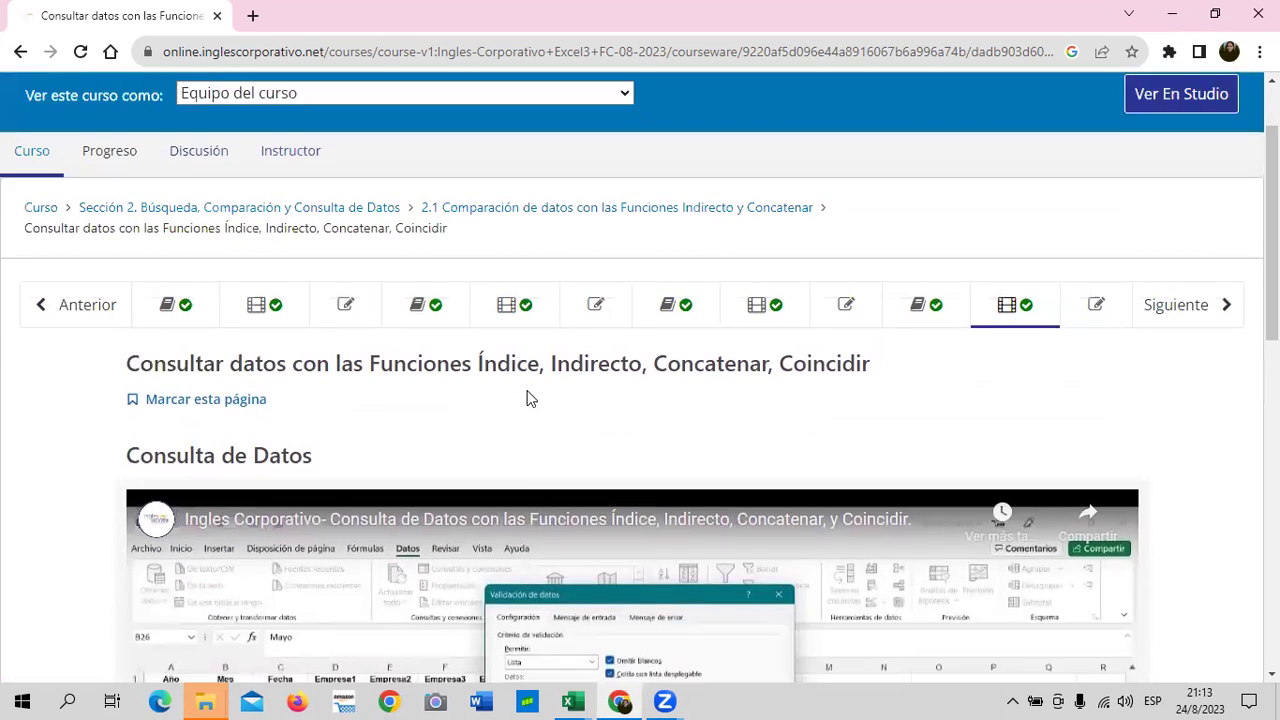
scroll(522, 392, "down", 2)
scroll(517, 389, "down", 1)
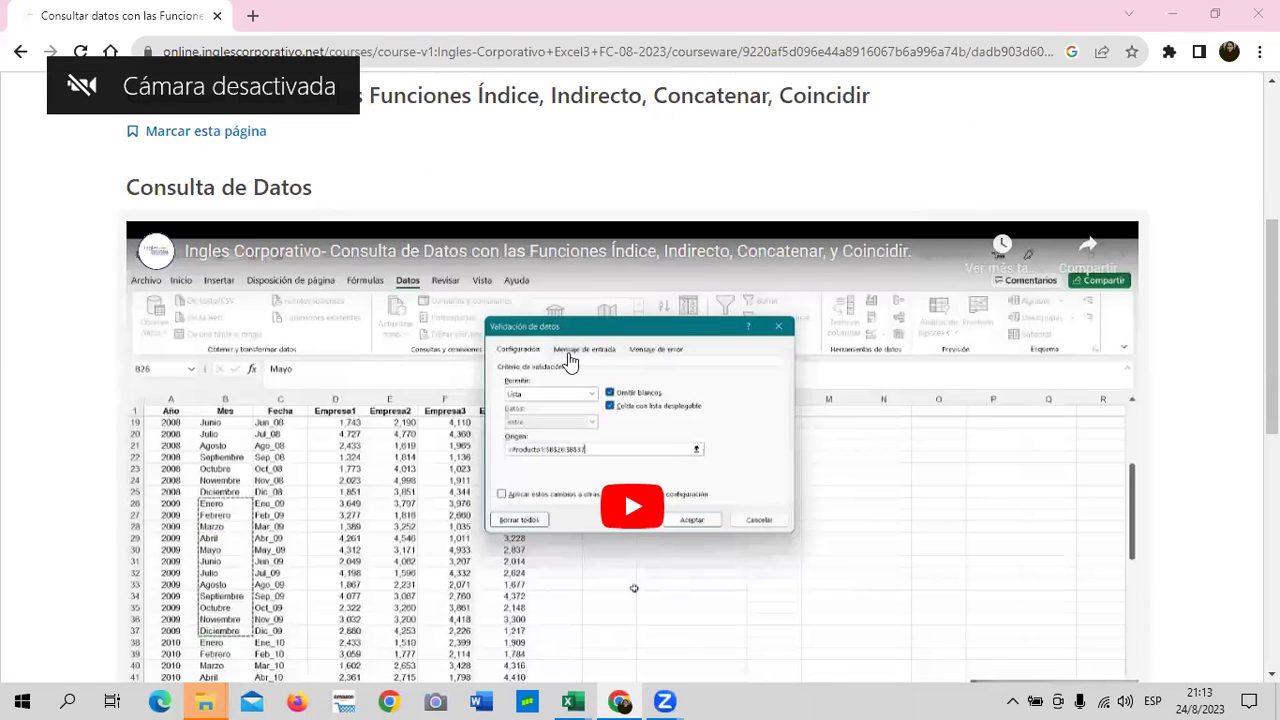
- Play the embedded Consulta de Datos YouTube video until about 1:36
left_click(628, 512)
scroll(627, 508, "down", 2)
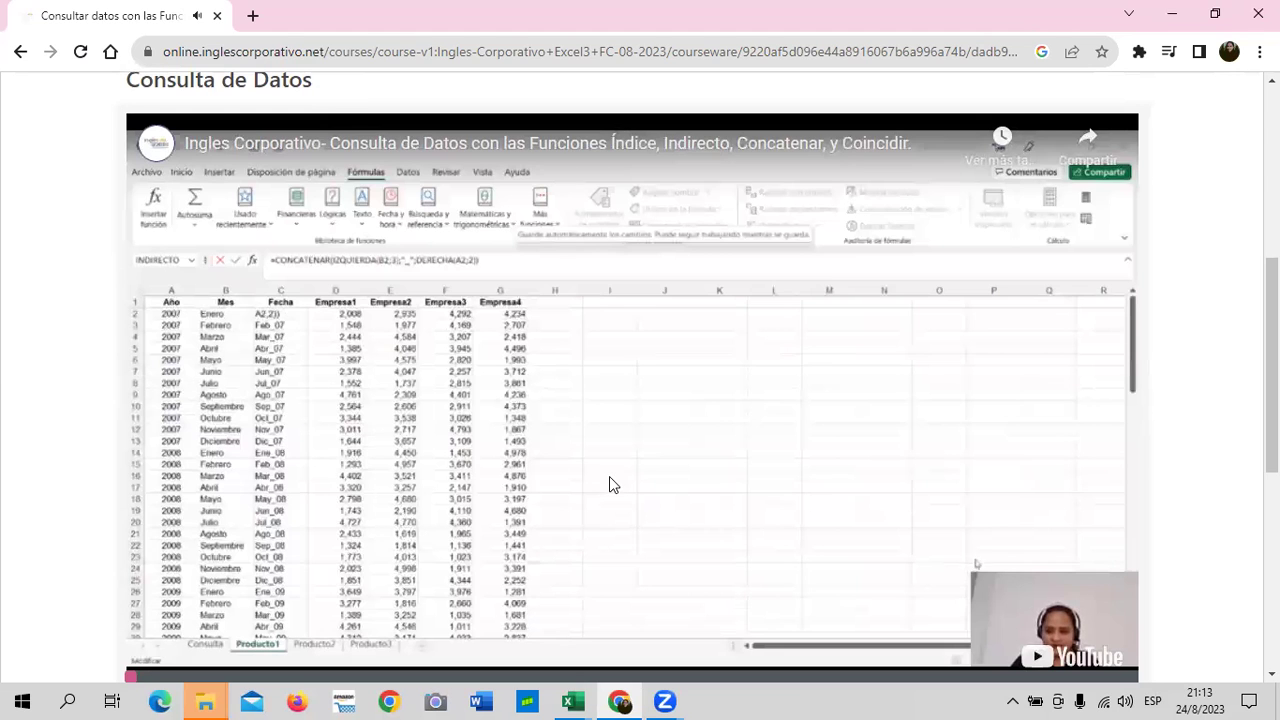
scroll(556, 414, "down", 1)
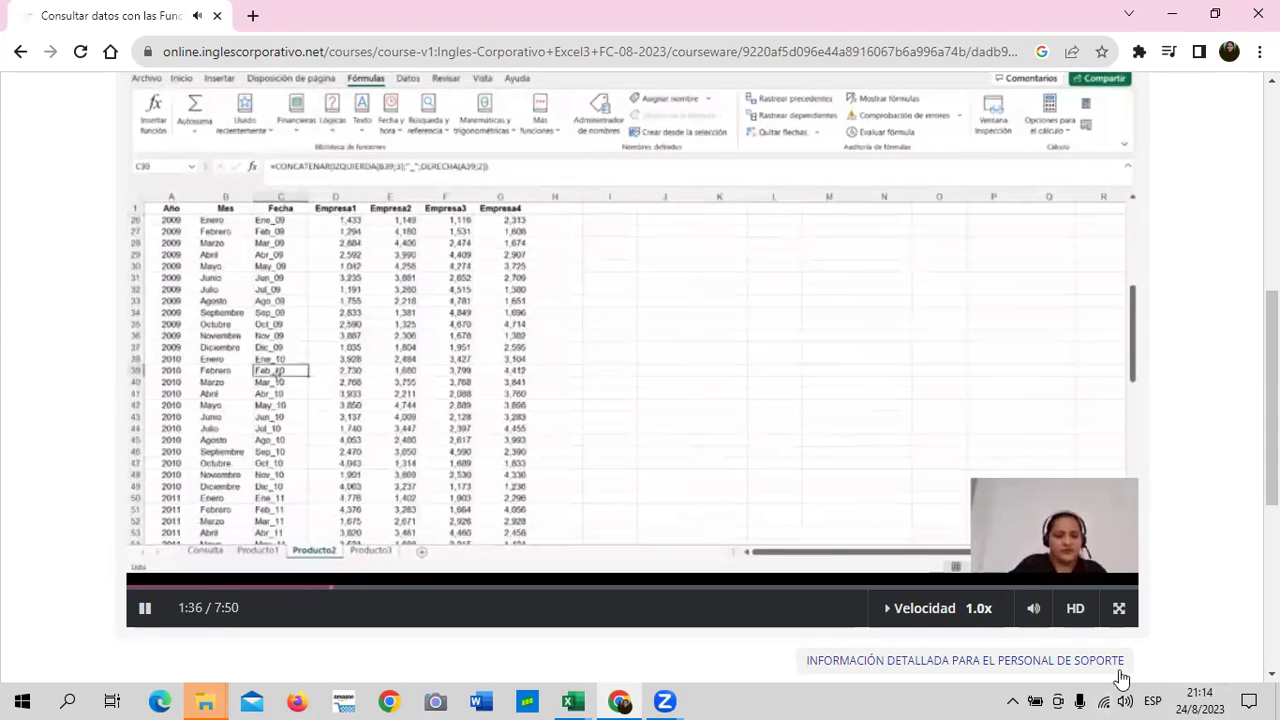
- Switch from the course page to the Consulta_de_Datos (2) Excel window via the taskbar preview
mouse_move(1036, 698)
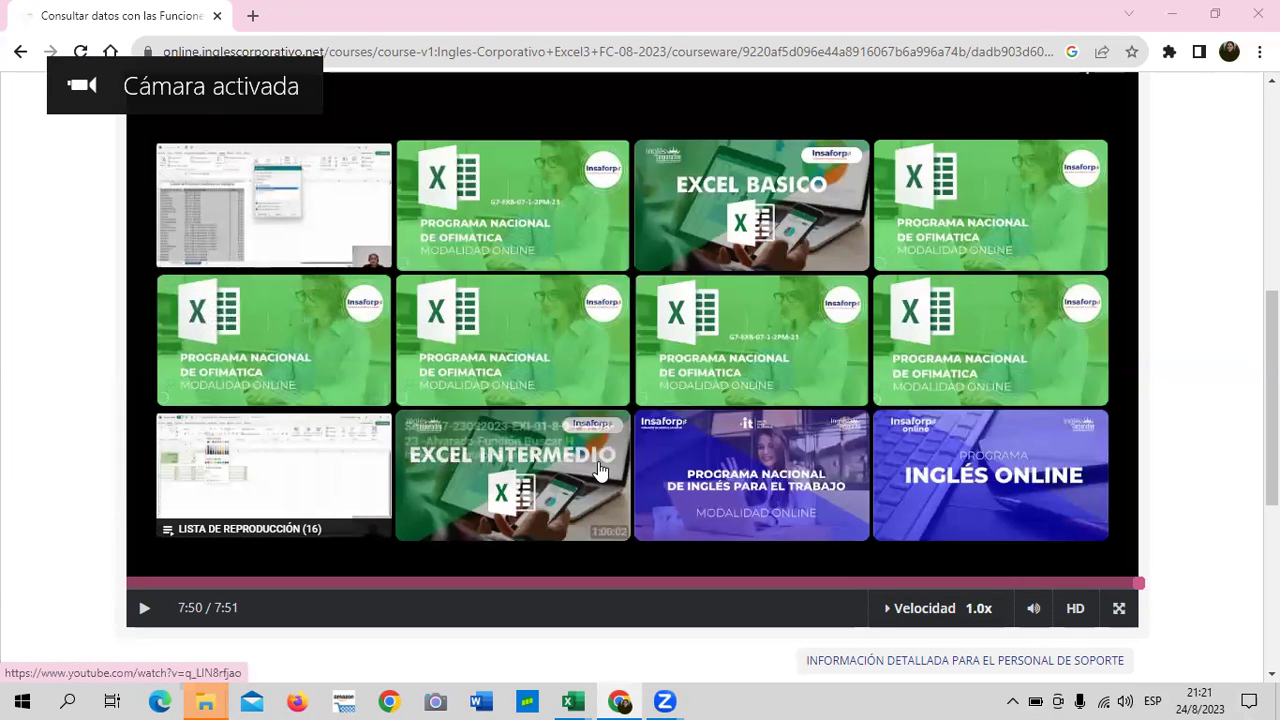
scroll(601, 470, "up", 2)
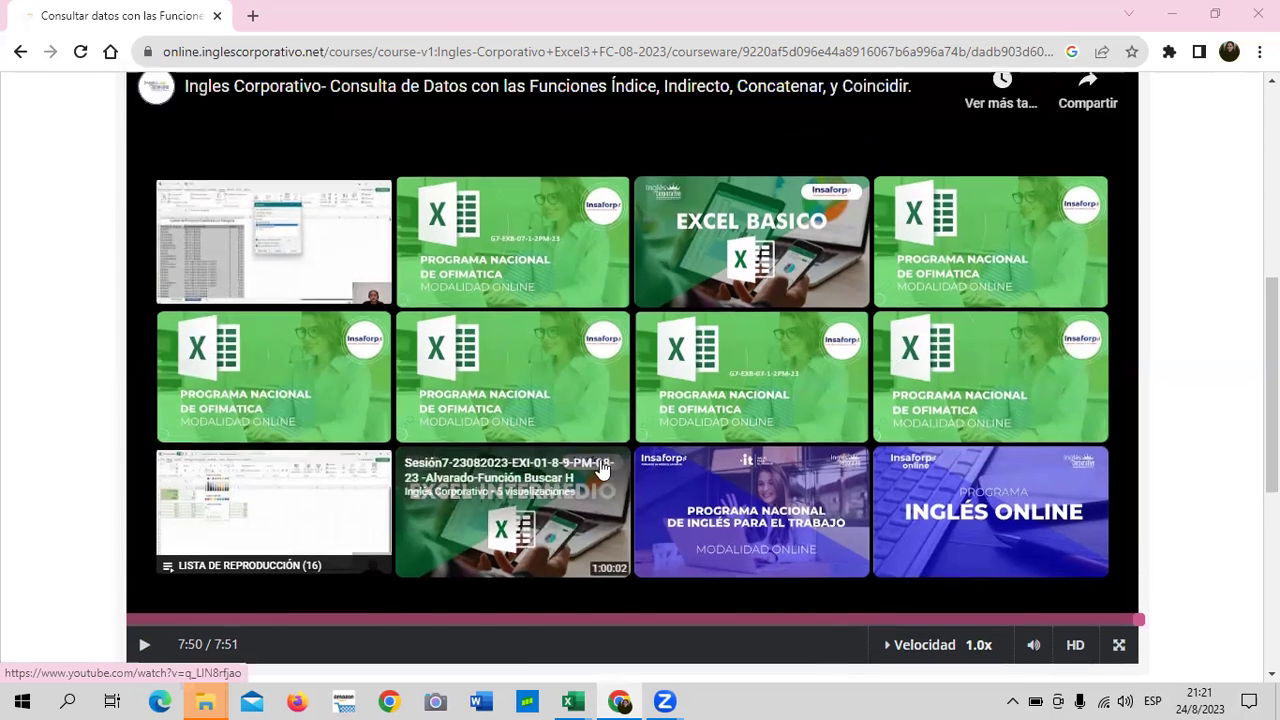
scroll(601, 470, "down", 1)
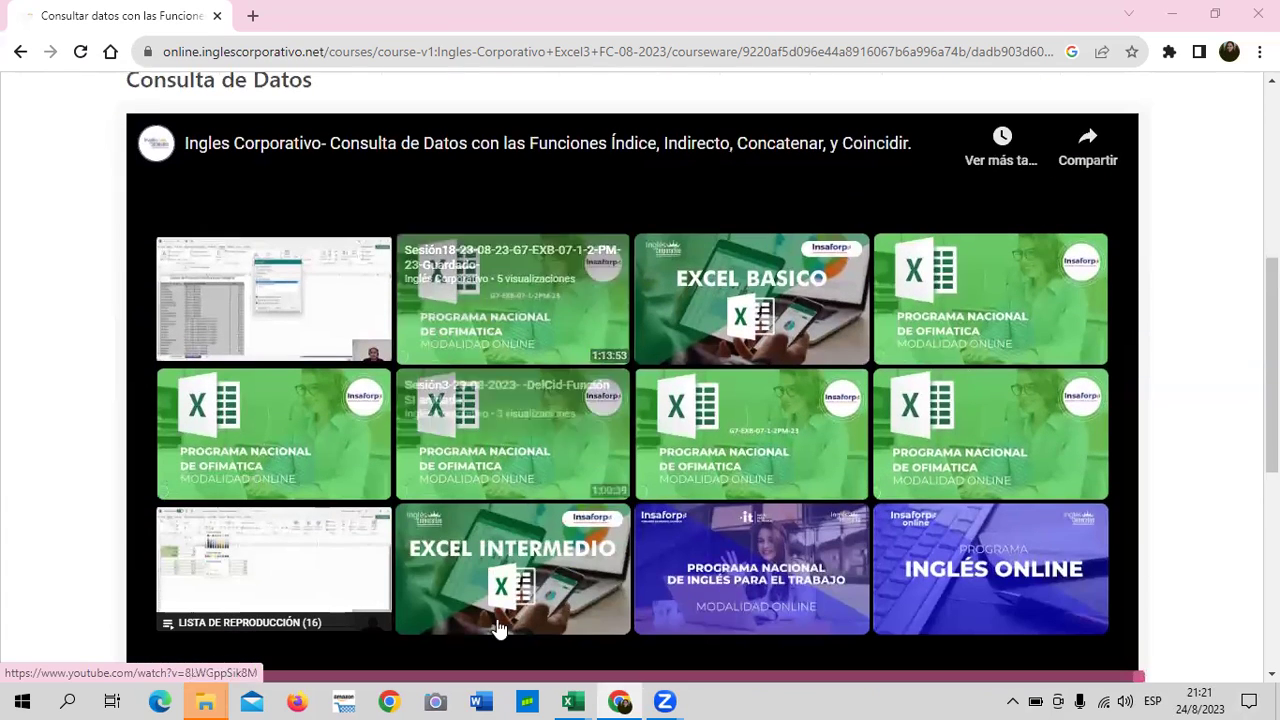
mouse_move(572, 700)
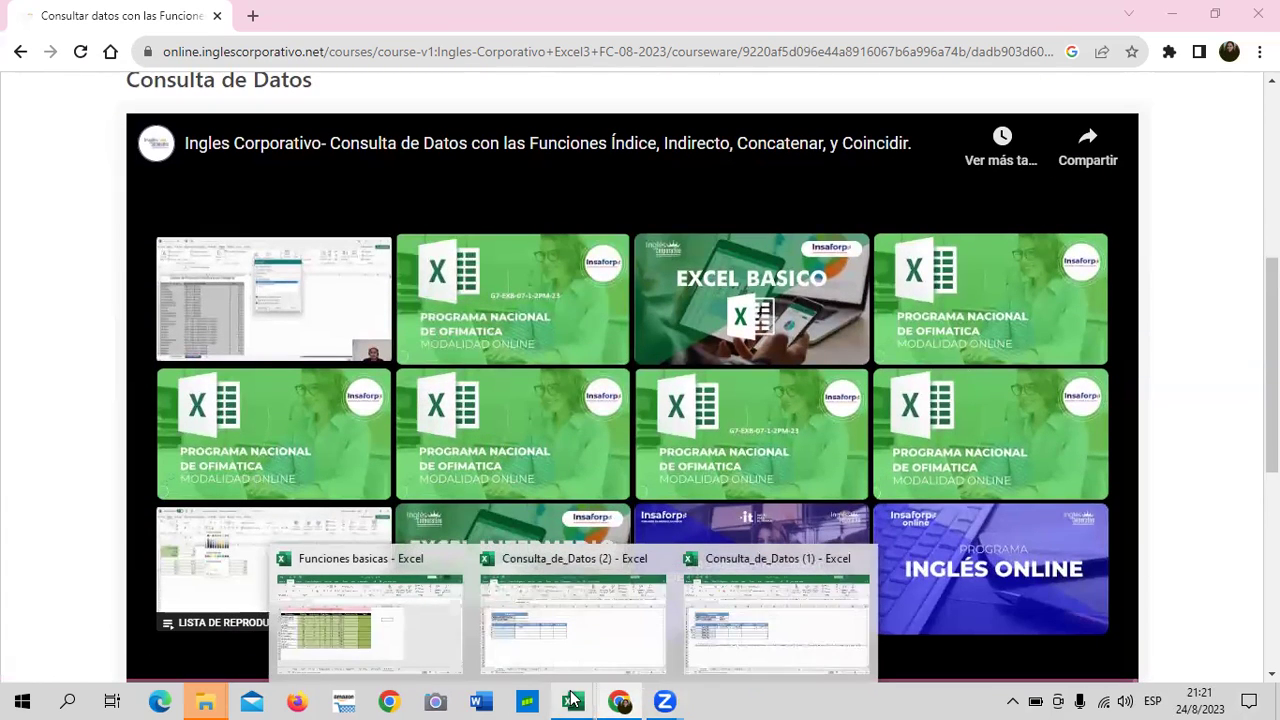
left_click(572, 640)
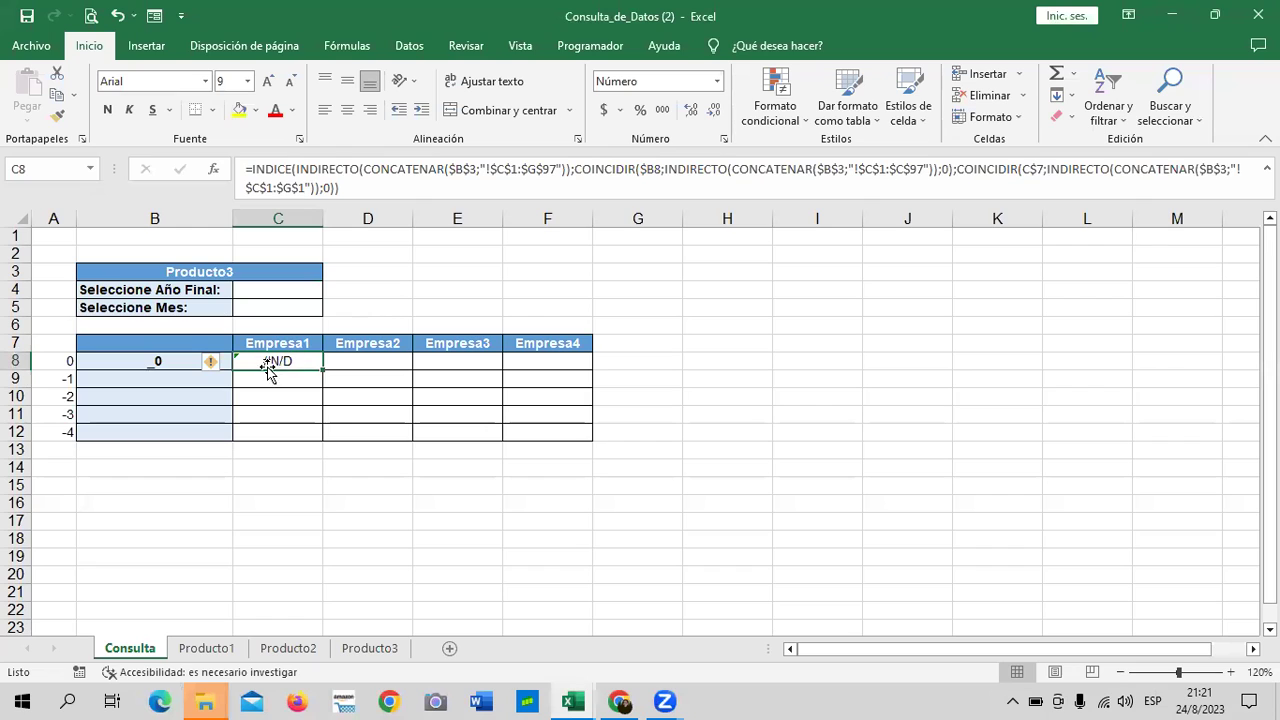
- Inspect B8's key formula and the empty final-year input, then select product cell B3
left_click(186, 361)
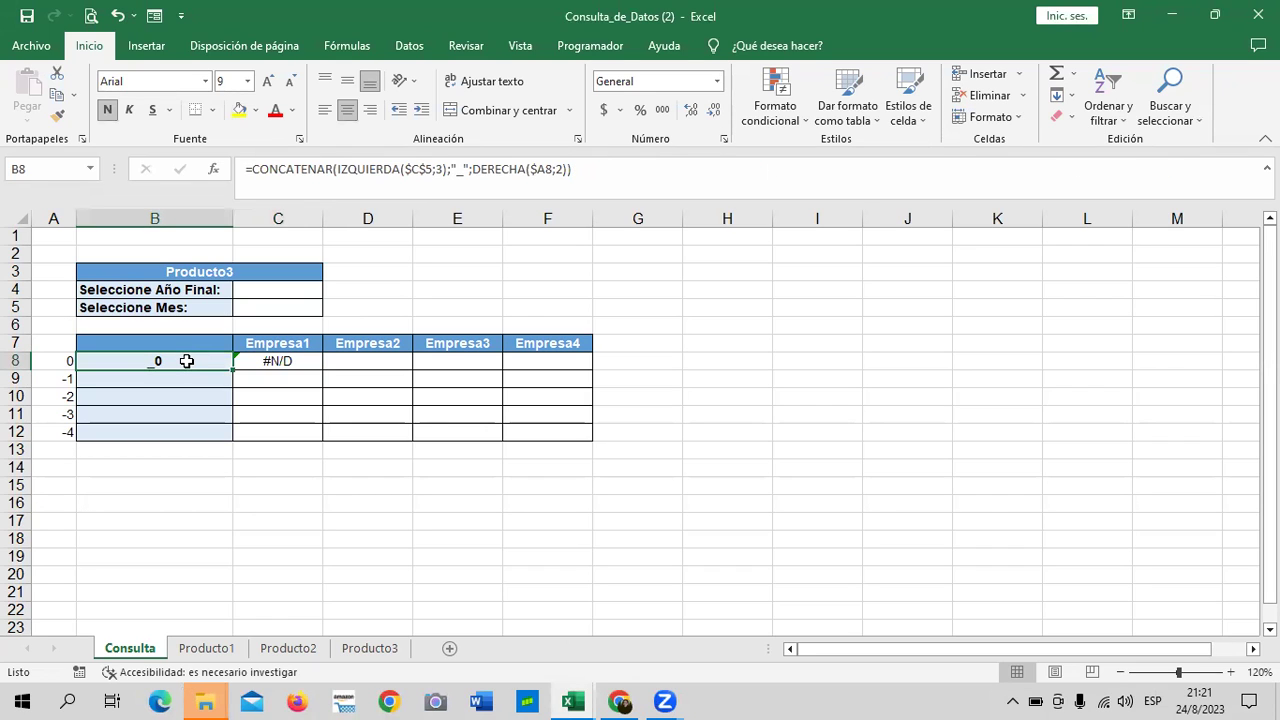
left_click(286, 288)
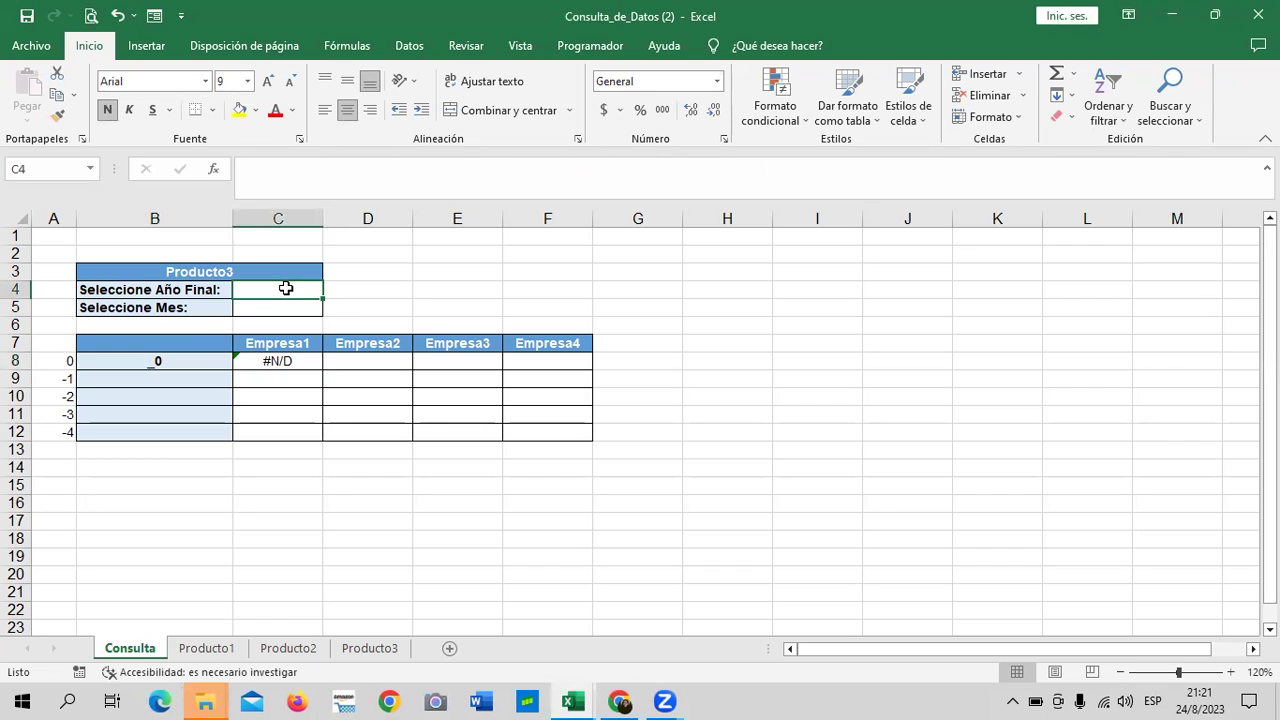
left_click(343, 269)
key("Left")
- Try Producto2 and producto4 in B3's dropdown, settle on Producto1, and check C8's formula
left_click(331, 272)
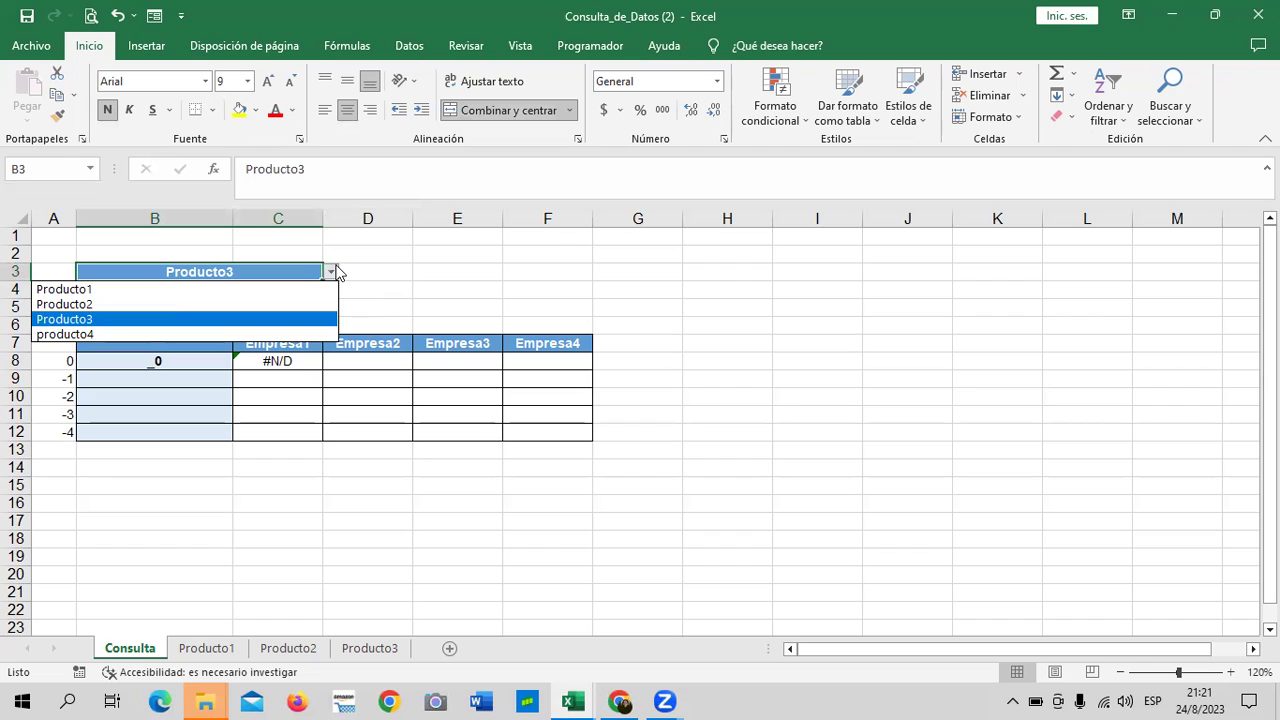
left_click(161, 302)
left_click(331, 272)
left_click(274, 305)
left_click(331, 272)
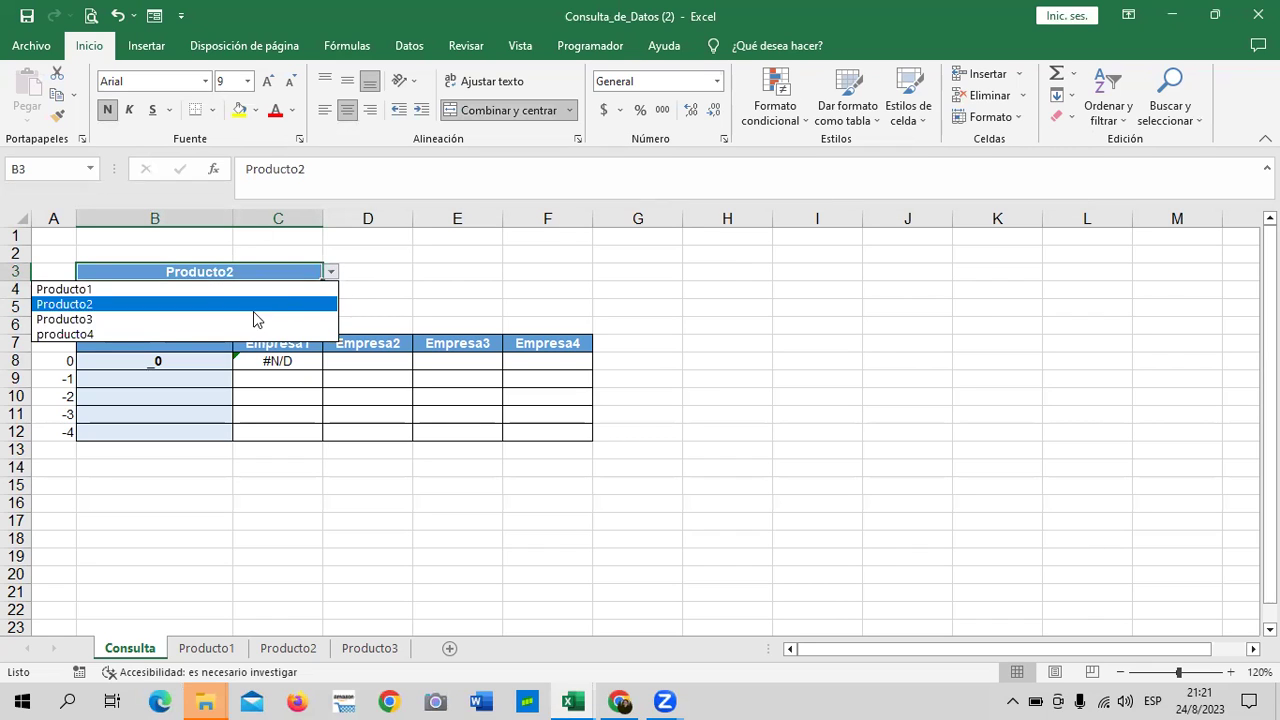
left_click(245, 334)
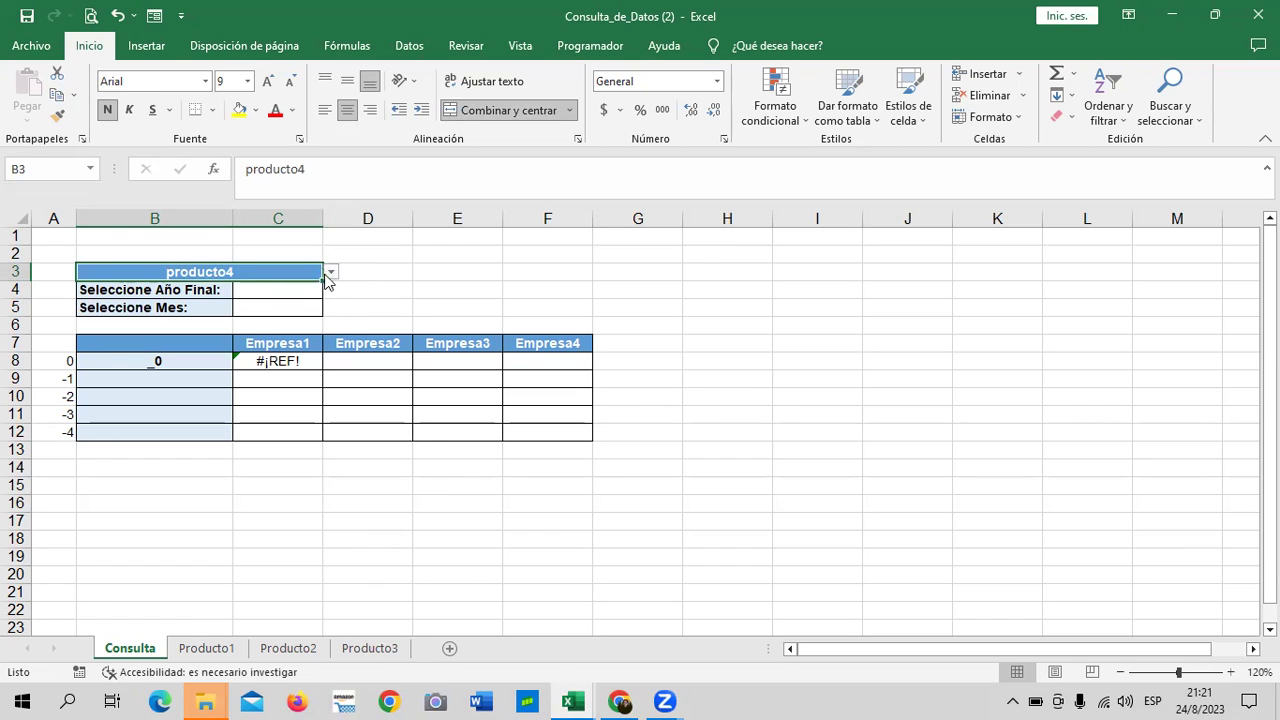
left_click(328, 274)
left_click(258, 290)
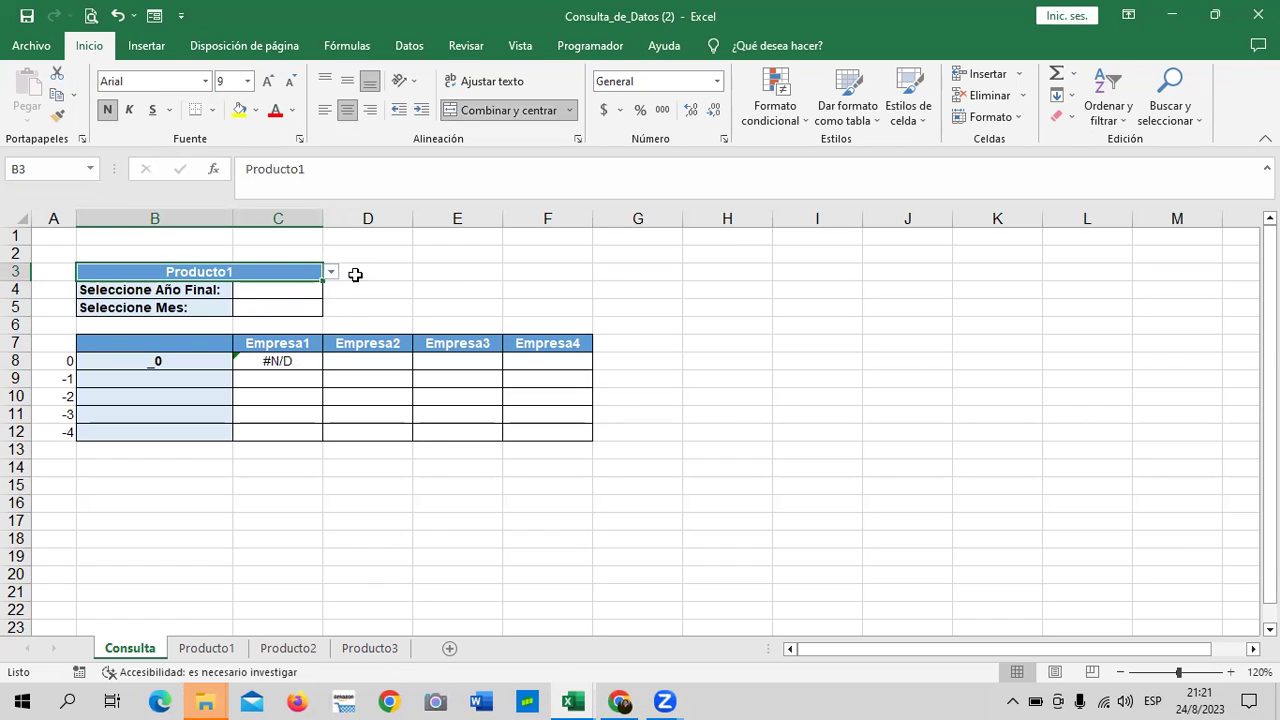
left_click(466, 284)
left_click(295, 360)
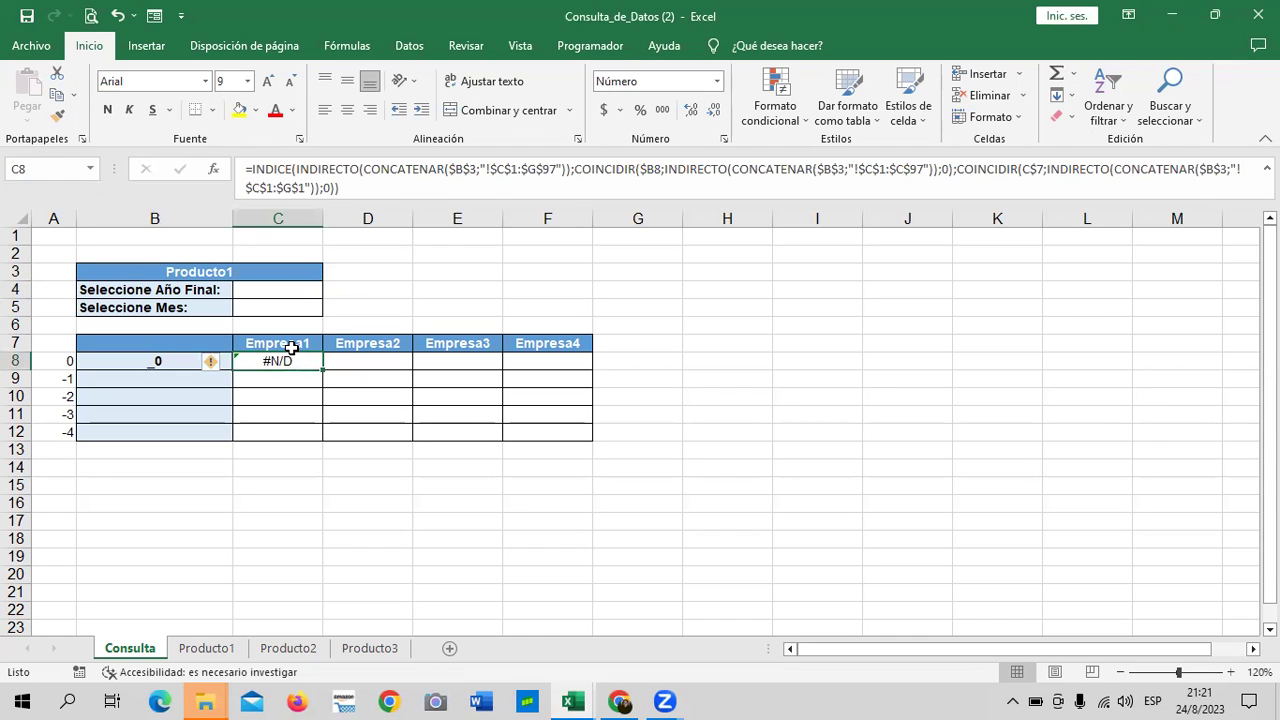
- Copy the C8 lookup formula and paste it into C15
right_click(266, 362)
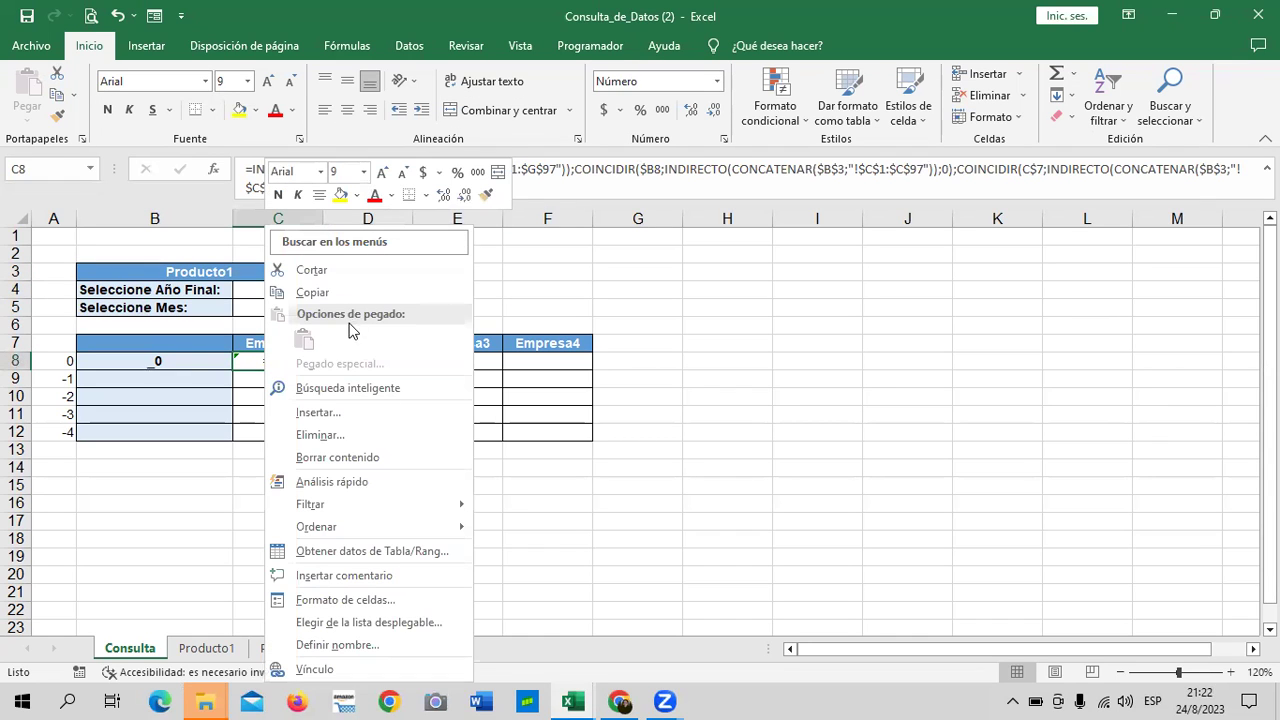
left_click(358, 293)
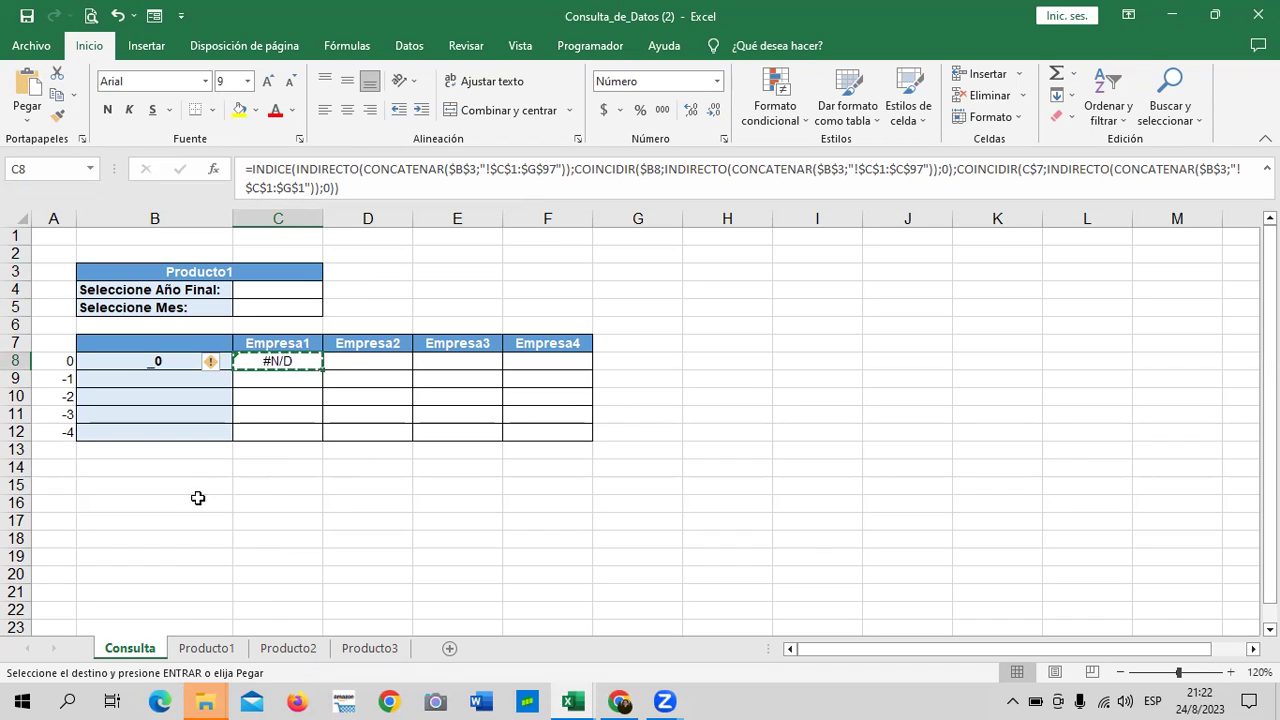
left_click(259, 485)
right_click(259, 485)
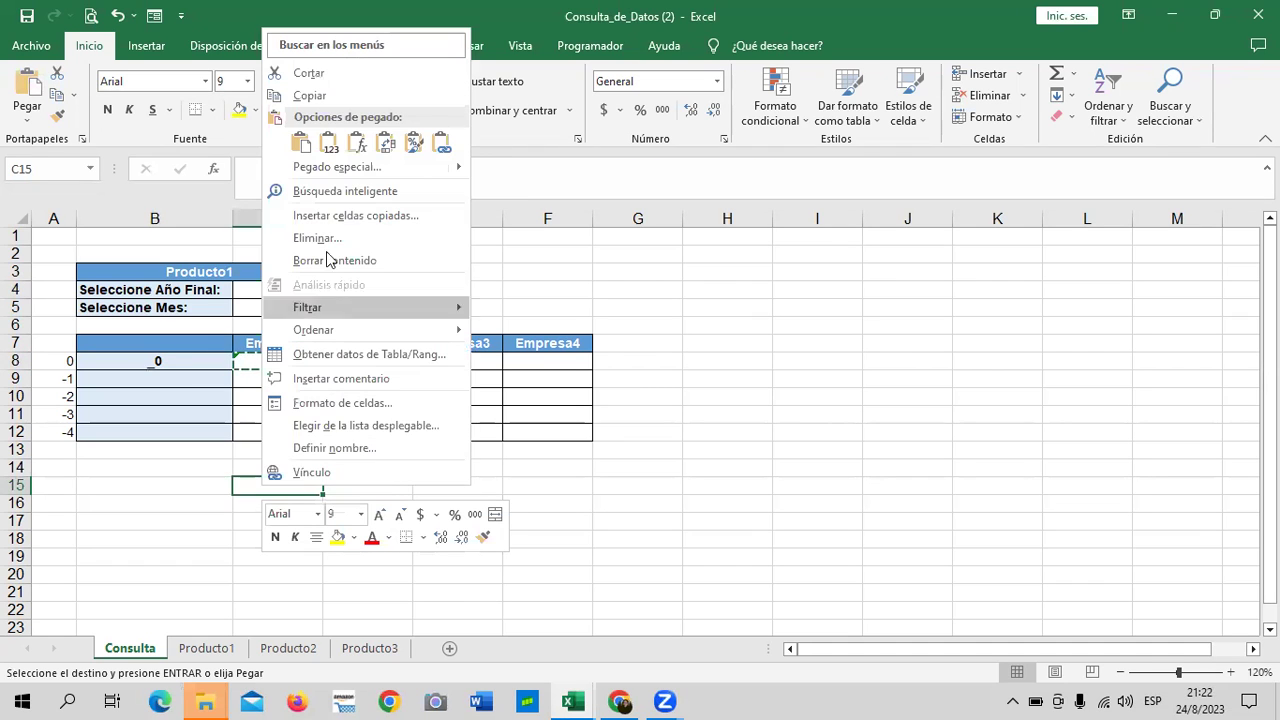
left_click(358, 145)
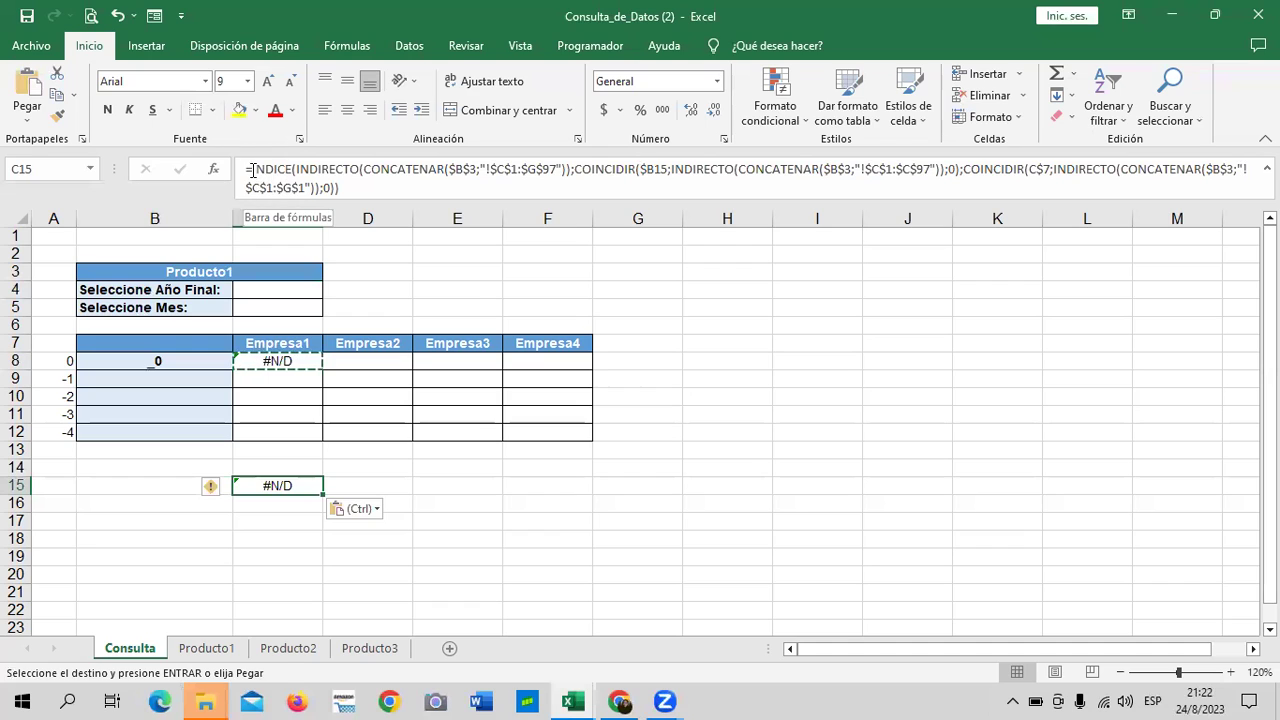
- Remove C15's leading '=' to read the formula as text, then undo to restore it
left_click(277, 174)
key("BackSpace")
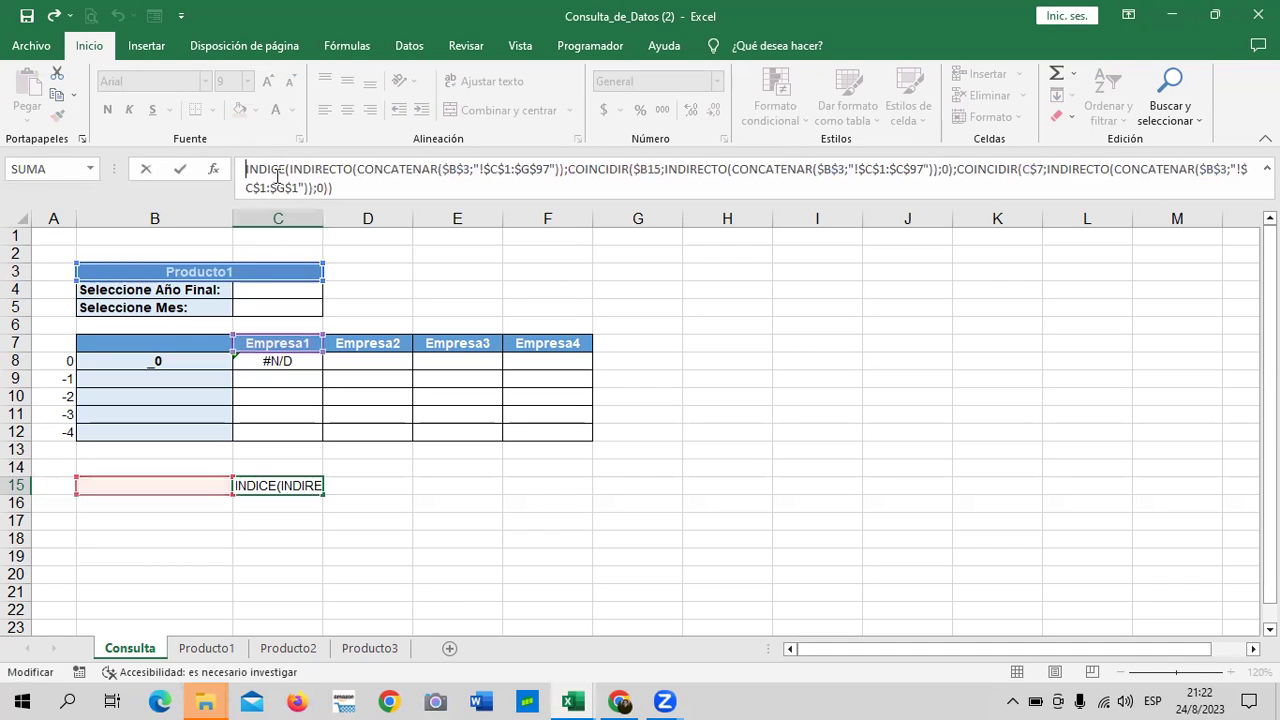
key("Return")
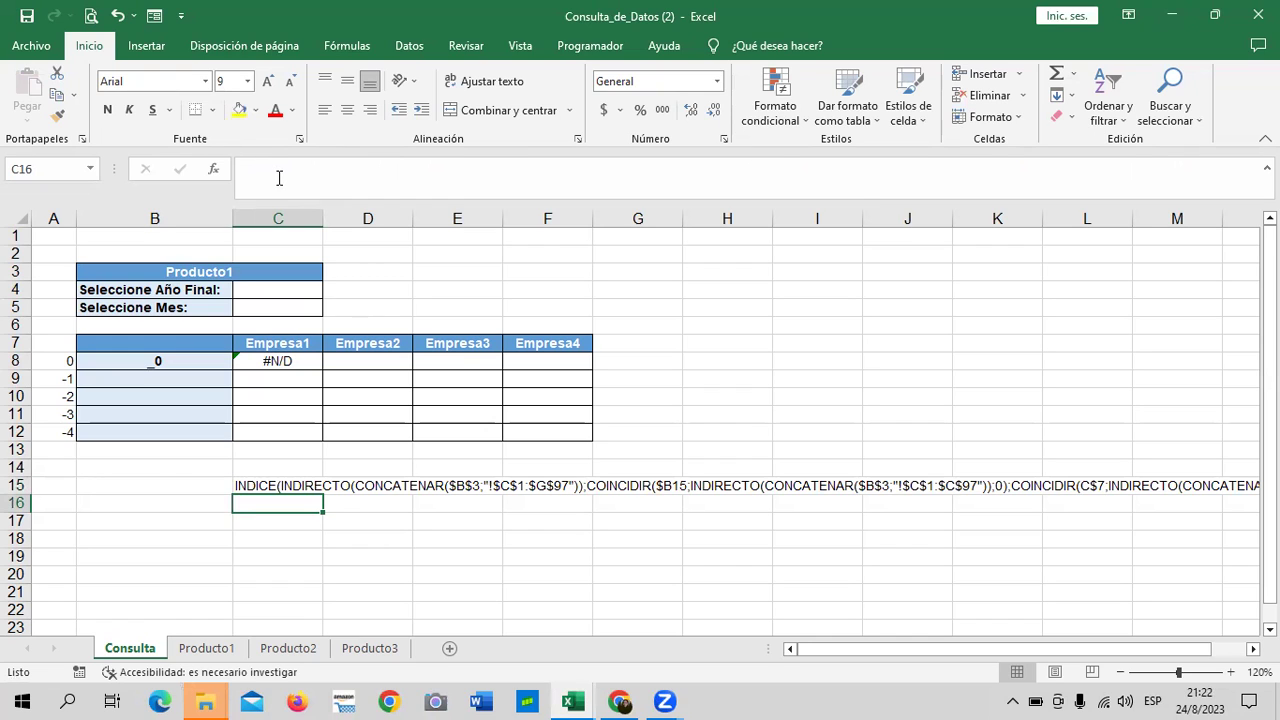
left_click(269, 485)
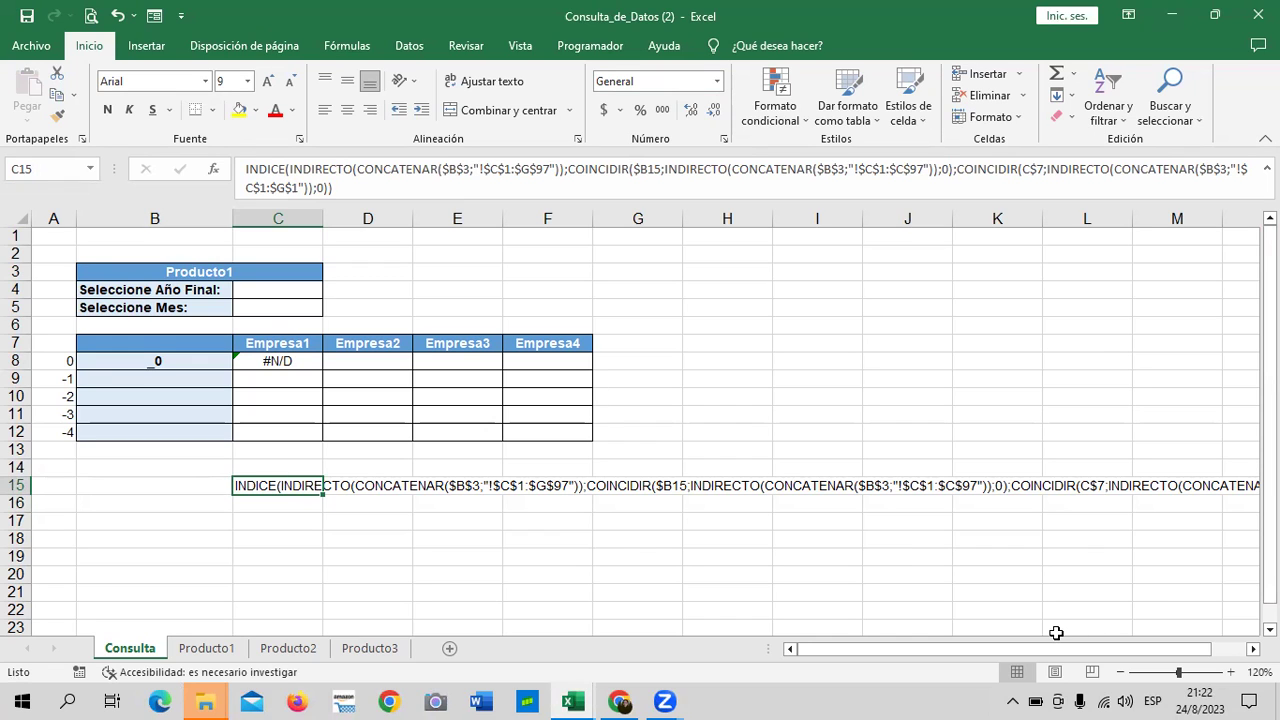
left_click_drag(1008, 649, 1167, 652)
left_click(1253, 649)
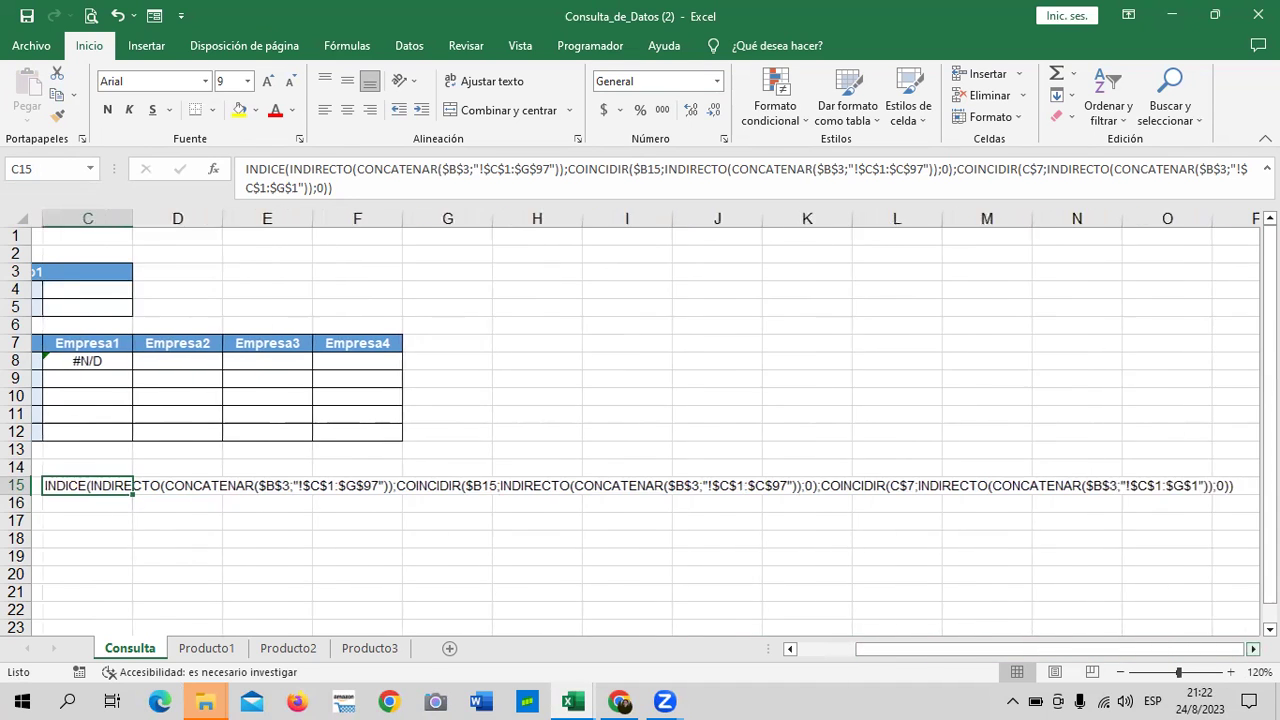
left_click(1253, 649)
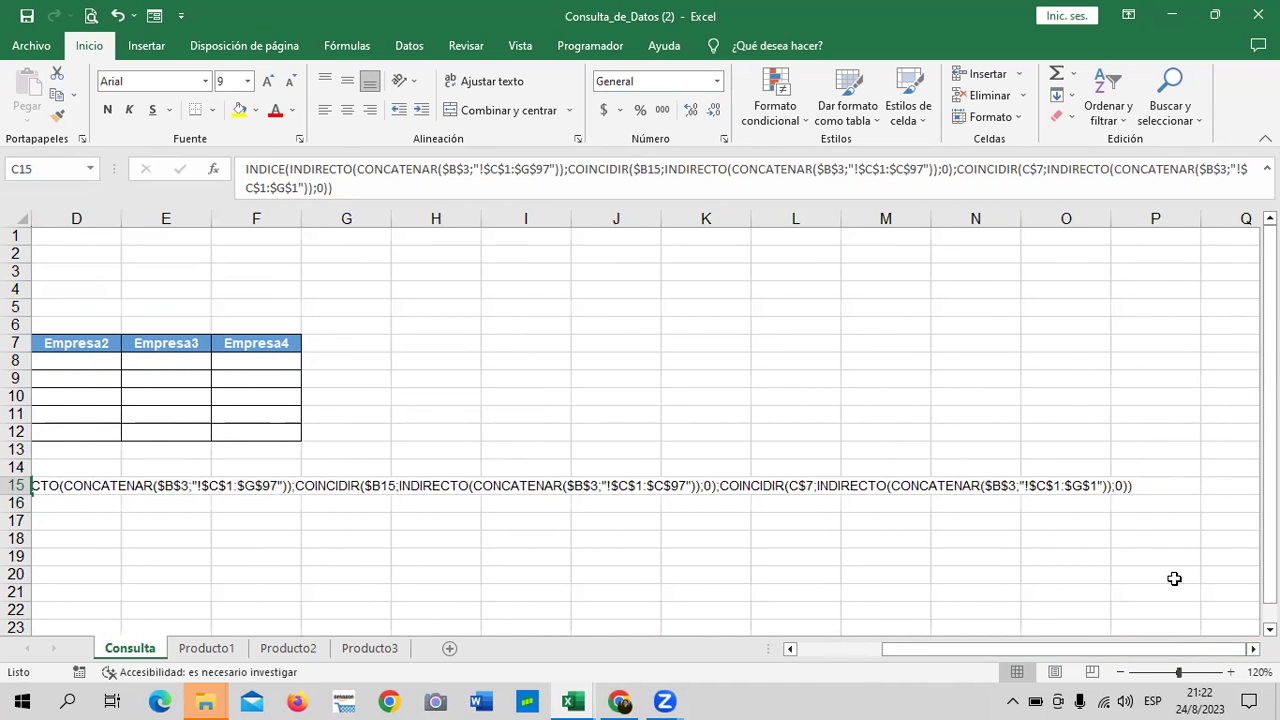
left_click_drag(1055, 649, 941, 653)
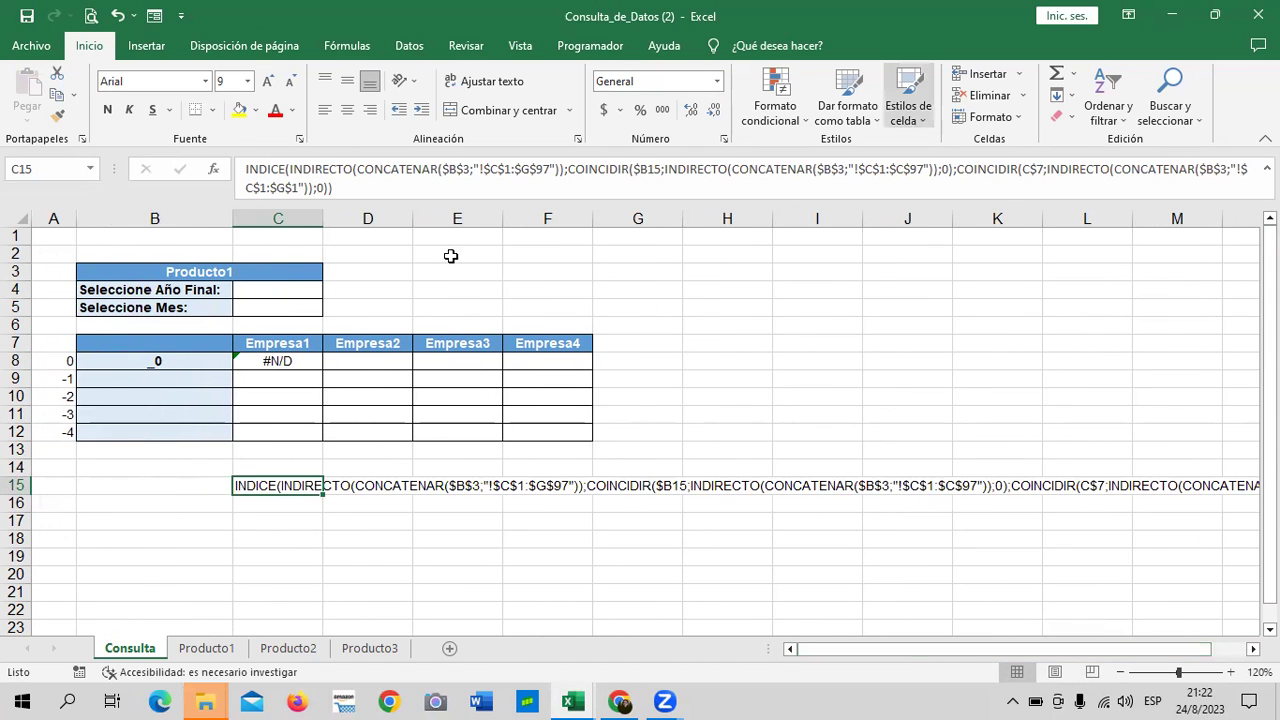
left_click(116, 18)
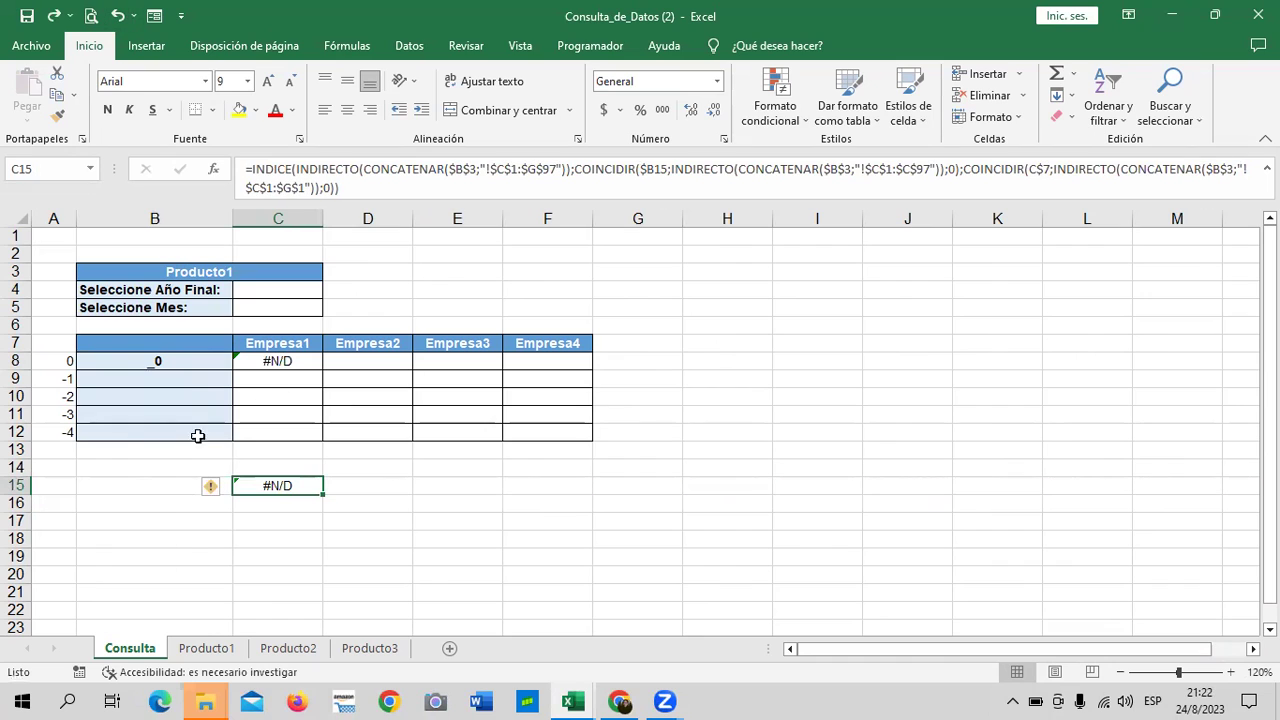
- Undo the C15 edit and paste C8's lookup formula into B16, dismissing the circular-reference warning
left_click(117, 20)
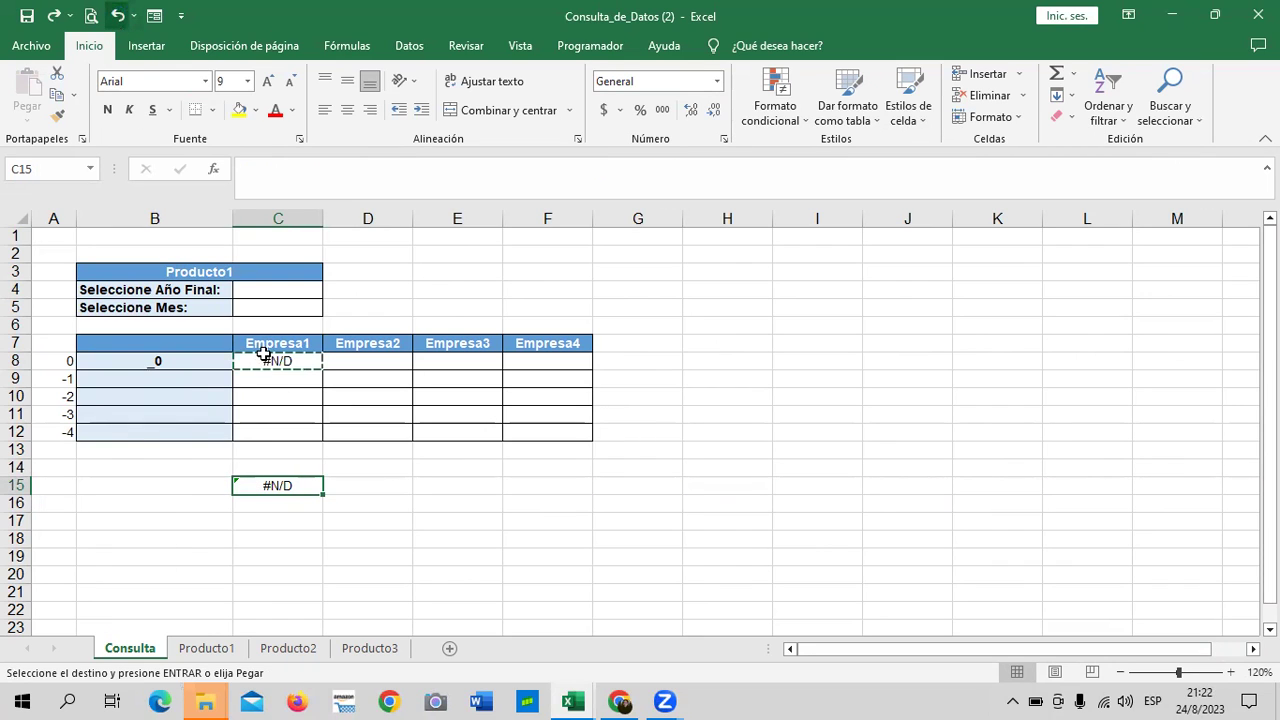
right_click(264, 354)
key("Escape")
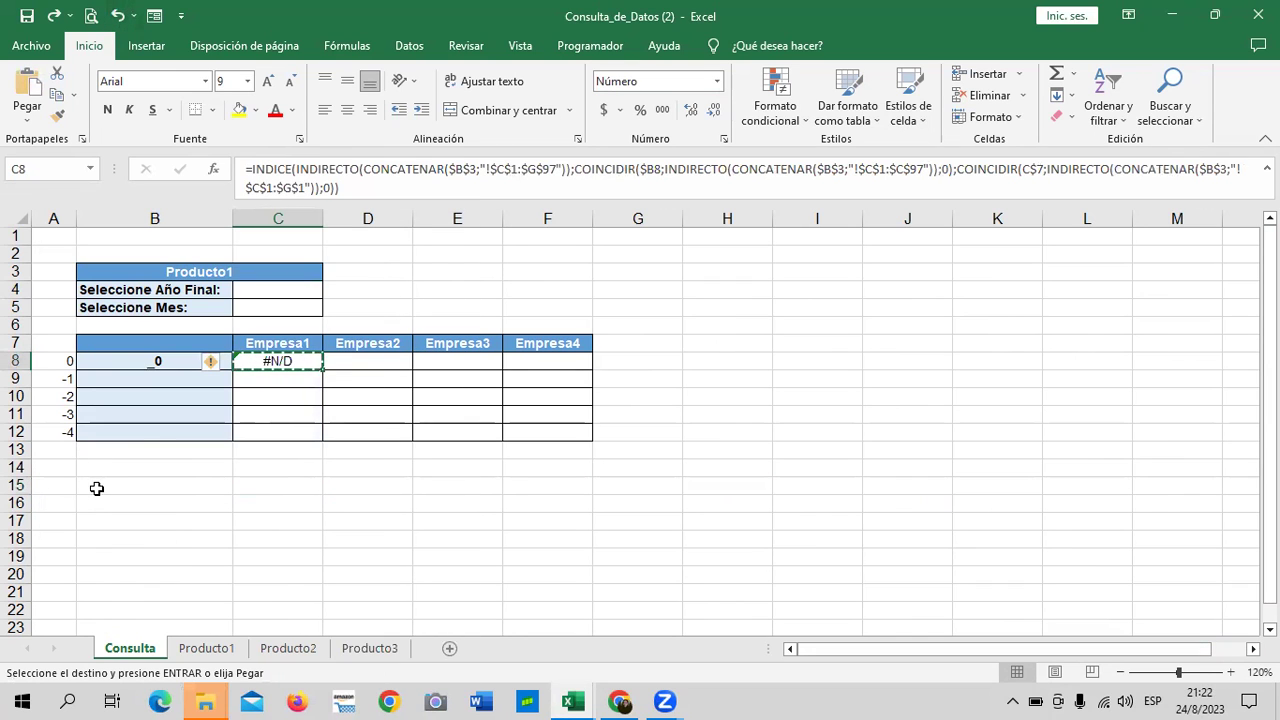
left_click(91, 506)
right_click(90, 507)
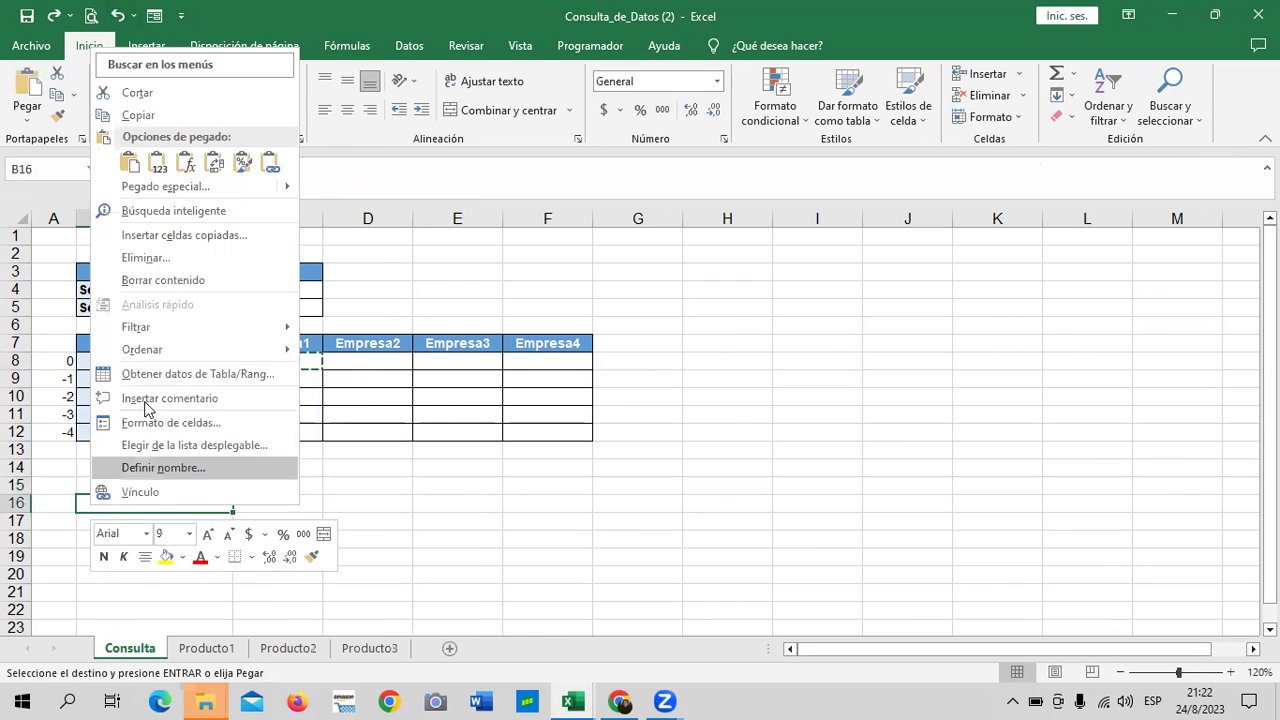
left_click(186, 163)
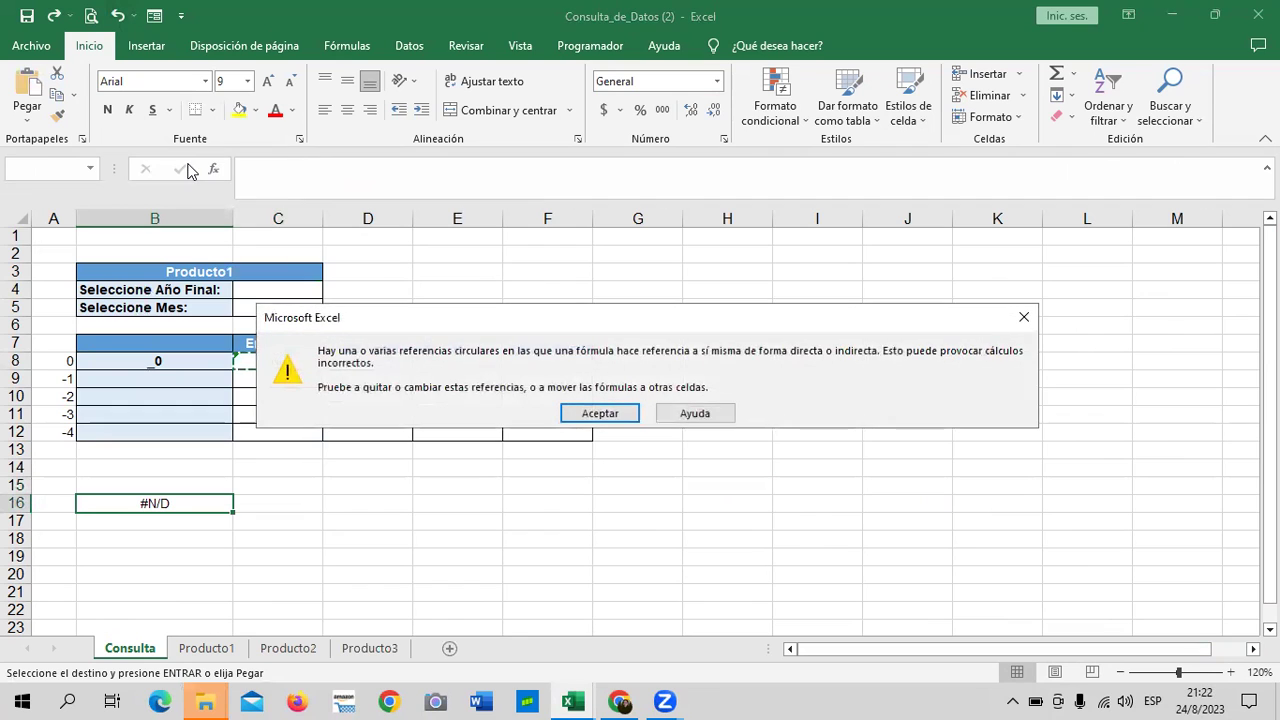
left_click(592, 420)
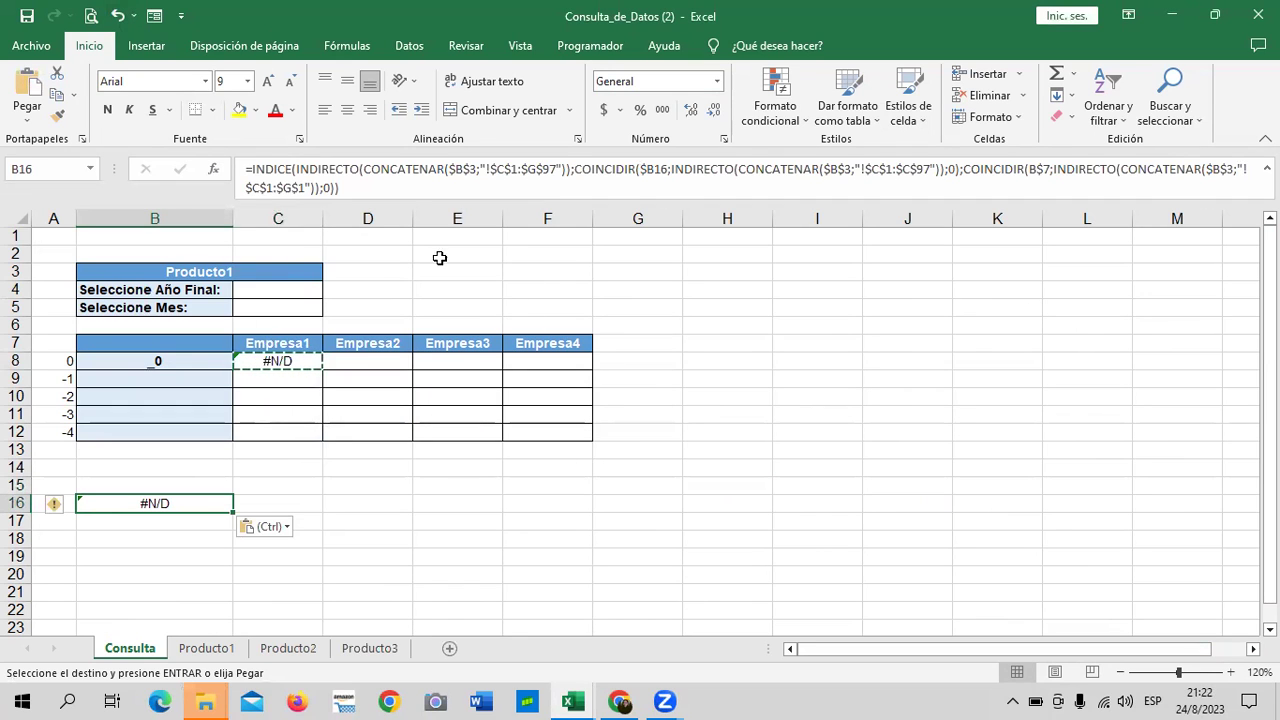
- Strip the leading '=' so B16 shows the formula as plain text
left_click(250, 170)
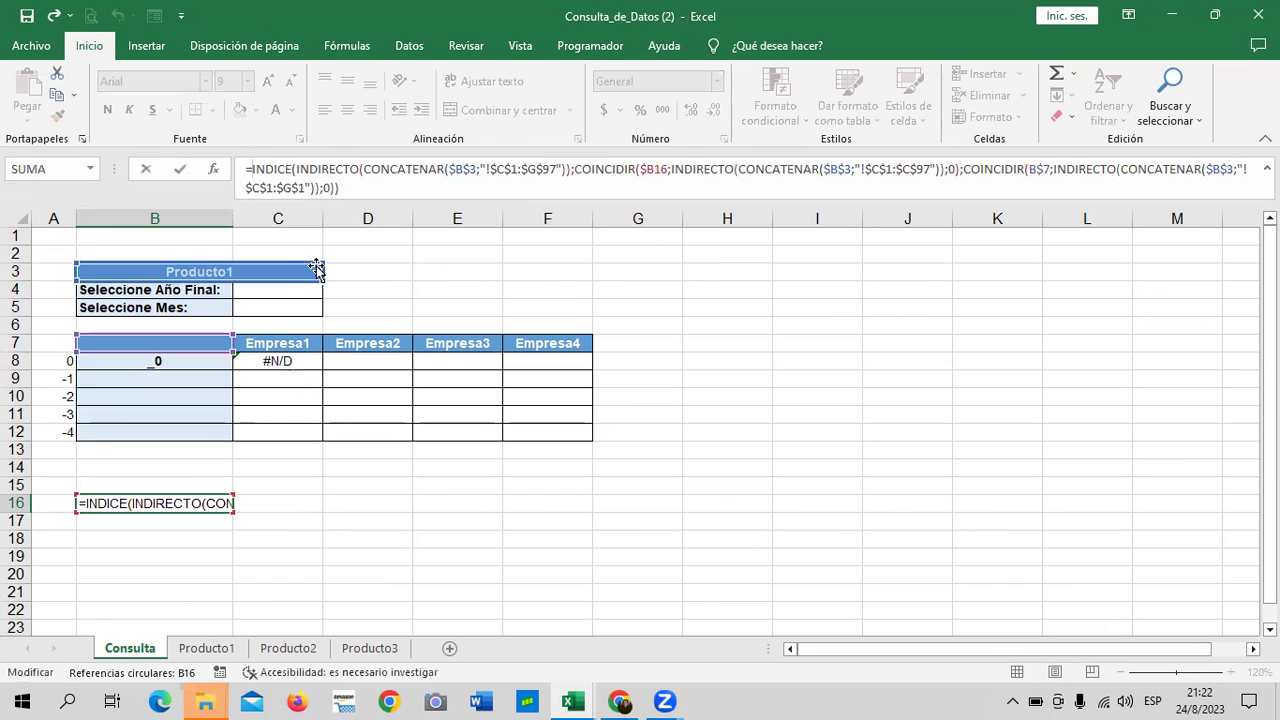
key("BackSpace")
key("Return")
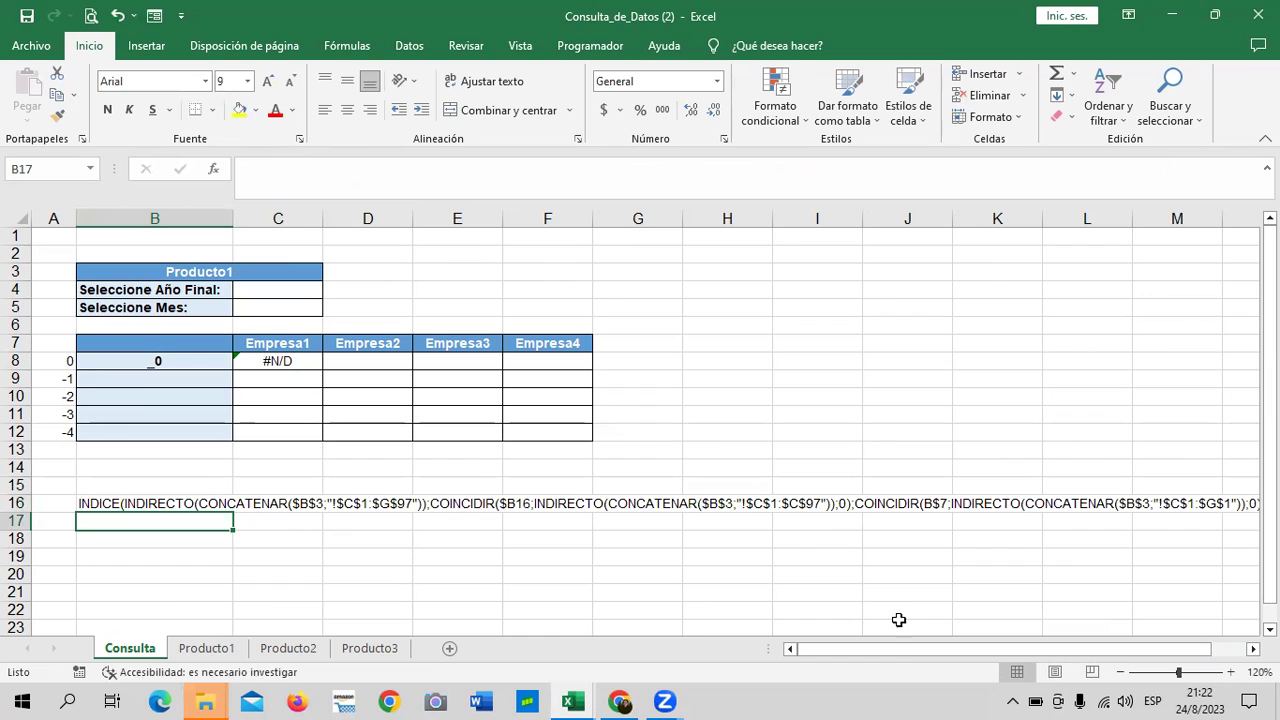
- Compare B16's formula text against C8's live #N/D formula
mouse_move(916, 651)
left_mouse_down()
mouse_move(995, 649)
mouse_move(864, 639)
left_mouse_up()
left_click(390, 537)
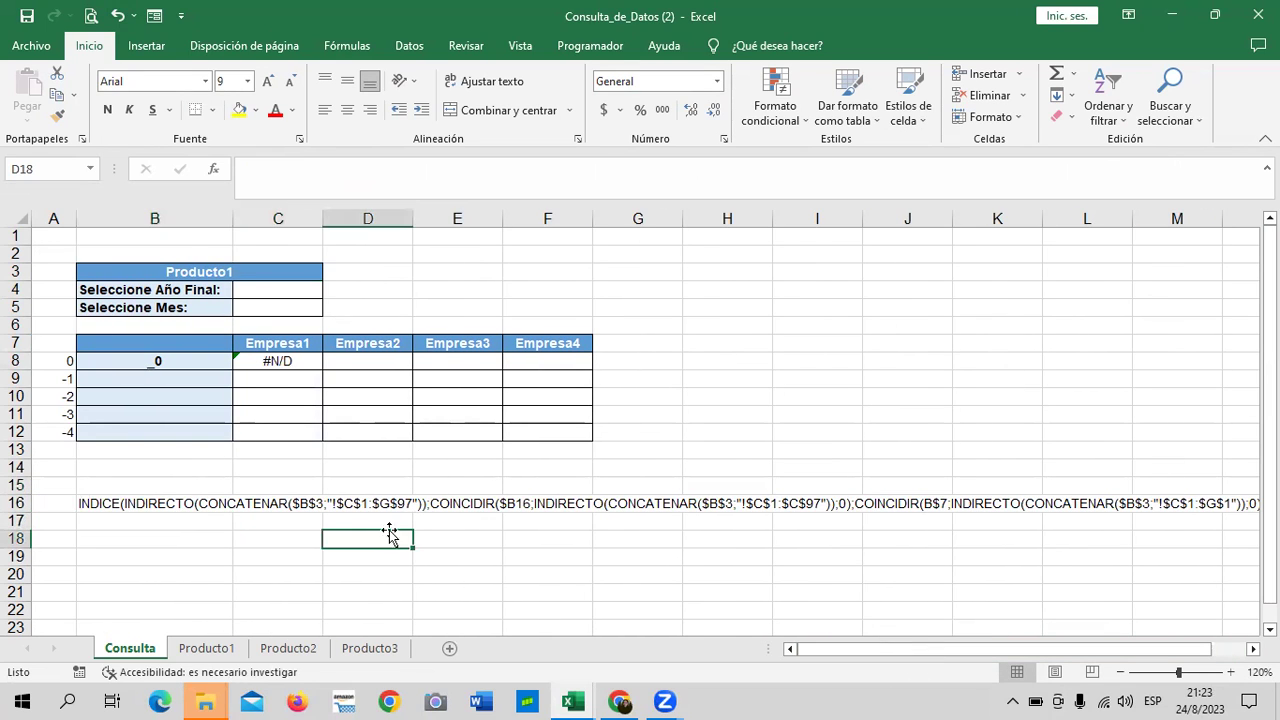
left_click(98, 503)
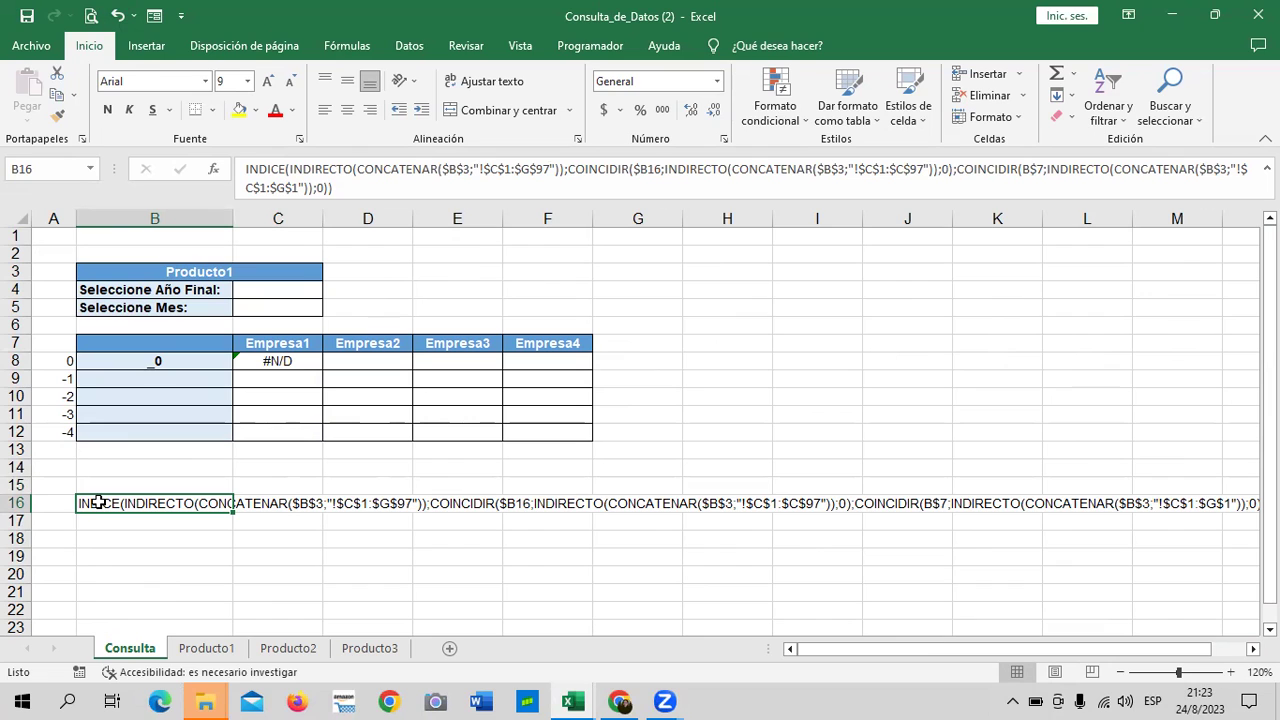
left_click(291, 367)
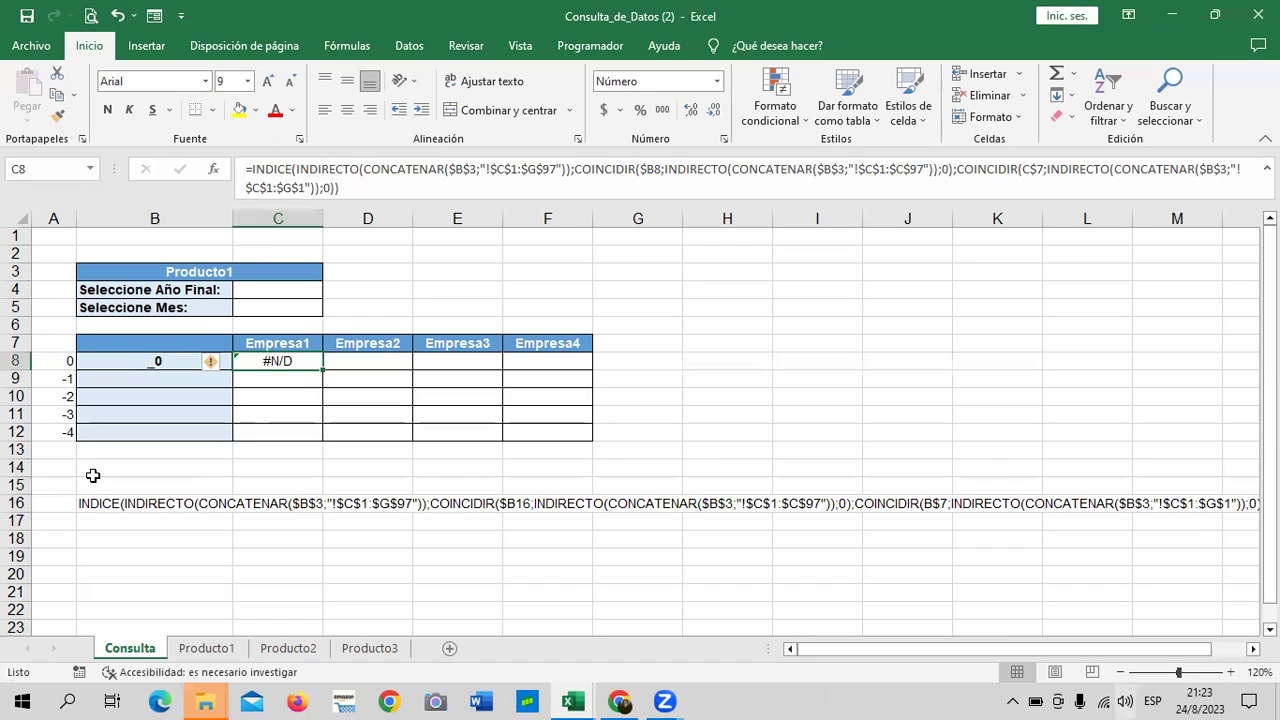
left_click(99, 503)
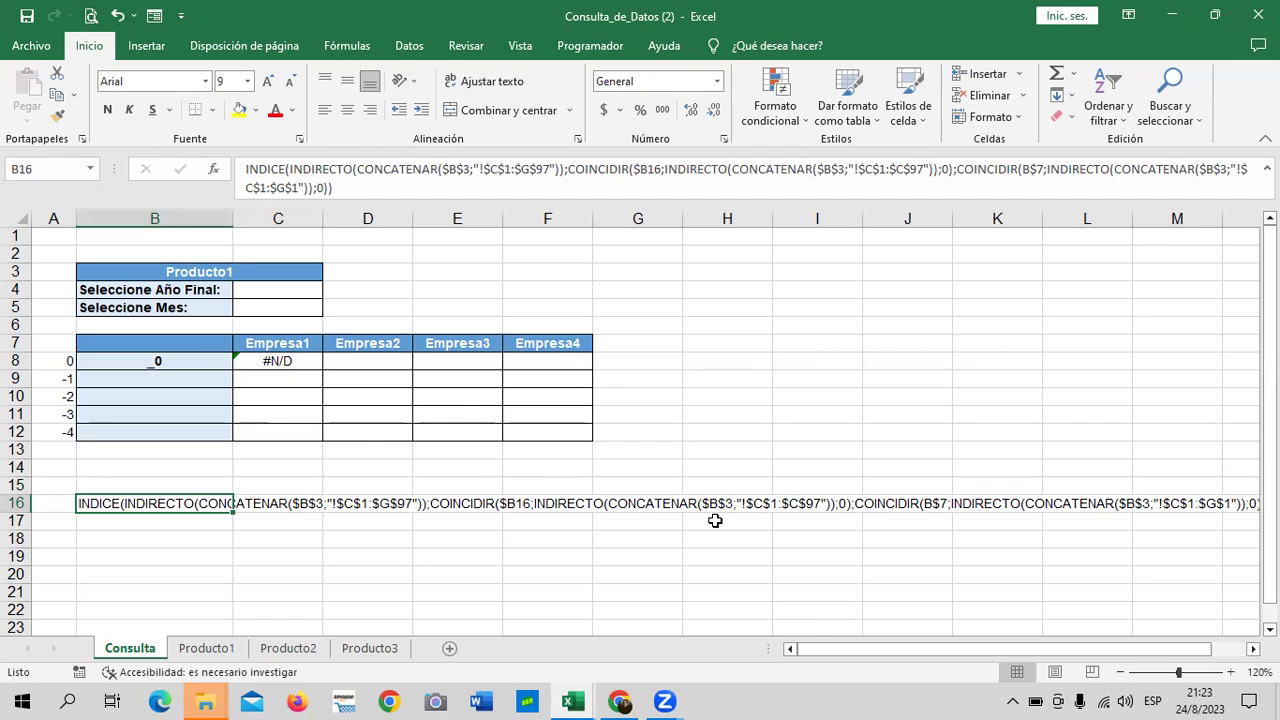
- Select C8 and delete its #N/D lookup formula
left_click_drag(272, 358, 272, 348)
left_click(269, 360)
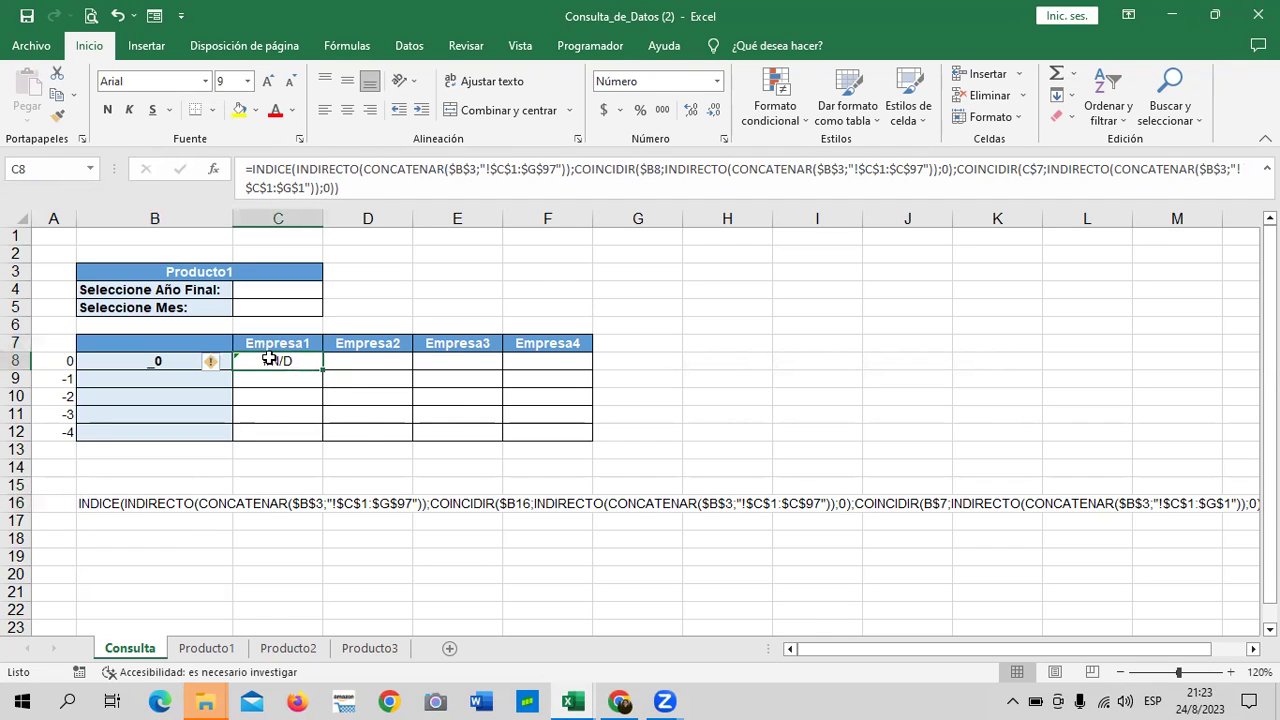
key("Delete")
left_click(660, 560)
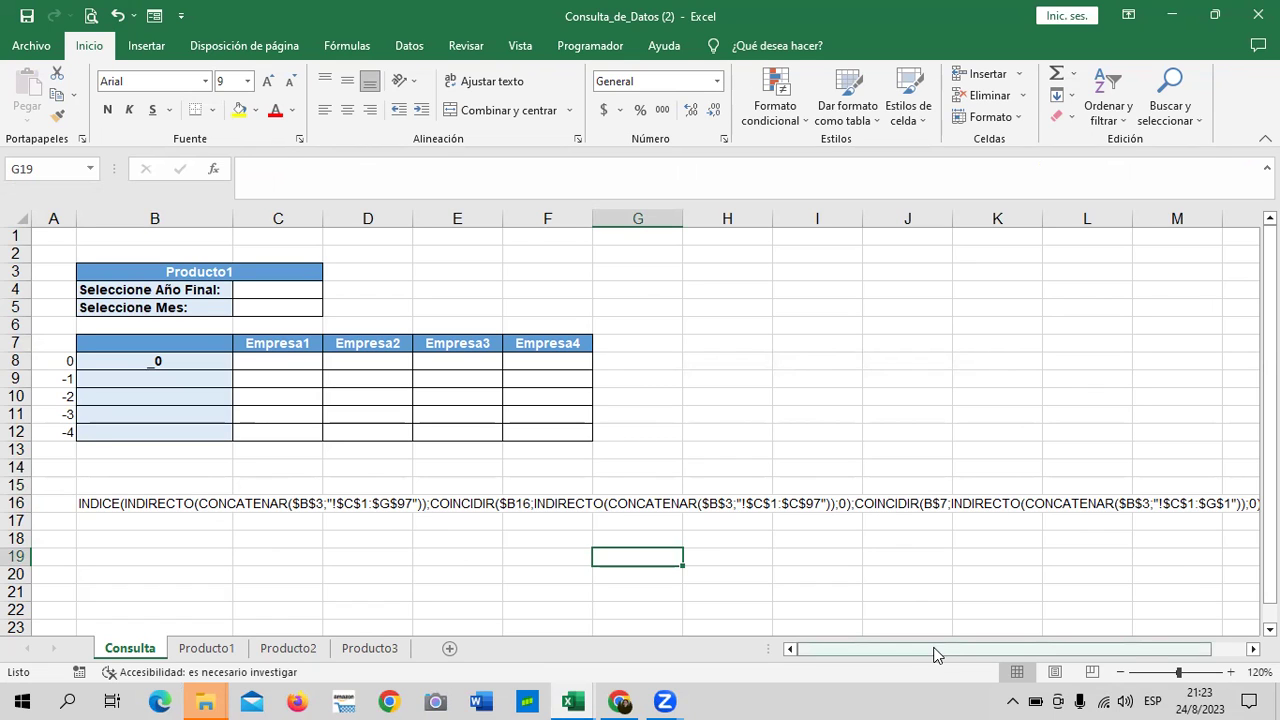
- Look over the cleared row 8 cells and the Producto1 product selector in B3
left_click_drag(924, 658, 776, 642)
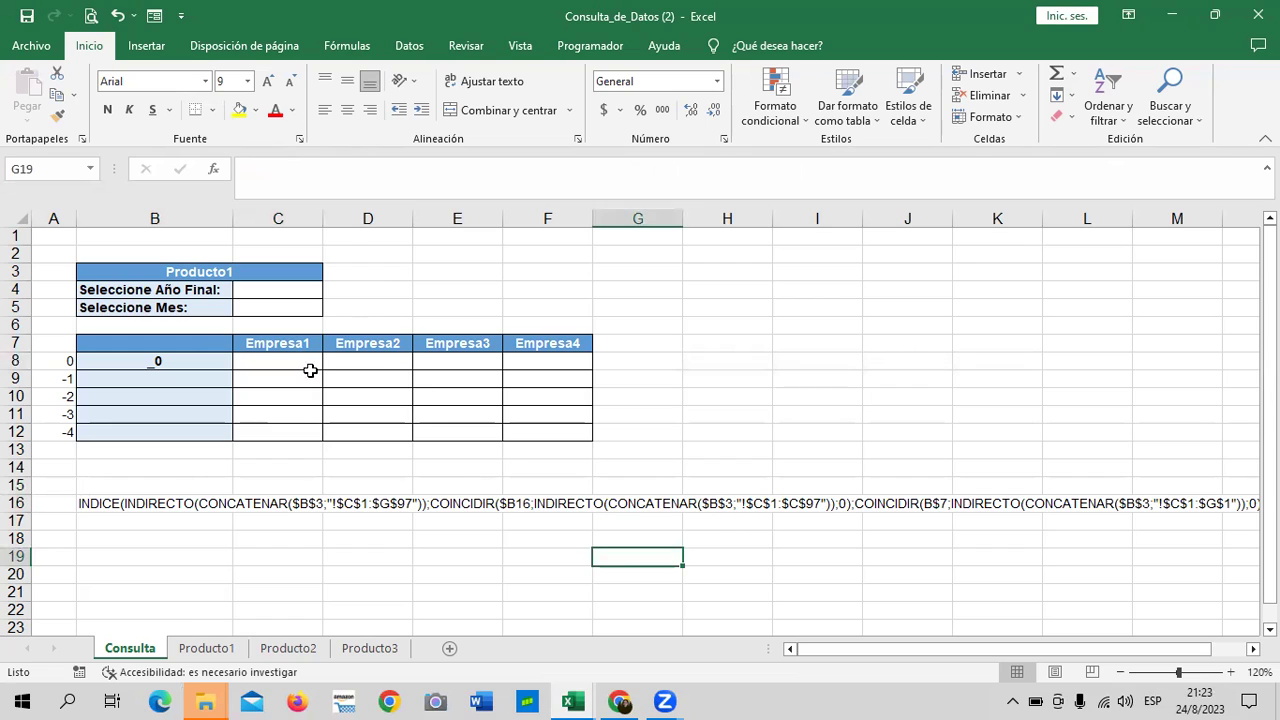
left_click(300, 361)
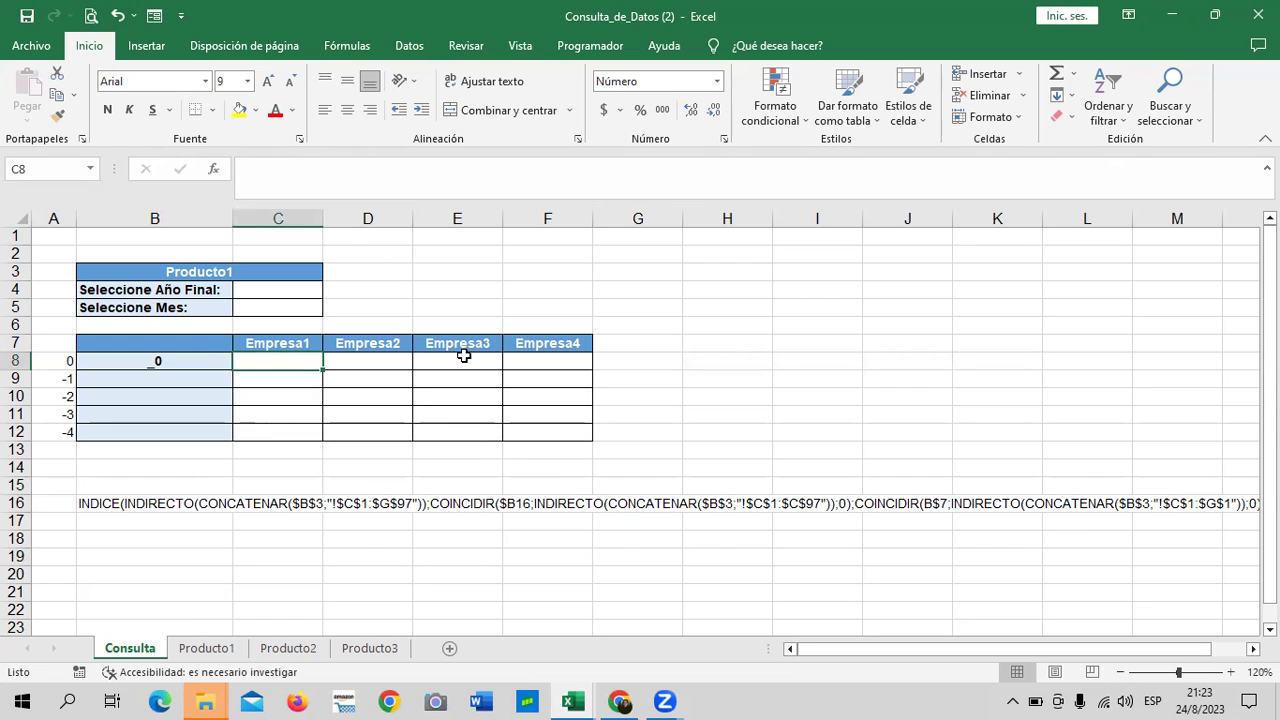
left_click(466, 356)
left_click(531, 358)
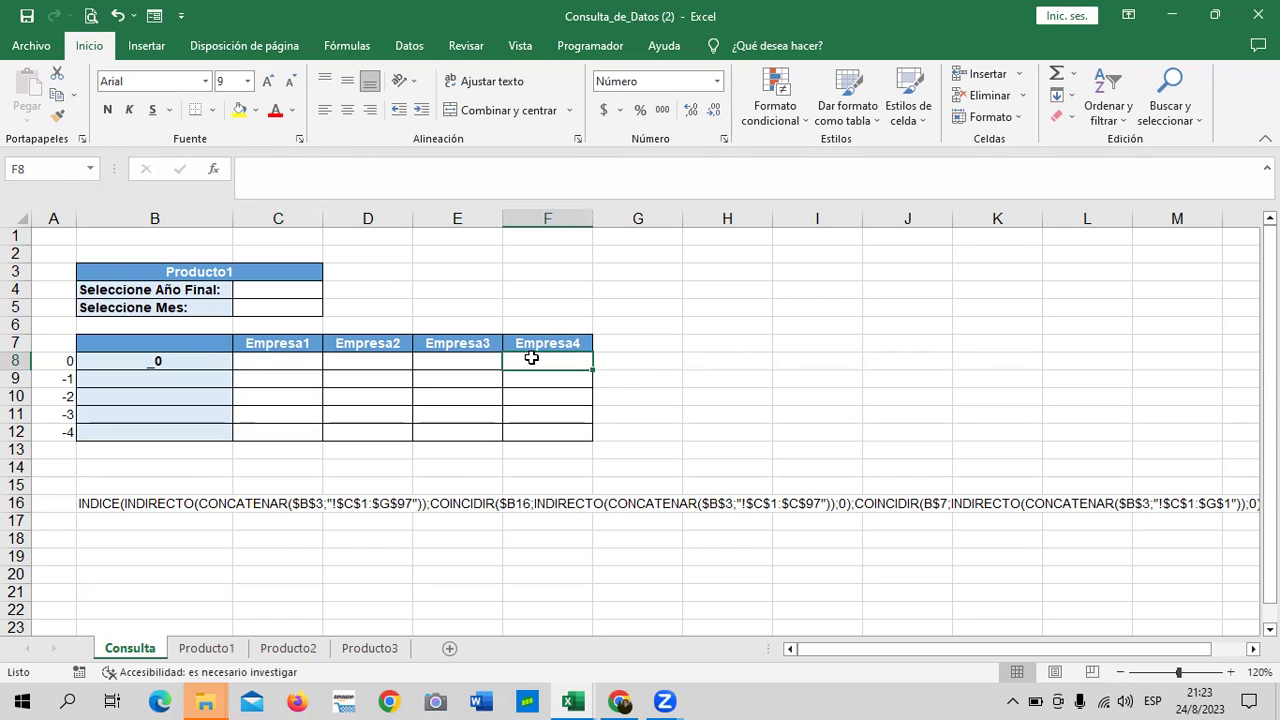
left_click(281, 268)
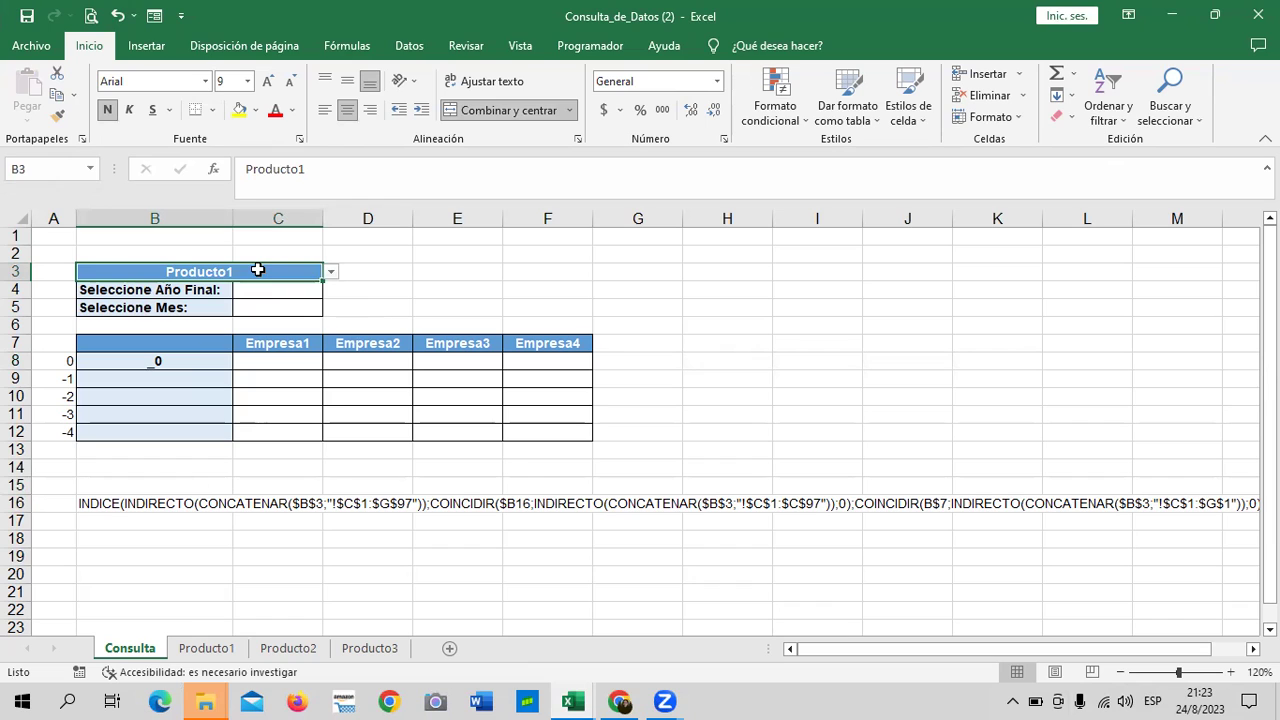
- Abandon the entry started in final-year cell C4 and go to the Producto1 sheet
left_click(293, 287)
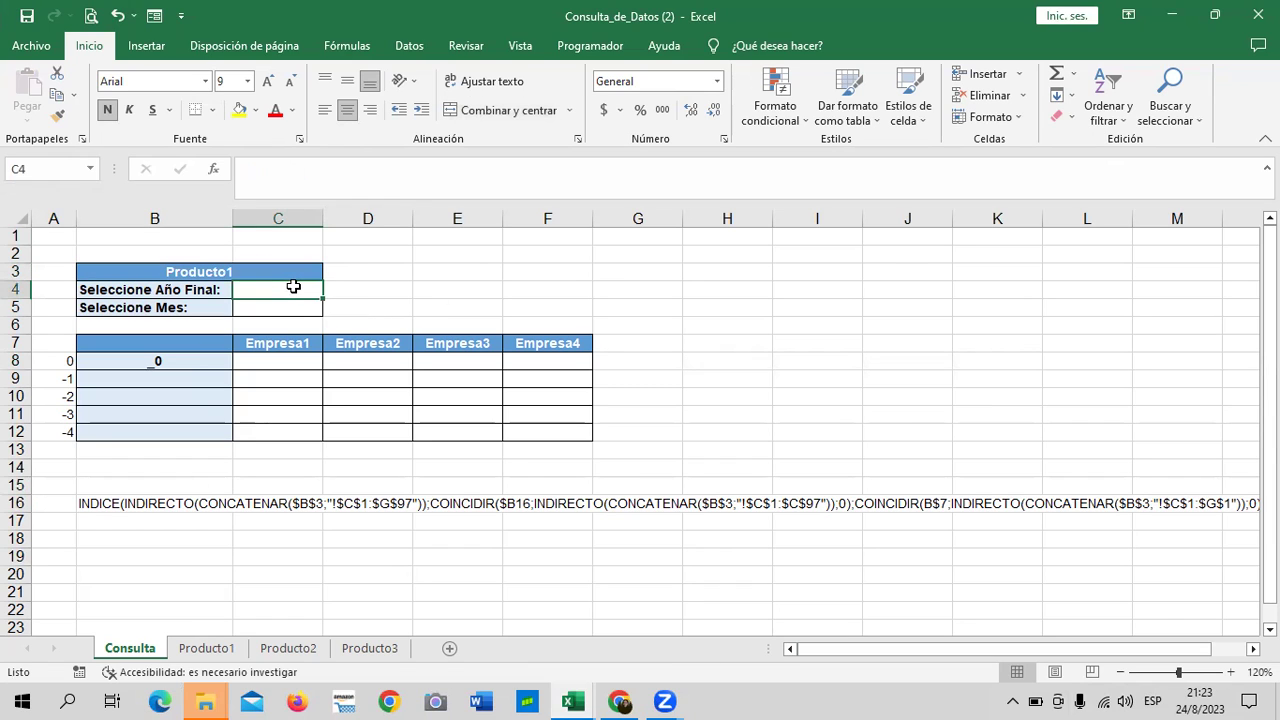
type("=")
key("BackSpace")
key("Return")
left_click(437, 285)
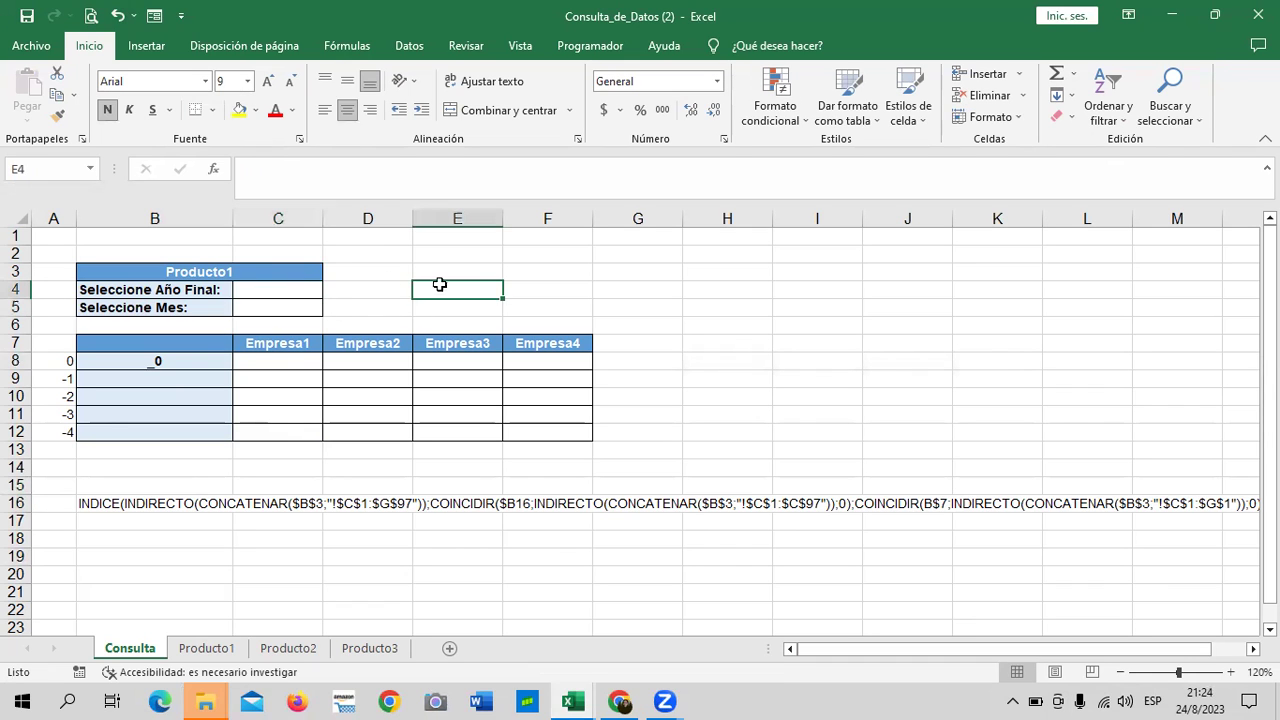
left_click(303, 289)
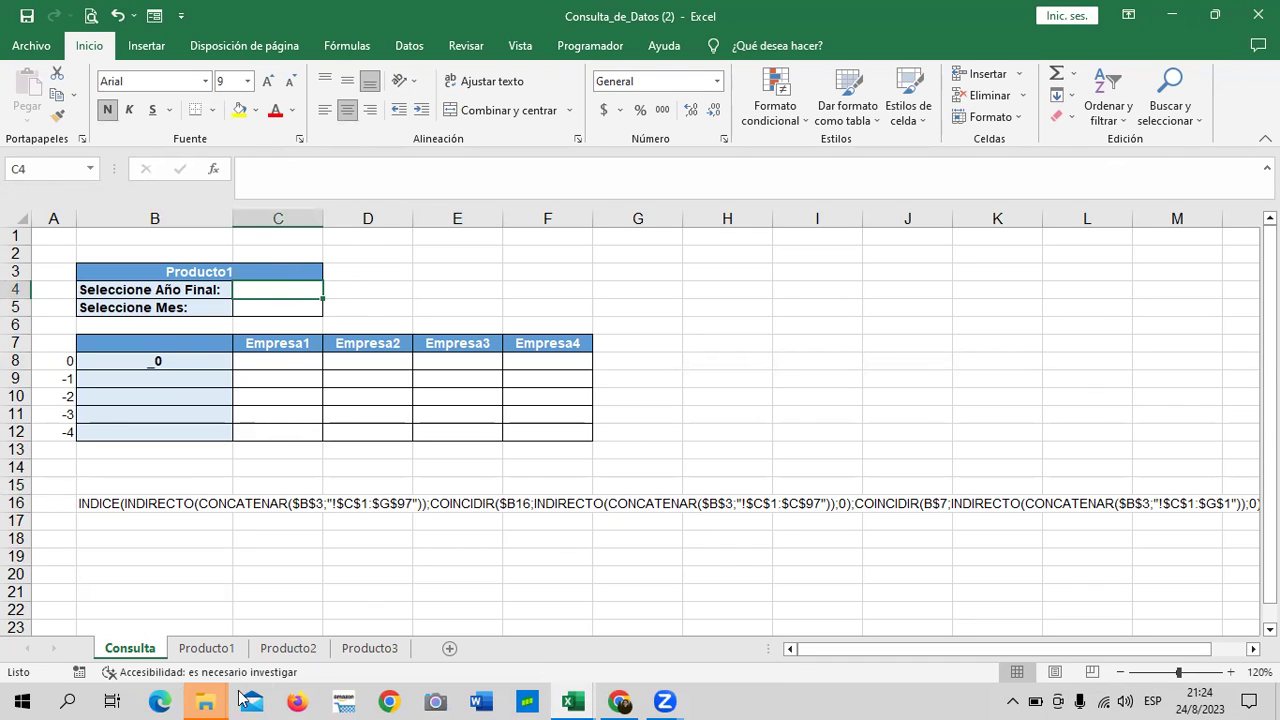
left_click(220, 652)
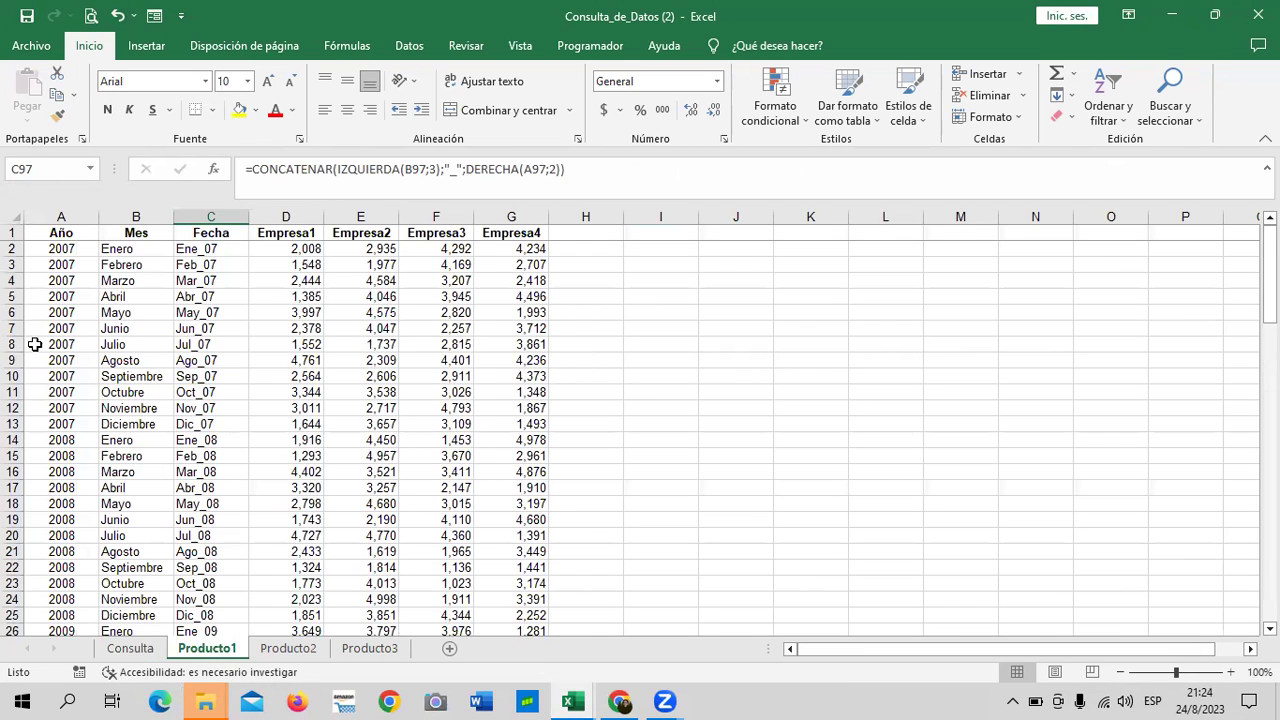
- Scroll Producto1 to row 97 to confirm data spans 2007–2014, then return to Consulta
scroll(40, 328, "down", 4)
scroll(40, 328, "down", 2)
scroll(40, 328, "down", 2)
scroll(40, 328, "down", 3)
scroll(40, 328, "down", 3)
scroll(40, 328, "down", 8)
scroll(40, 328, "down", 8)
scroll(40, 328, "up", 4)
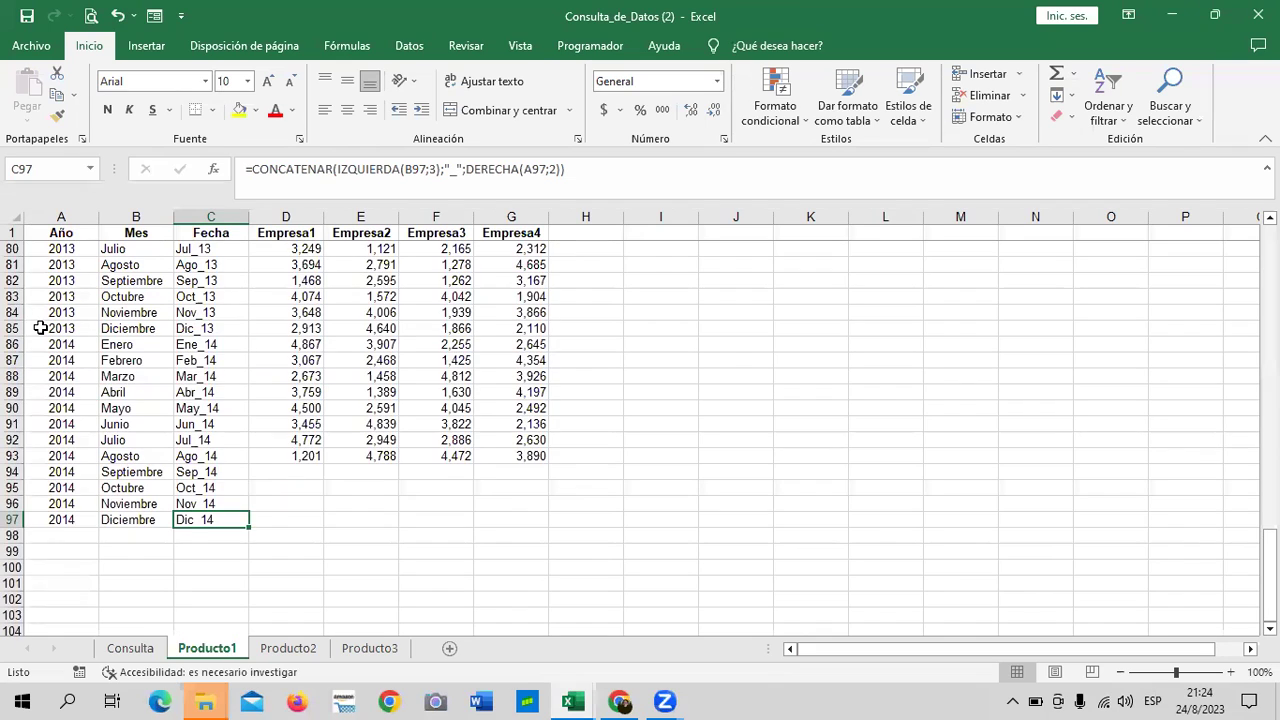
scroll(40, 328, "up", 10)
scroll(40, 328, "up", 9)
scroll(40, 328, "up", 7)
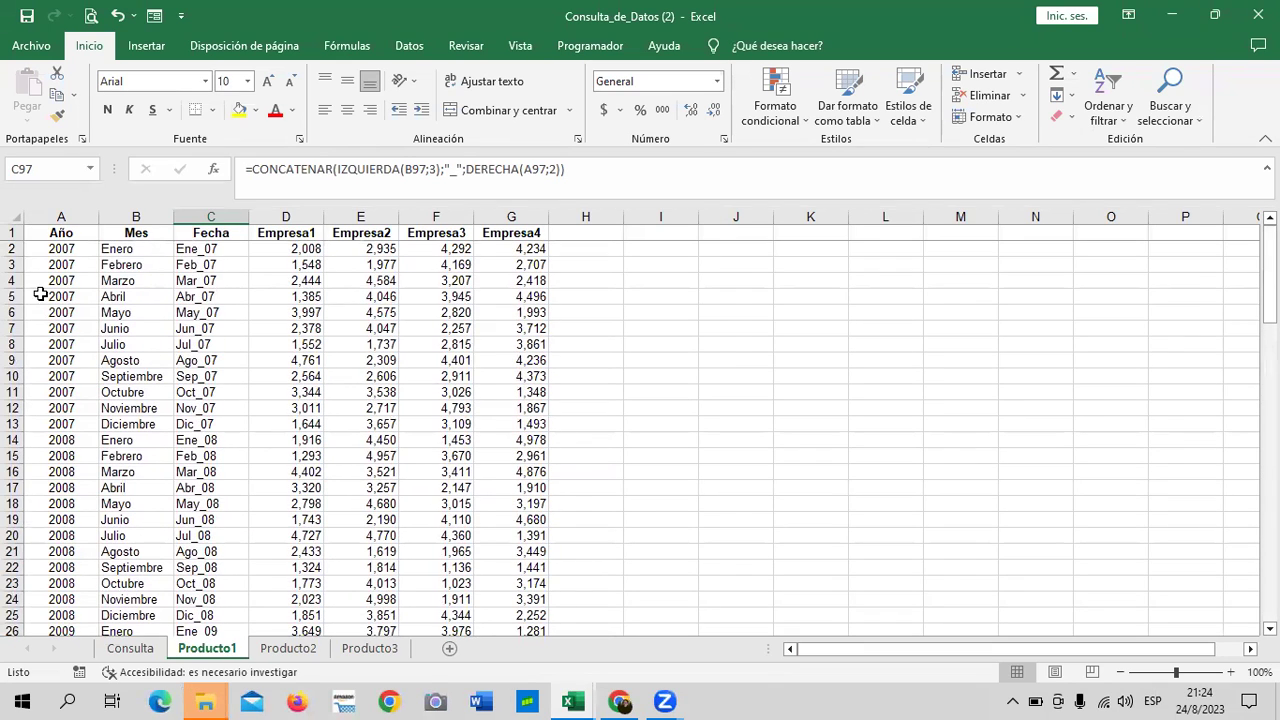
left_click(132, 649)
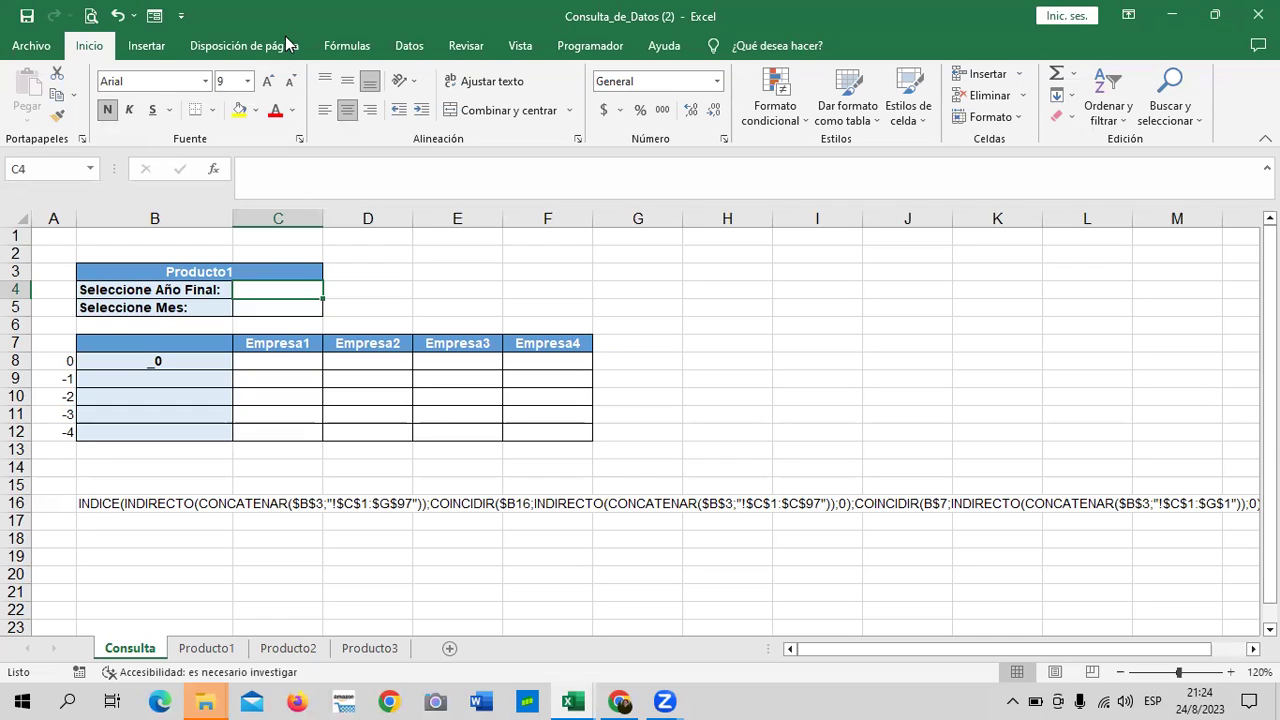
- Give C4 a List validation with source 2007;2008;…;2014, dropping the extra 2015
left_click(409, 50)
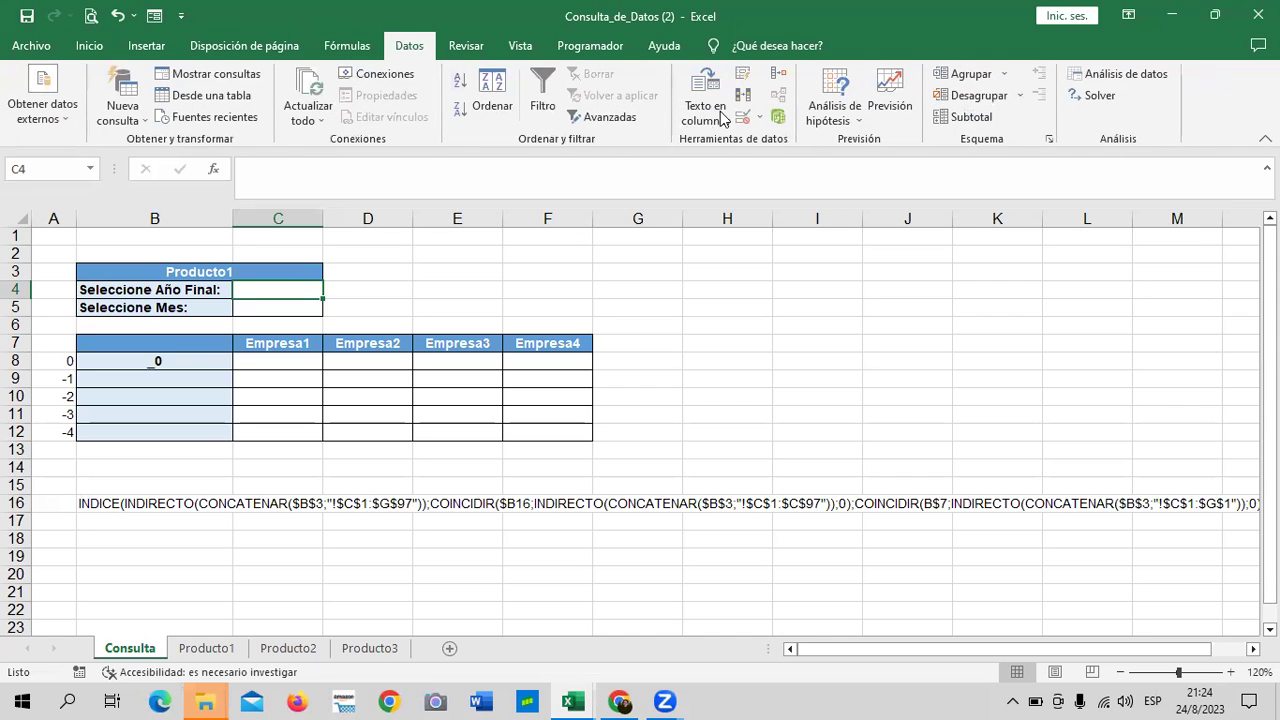
left_click(746, 119)
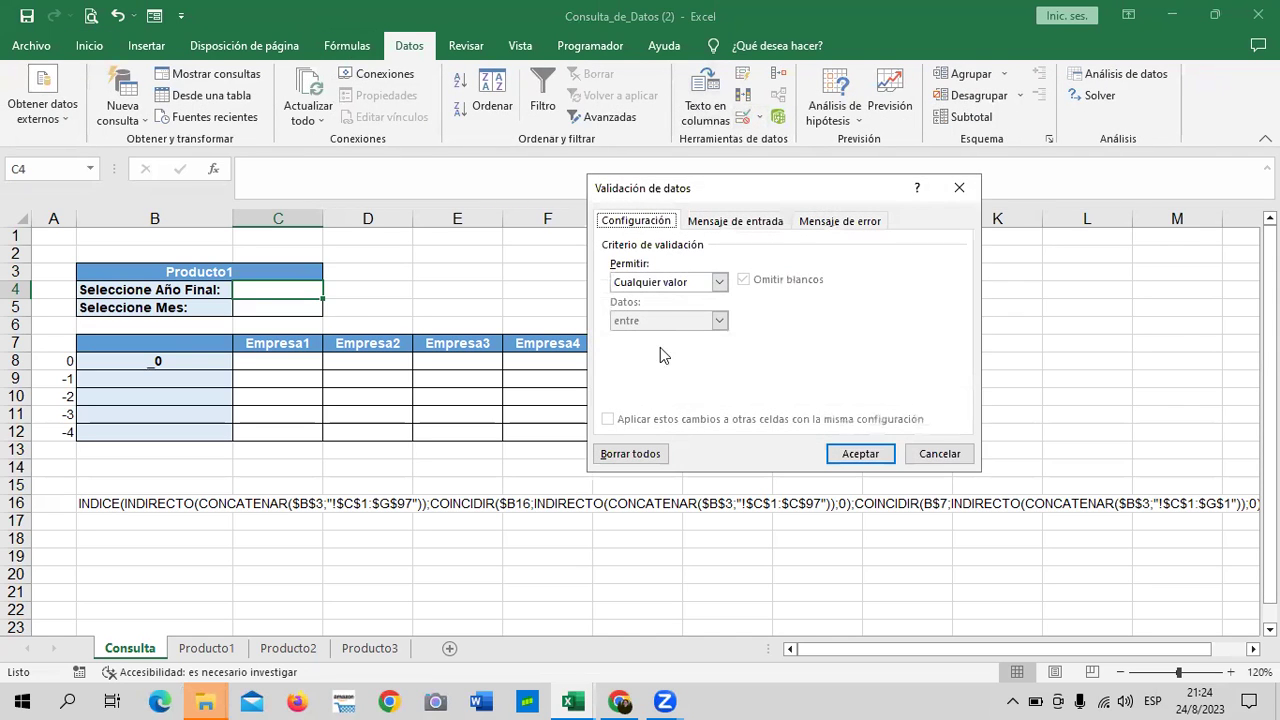
left_click(718, 282)
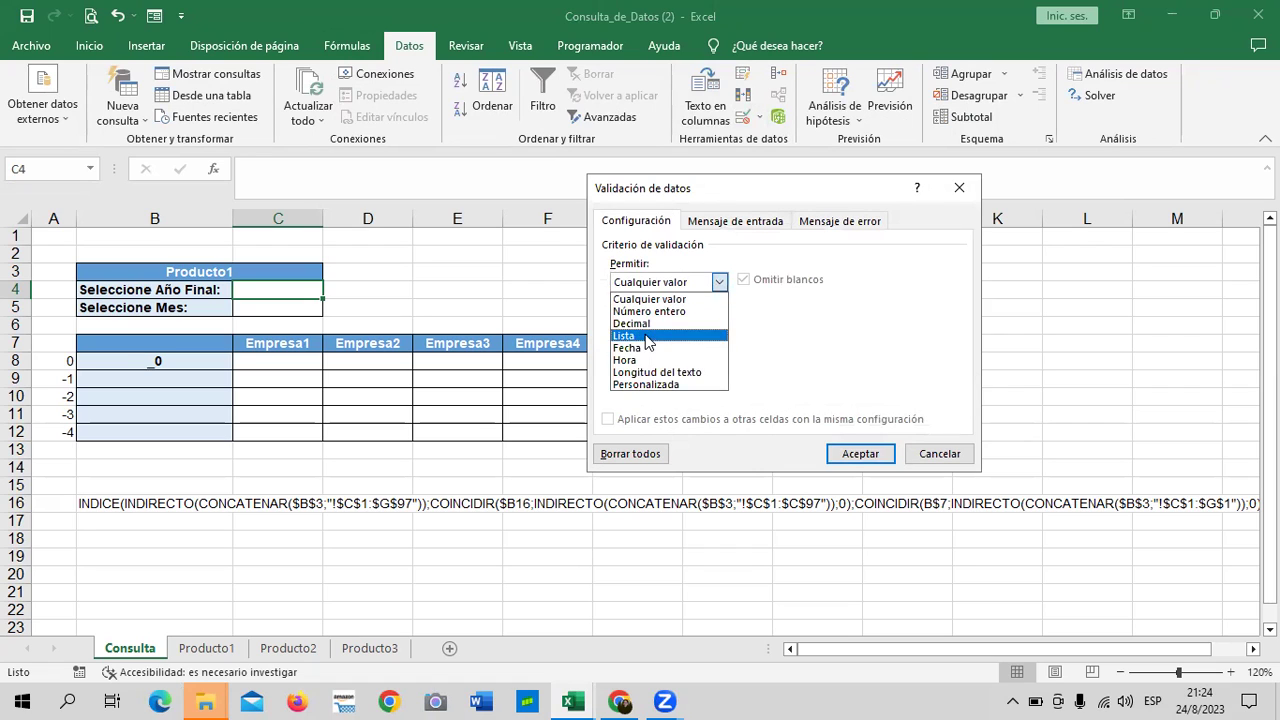
left_click(652, 336)
left_click(655, 358)
type("100")
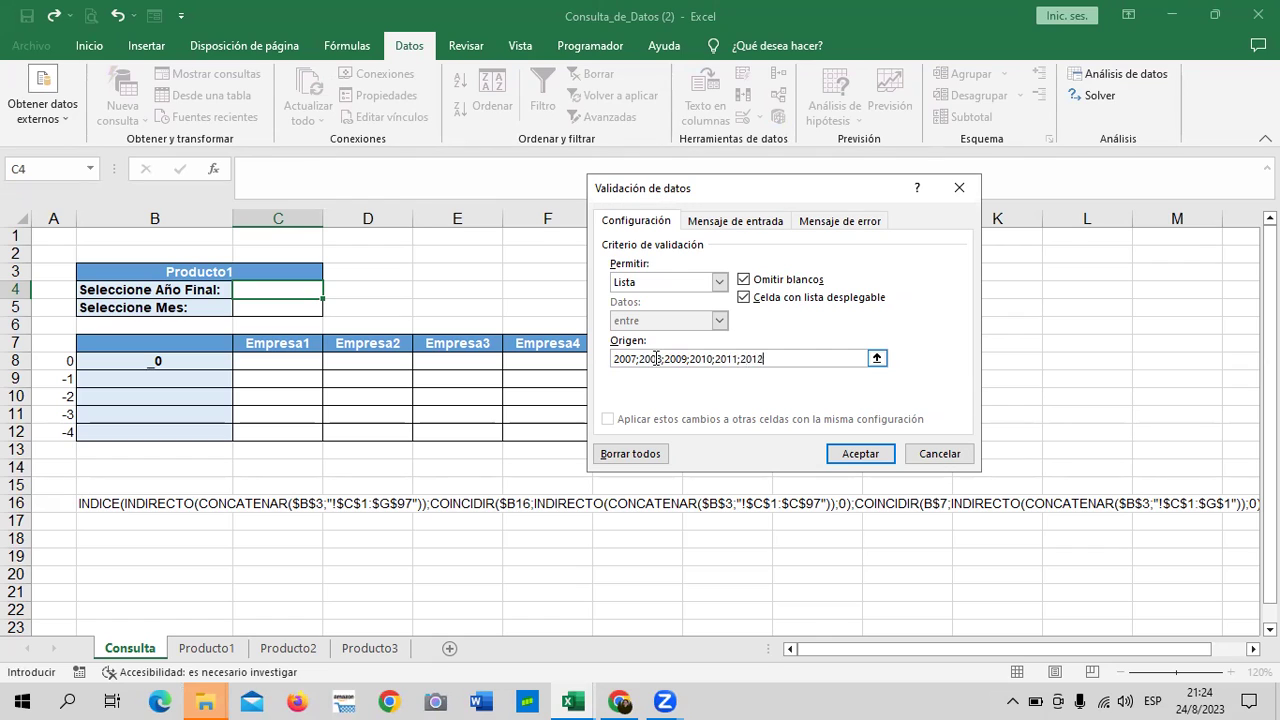
type("2013")
type(";2014")
type(";")
type("2015")
key("BackSpace")
key("BackSpace")
key("BackSpace")
key("BackSpace")
key("BackSpace")
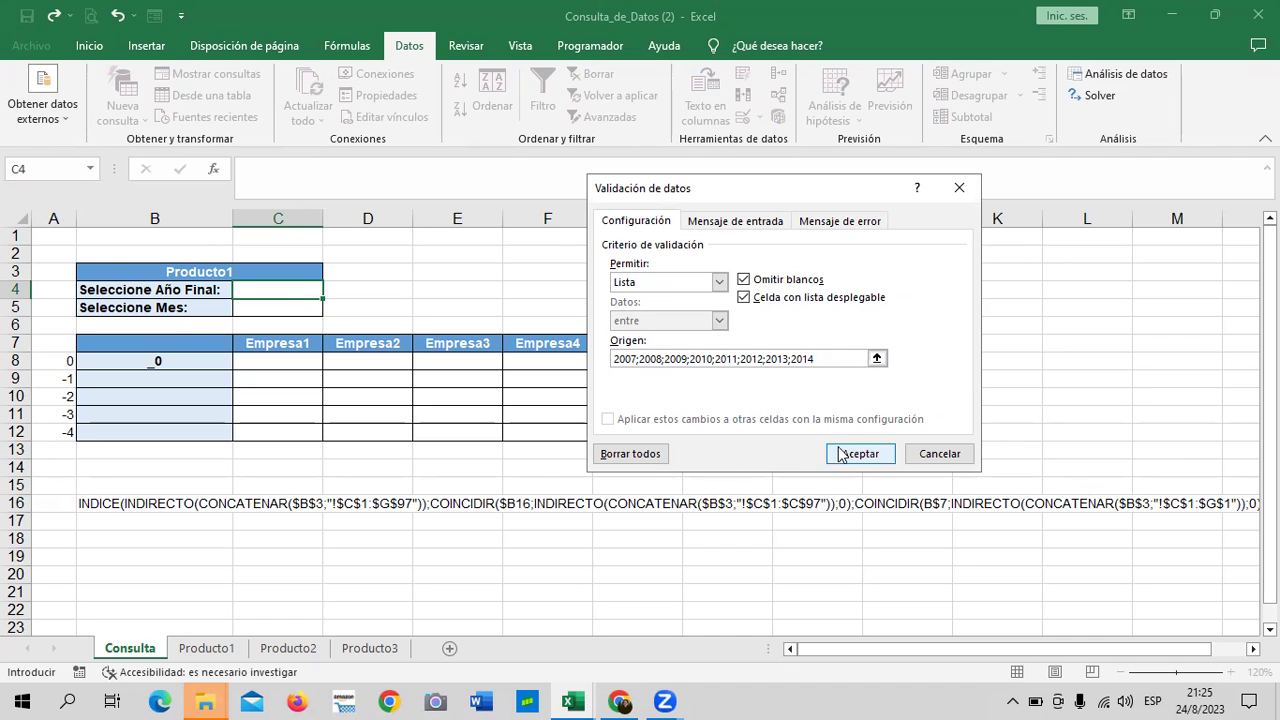
left_click(852, 453)
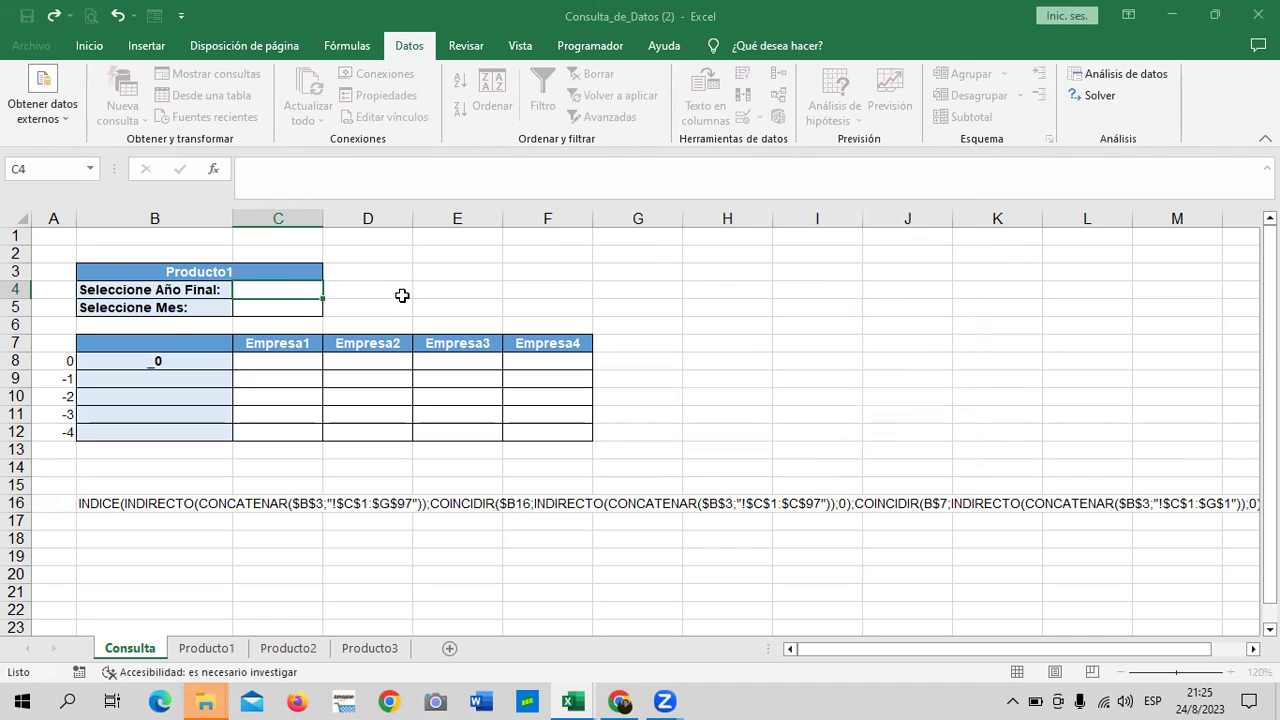
- Test the new C4 year dropdown, picking 2014 and then 2007
left_click(331, 291)
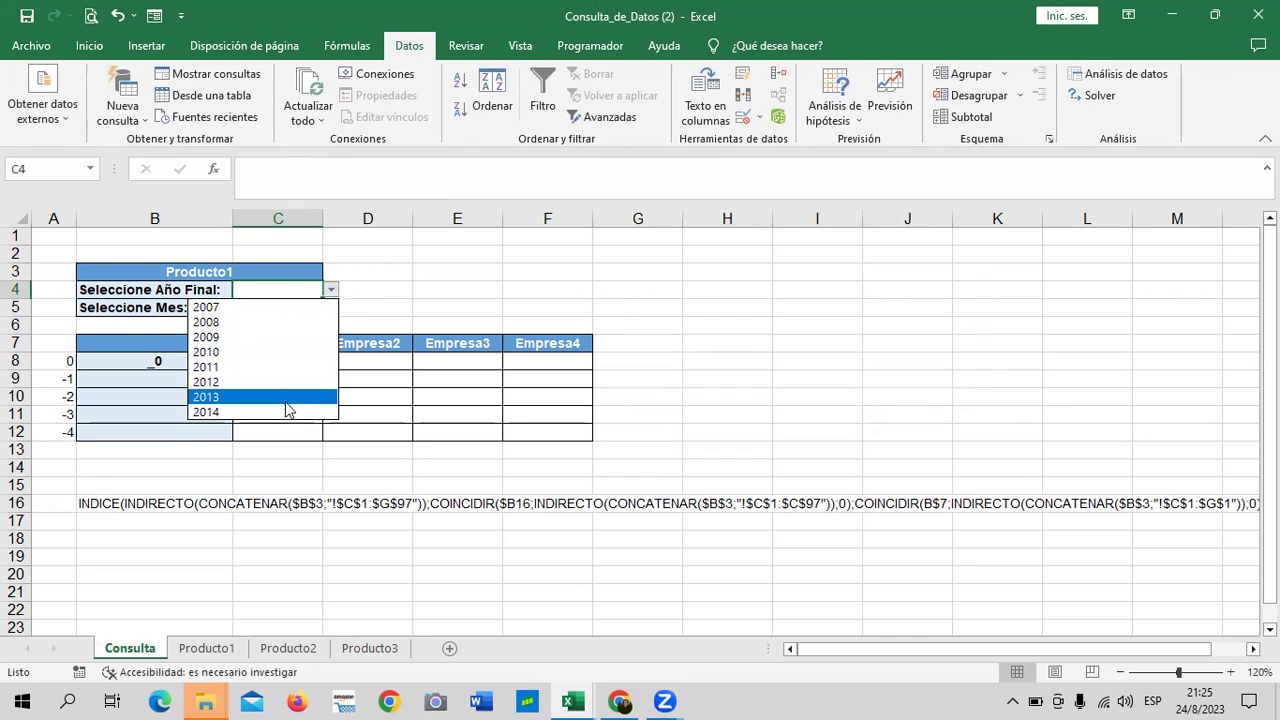
left_click(287, 411)
left_click(331, 292)
left_click(282, 309)
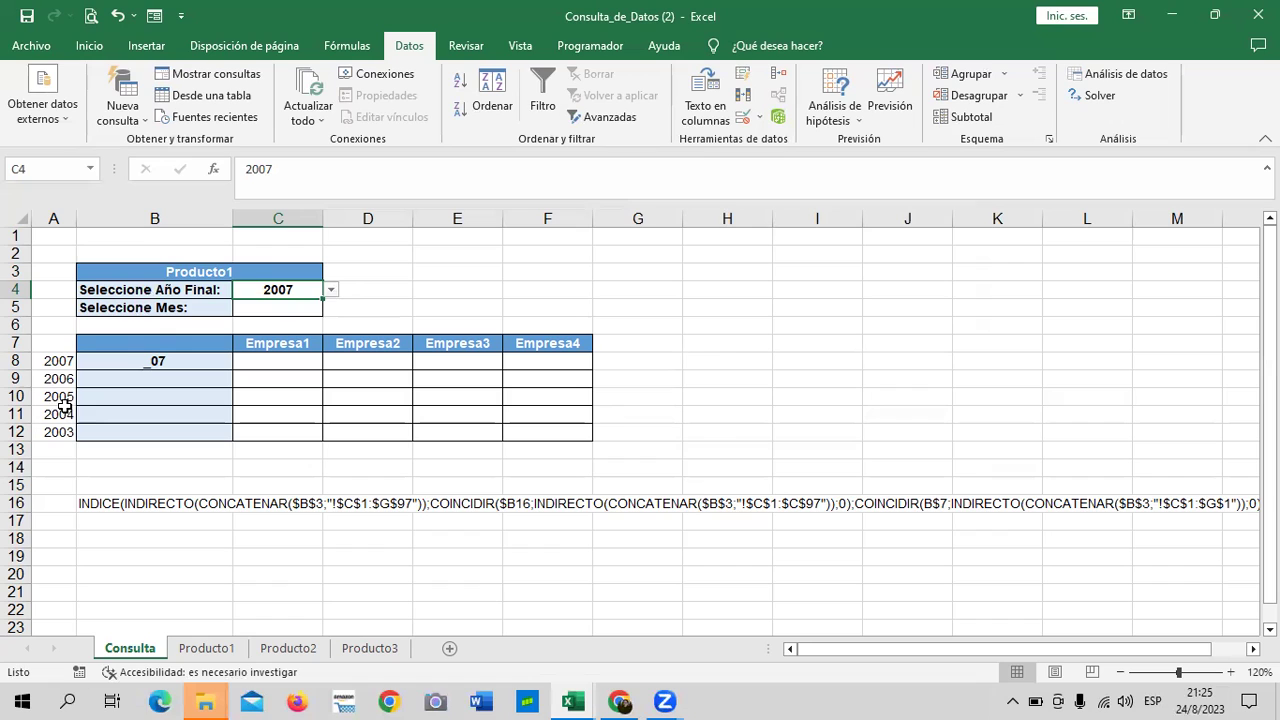
- Clear the old year formulas from A8:A13
left_click(55, 361)
left_click(58, 414)
left_click(62, 432)
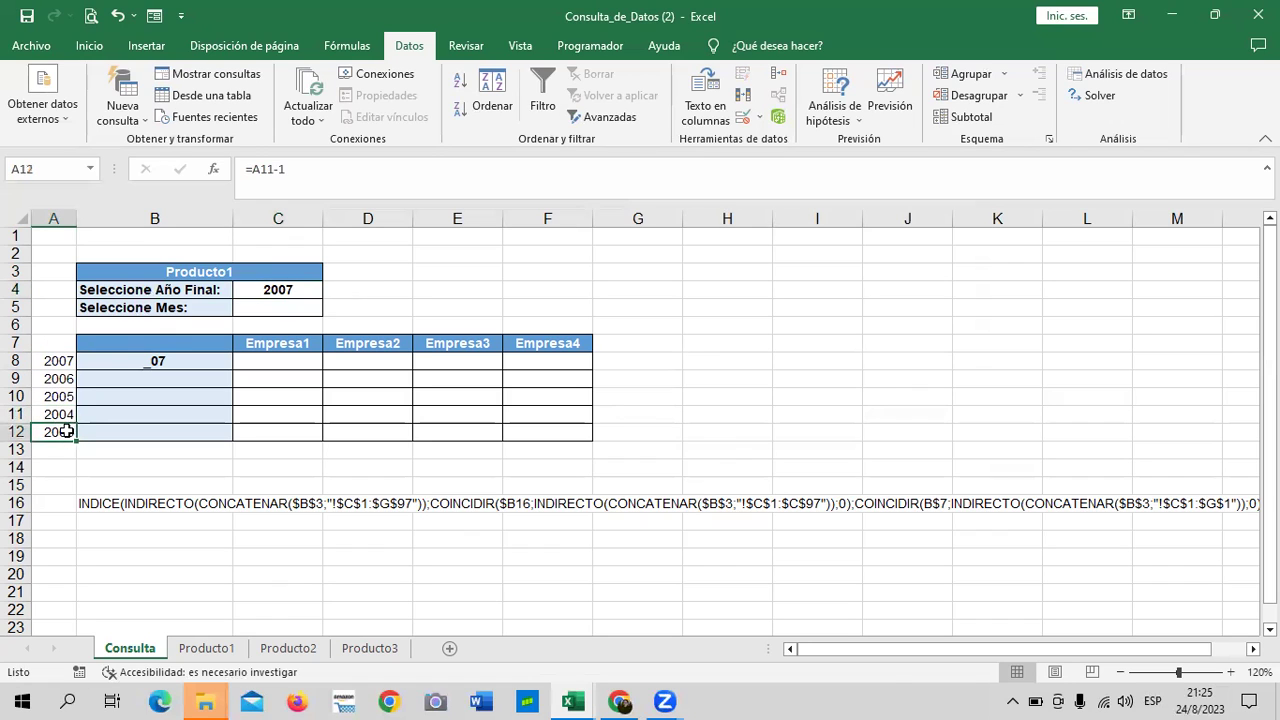
left_click_drag(55, 361, 57, 448)
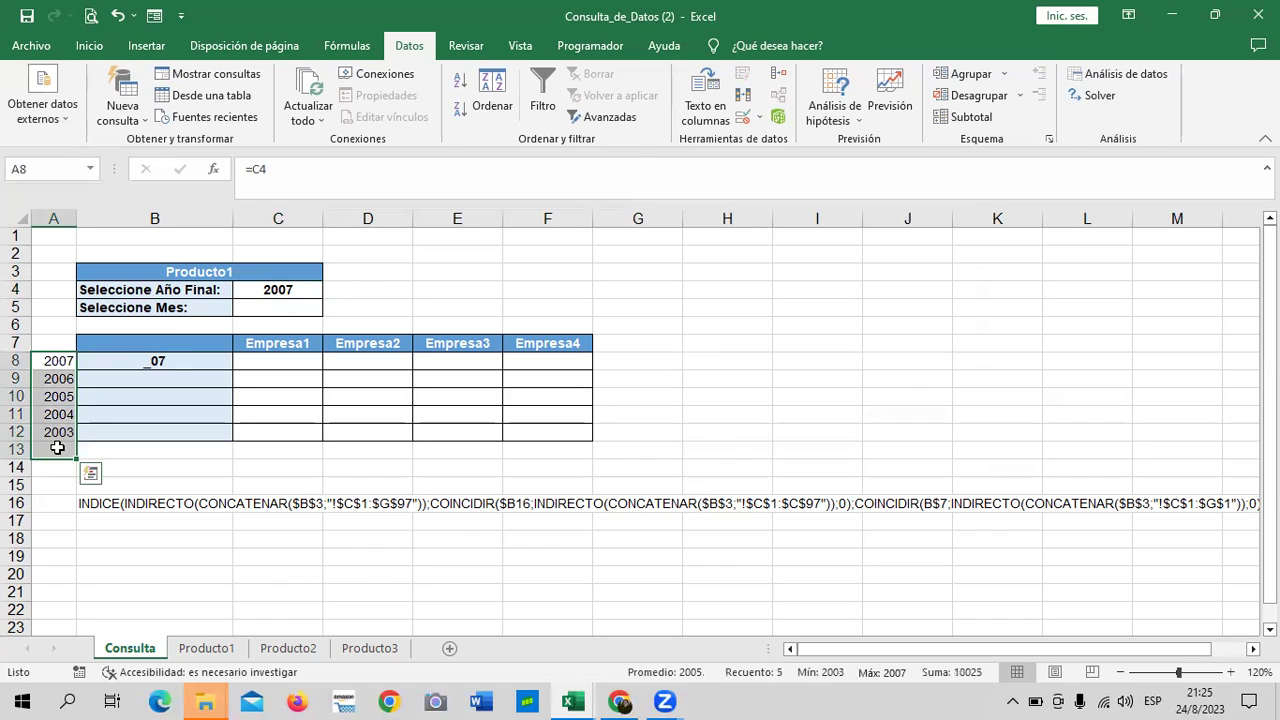
key("Delete")
left_click(837, 374)
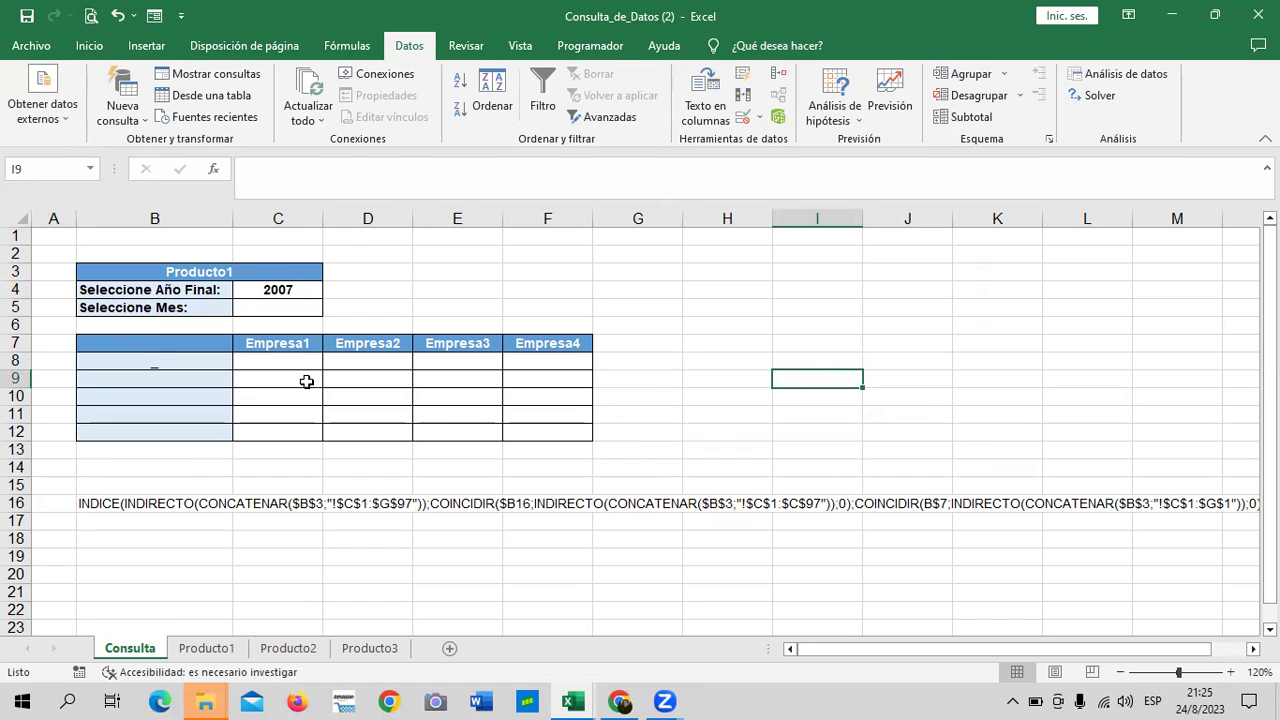
- Link A8 to the chosen final year with the formula =C4
left_click(203, 357)
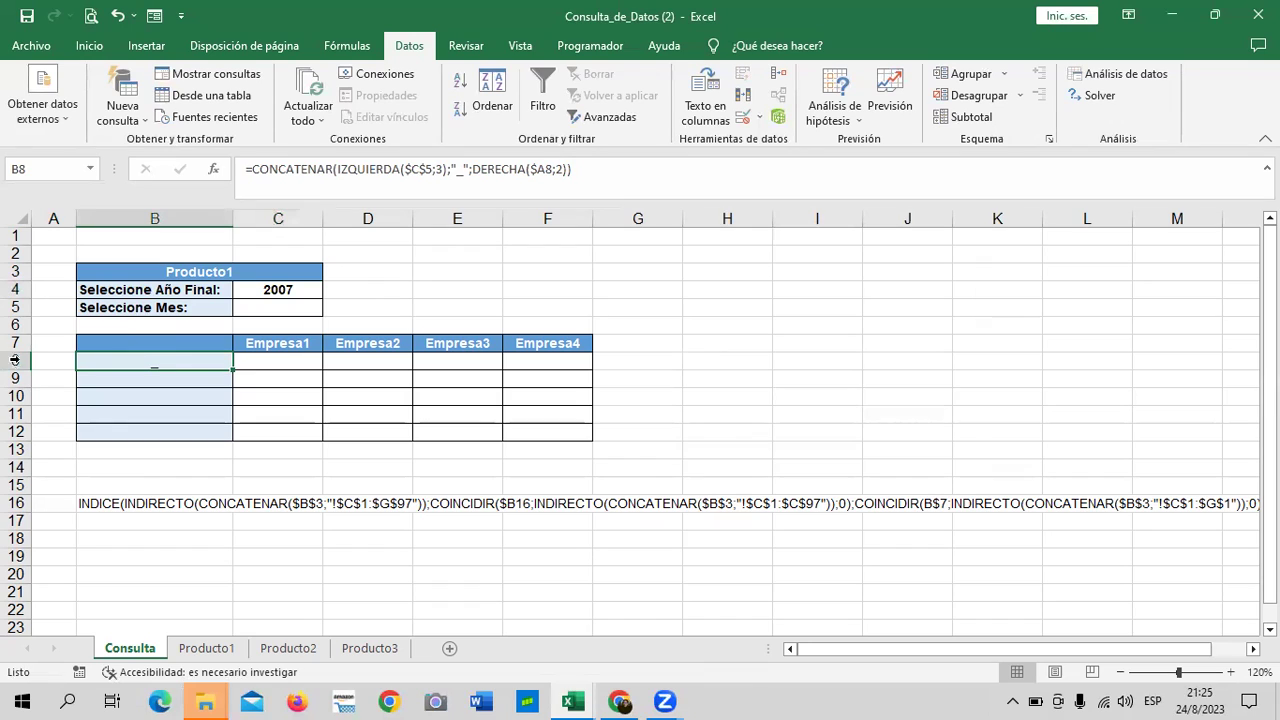
left_click(49, 357)
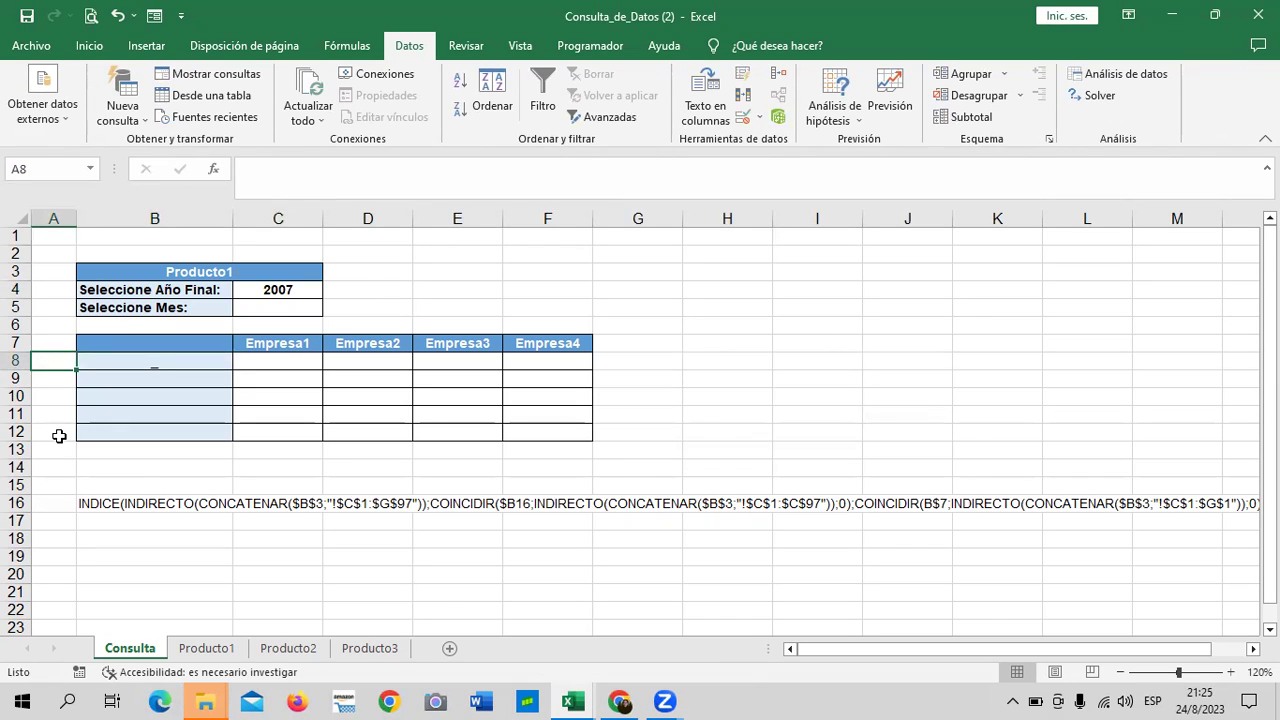
type("=")
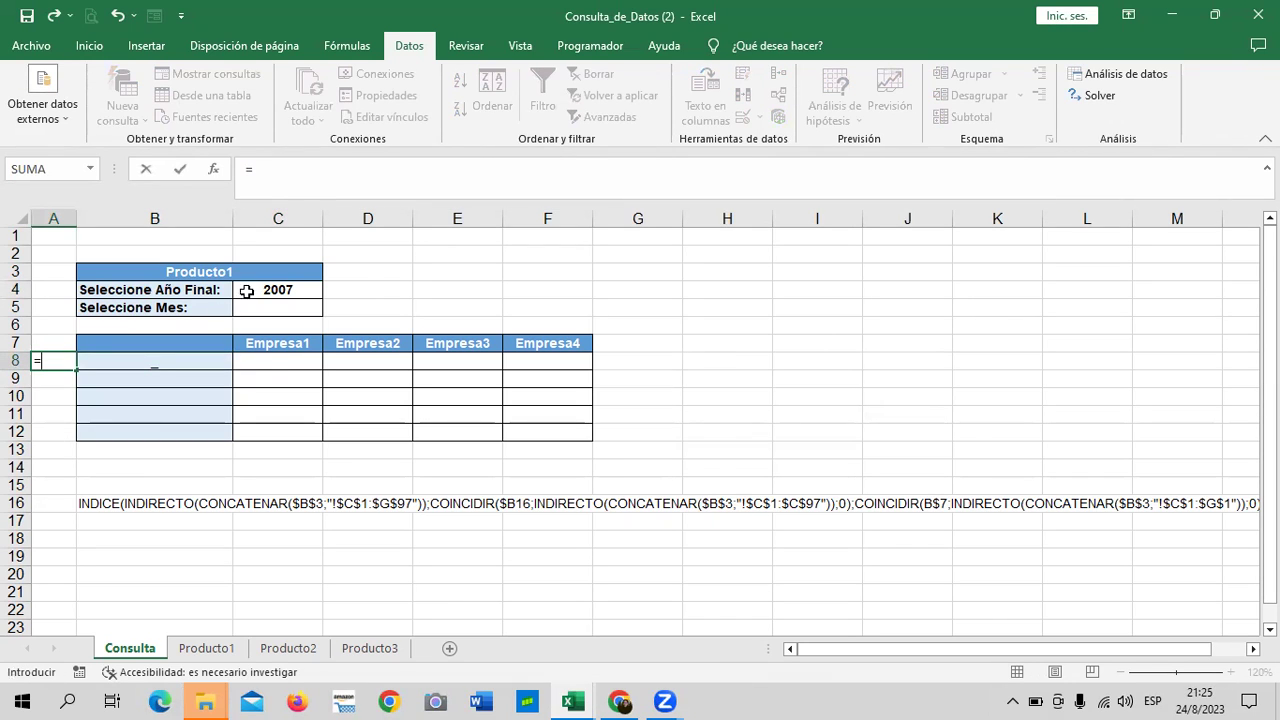
left_click(267, 292)
key("Return")
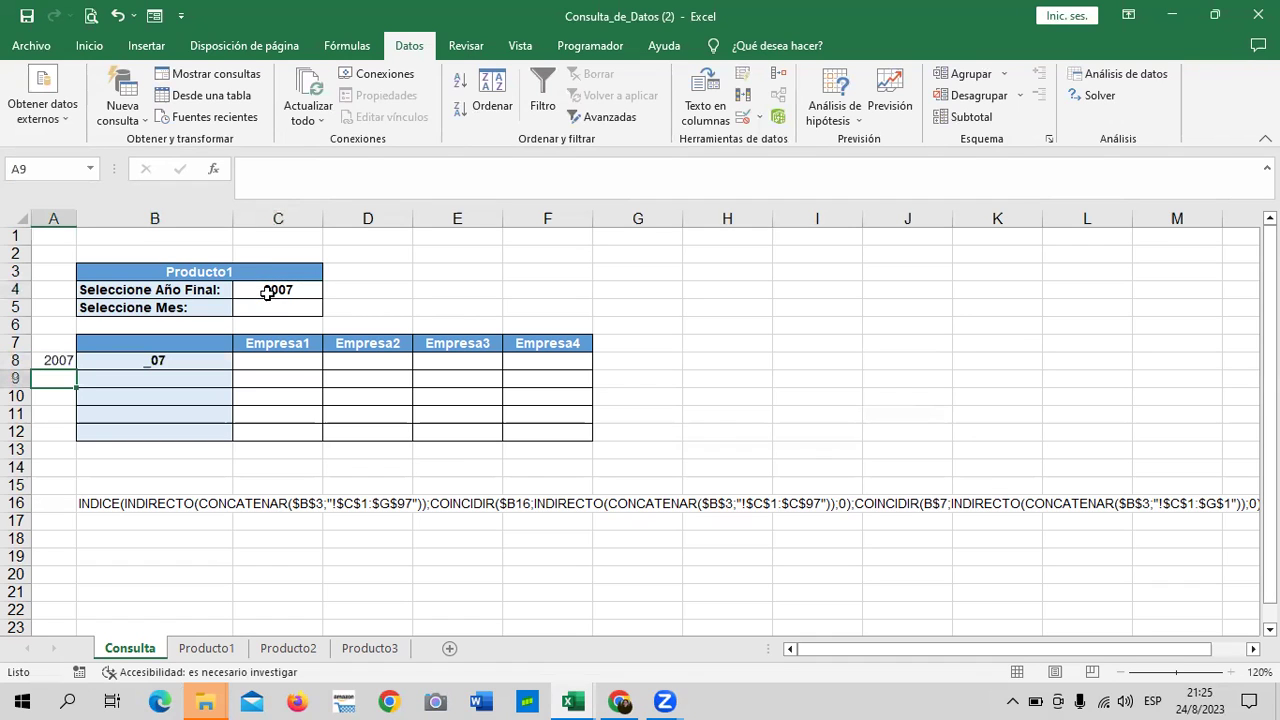
left_click(151, 358)
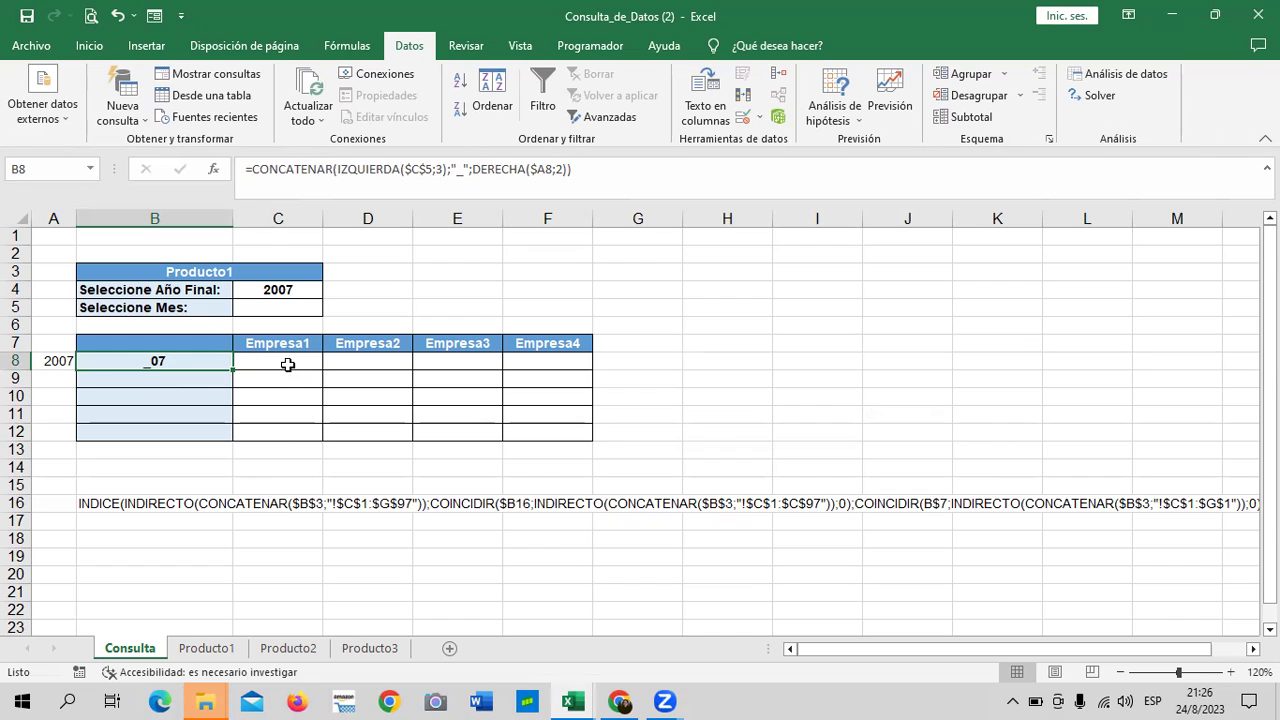
left_click(48, 358)
- Enter =A8-1 in A9 and fill it down to A12 for the preceding years
left_click(54, 379)
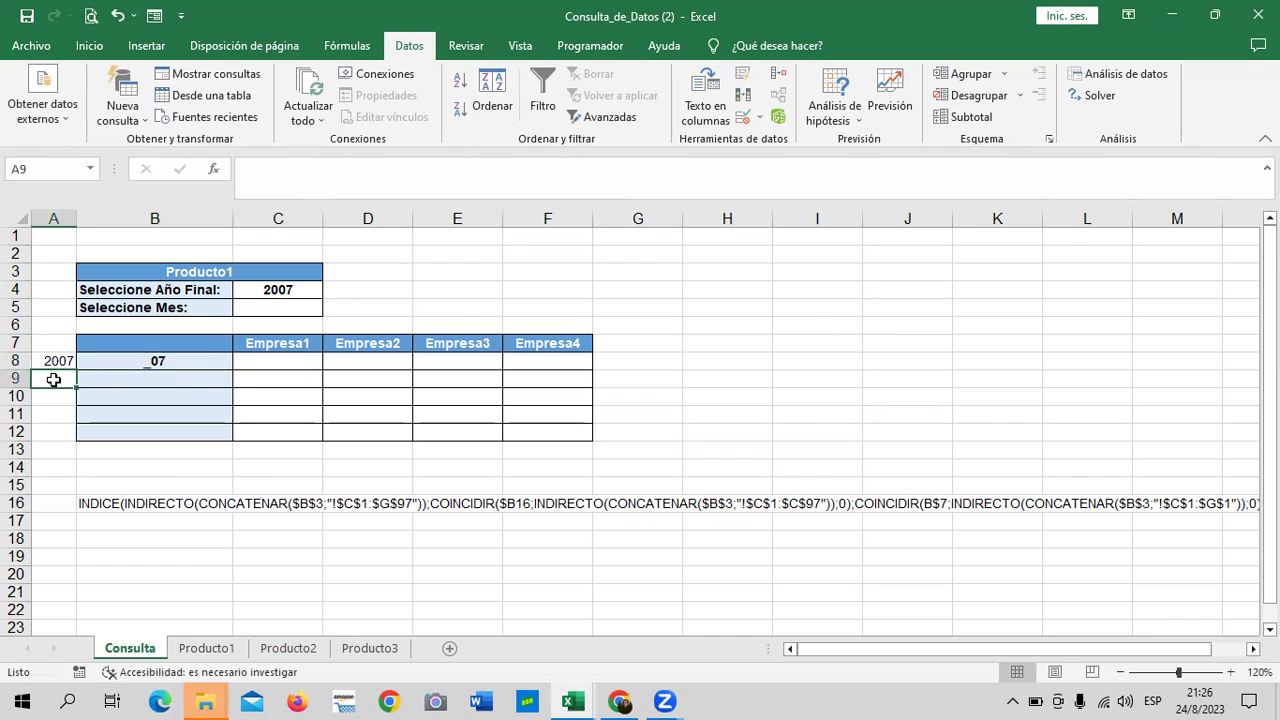
type("=")
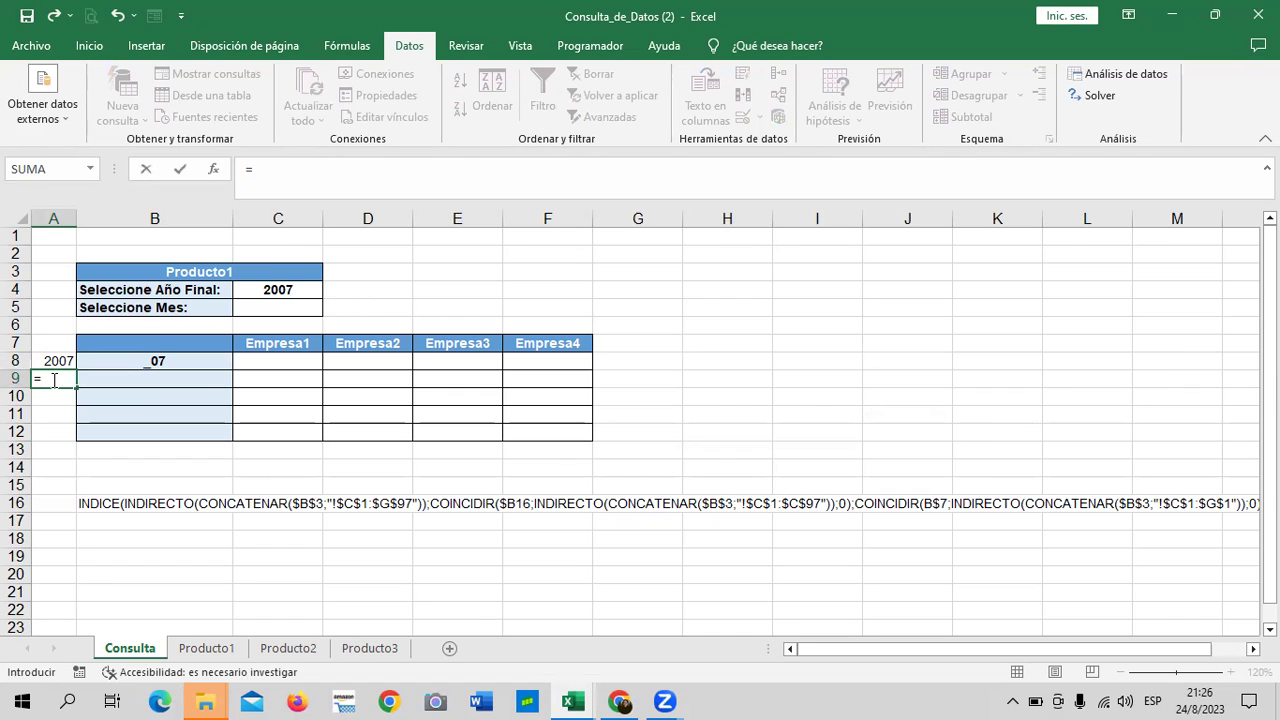
left_click(48, 361)
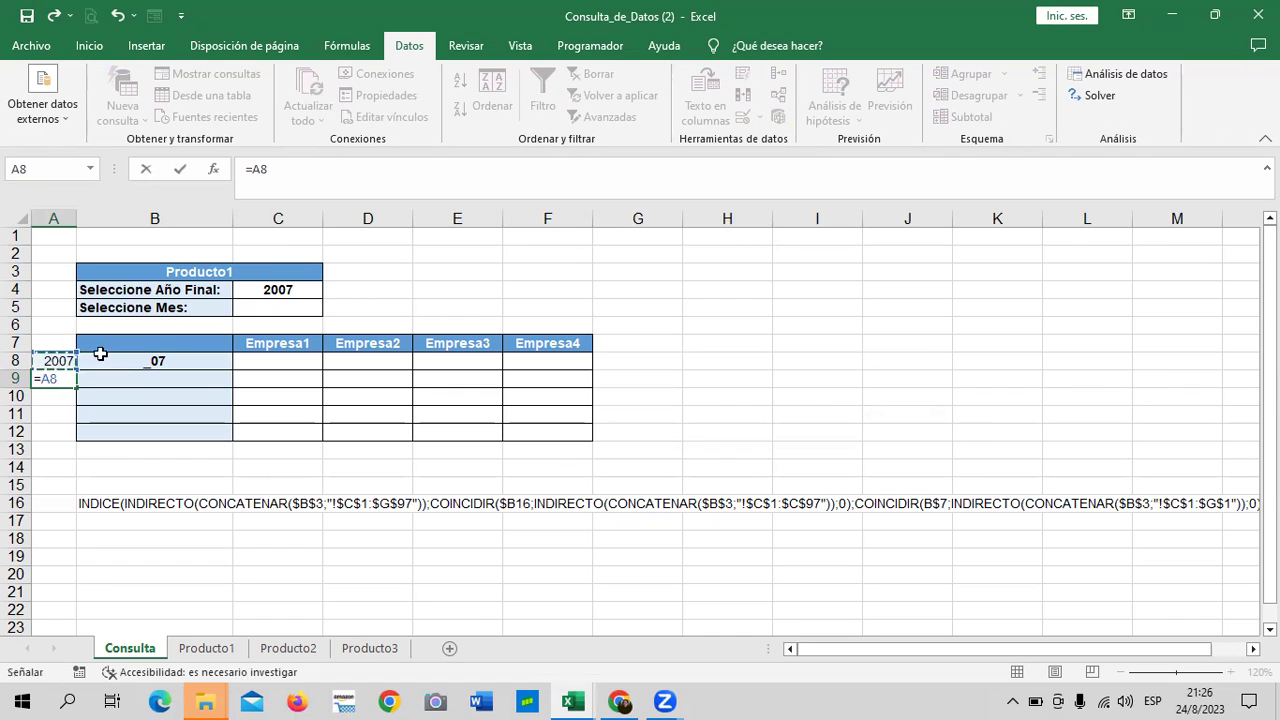
left_click(307, 169)
type("-1")
key("Return")
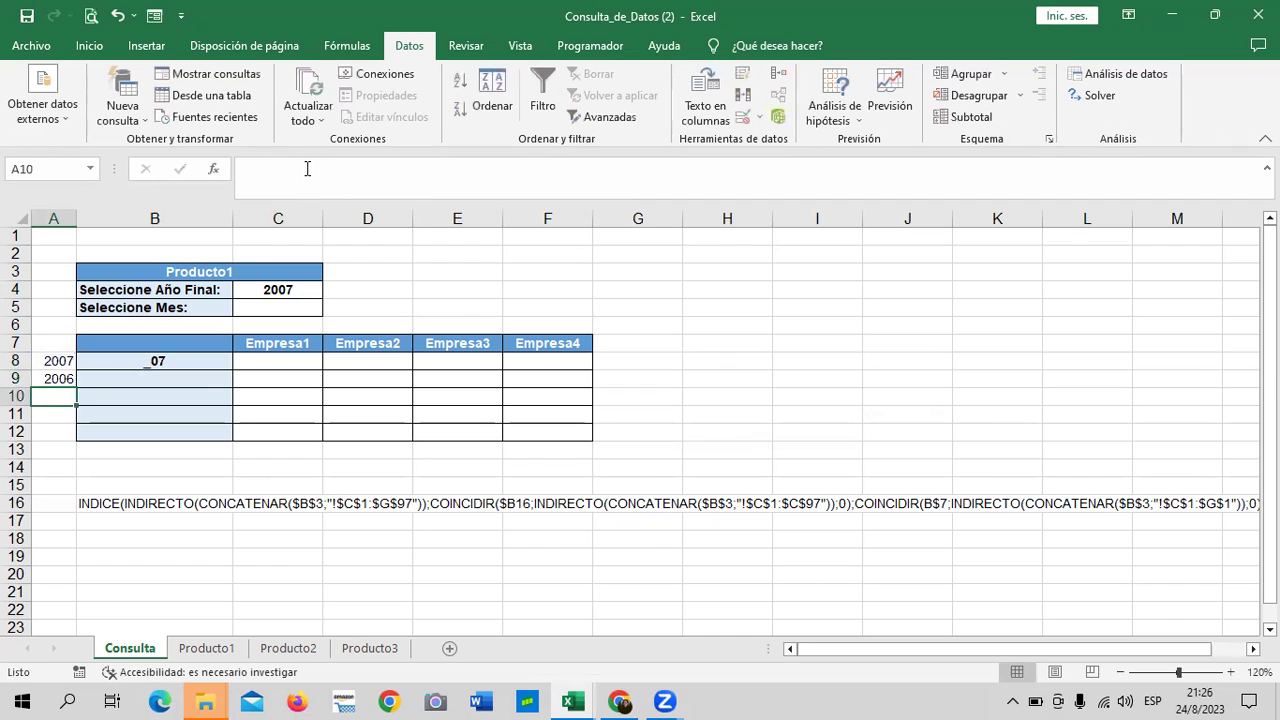
left_click(46, 378)
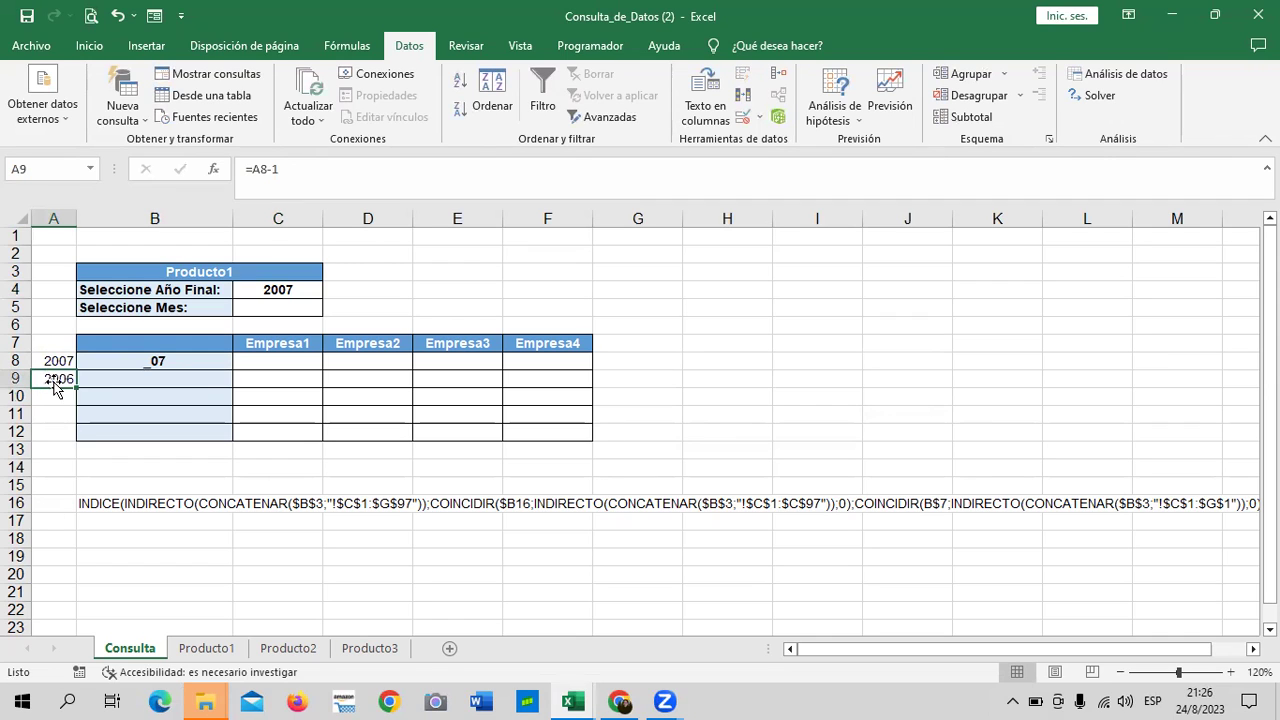
left_click_drag(77, 388, 84, 433)
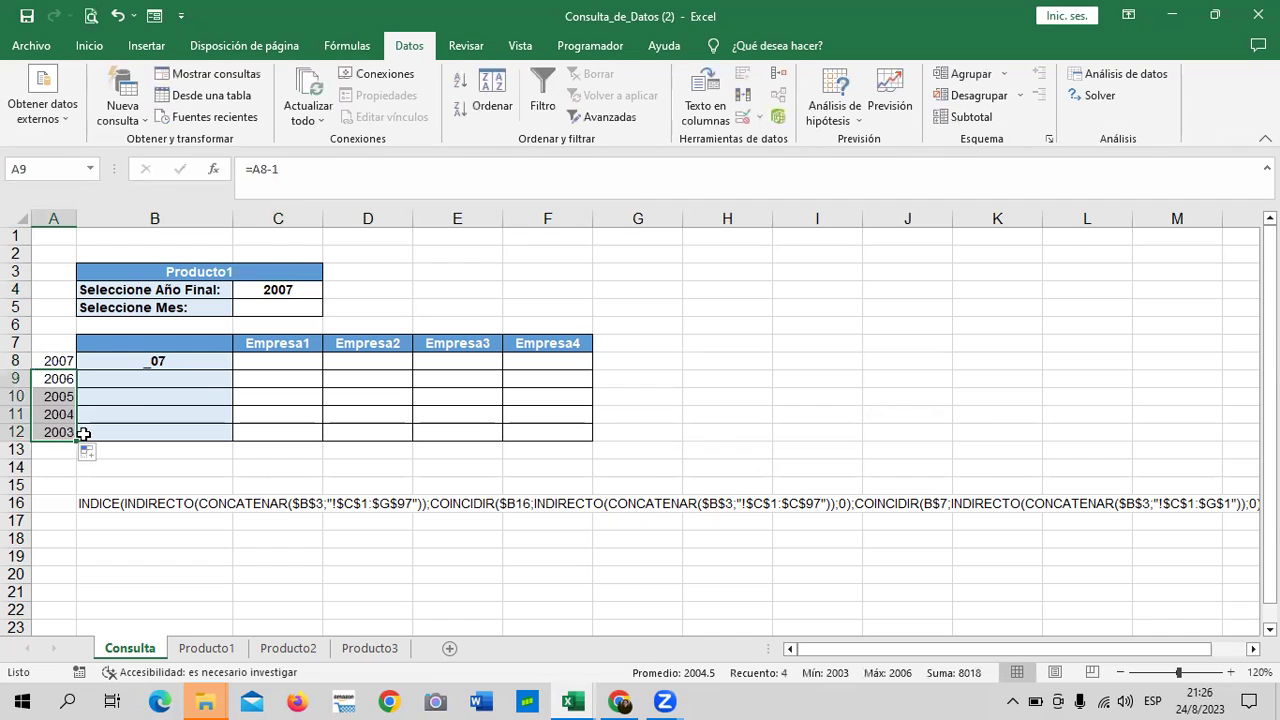
left_click(222, 428)
left_click(66, 362)
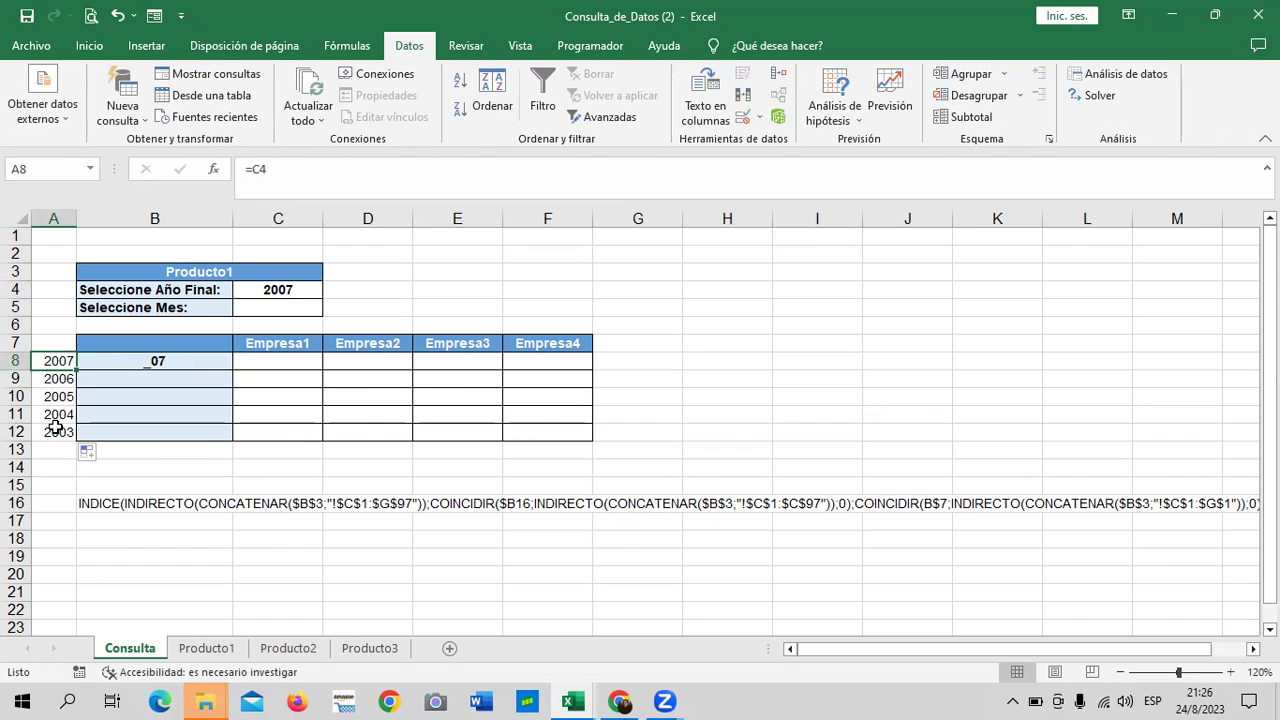
- Try final years 2009, 2010 and 2011 from C4's dropdown to watch the year column update
left_click(274, 292)
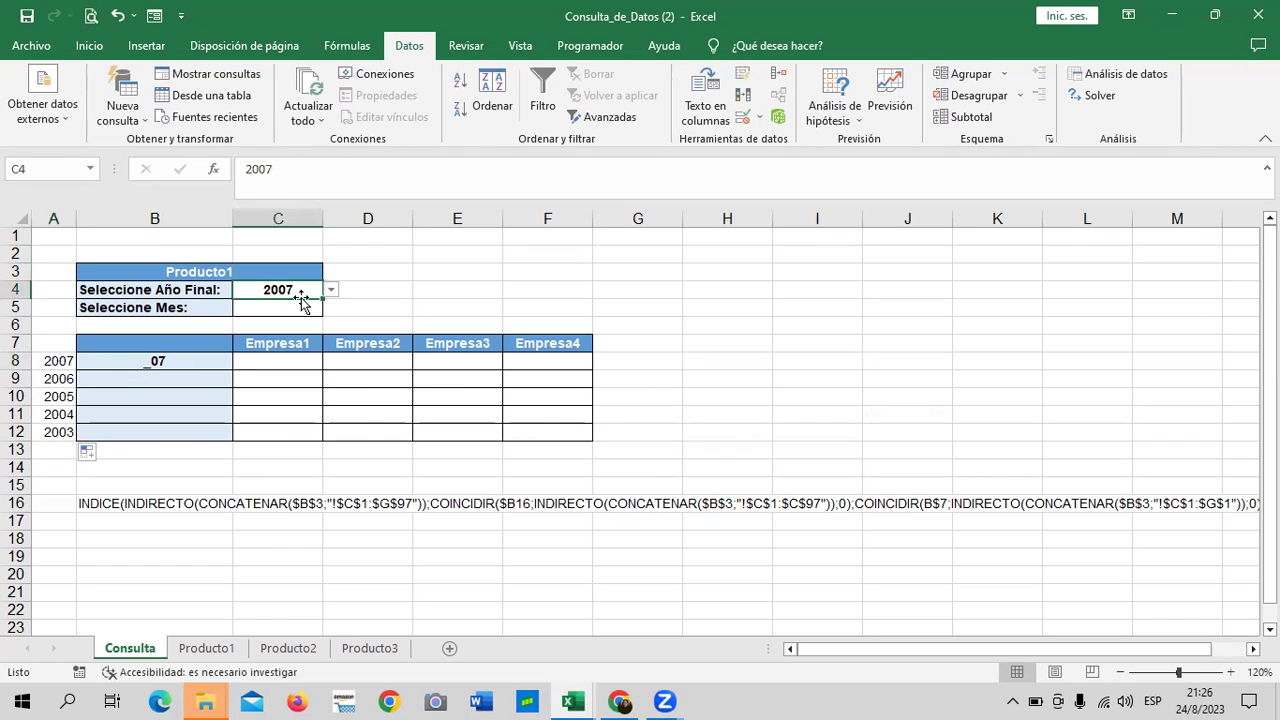
left_click(331, 289)
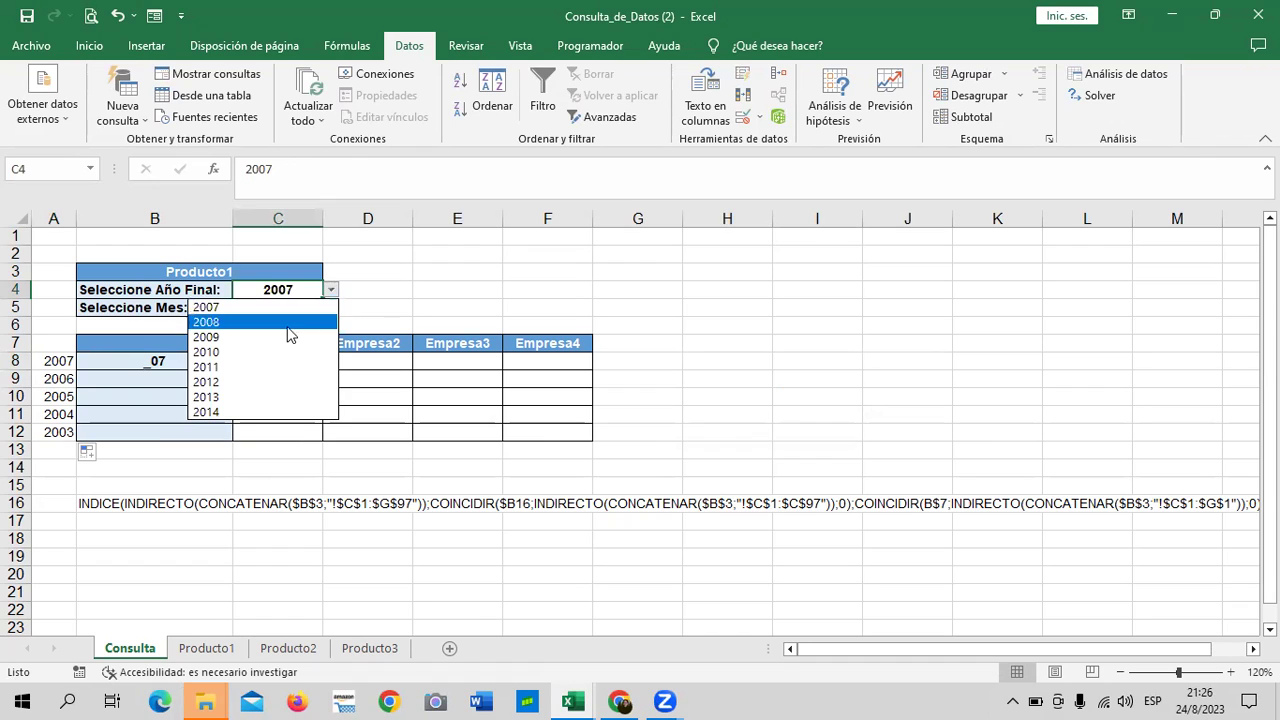
key("Escape")
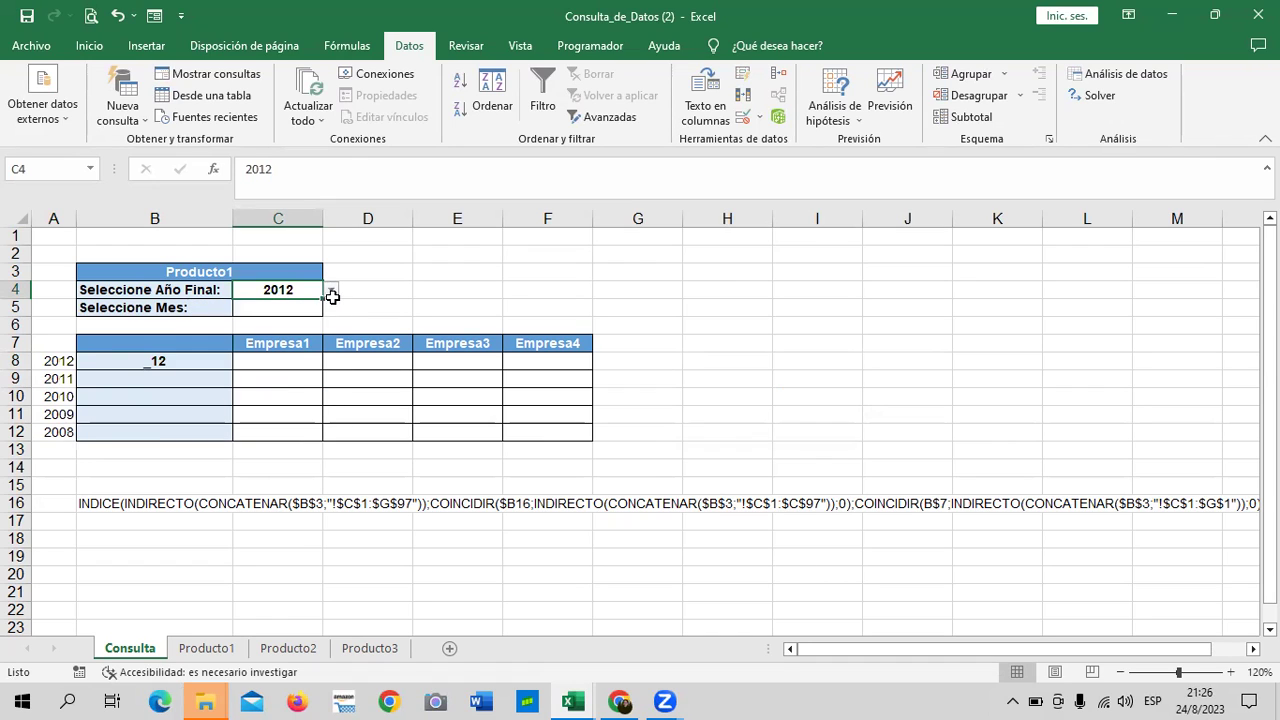
left_click(331, 290)
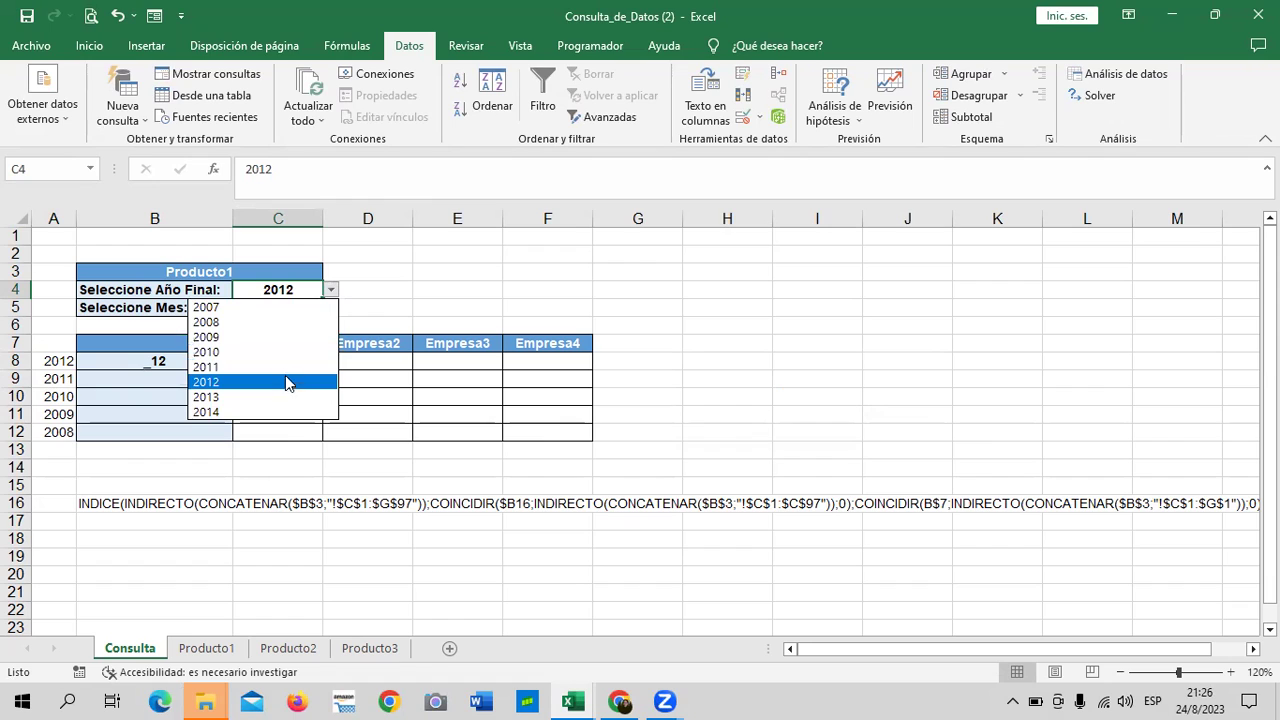
left_click(287, 340)
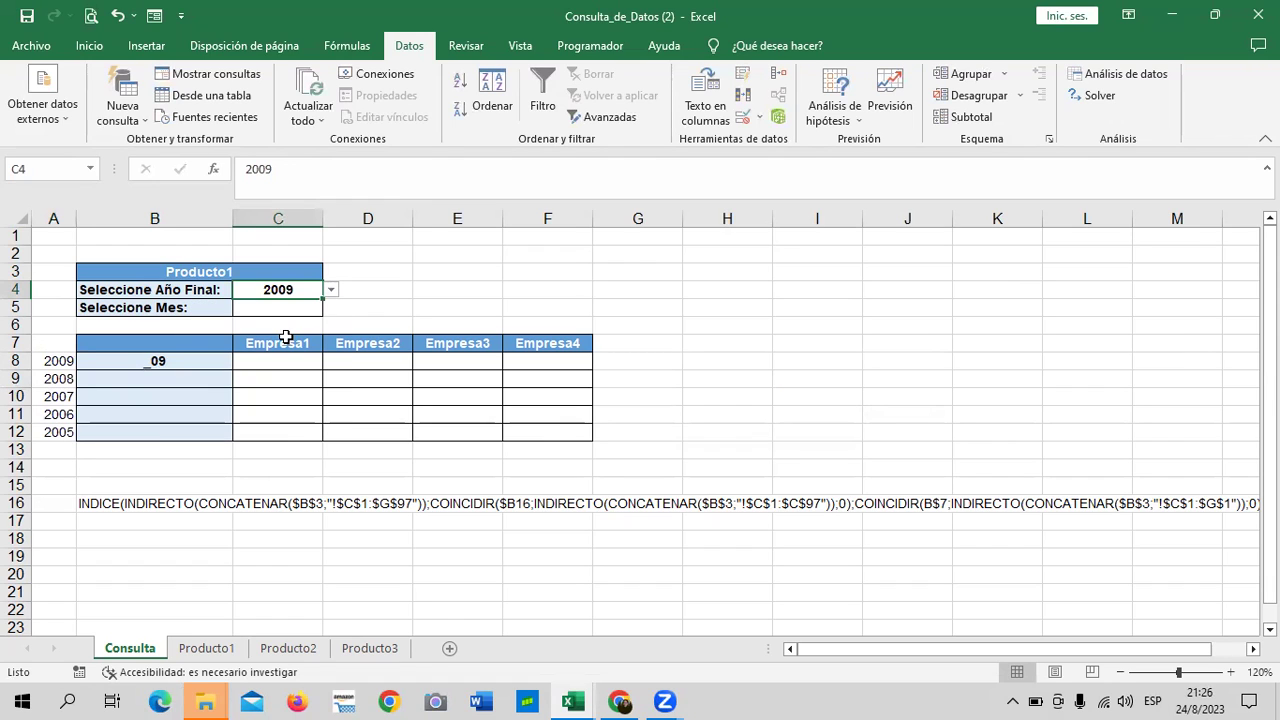
left_click(331, 290)
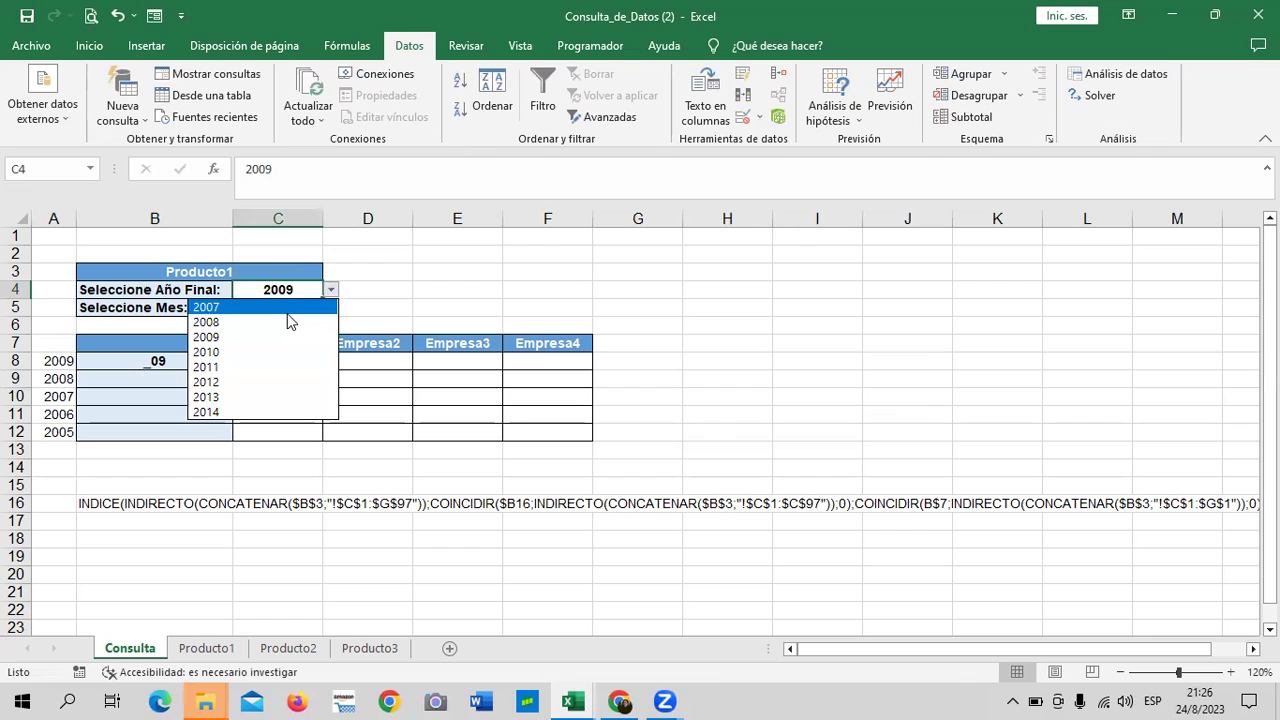
left_click(257, 353)
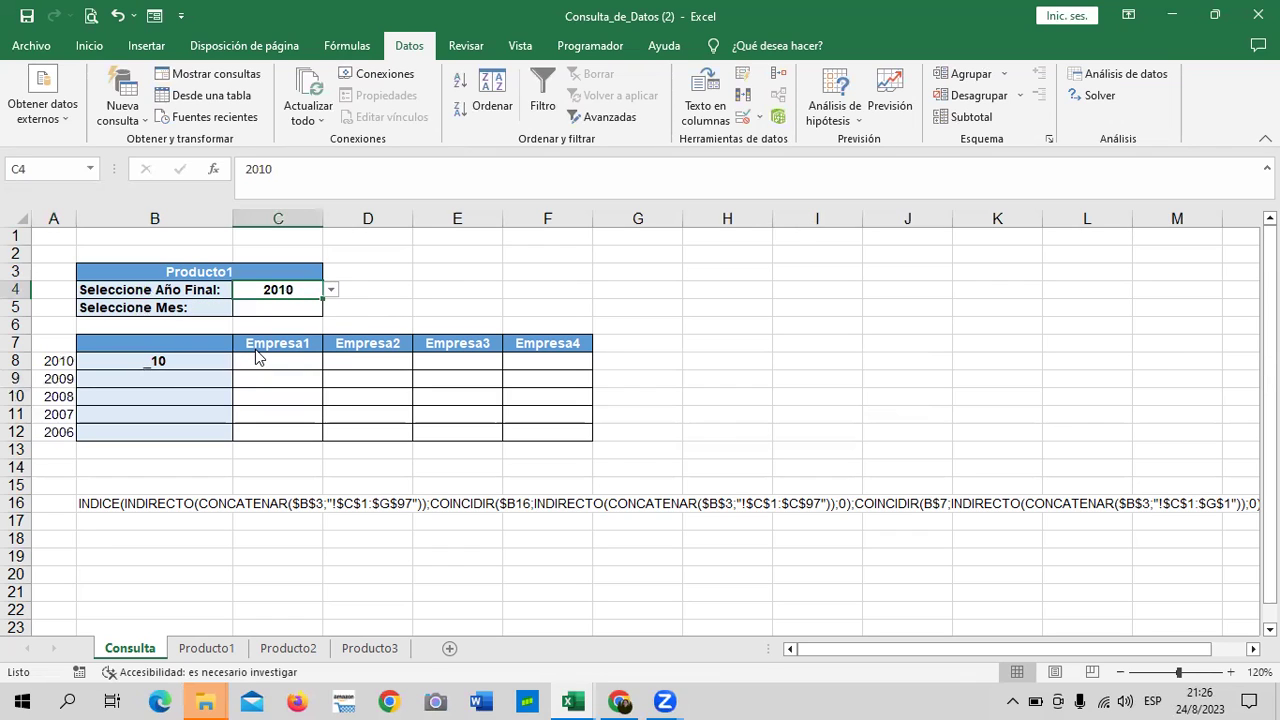
left_click(331, 289)
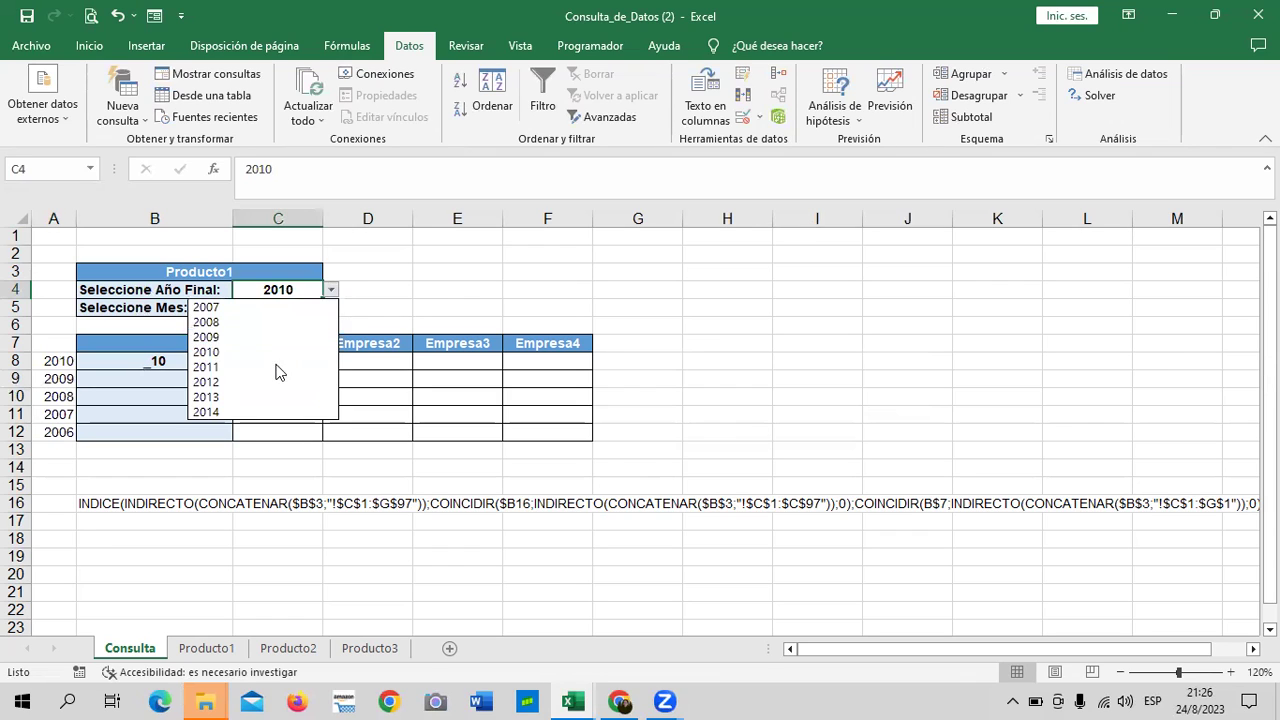
left_click(277, 367)
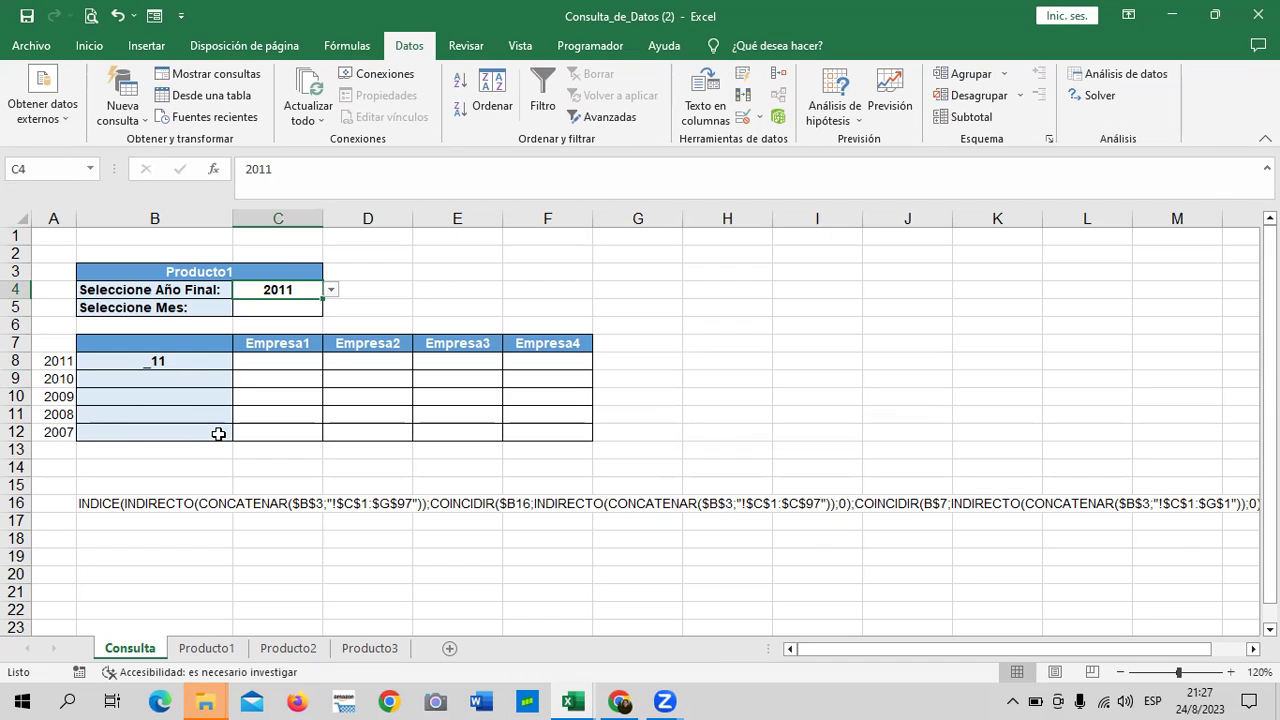
- Set the final year to 2014 and inspect B8's key formula showing _14
left_click(53, 430)
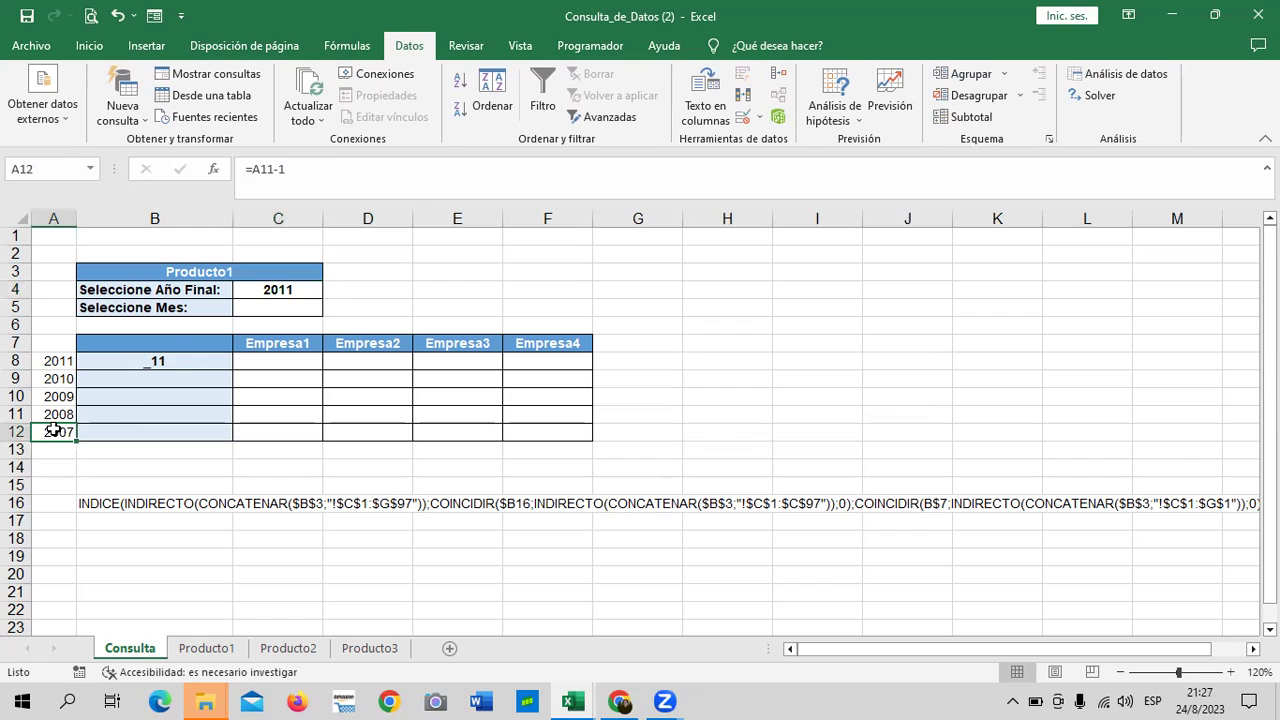
left_click(293, 291)
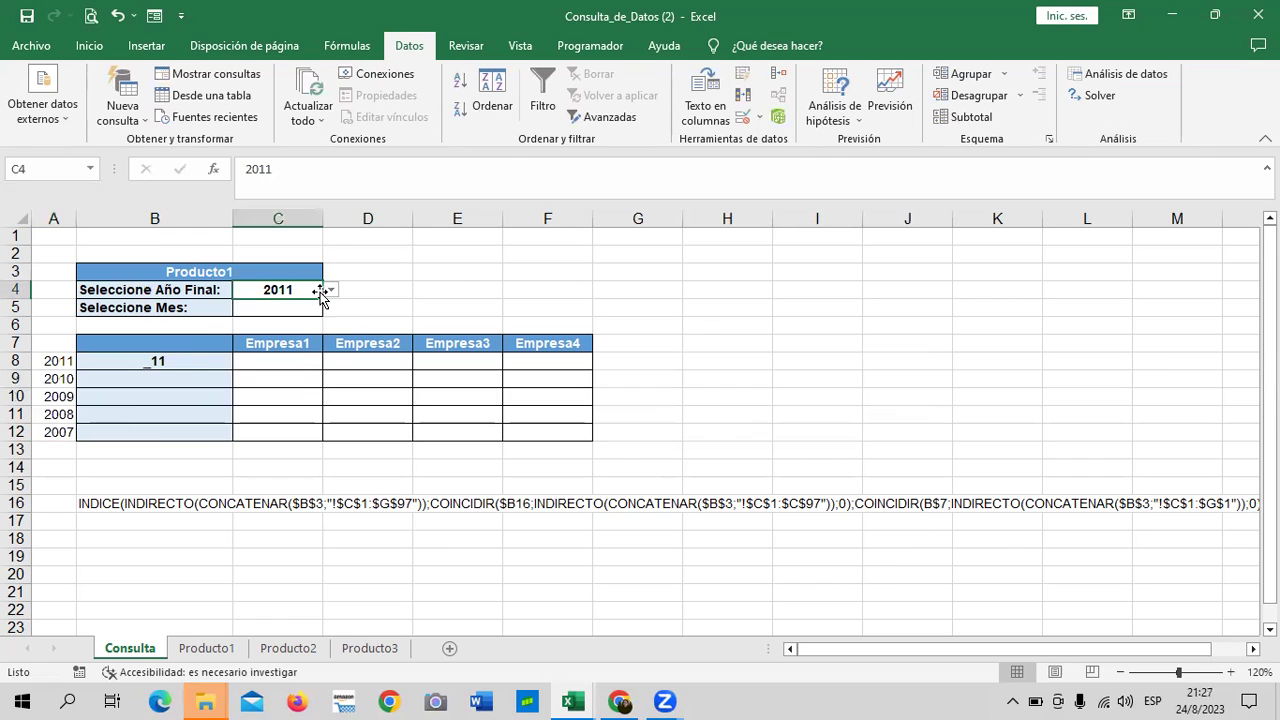
left_click(330, 291)
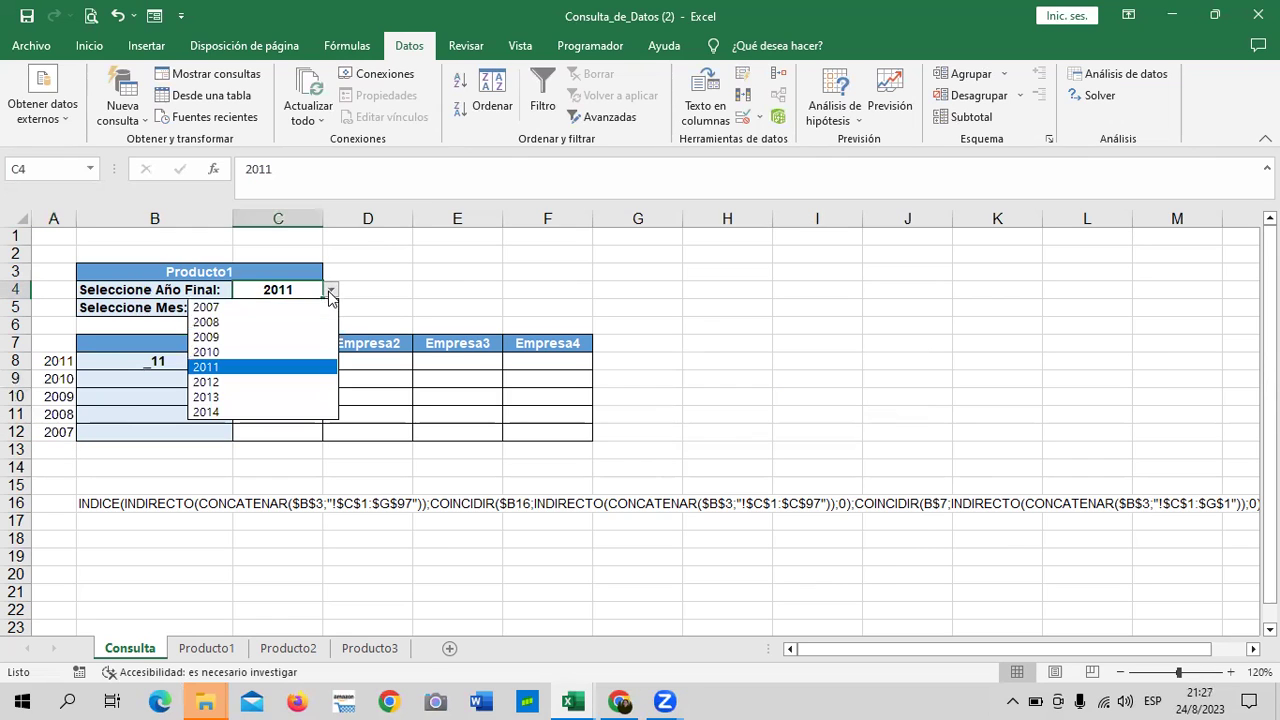
left_click(260, 412)
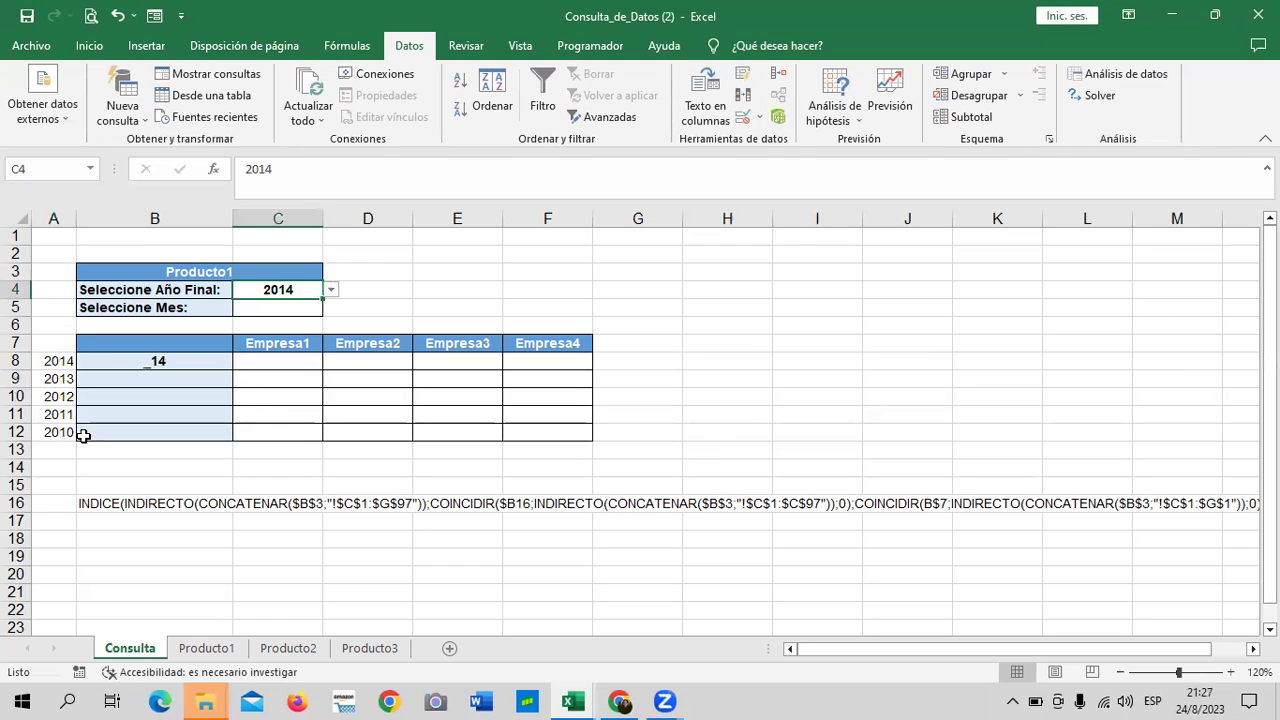
left_click(194, 365)
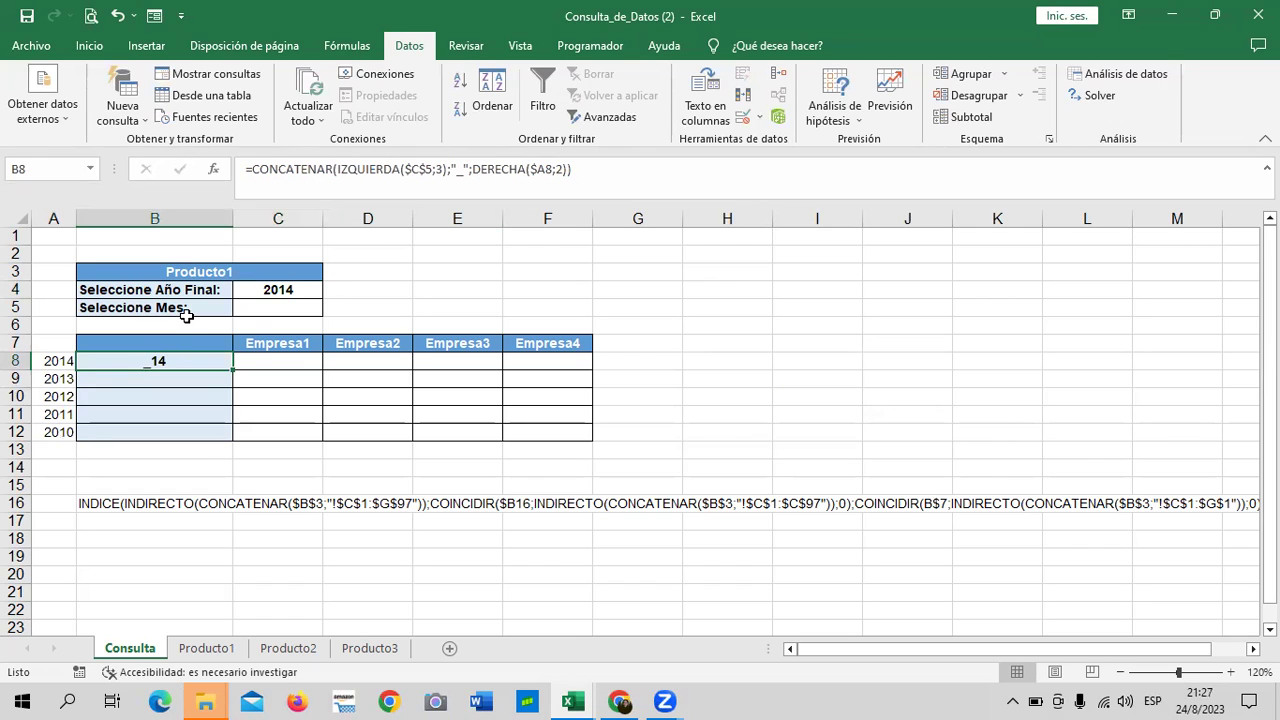
- Clear B8, then inspect Producto1's year, month and CONCATENAR date-key formulas
key("Delete")
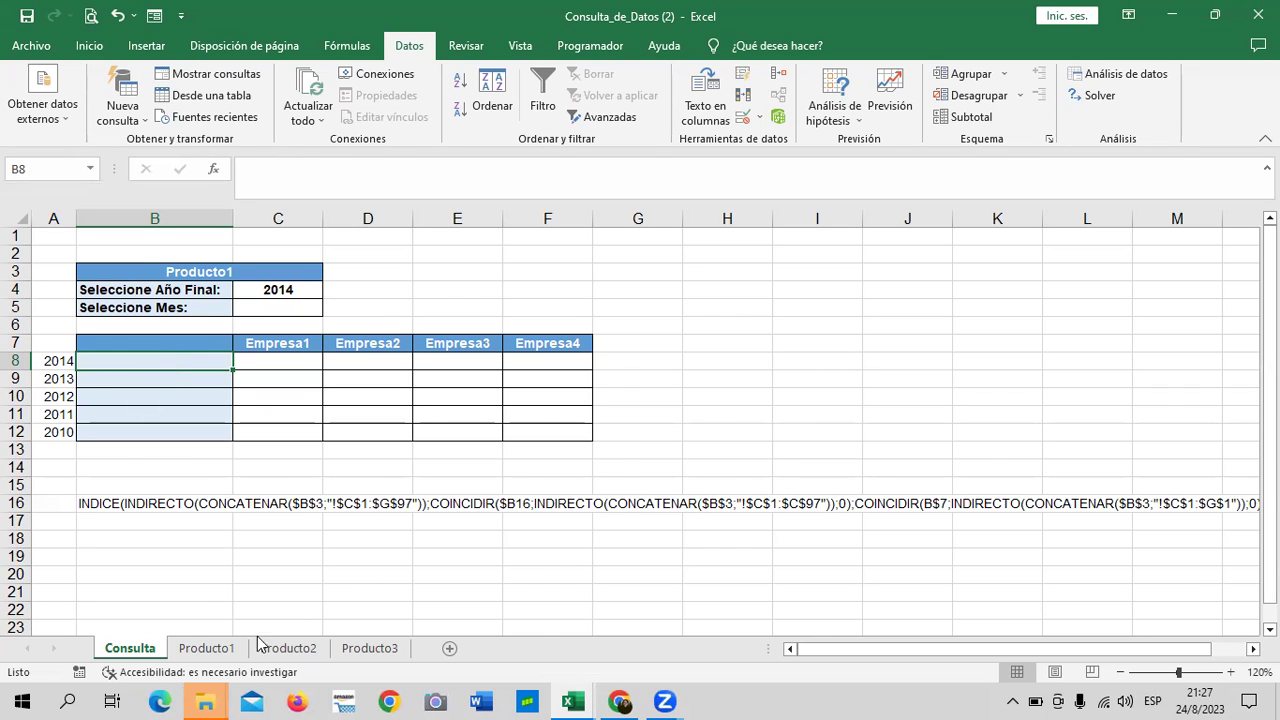
left_click(210, 648)
left_click(202, 264)
left_click(206, 346)
left_click(200, 452)
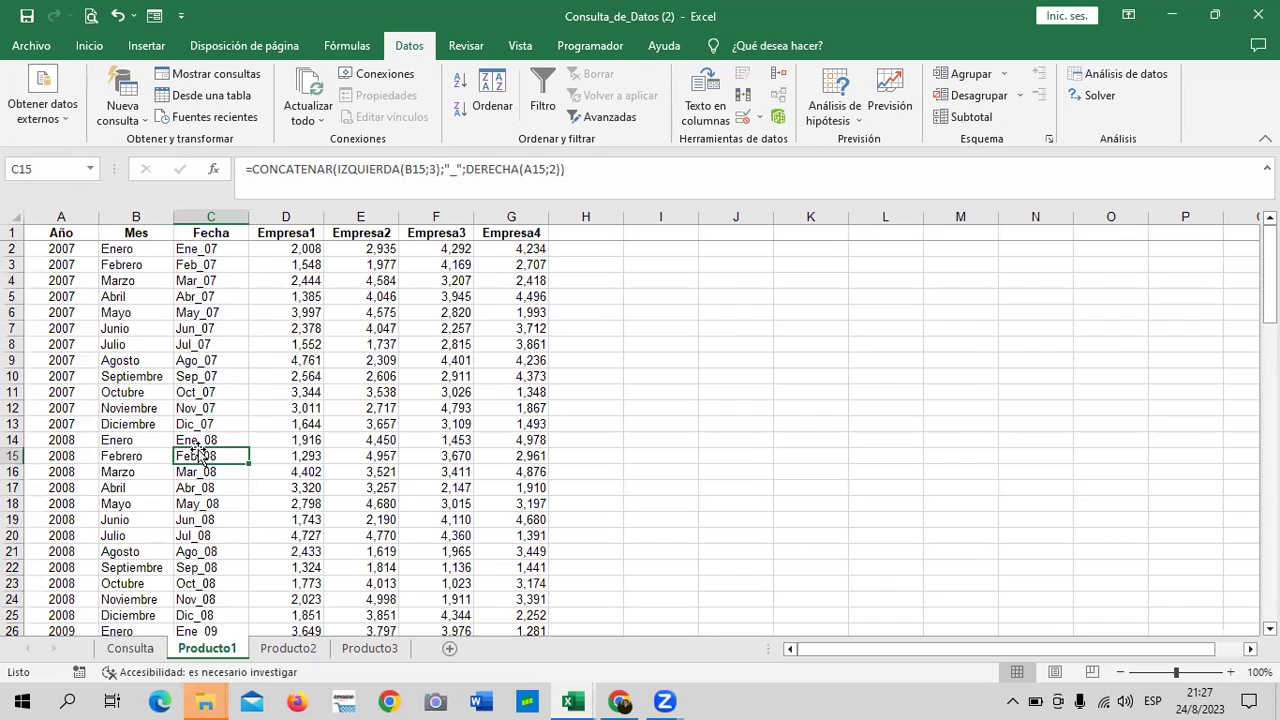
left_click(62, 249)
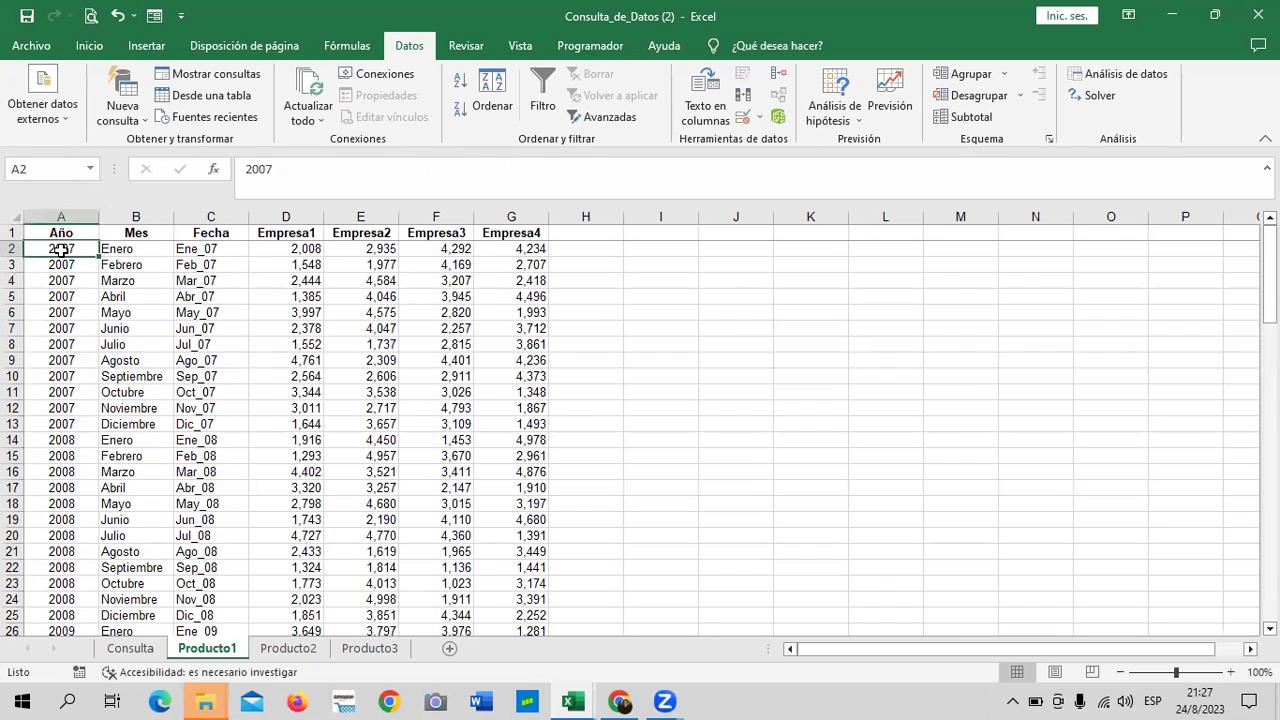
left_click(138, 251)
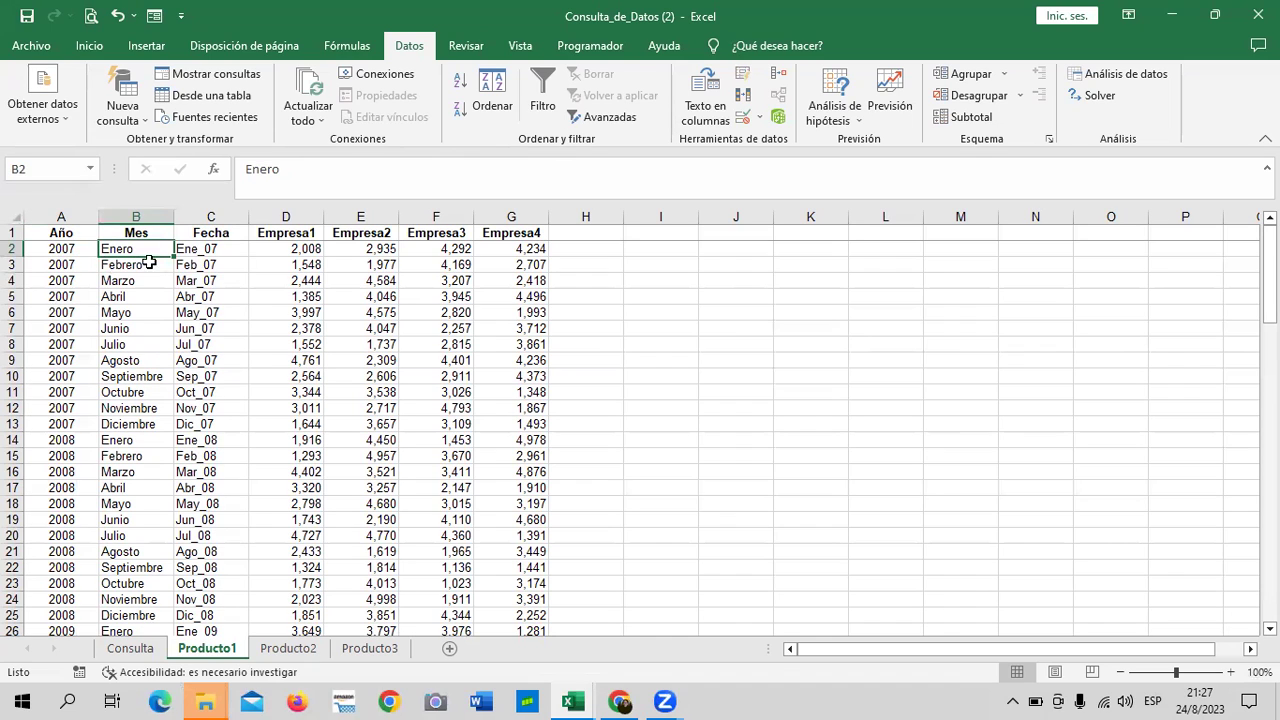
left_click(200, 256)
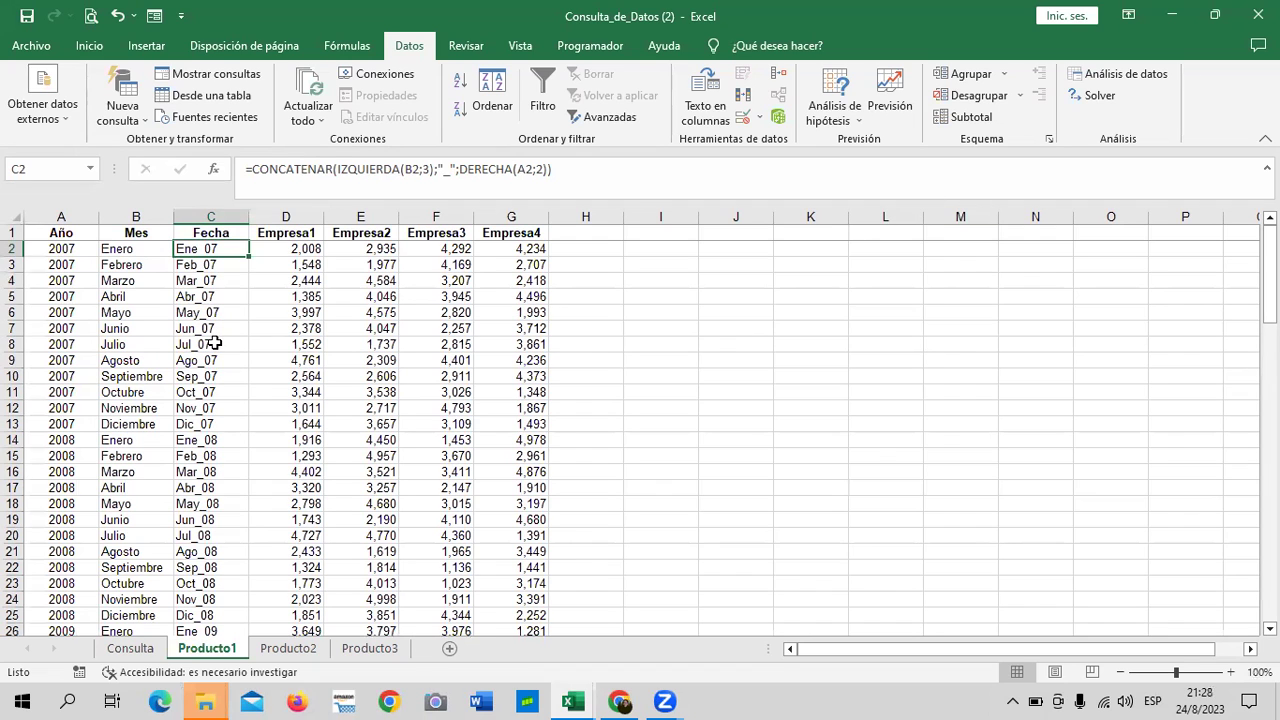
- Return to the Consulta sheet and select the month selector cell C5
left_click(125, 648)
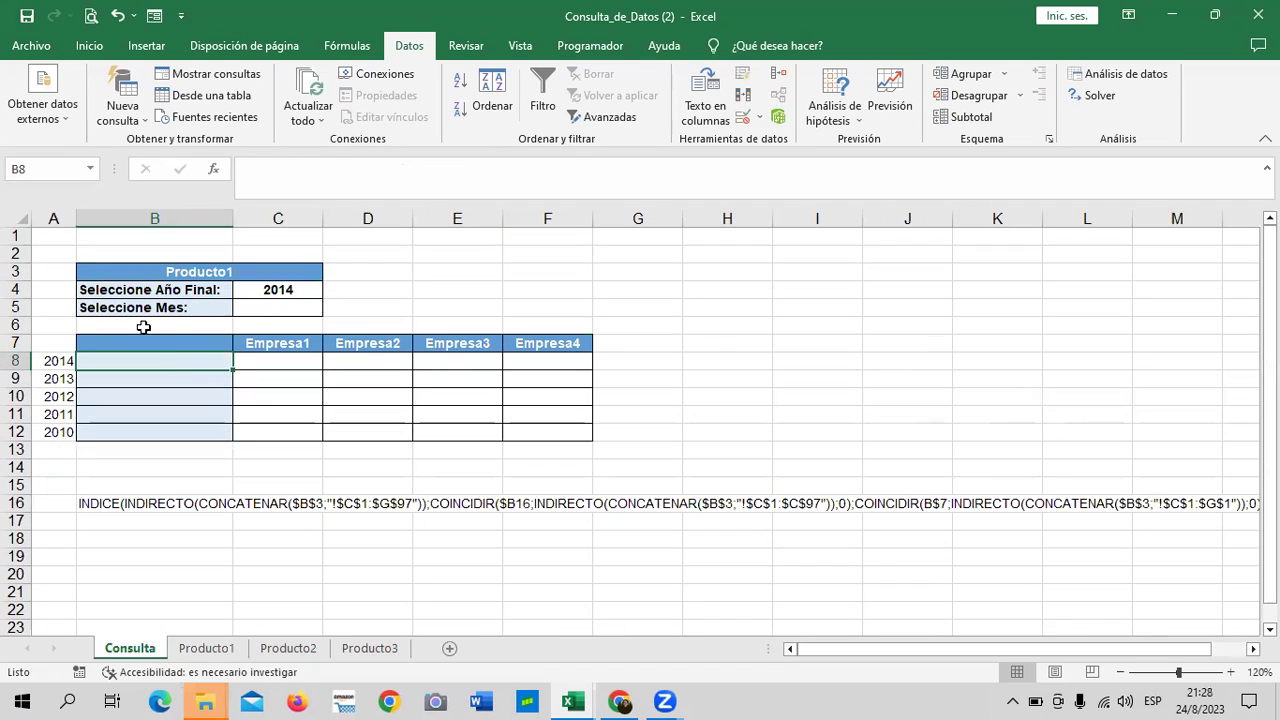
left_click(274, 359)
left_click(168, 350)
left_click(271, 307)
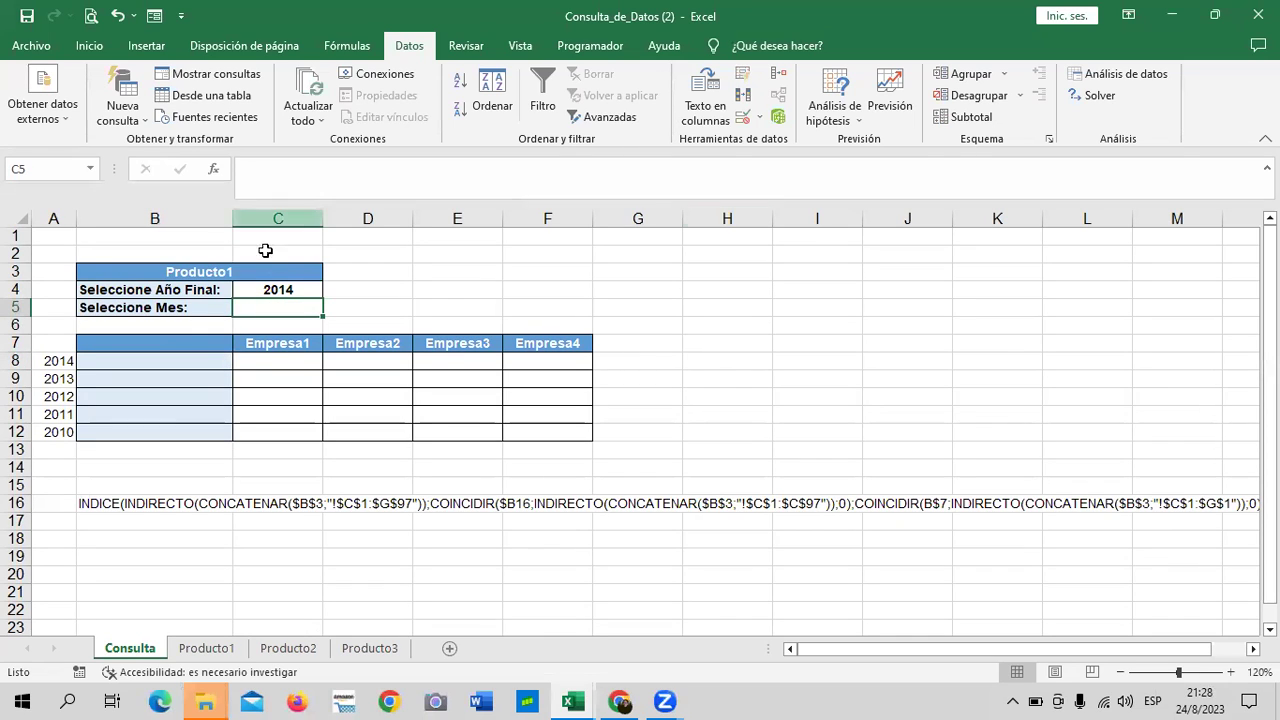
- Make C5 a List dropdown sourced from Producto1!$B$2:$B$13, Enero through Diciembre
left_click(741, 119)
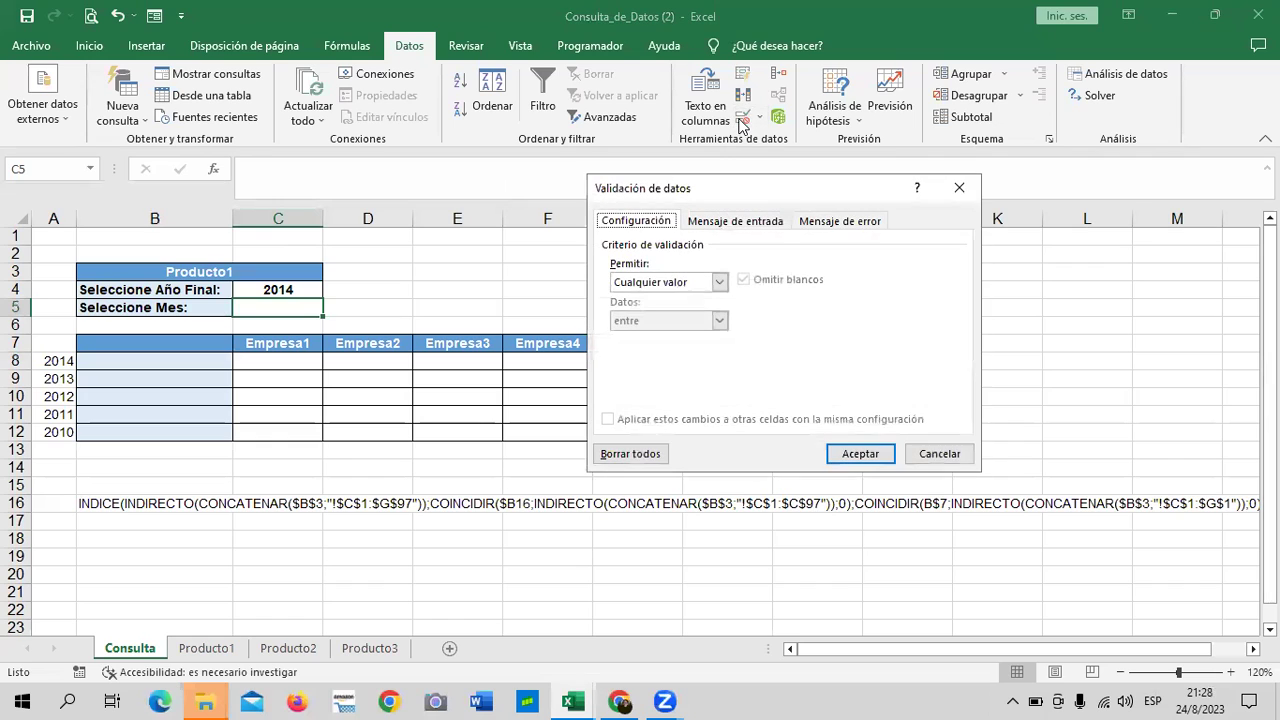
left_click(716, 284)
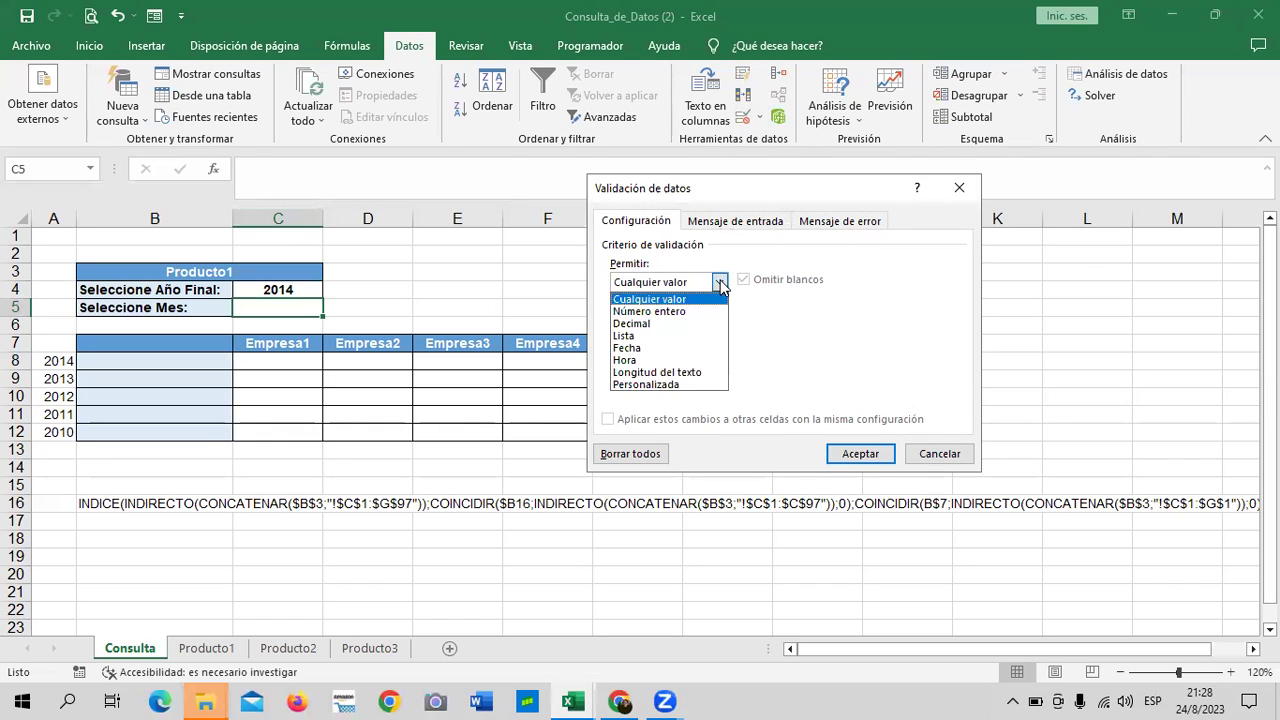
left_click(662, 337)
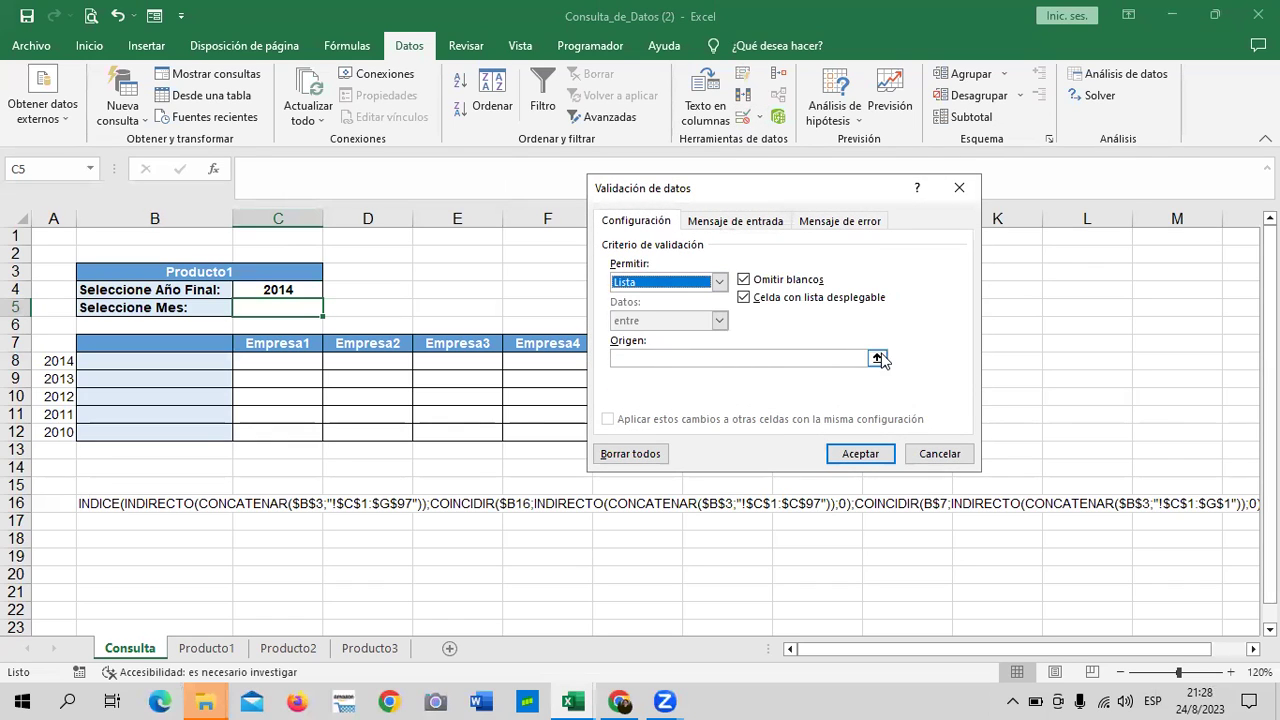
left_click(876, 357)
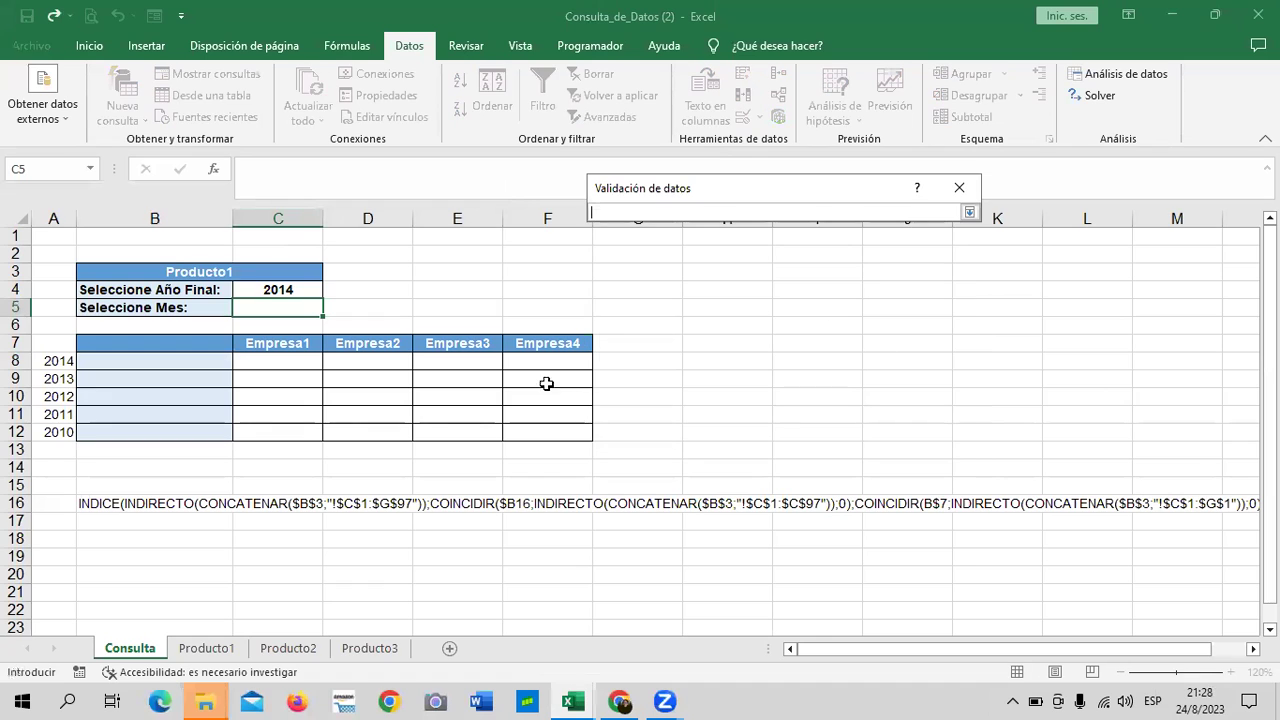
left_click(225, 649)
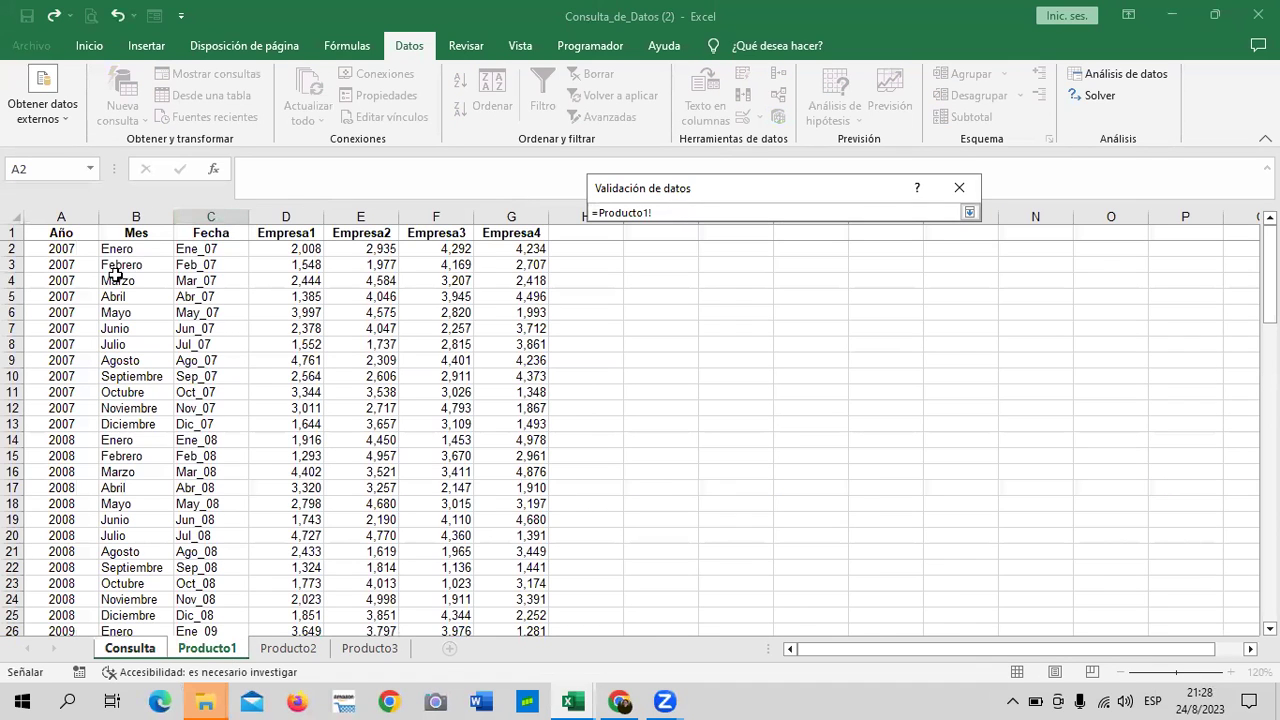
left_click_drag(148, 251, 156, 383)
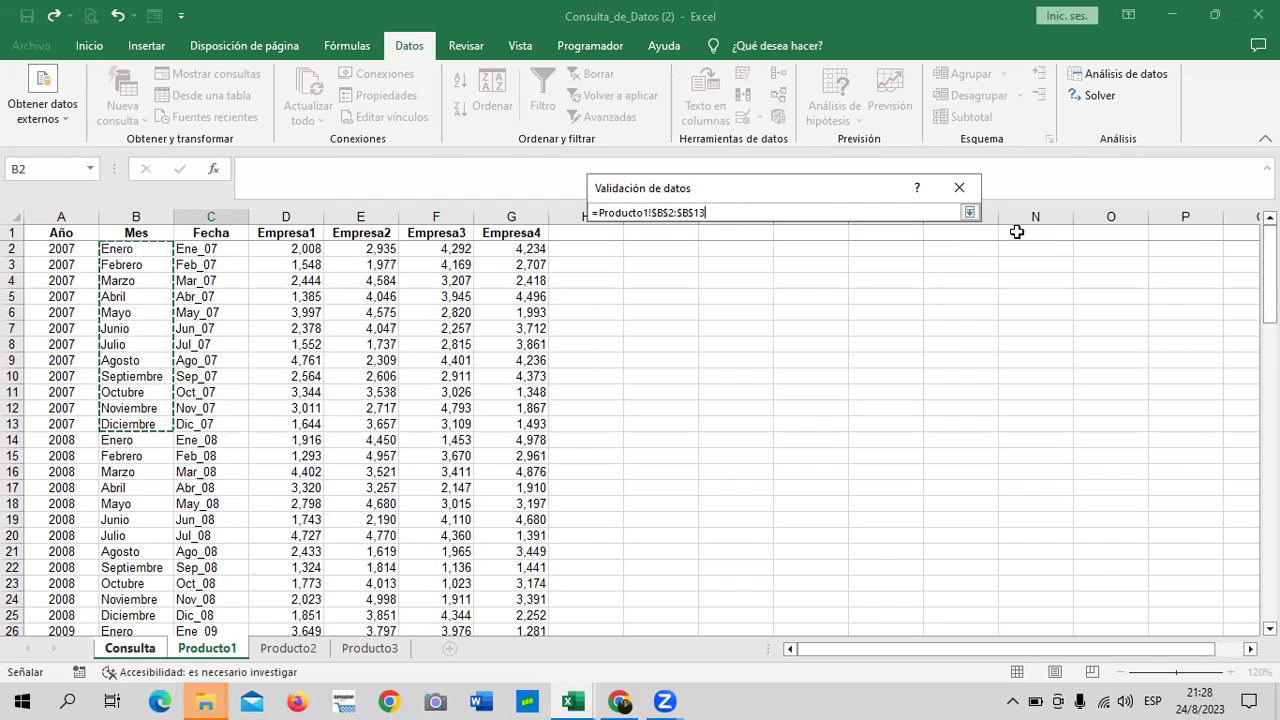
left_click(969, 212)
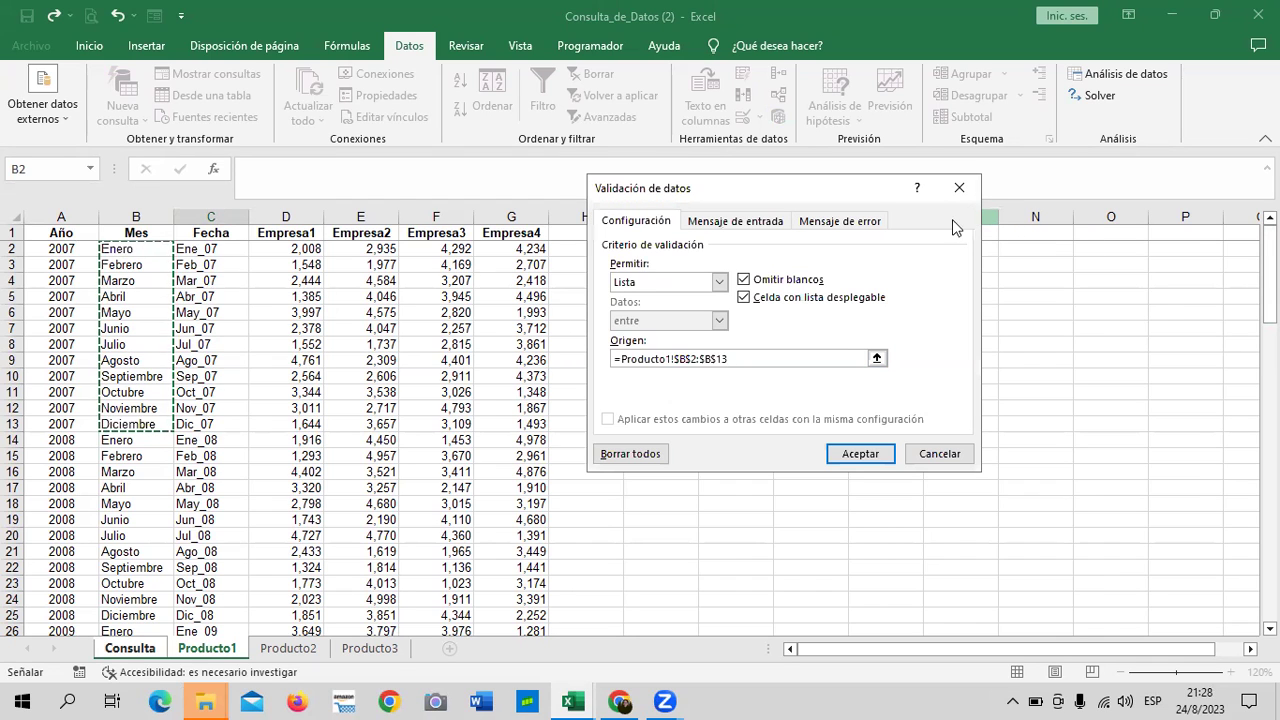
left_click(860, 453)
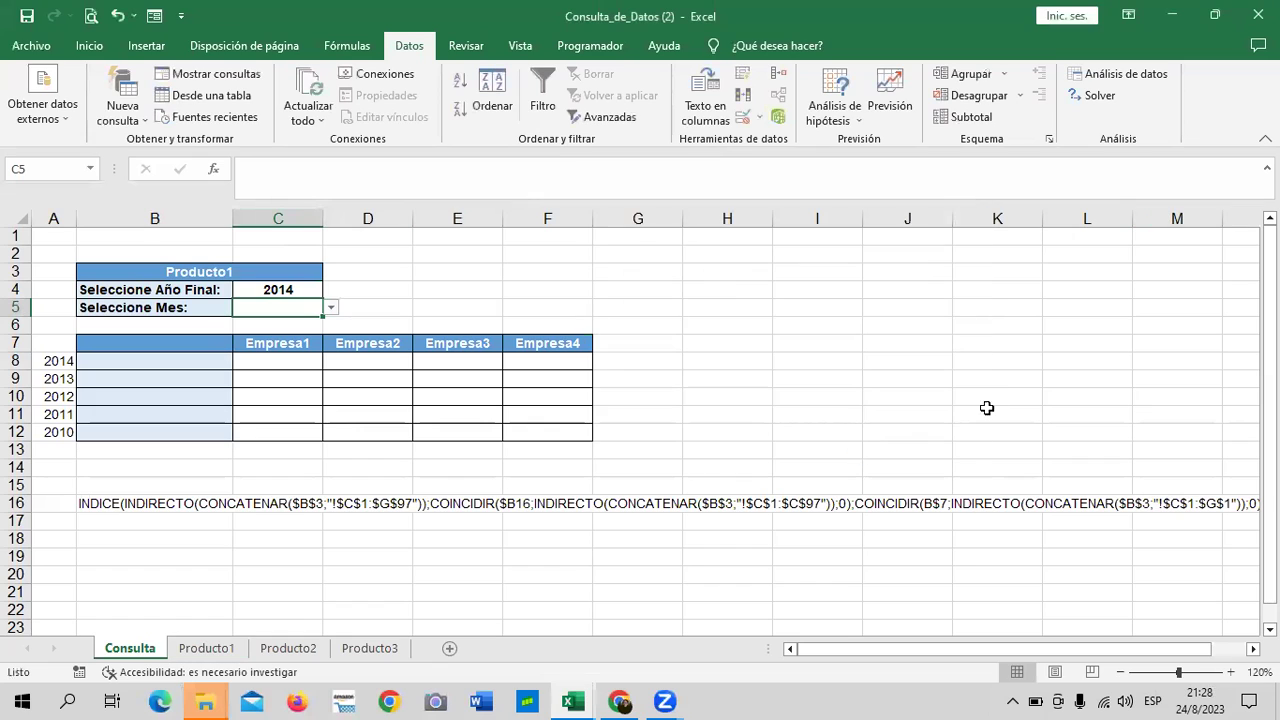
- Choose Marzo as the month in C5 and 2012 as the final year in C4
left_click(329, 310)
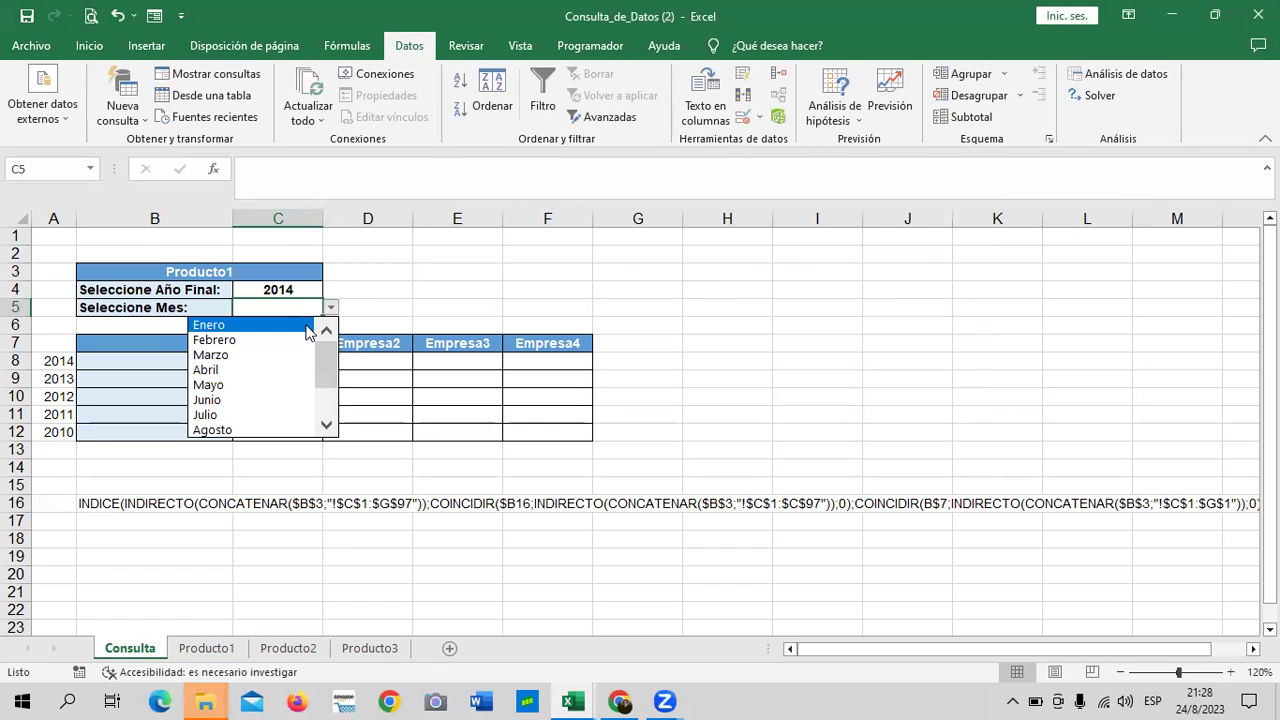
left_click(308, 326)
left_click(330, 310)
left_click(308, 356)
left_click(312, 291)
left_click(330, 290)
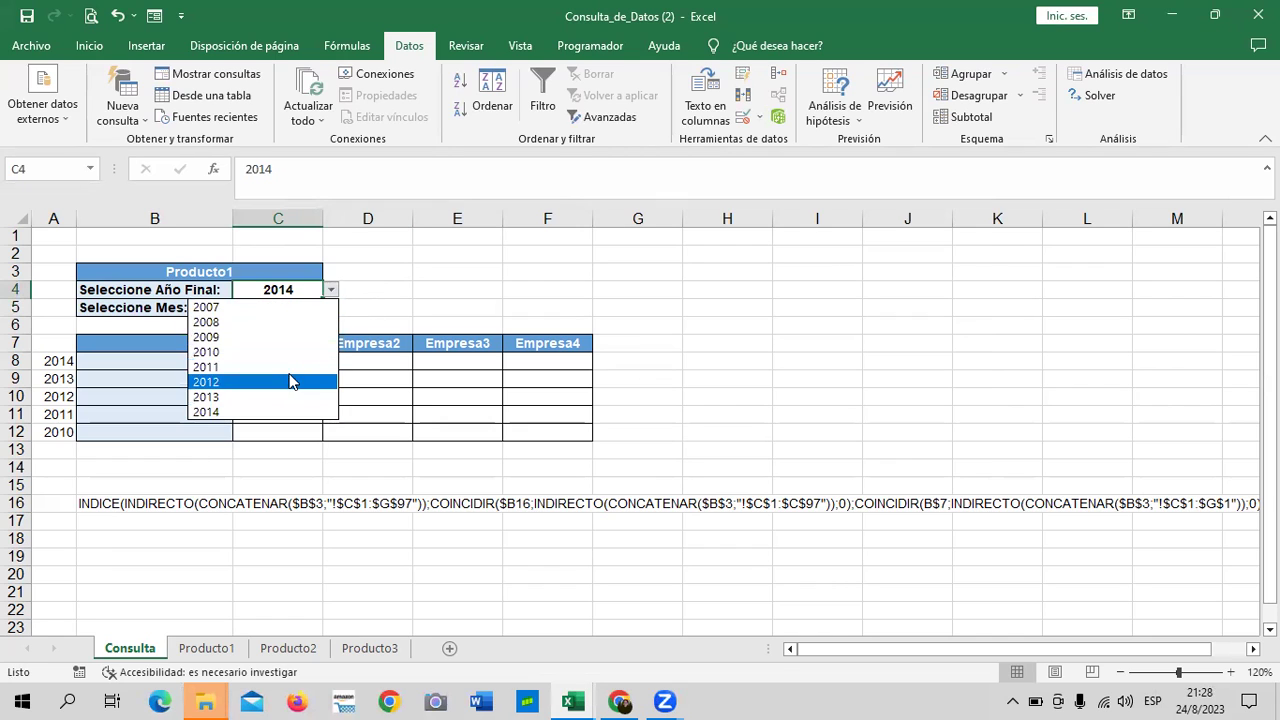
left_click(290, 381)
- Choose Producto2 as the product in B3, then select B8
left_click(286, 268)
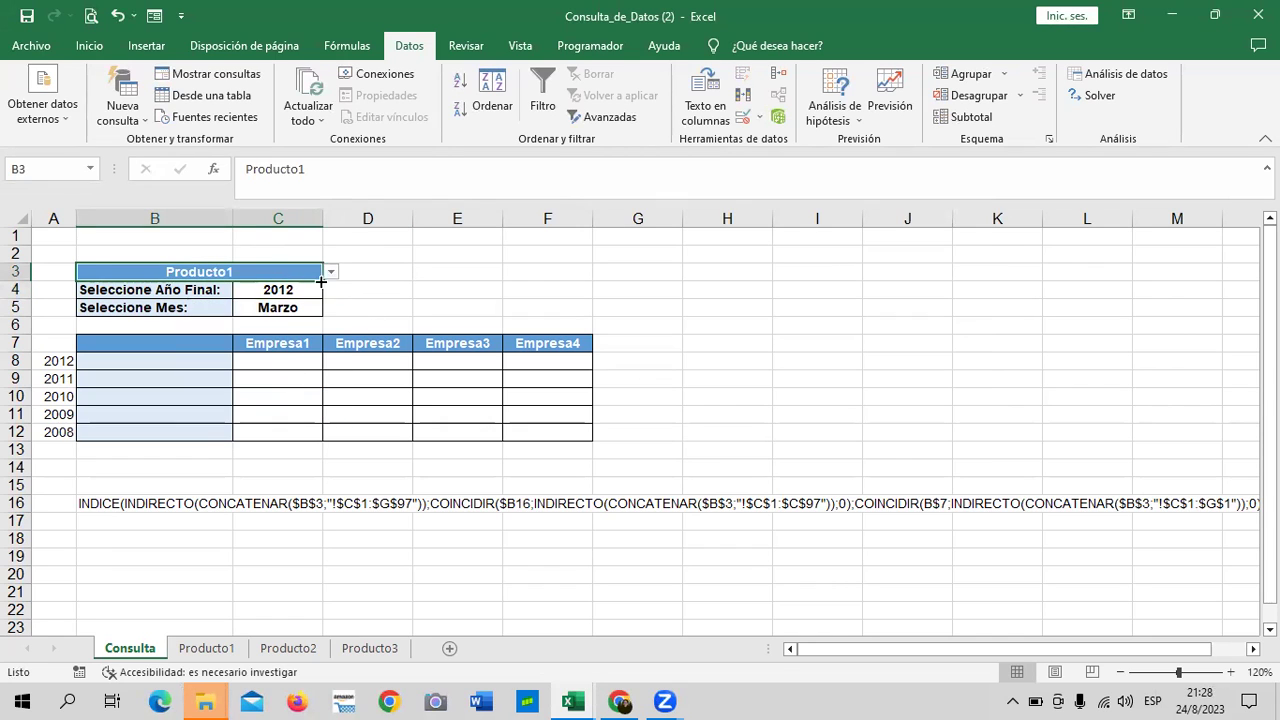
left_click(330, 272)
left_click(285, 319)
left_click(330, 272)
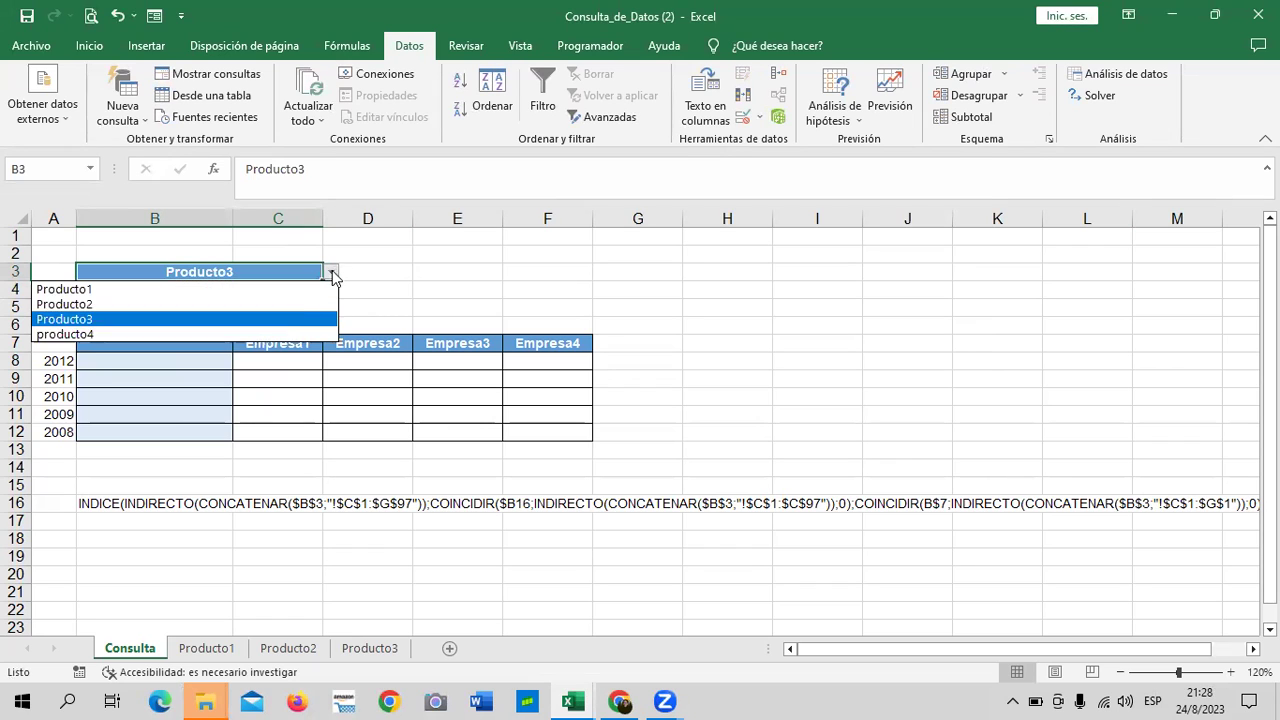
left_click(280, 304)
left_click(198, 362)
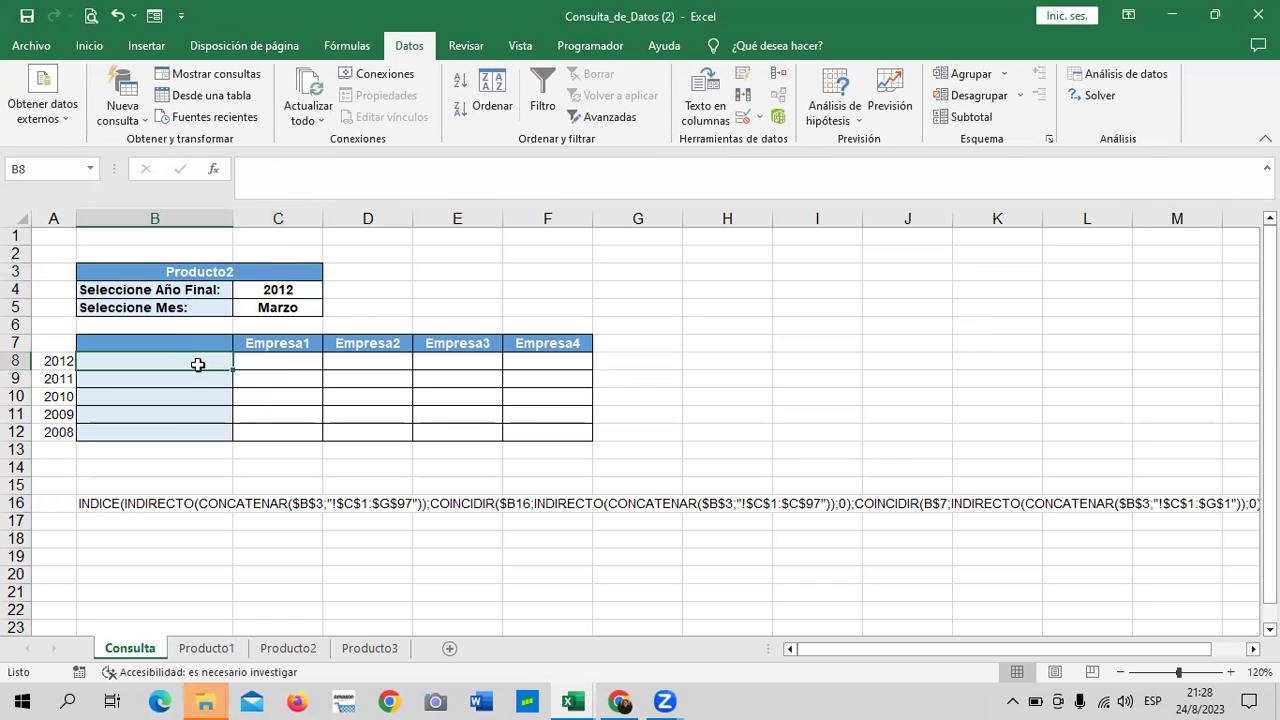
- In B8, type =CONCATENAR(IZQUIERDA($C$5;3);"_"; and begin the DERECHA function
type("=")
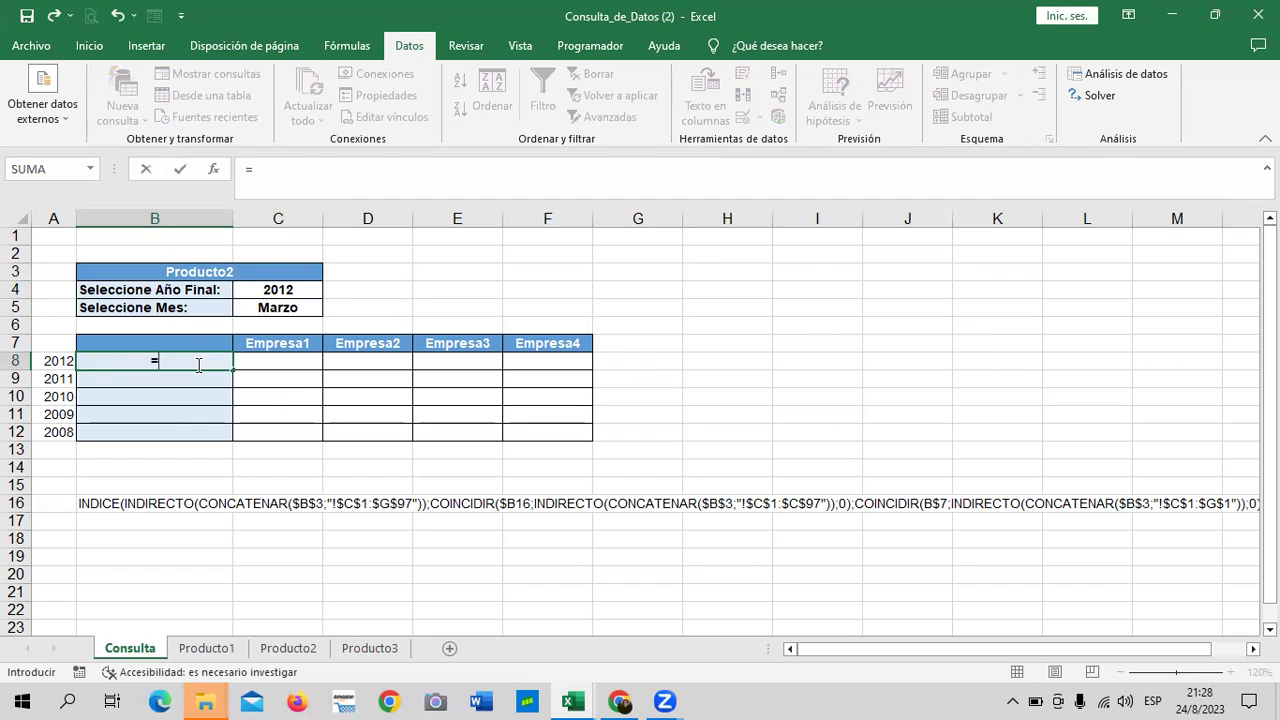
type("c")
type("onca")
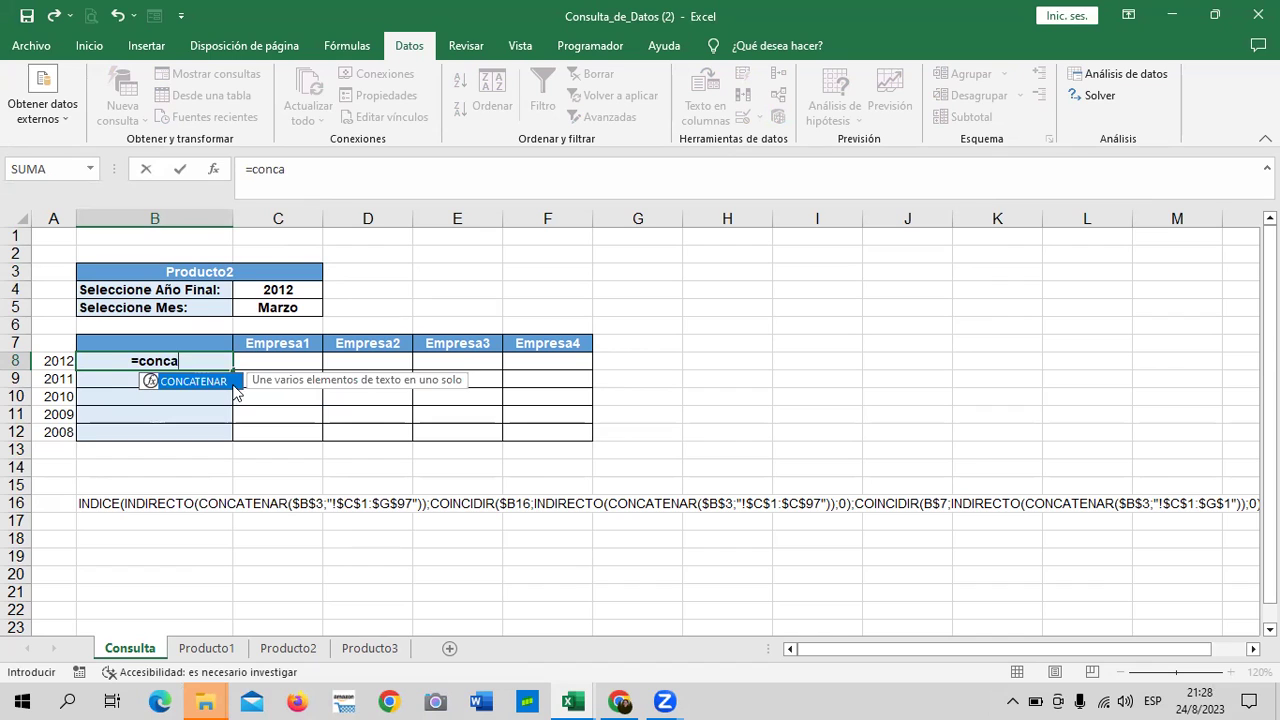
key("Tab")
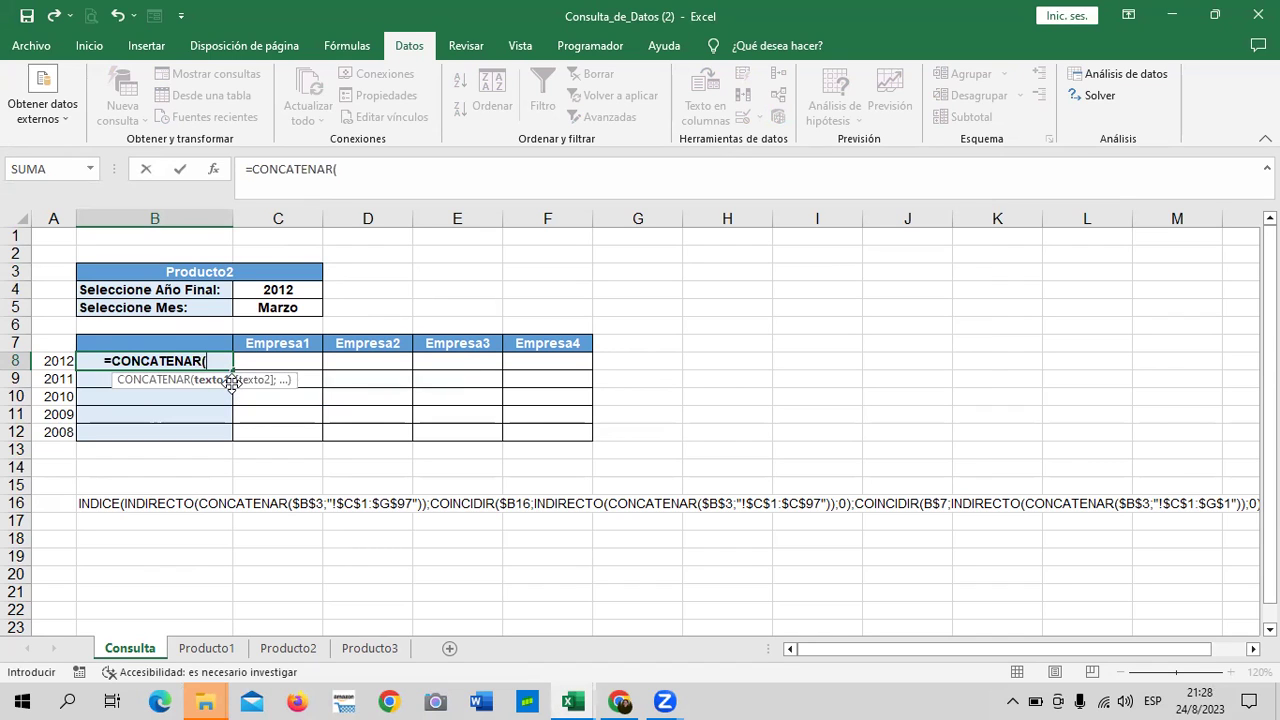
type("iz")
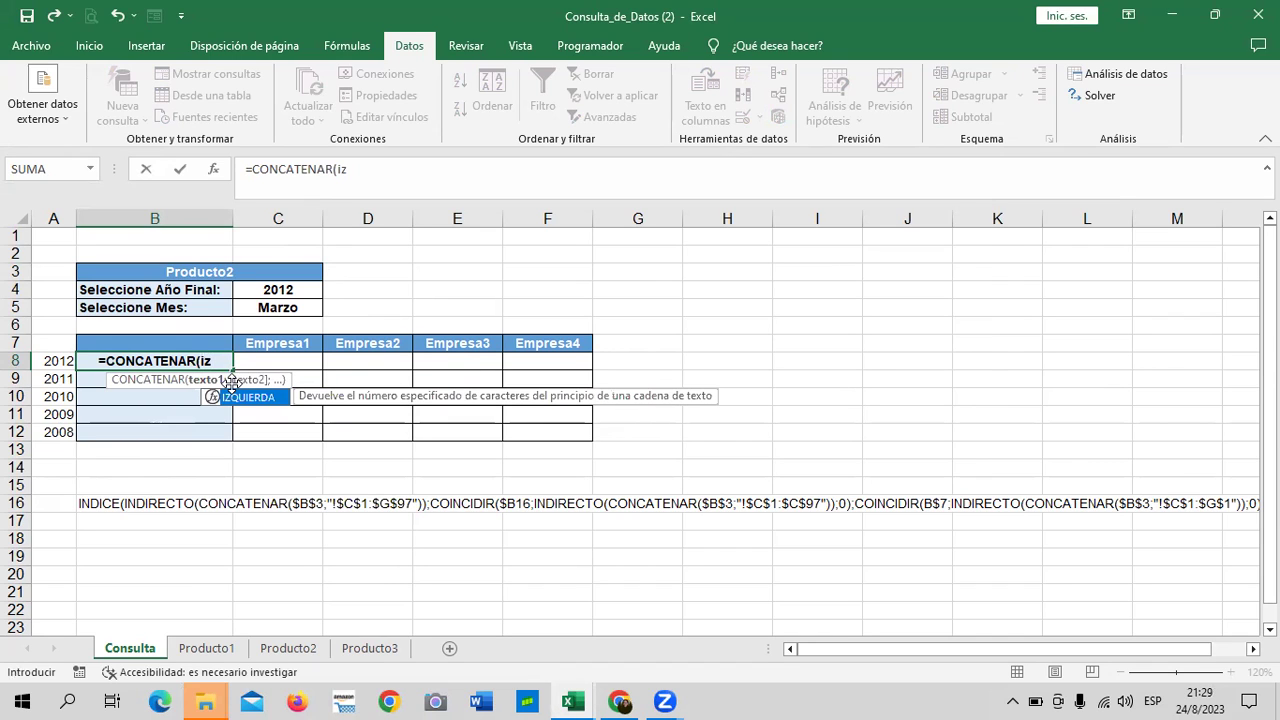
double_click(235, 397)
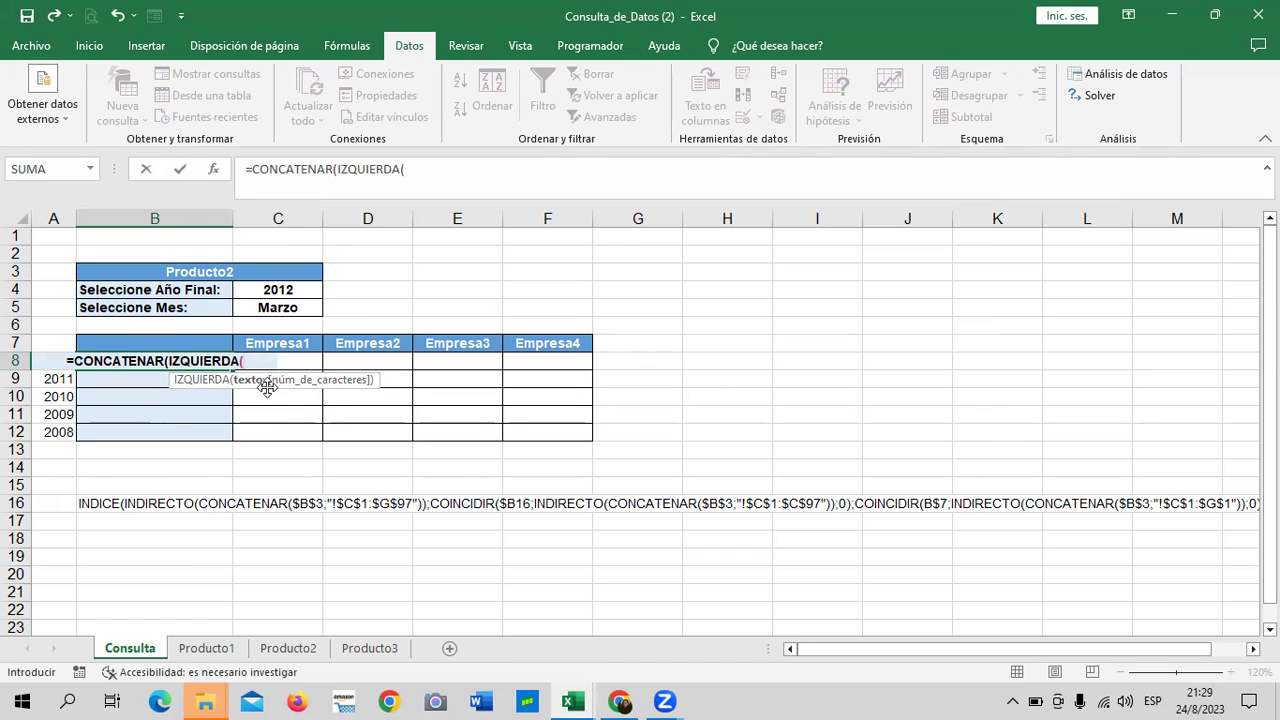
left_click(307, 308)
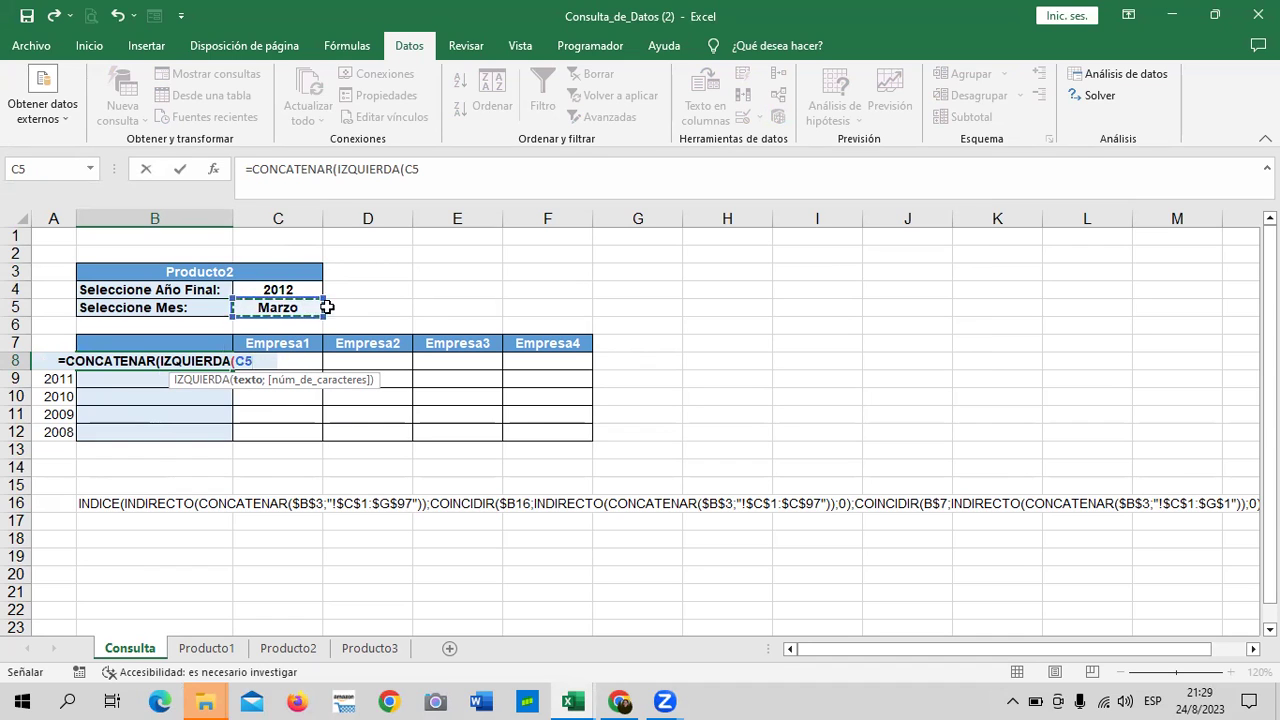
left_click(241, 361)
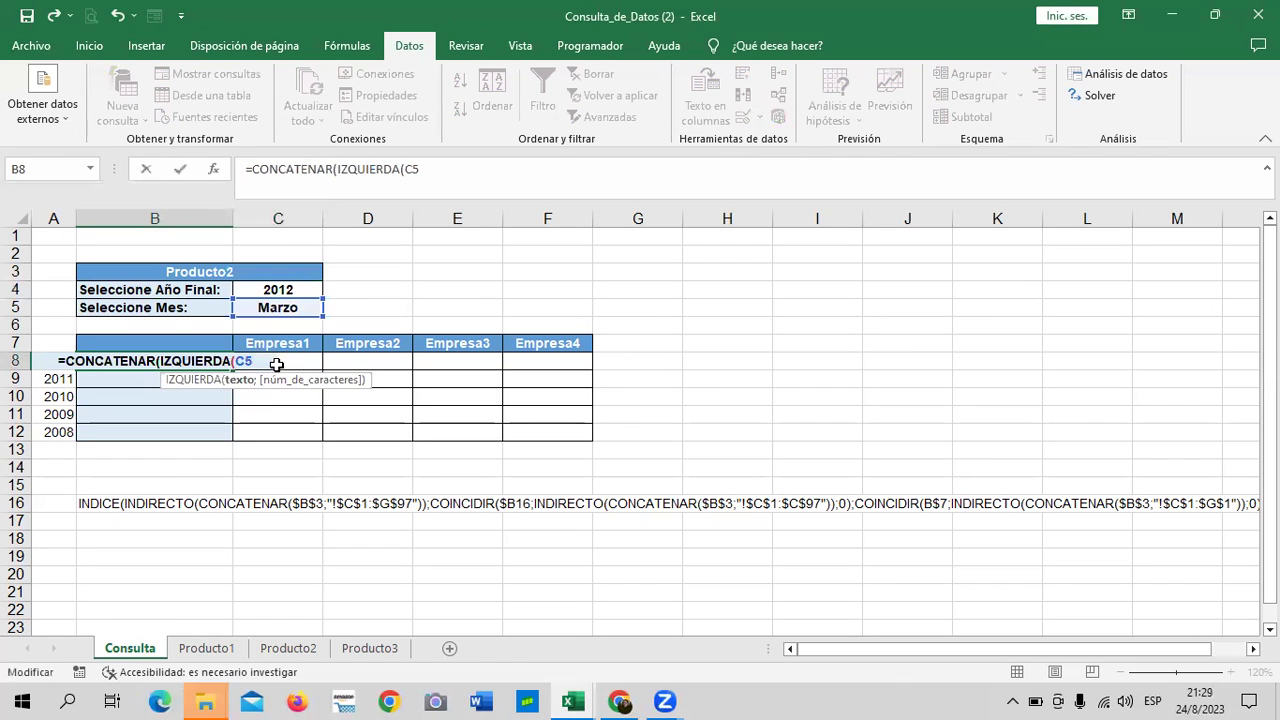
type("$C")
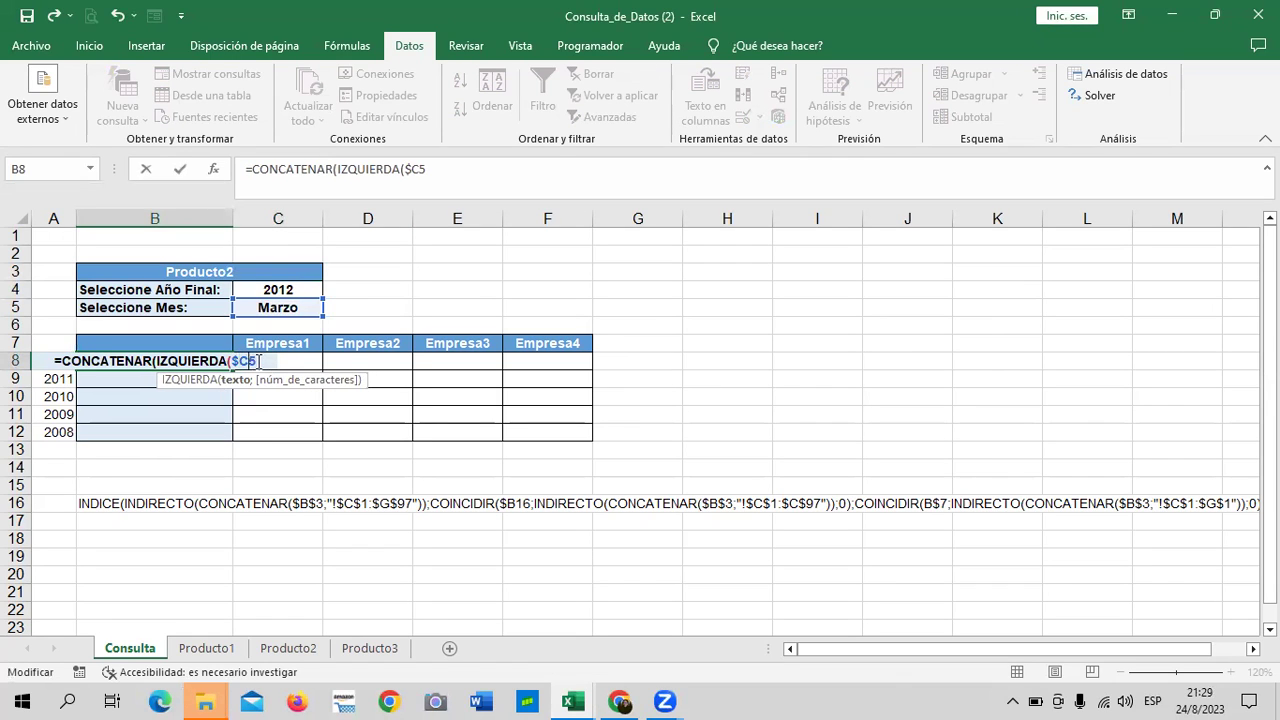
type("$5")
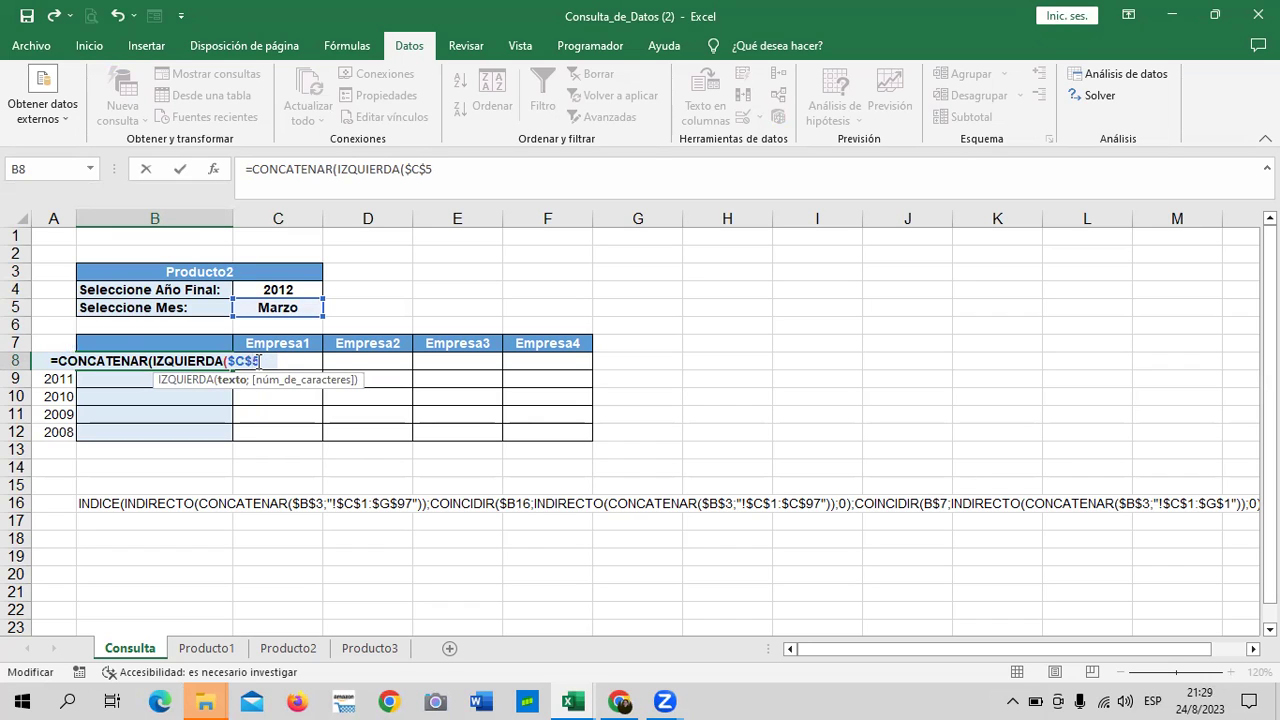
type(";")
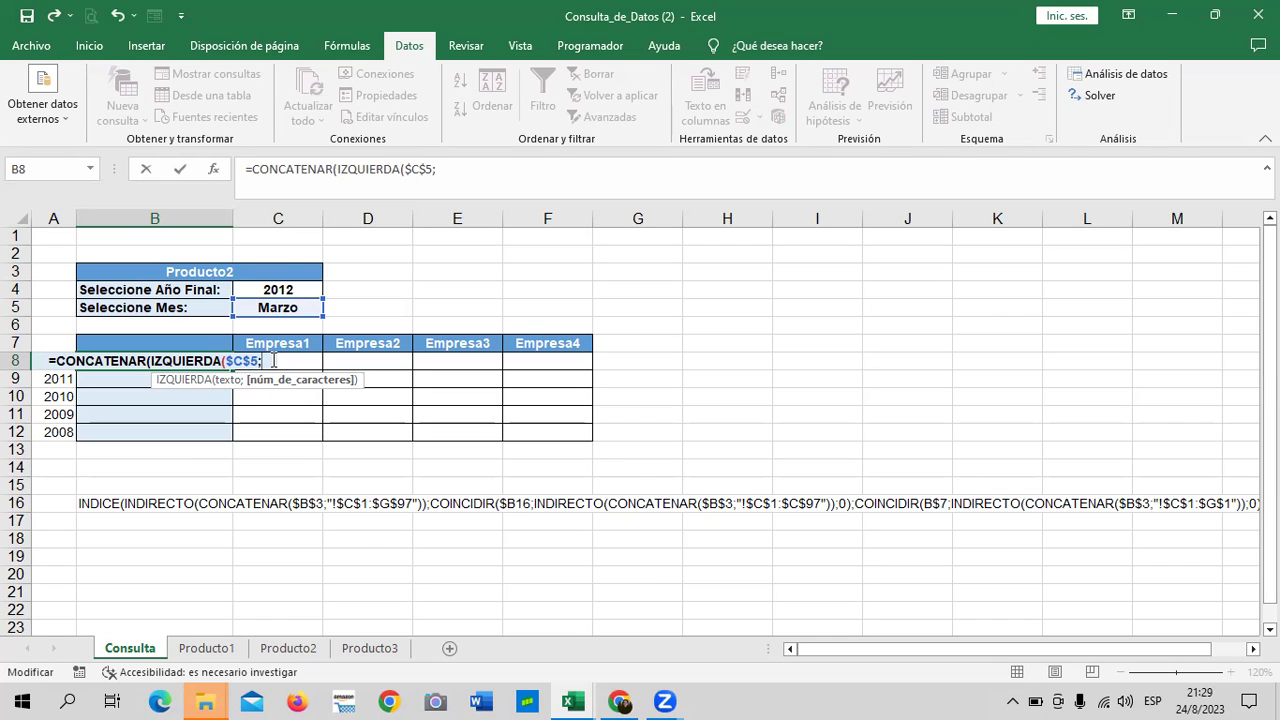
type("3")
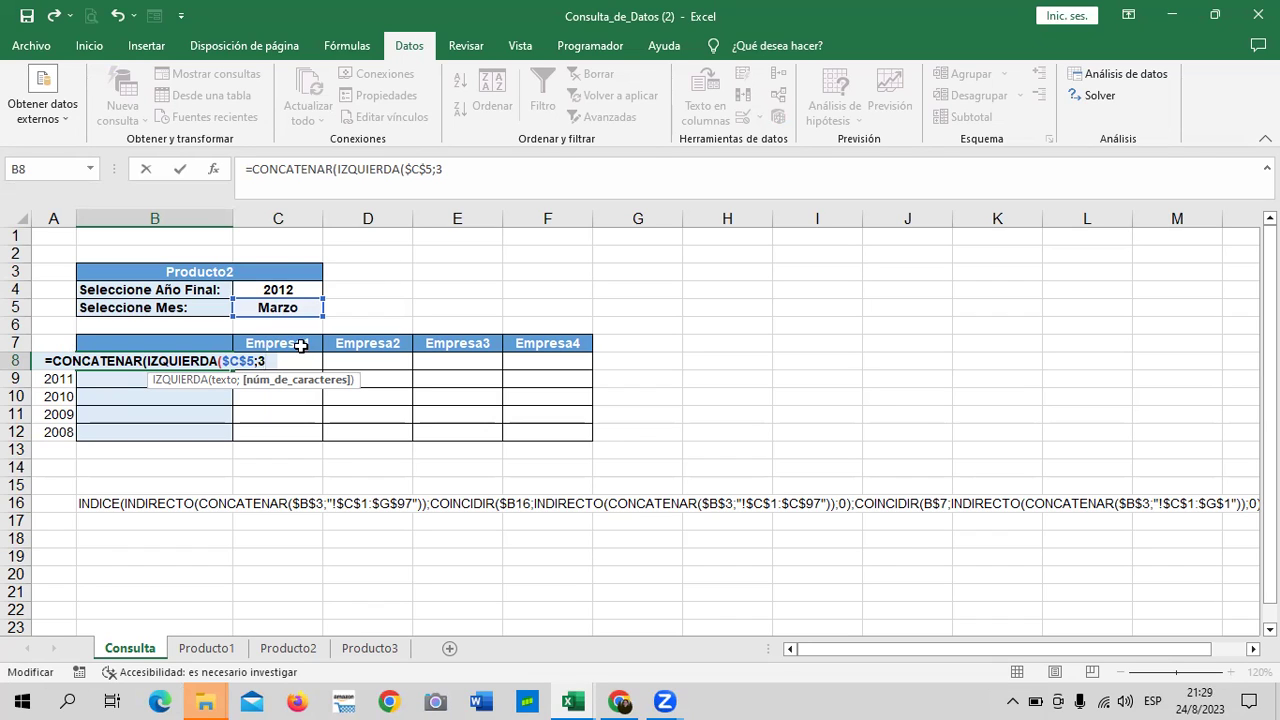
type(")")
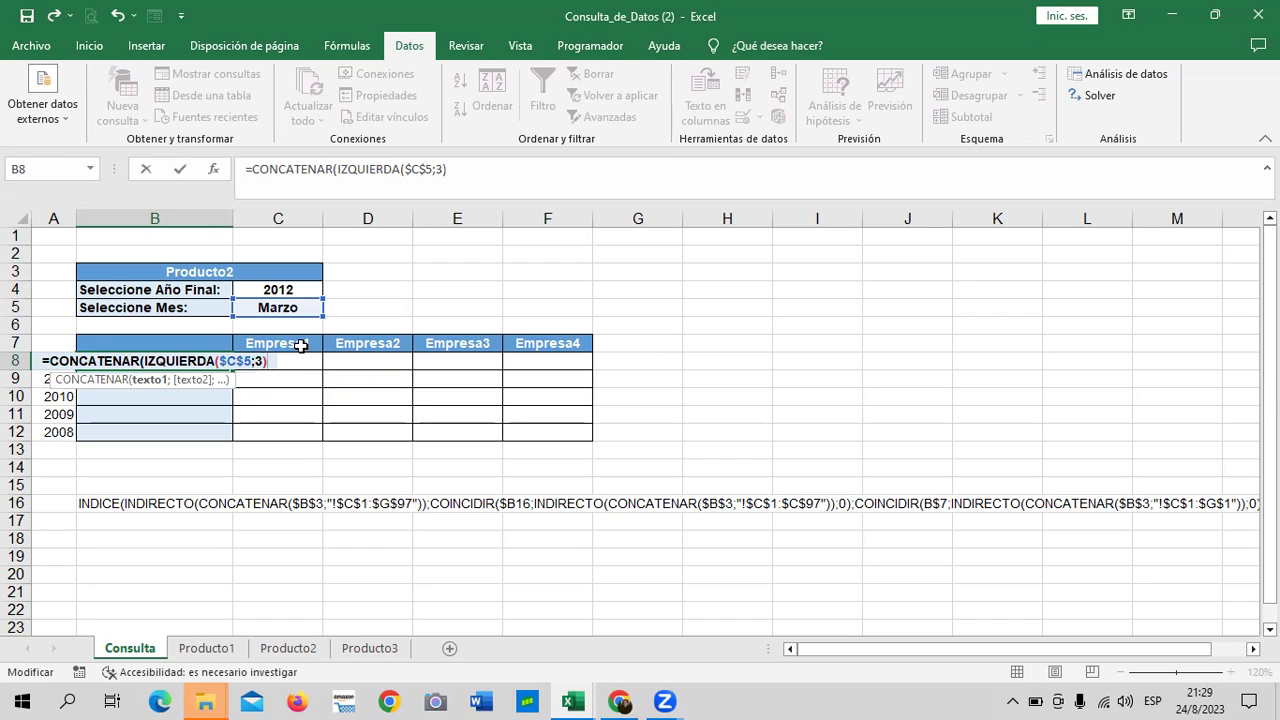
type(";\"")
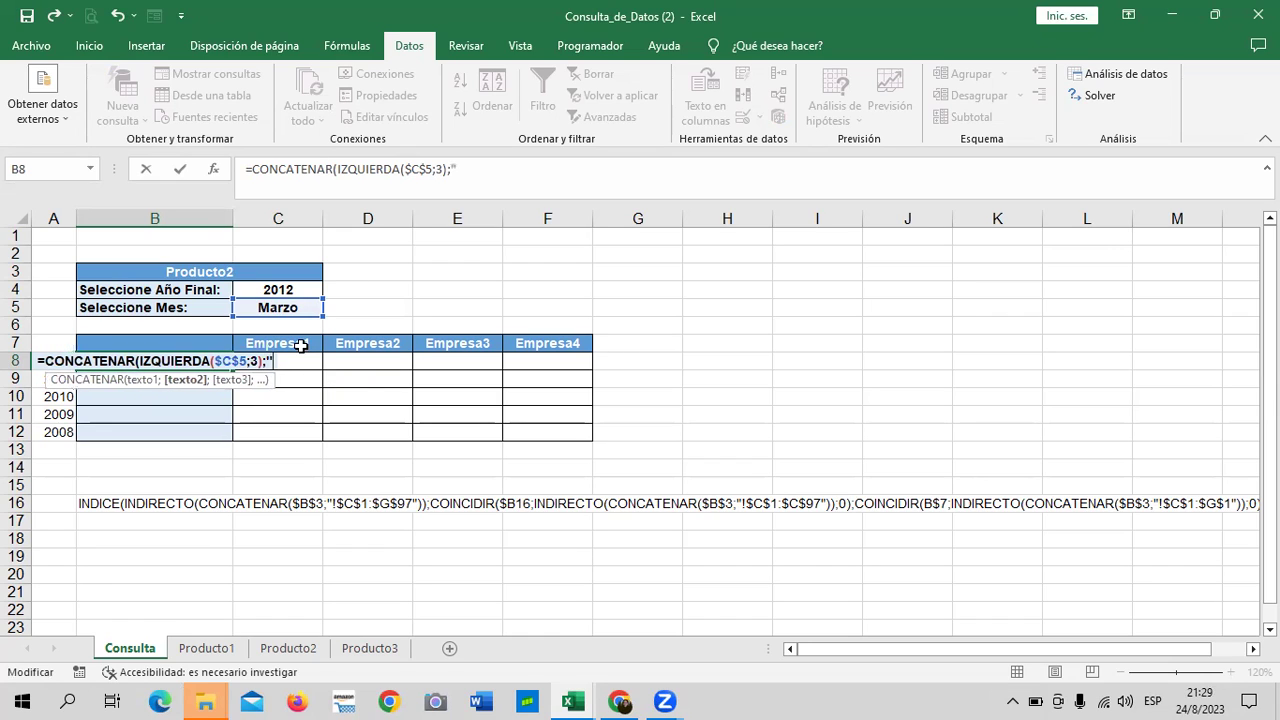
type("_\"")
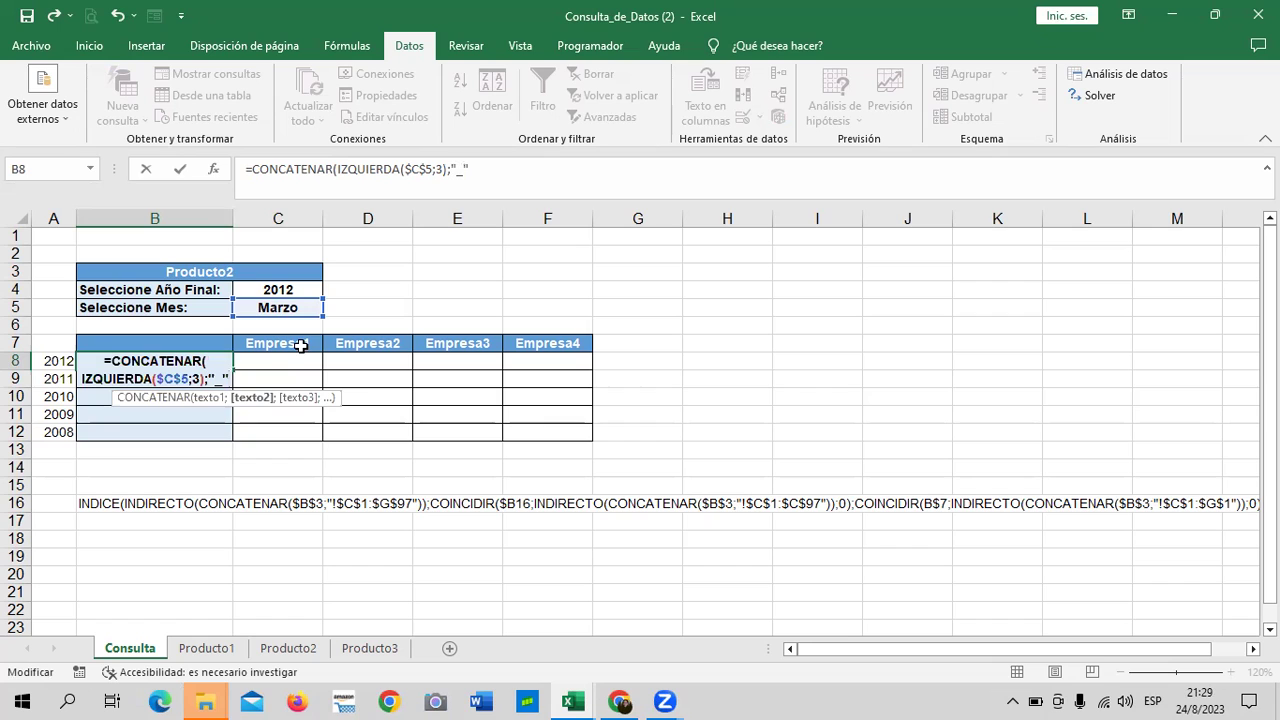
type(";")
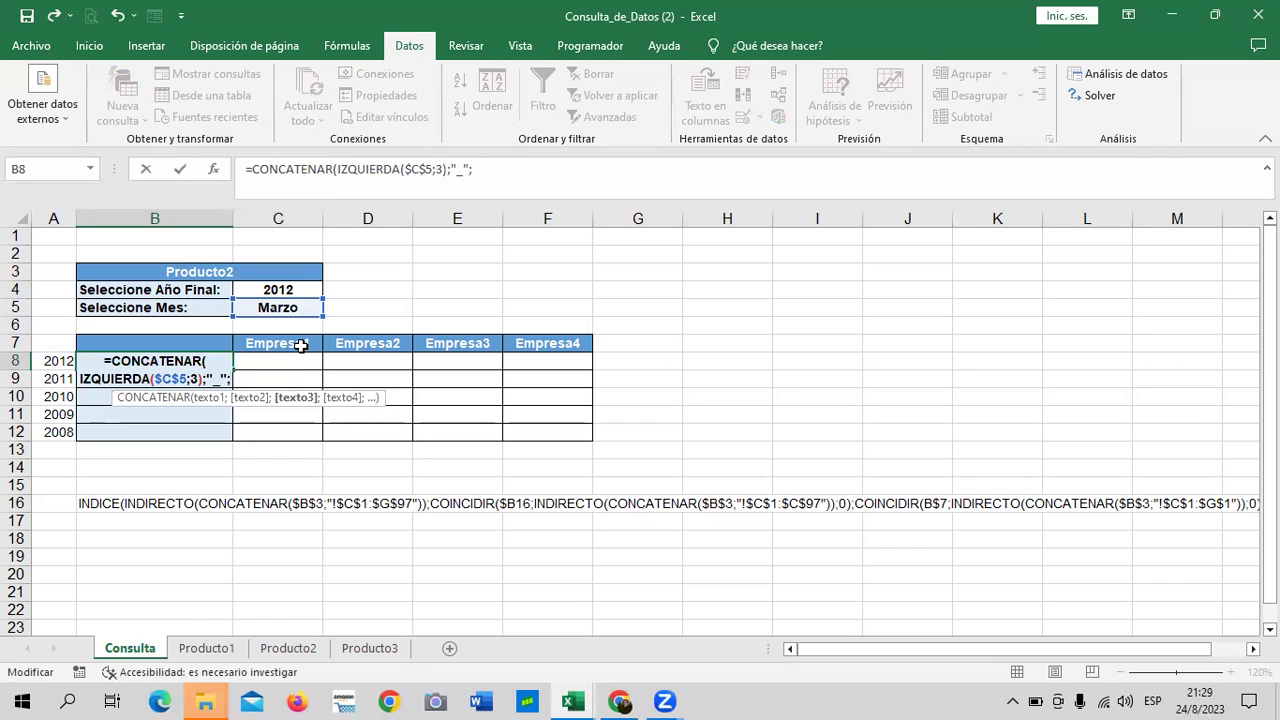
type("dre")
- Finish B8's formula with DERECHA(A8;2) so it appends the year's last two digits, giving Mar_12
key("BackSpace")
key("BackSpace")
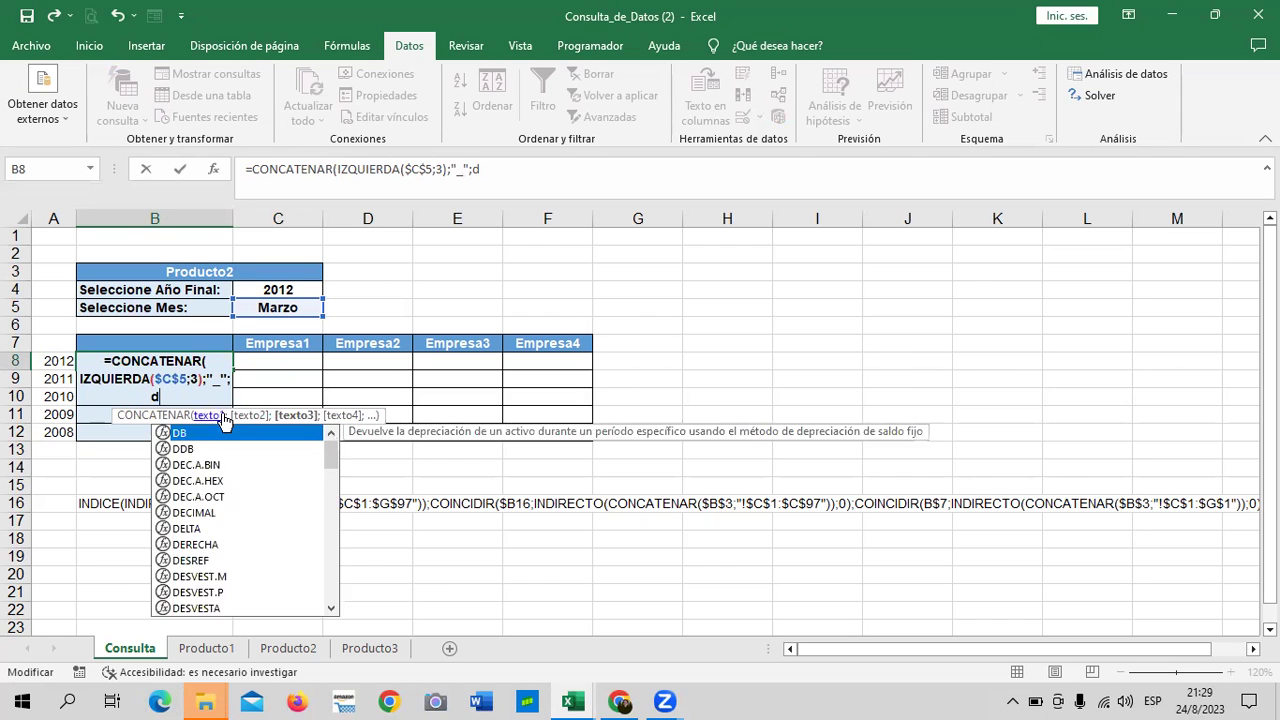
type("ere")
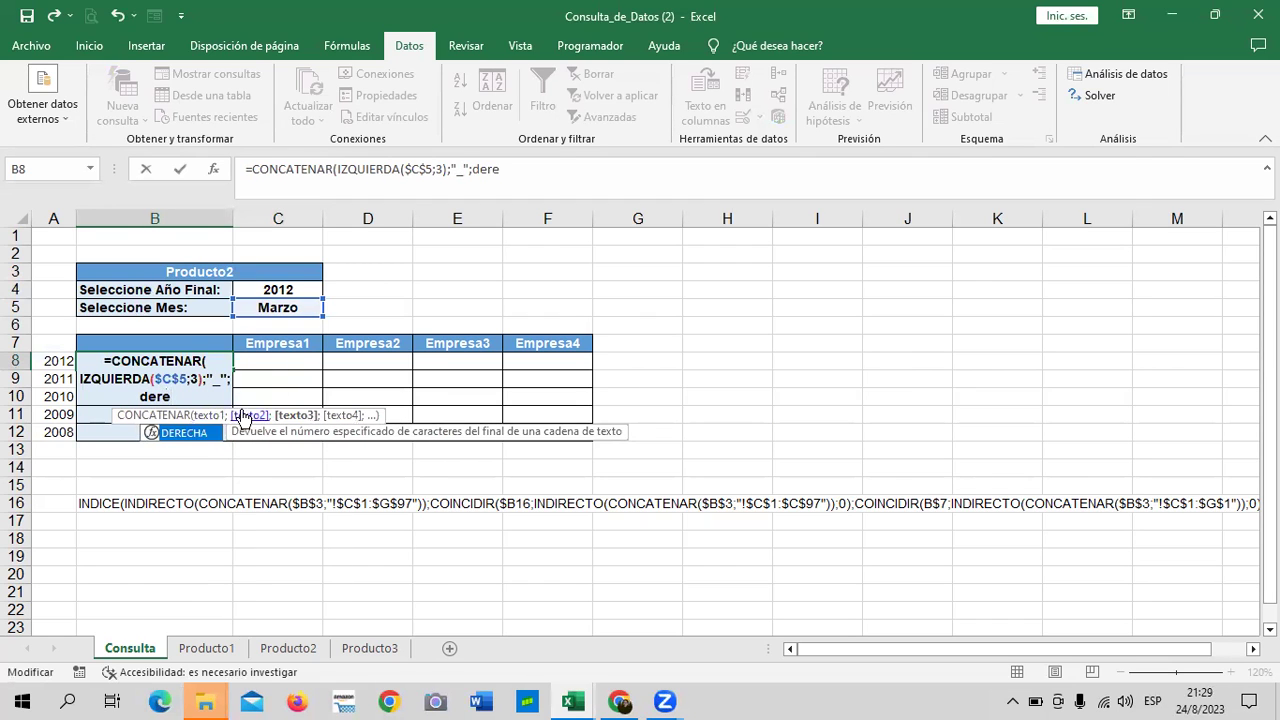
double_click(200, 431)
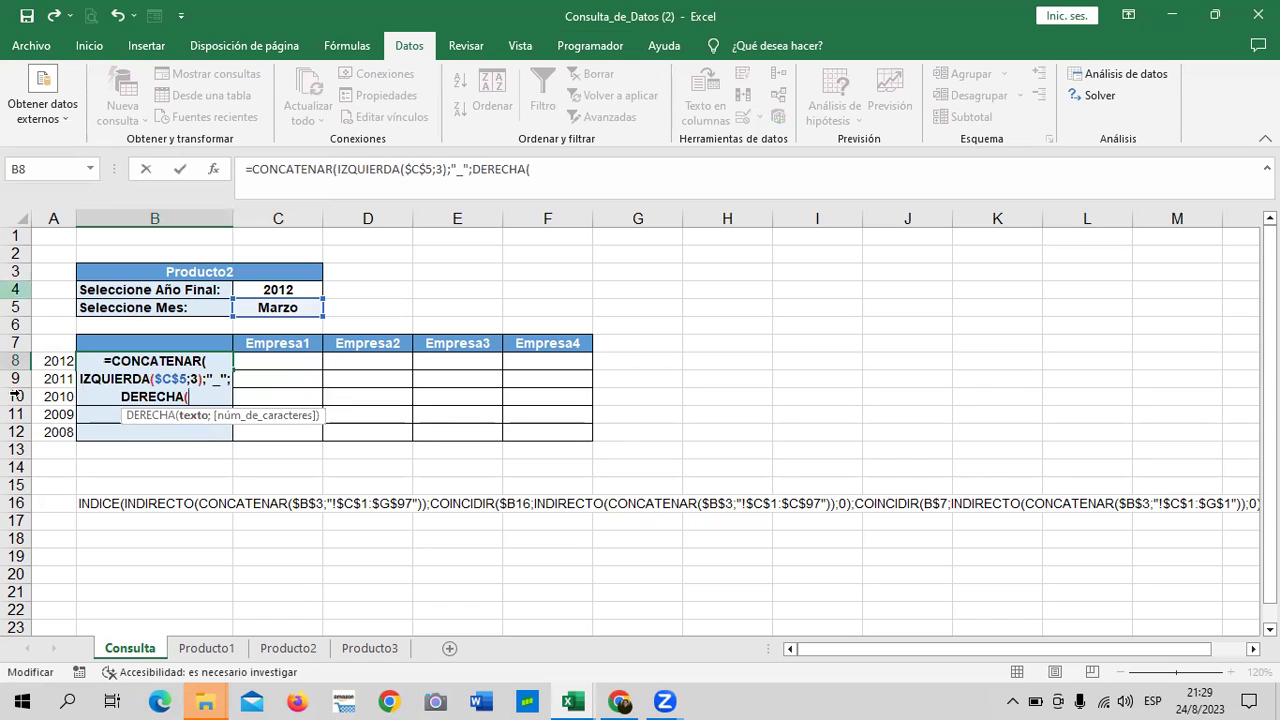
left_click(50, 362)
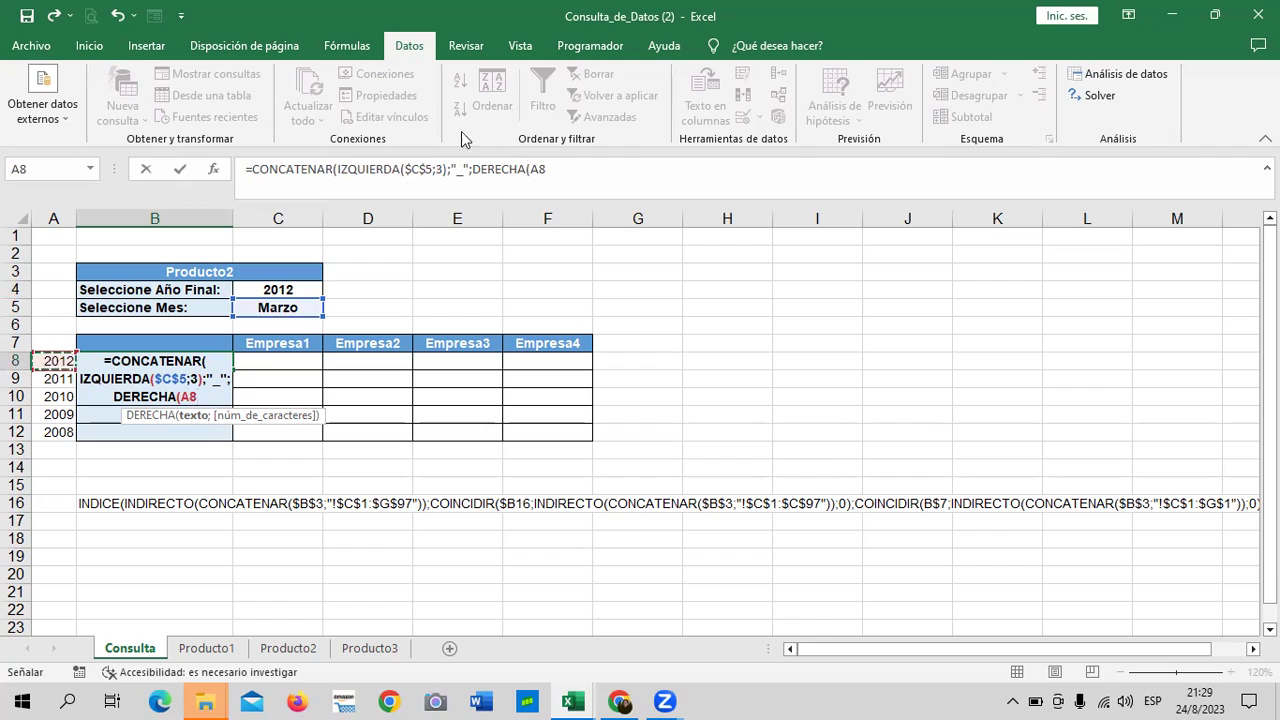
left_click(535, 168)
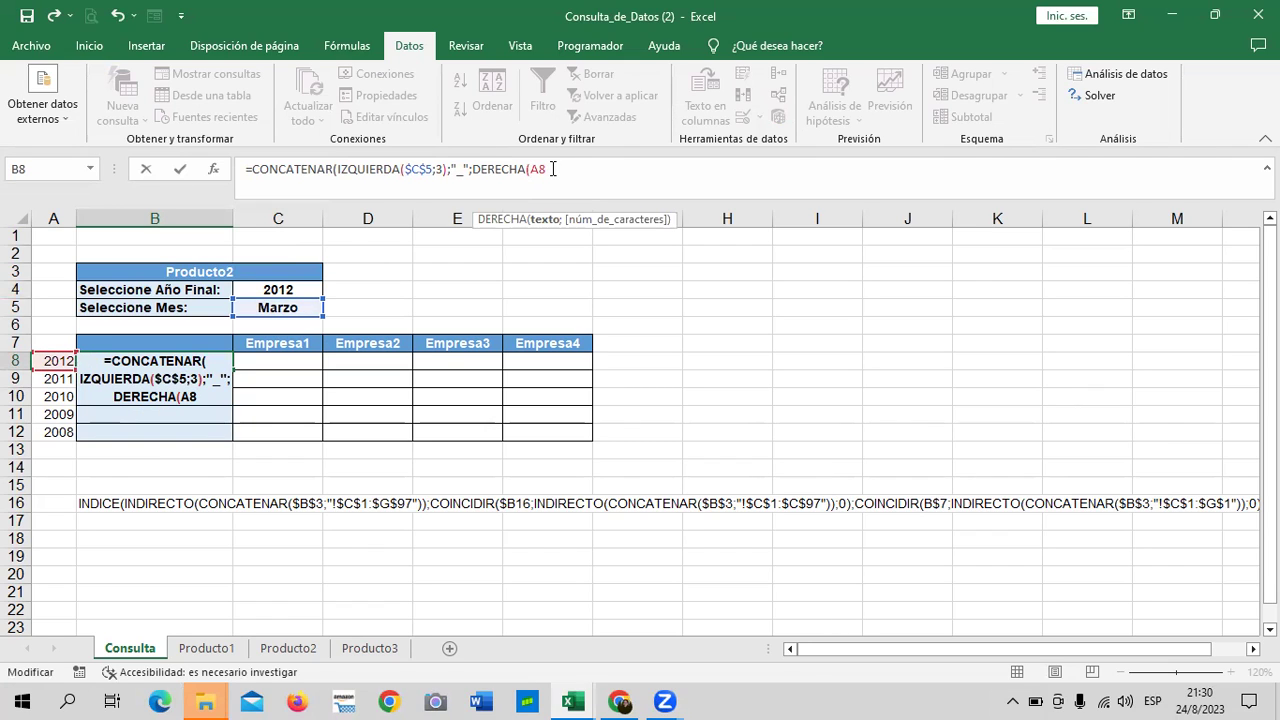
type("$C")
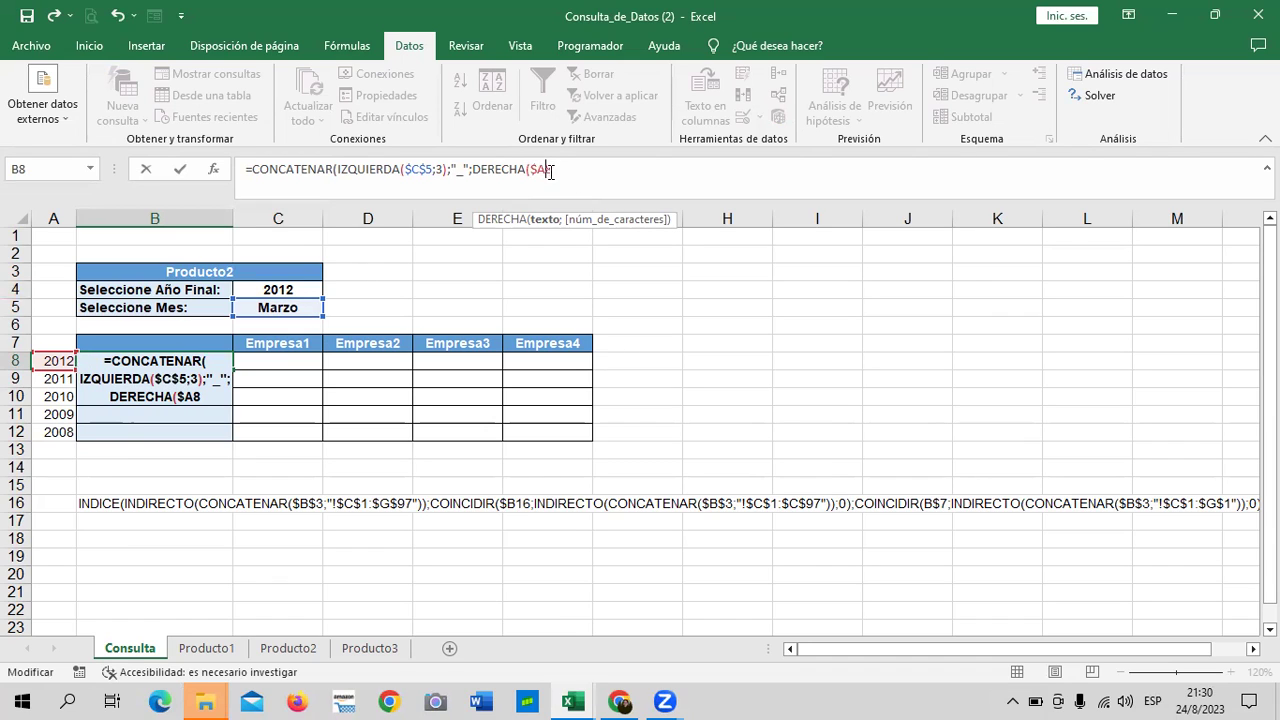
type("$")
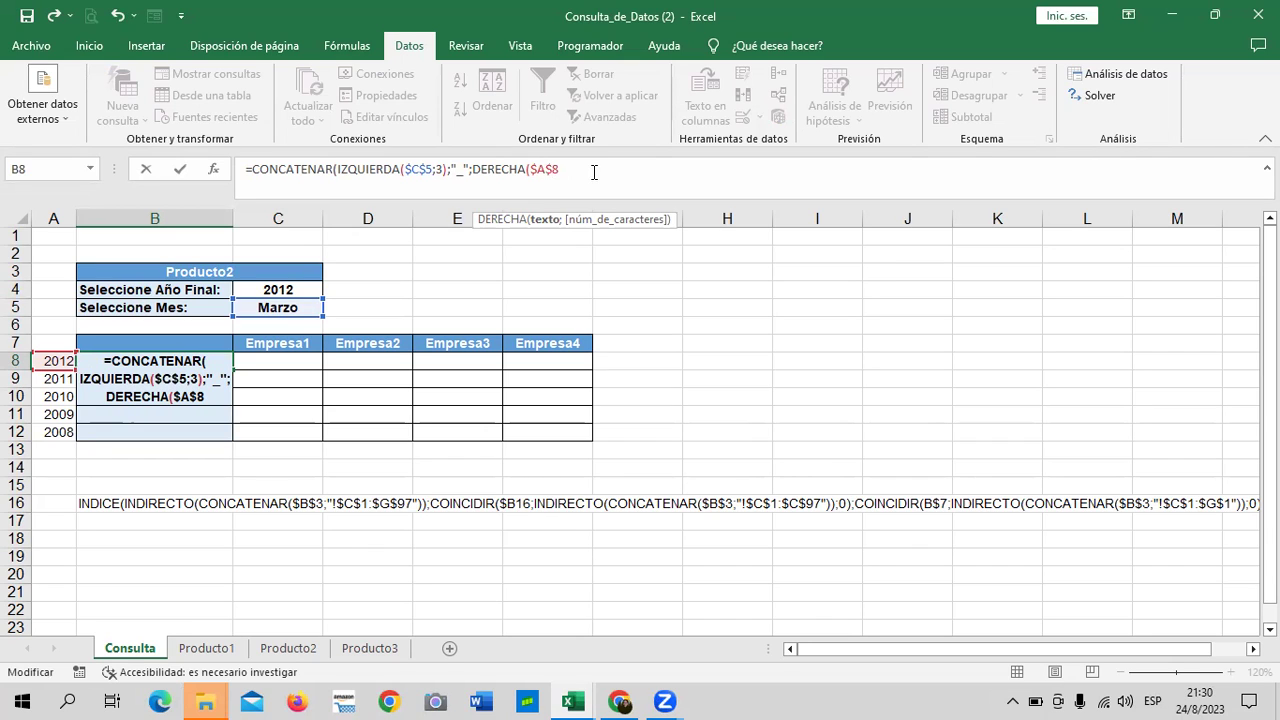
key("BackSpace")
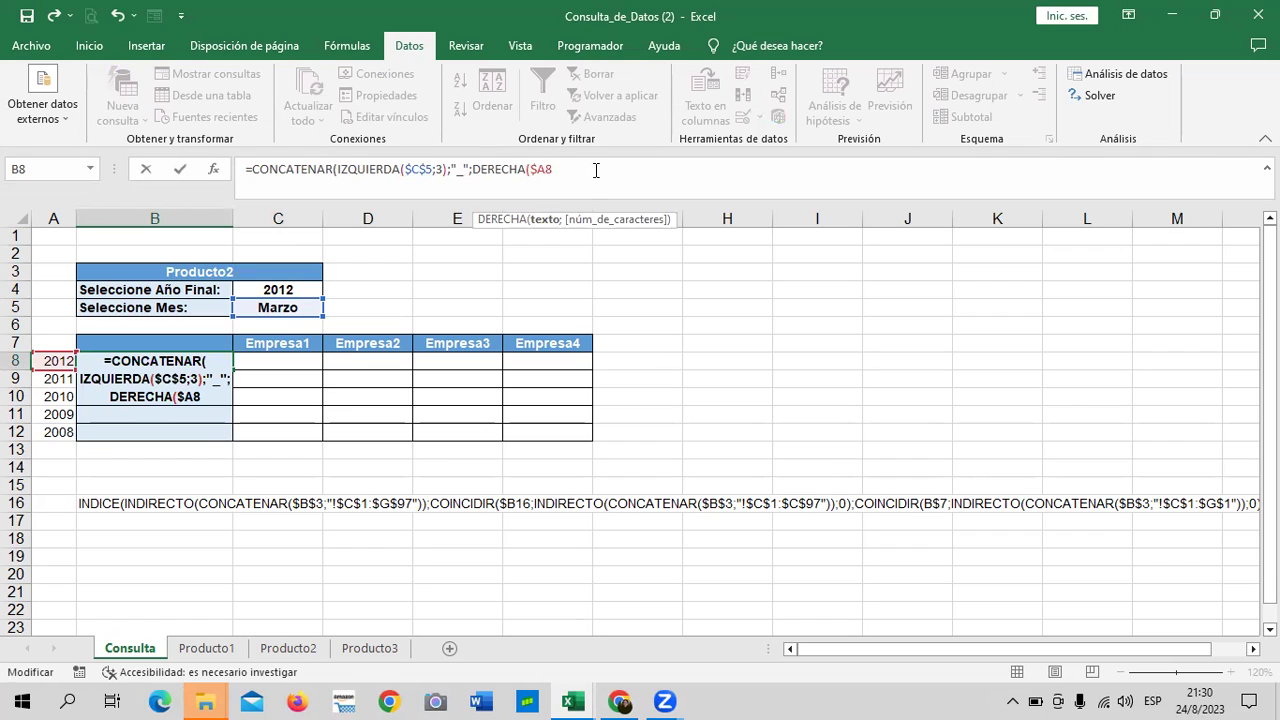
key("BackSpace")
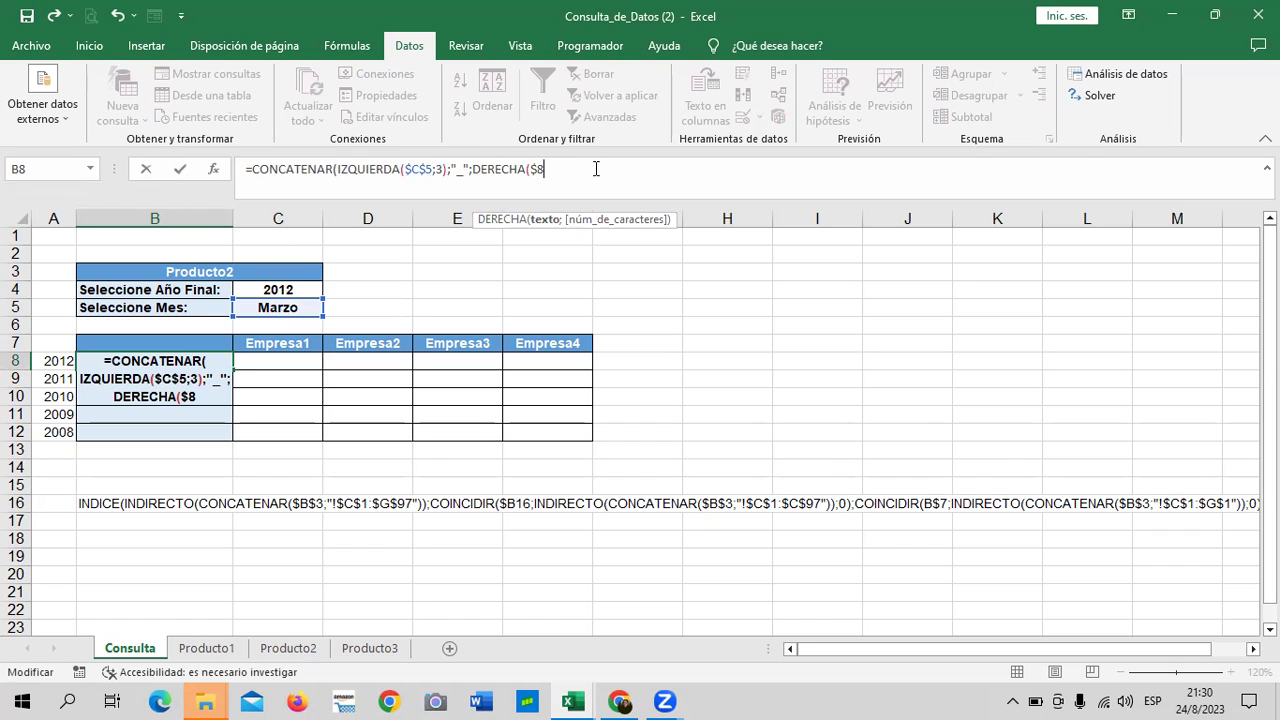
key("BackSpace")
key("BackSpace")
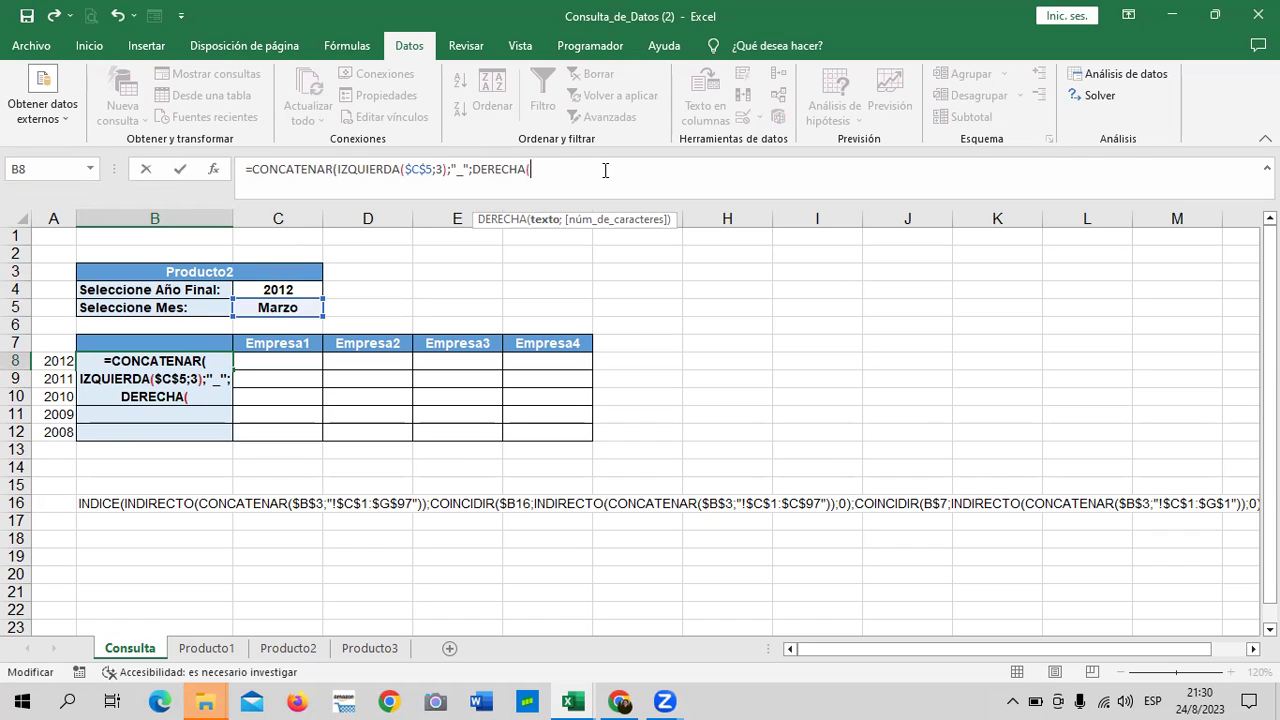
left_click(57, 362)
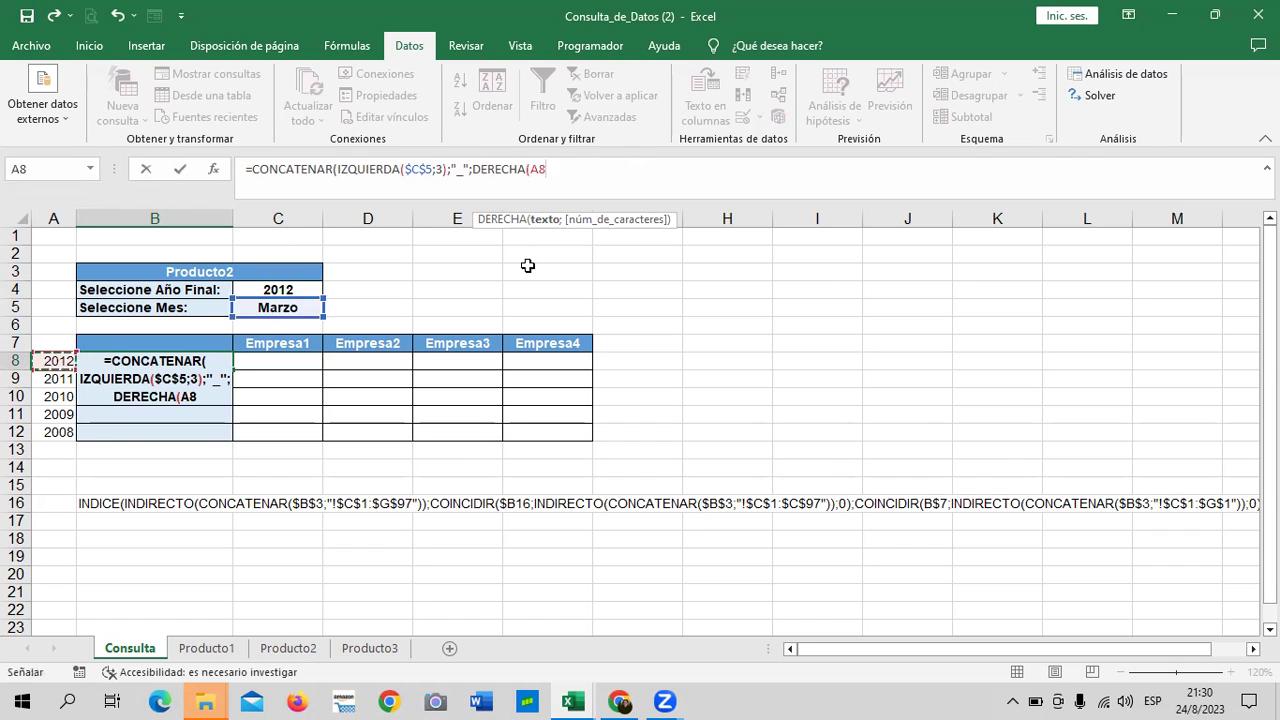
type(";")
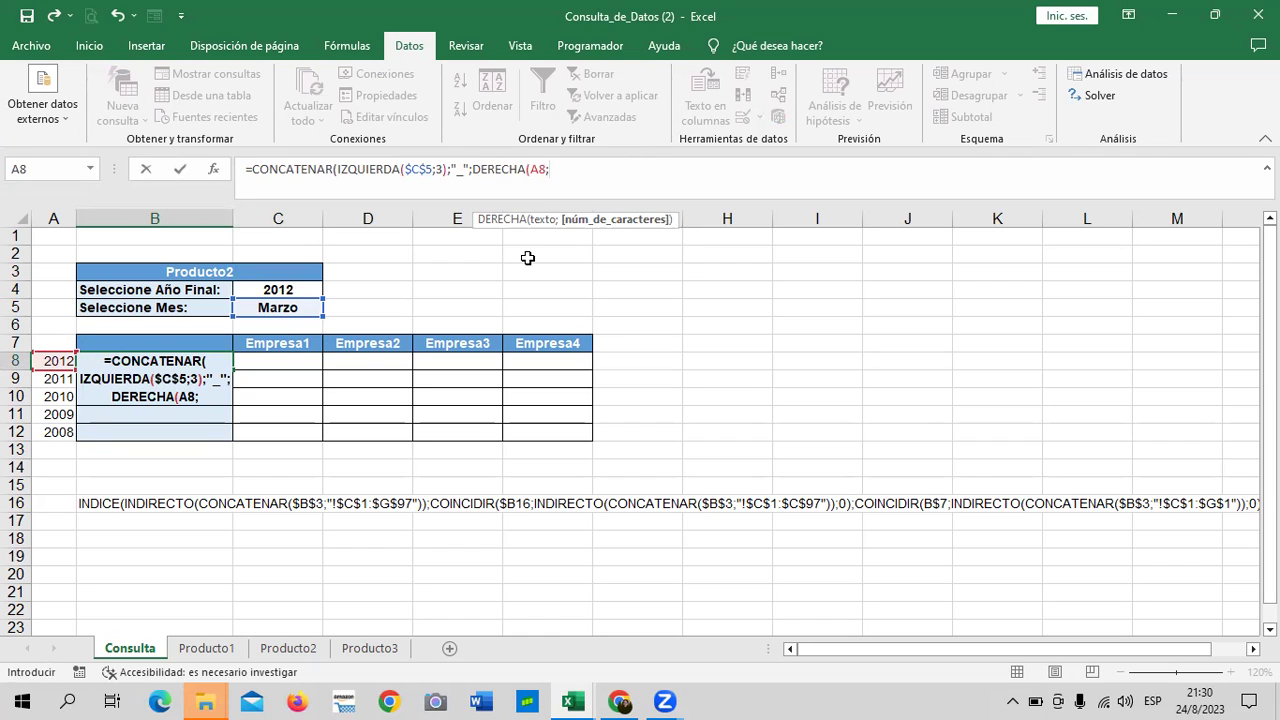
type("2")
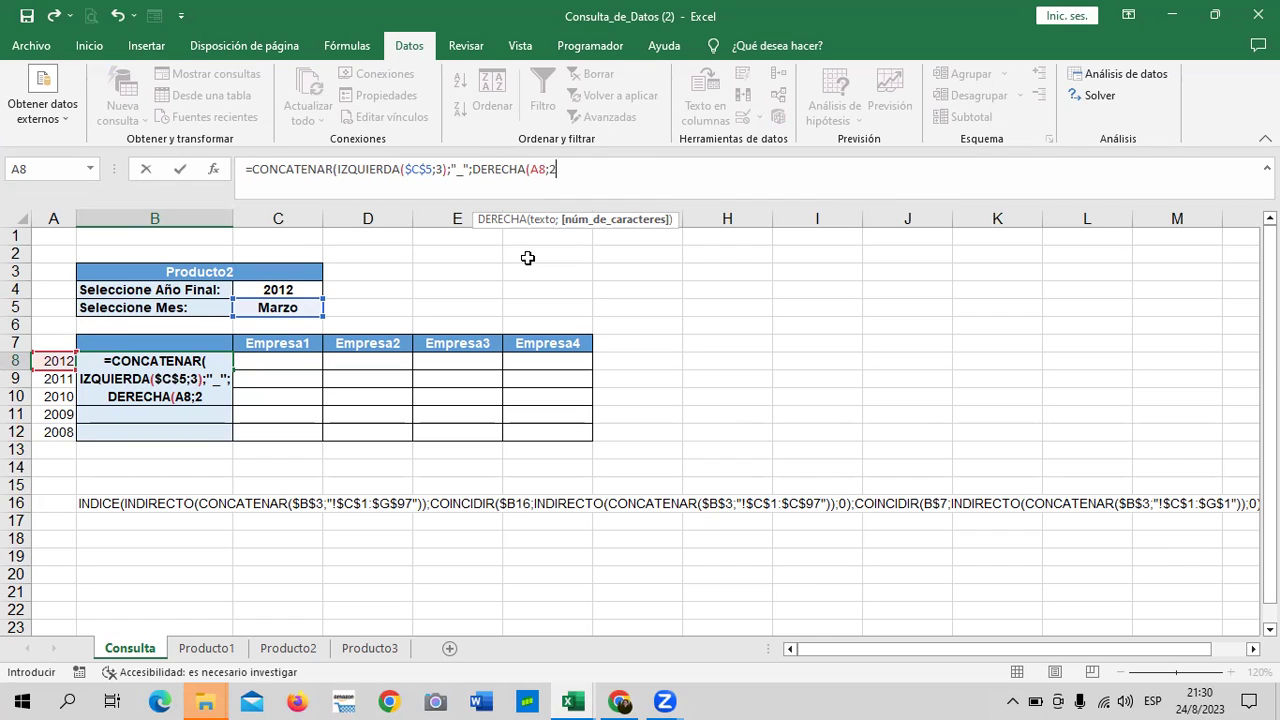
type("))")
key("Return")
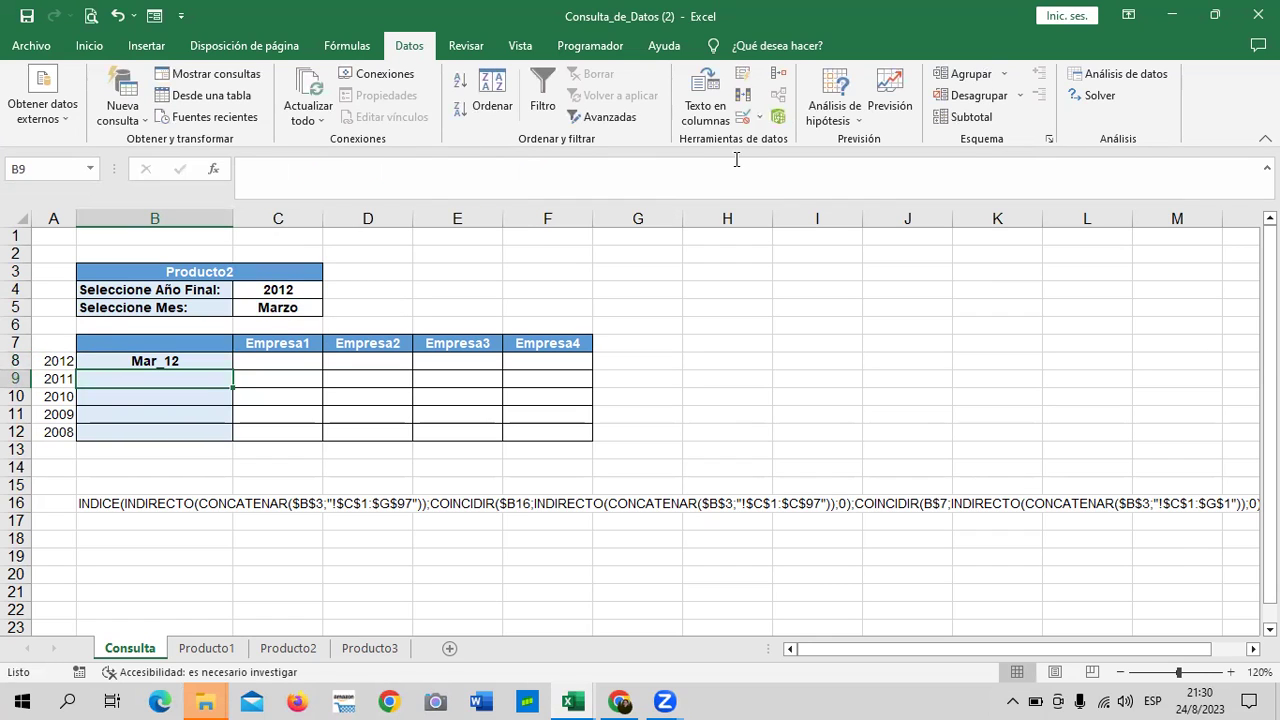
left_click(186, 361)
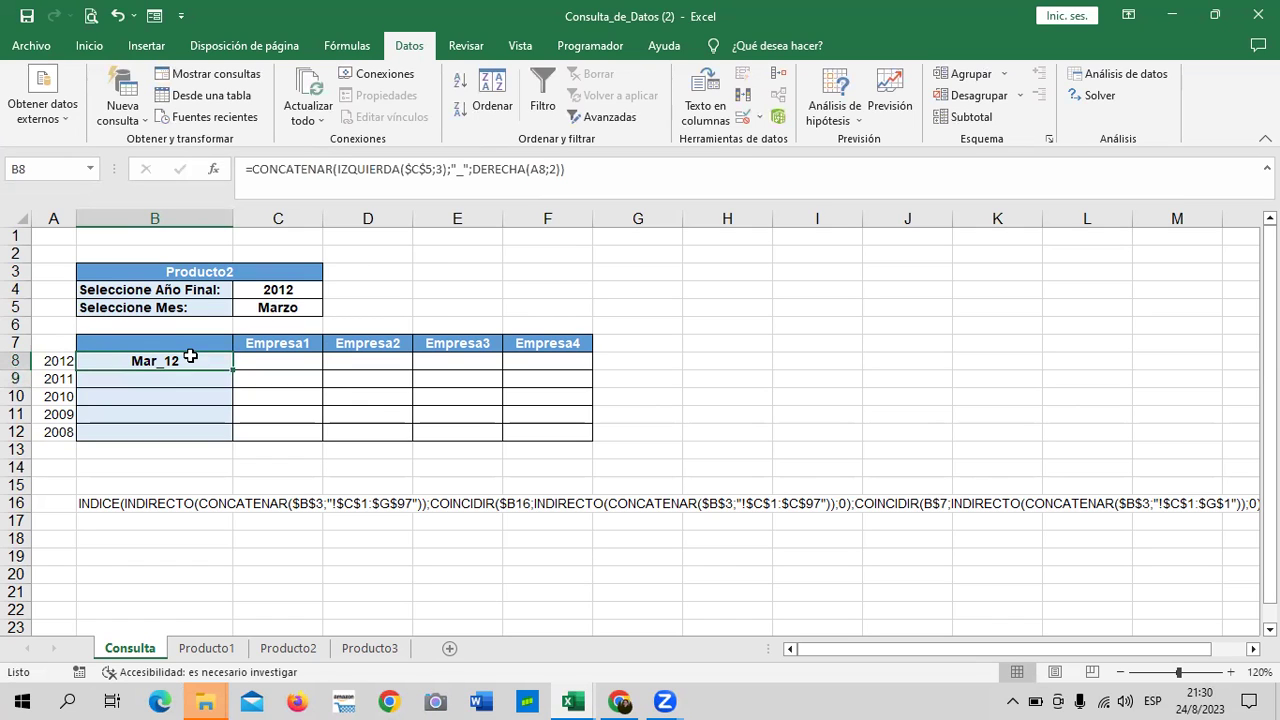
left_click_drag(232, 369, 240, 432)
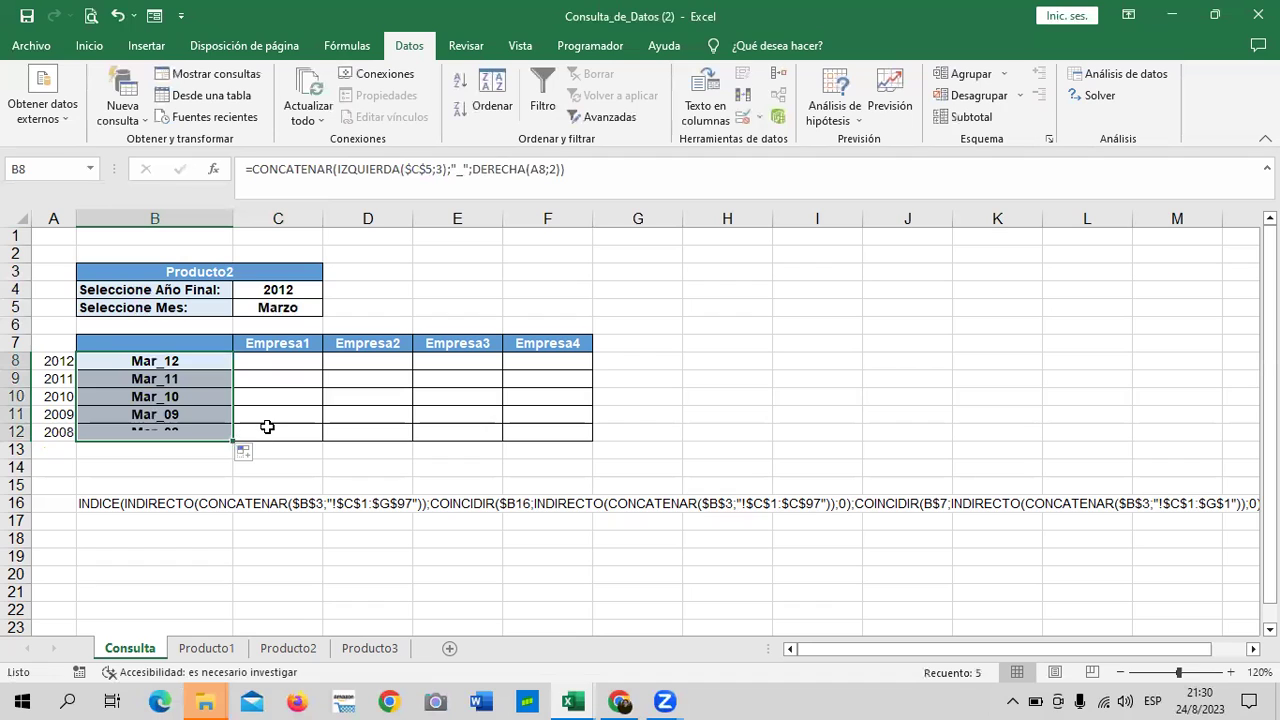
left_click(196, 431)
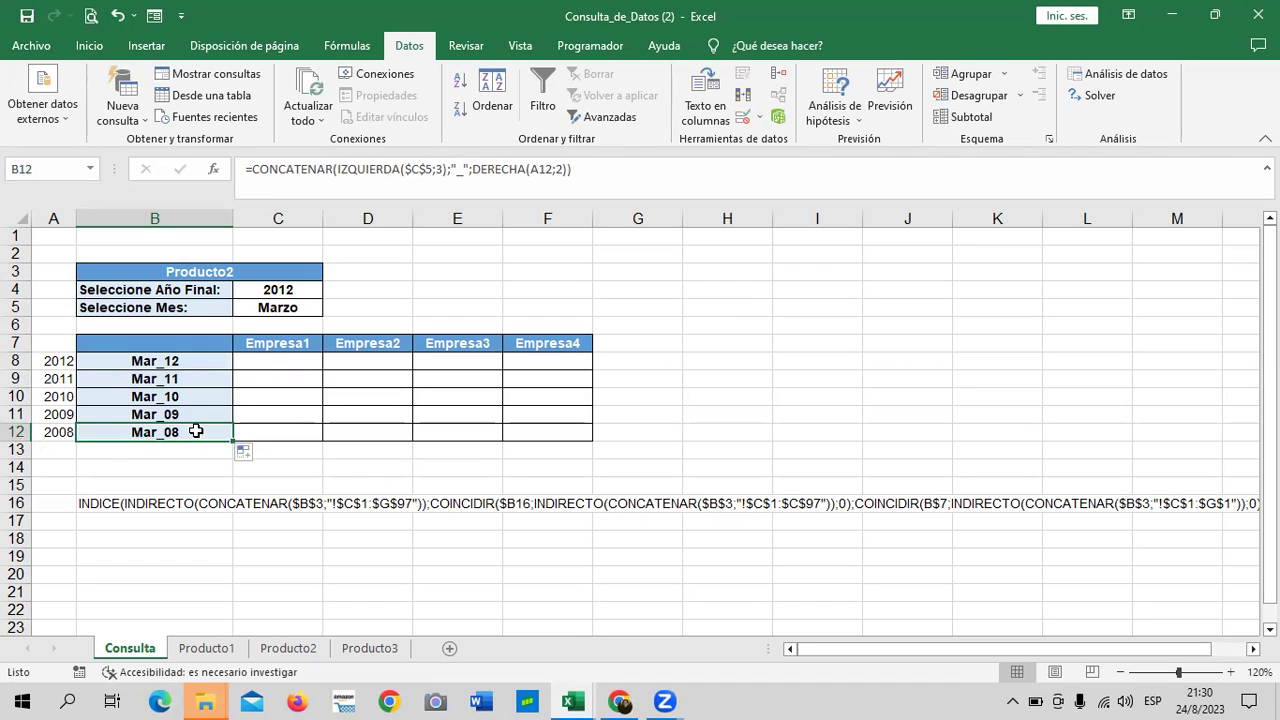
left_click(302, 305)
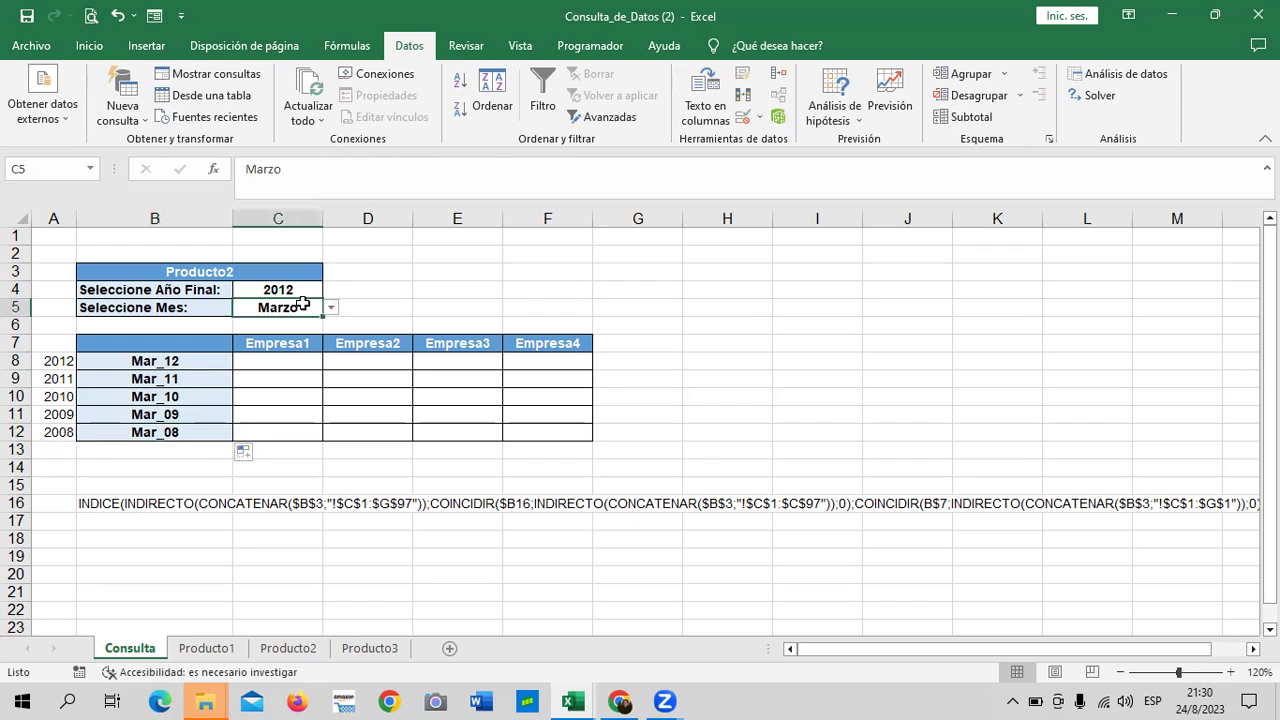
left_click(315, 290)
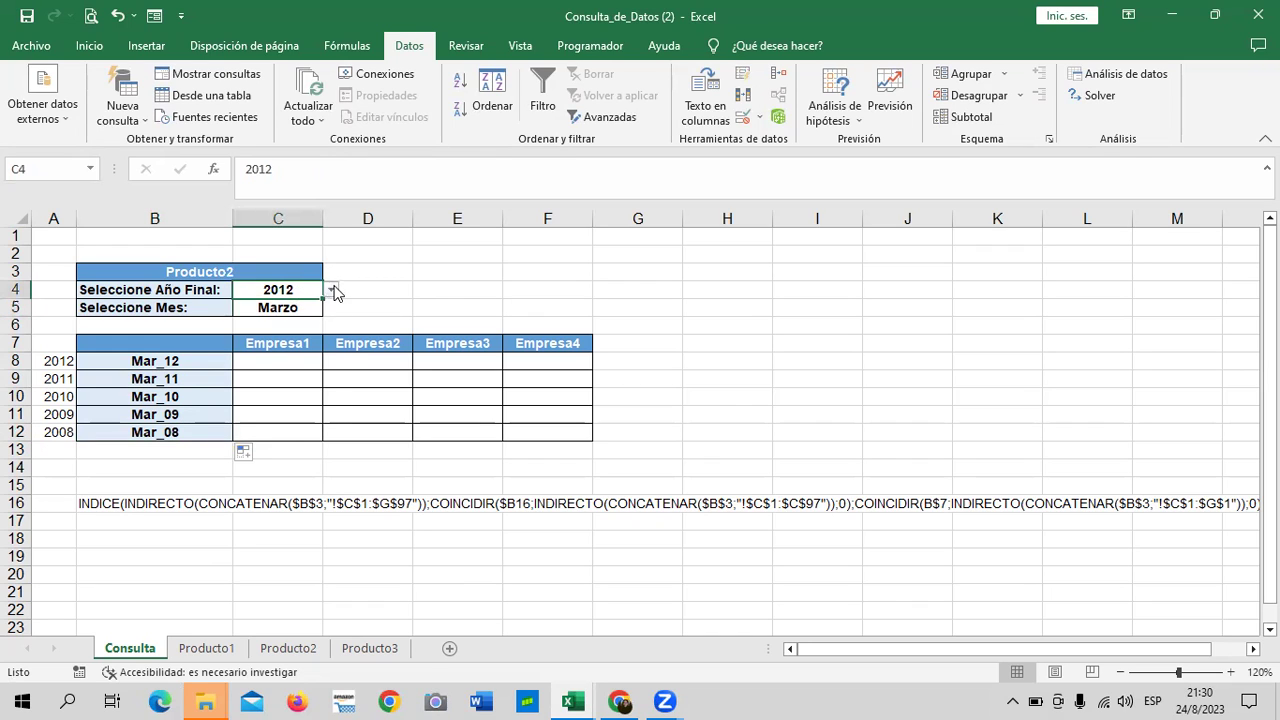
left_click(331, 289)
left_click(270, 412)
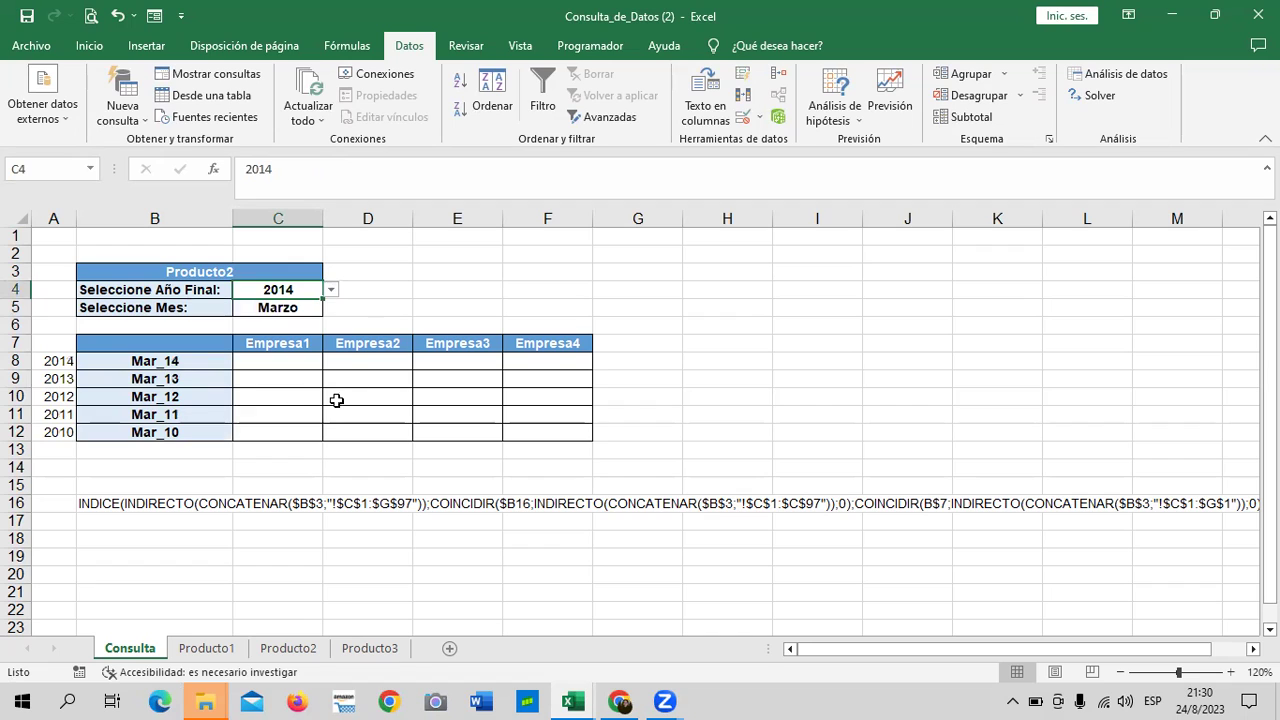
left_click(289, 310)
left_click(331, 308)
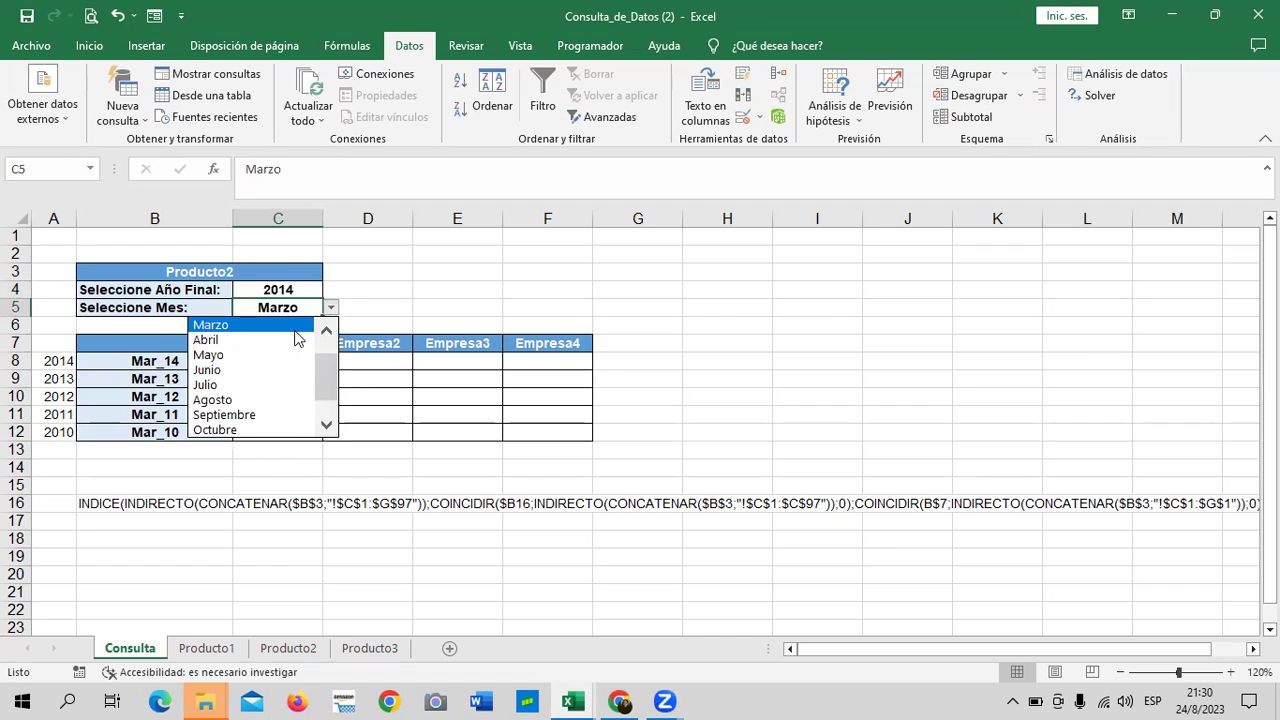
left_click(286, 342)
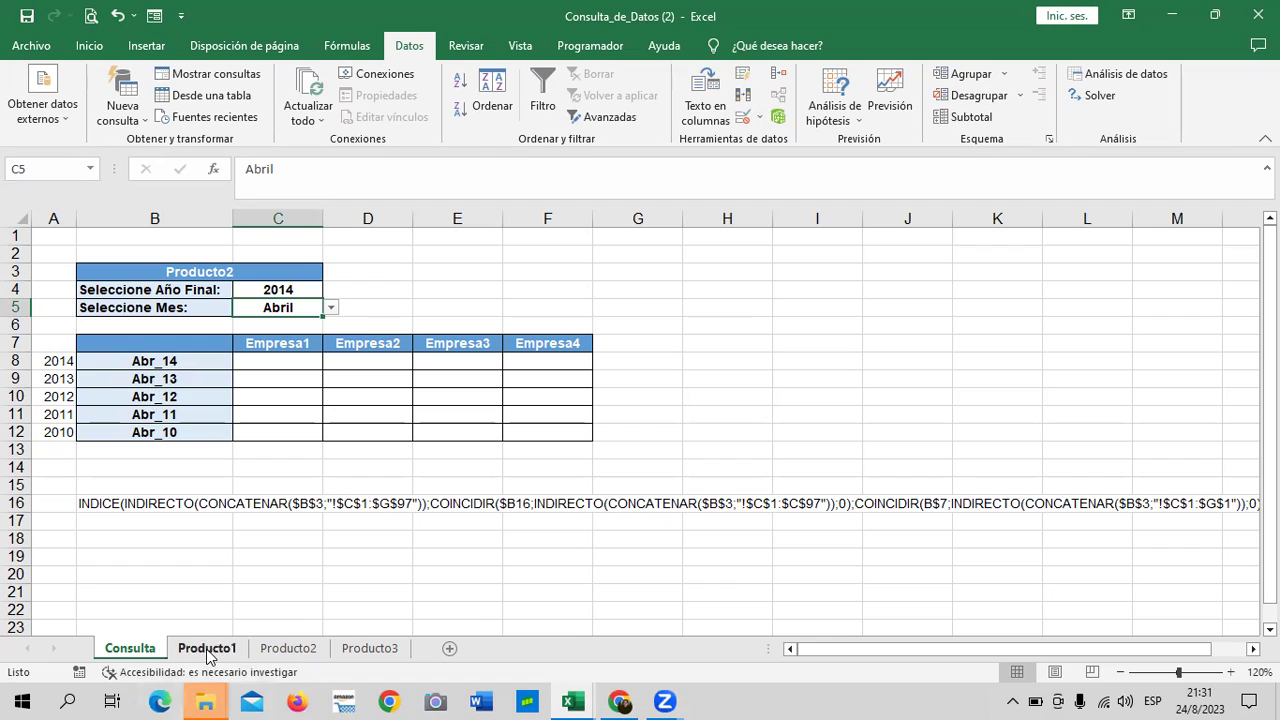
left_click(192, 363)
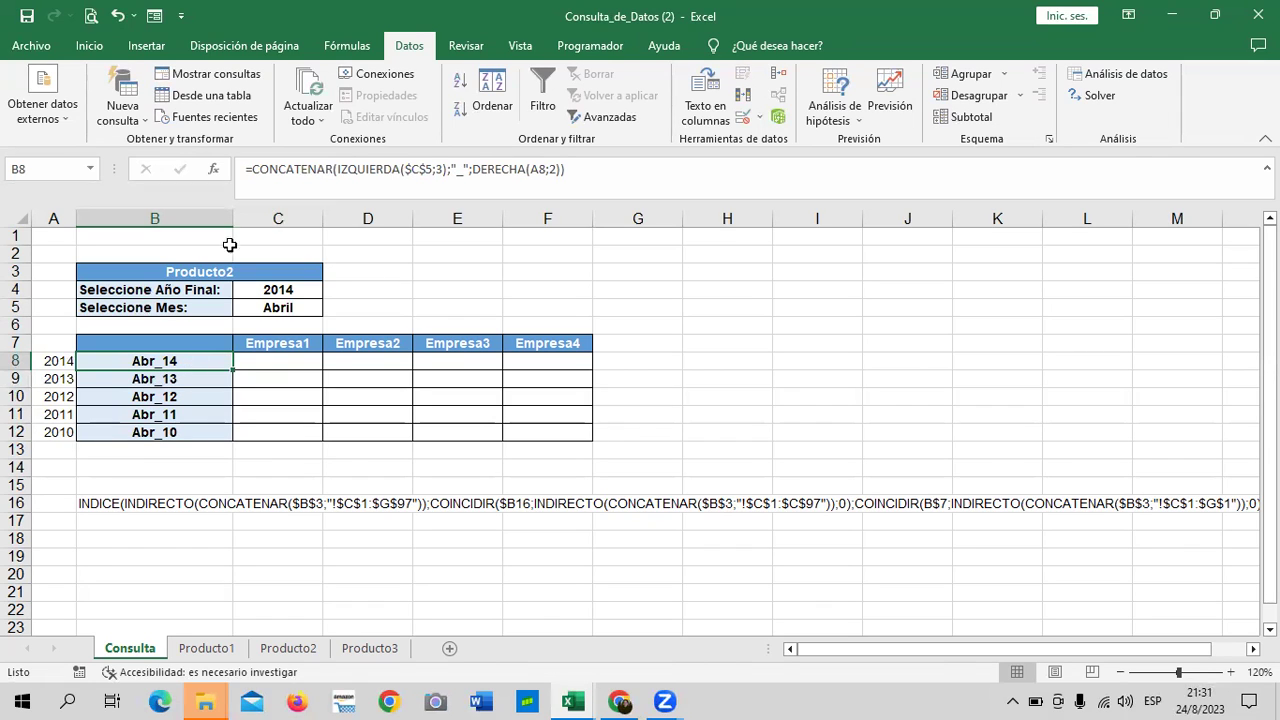
left_click(224, 650)
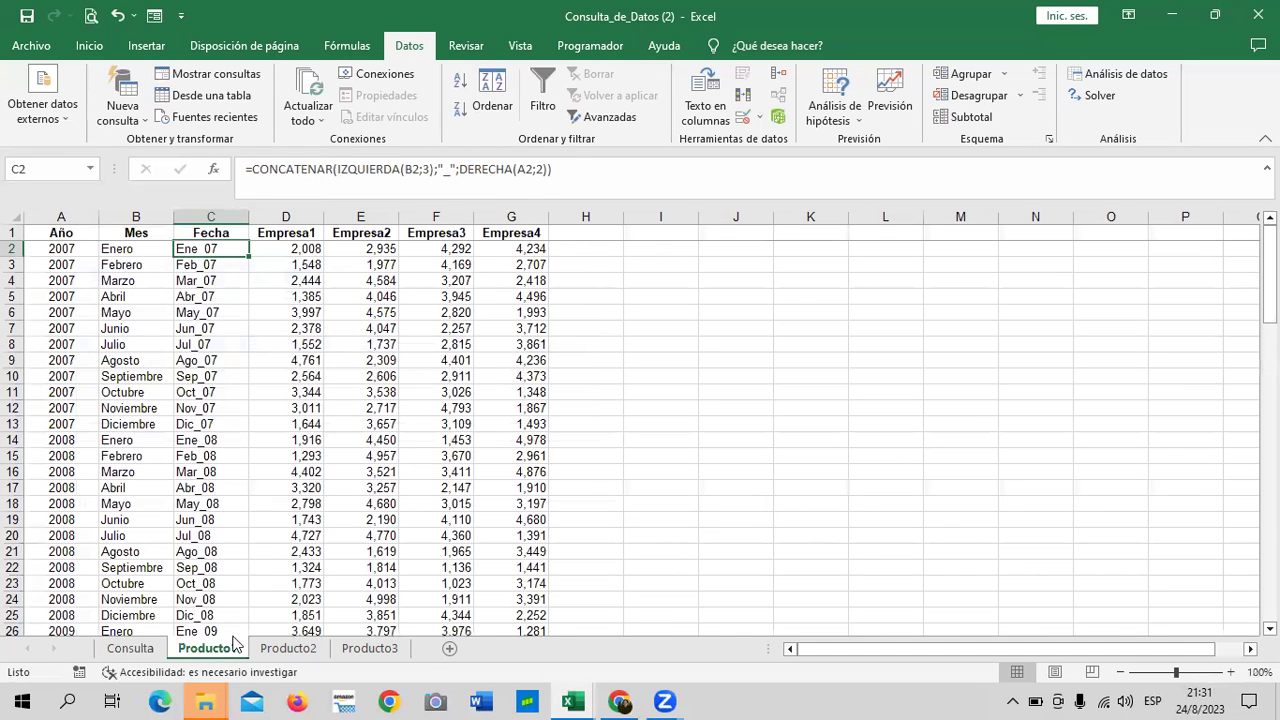
left_click(205, 457)
left_click(204, 538)
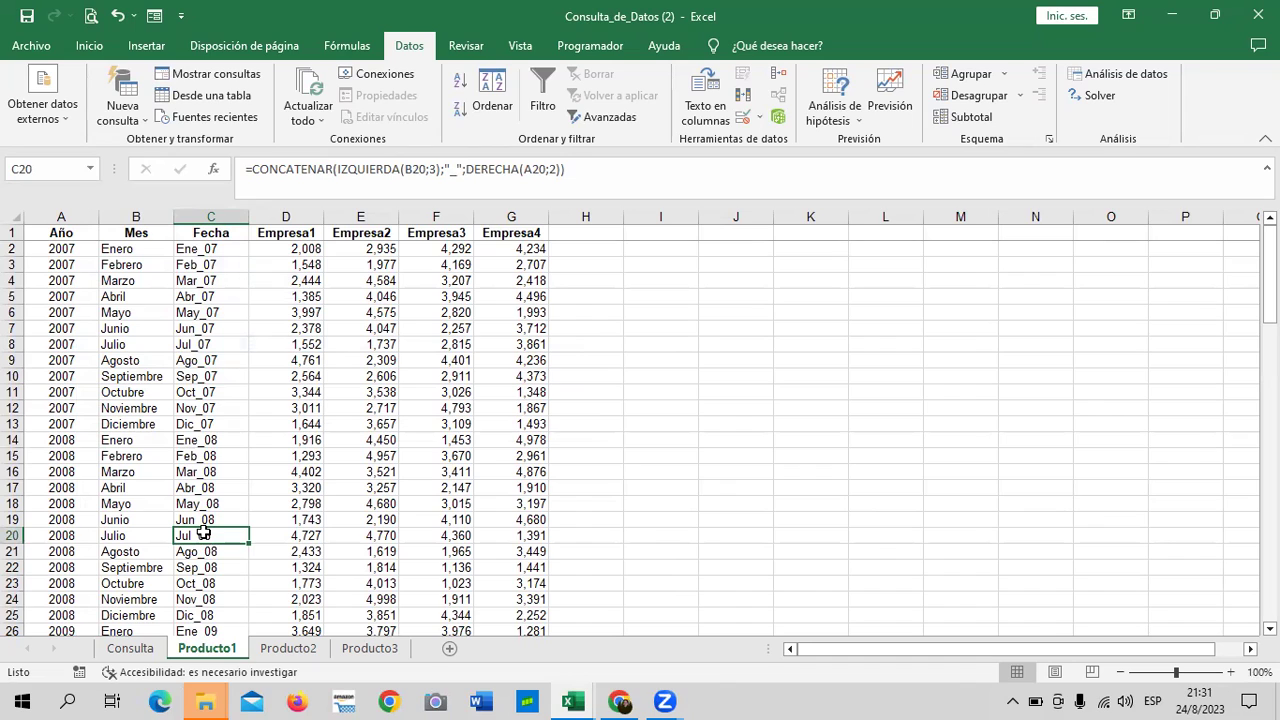
left_click(203, 249)
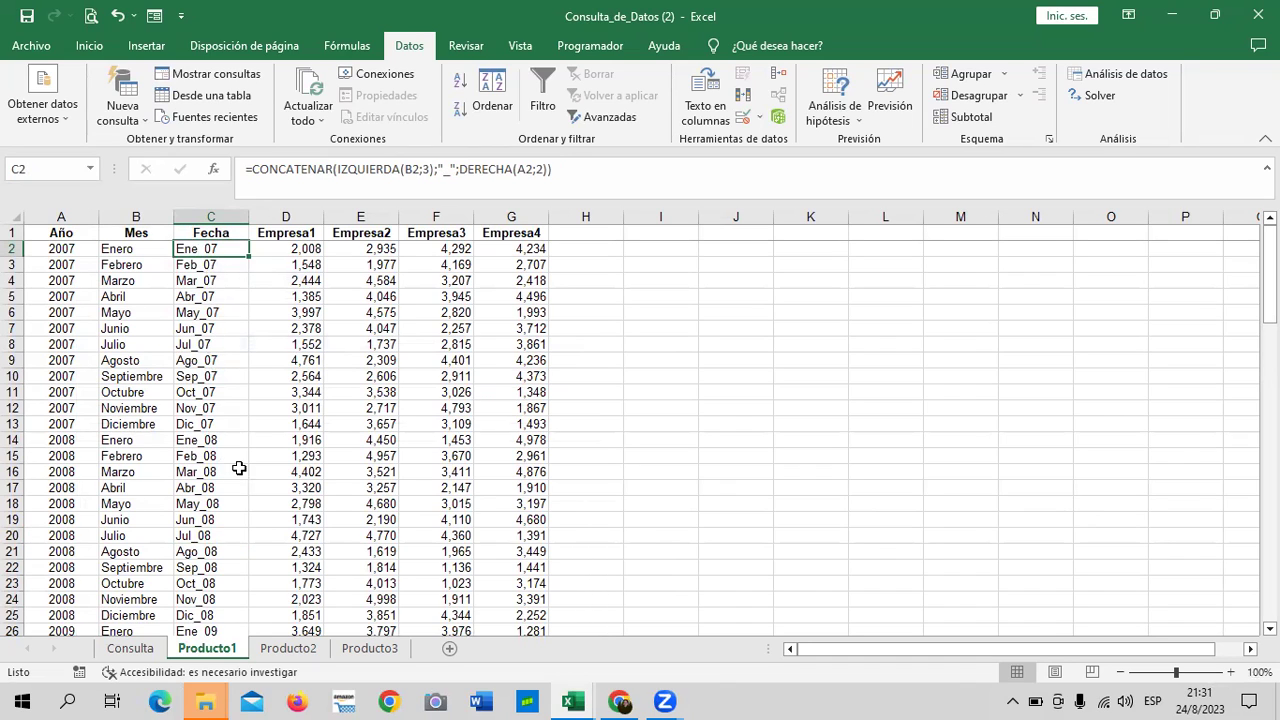
left_click(290, 648)
left_click(190, 250)
left_click(212, 534)
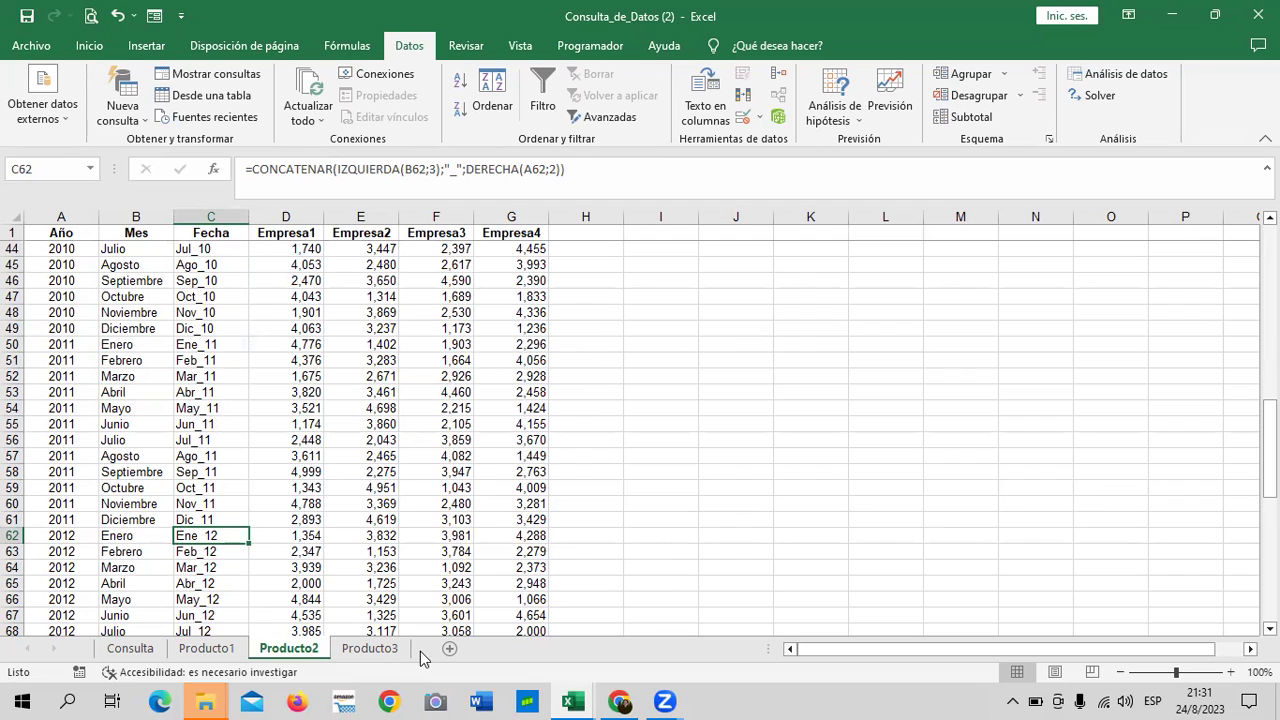
left_click(384, 652)
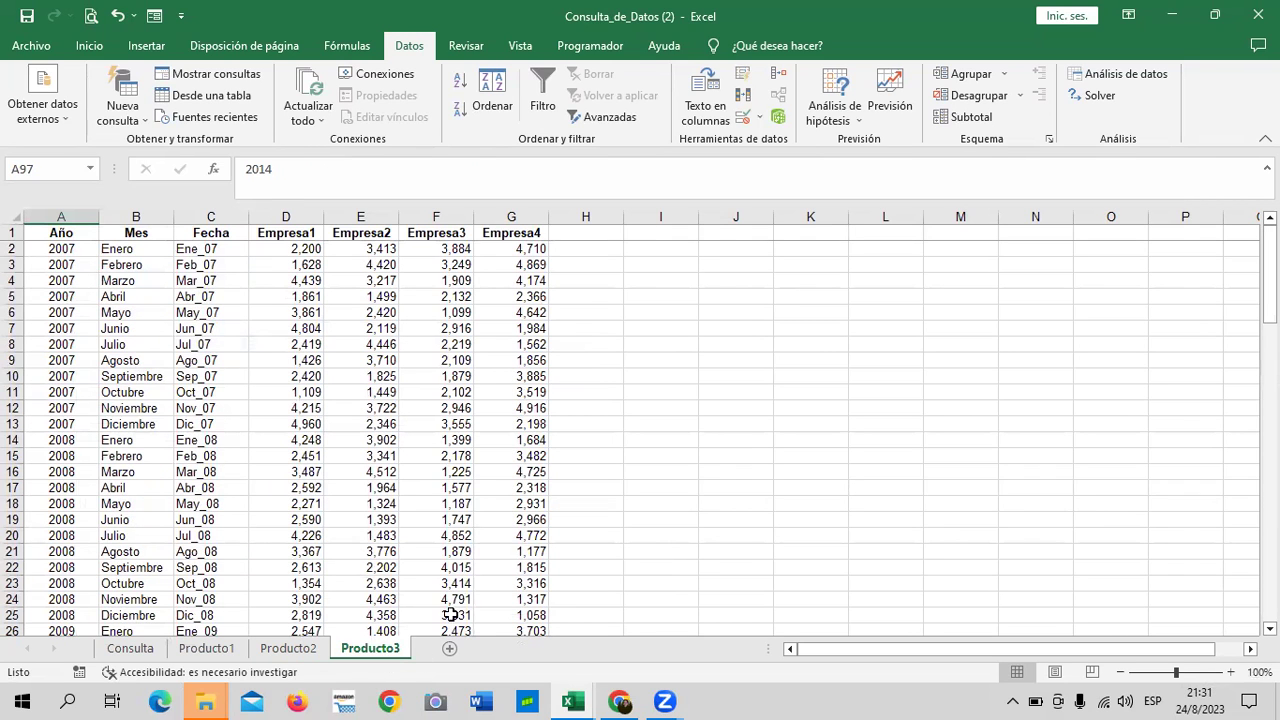
left_click(199, 344)
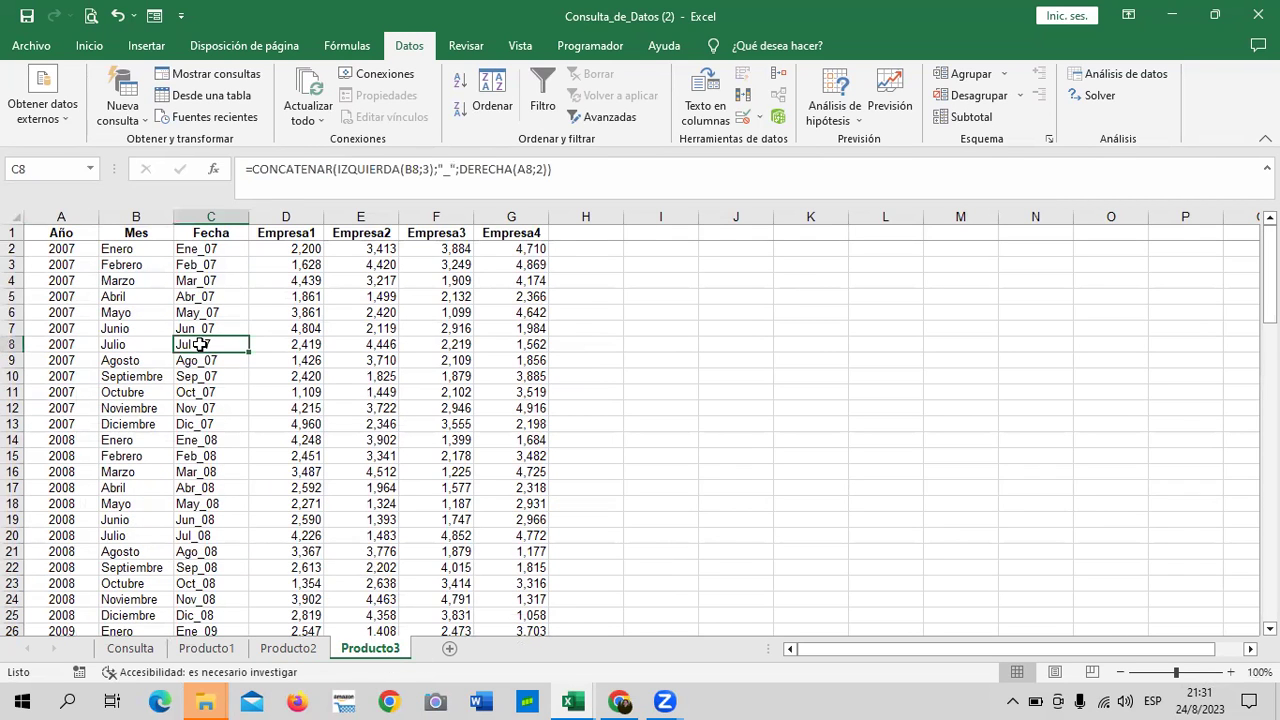
left_click(300, 650)
left_click(232, 650)
left_click(135, 650)
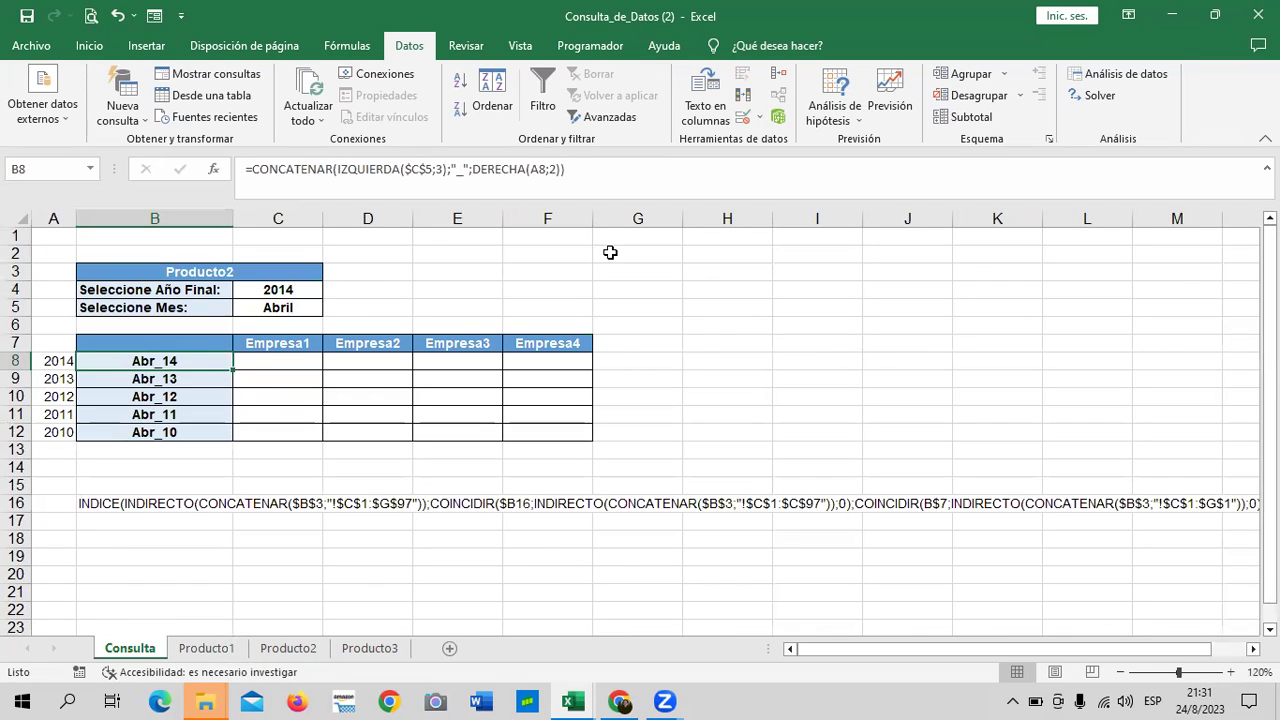
- Review the B3, C4 and C5 selectors, then clear the years and keys in A9:B12
left_click(266, 290)
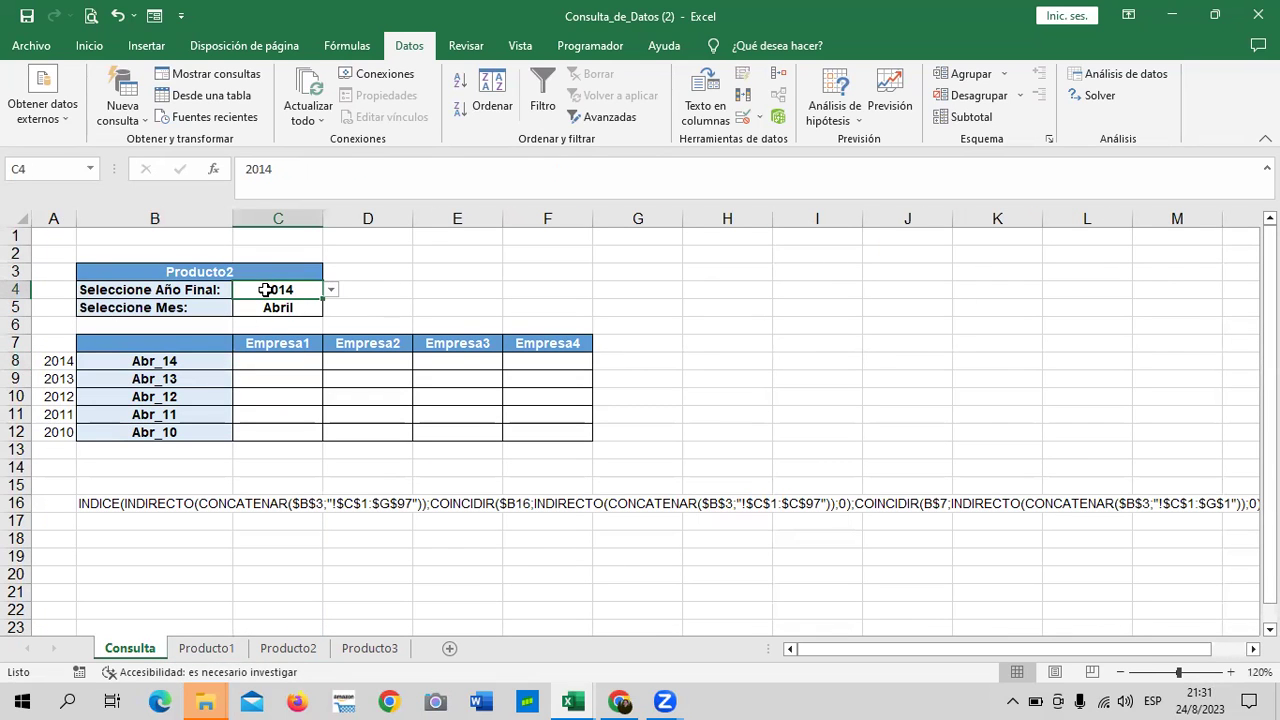
left_click(287, 268)
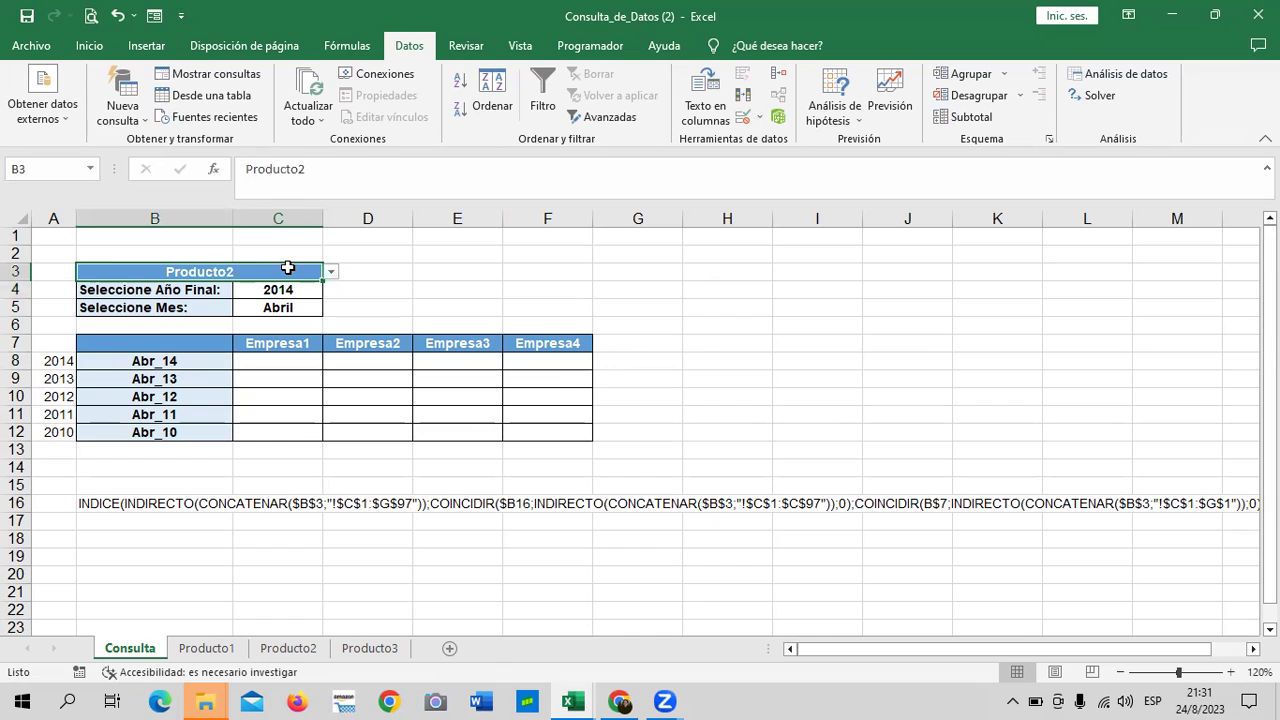
left_click(289, 289)
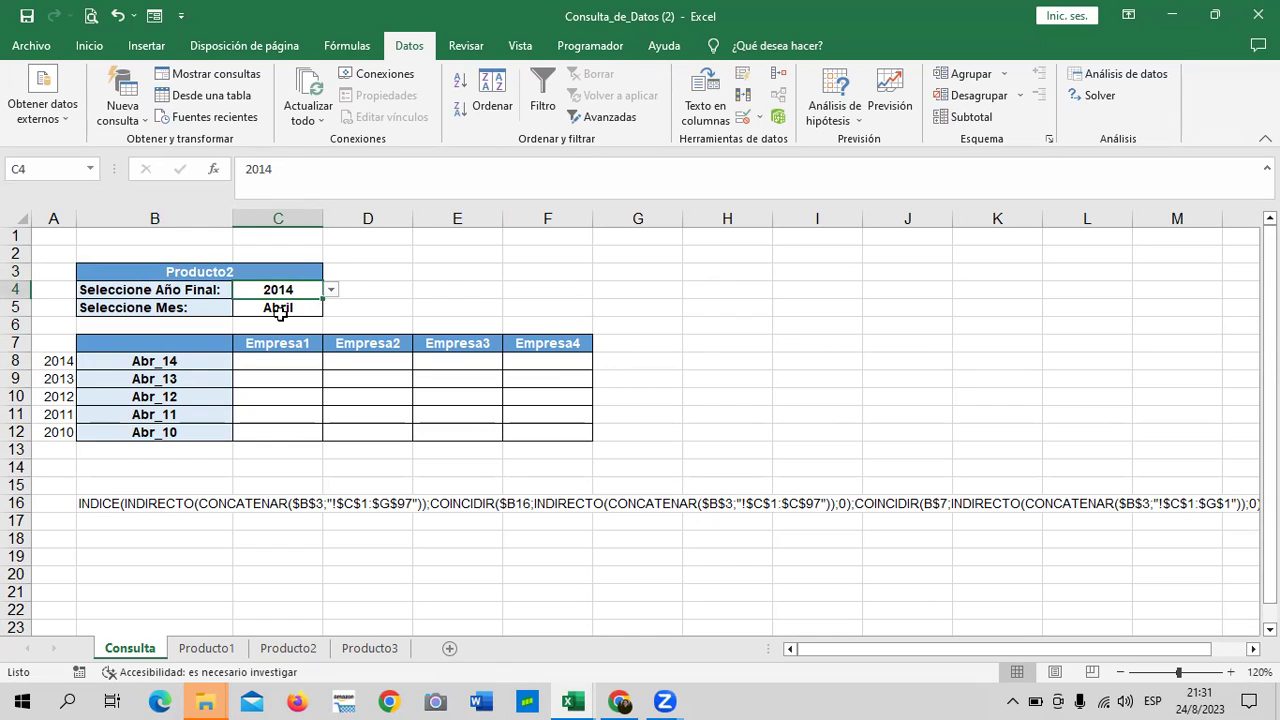
left_click(280, 306)
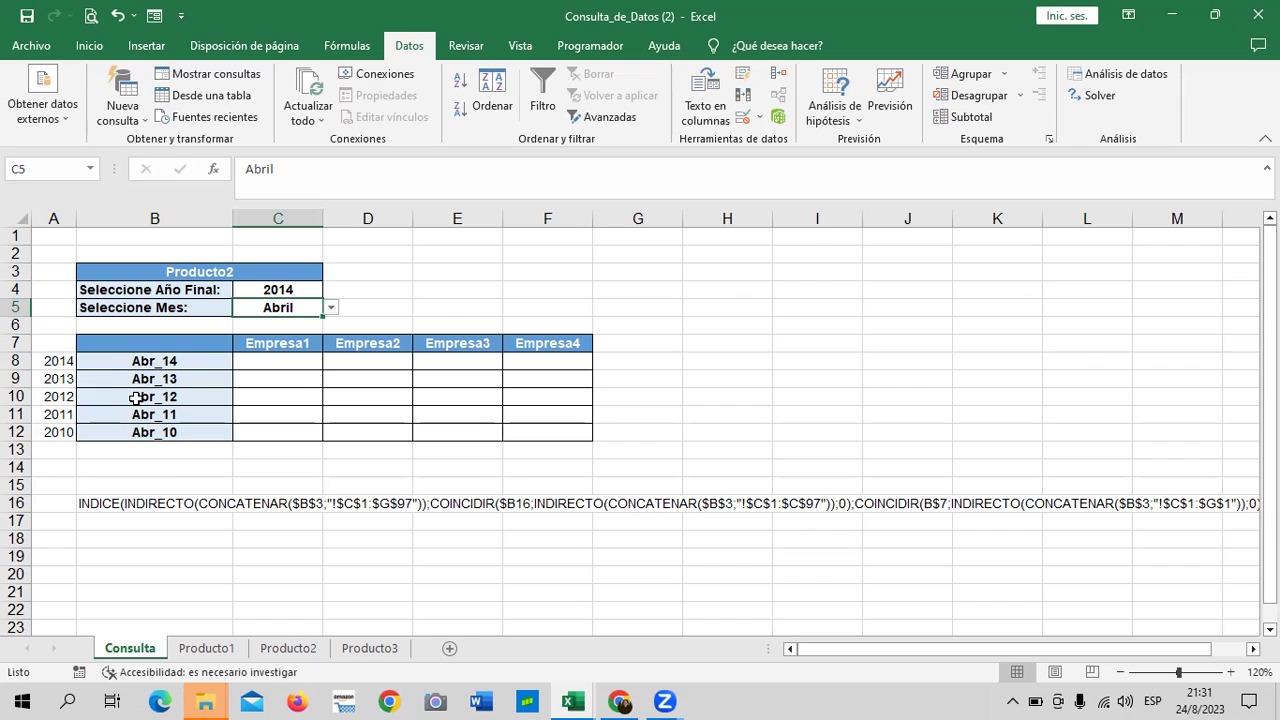
mouse_move(52, 379)
left_mouse_down()
mouse_move(147, 403)
mouse_move(159, 434)
left_mouse_up()
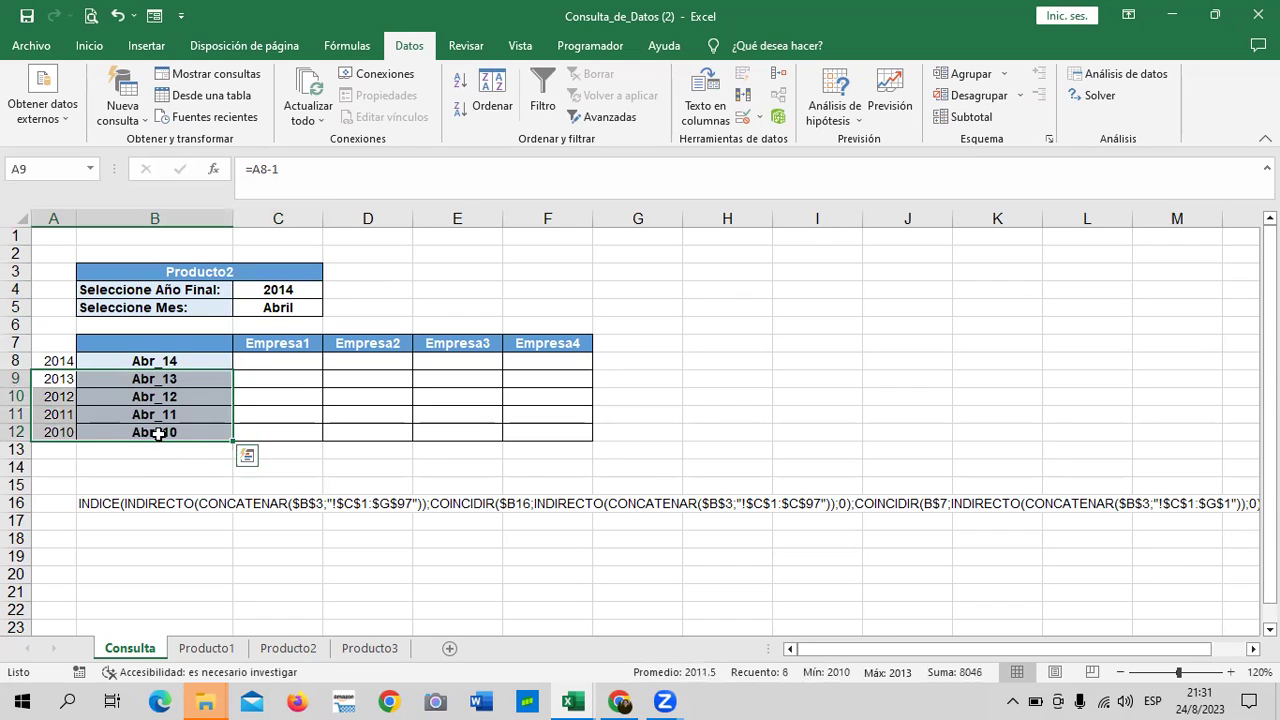
key("Delete")
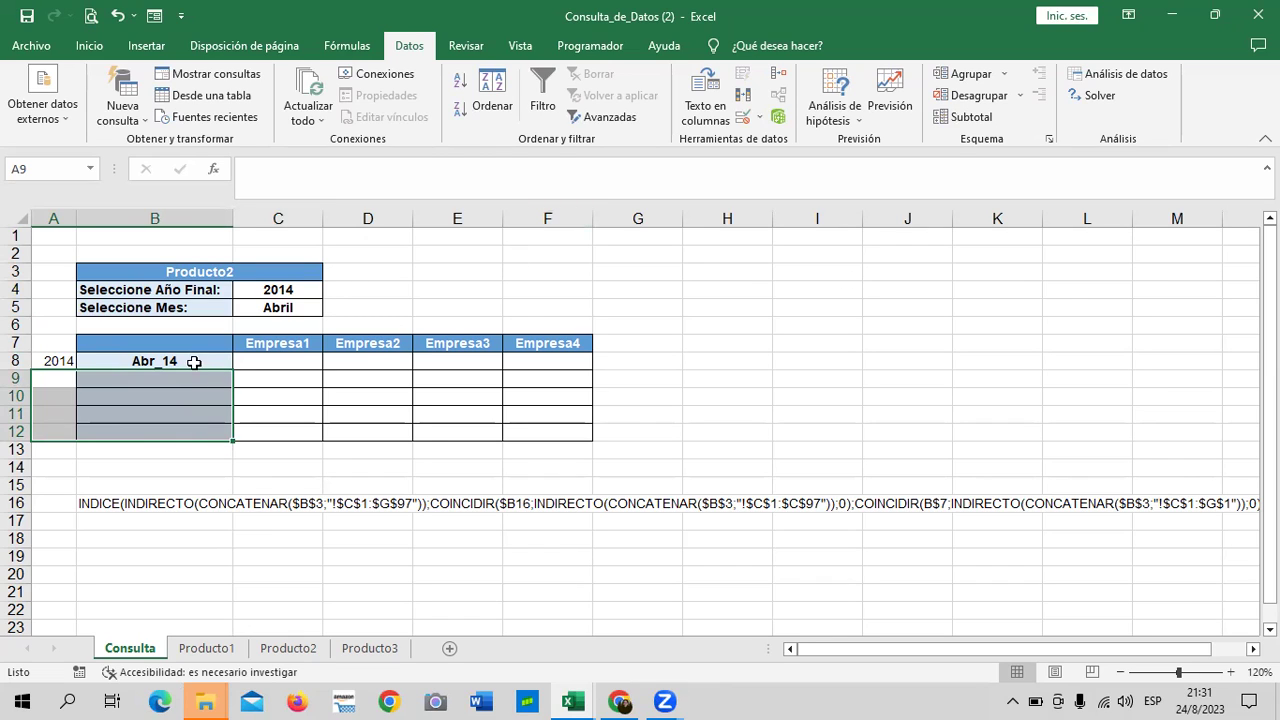
- Fill the A8 year down to row 12, then clear the incorrect A9:A12 values
left_click(194, 362)
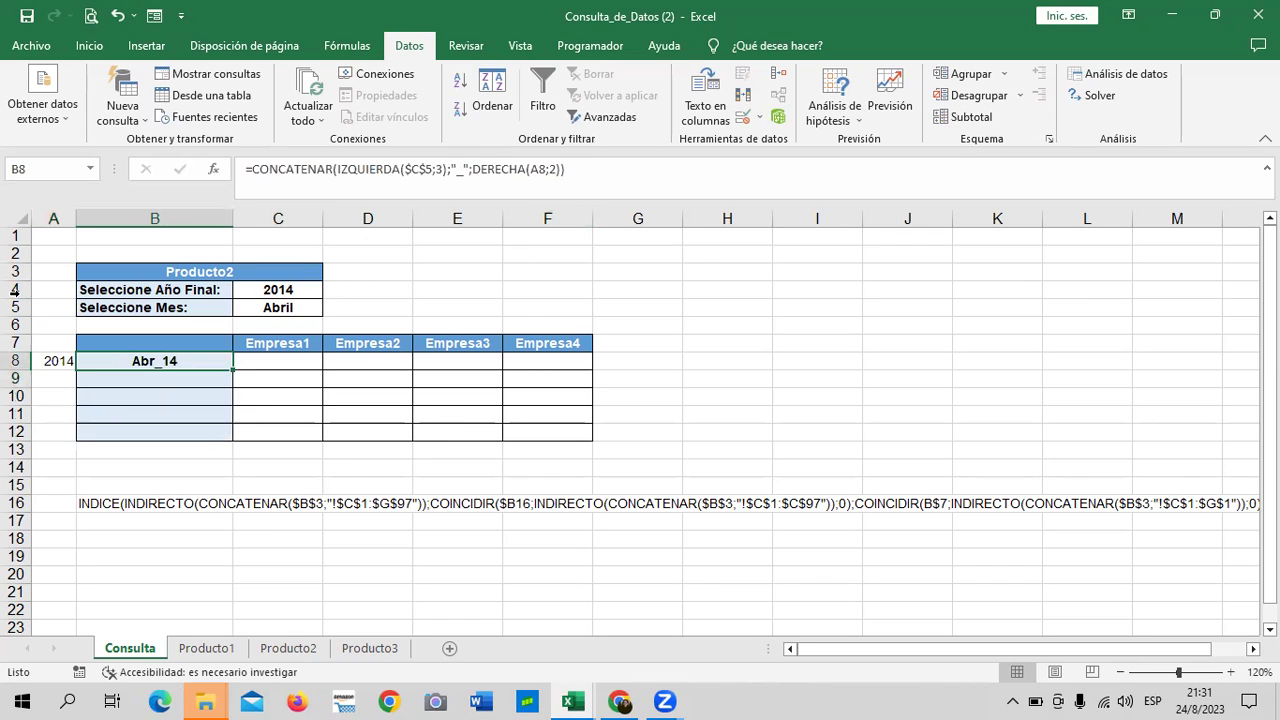
left_click(55, 361)
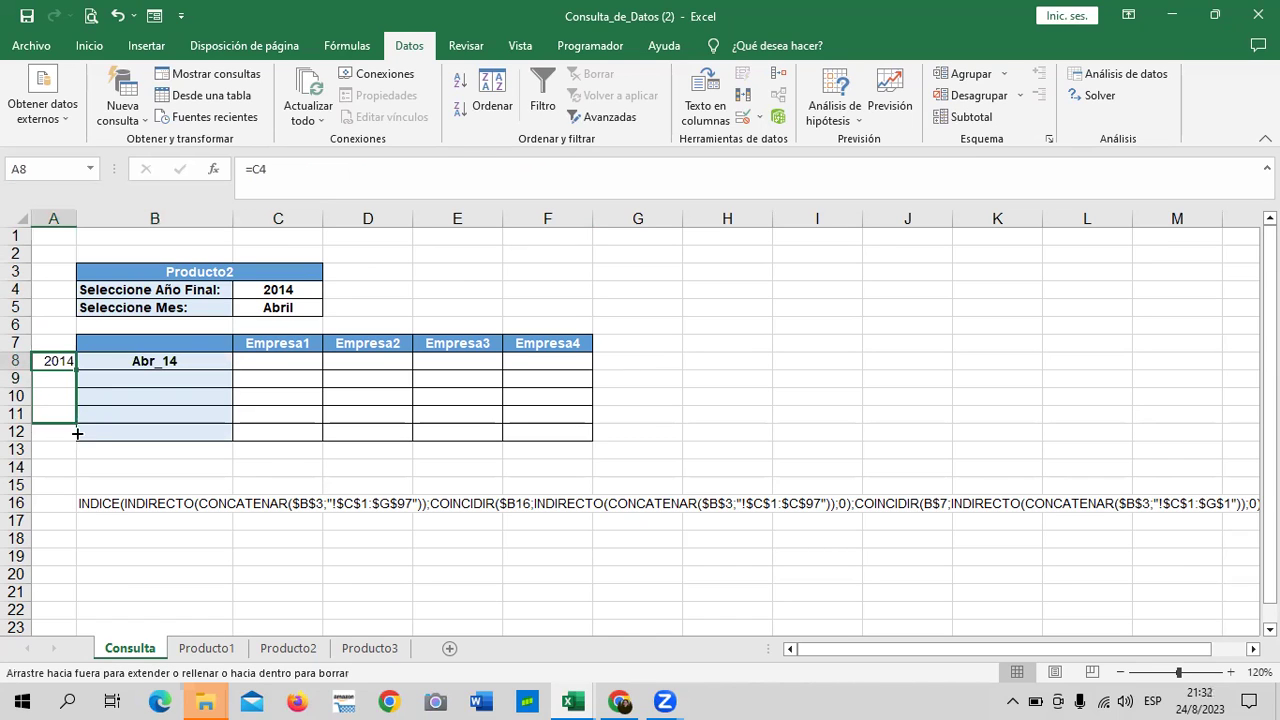
left_click_drag(76, 370, 76, 440)
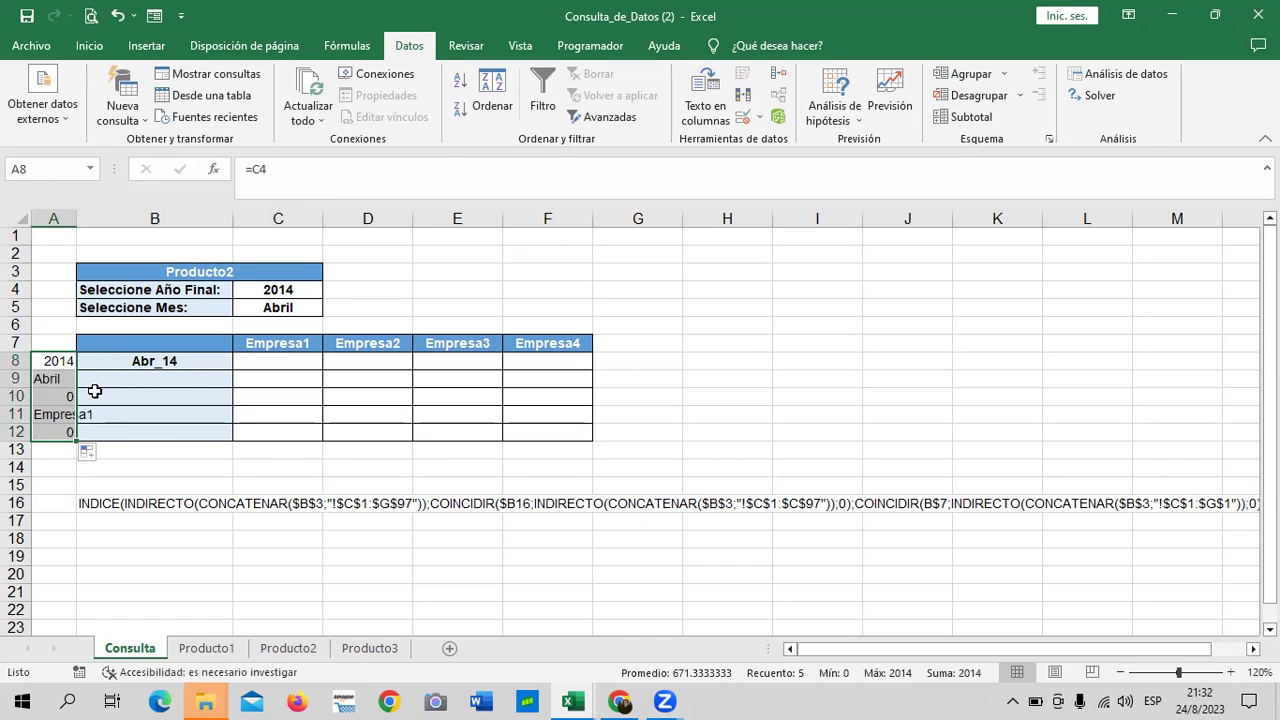
left_click_drag(48, 379, 60, 431)
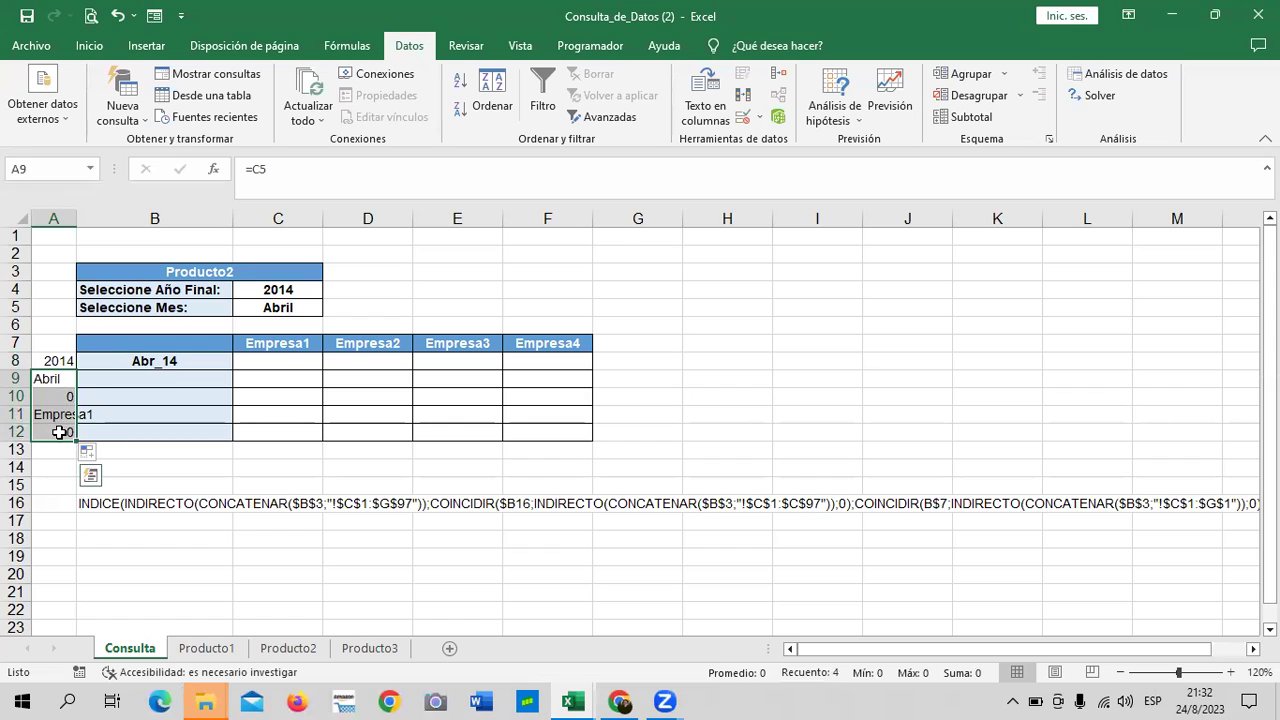
key("Delete")
- Enter =A8-1 in A9 and fill it down to A12 for years 2013–2010
left_click(62, 375)
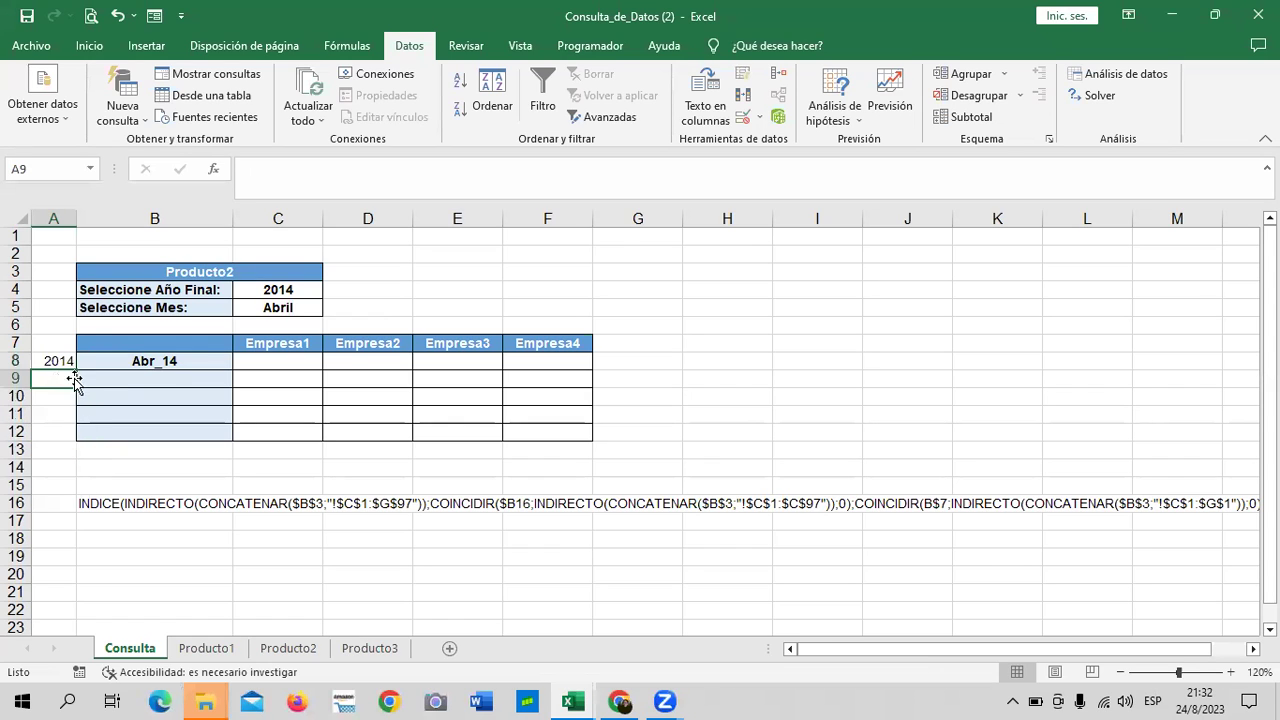
type("=")
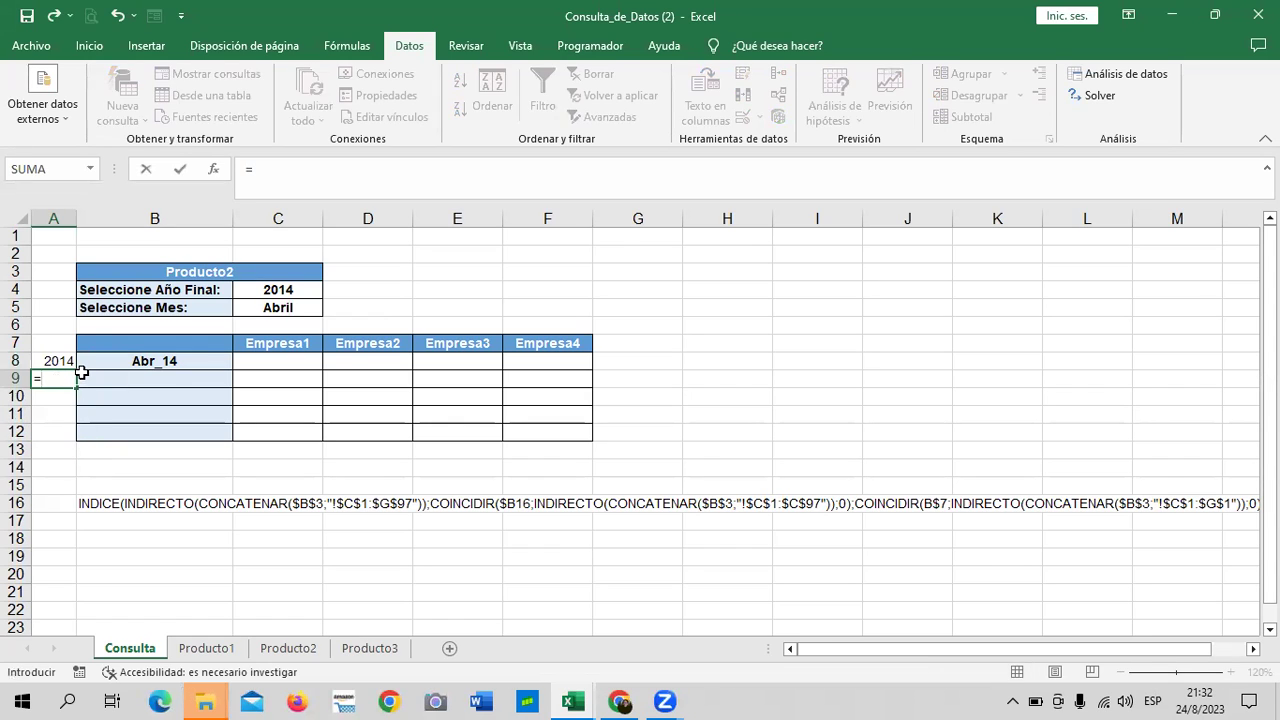
left_click(64, 361)
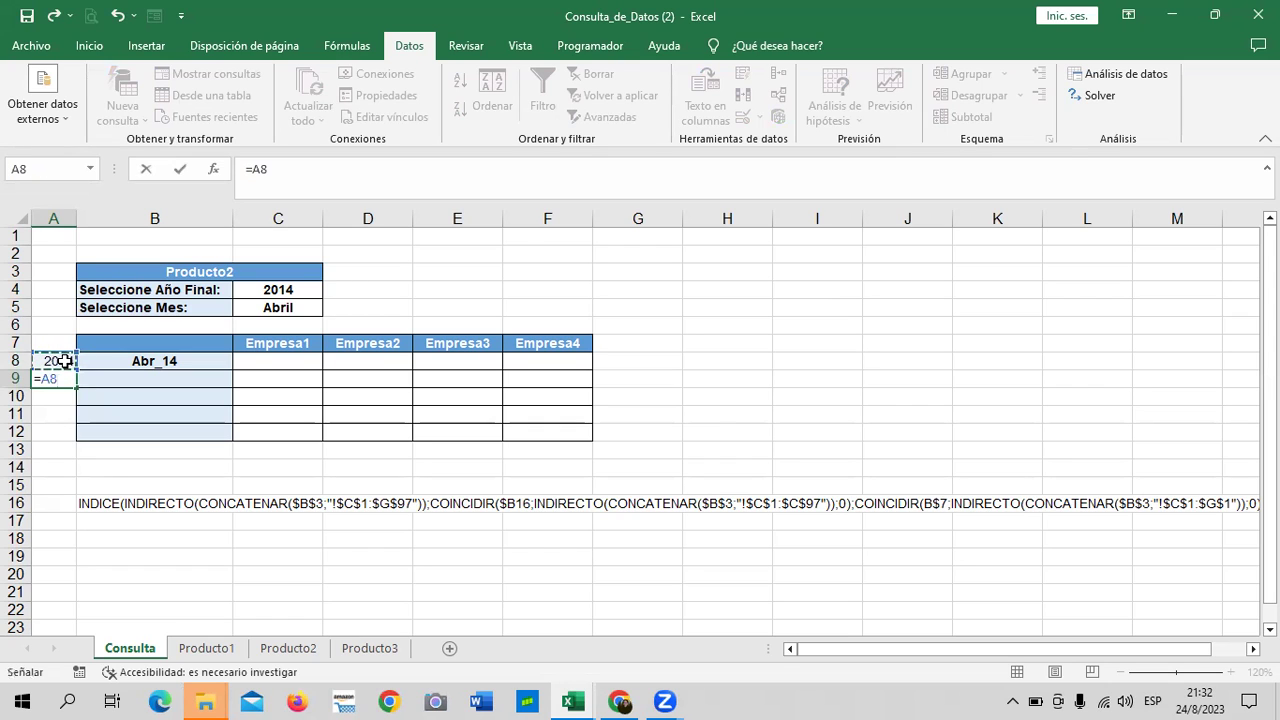
type("-1")
key("Return")
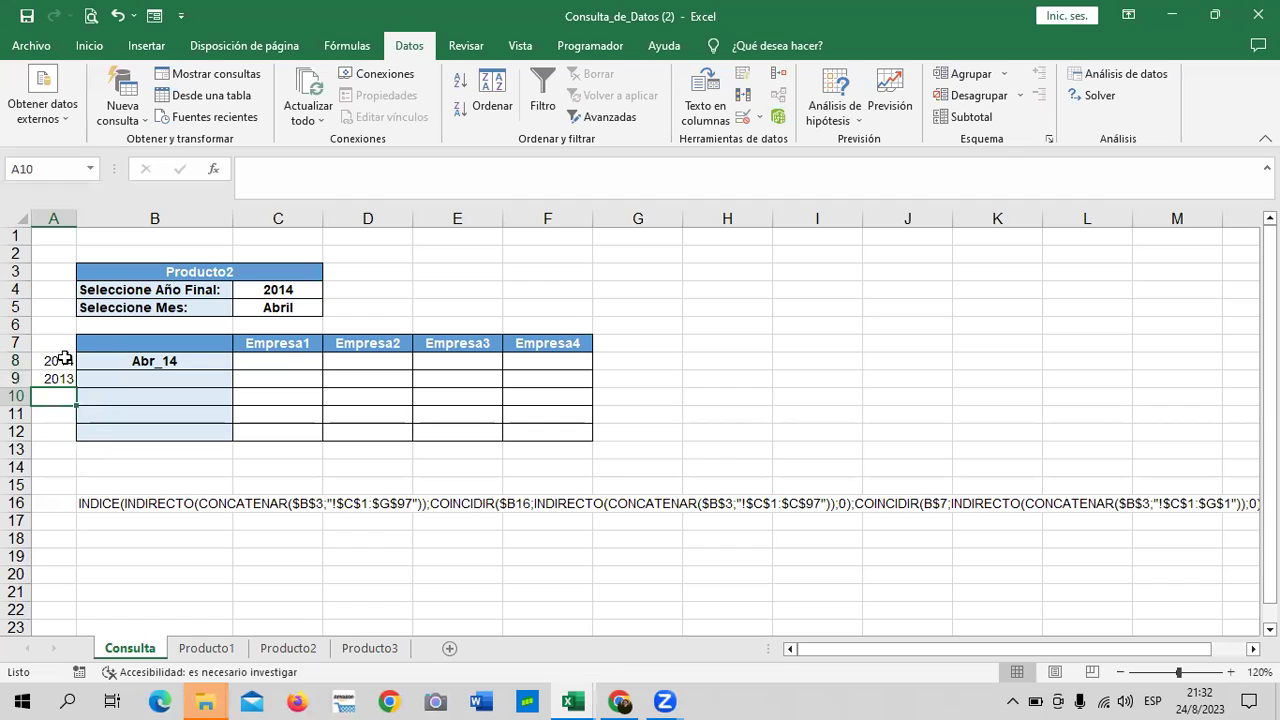
left_click(62, 381)
left_click_drag(76, 387, 147, 423)
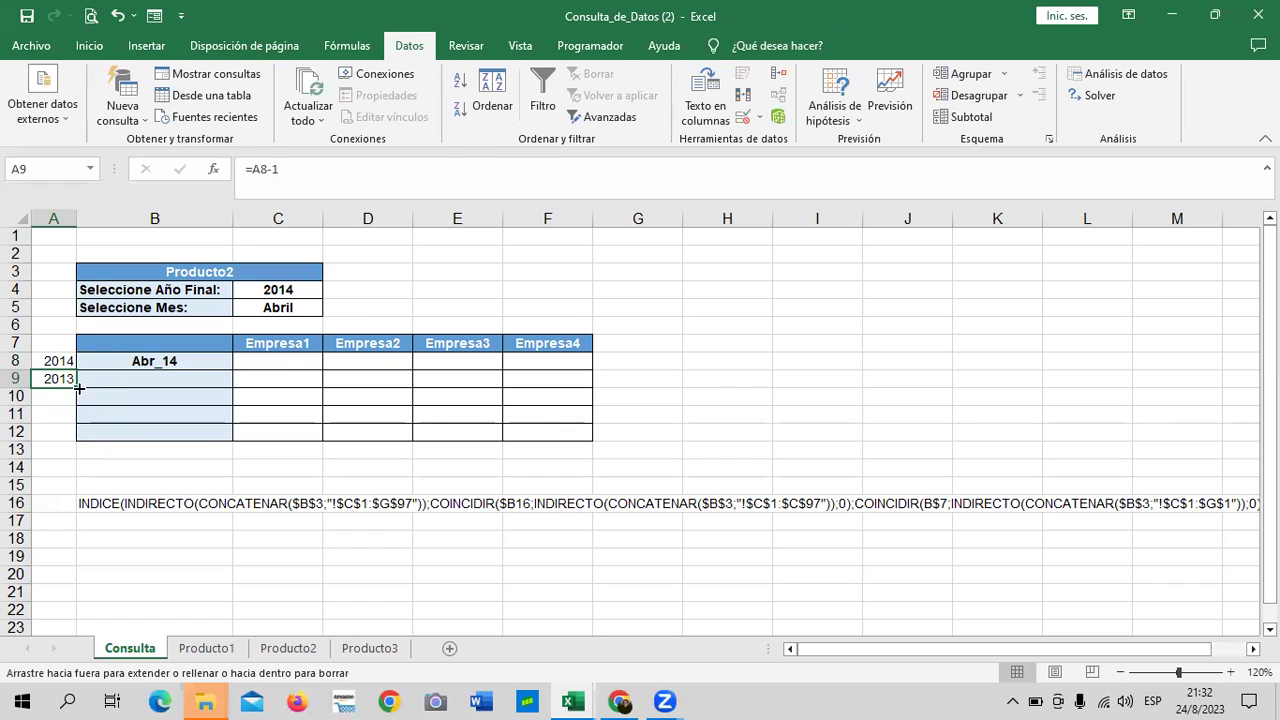
- Fill the B8 key down to B12, producing Abr_13 through Abr_10
left_click(170, 362)
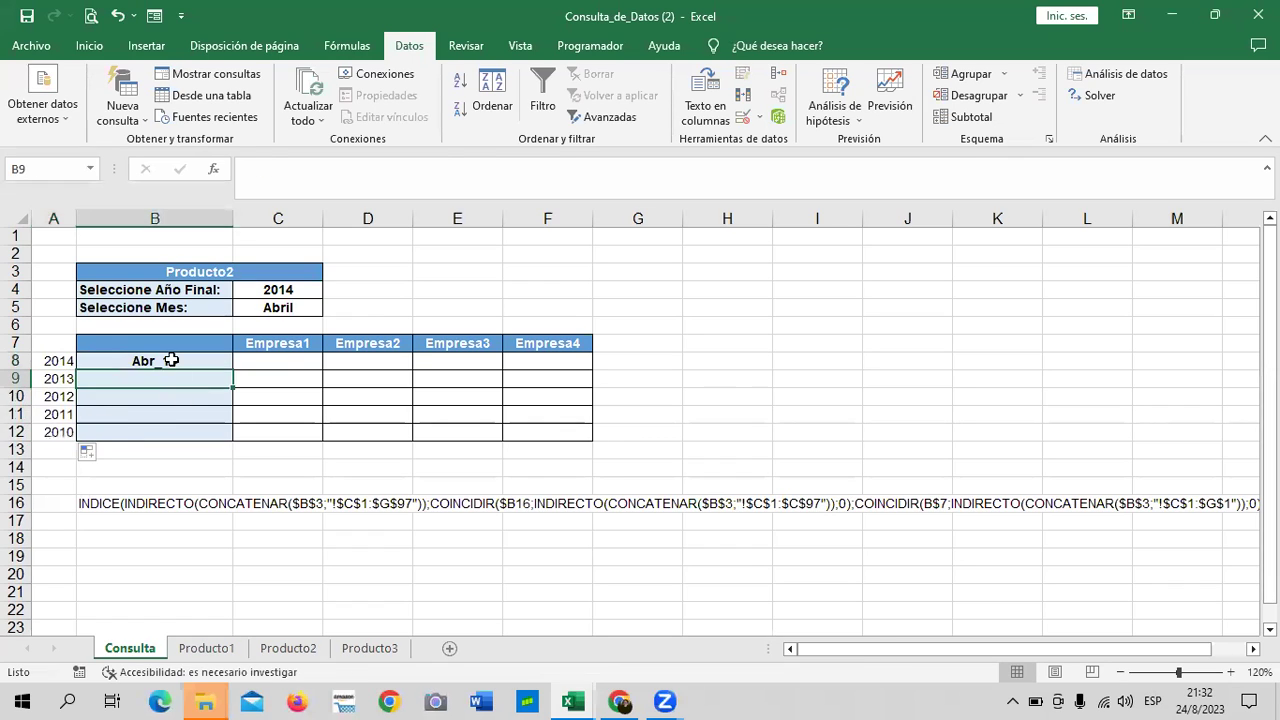
left_click_drag(232, 370, 232, 440)
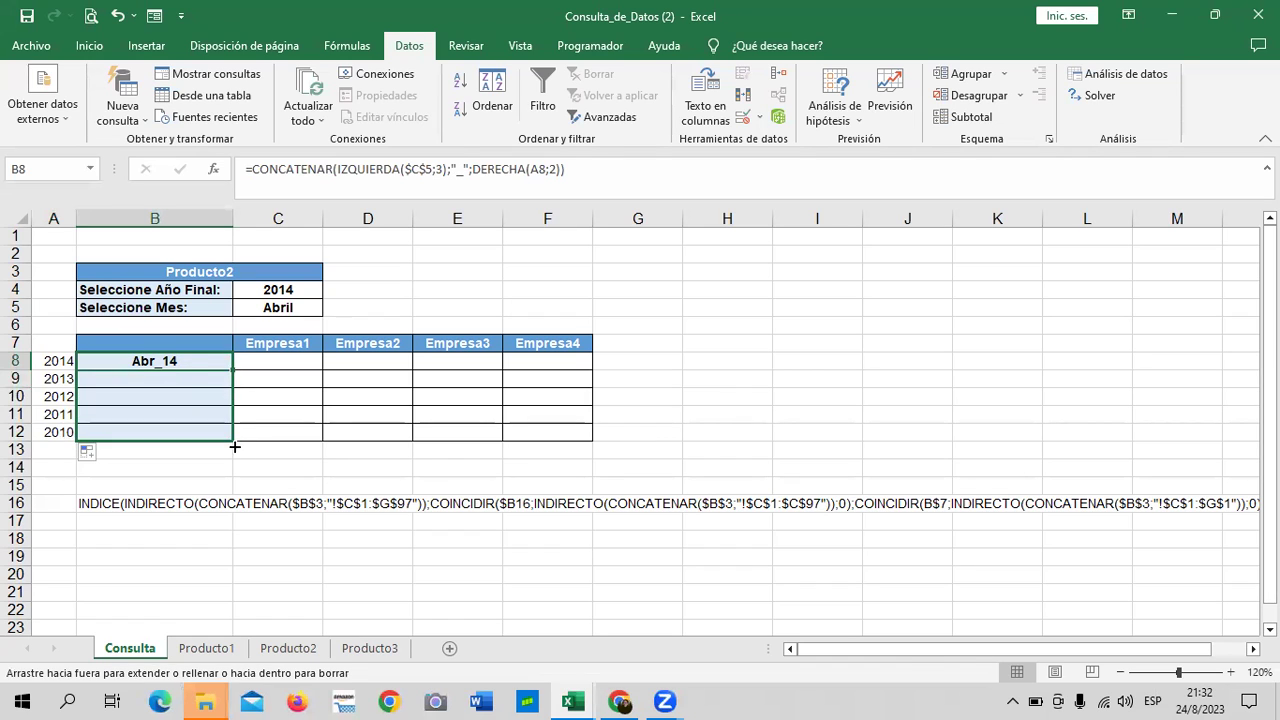
left_click(525, 393)
left_click(293, 360)
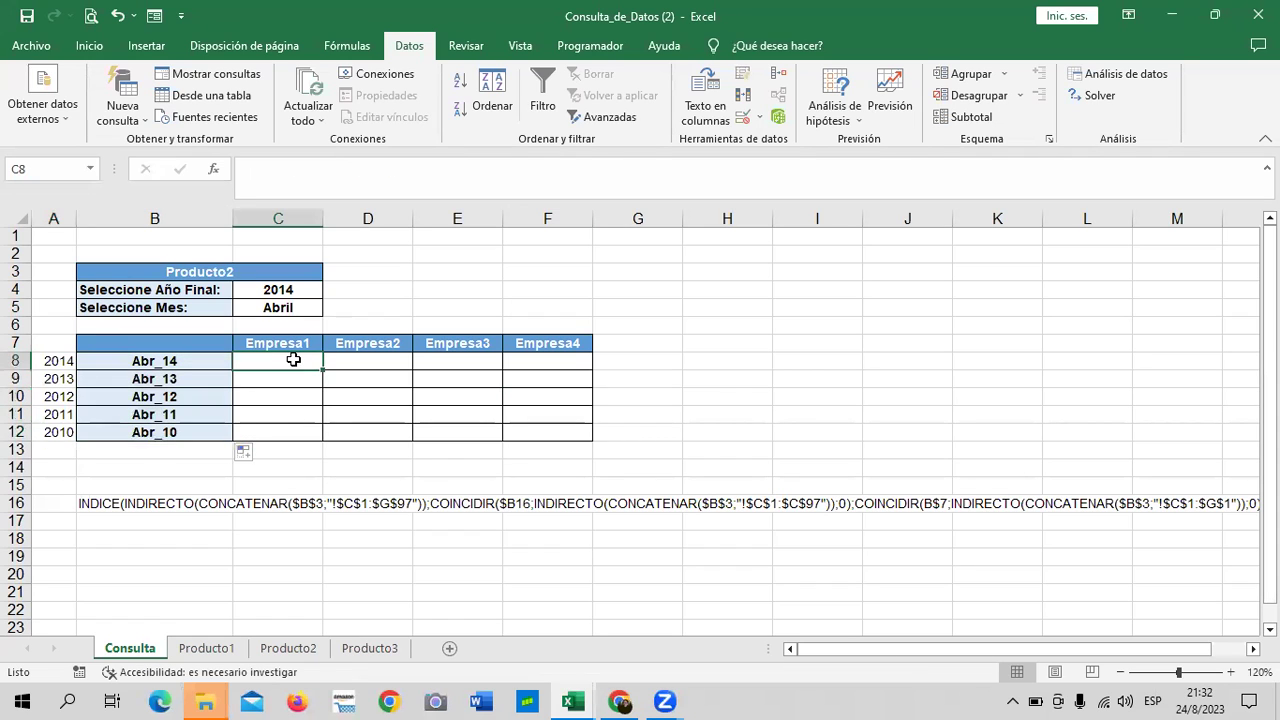
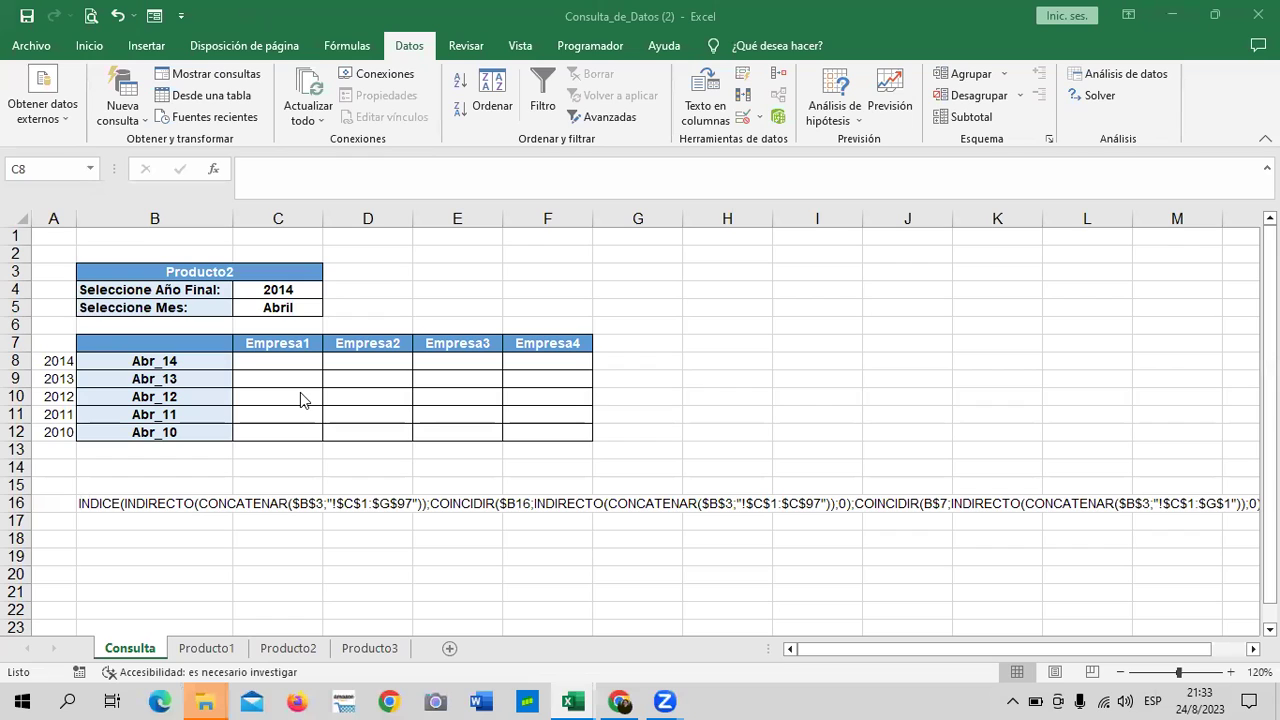
- Check cells C4 and C5, then open Validación de datos for C4 to see its Lista 2007;…;2014
left_click(283, 290)
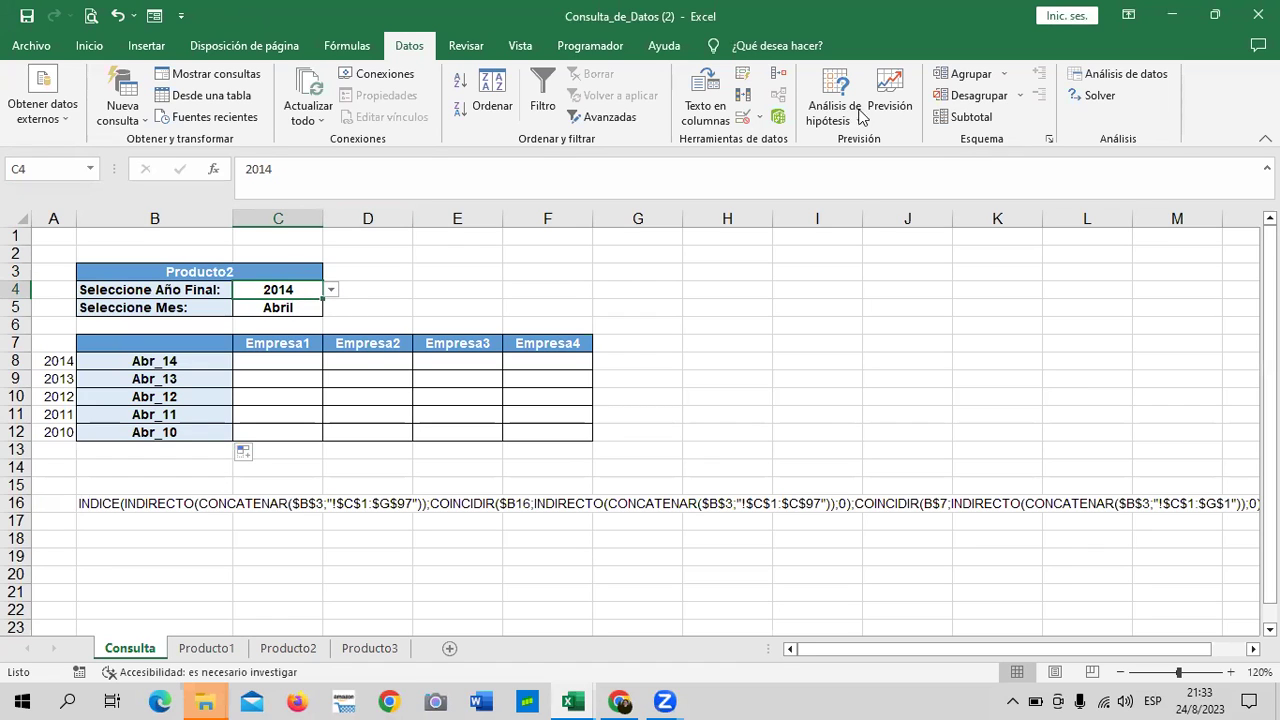
left_click(285, 305)
left_click(284, 288)
left_click(743, 119)
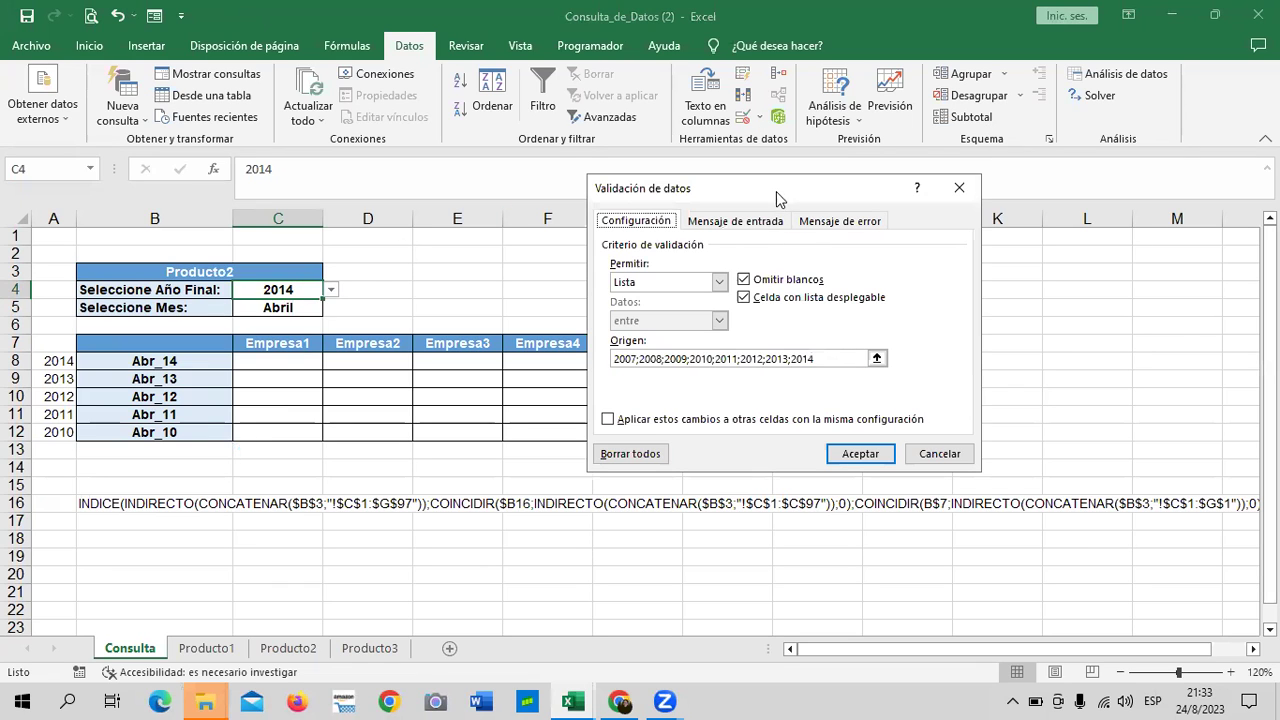
left_click_drag(776, 191, 750, 125)
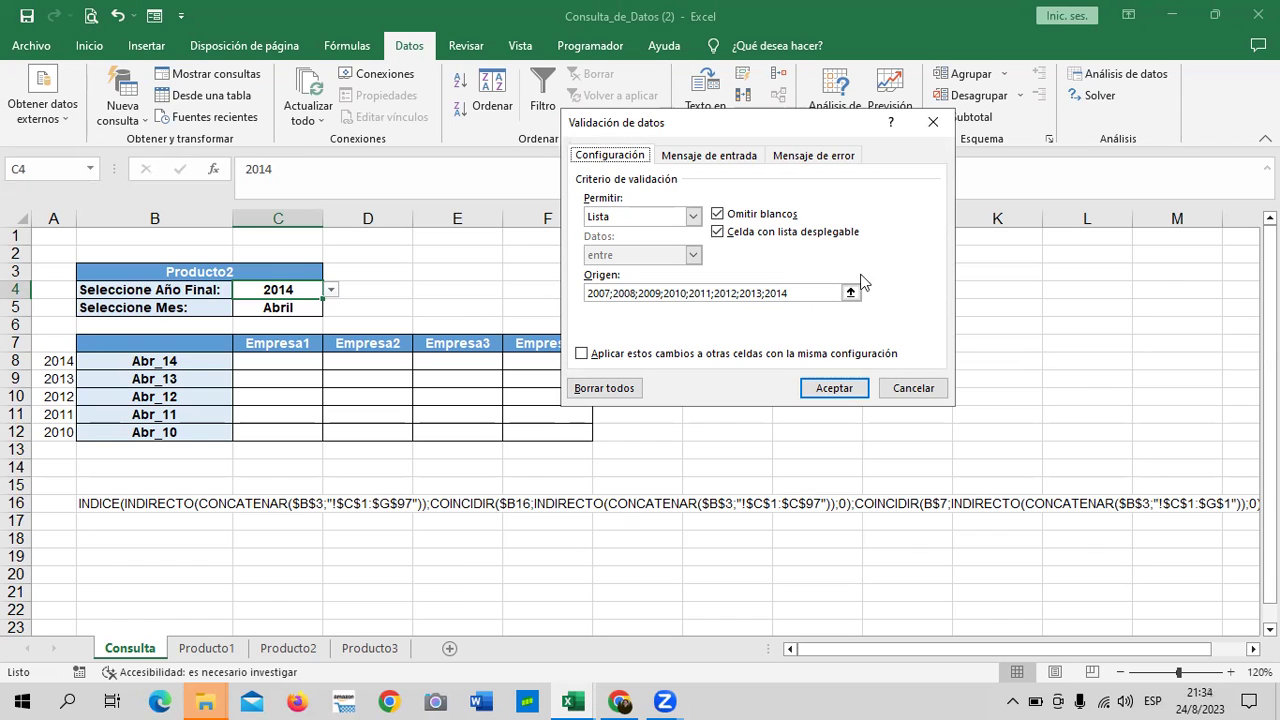
- Close the validation dialog and enter 2007 in J2 and 2008 in J3
left_click(843, 390)
left_click(897, 254)
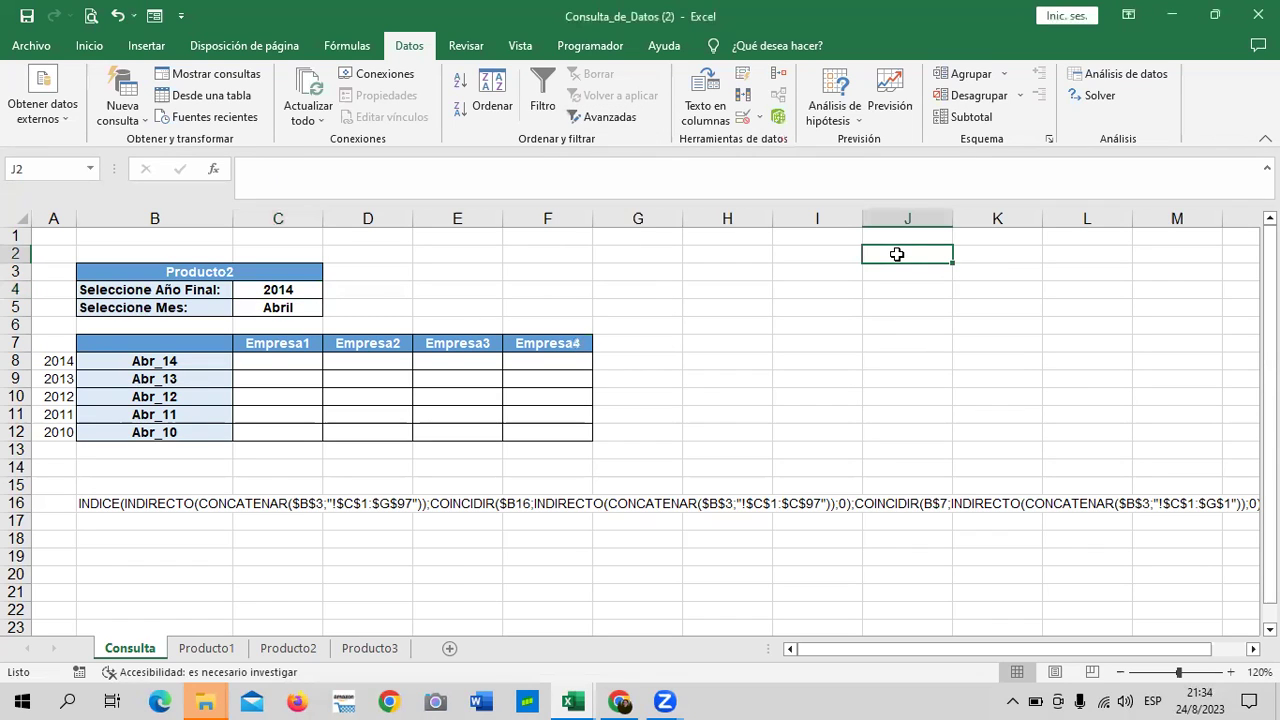
type("2007")
key("Return")
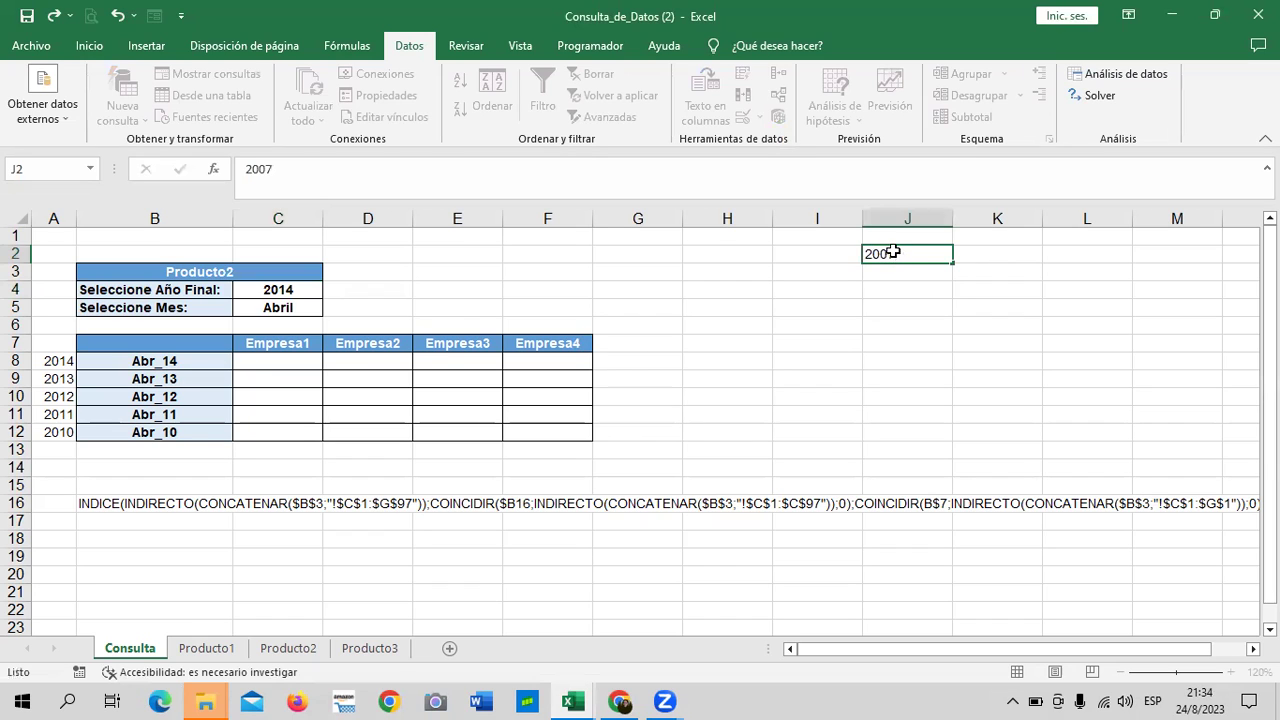
left_click(935, 271)
type("20")
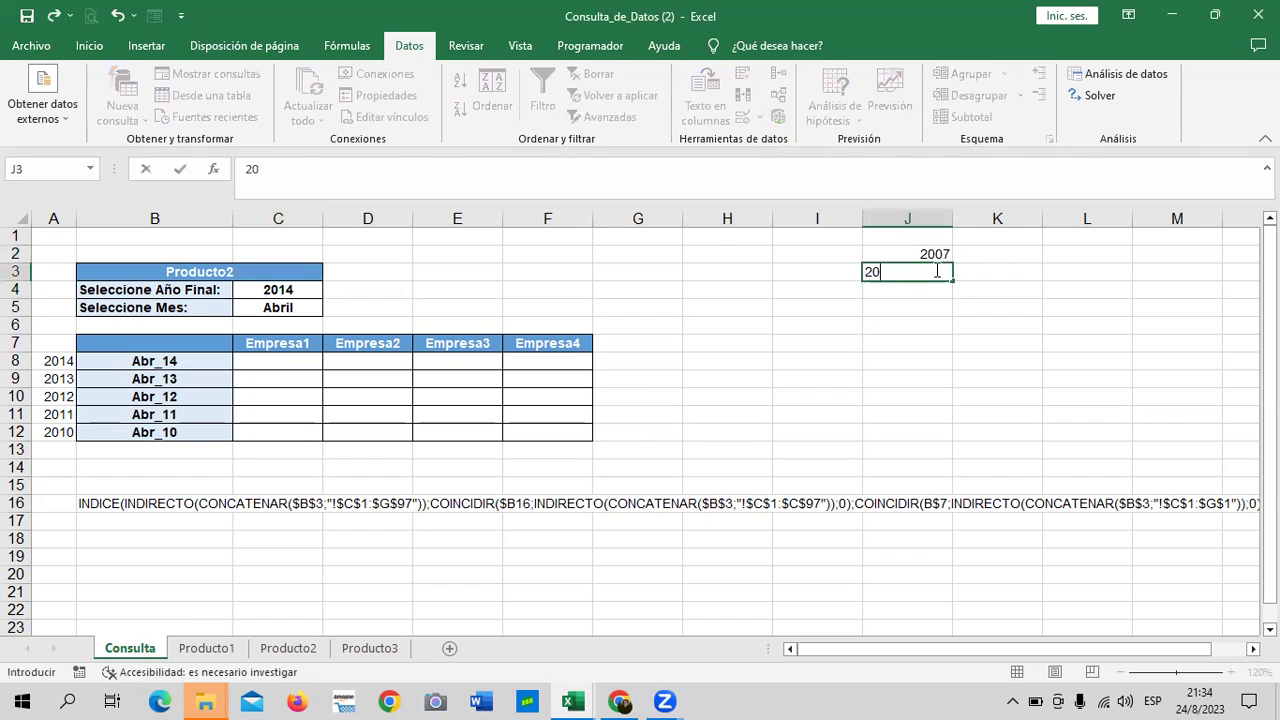
type("08")
key("Return")
- Extend the 2007–2008 series down column J to reach 2014 in J9
left_click(923, 257)
left_click_drag(923, 257, 940, 274)
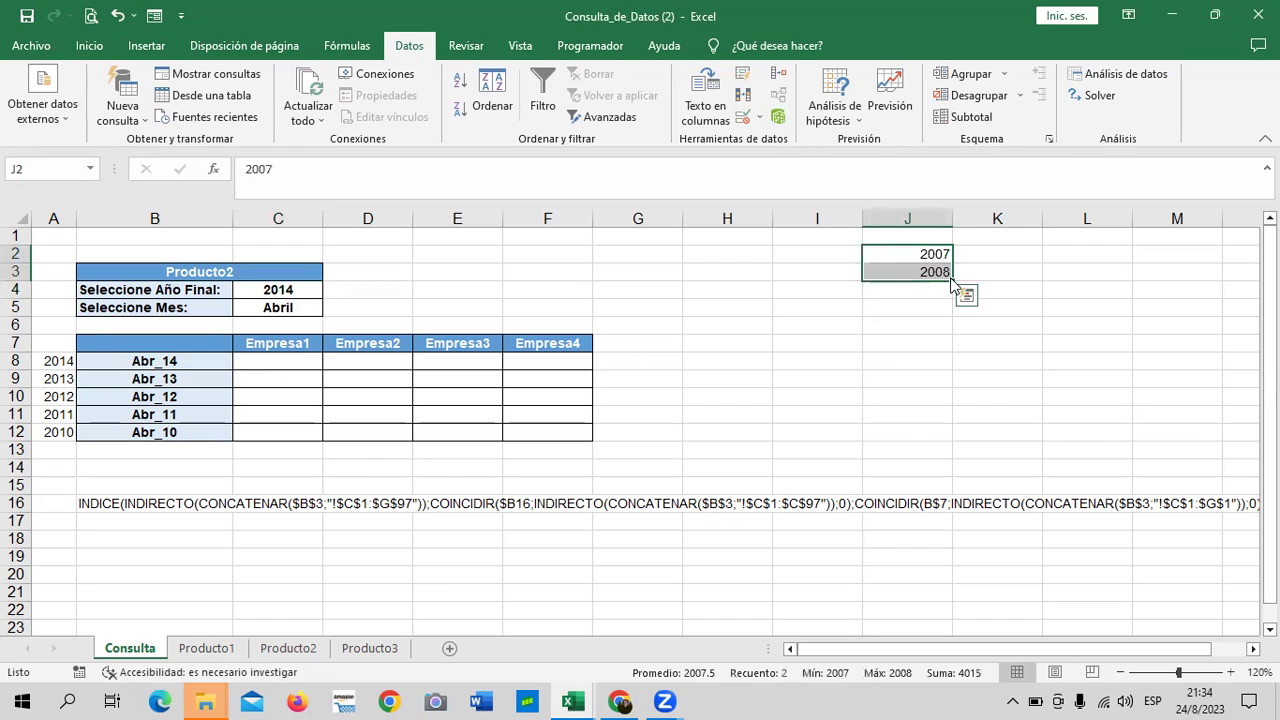
left_click(938, 276)
left_click(911, 302)
left_click_drag(920, 254, 952, 386)
left_click(1020, 358)
left_click_drag(914, 254, 914, 272)
left_click_drag(915, 322, 914, 378)
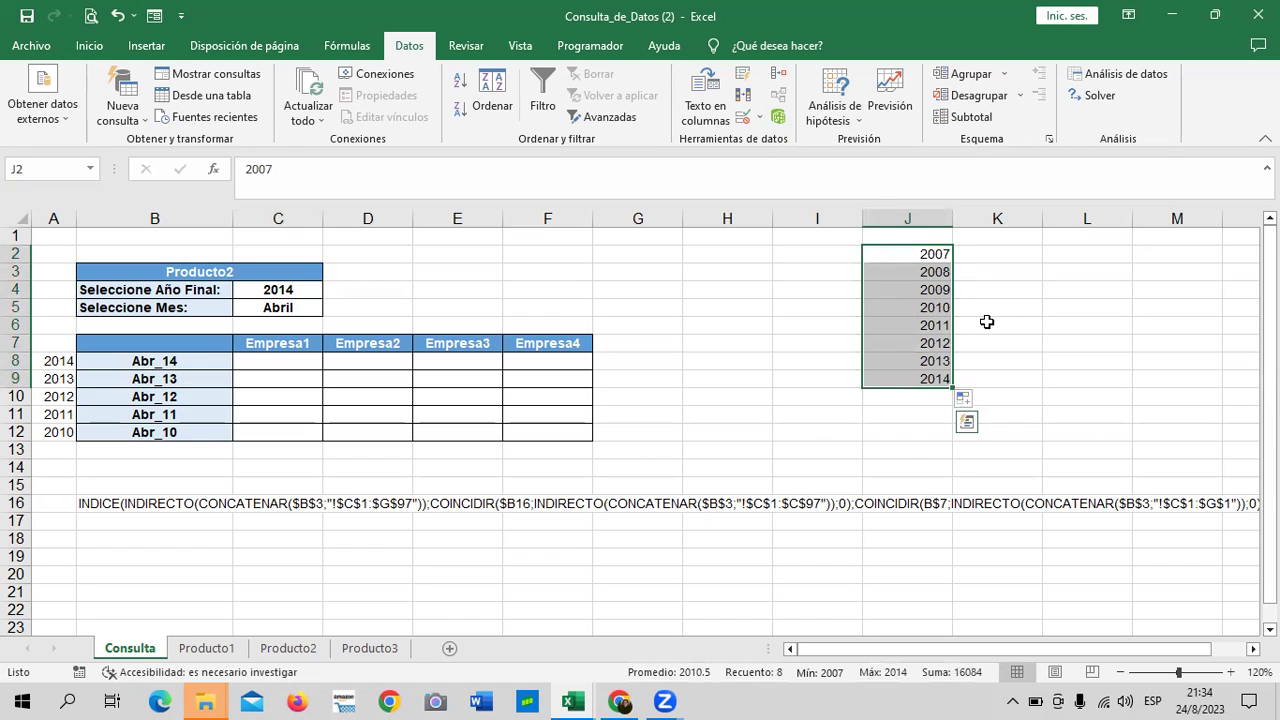
- Clear the trial years from J2:J9
left_click(1094, 321)
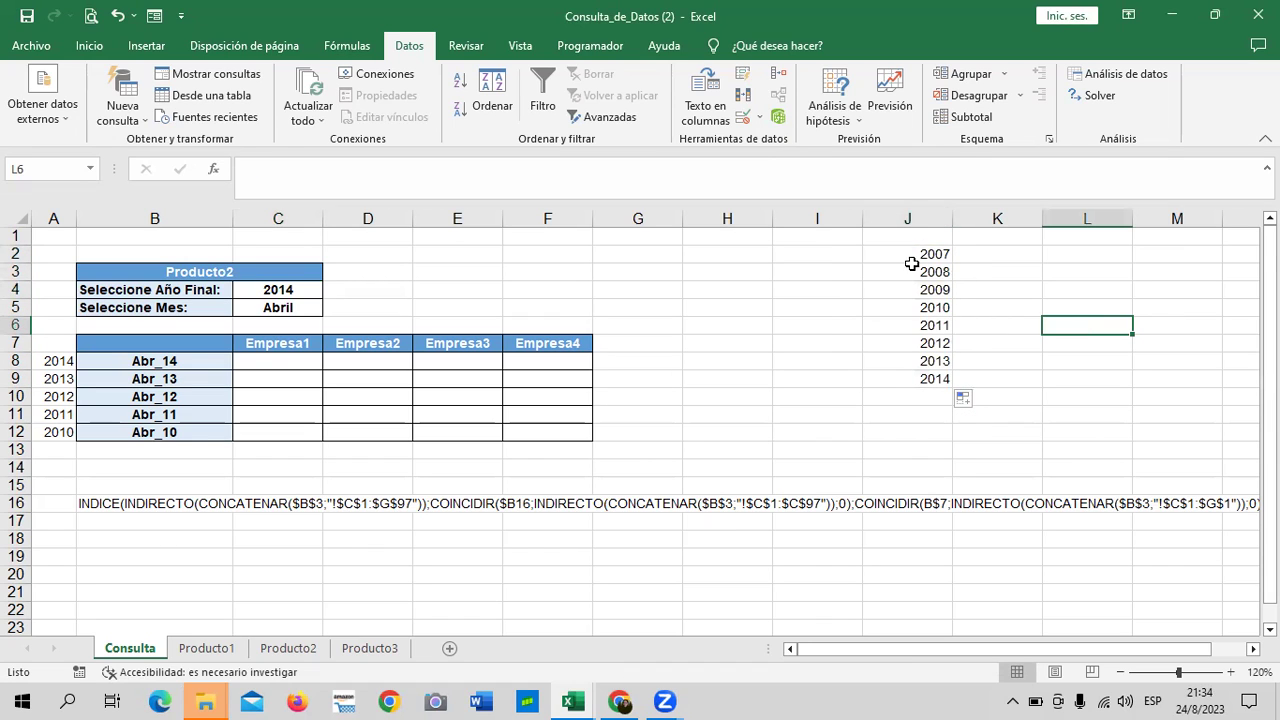
left_click_drag(925, 256, 919, 380)
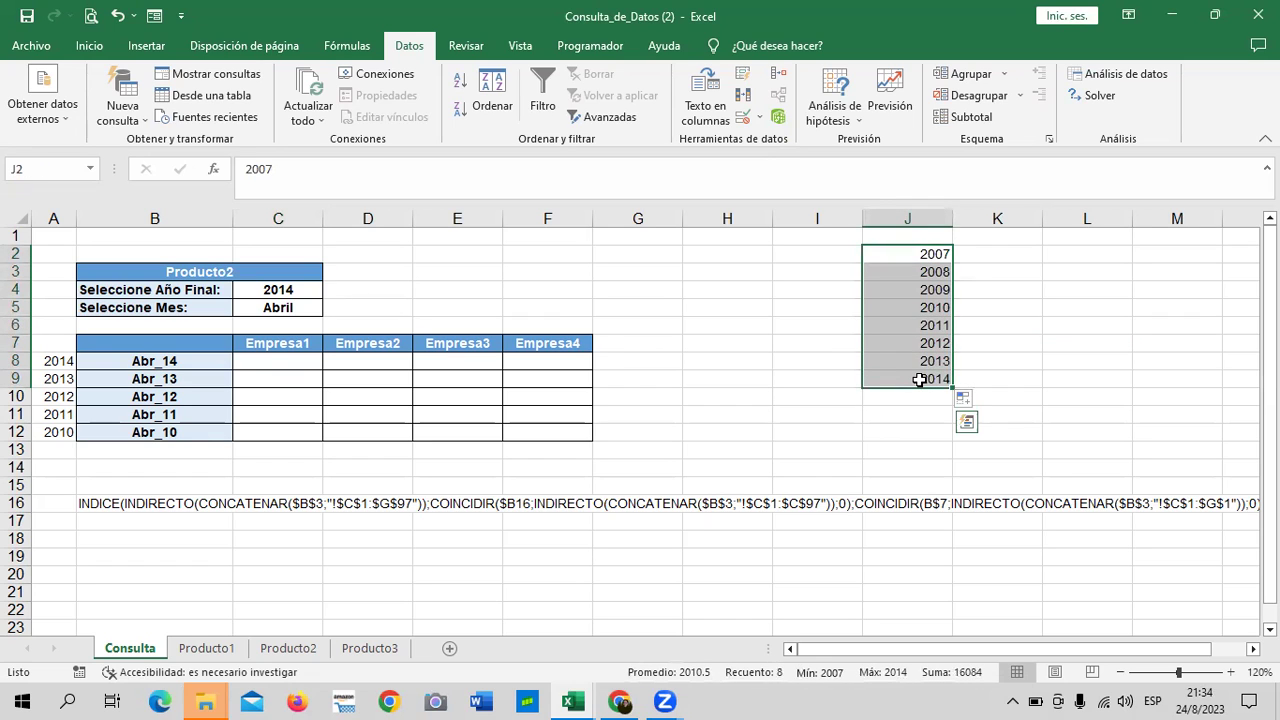
key("Delete")
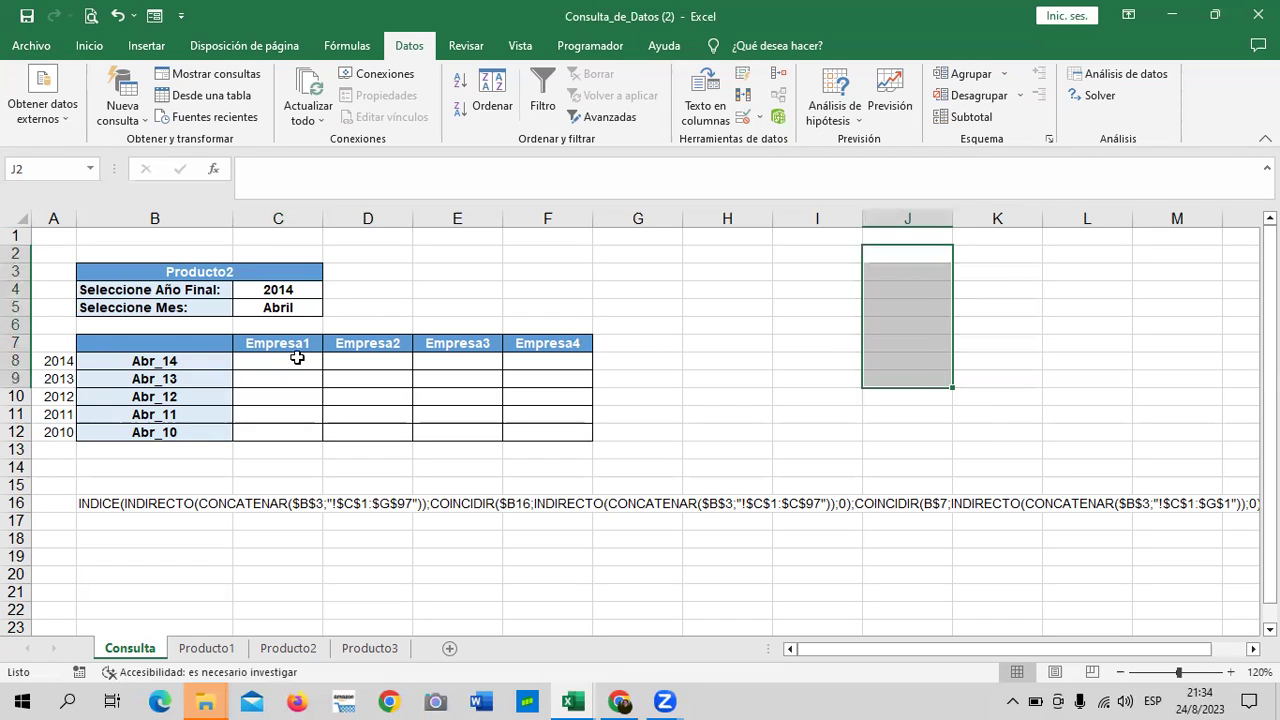
left_click(285, 289)
left_click(331, 289)
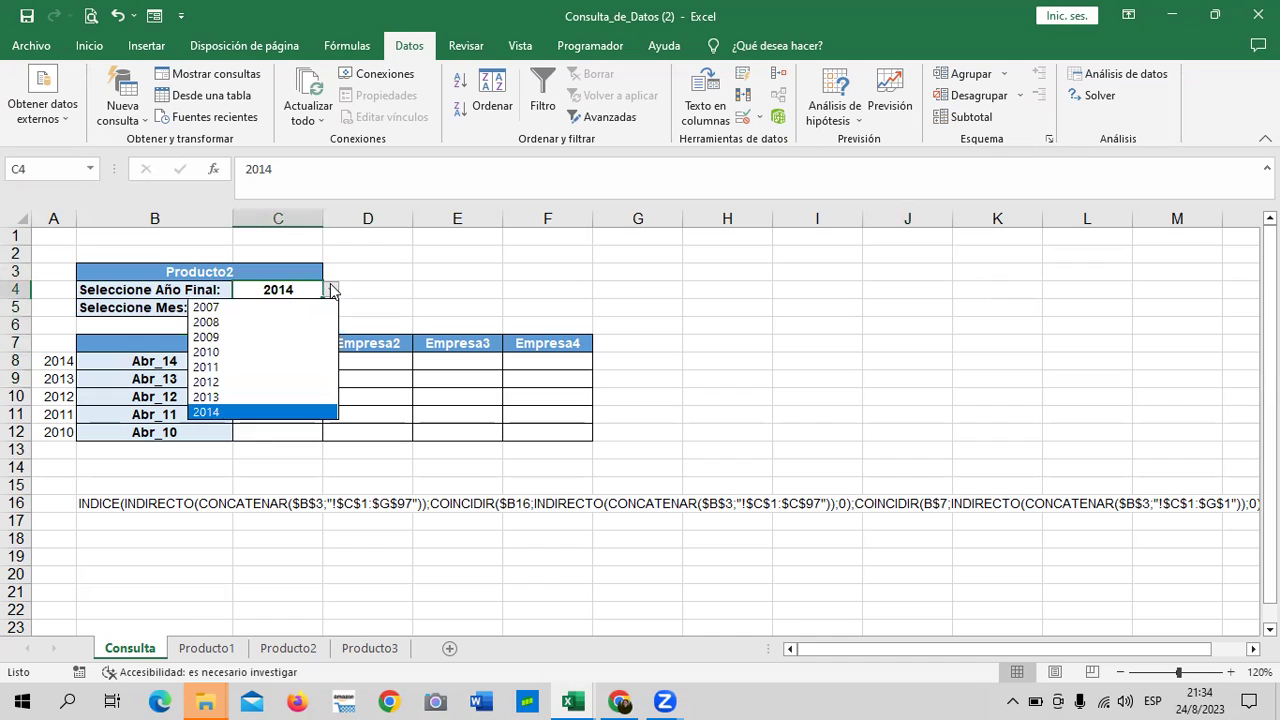
left_click(331, 287)
left_click(297, 359)
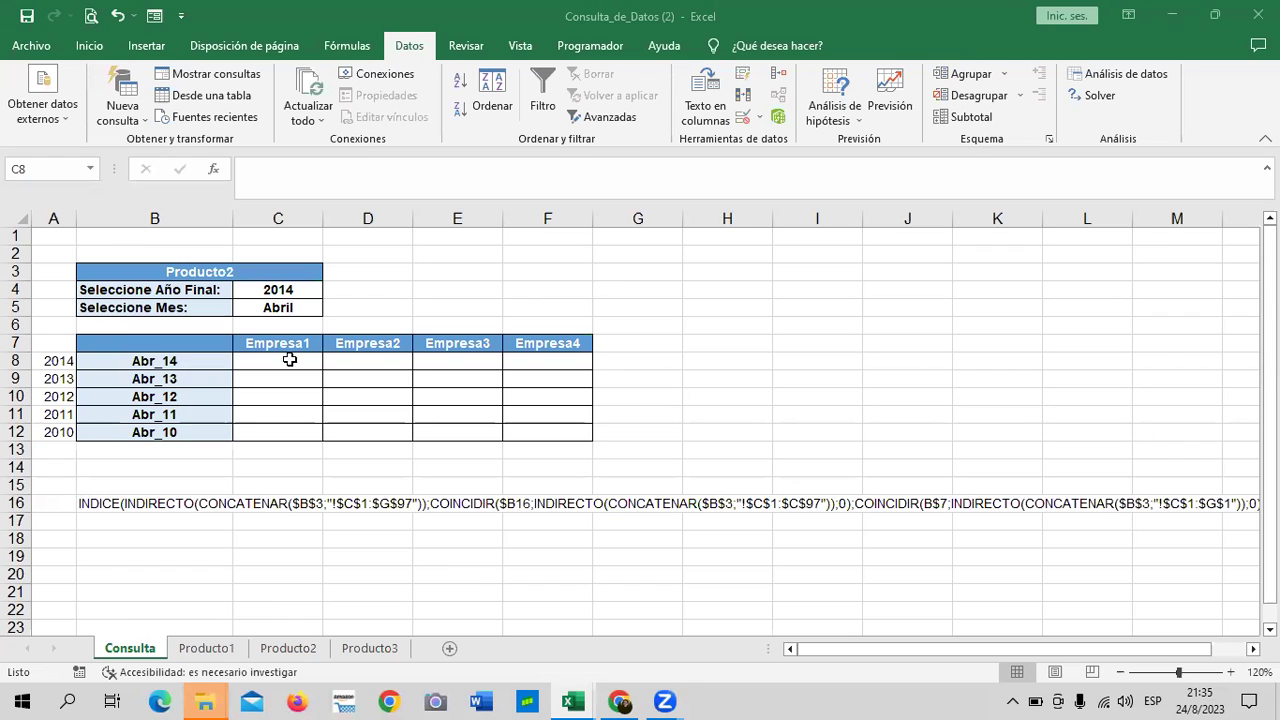
- Zoom the Consulta sheet from 120% to 130% and reselect cell C8
left_click(289, 359)
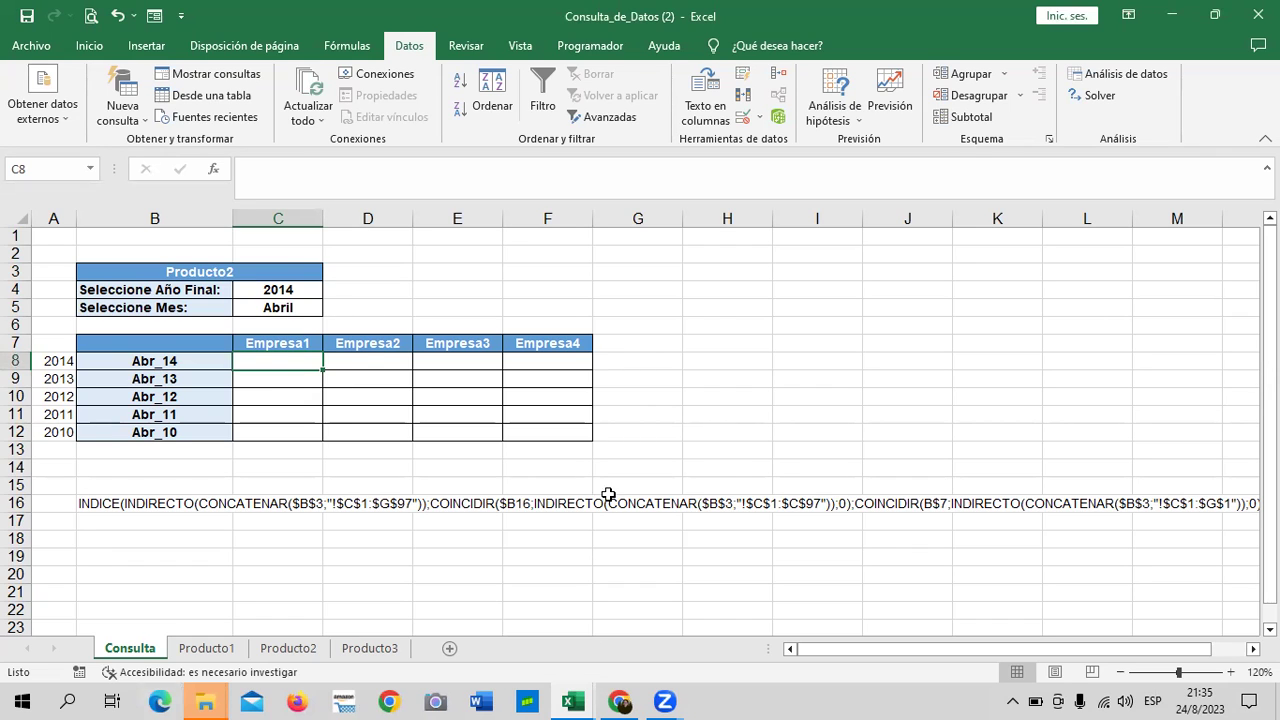
left_click(790, 361)
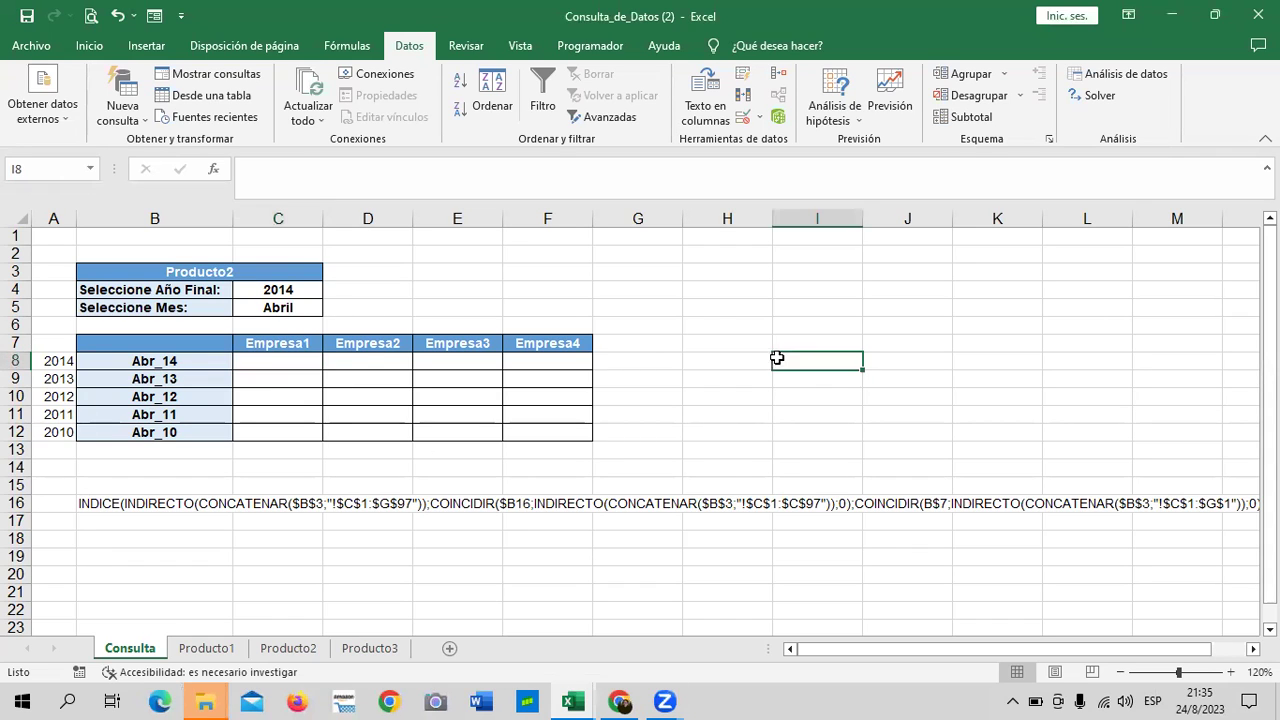
left_click(302, 361)
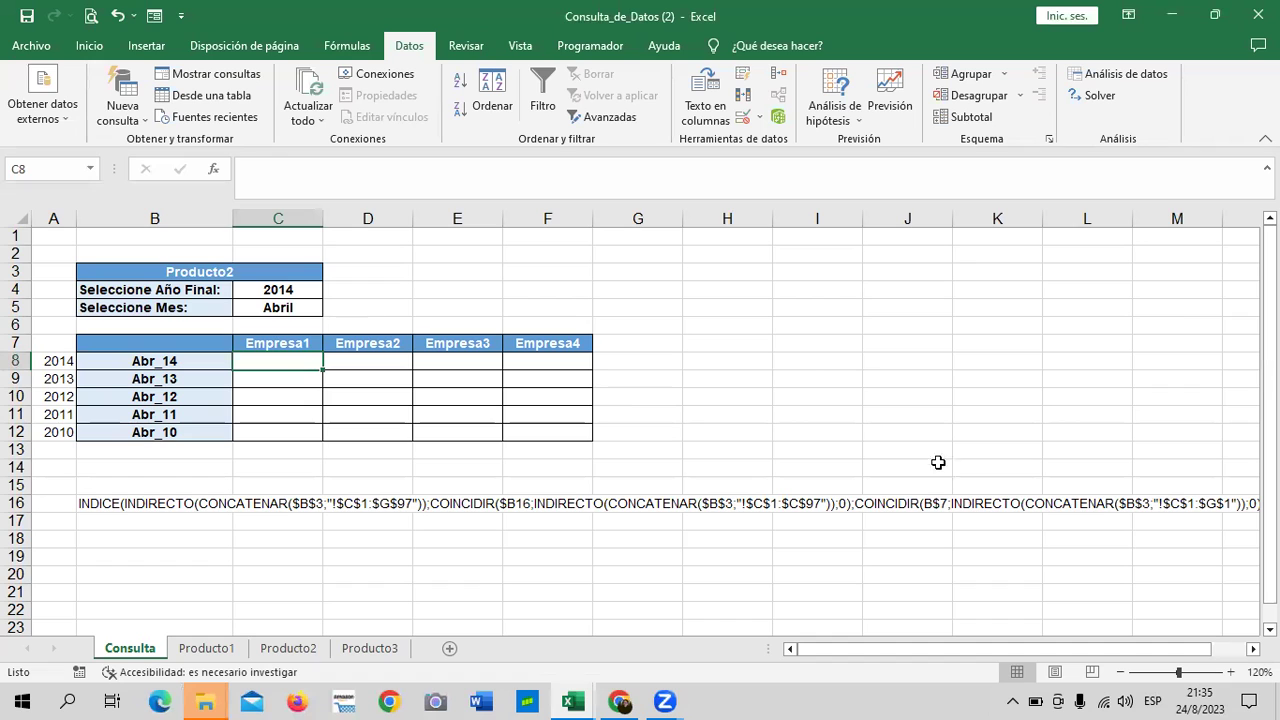
left_click(1231, 672)
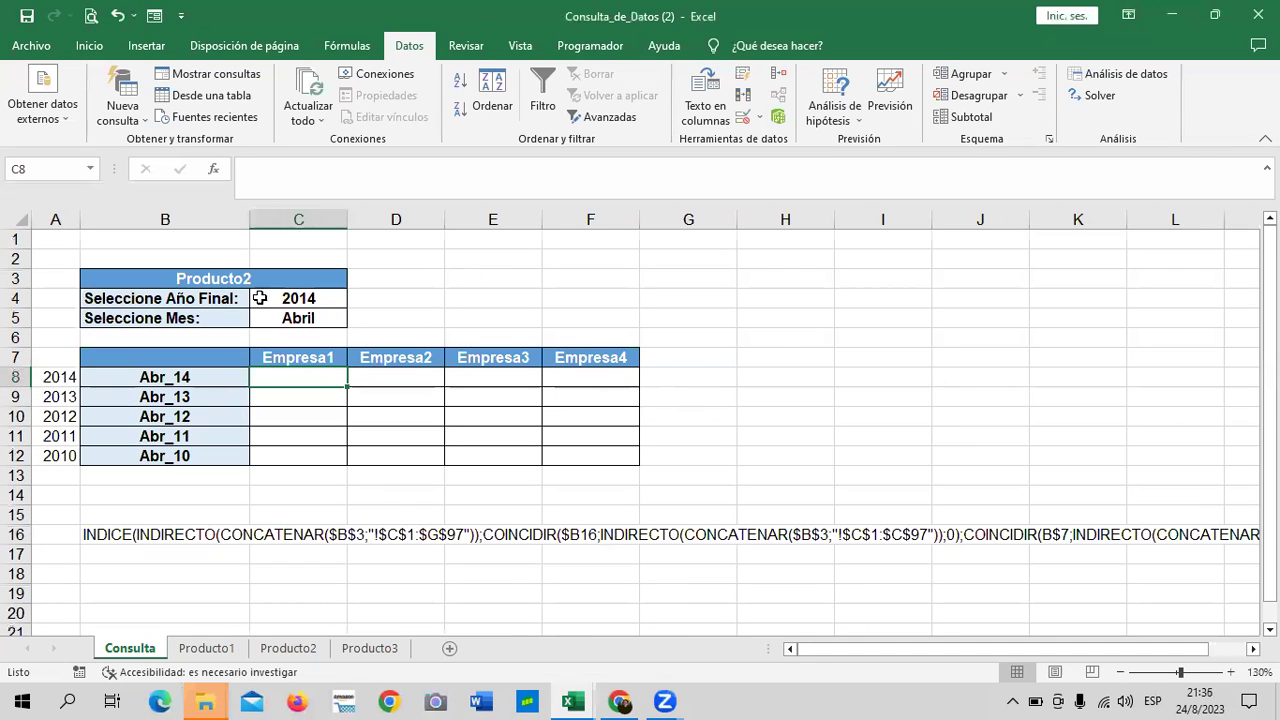
left_click(823, 337)
left_click(263, 378)
- Begin C8's formula as =INDICE(INDIRECTO(CONCATENAR( using function autocomplete
type("=ind")
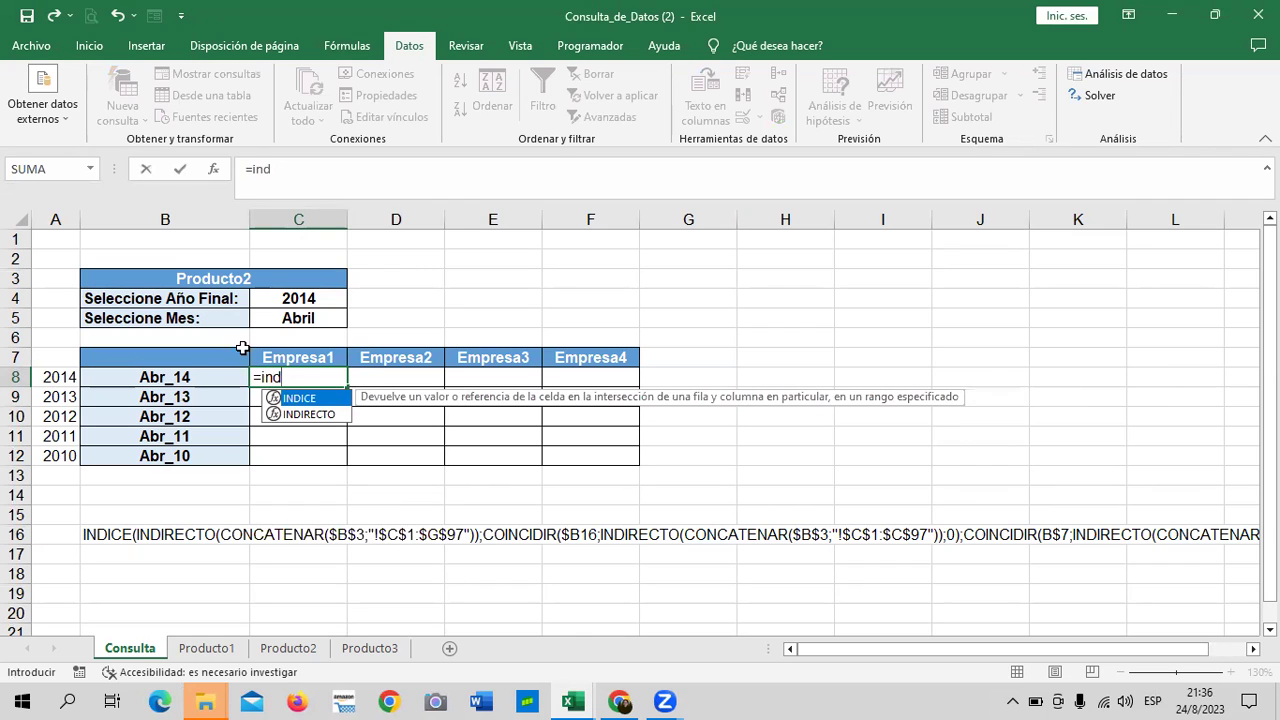
double_click(330, 398)
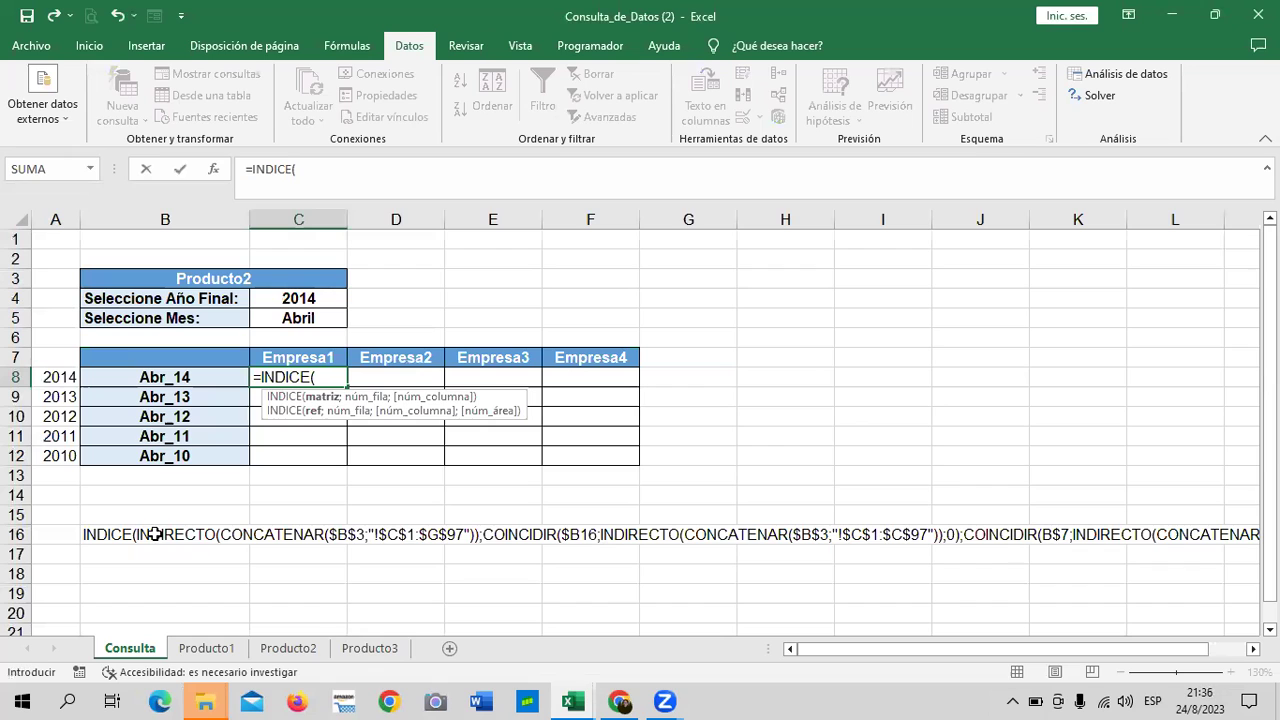
type("indi")
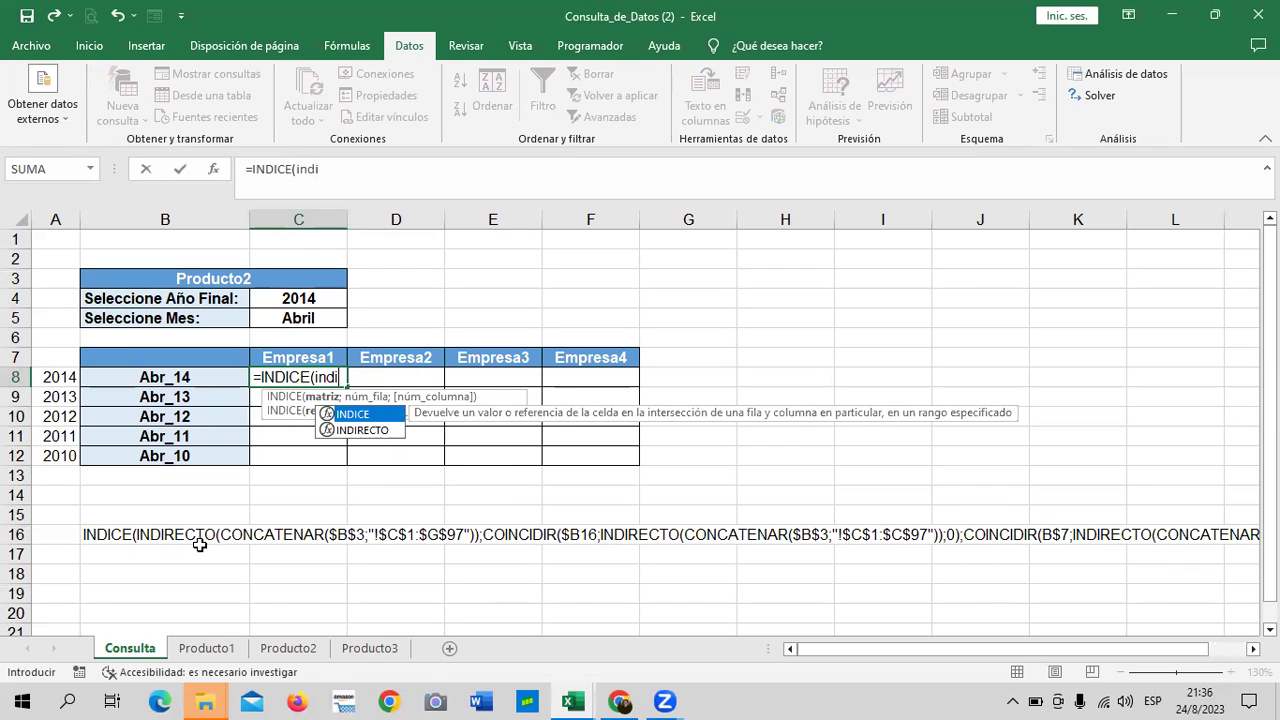
double_click(393, 430)
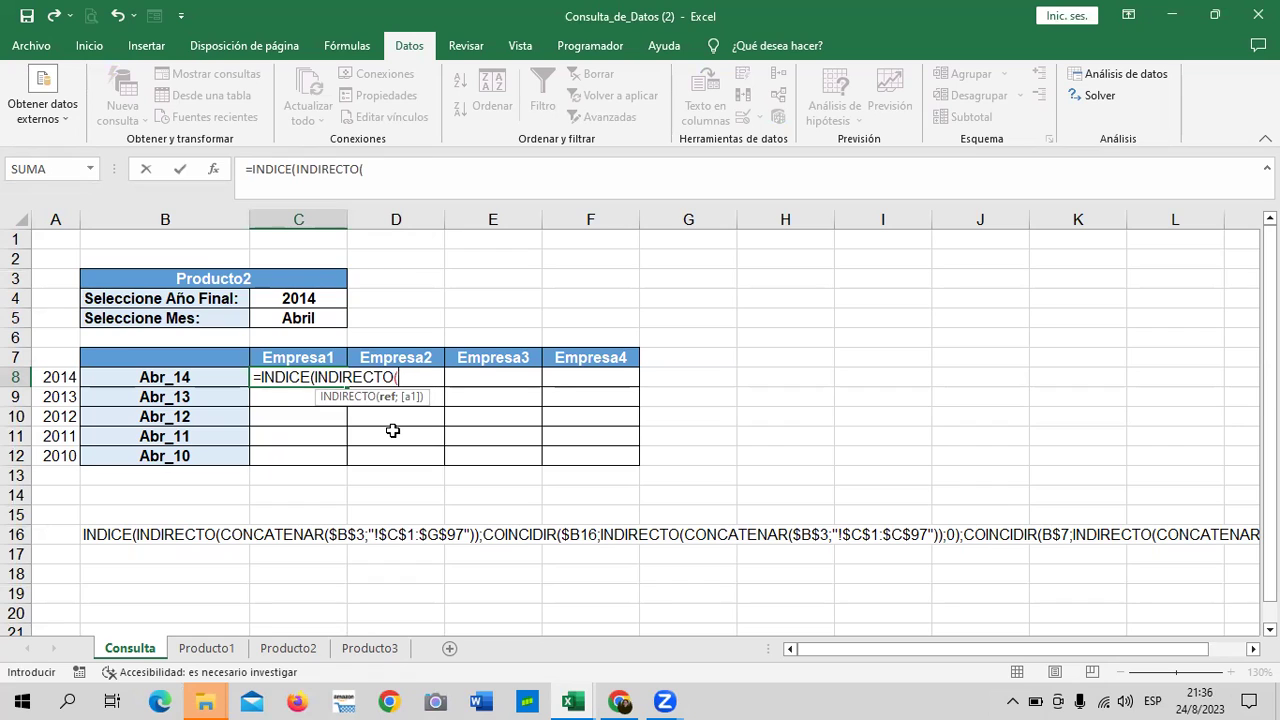
type("con")
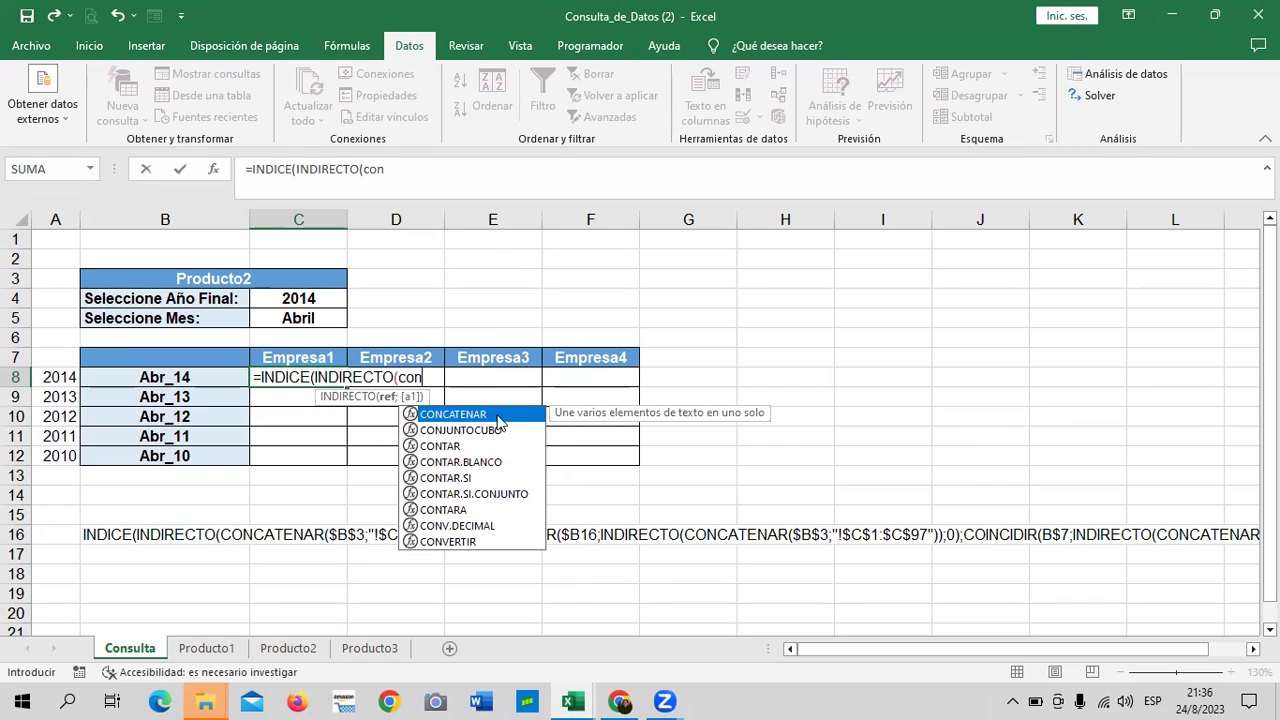
double_click(504, 414)
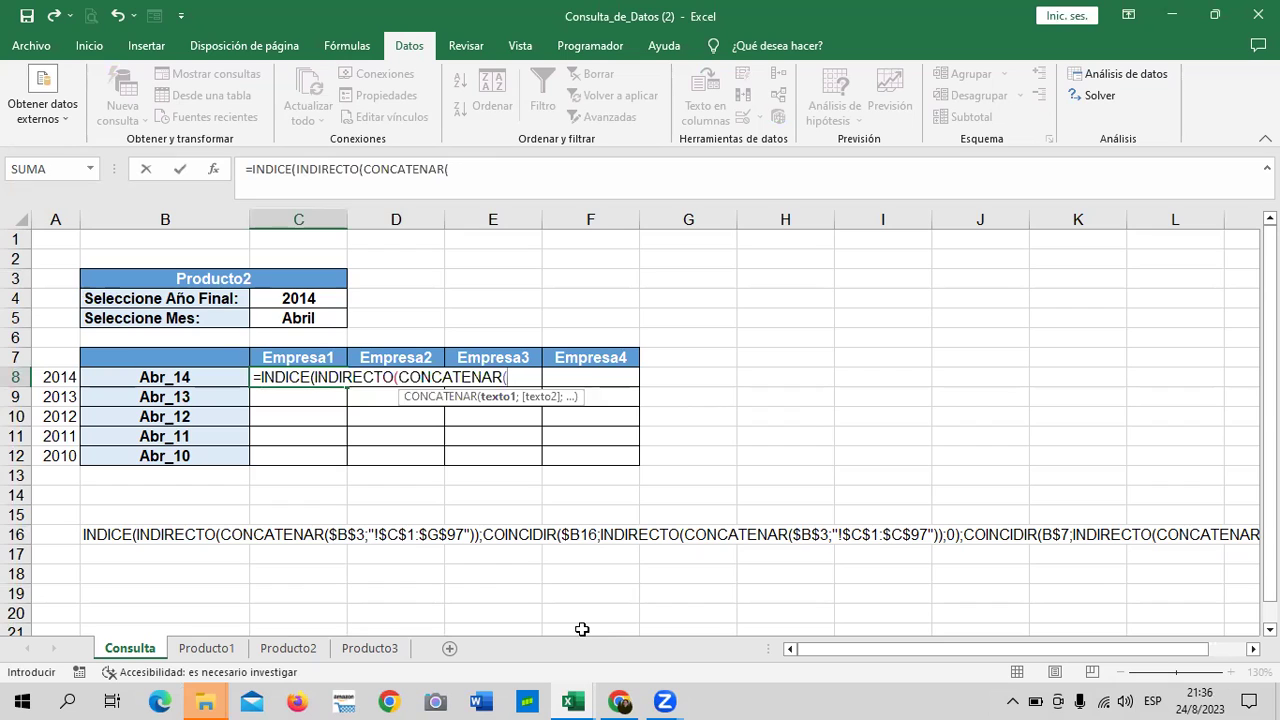
- Add B3 and a semicolon as CONCATENAR's first argument, then open a text string with a quote
left_click(209, 279)
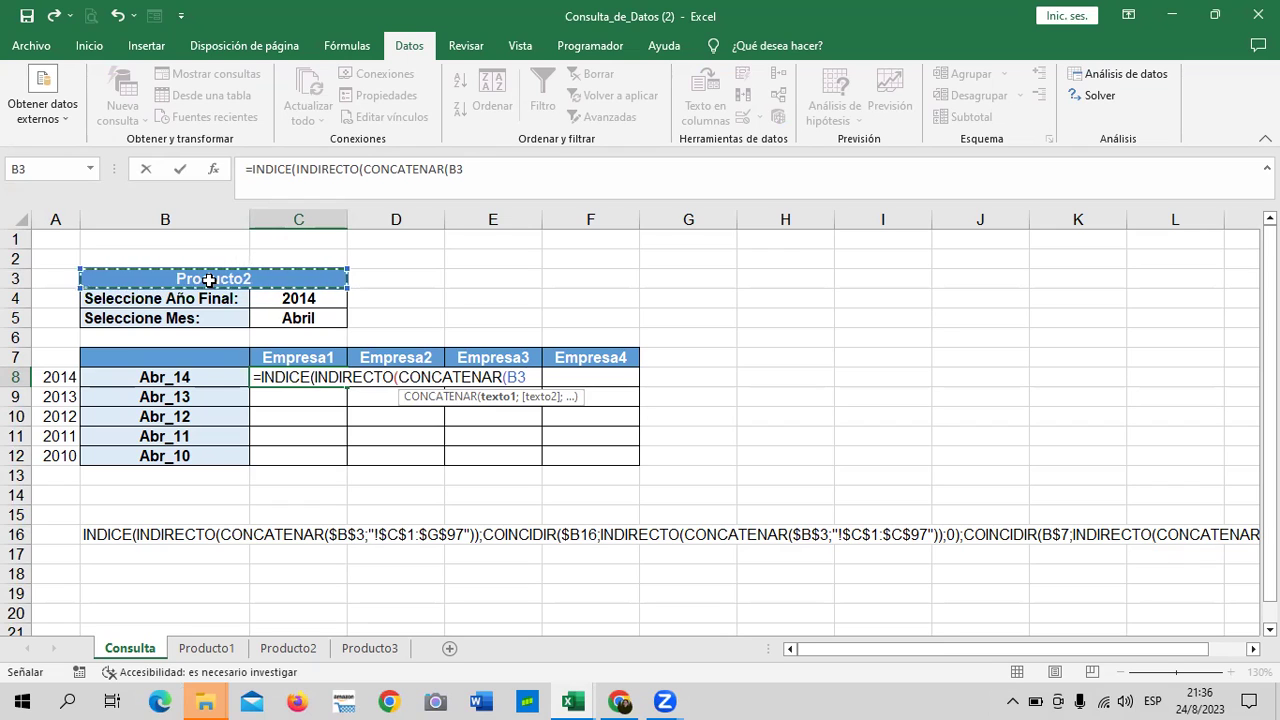
type(";")
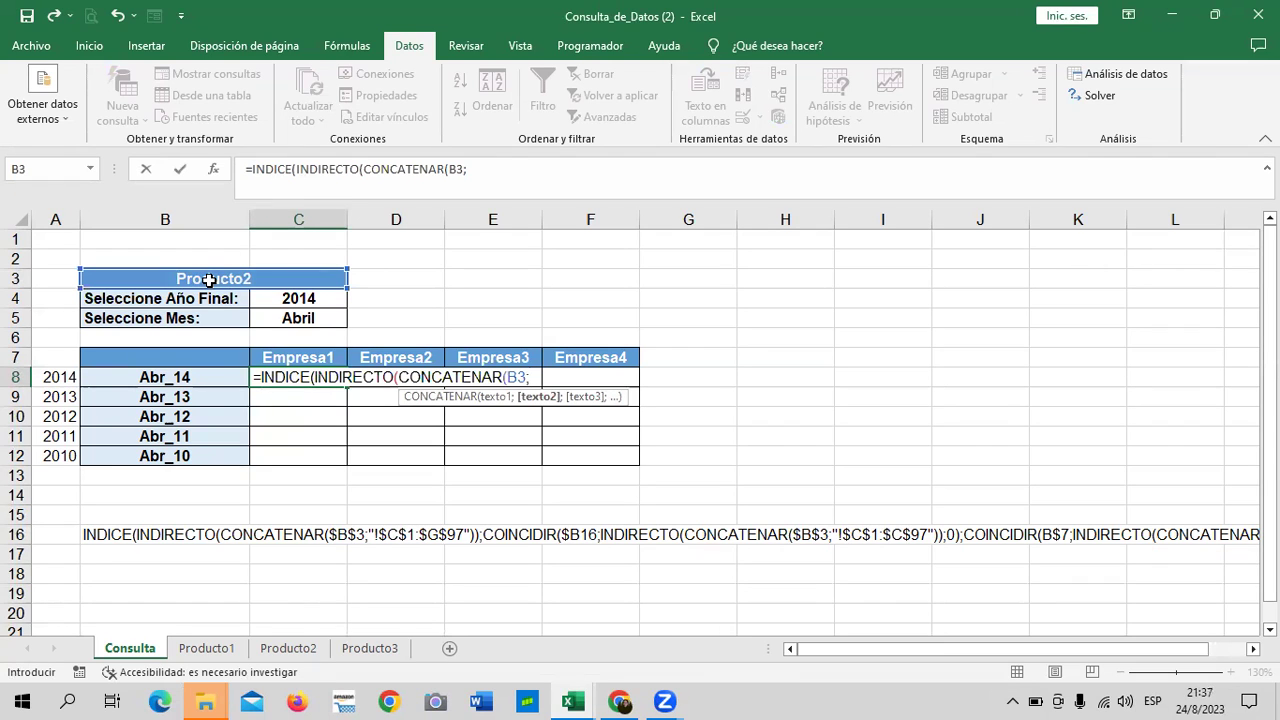
type(";")
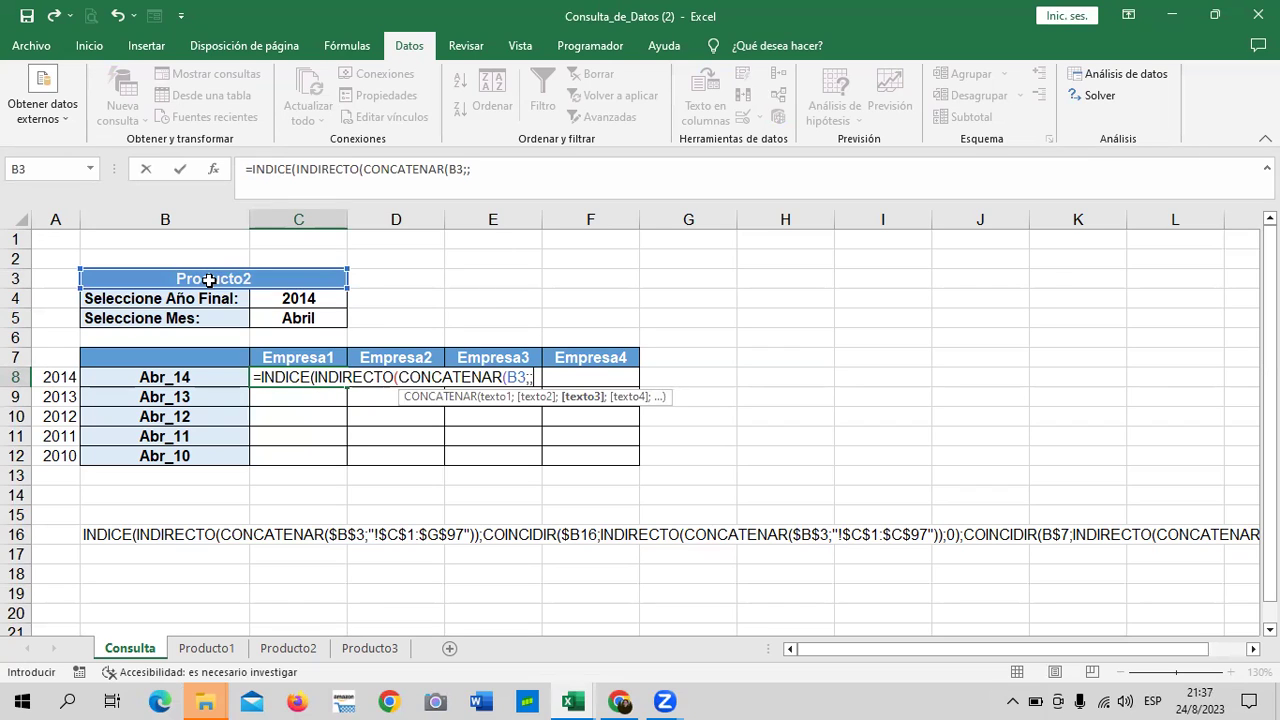
key("BackSpace")
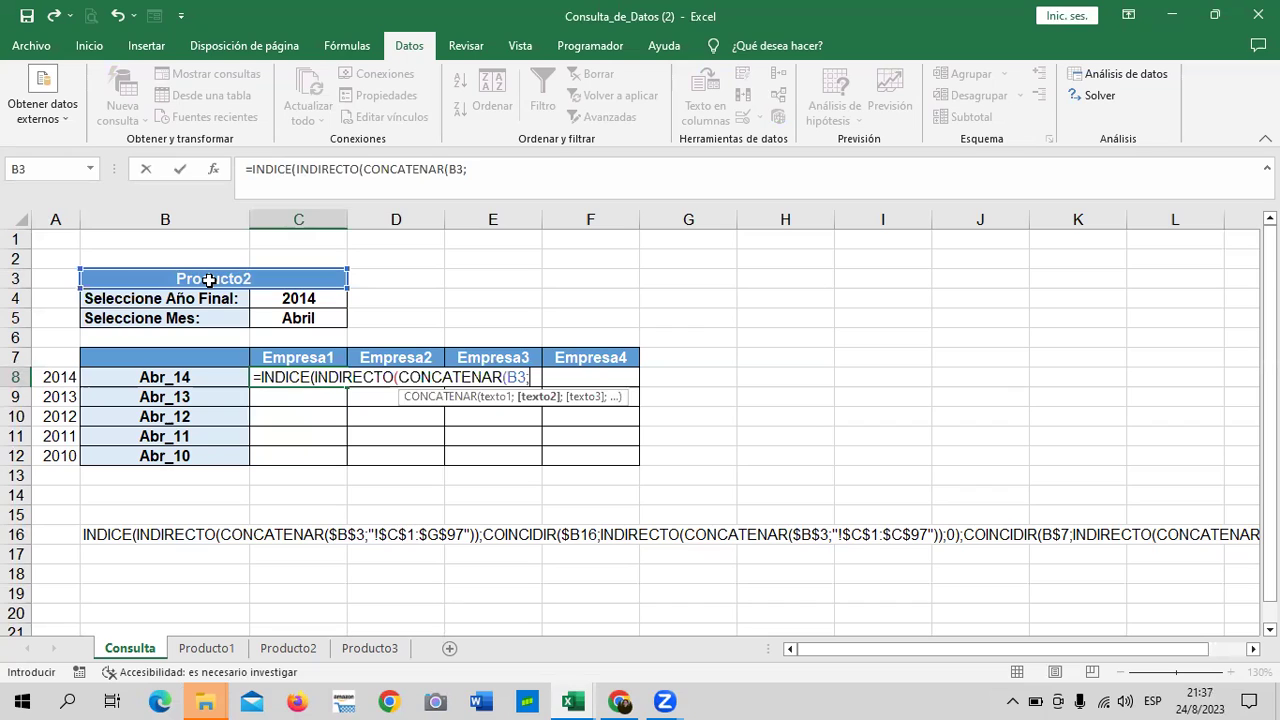
type("\"!")
- Add the Producto1 range C1:G97 to the string, then dismiss the formula error and keep editing
left_click(207, 649)
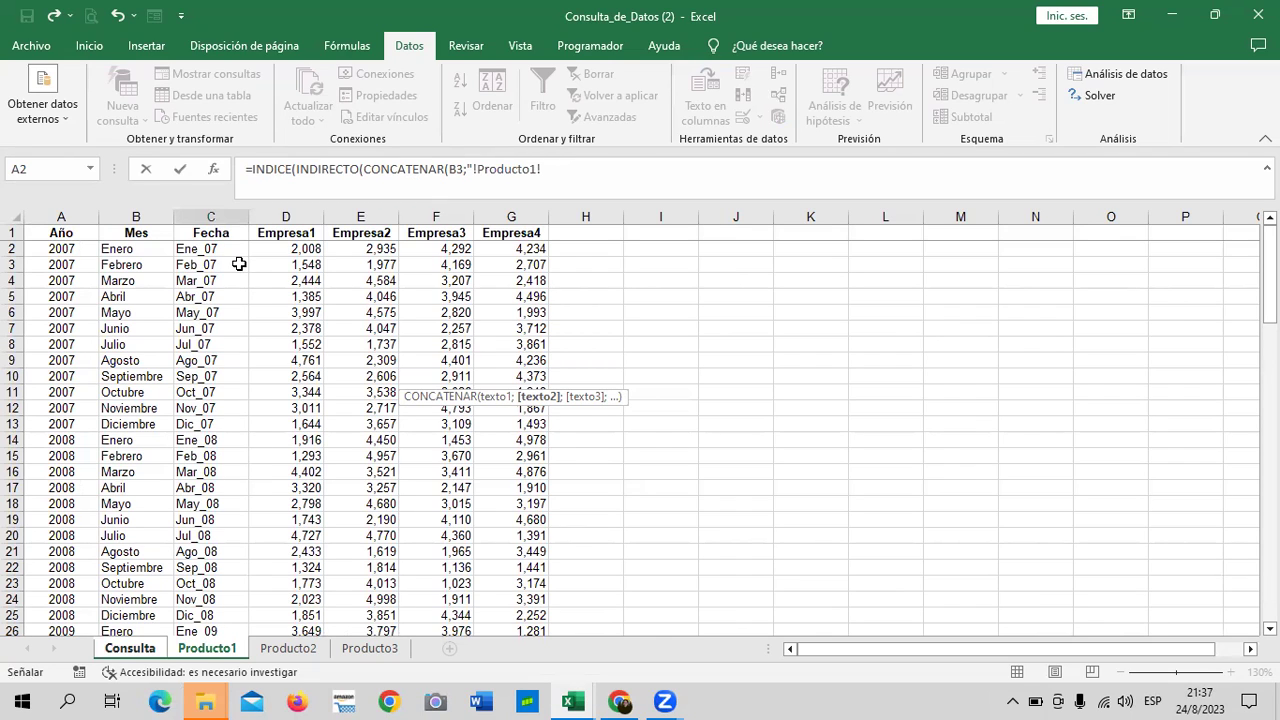
mouse_move(211, 233)
left_mouse_down()
mouse_move(368, 697)
mouse_move(525, 620)
mouse_move(542, 421)
left_mouse_up()
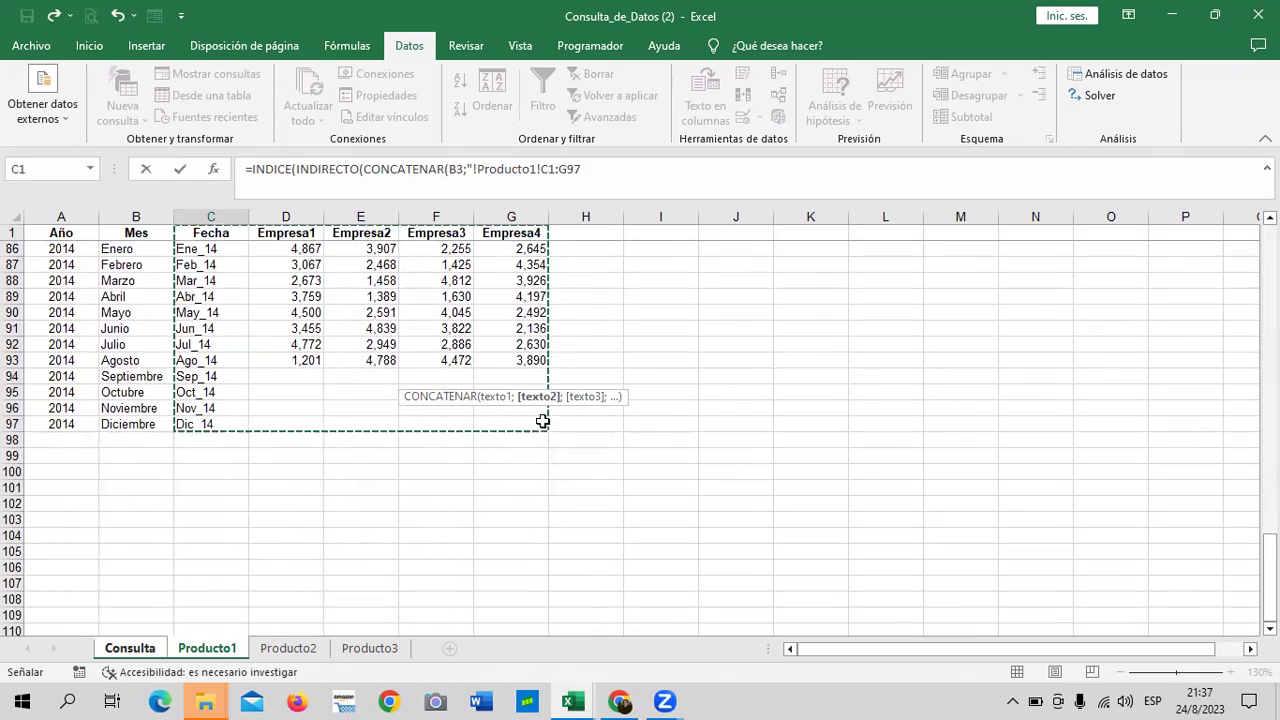
left_click(605, 166)
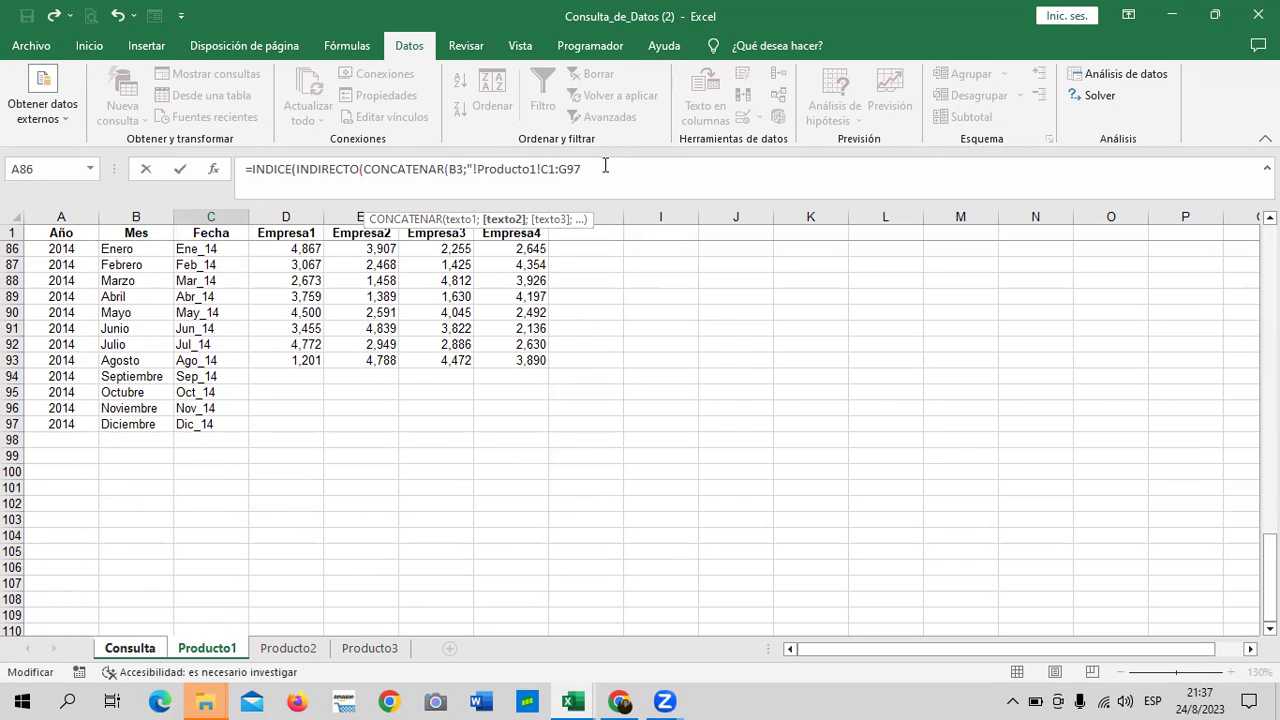
type(";")
key("Return")
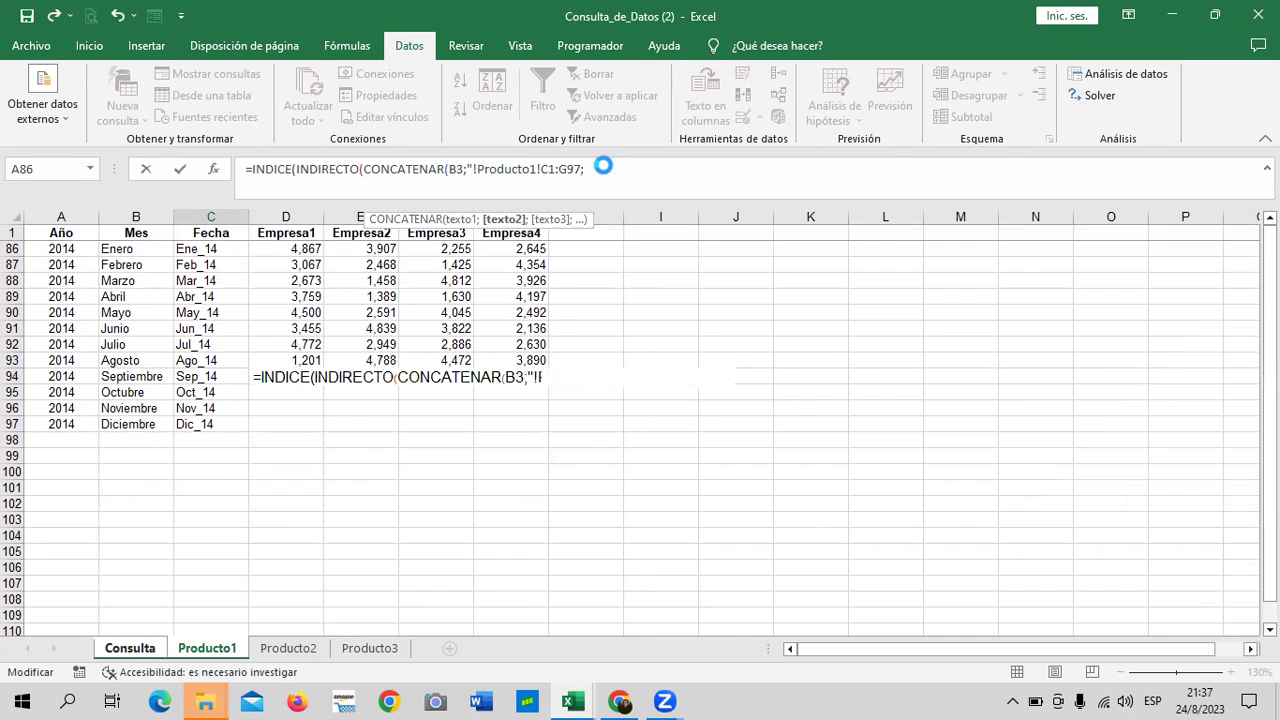
left_click(619, 450)
type("\"")
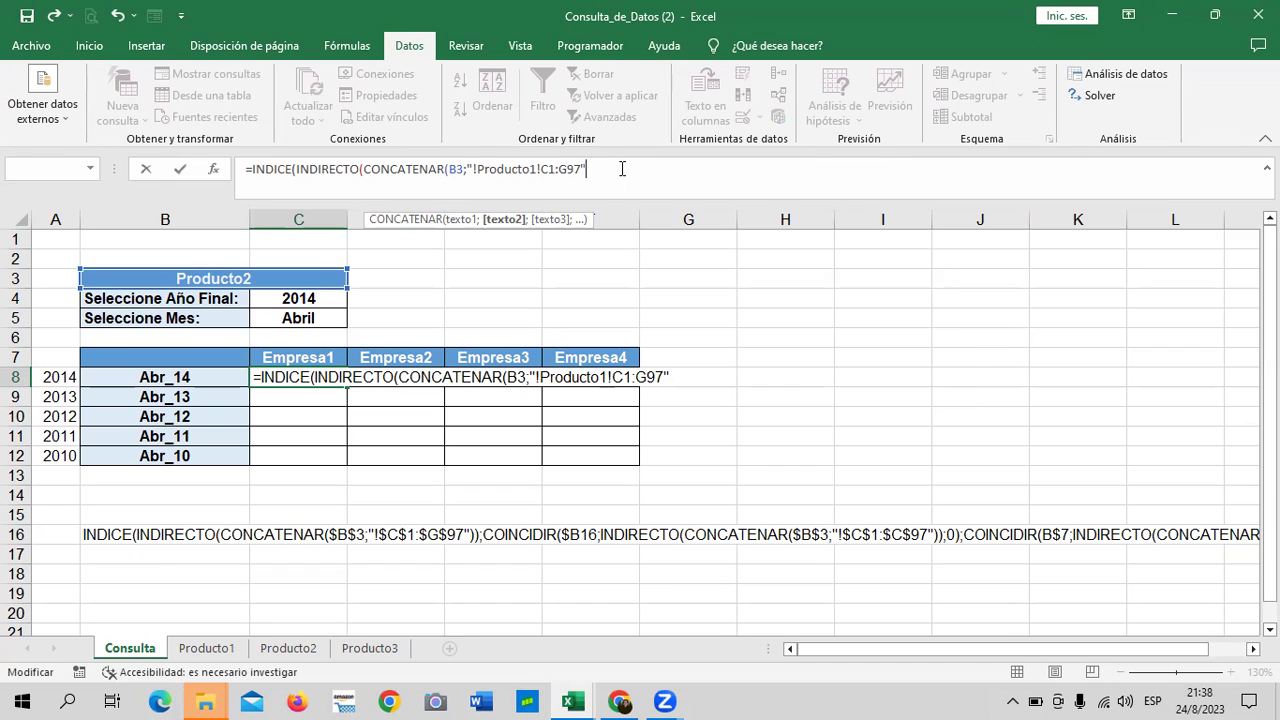
- Close the array part with '))' and begin COINCIDIR with Consulta!B8, then start typing INDIRECTO
type("))")
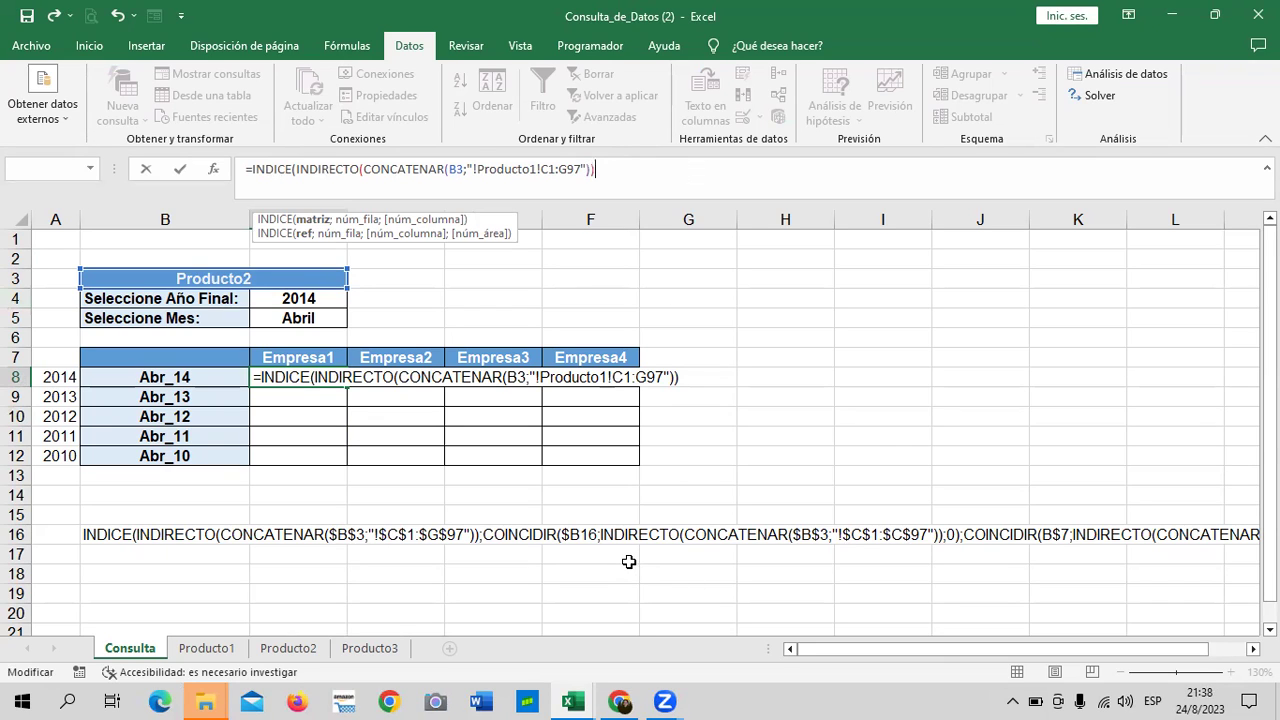
type(";")
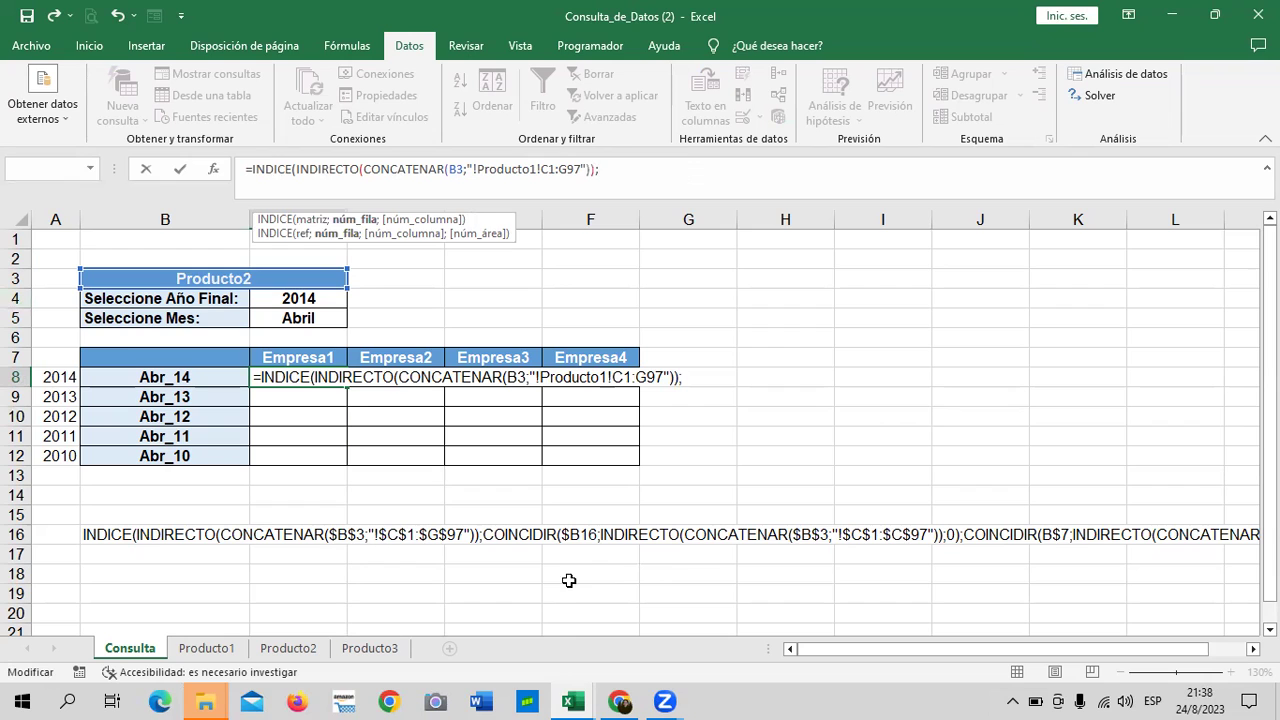
type("coin")
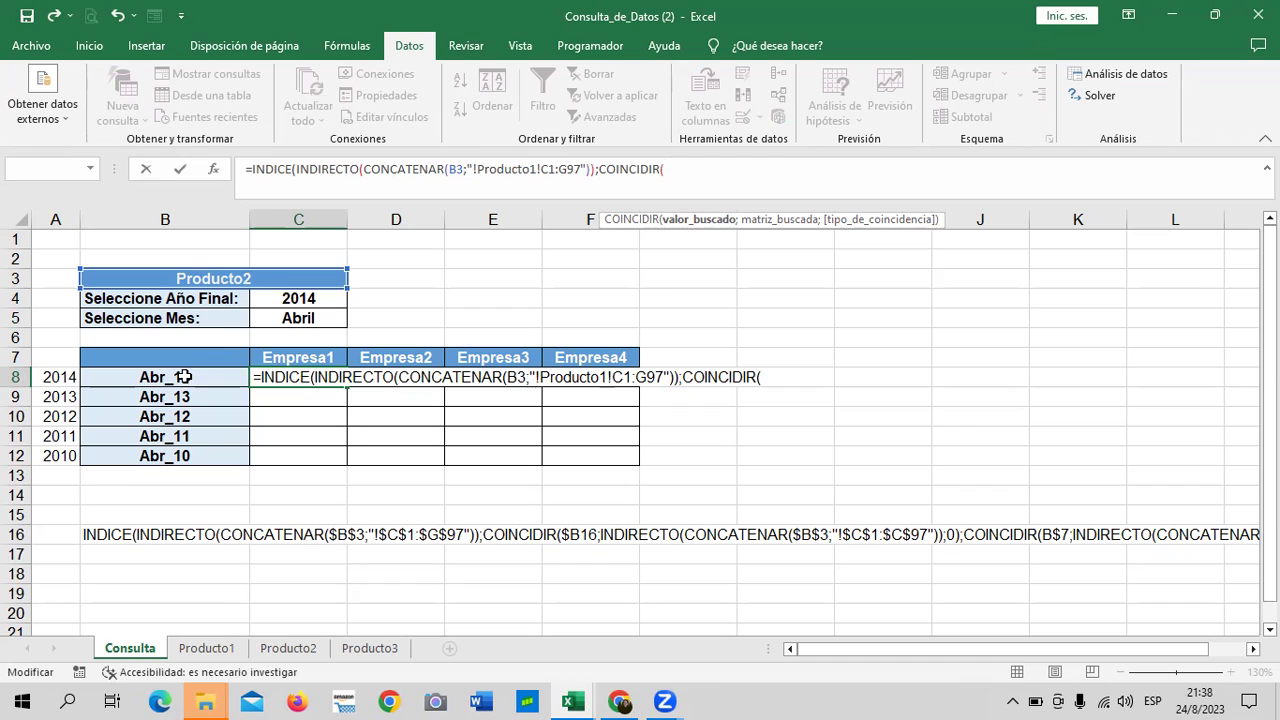
left_click(184, 376)
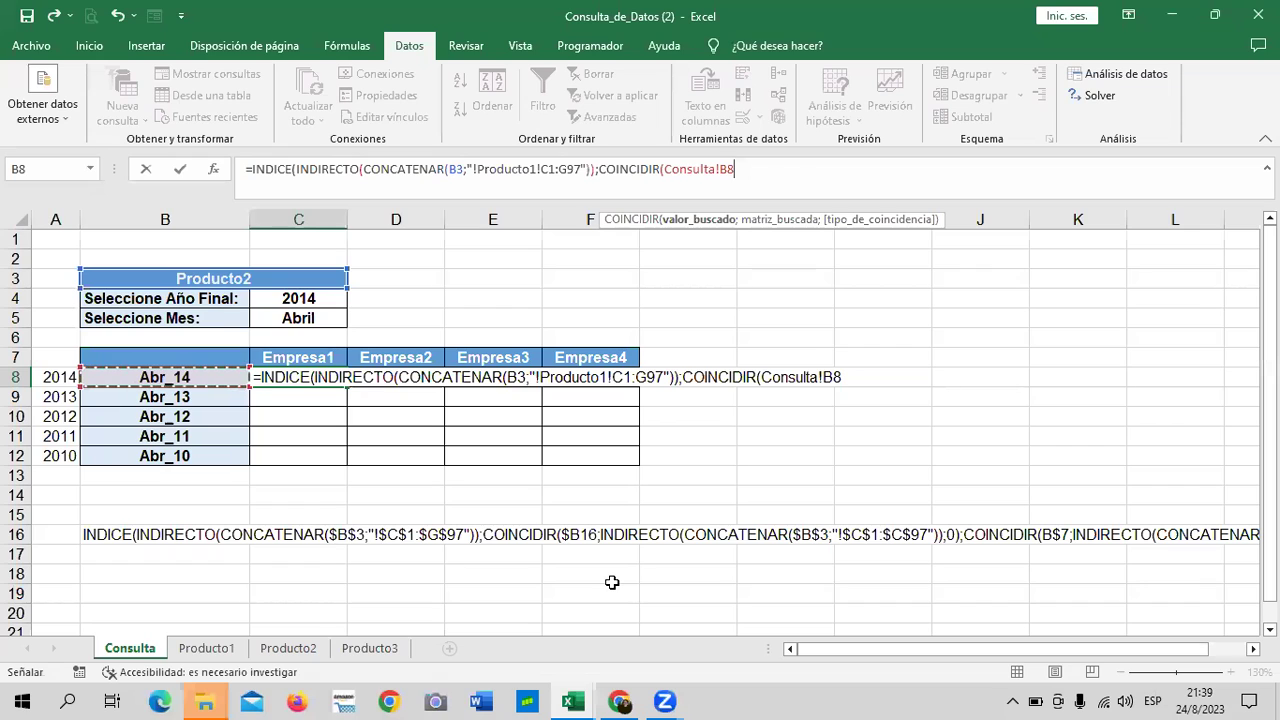
type(";")
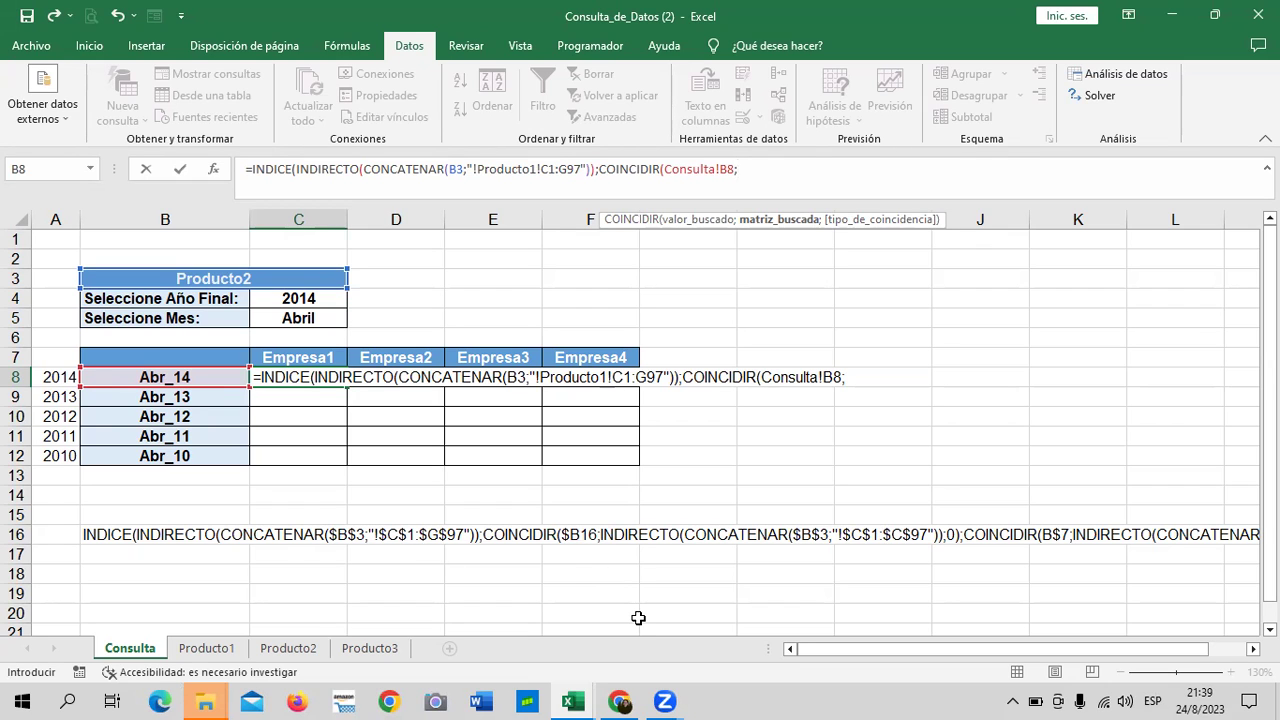
type("indi")
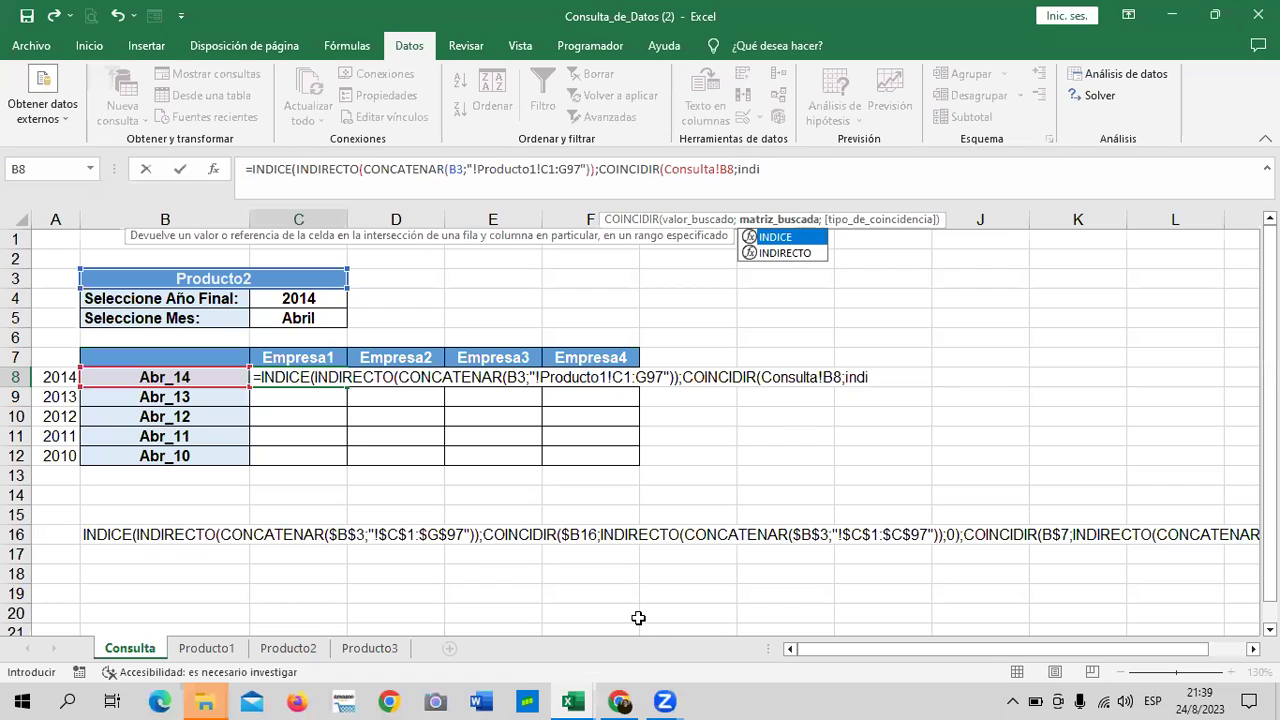
- Nest INDIRECTO(CONCATENAR(Consulta!B3; as COINCIDIR's lookup range argument
double_click(812, 252)
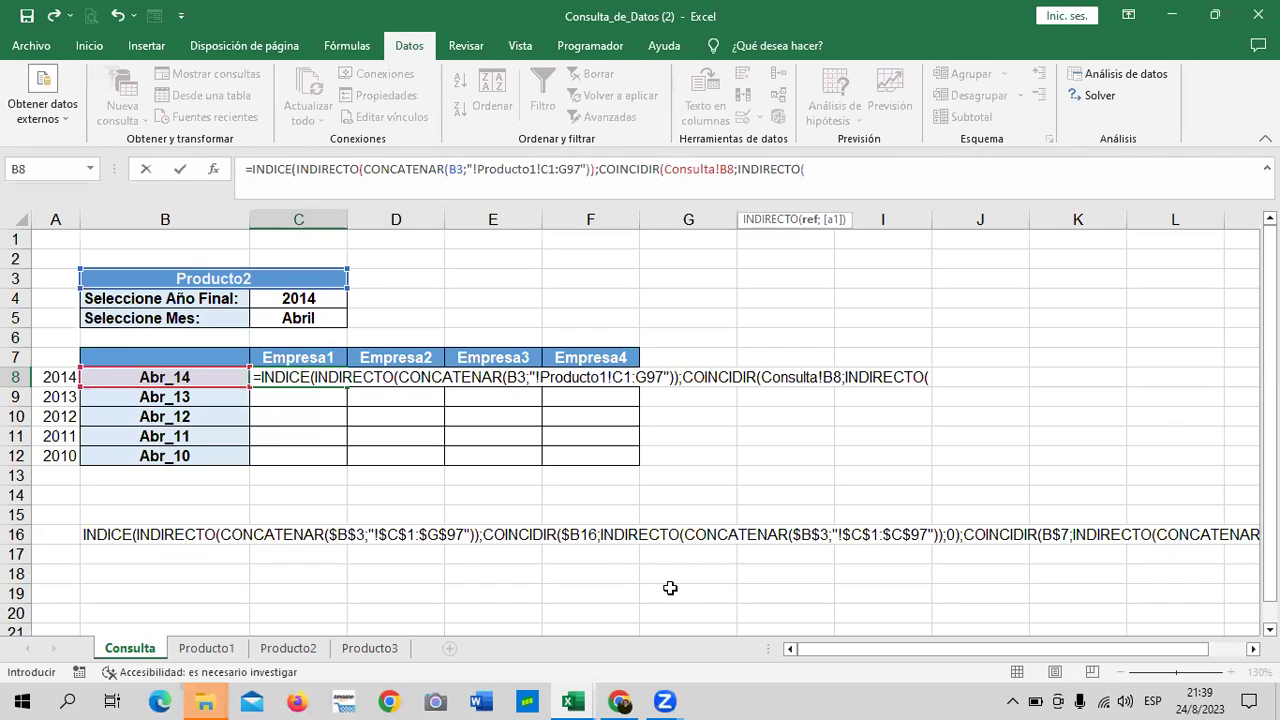
type("con")
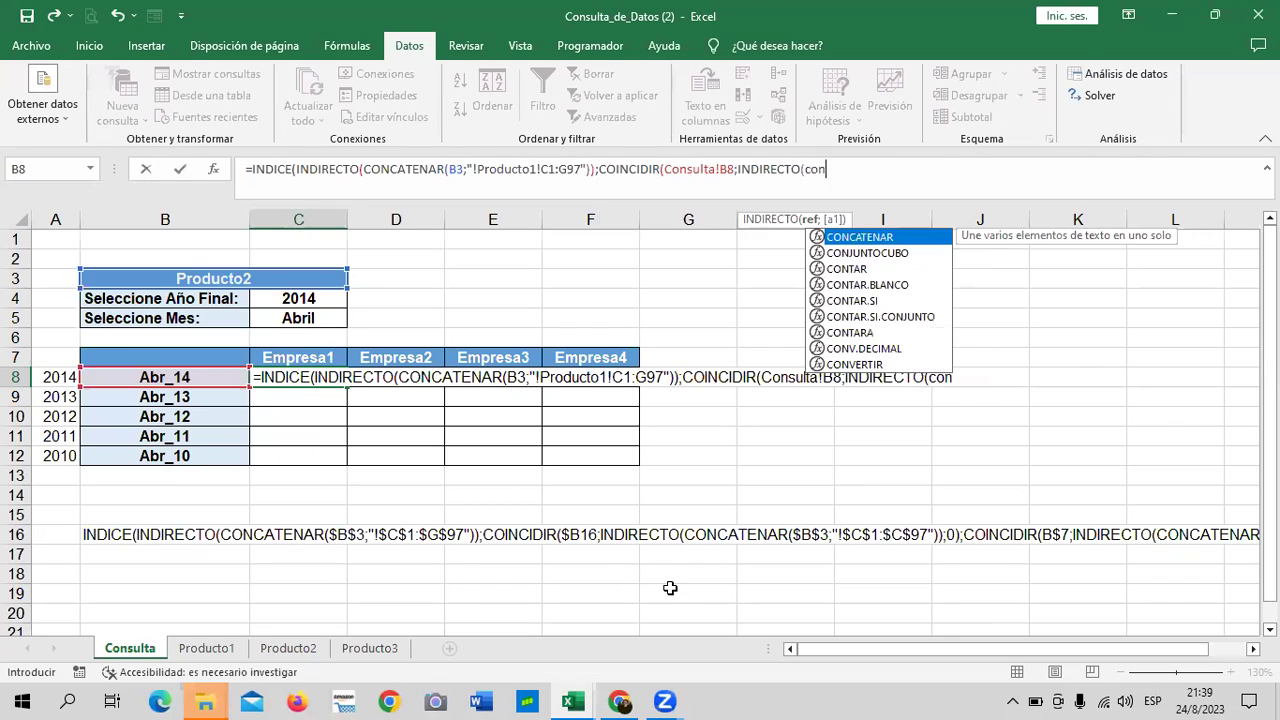
double_click(890, 240)
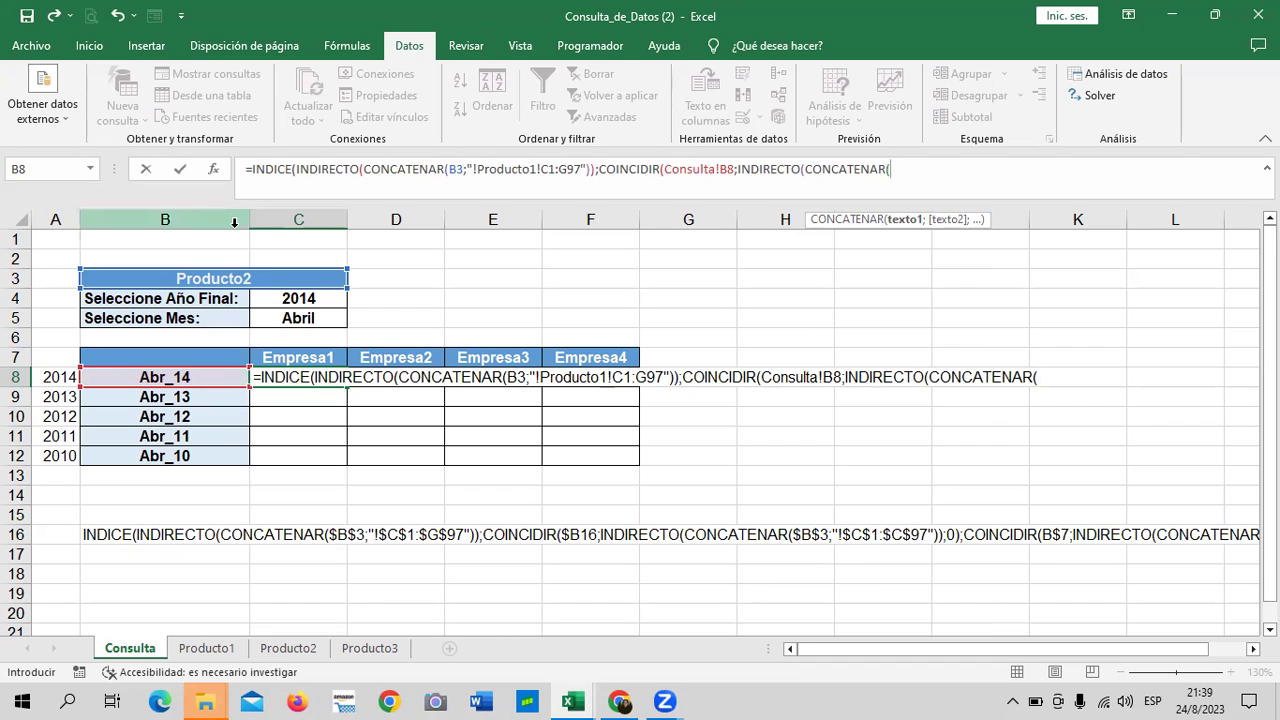
left_click(274, 282)
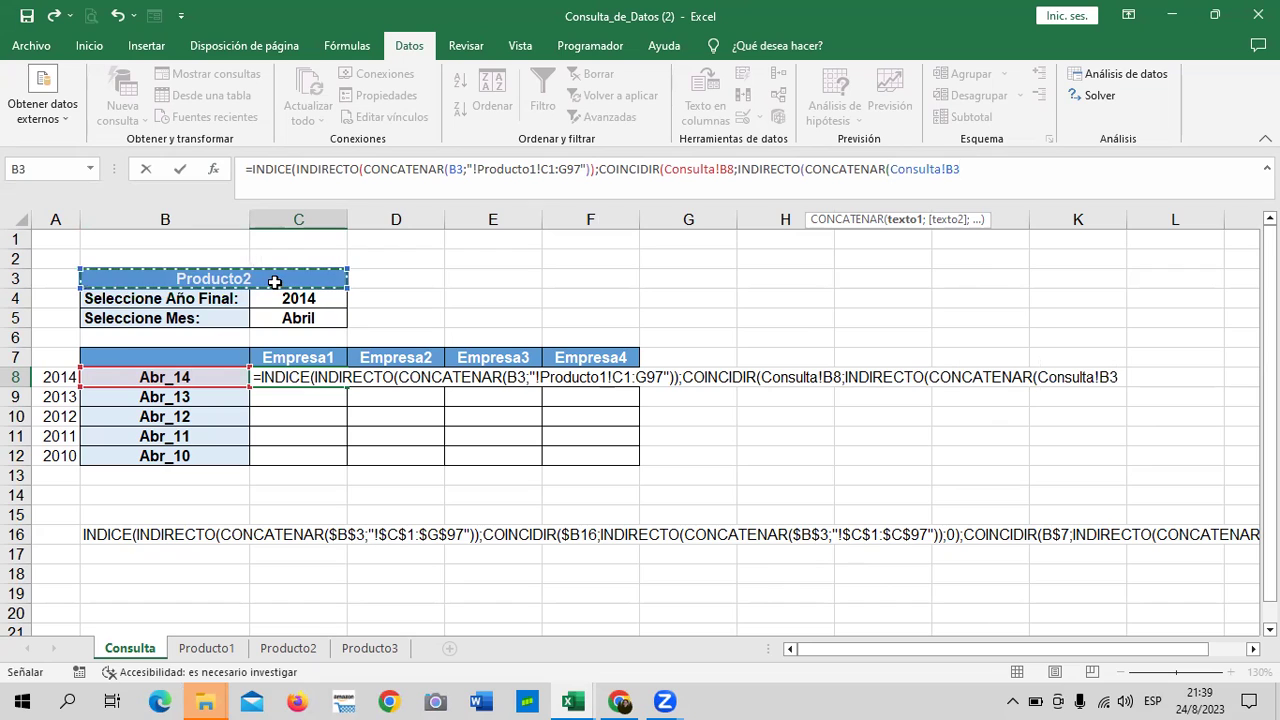
type(";")
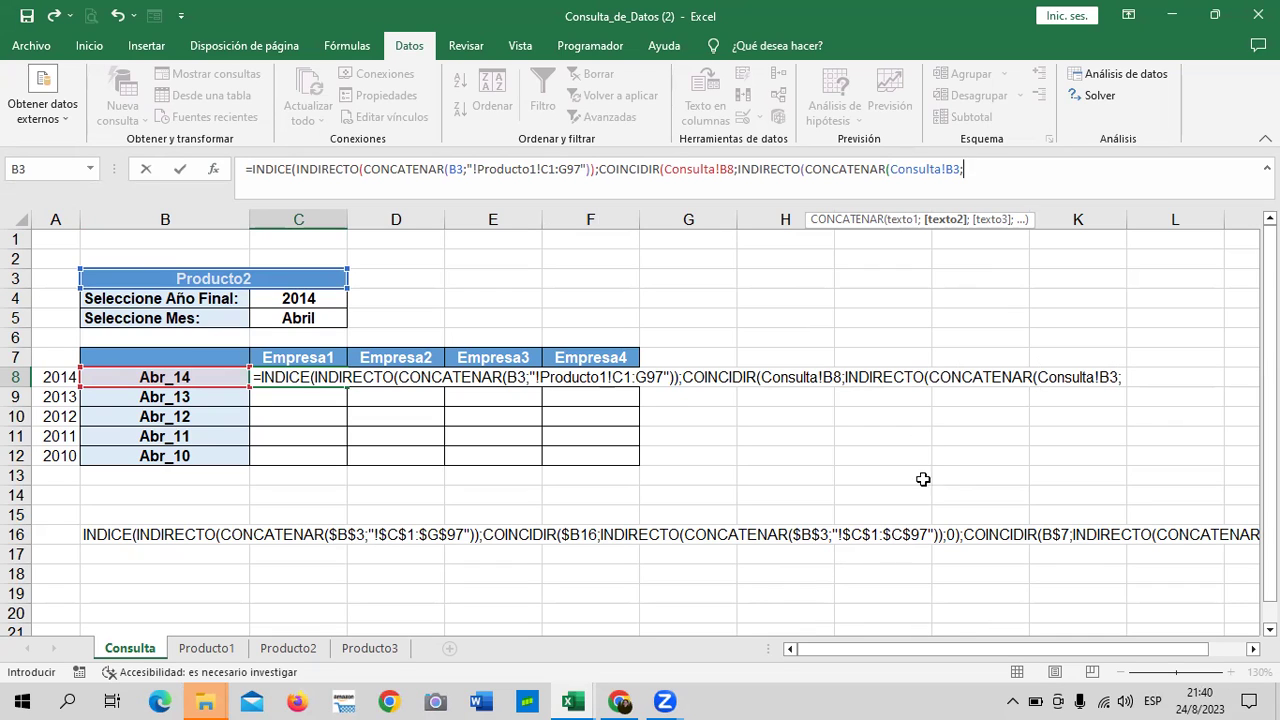
- Add the Producto1 Fecha range C2:C97, commit, and accept Excel's suggested parenthesis correction
left_click(206, 647)
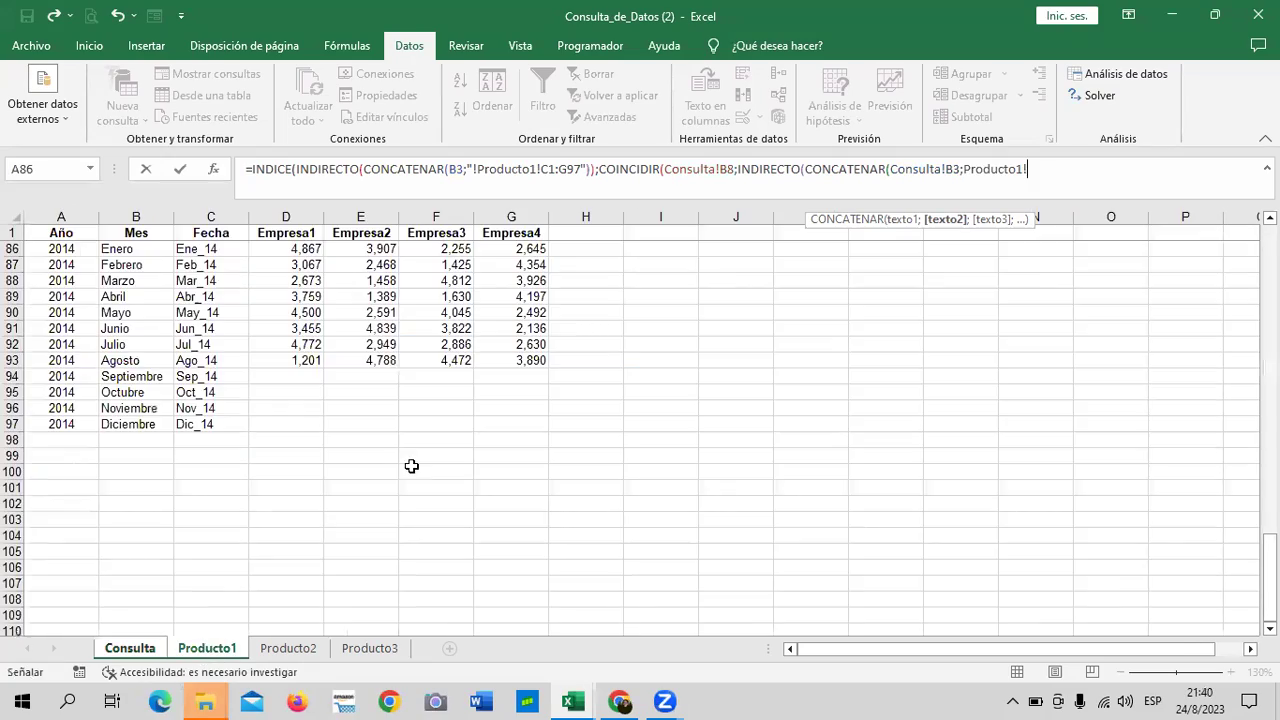
scroll(283, 358, "up", 12)
scroll(283, 358, "up", 7)
scroll(283, 358, "up", 7)
scroll(283, 358, "up", 1)
mouse_move(195, 249)
left_mouse_down()
mouse_move(203, 697)
mouse_move(217, 596)
left_mouse_up()
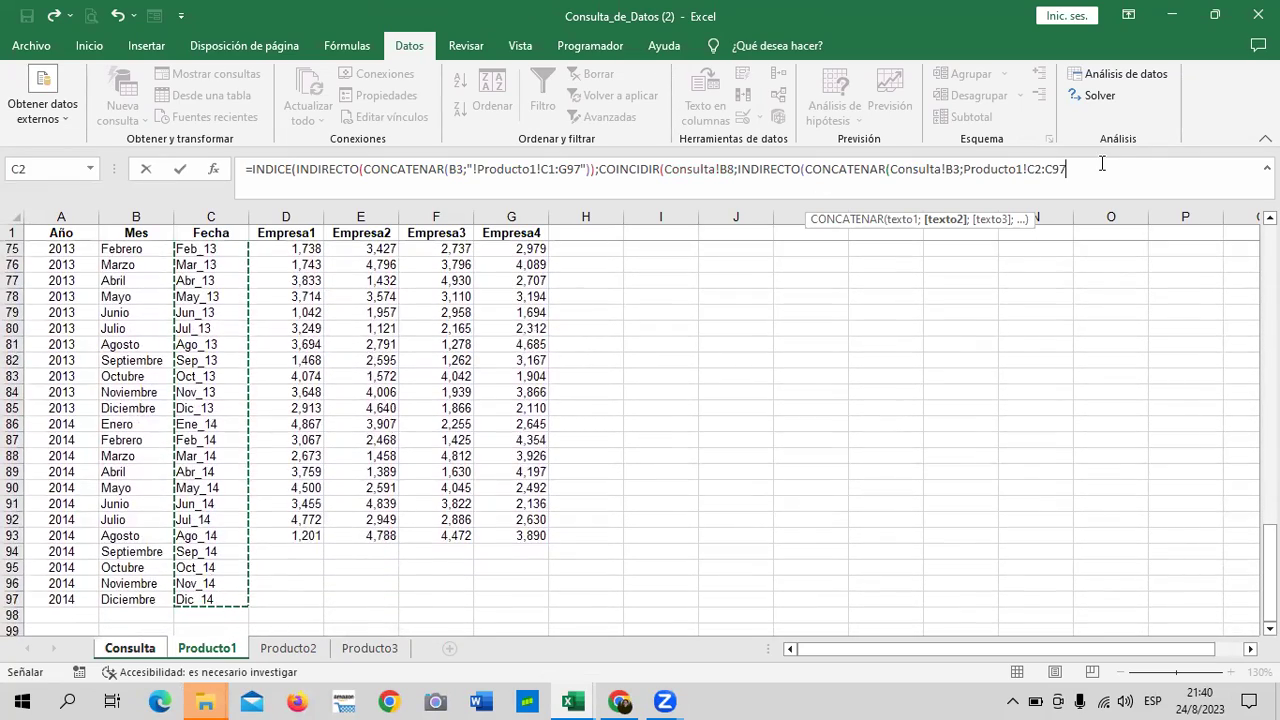
key("Return")
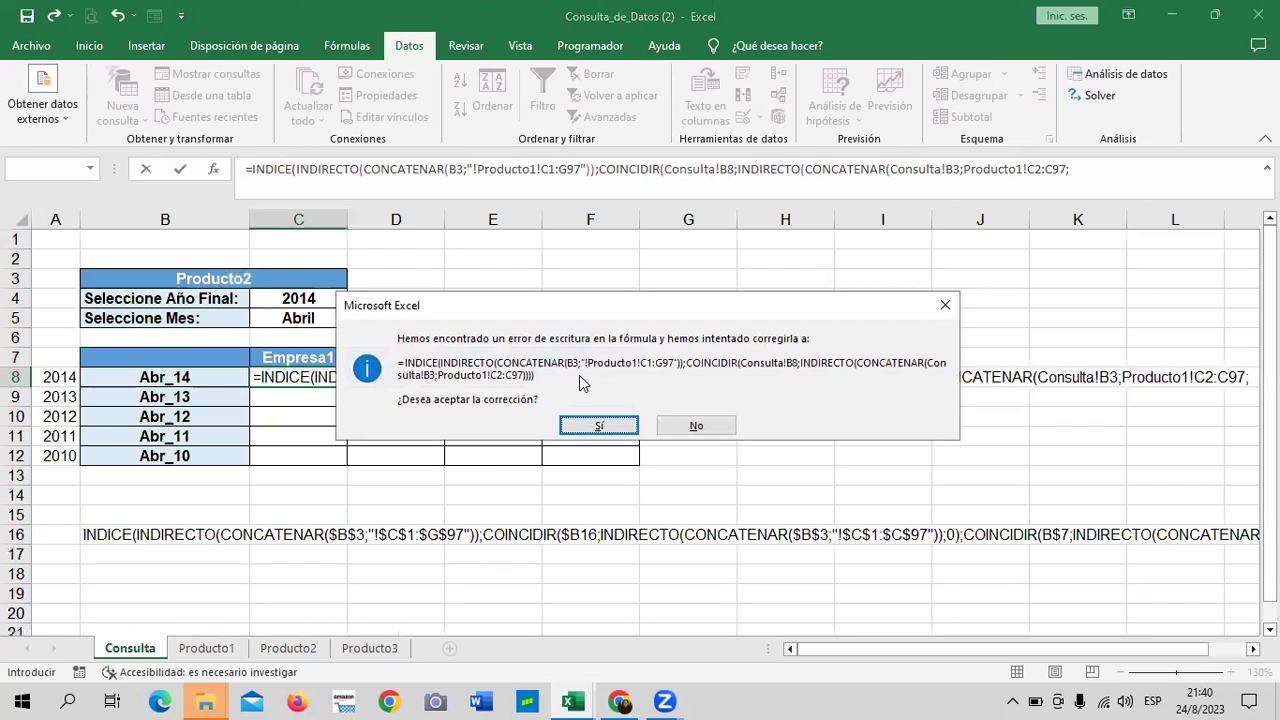
key("Return")
- Remove the extra closing parentheses and type '));0)' so COINCIDIR uses exact-match 0
left_click(1134, 172)
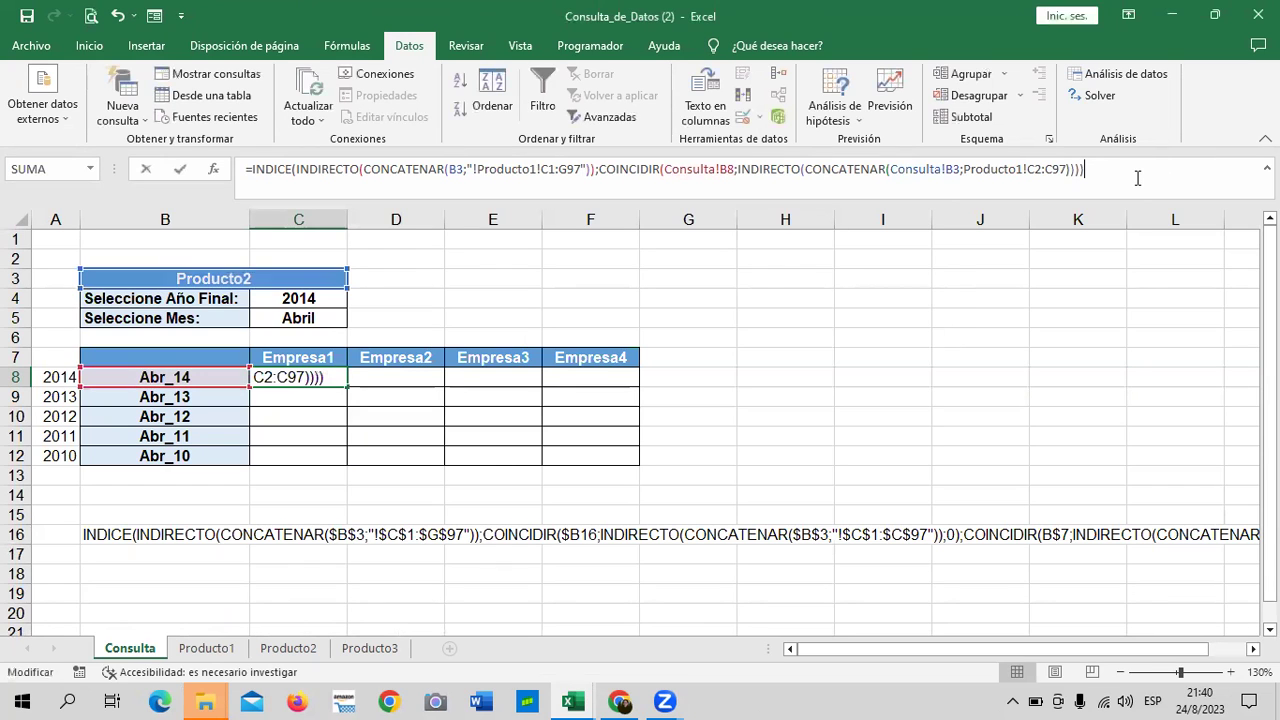
key("BackSpace")
key("BackSpace")
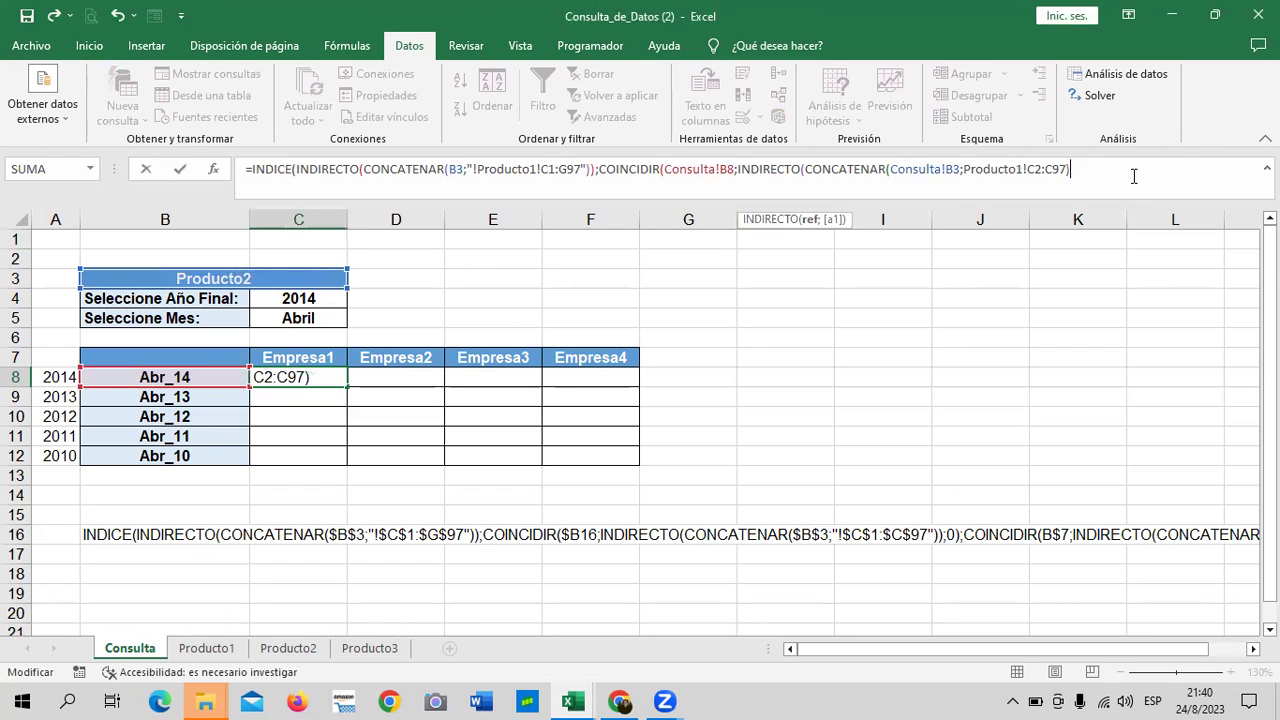
key("BackSpace")
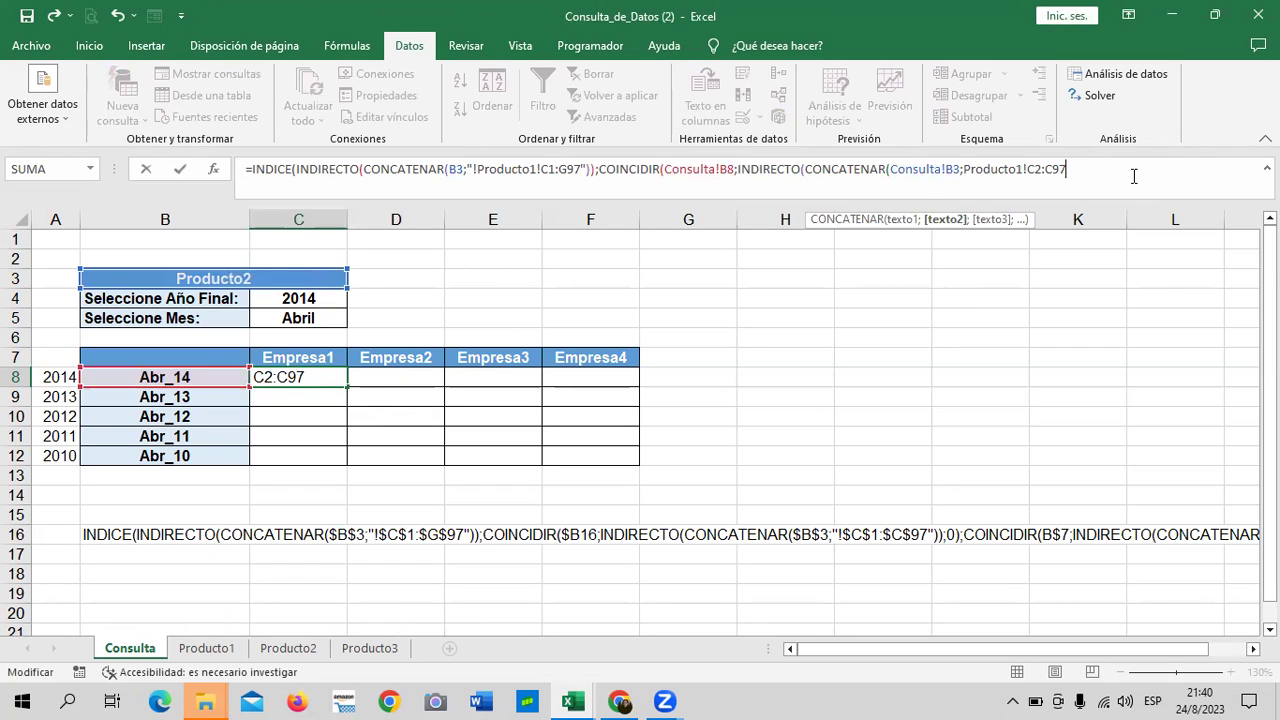
left_click_drag(1072, 649, 1102, 649)
type("\"")
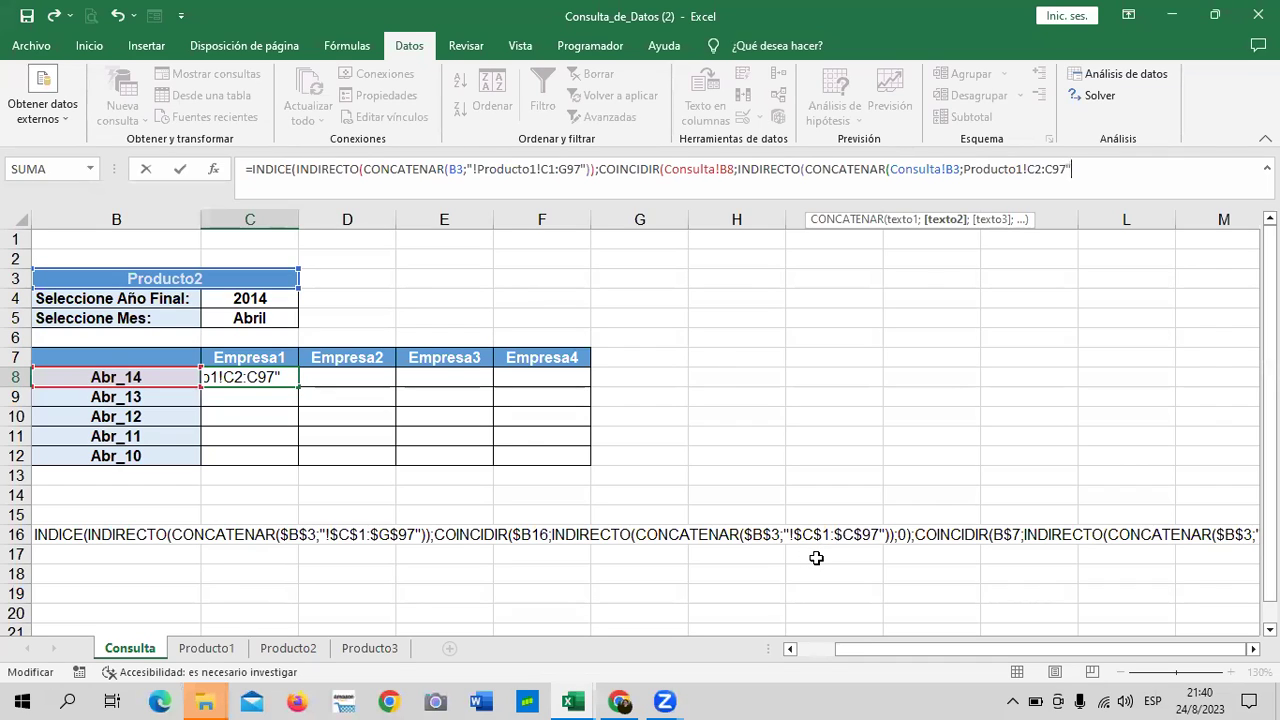
type("));")
type("0")
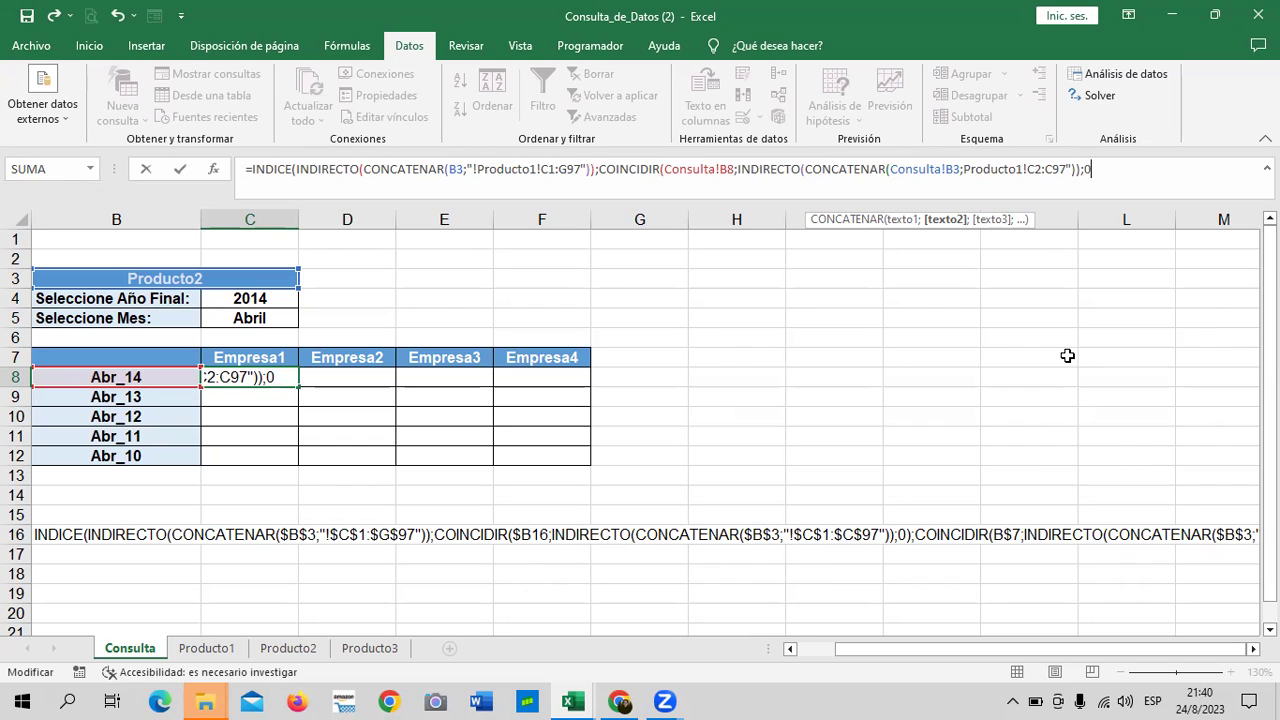
type(")")
left_click_drag(935, 654, 860, 658)
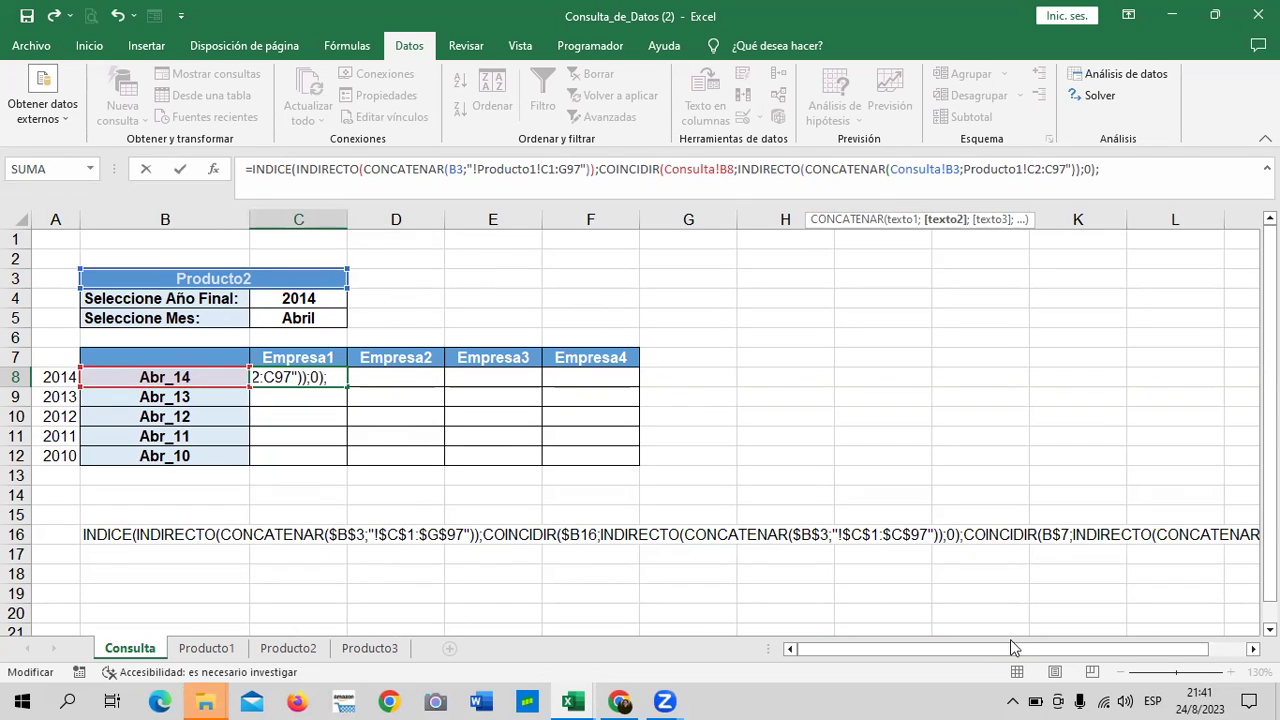
- Rework the formula's end, changing the C2 range start to C1 and retyping '));0)'
left_click_drag(1003, 649, 1045, 649)
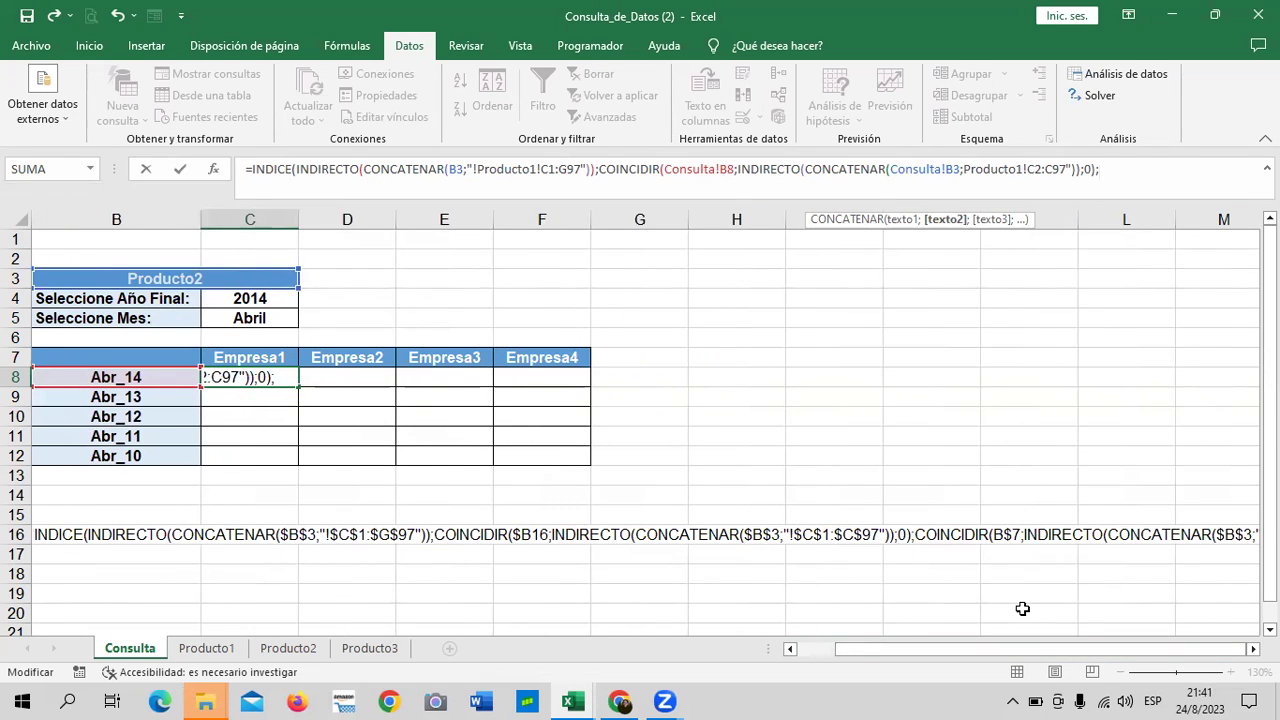
type("coin")
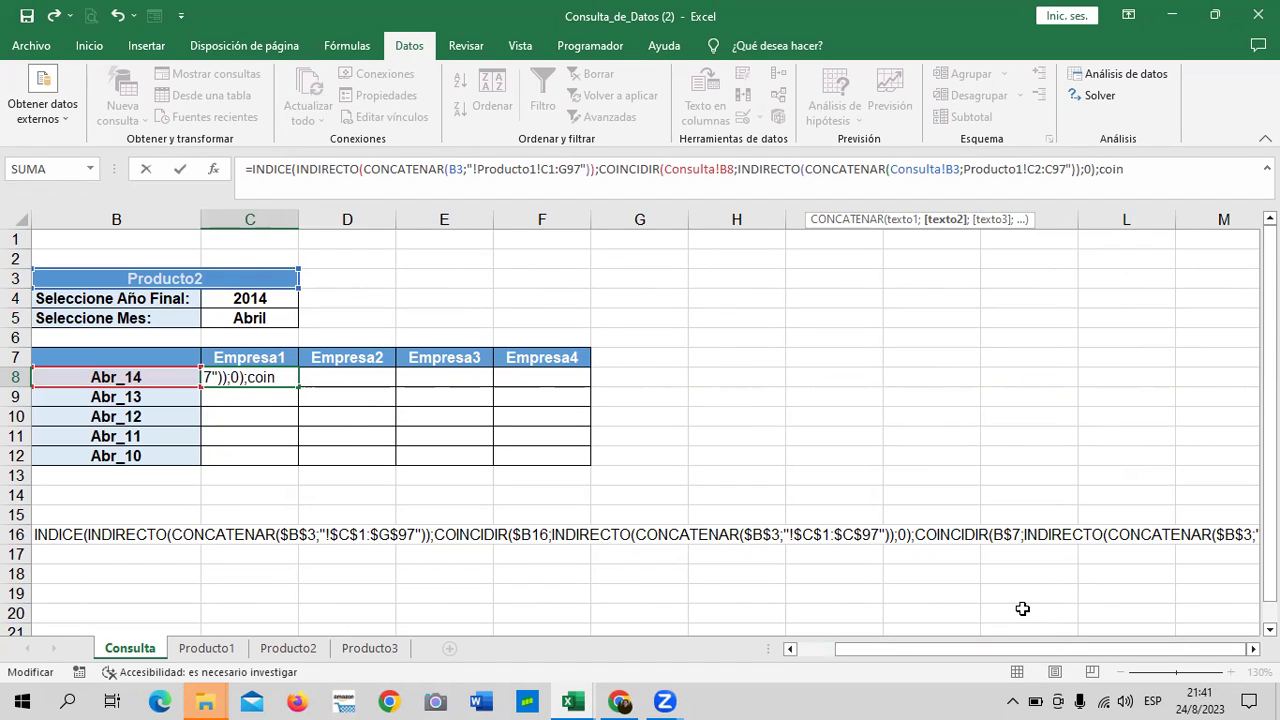
key("BackSpace")
key("BackSpace")
key("BackSpace")
key("Caps_Lock")
type("COIN")
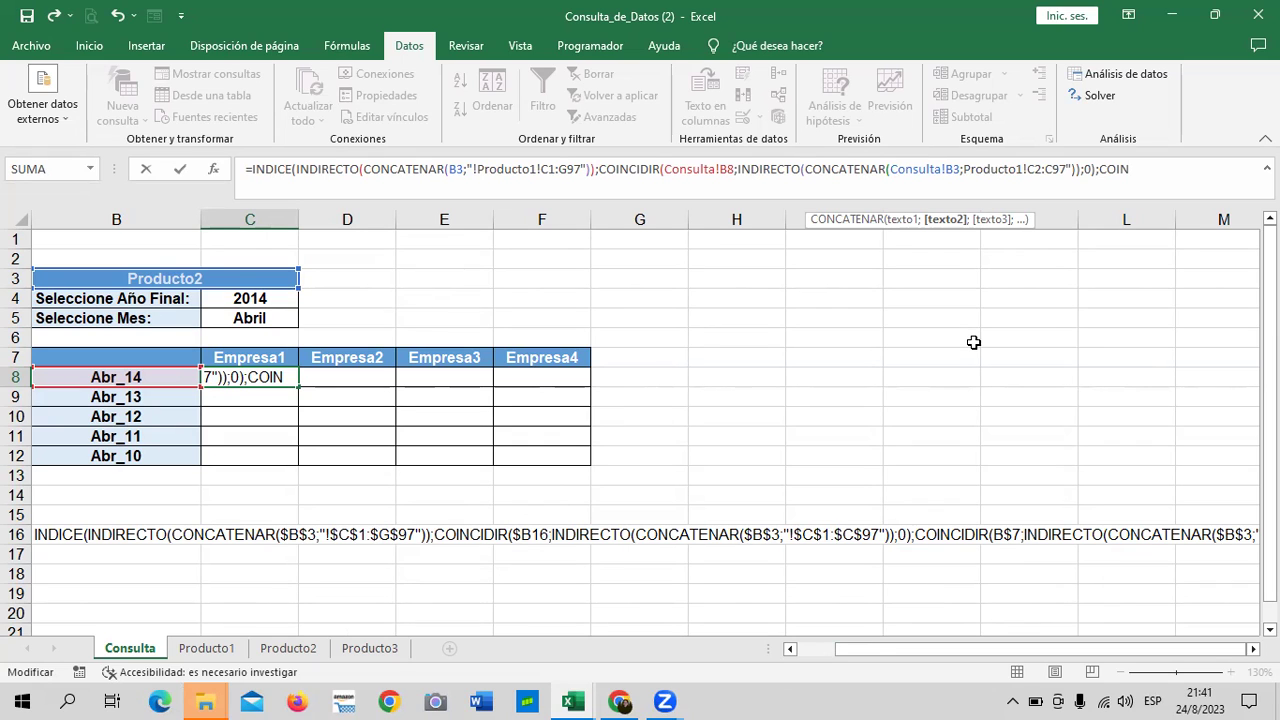
key("BackSpace")
key("BackSpace")
key("BackSpace")
key("BackSpace")
key("BackSpace")
key("BackSpace")
key("BackSpace")
key("BackSpace")
key("BackSpace")
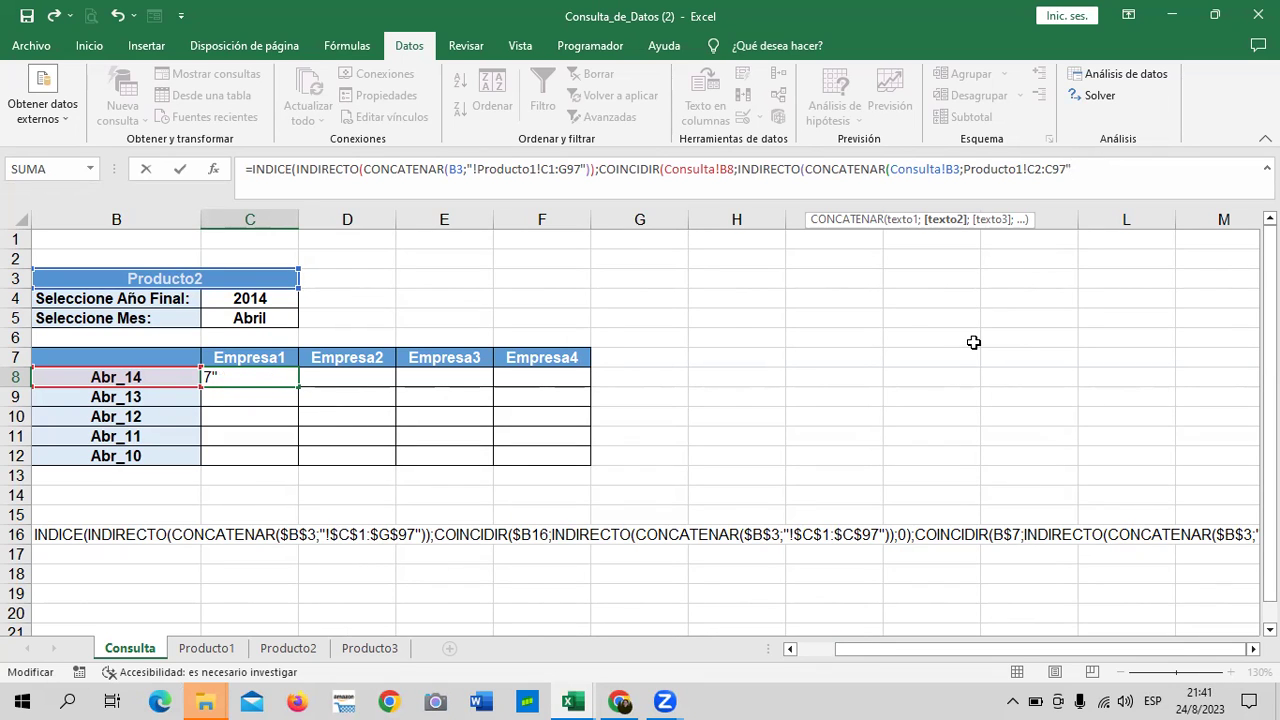
left_click(1042, 169)
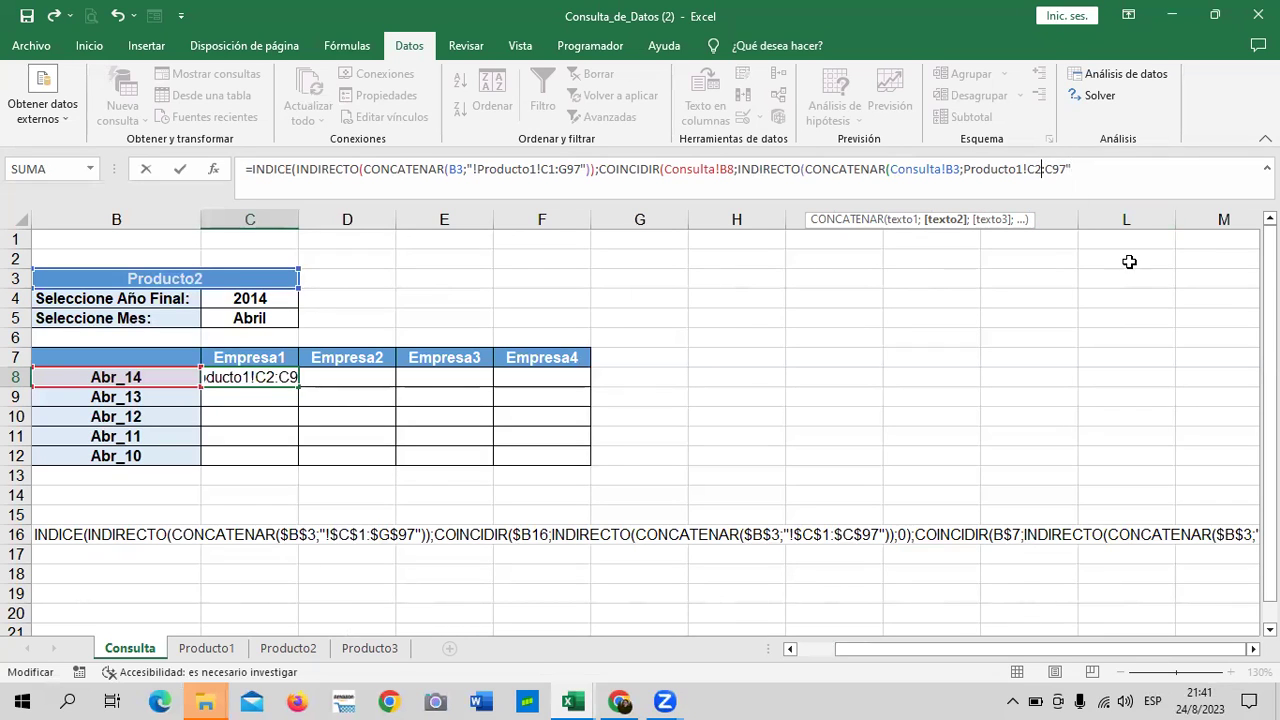
key("BackSpace")
type("1")
left_click(1085, 169)
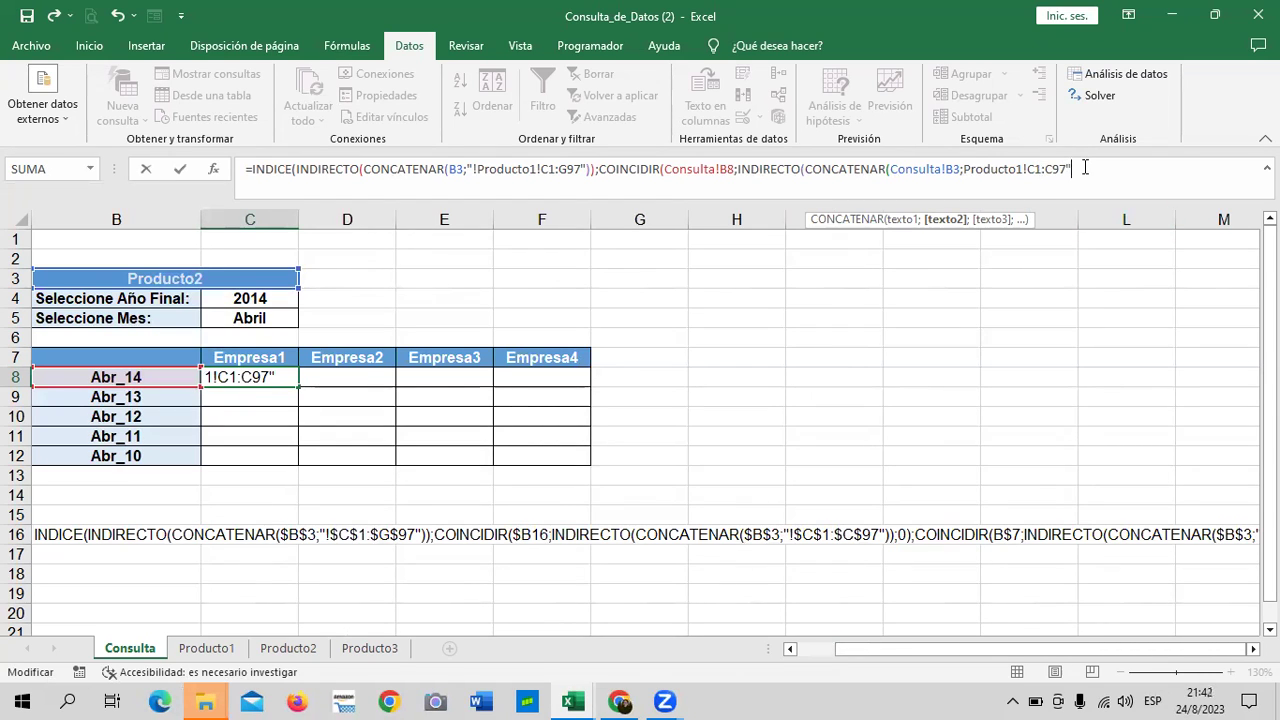
type("));")
type("0")
- Erase the trailing range and COINCIDIR text back to Consulta!B3, then add a semicolon
type("COIN")
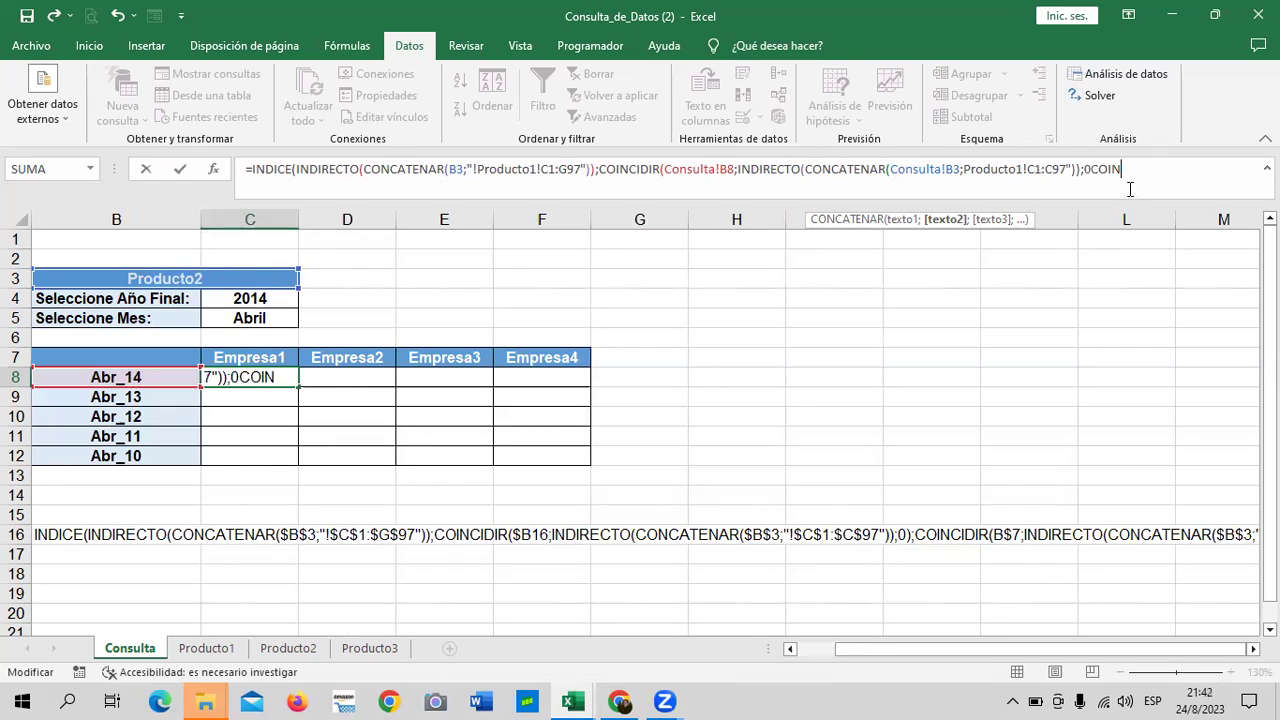
key("BackSpace")
key("BackSpace")
key("BackSpace")
key("BackSpace")
key("BackSpace")
key("BackSpace")
key("BackSpace")
key("BackSpace")
key("BackSpace")
key("BackSpace")
key("BackSpace")
key("BackSpace")
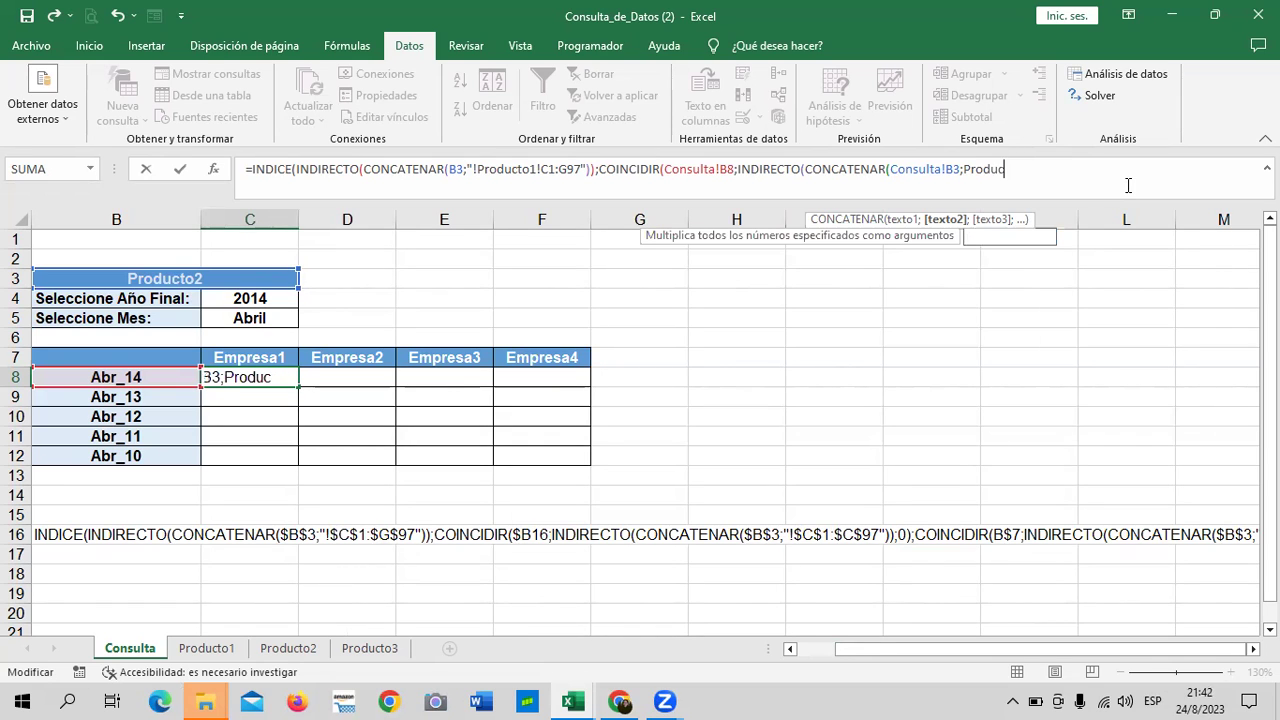
key("BackSpace")
key("BackSpace")
key("BackSpace")
key("BackSpace")
key("BackSpace")
key("BackSpace")
key("BackSpace")
key("BackSpace")
type(";")
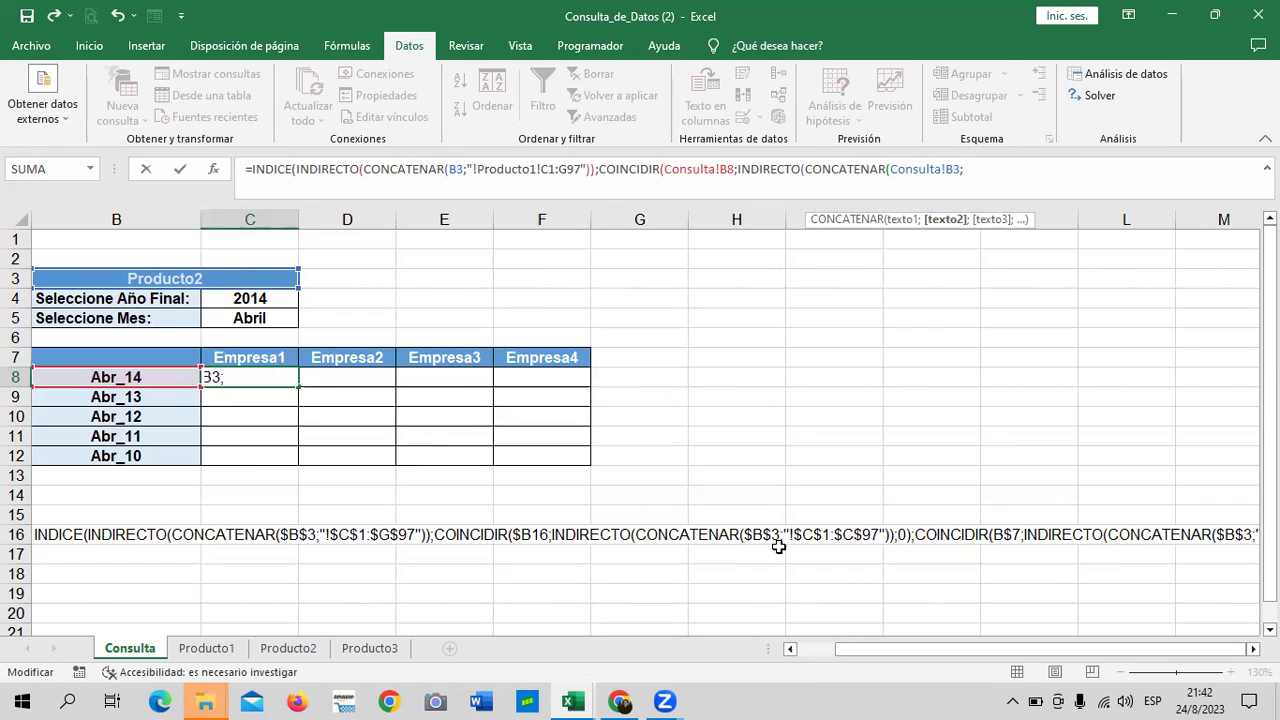
- Point the lookup range at Producto1!C2:C97, close the parentheses, and try committing C8's formula
left_click(207, 648)
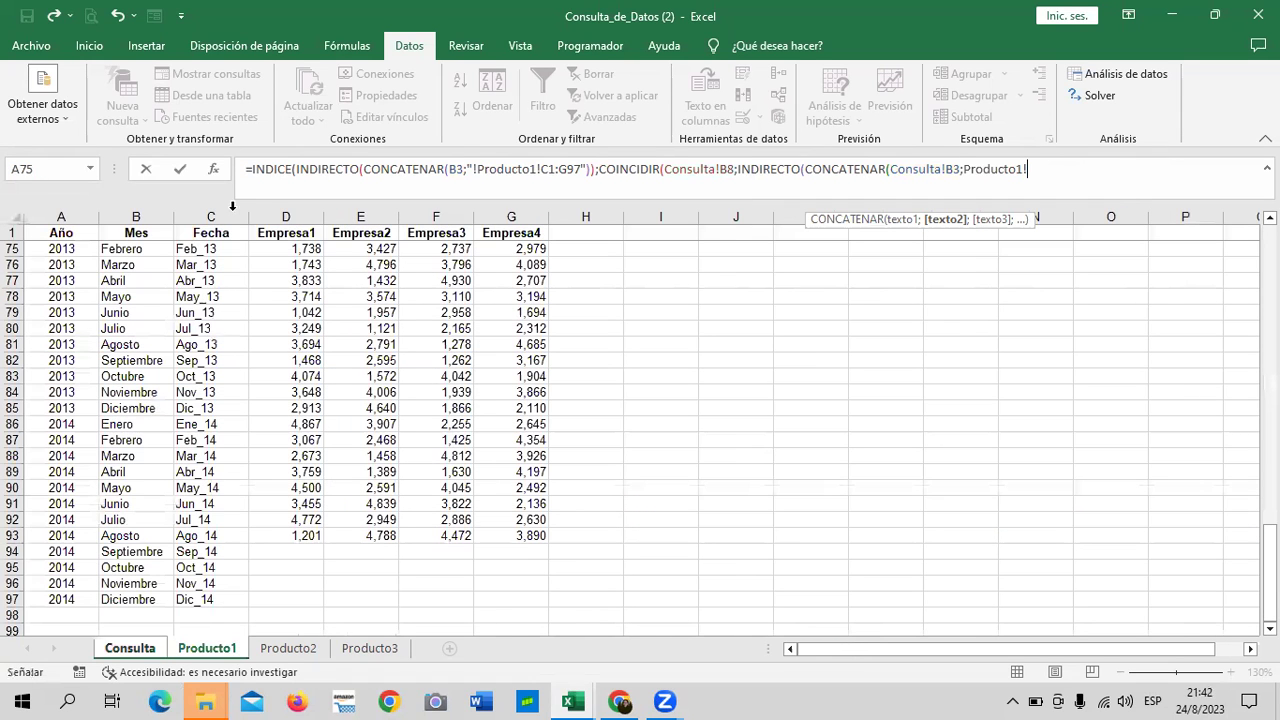
scroll(220, 290, "up", 13)
scroll(220, 290, "up", 6)
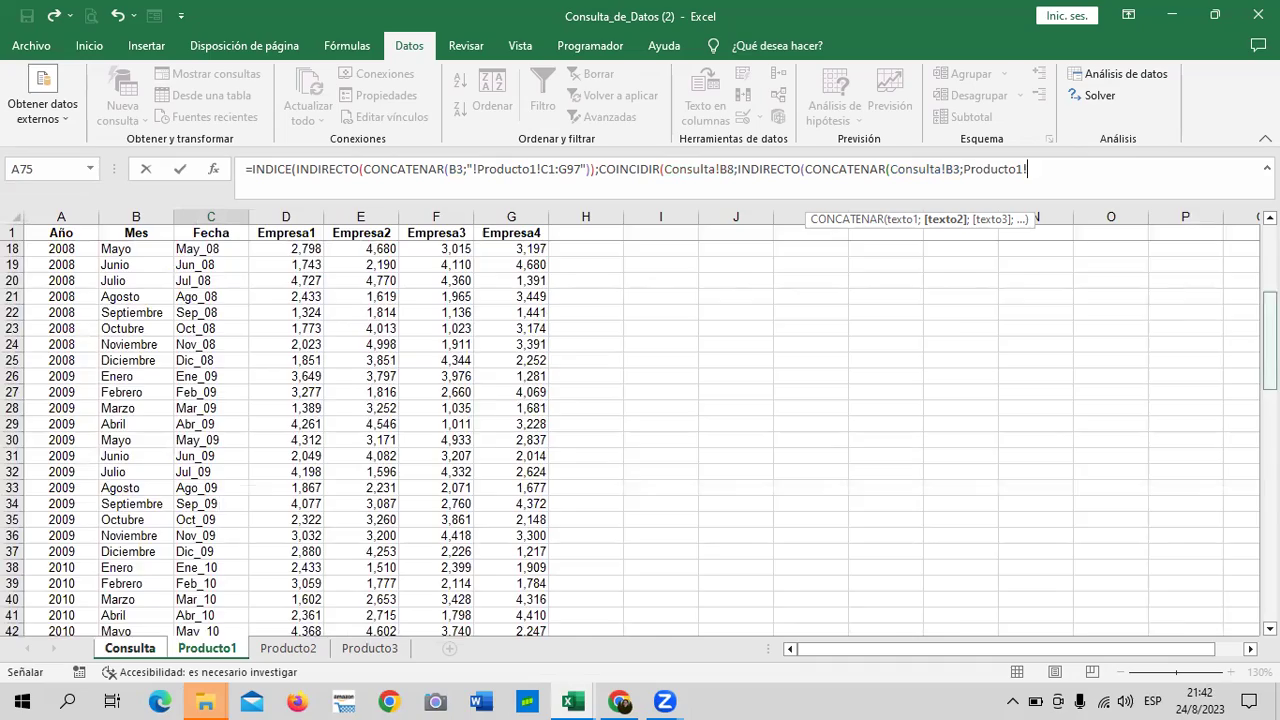
scroll(220, 290, "up", 6)
left_click(221, 250)
mouse_move(221, 259)
left_mouse_down()
mouse_move(208, 692)
mouse_move(210, 600)
left_mouse_up()
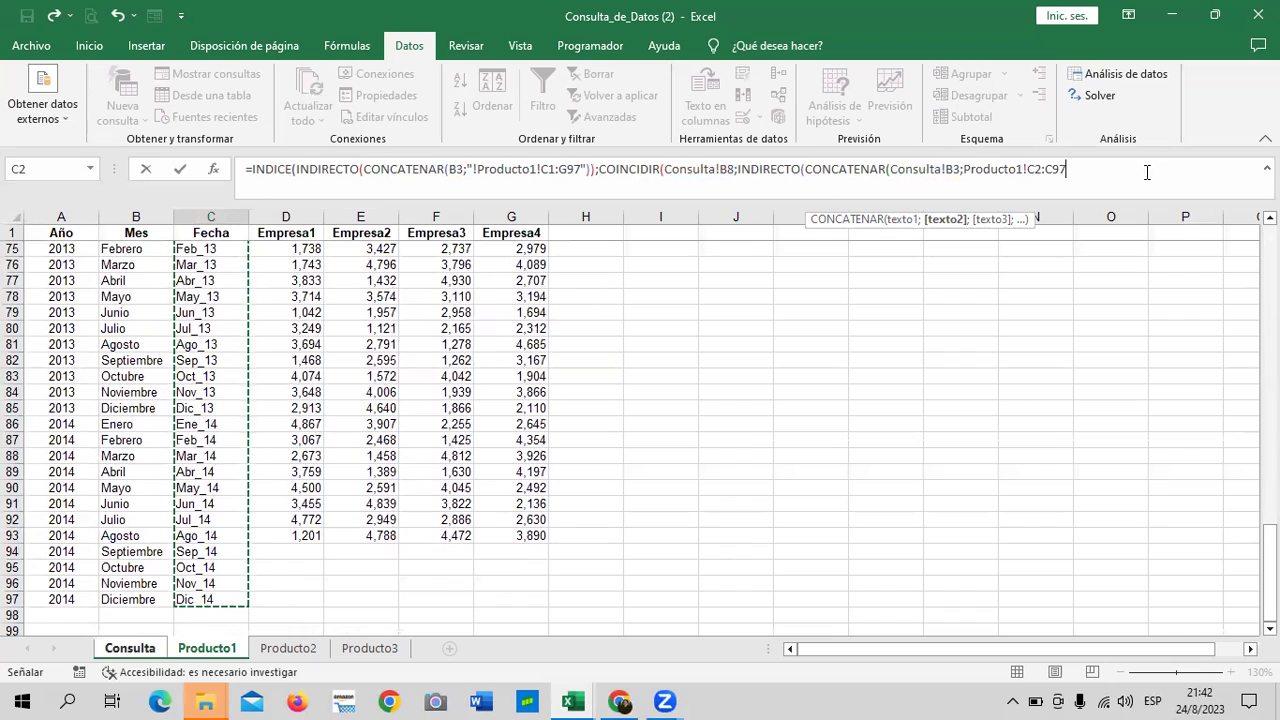
type("\"")
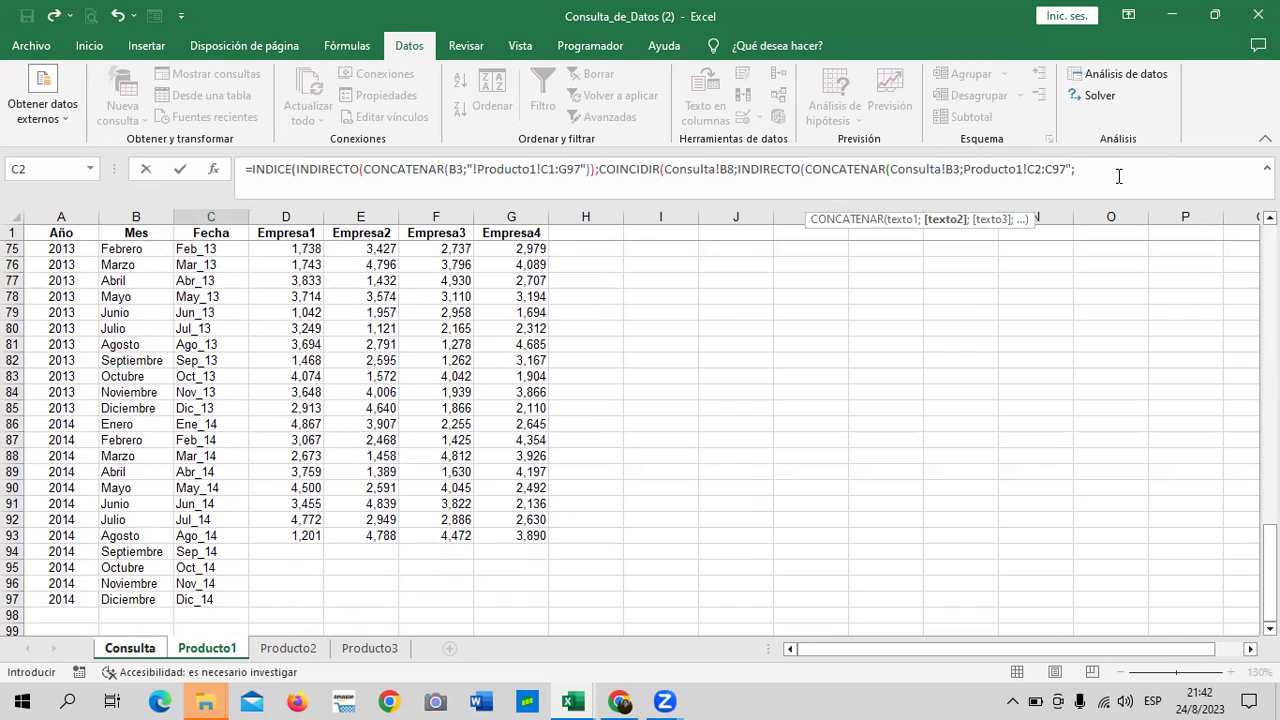
type("));")
type("CO")
key("BackSpace")
key("BackSpace")
key("BackSpace")
key("Return")
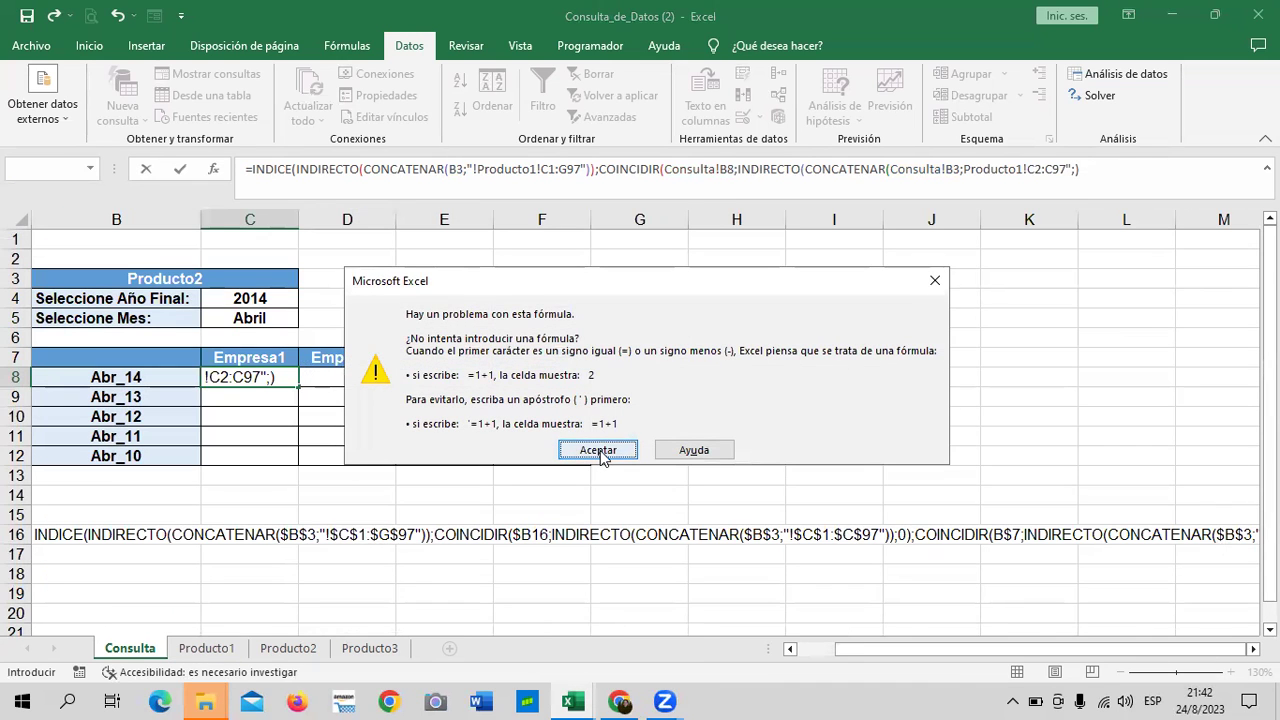
- Dismiss the formula warning and insert a double quote right after Producto1 in the formula
left_click(598, 450)
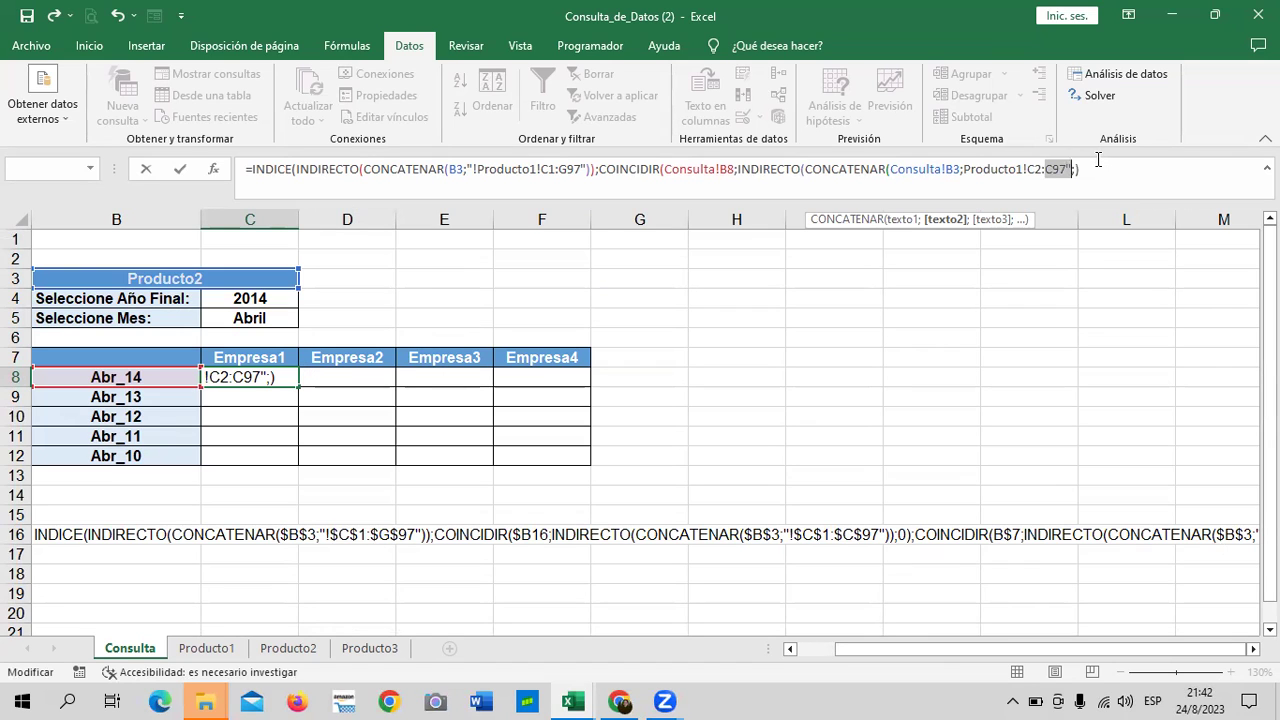
left_click(1022, 169)
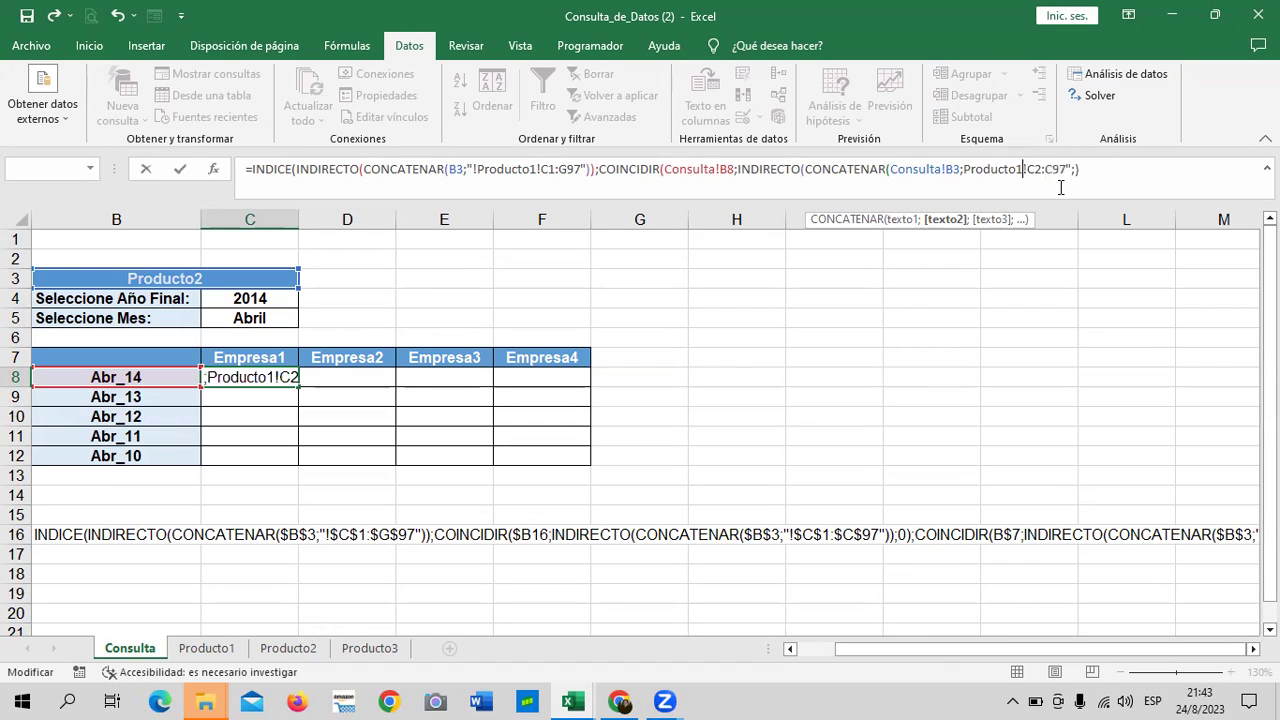
type("\"")
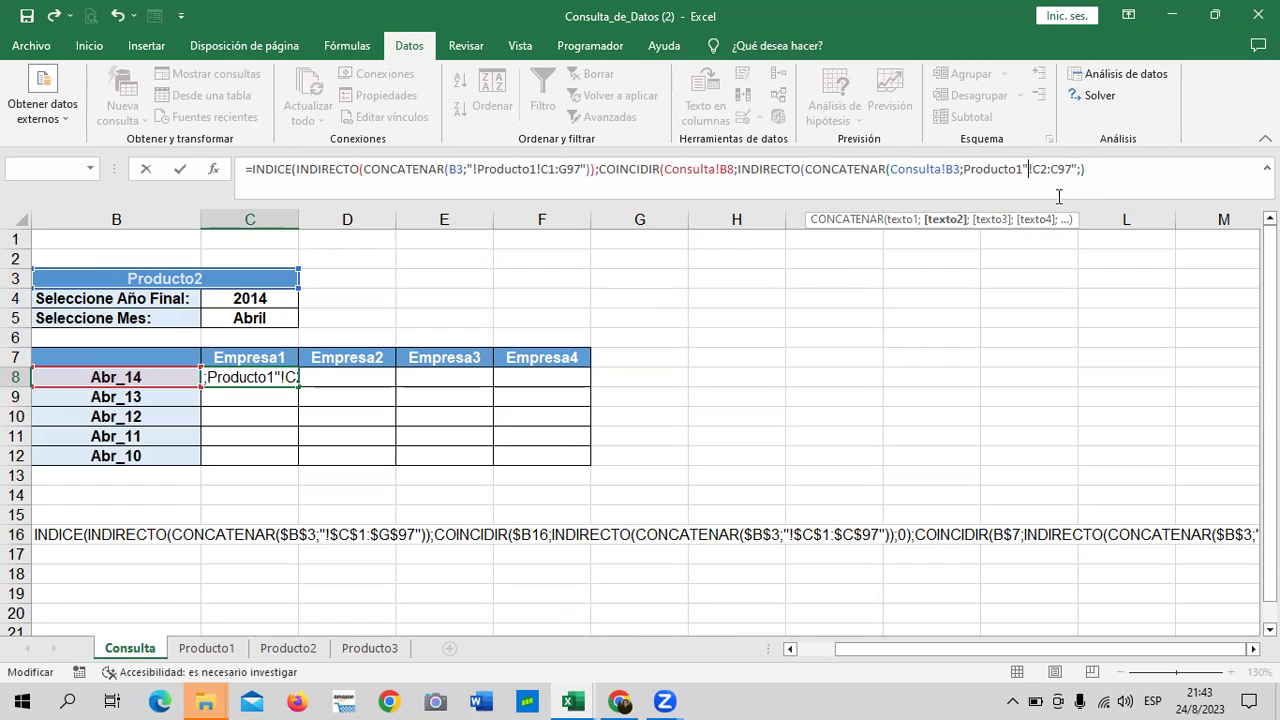
left_click(1109, 166)
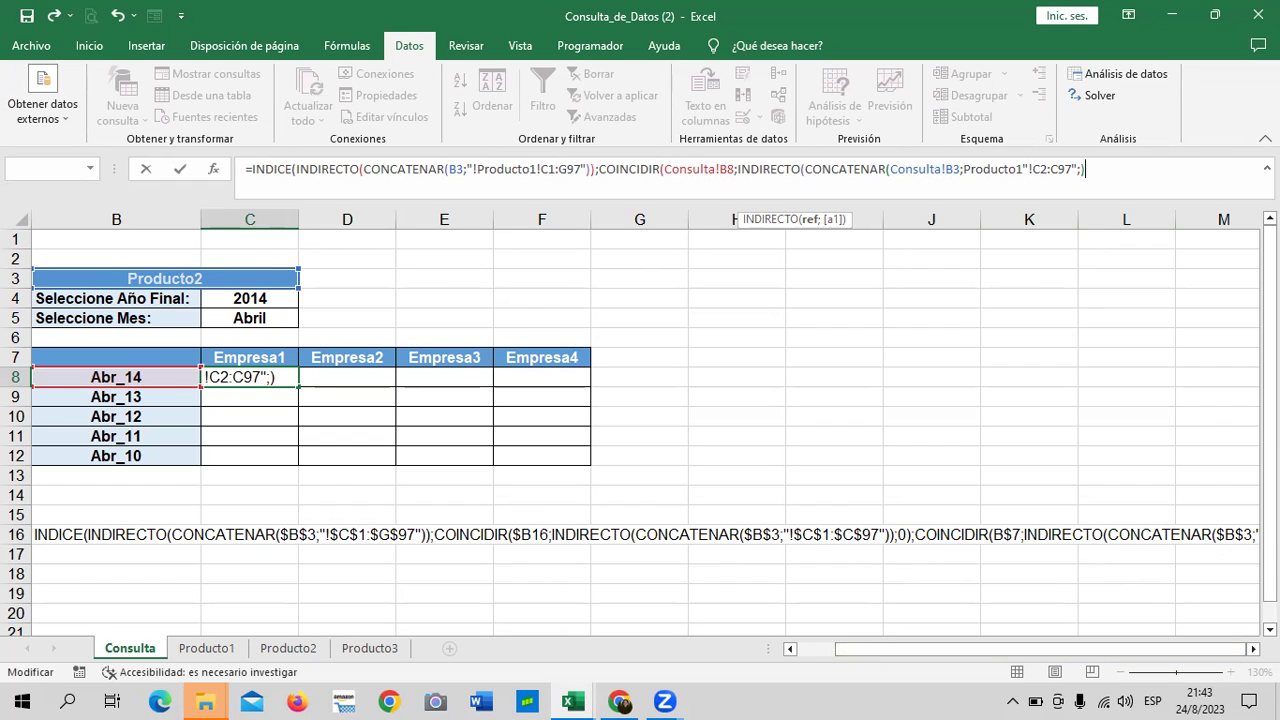
scroll(640, 430, "right", 1)
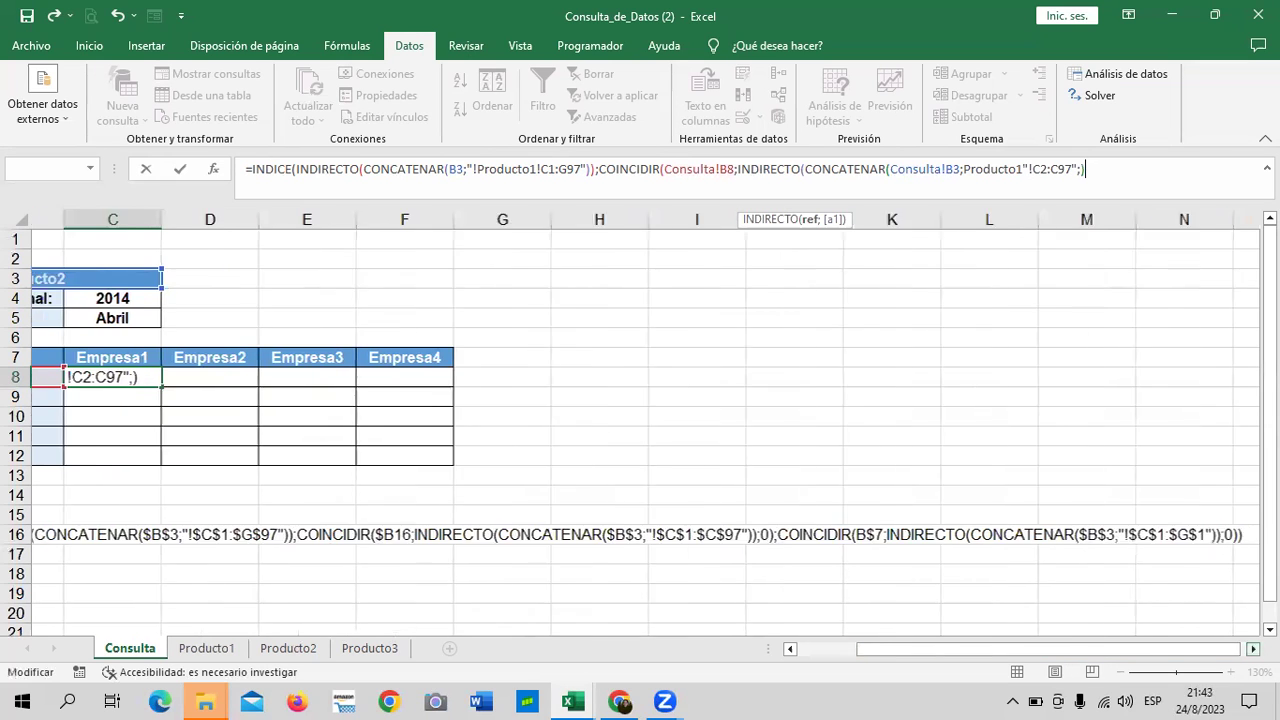
scroll(640, 430, "right", 1)
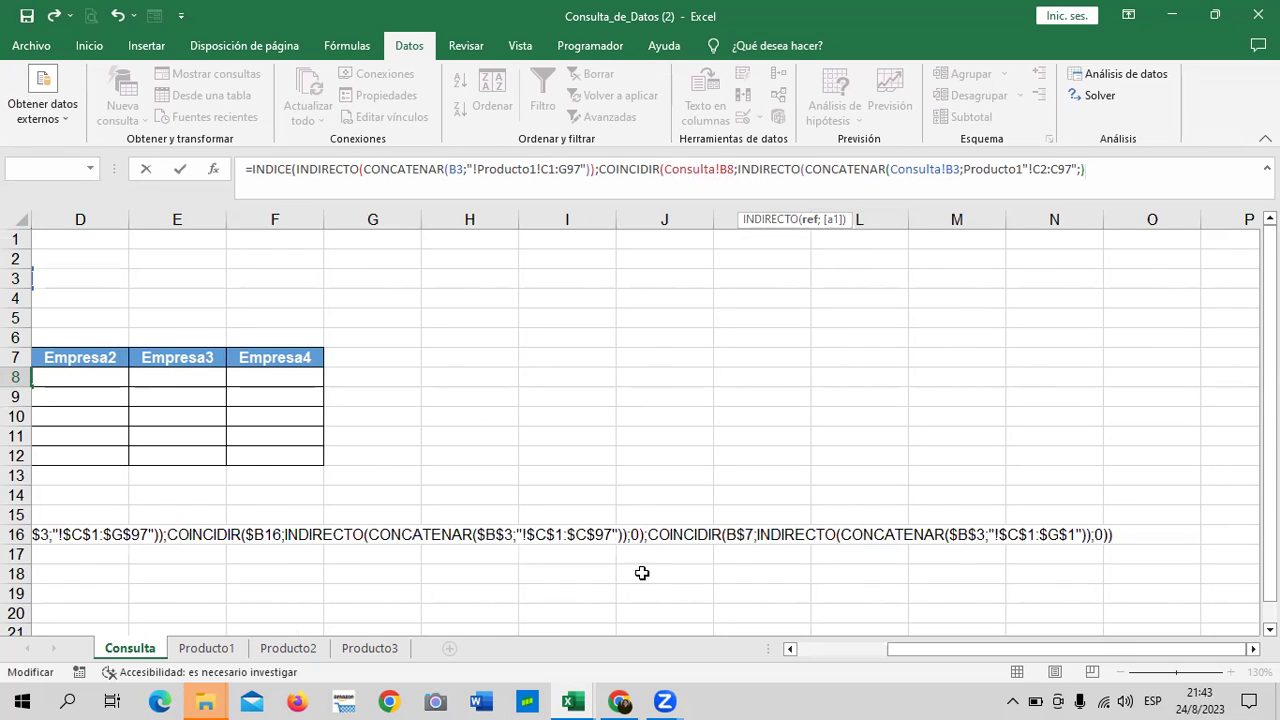
- Close CONCATENAR and INDIRECTO with '));' and change the range start from C2 to C1
key("BackSpace")
key("BackSpace")
type("));")
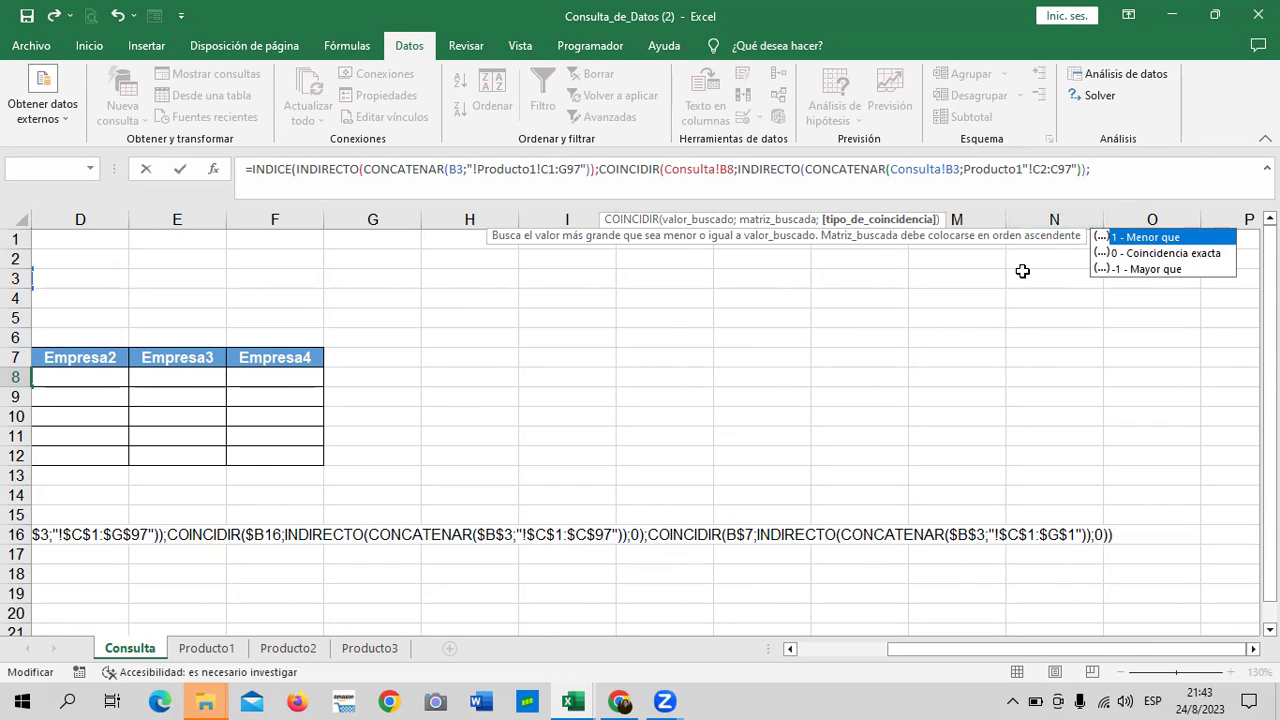
key("Left")
key("Left")
key("Left")
key("Left")
key("Left")
key("BackSpace")
type("1")
- Finish the first COINCIDIR with exact match type 0 (Coincidencia exacta)
left_click(1106, 170)
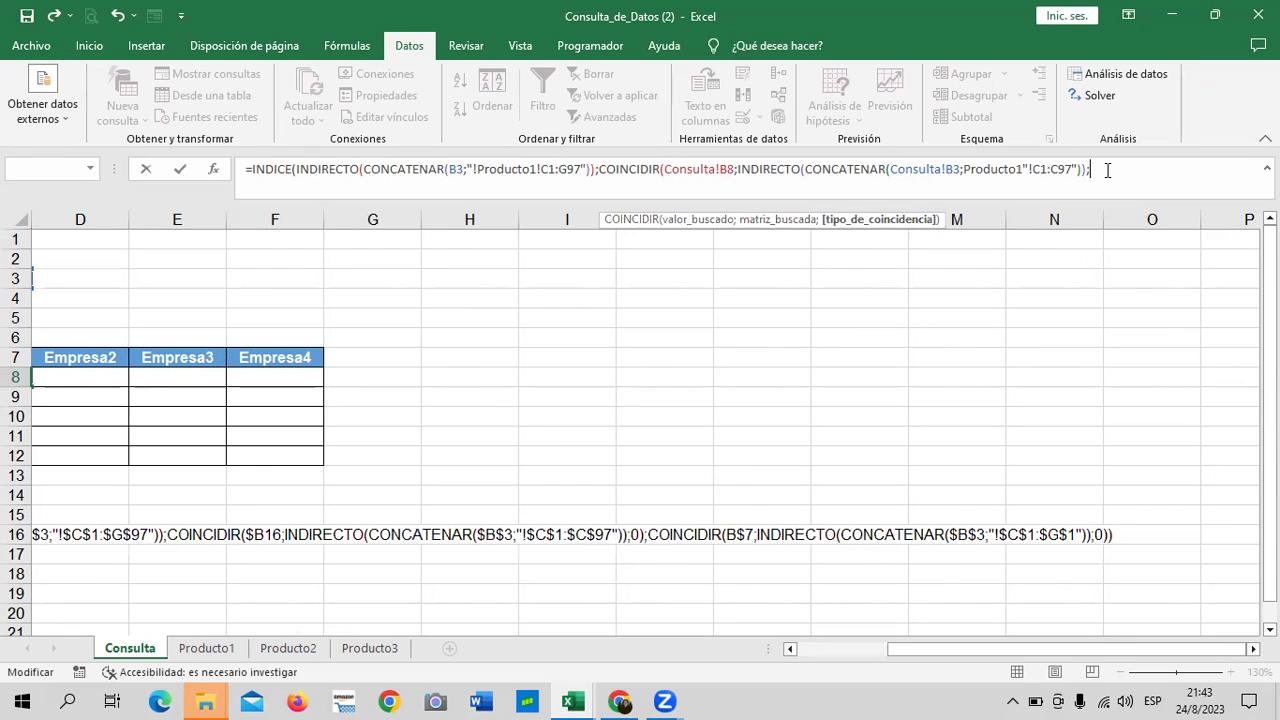
type("0")
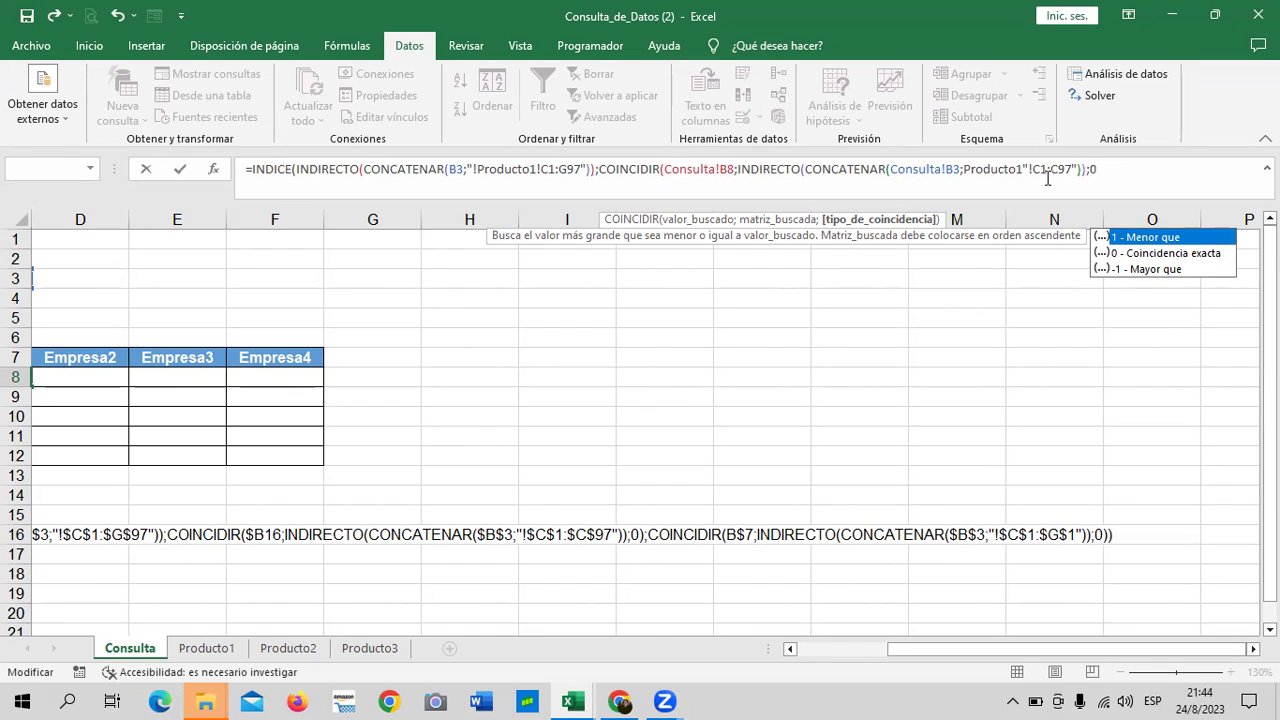
double_click(1135, 253)
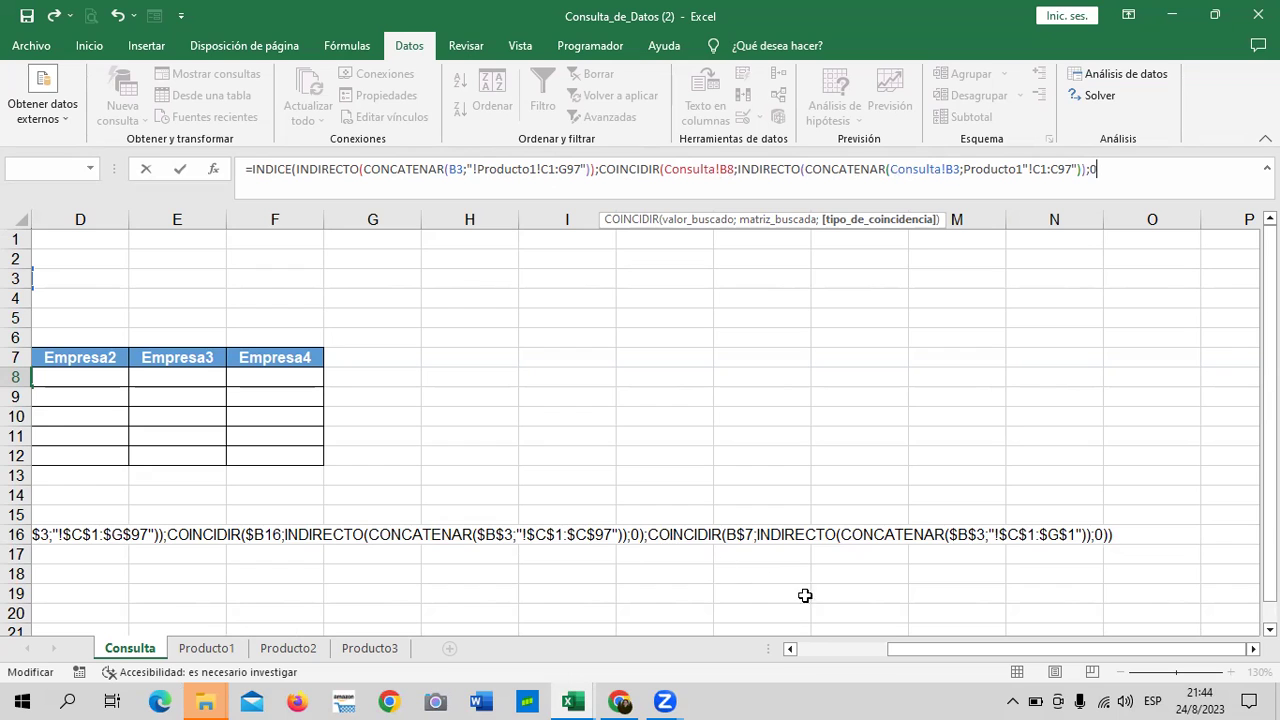
type("0COIN")
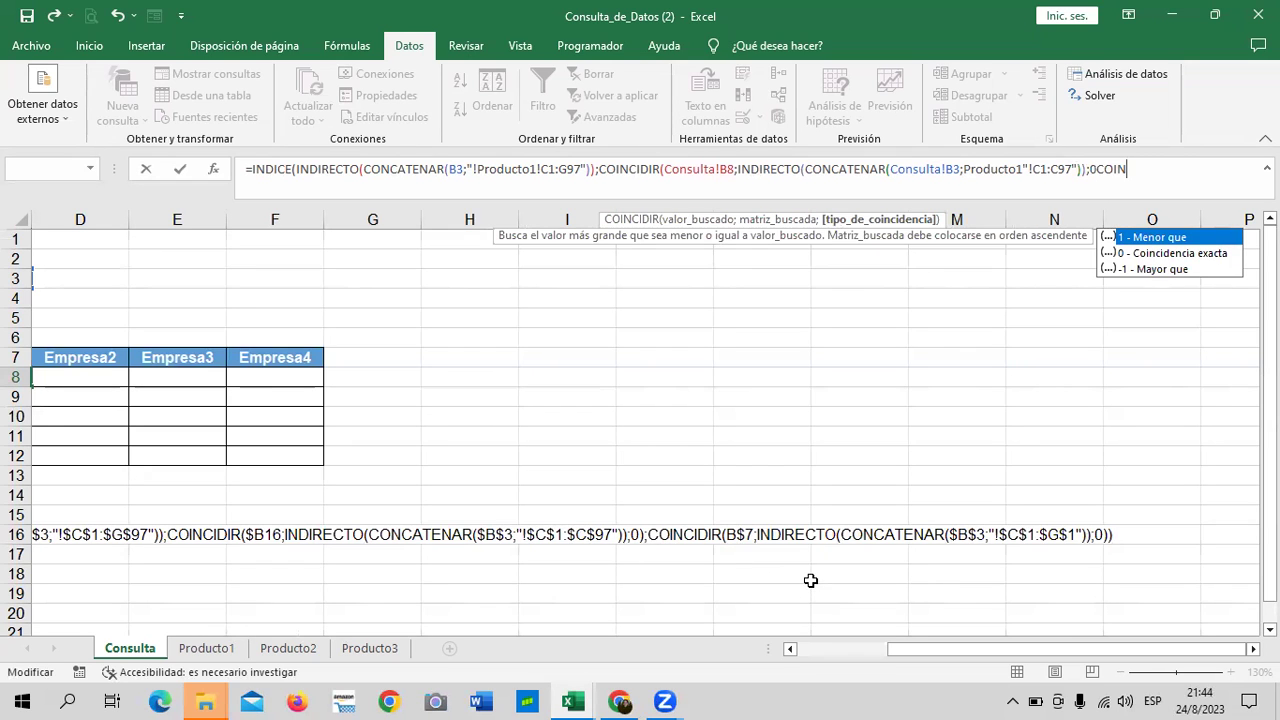
key("BackSpace")
key("BackSpace")
key("BackSpace")
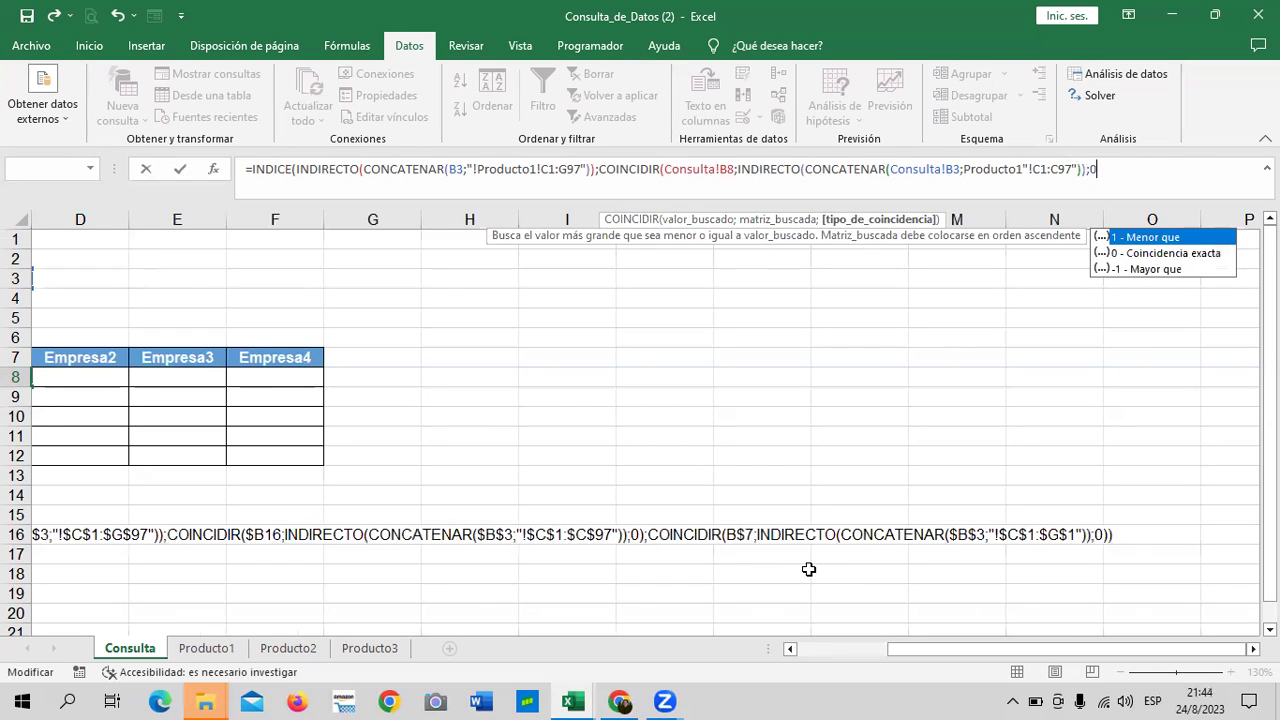
- Start a second COINCIDIR that looks up Consulta!B8
type(")")
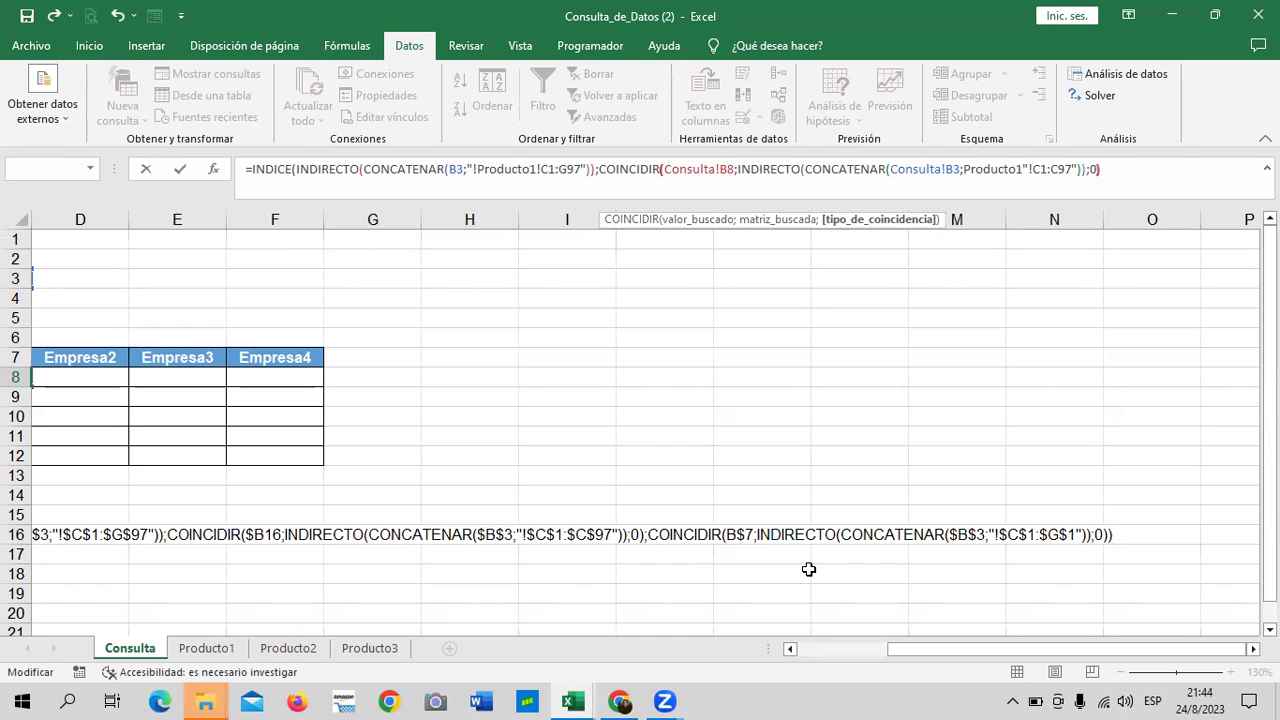
type(";CO")
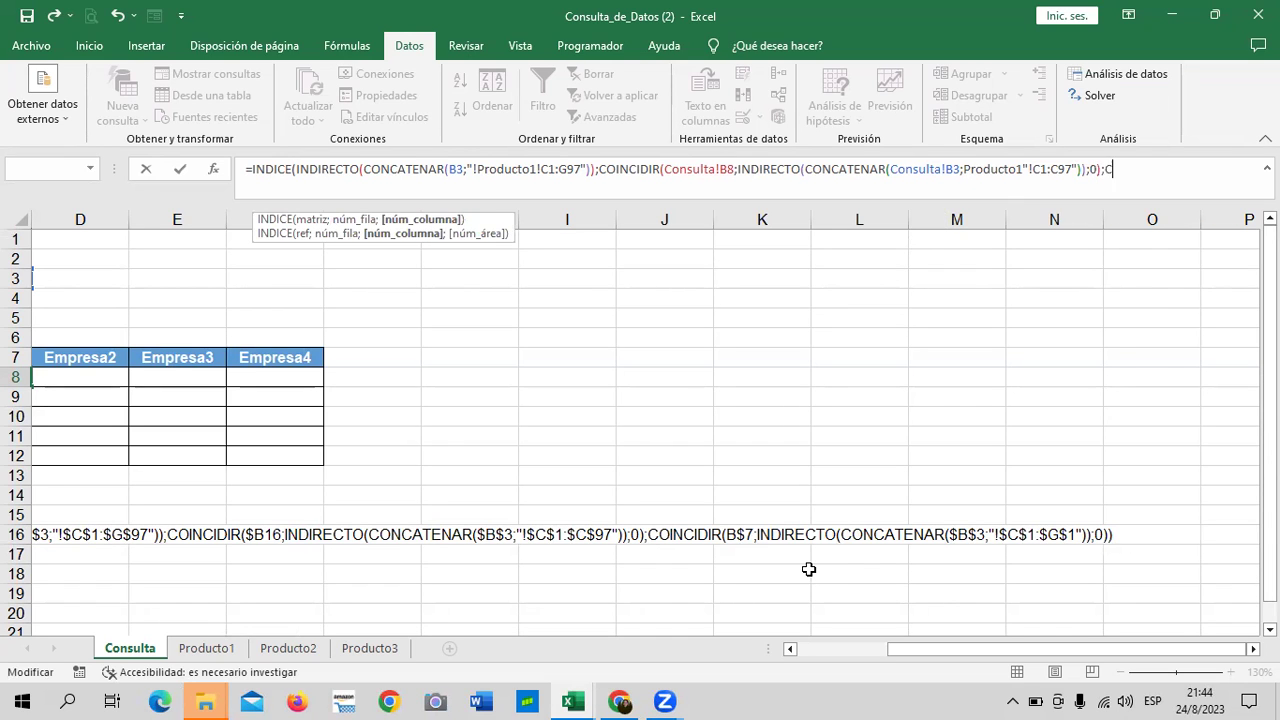
type("IN")
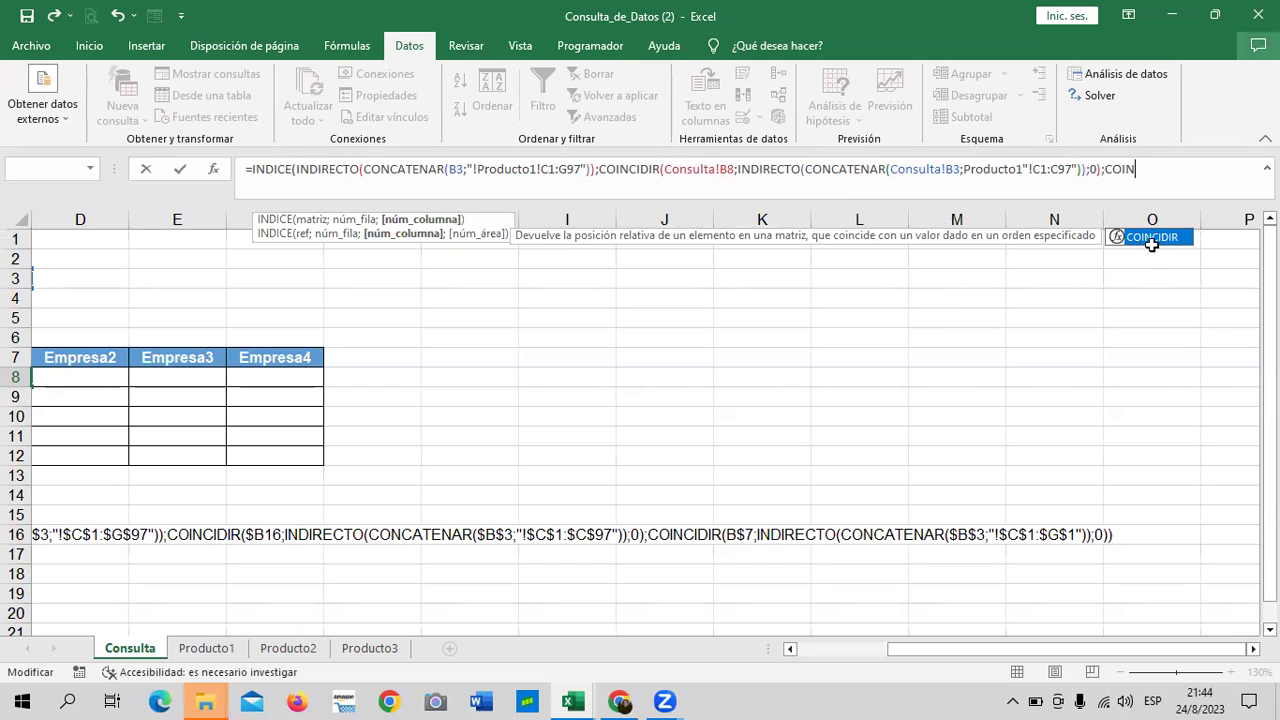
double_click(1145, 240)
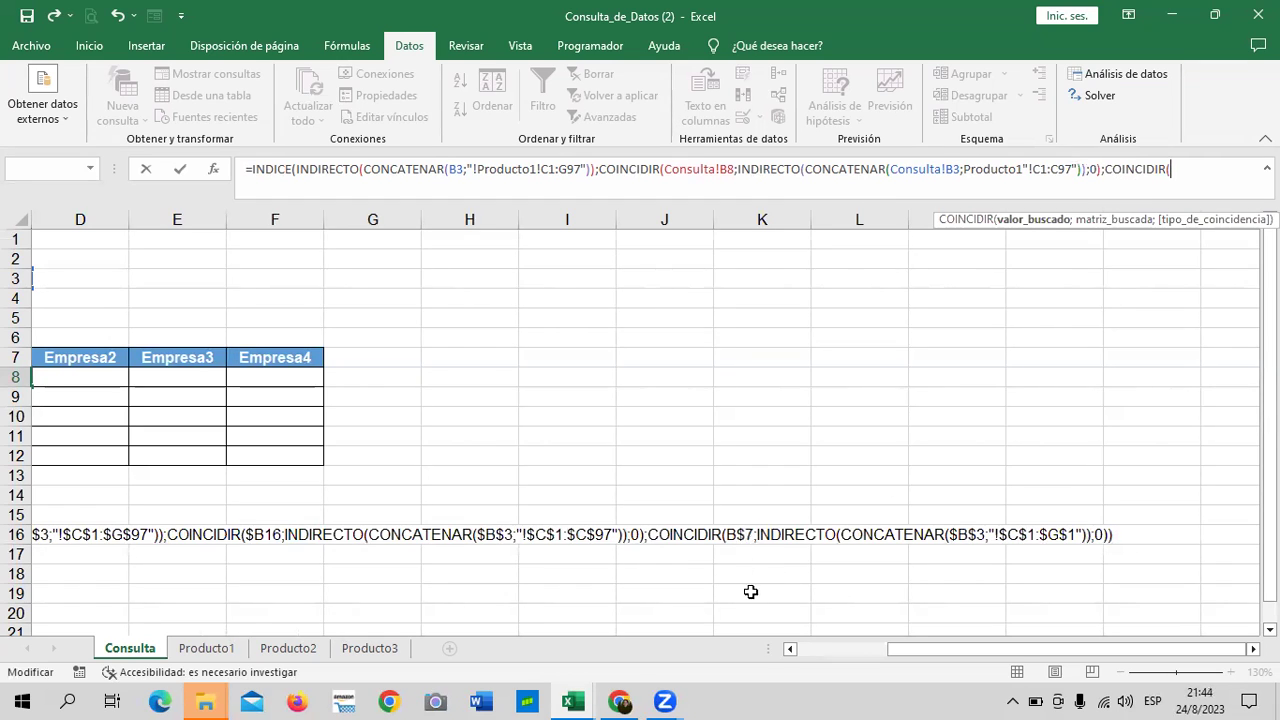
left_click_drag(928, 648, 838, 651)
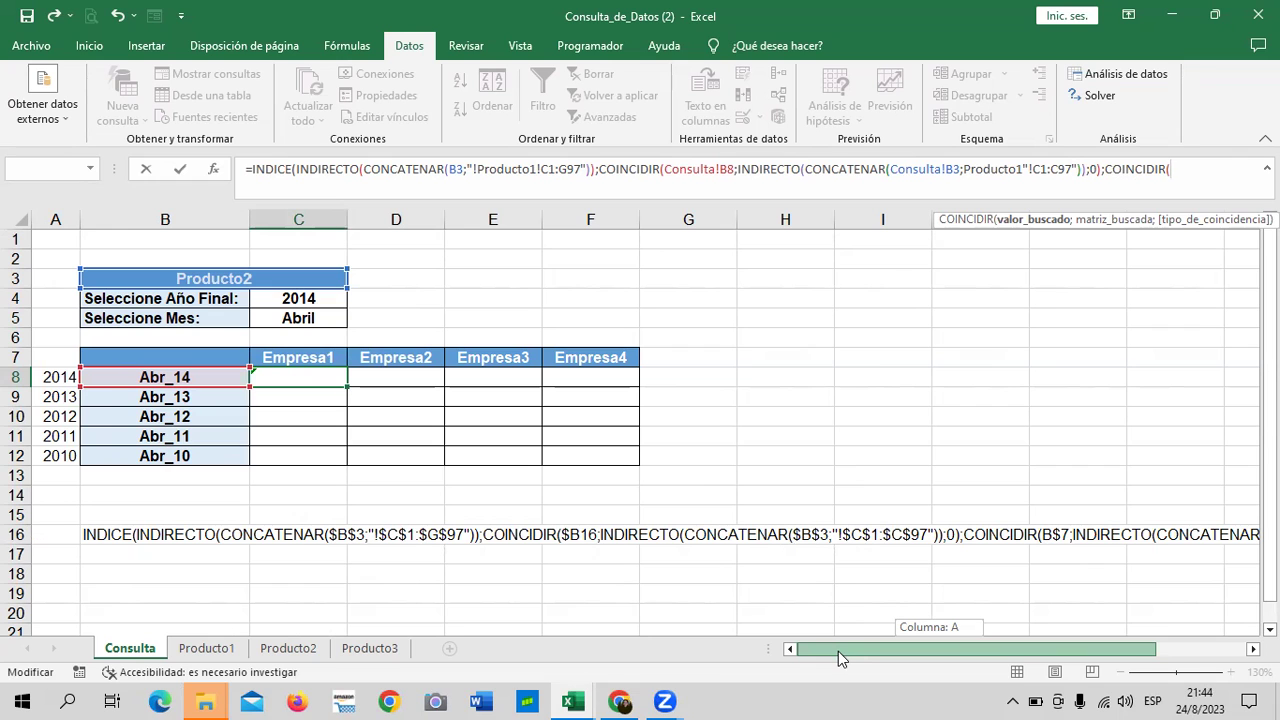
left_click_drag(838, 651, 891, 659)
left_click_drag(810, 641, 940, 641)
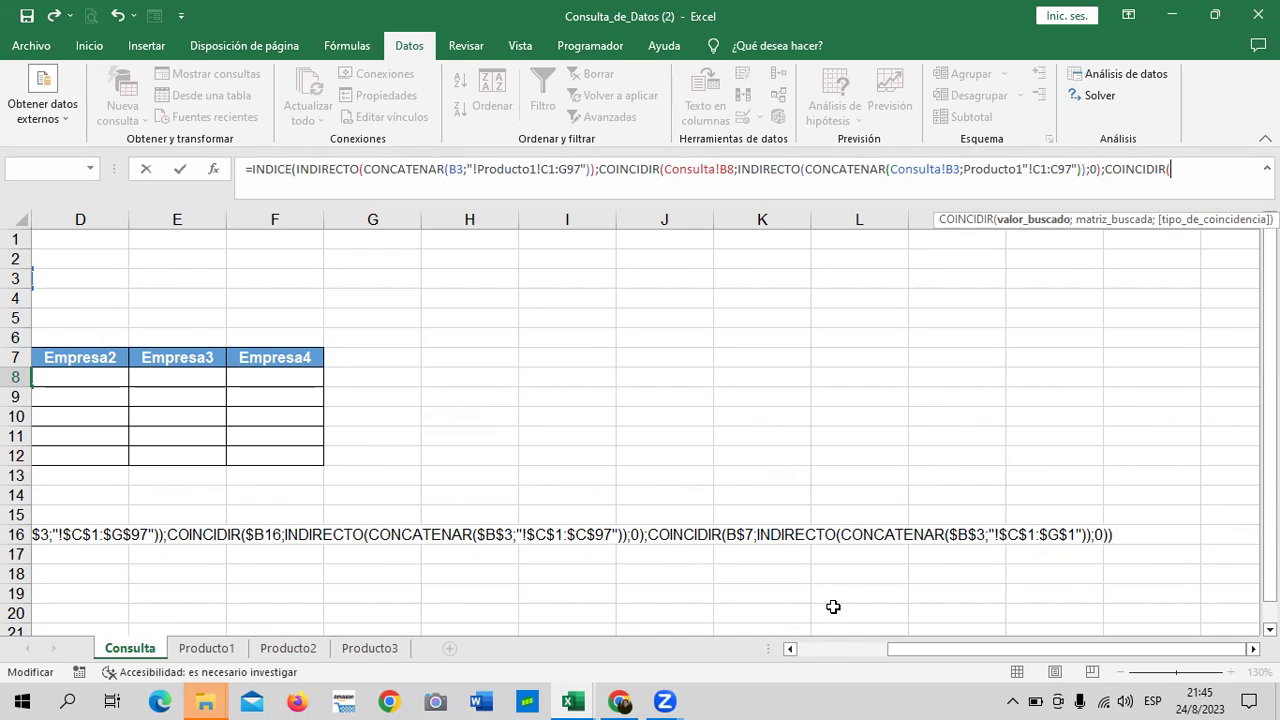
left_click_drag(894, 649, 795, 649)
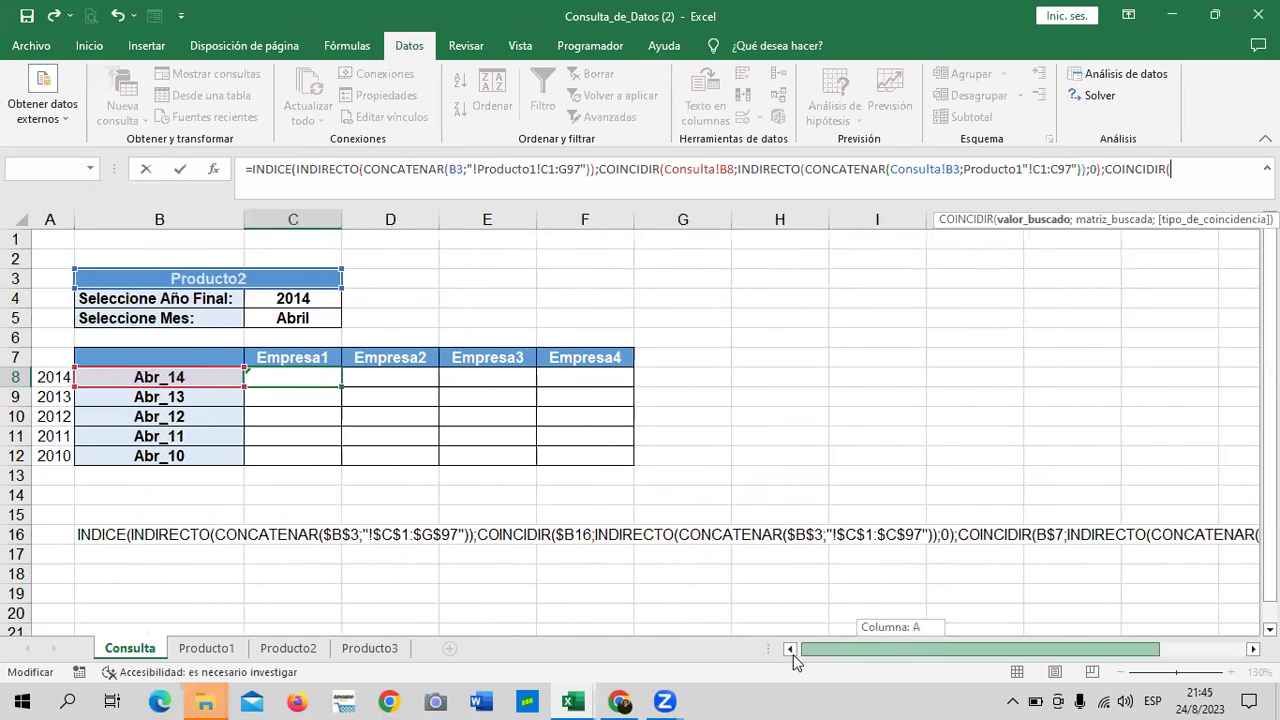
left_click(168, 378)
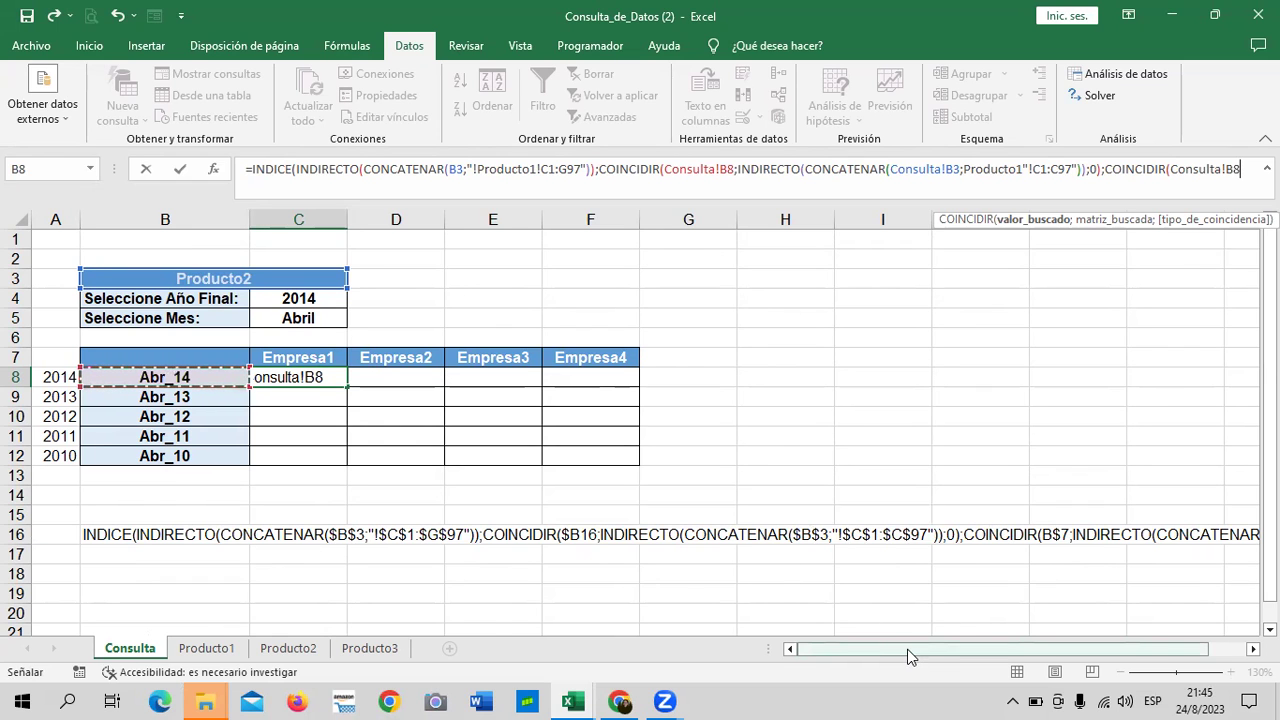
left_click_drag(907, 649, 1036, 652)
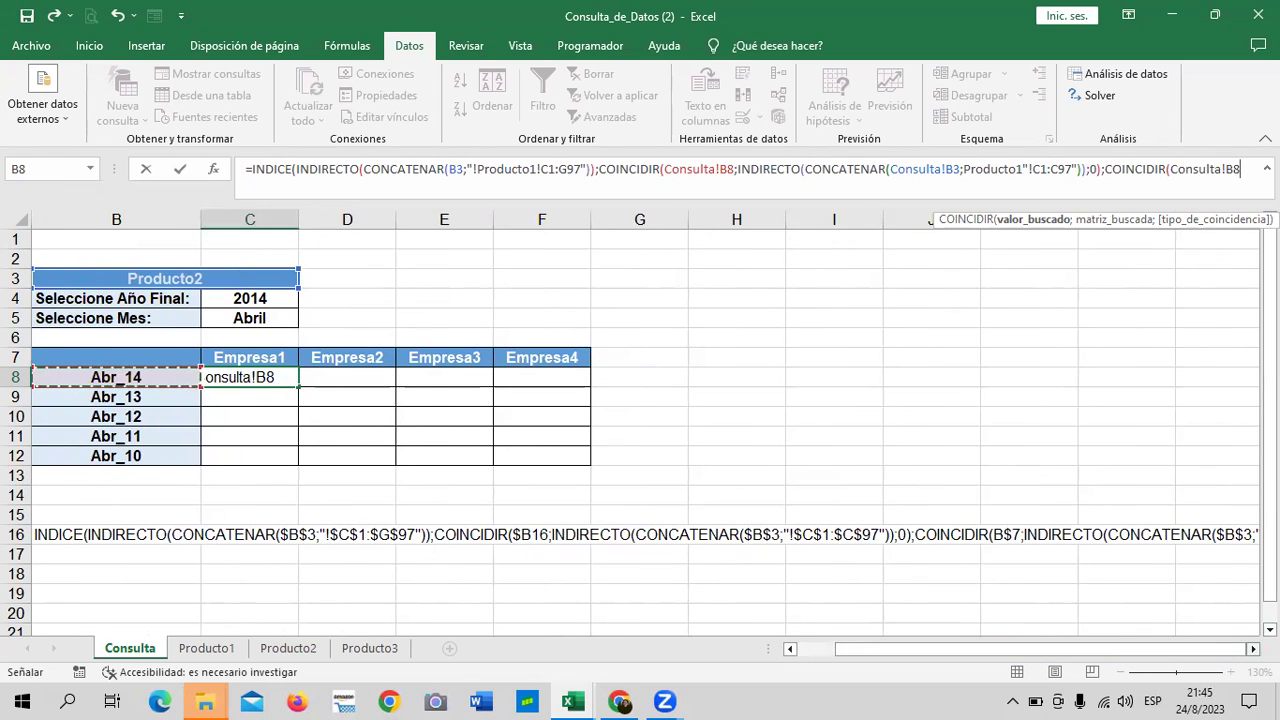
scroll(745, 548, "right", 2)
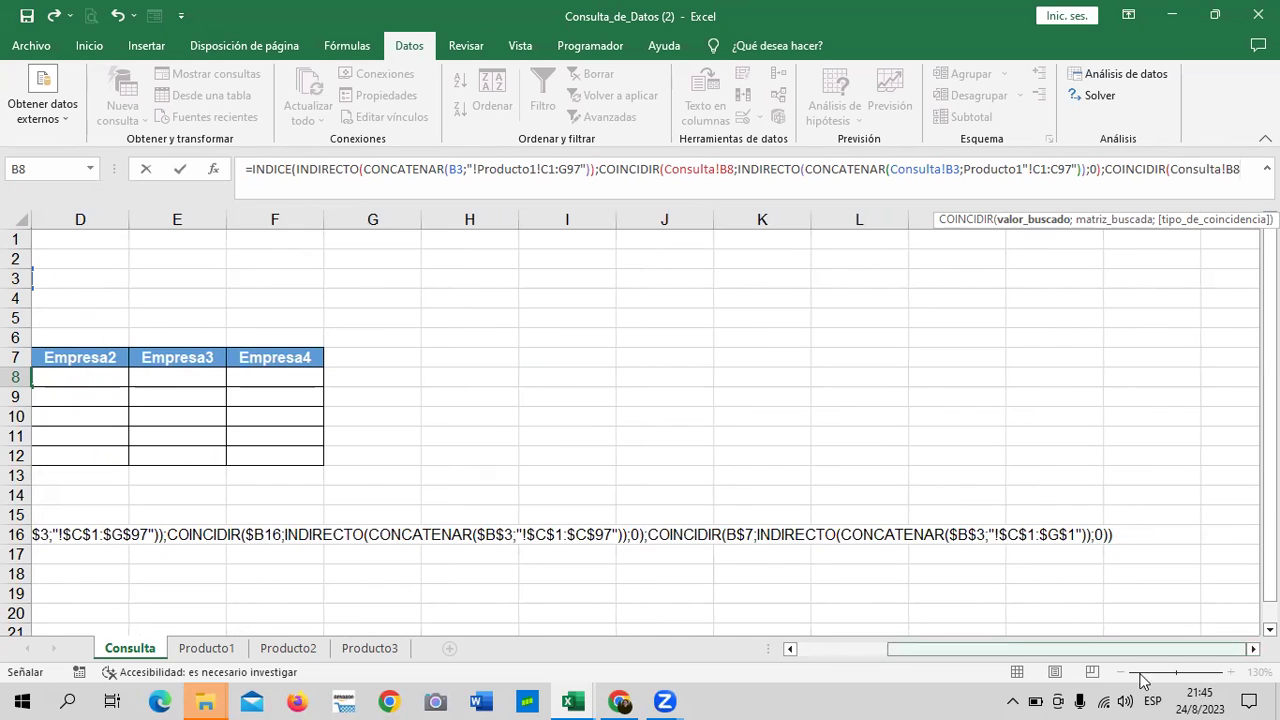
left_click(1253, 649)
left_click(1253, 649)
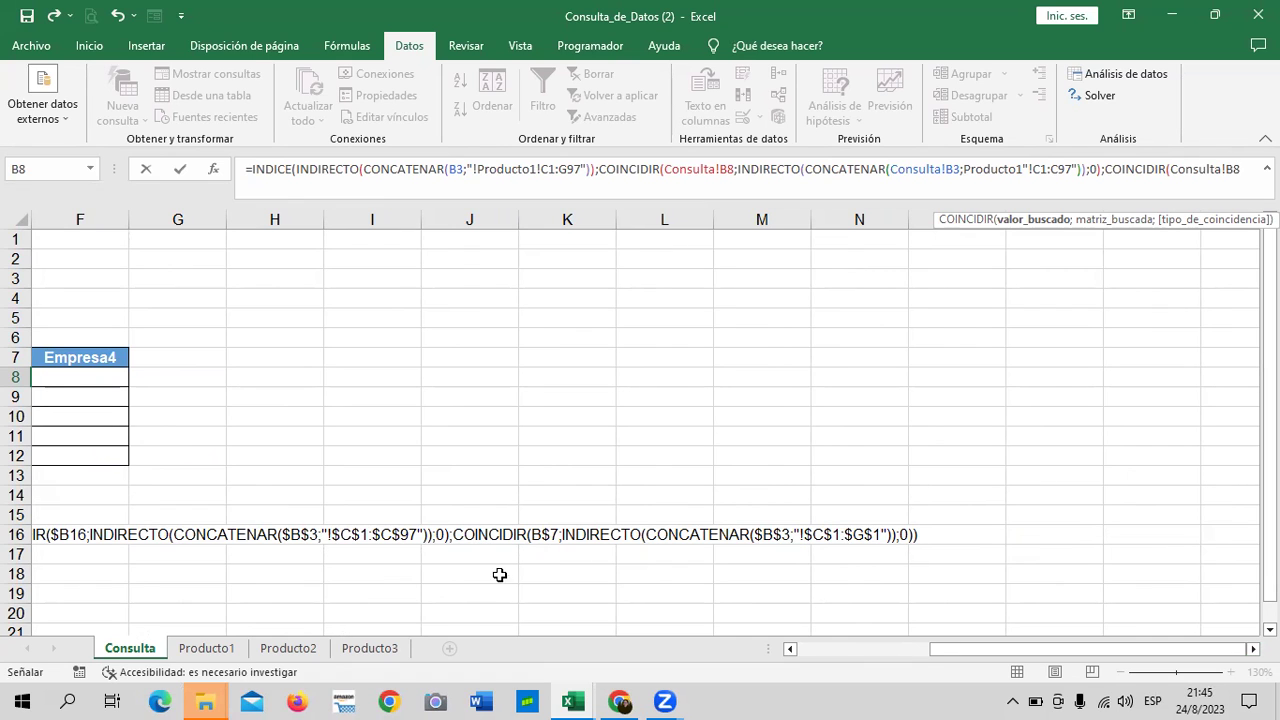
- Give it a search range beginning INDIRECTO(CONCATENAR(Consulta!B3 followed by separators
type(";")
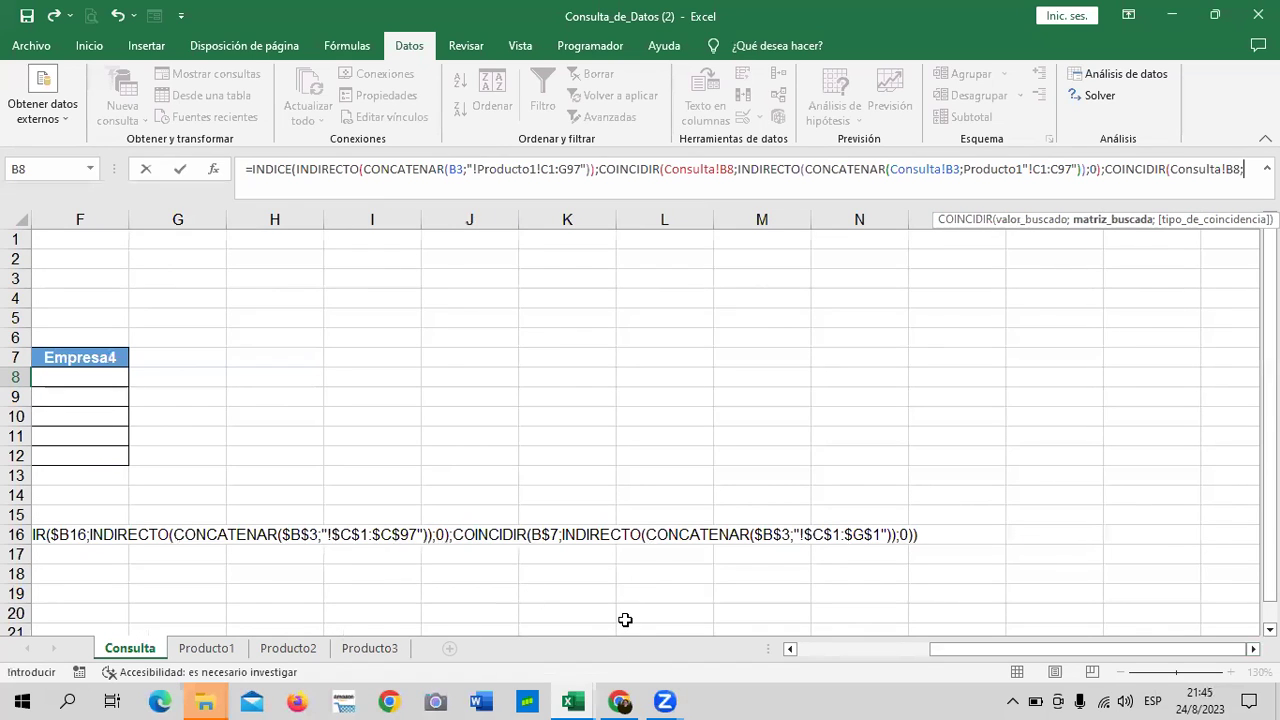
type("IN")
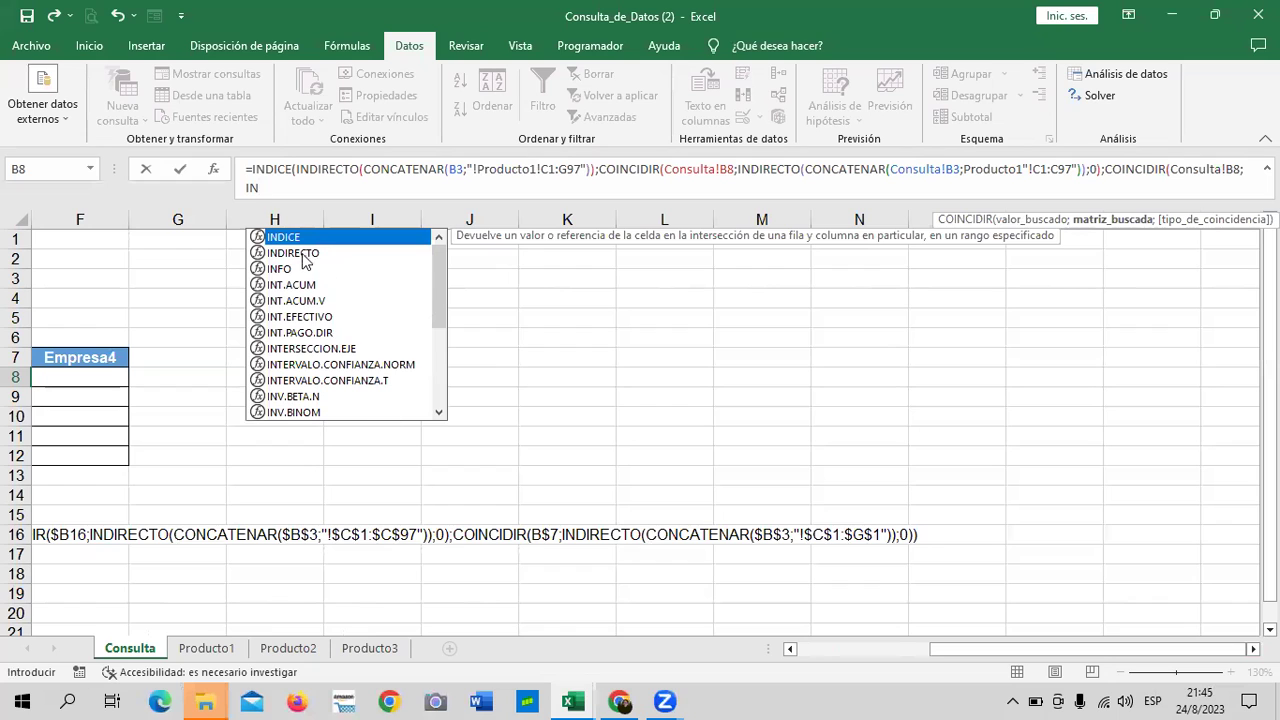
double_click(302, 252)
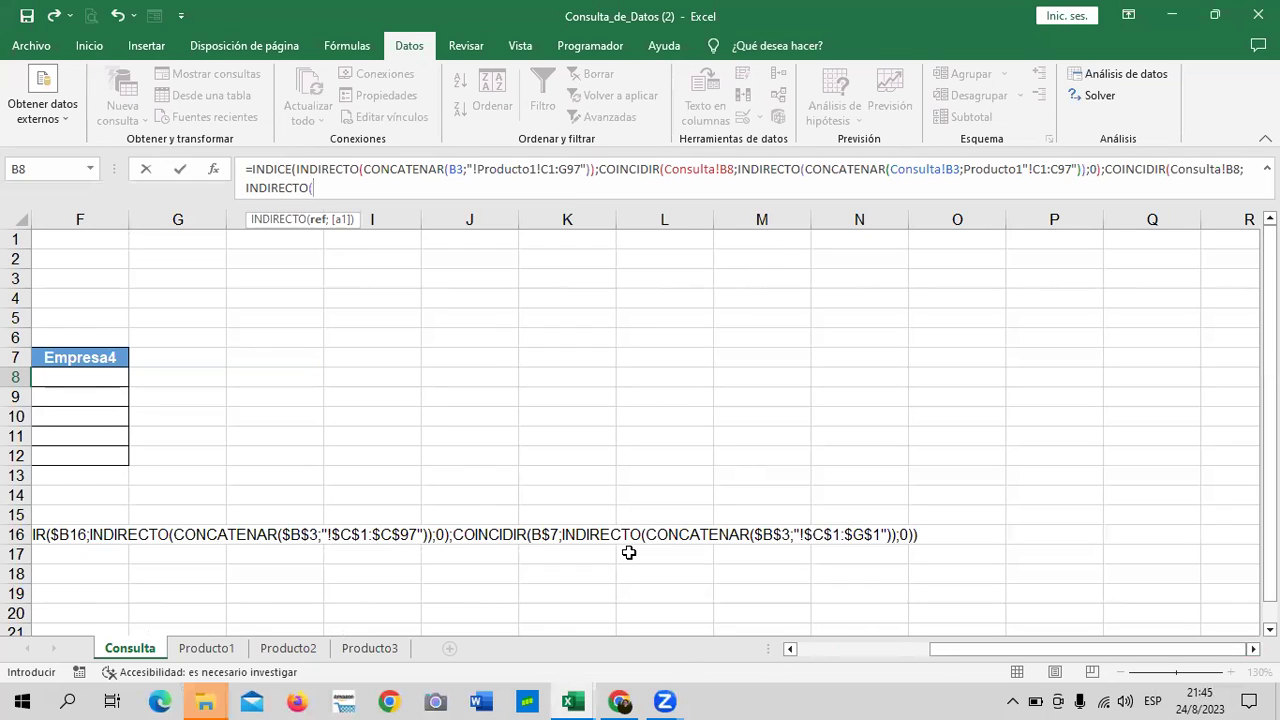
type("CON")
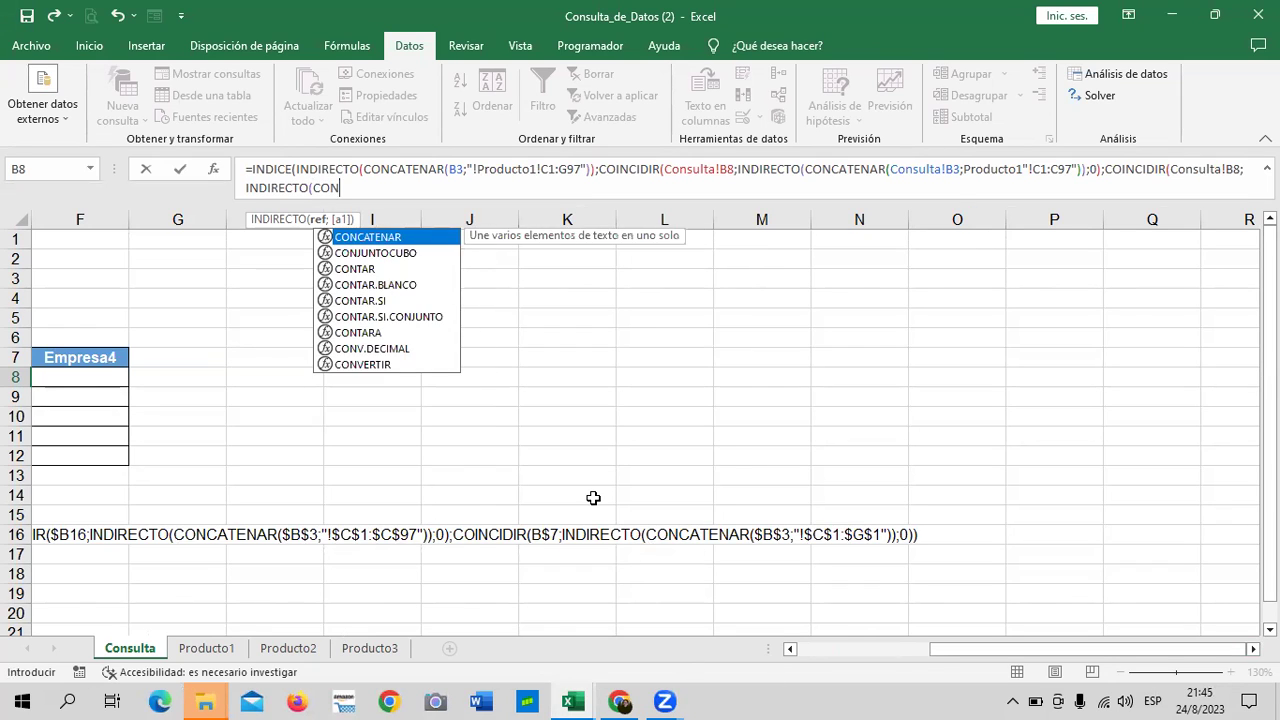
double_click(435, 240)
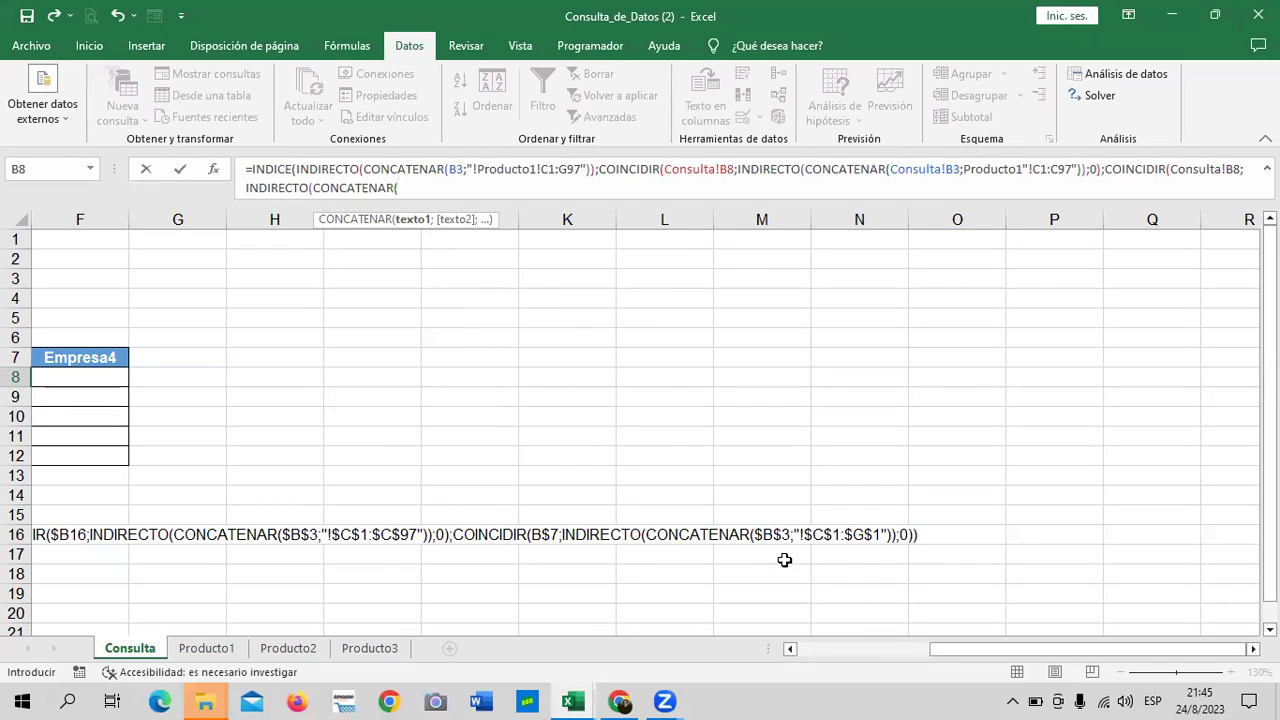
left_click(941, 645)
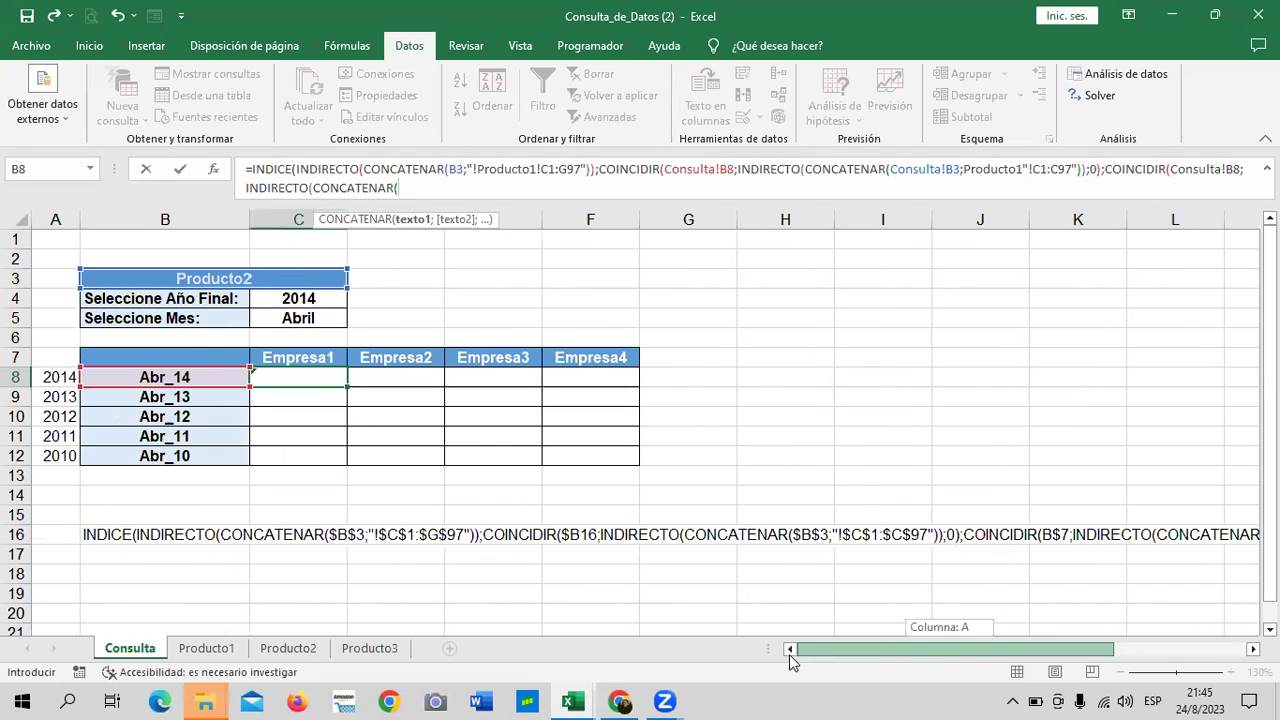
left_click(283, 287)
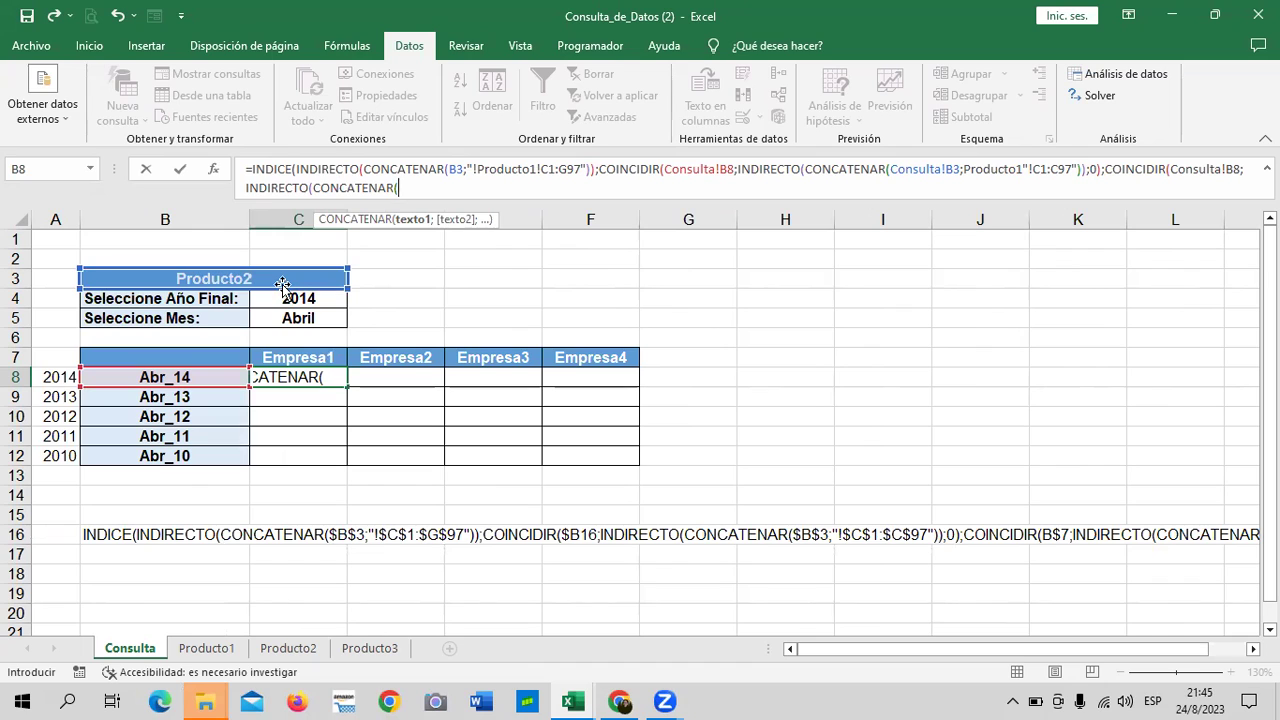
left_click(283, 287)
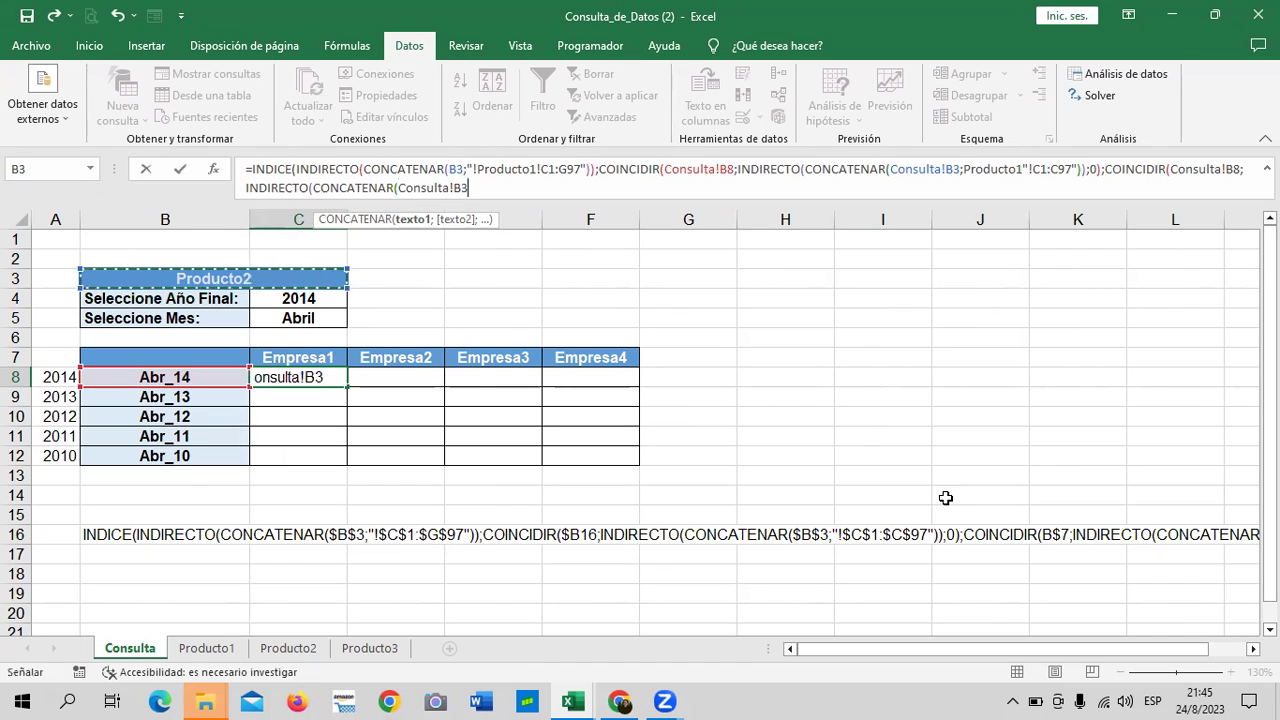
type(";")
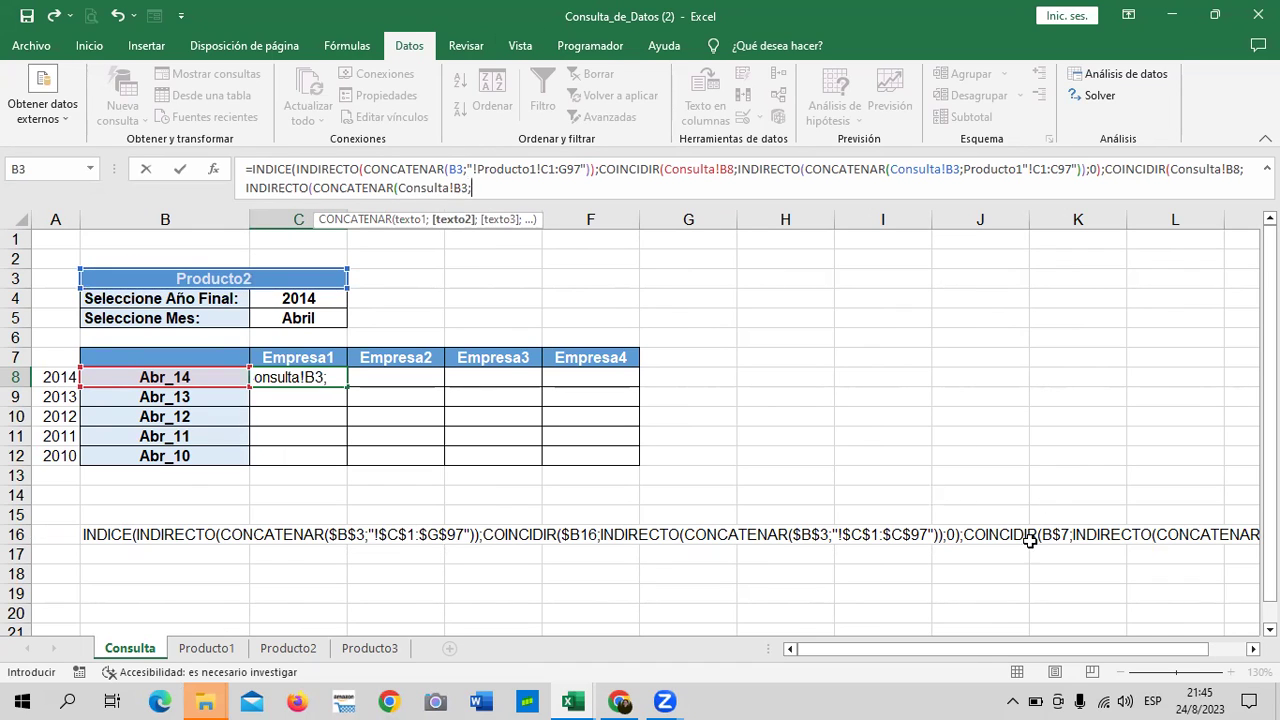
left_click_drag(966, 650, 1083, 659)
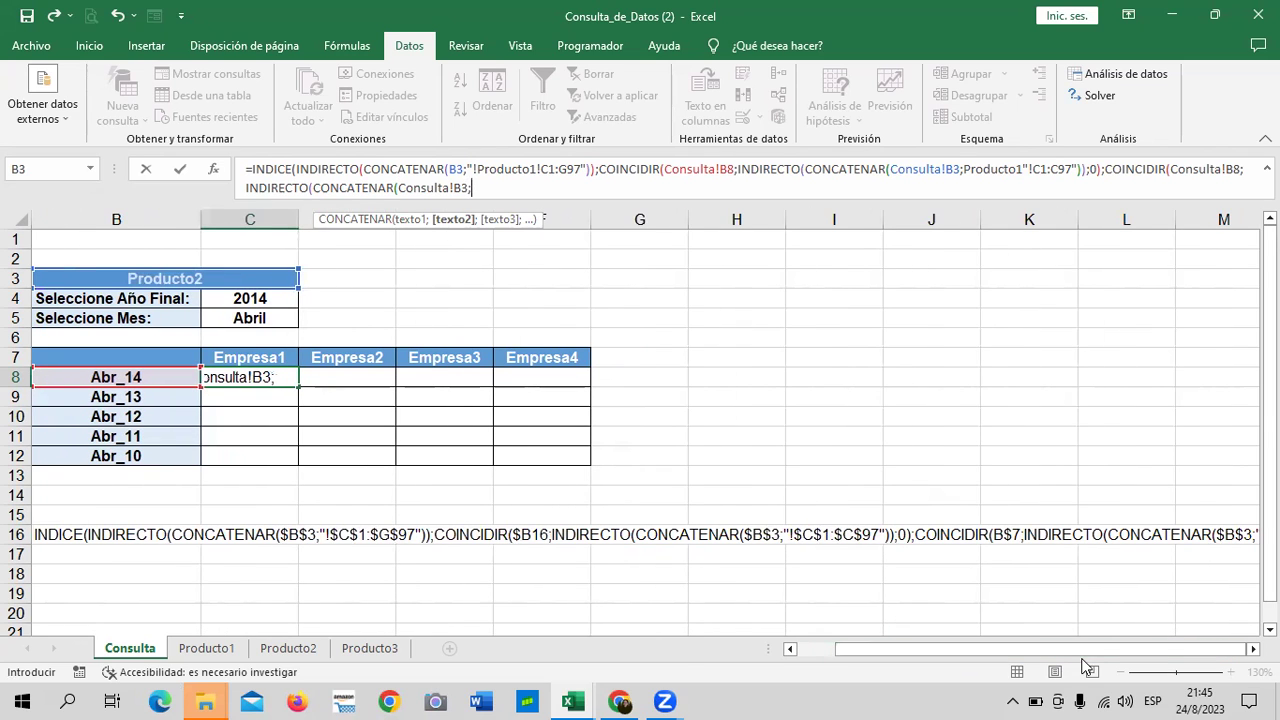
left_click(1253, 648)
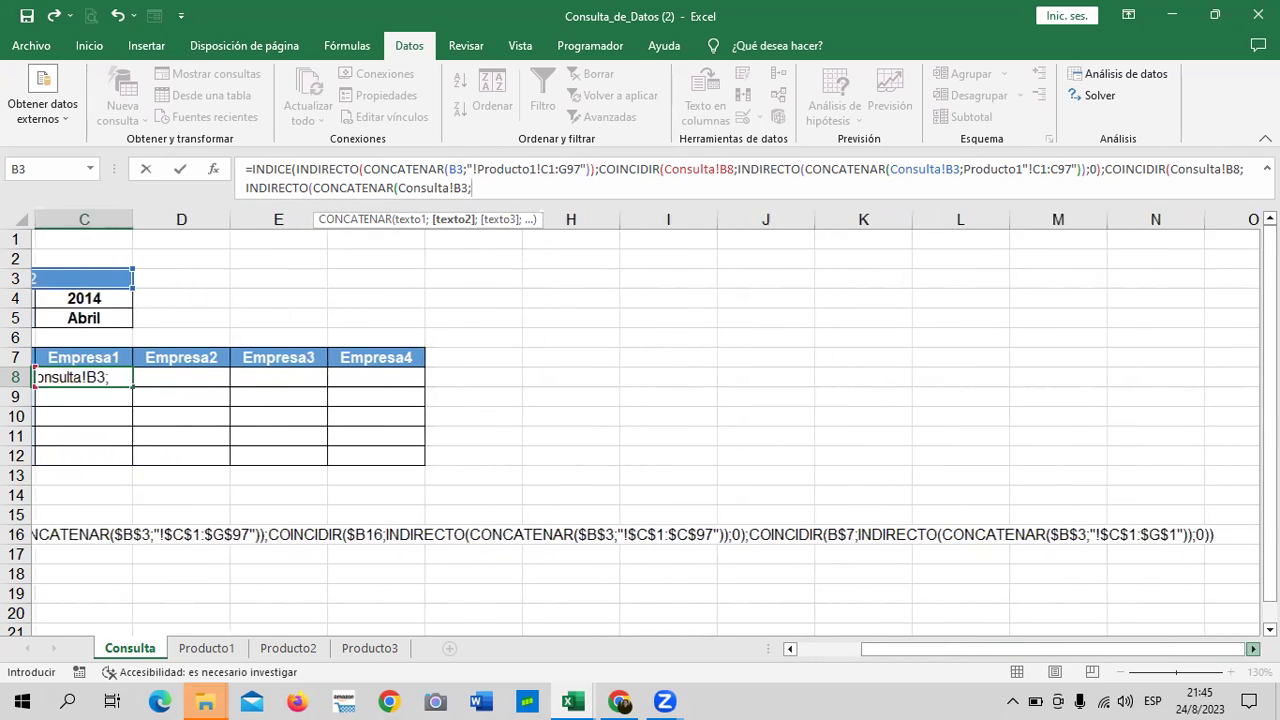
left_click(1253, 648)
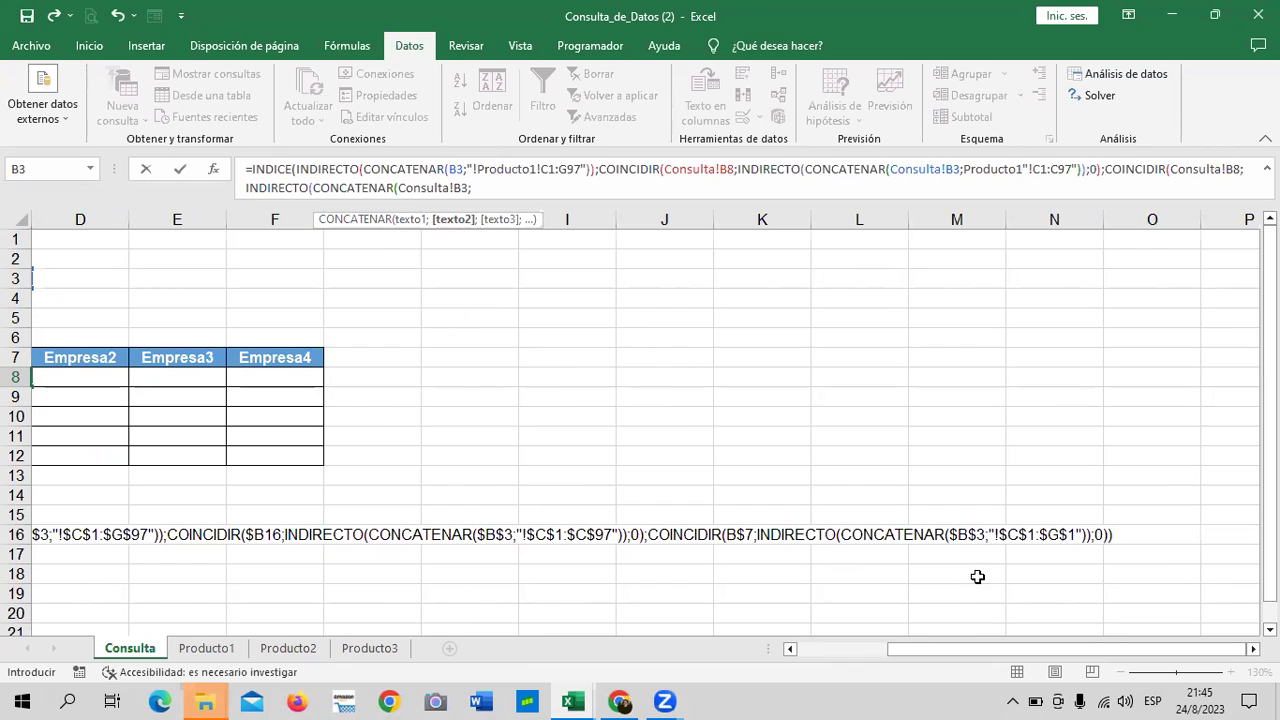
type(";")
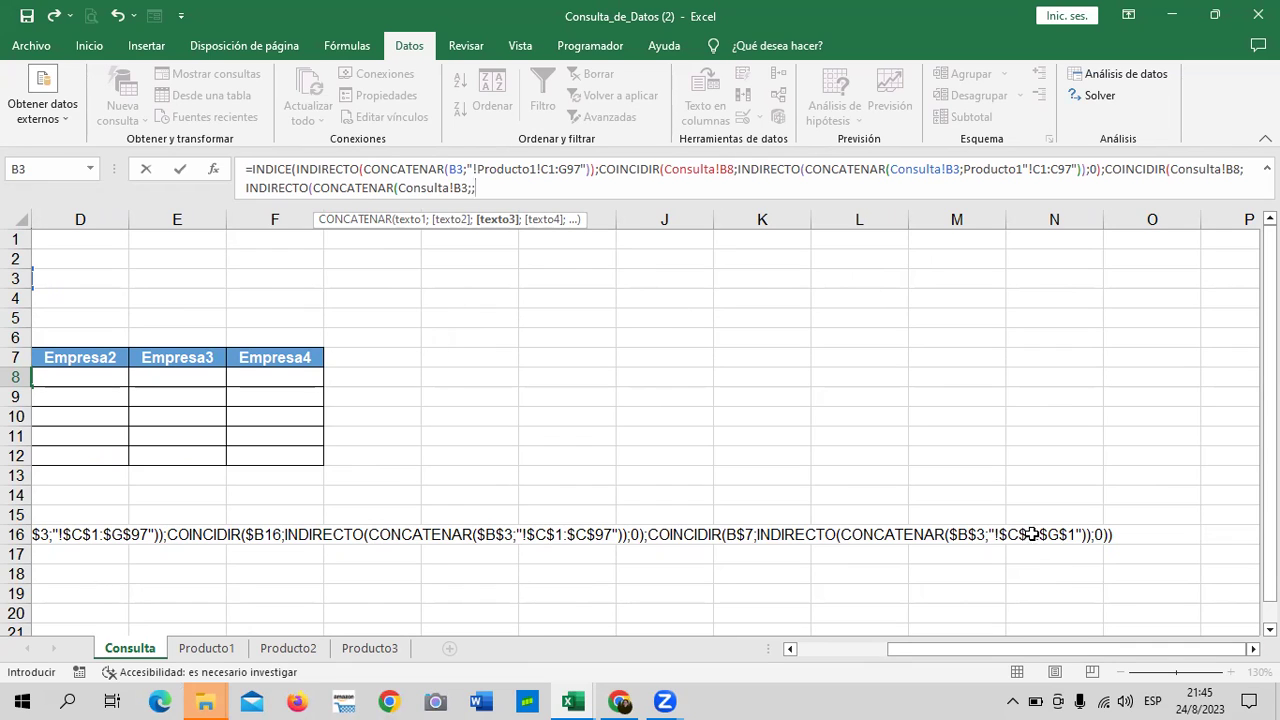
- Reference the Producto1 header row C1:G1, dismiss the resulting error, and delete the stray separator
left_click_drag(1046, 649, 1040, 655)
left_click(206, 648)
left_click_drag(1269, 590, 1269, 260)
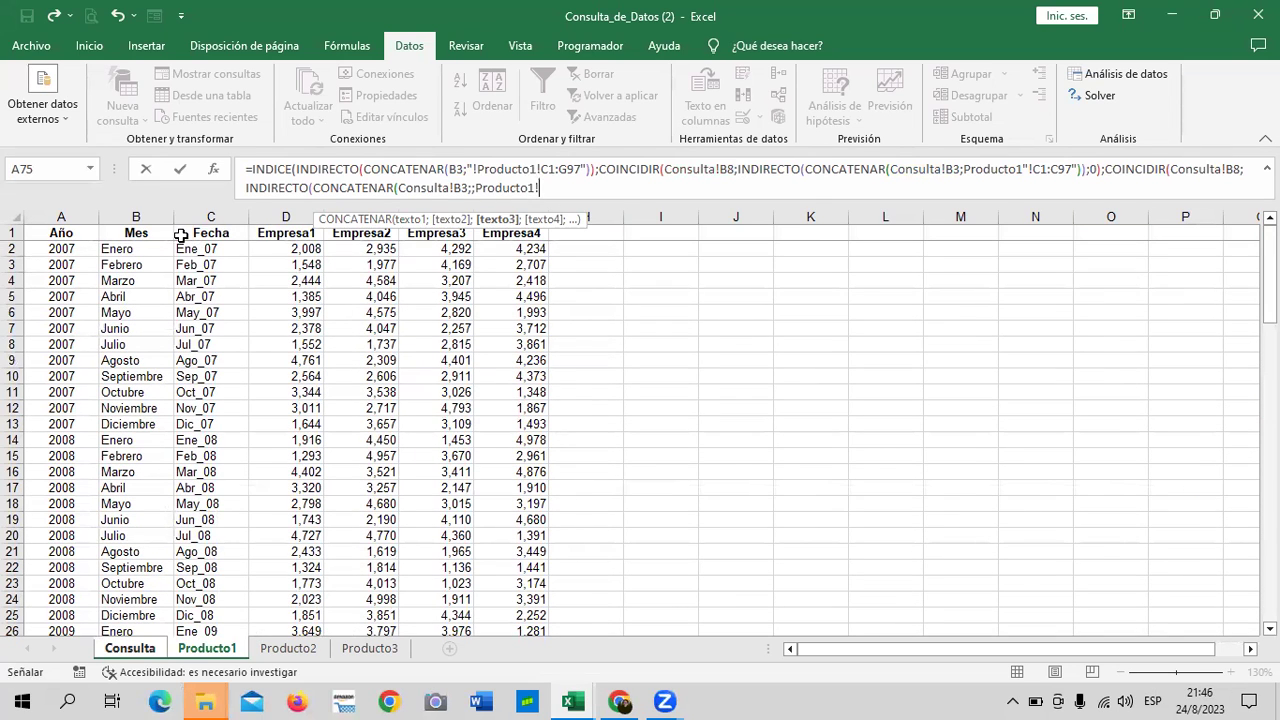
left_click_drag(205, 232, 528, 240)
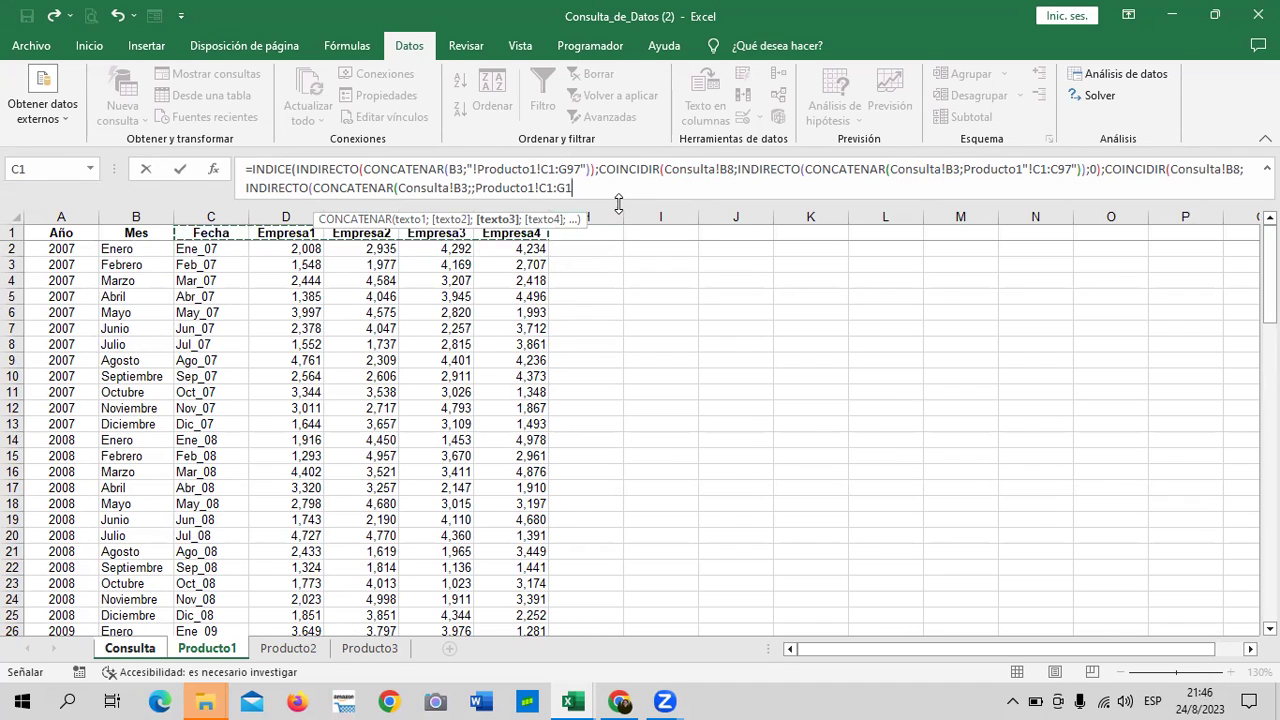
type(";")
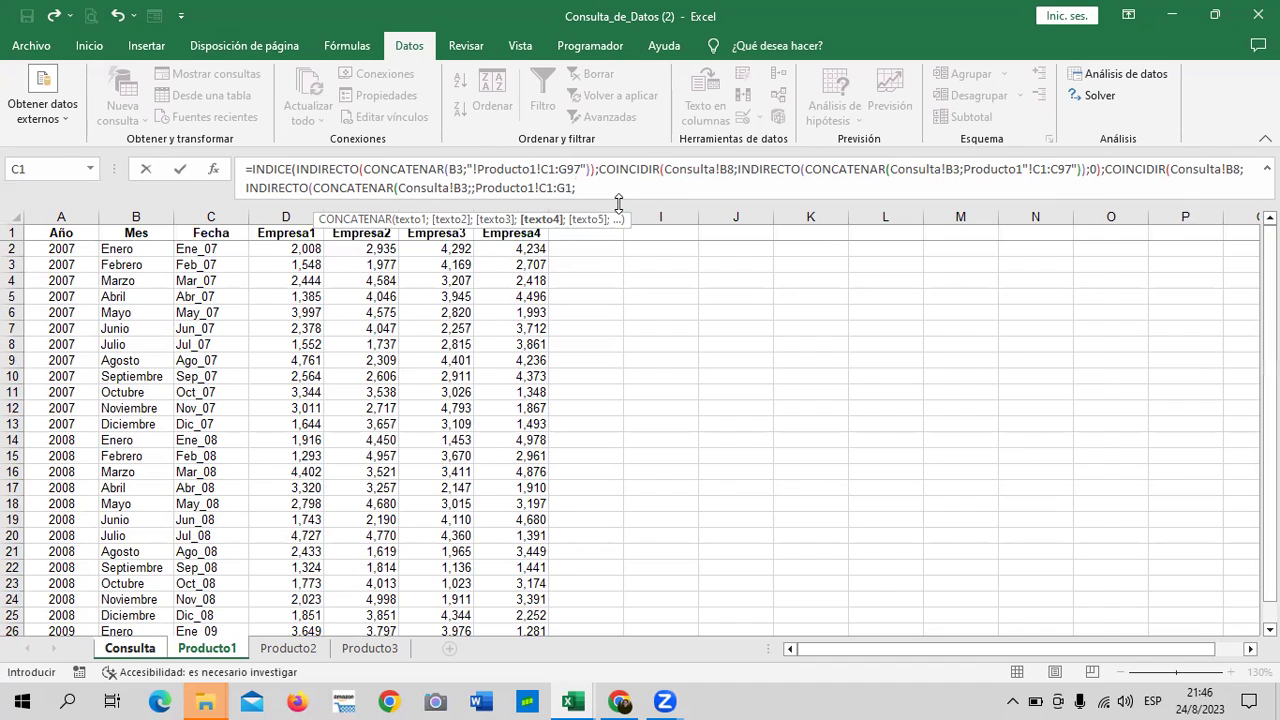
key("Return")
left_click(600, 448)
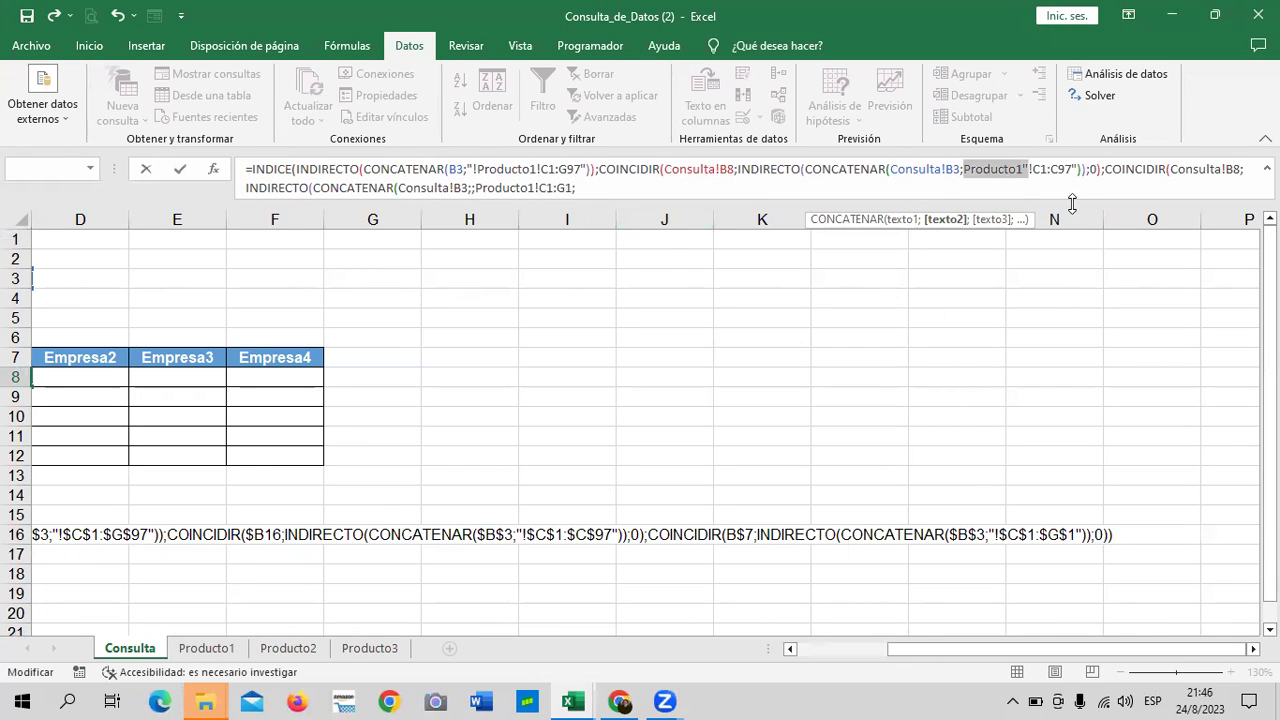
left_click(609, 188)
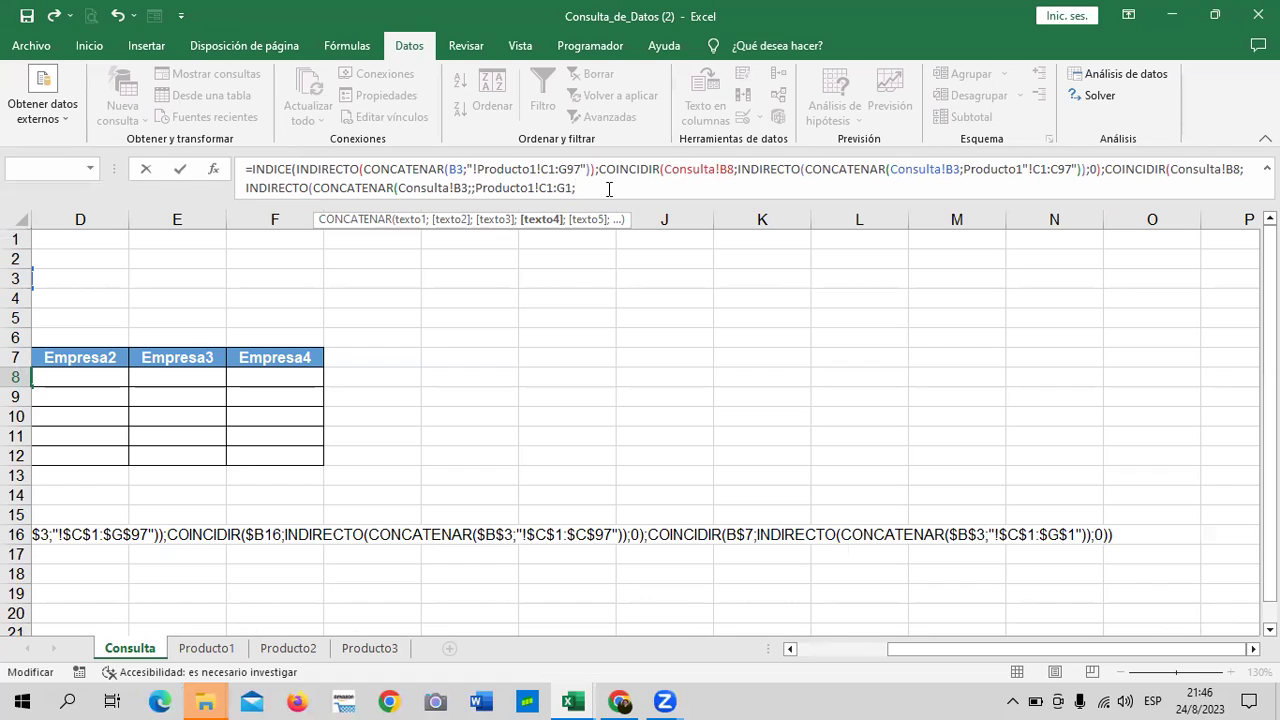
key("BackSpace")
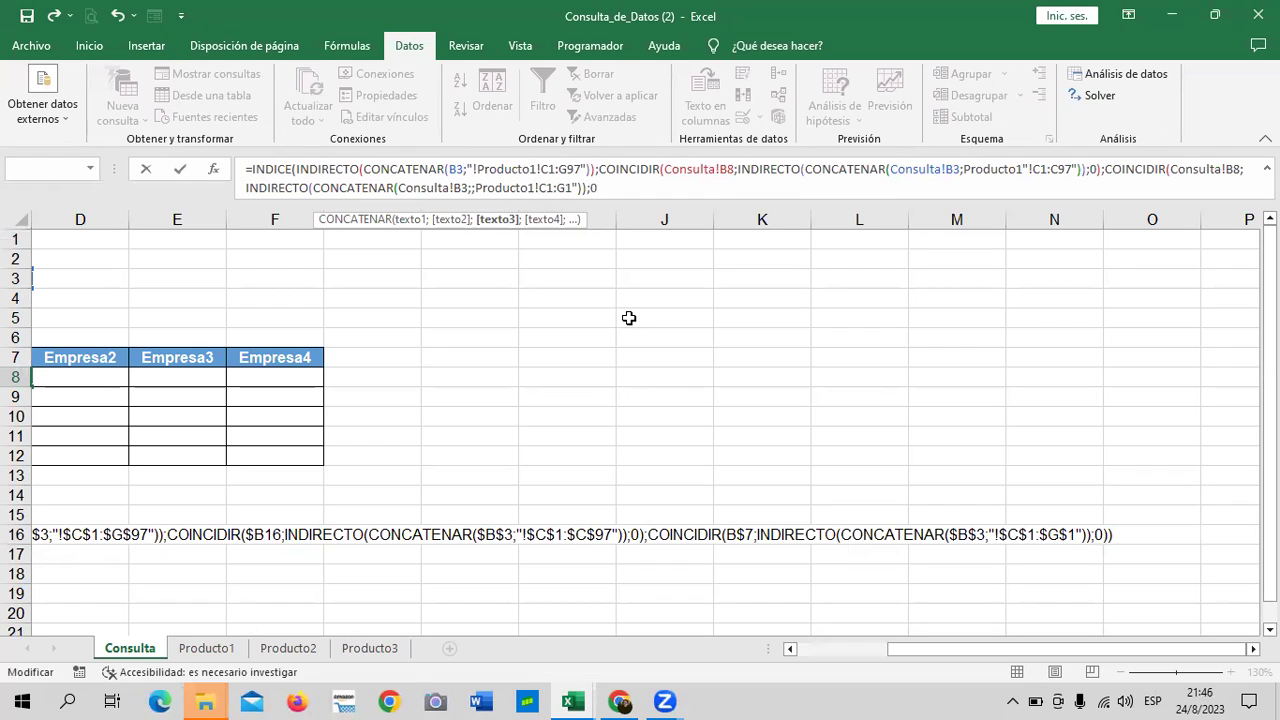
- Add a quote after Producto1, drop the extra ';' after B3, set exact match 0, close and commit
type("\"")
key("Left")
key("Left")
key("Left")
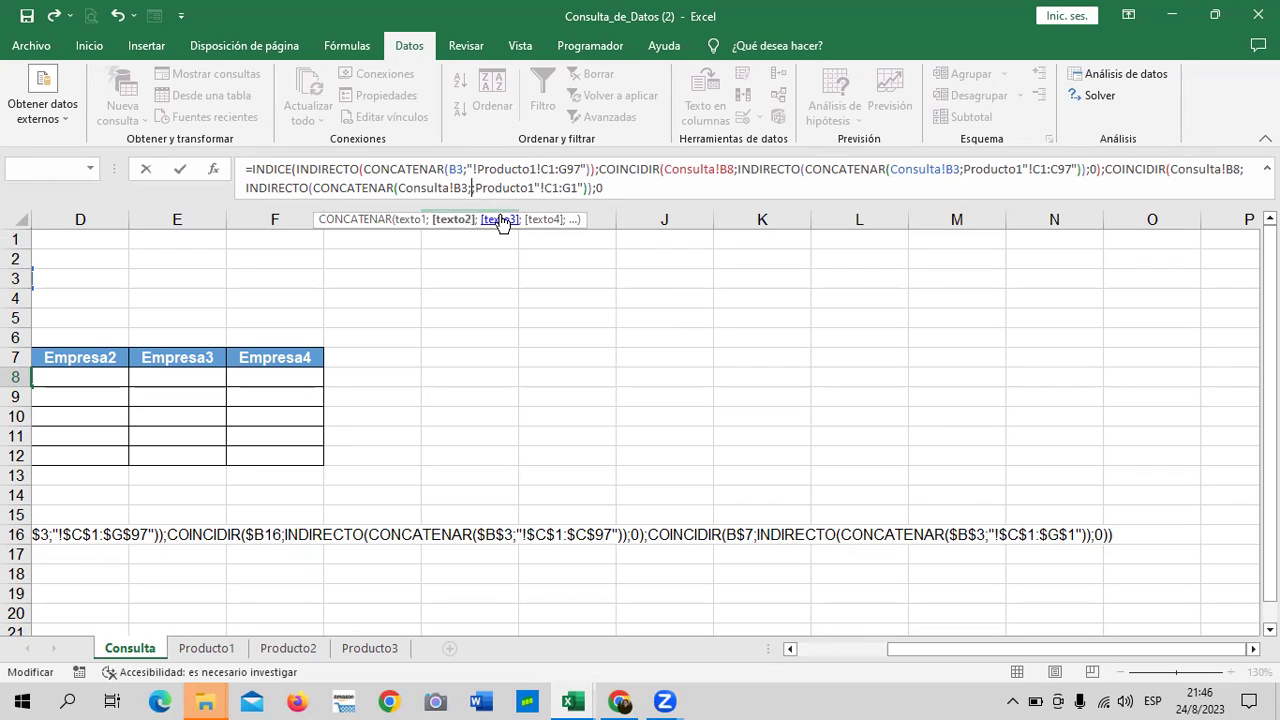
key("BackSpace")
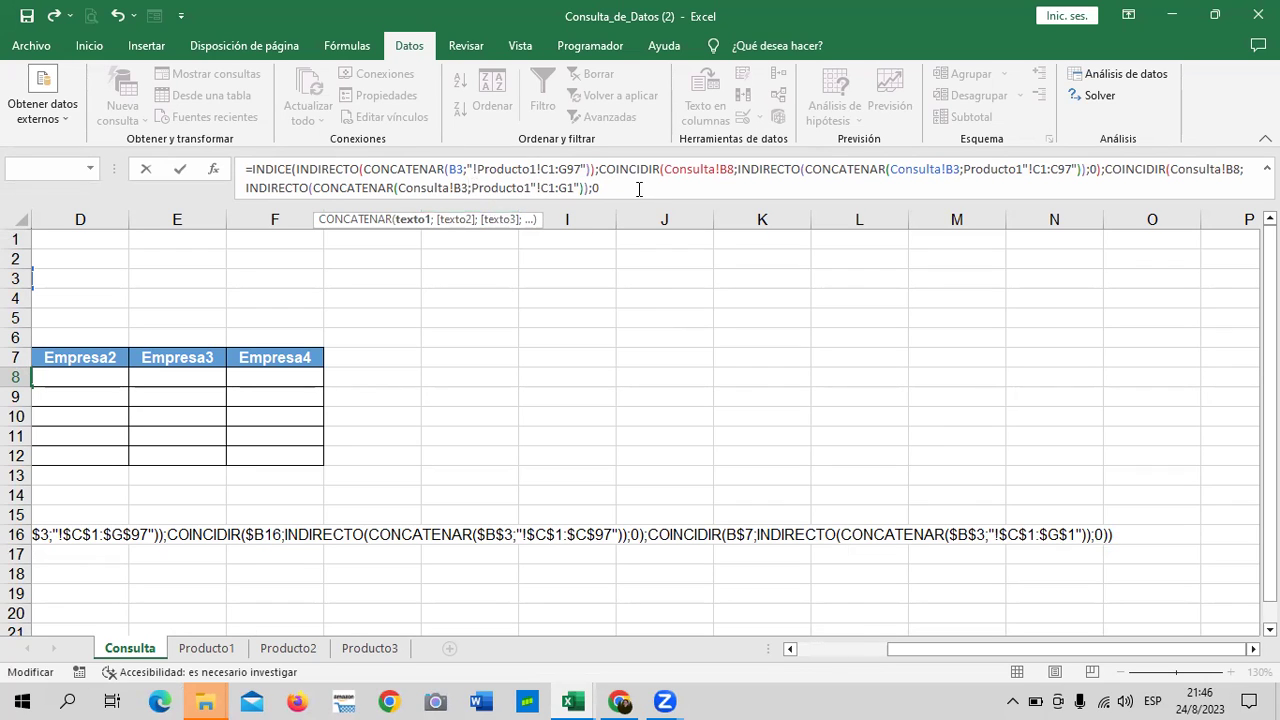
left_click(638, 189)
key("BackSpace")
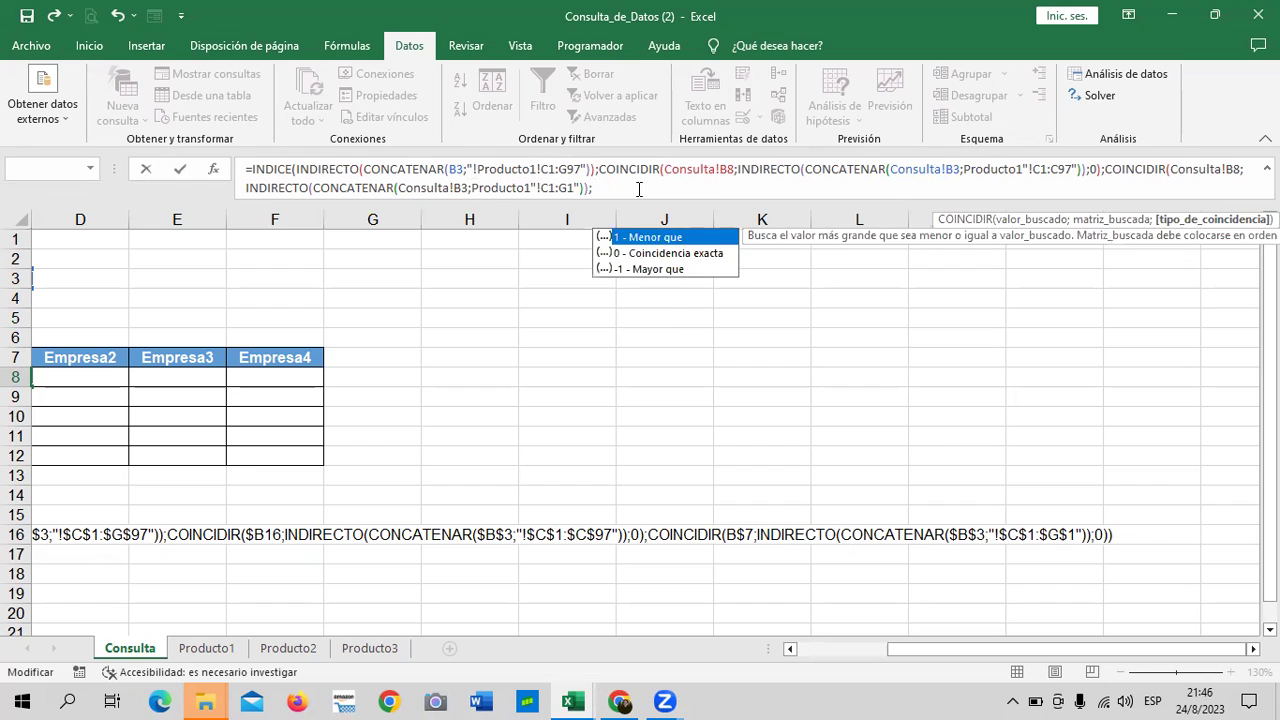
left_click(639, 254)
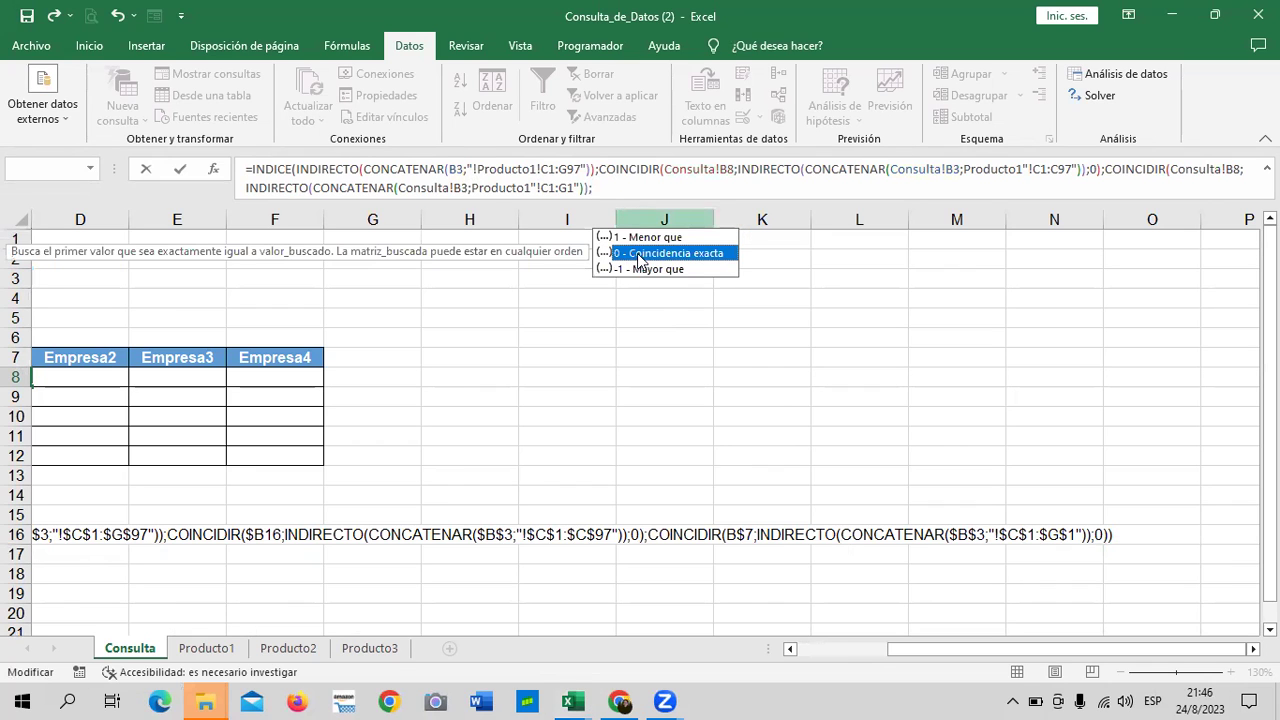
double_click(638, 254)
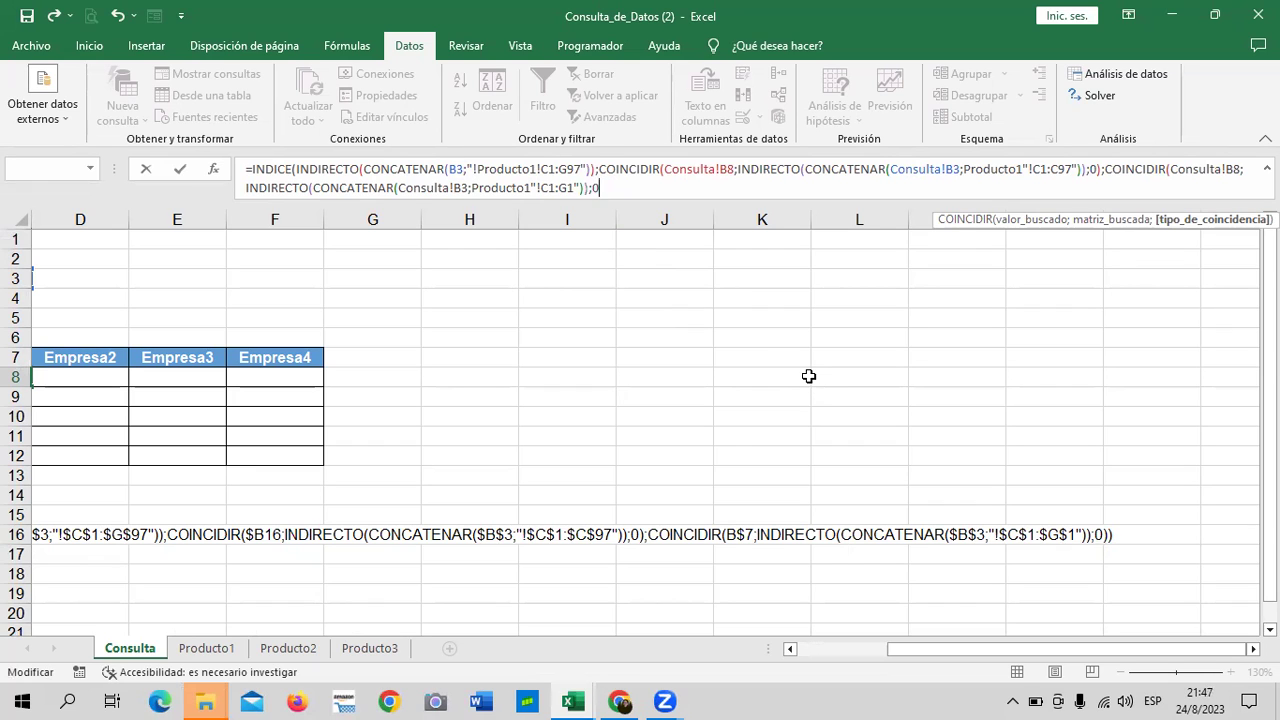
type(")")
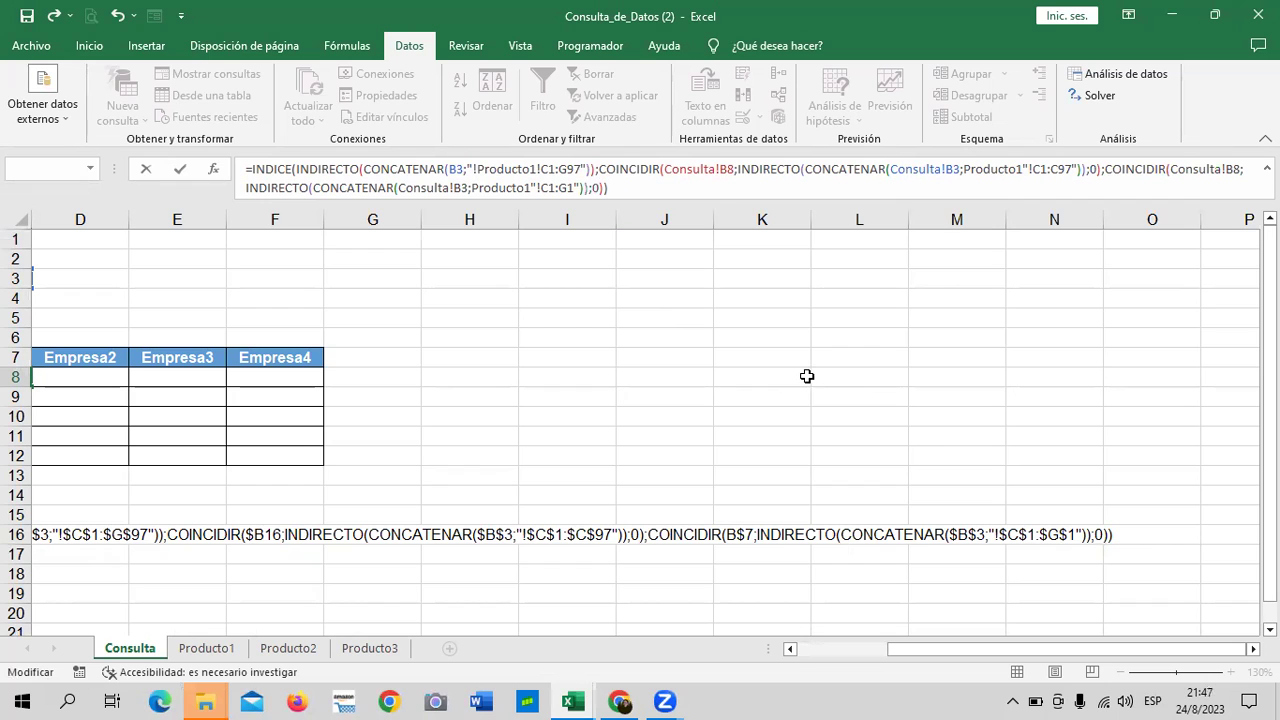
key("Return")
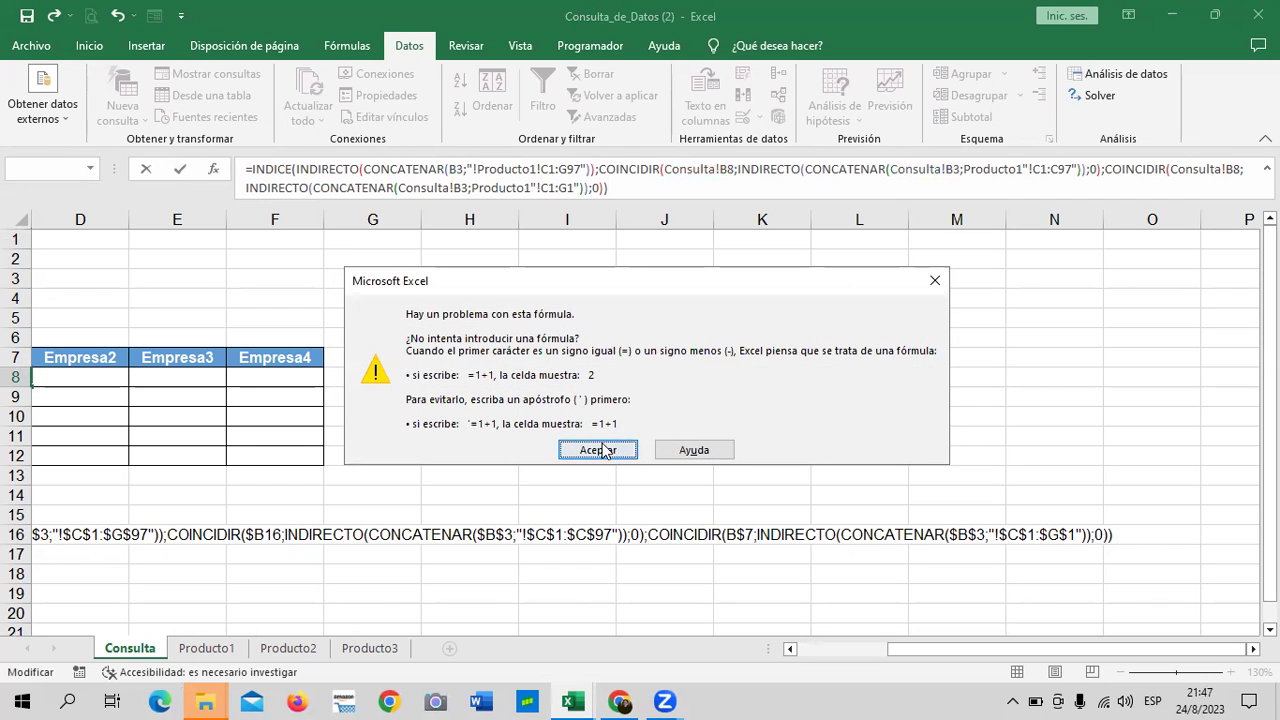
- Dismiss the warning and delete Producto1 before "!C1:C97" in the first range text
left_click(603, 446)
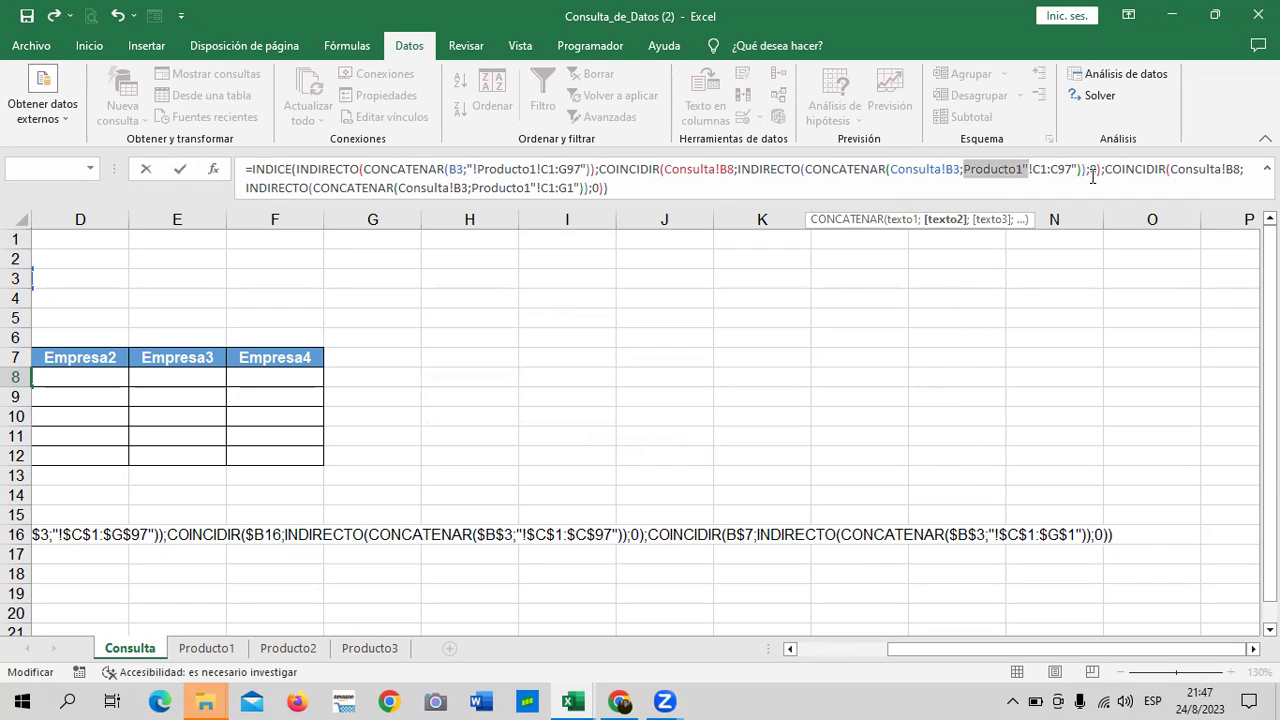
left_click(1026, 170)
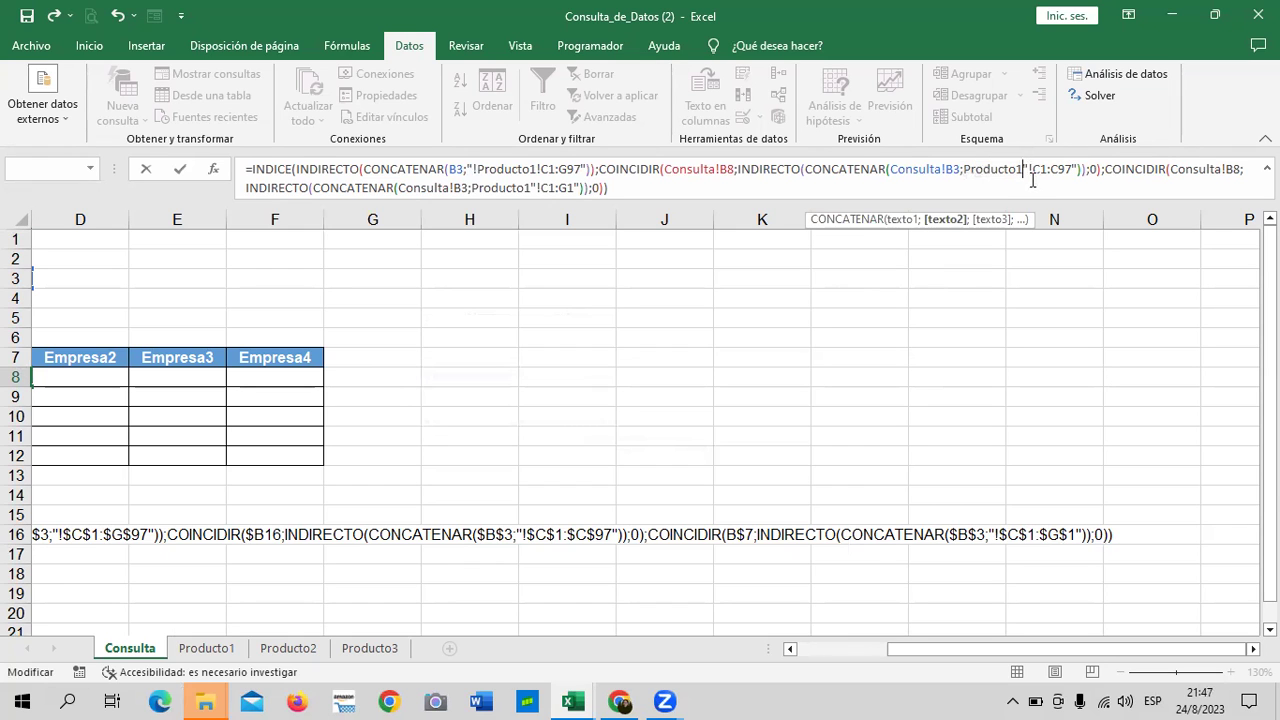
key("BackSpace")
key("BackSpace")
key("BackSpace")
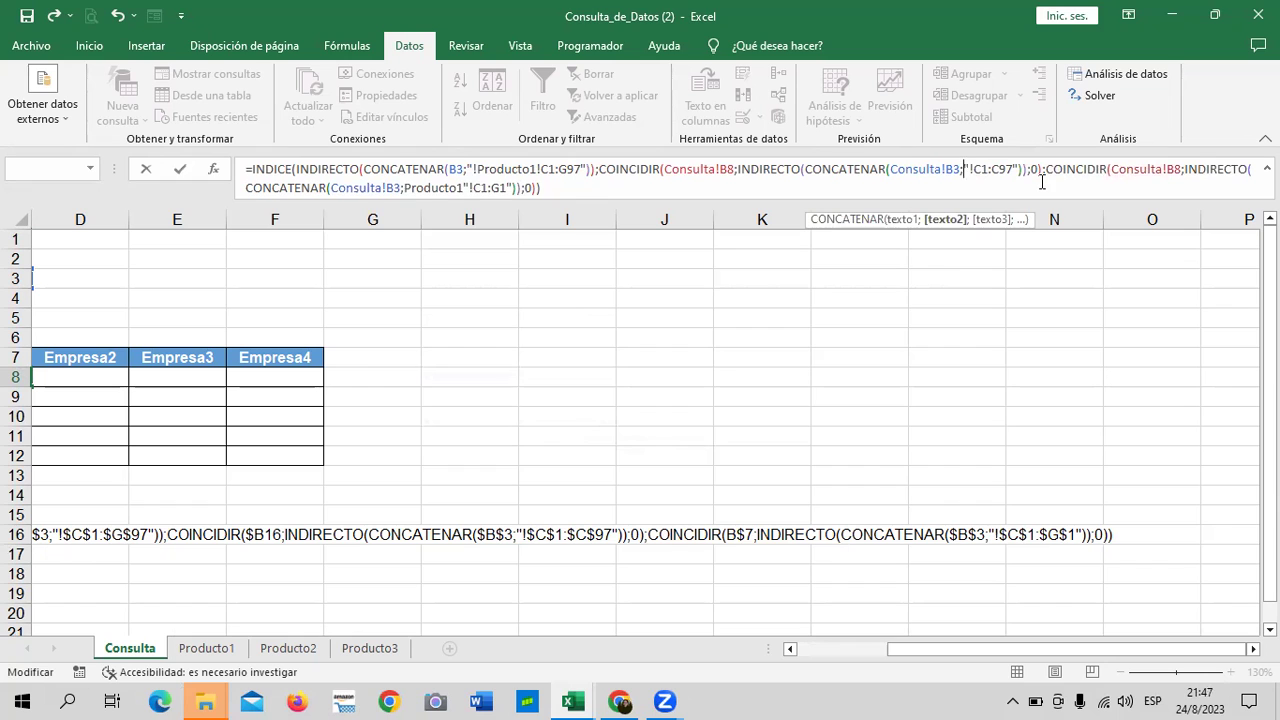
key("Return")
- Delete Producto1 before "!C1:G1", commit the formula, and reselect C8 showing #¡REF!
left_click(597, 449)
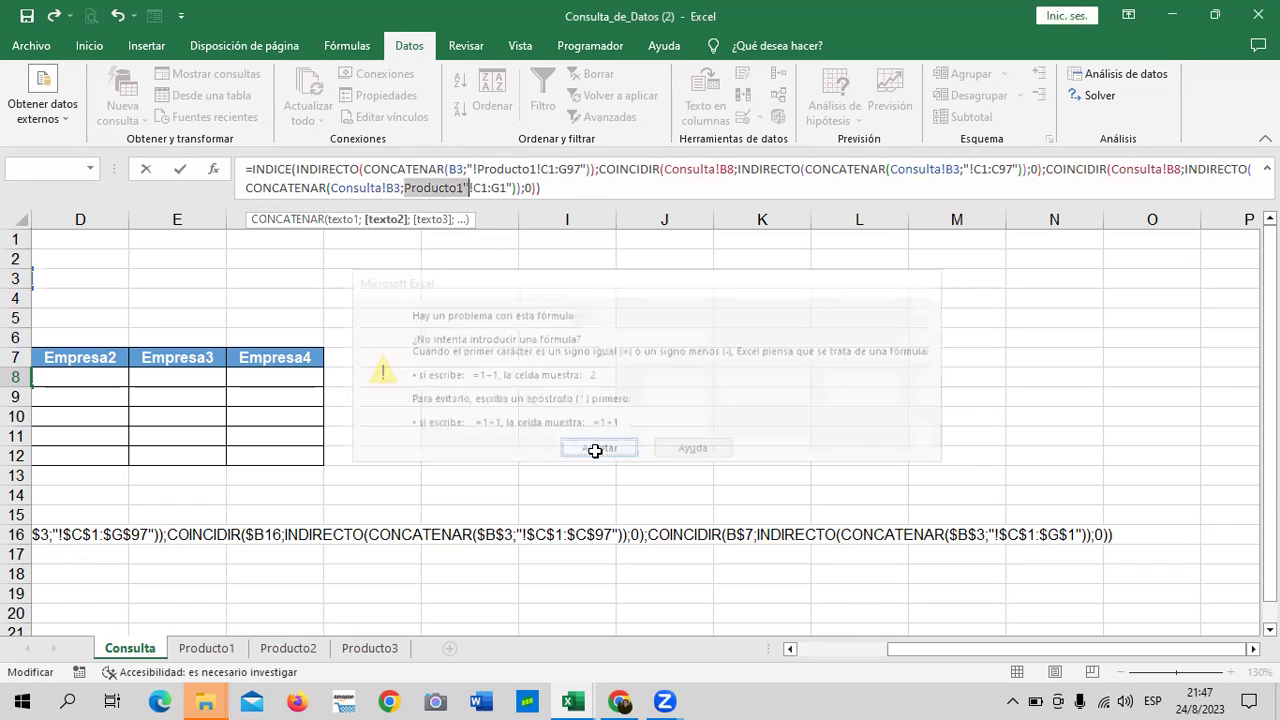
left_click(464, 188)
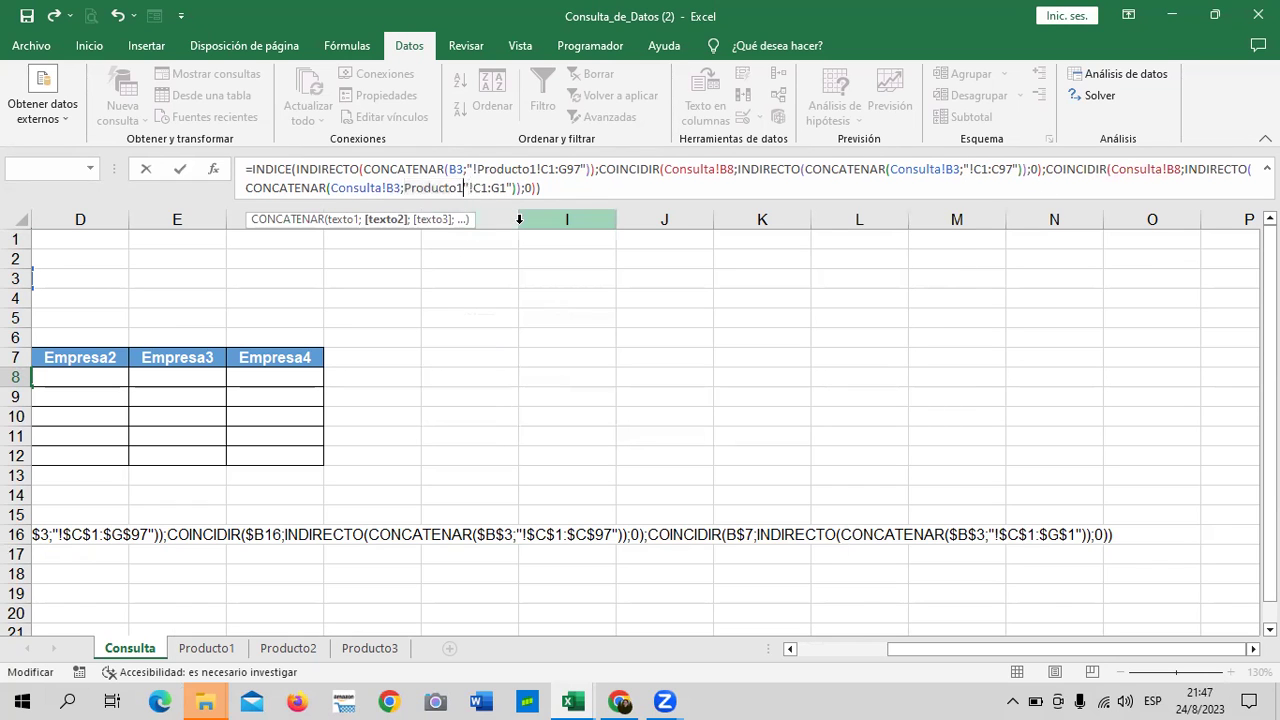
key("BackSpace")
key("BackSpace")
key("BackSpace")
key("BackSpace")
key("BackSpace")
key("BackSpace")
key("BackSpace")
key("BackSpace")
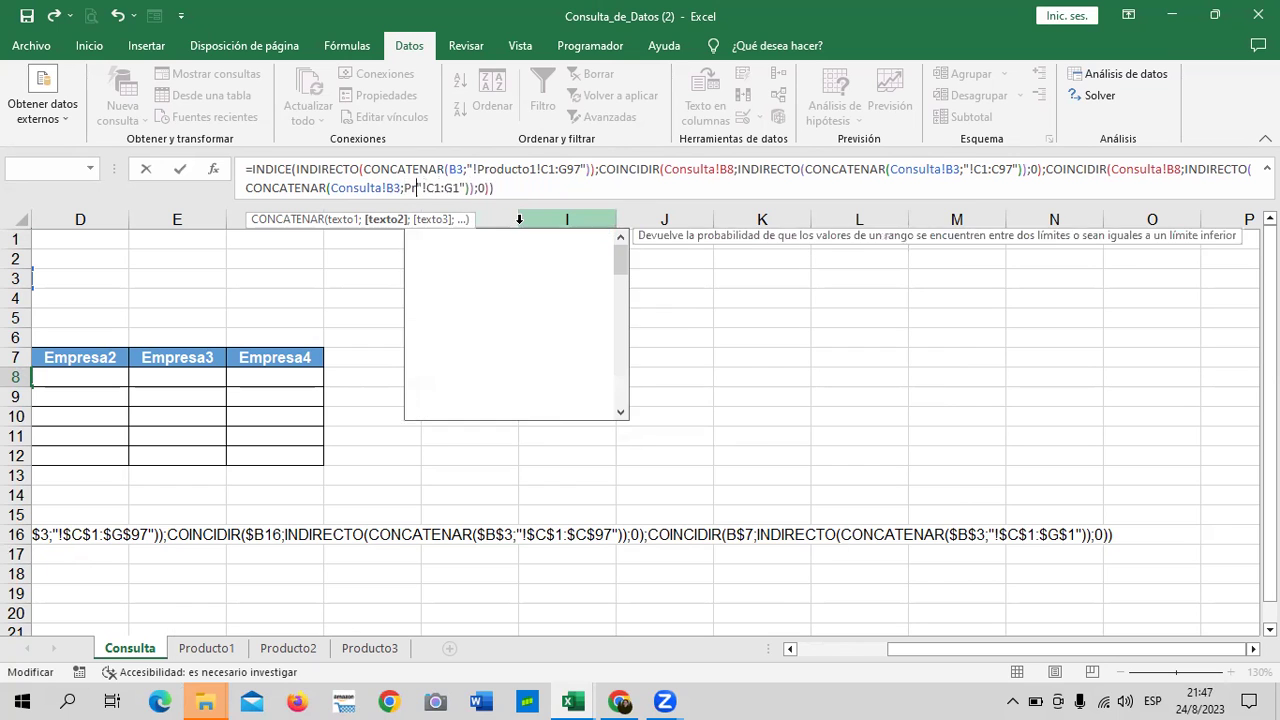
key("BackSpace")
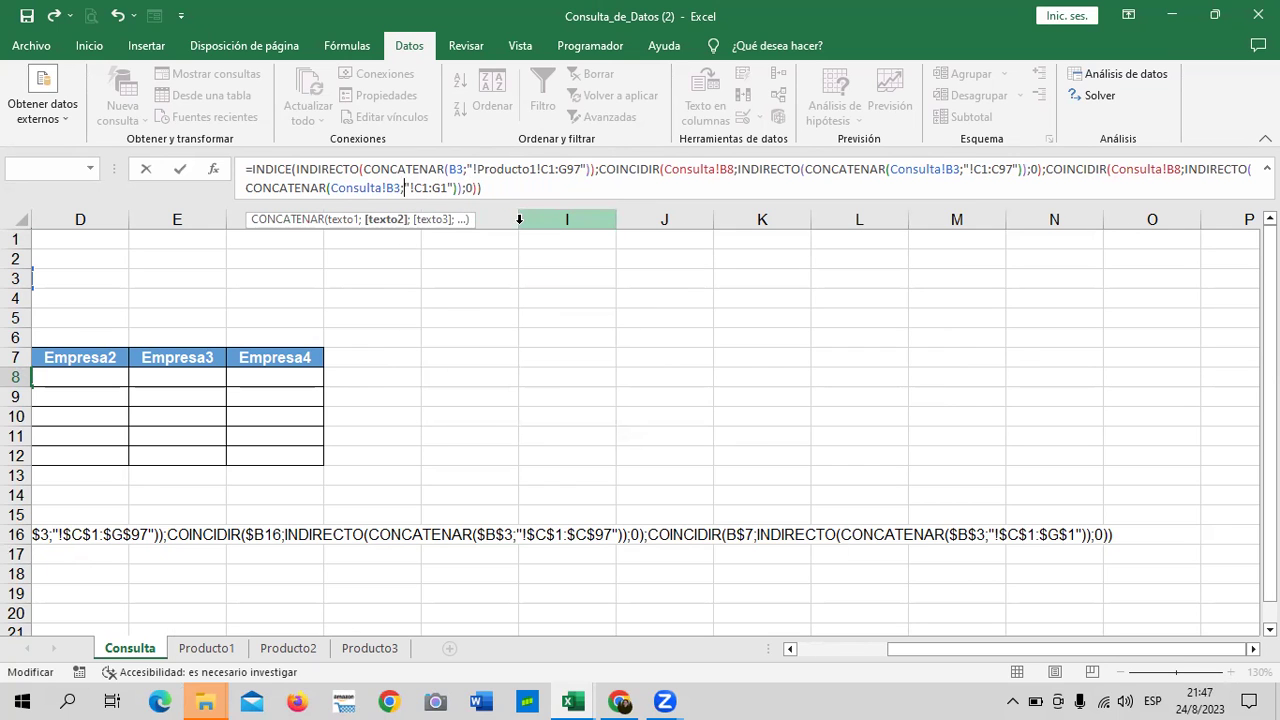
key("Return")
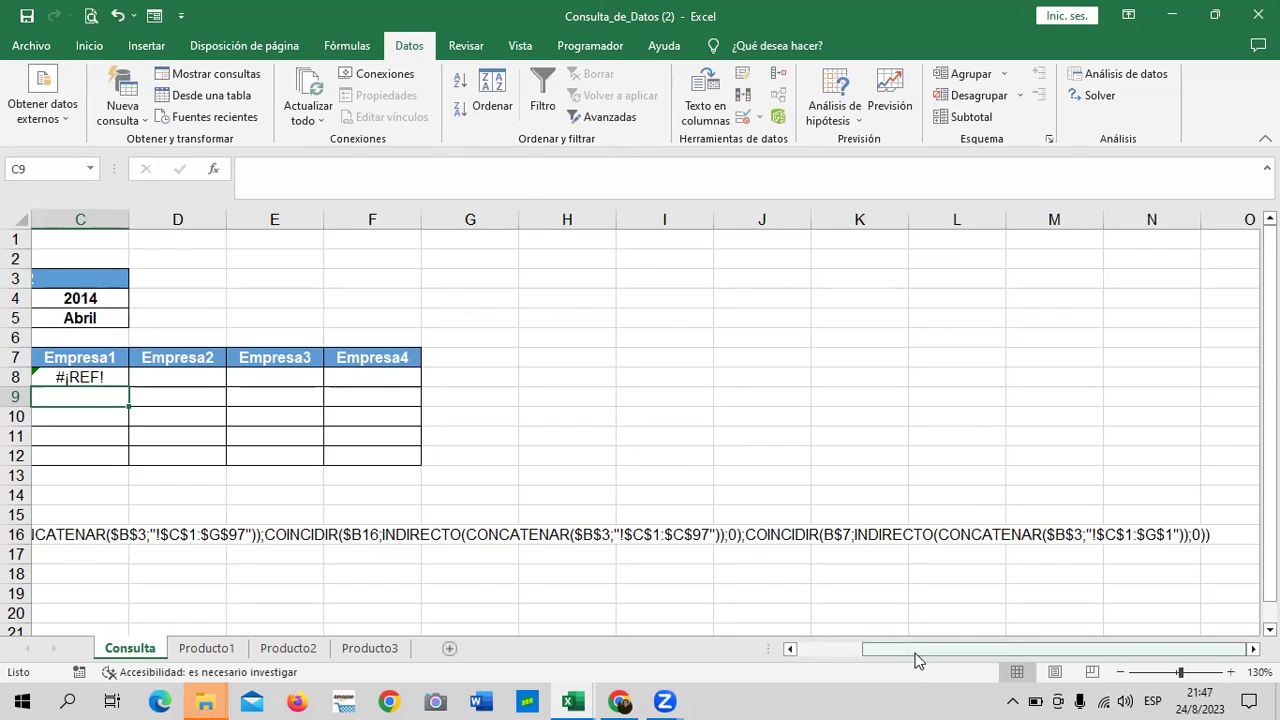
left_click_drag(914, 652, 868, 652)
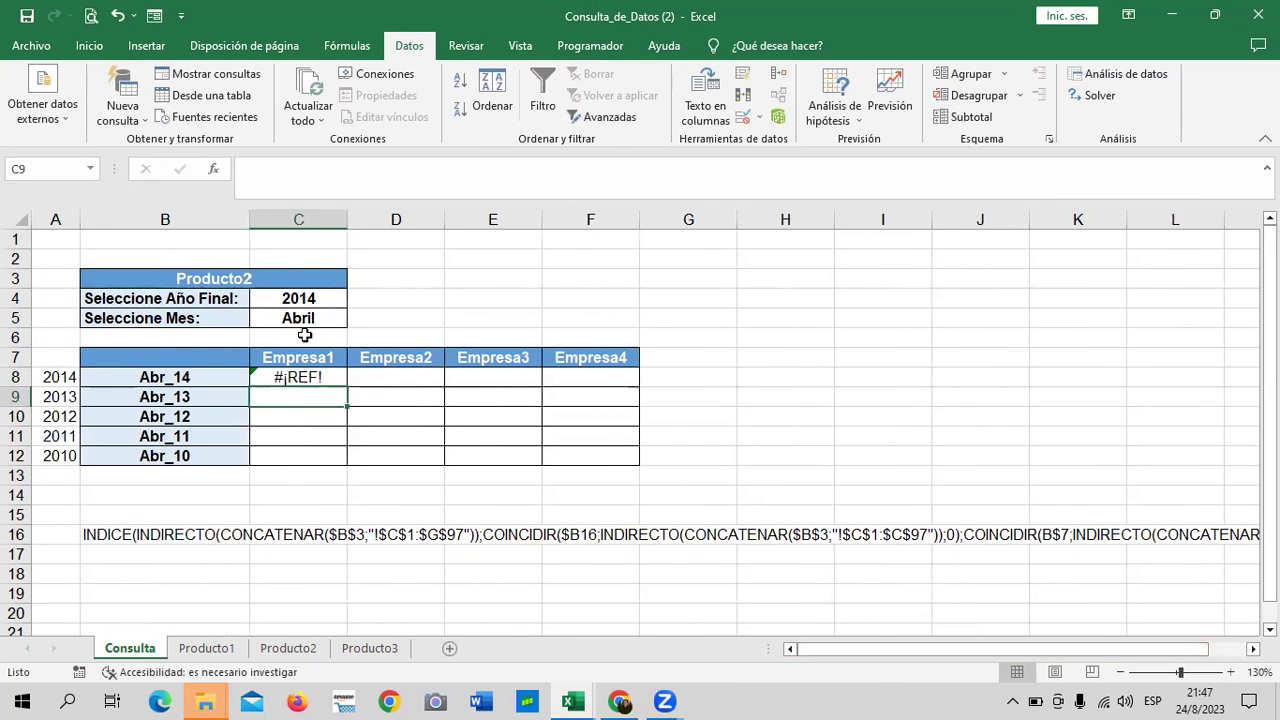
left_click(299, 375)
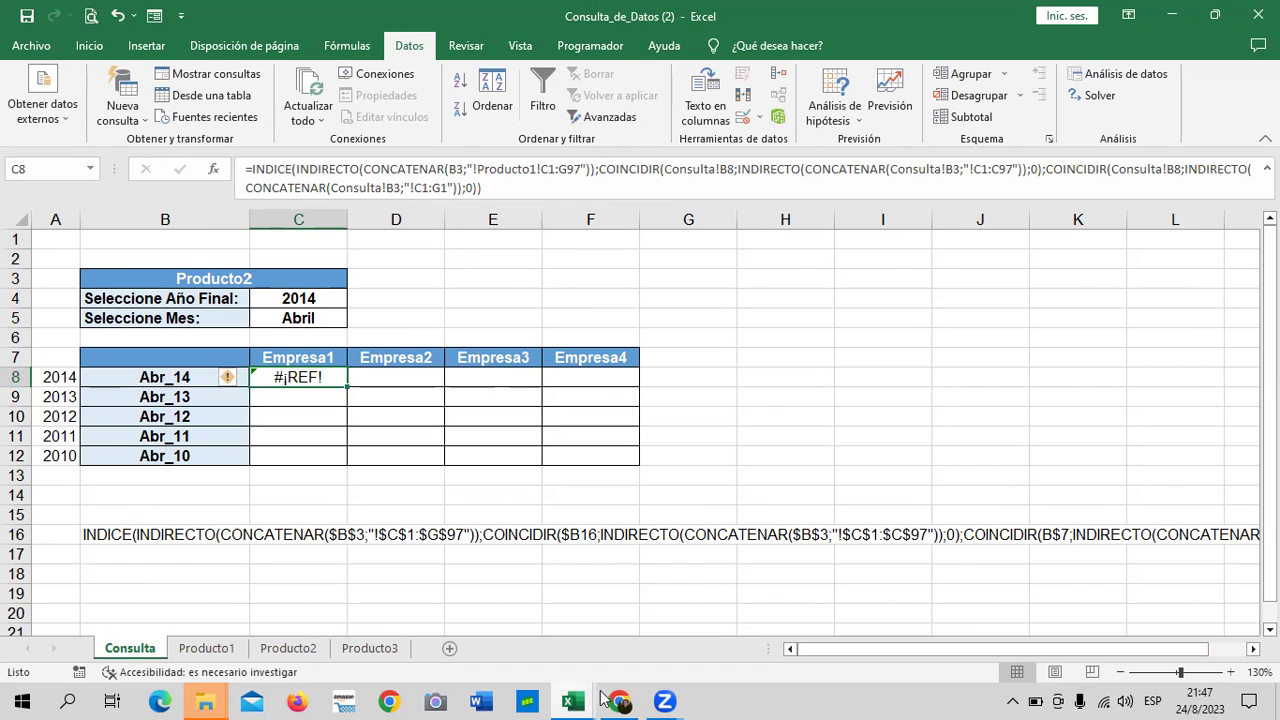
- Switch to Consulta_de_Datos (1) and inspect its working formulas in C8 and row 15
mouse_move(575, 700)
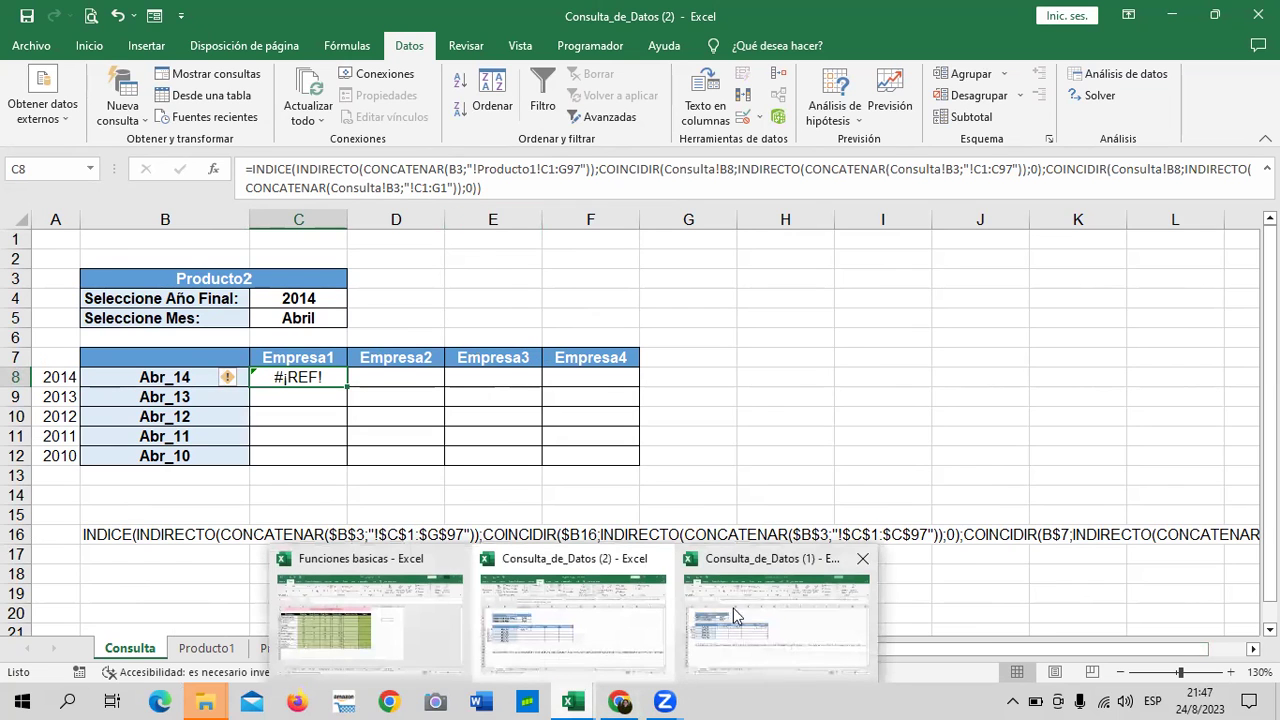
left_click(785, 615)
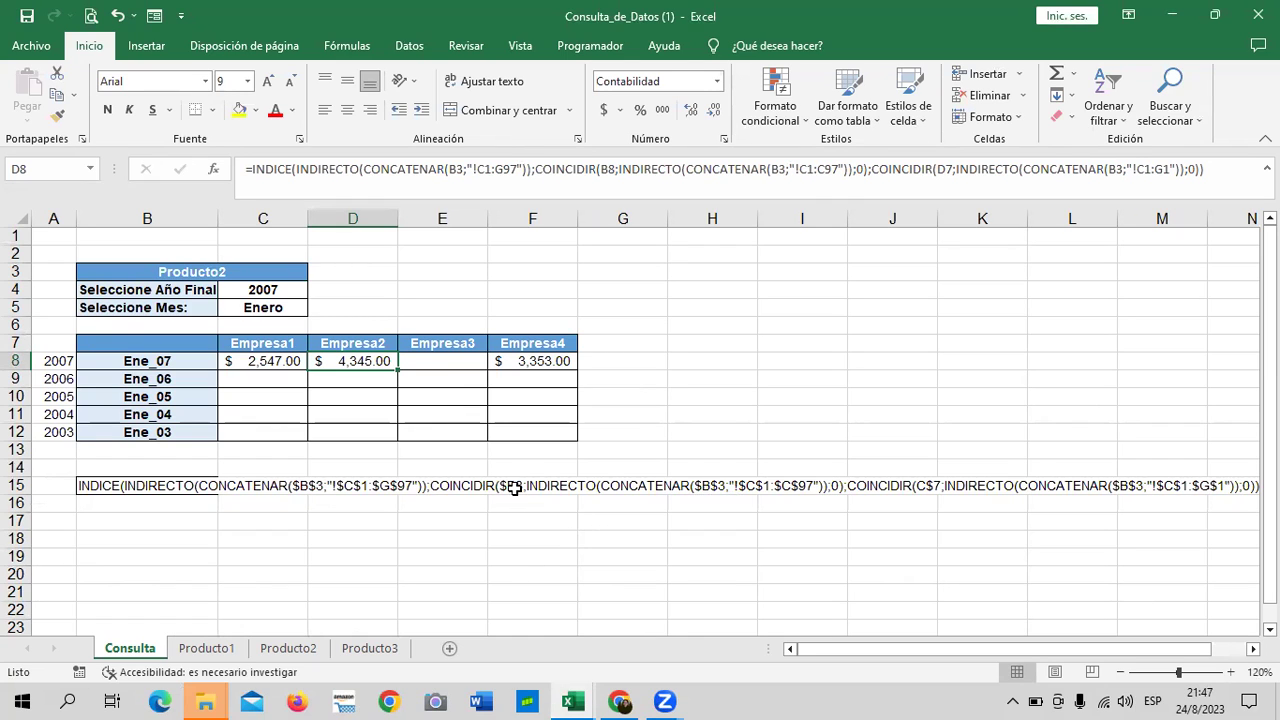
left_click(259, 361)
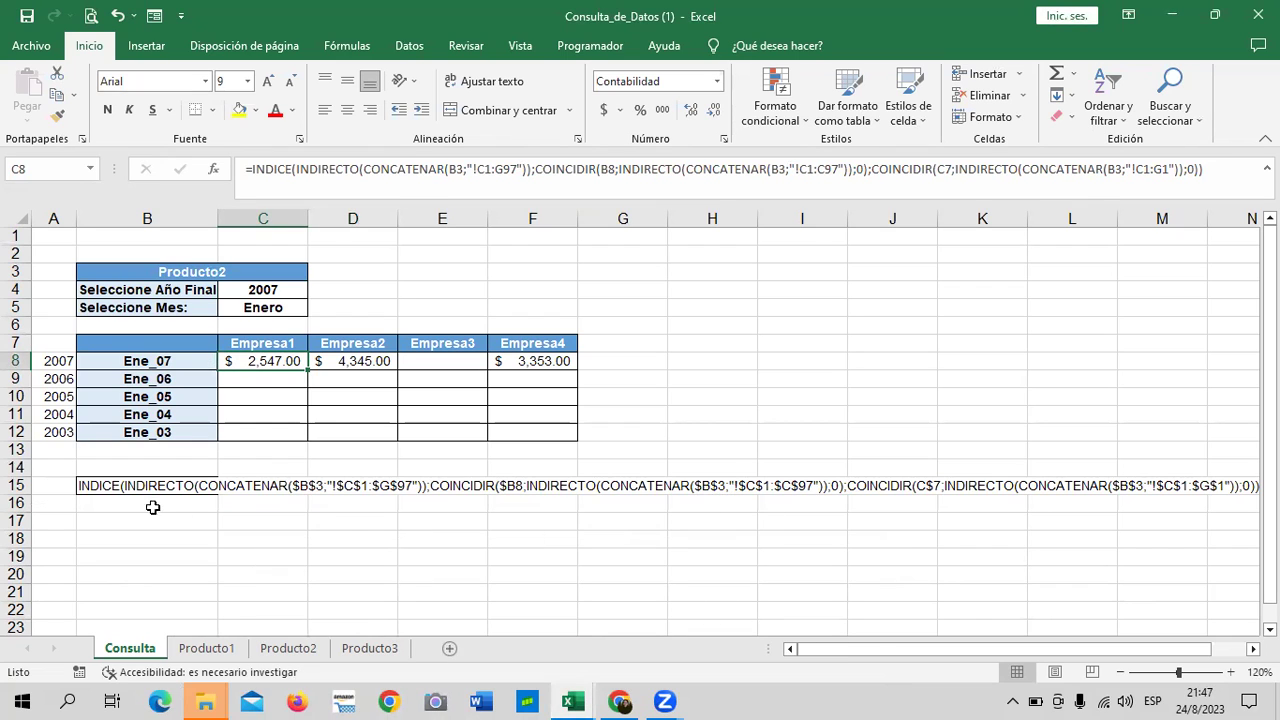
left_click(518, 485)
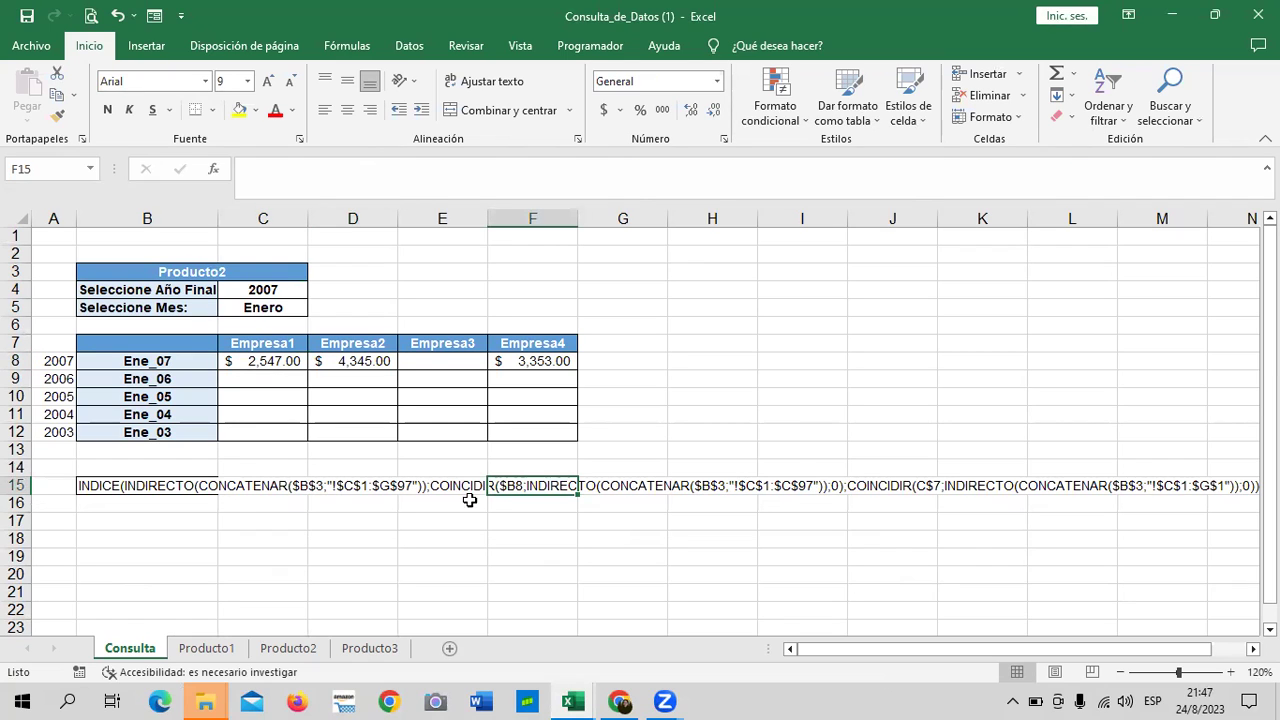
left_click(708, 486)
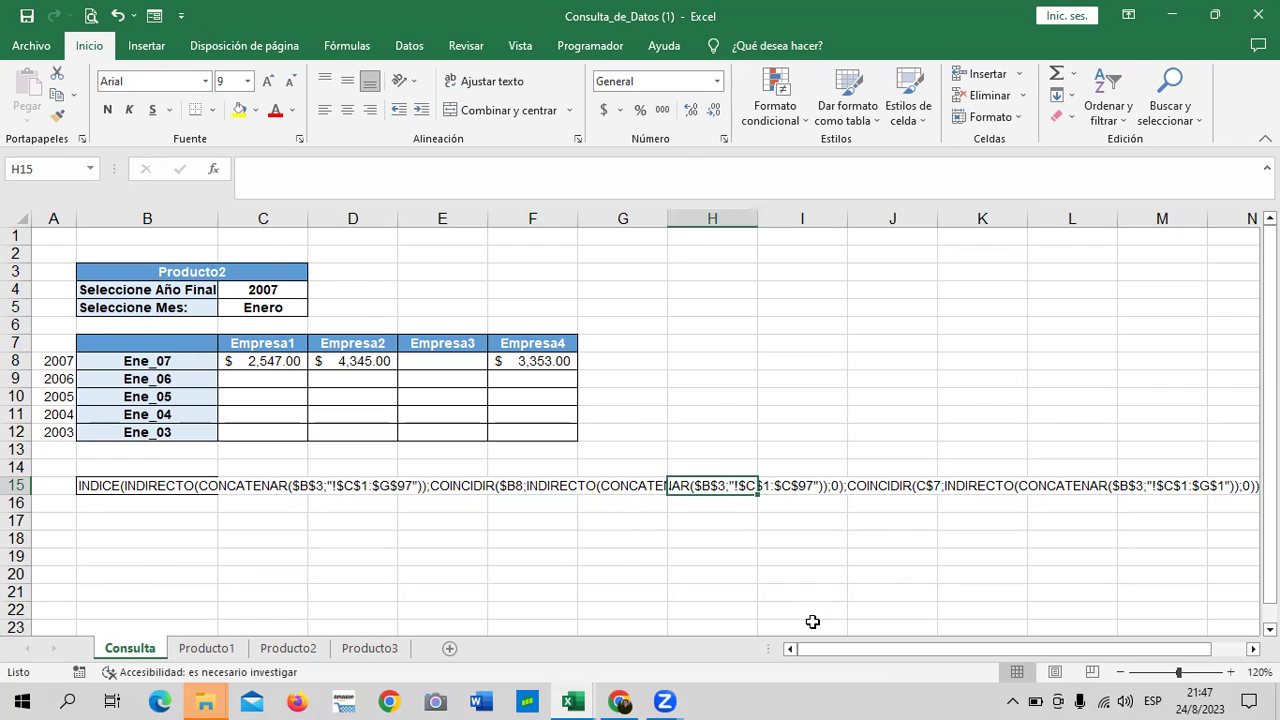
mouse_move(820, 650)
left_mouse_down()
mouse_move(865, 655)
mouse_move(752, 645)
left_mouse_up()
mouse_move(572, 700)
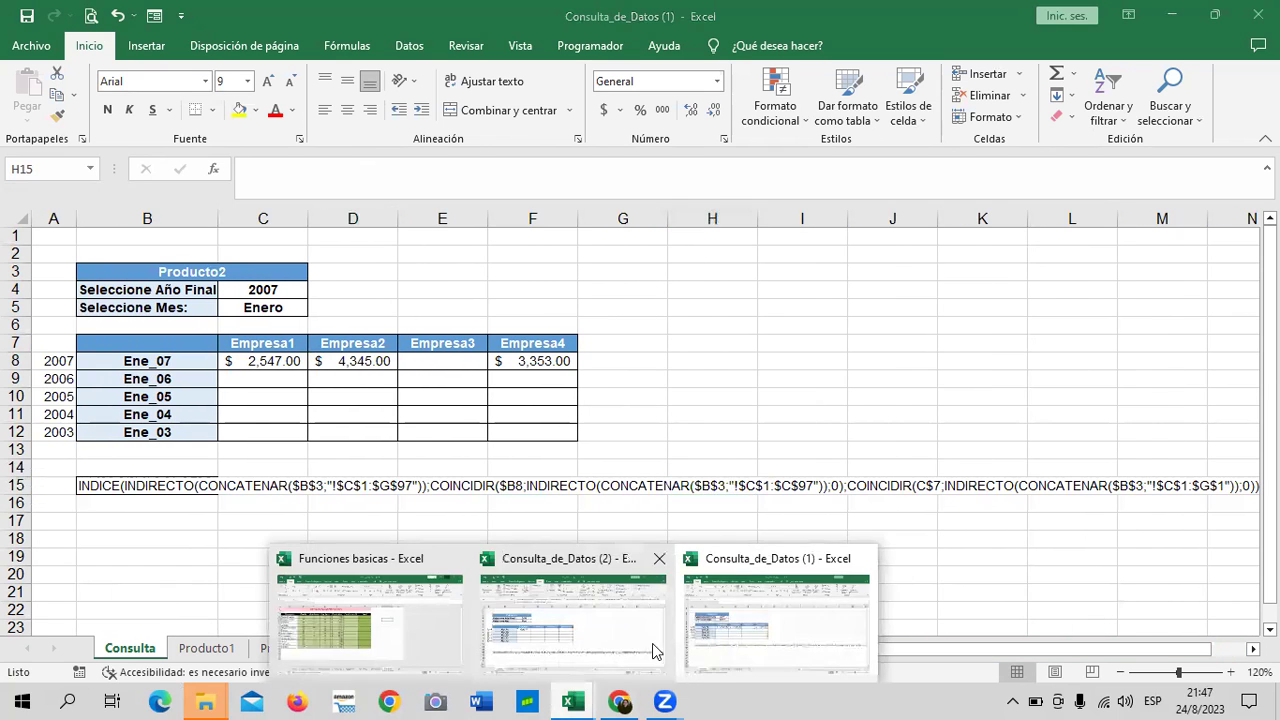
left_click(737, 640)
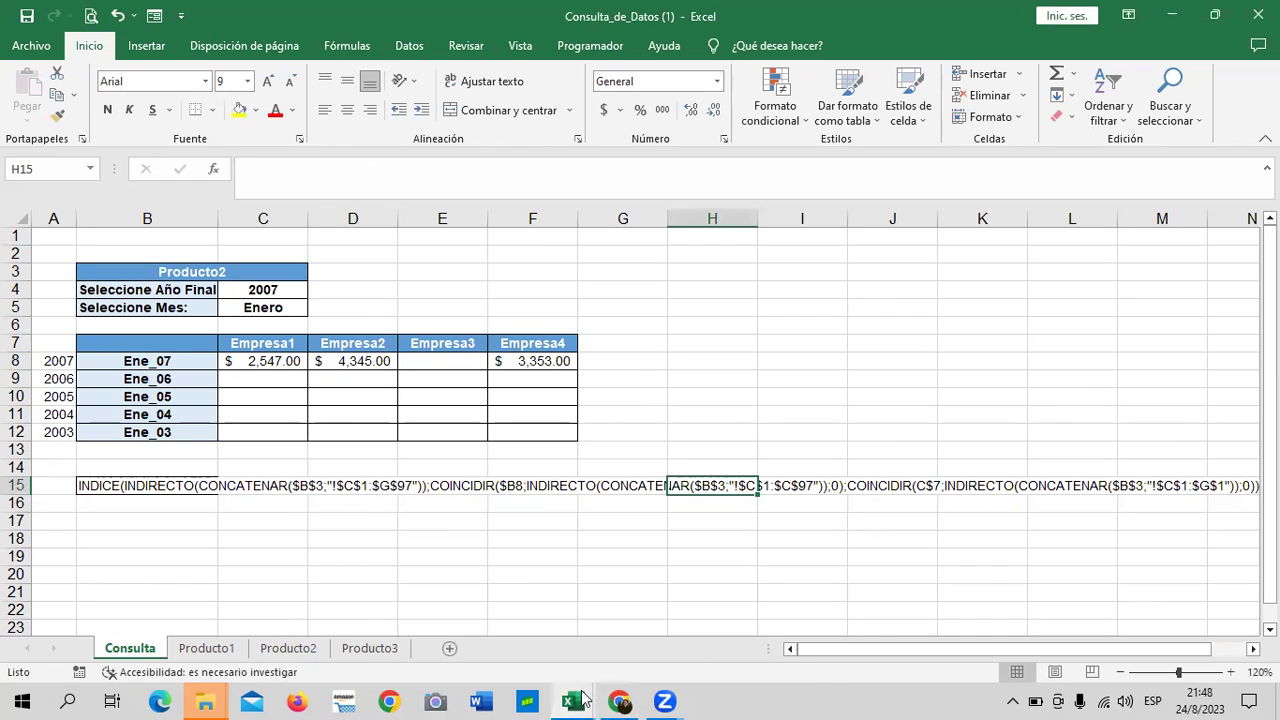
- Return to Consulta_de_Datos (2) and compare row 16's reference formula, B3 and C8's formula
mouse_move(572, 700)
left_click(565, 600)
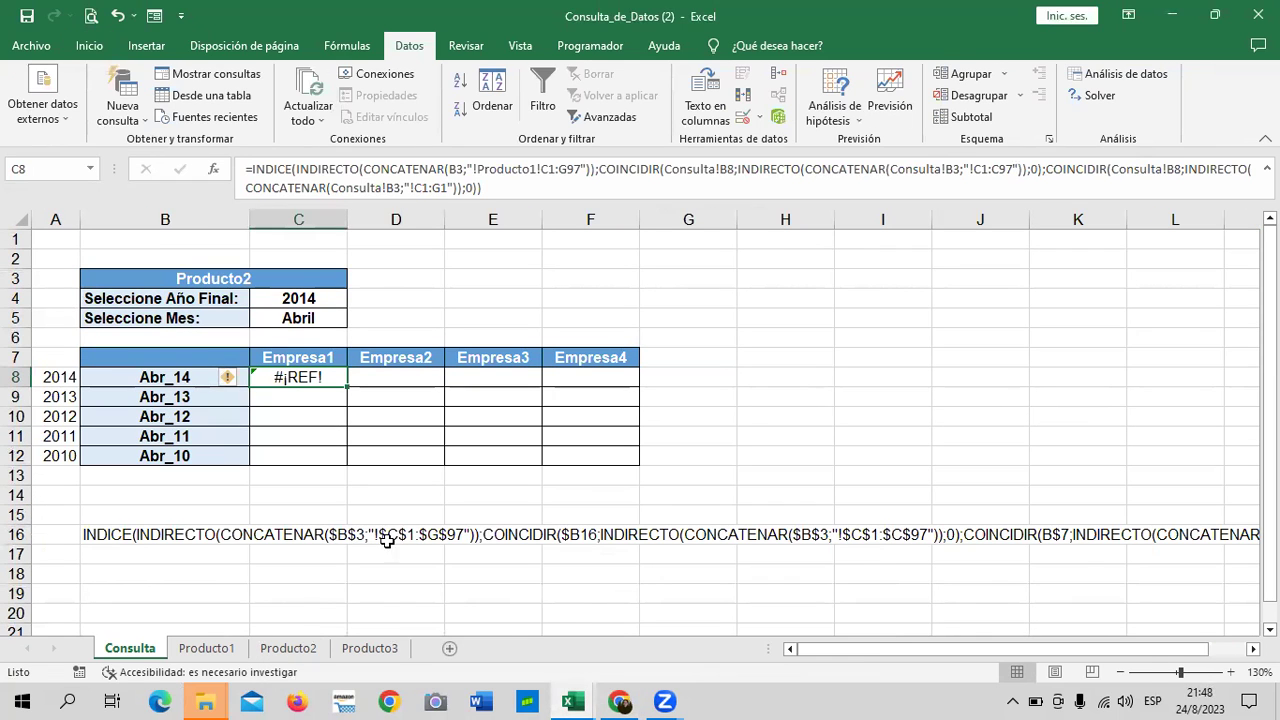
left_click(592, 538)
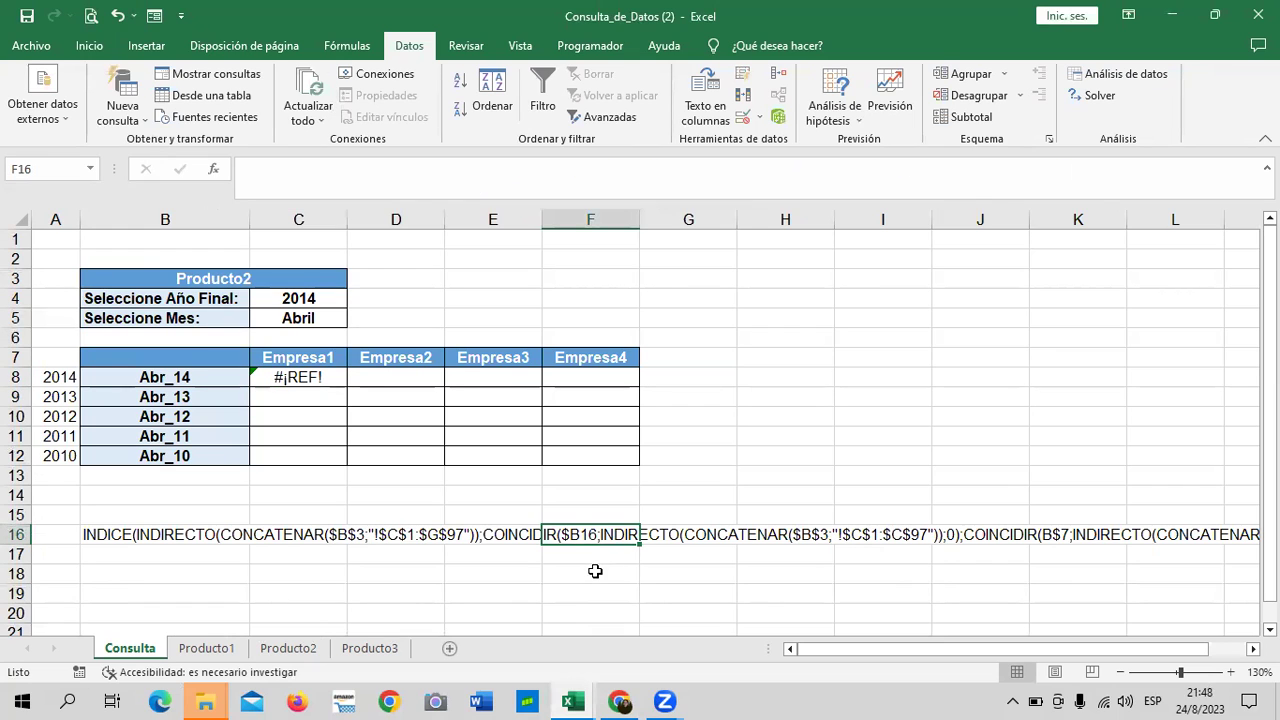
left_click(355, 534)
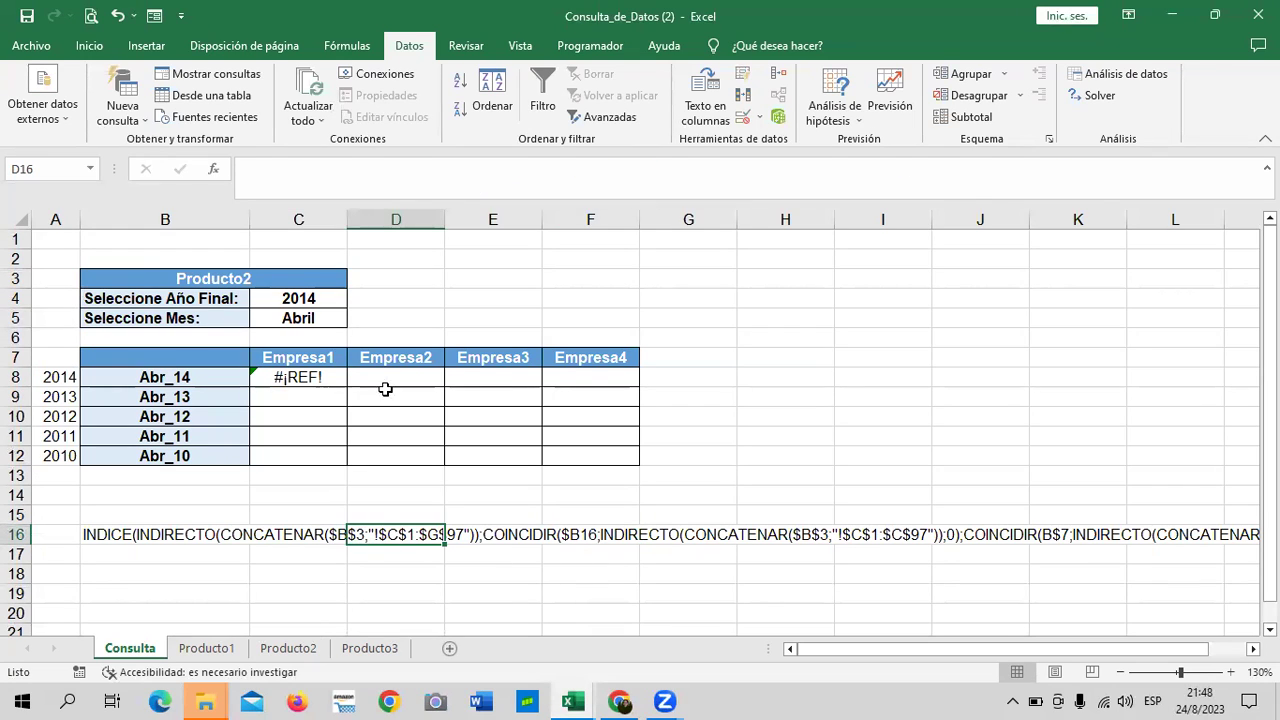
left_click(199, 274)
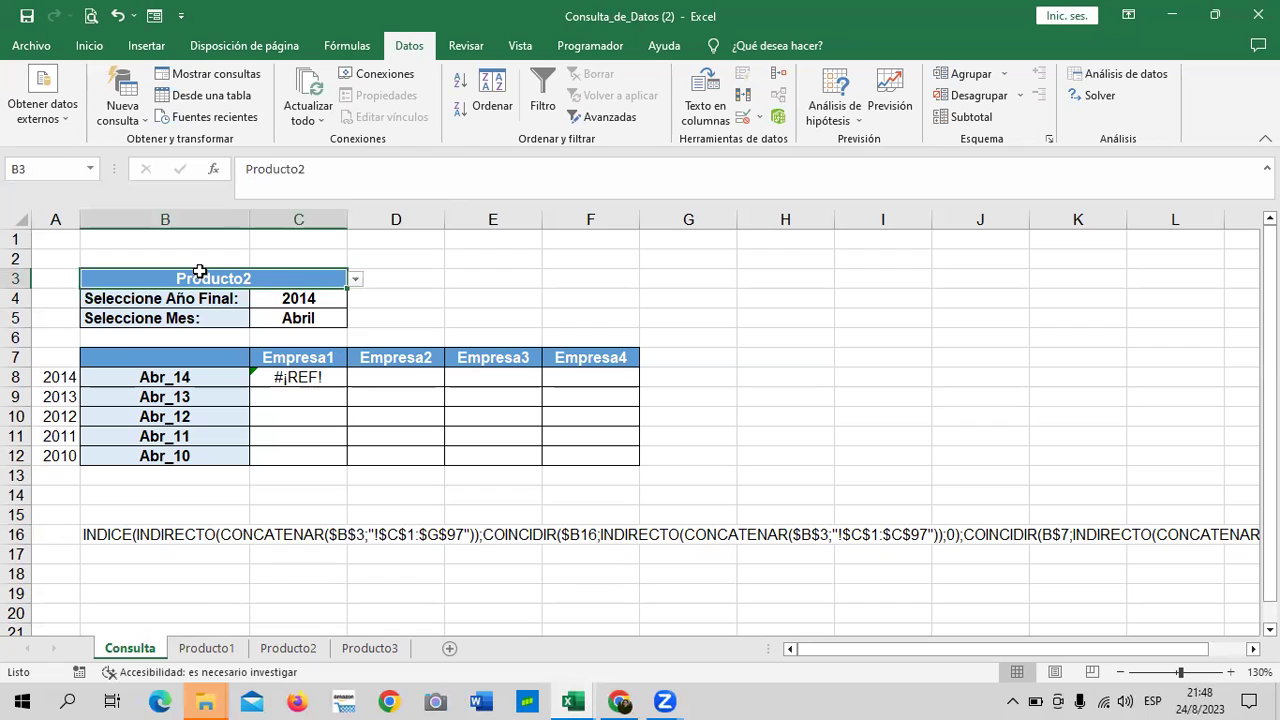
left_click(352, 534)
left_click(586, 538)
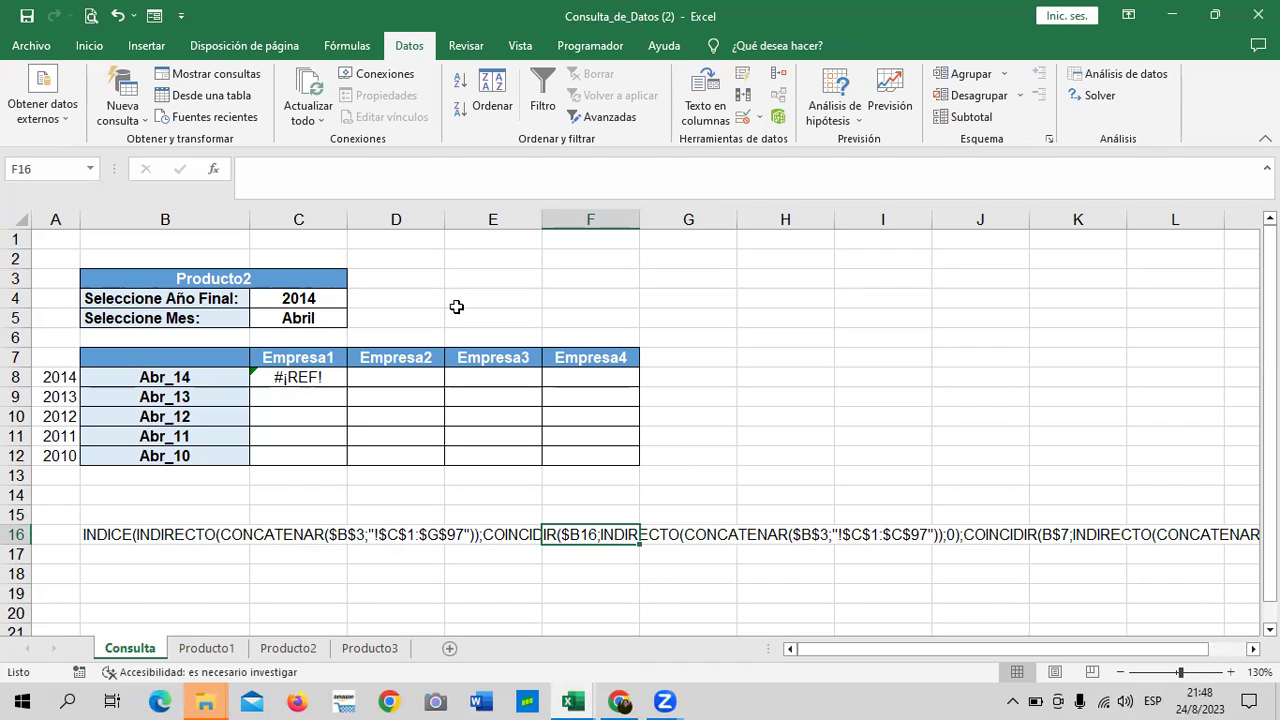
left_click(306, 376)
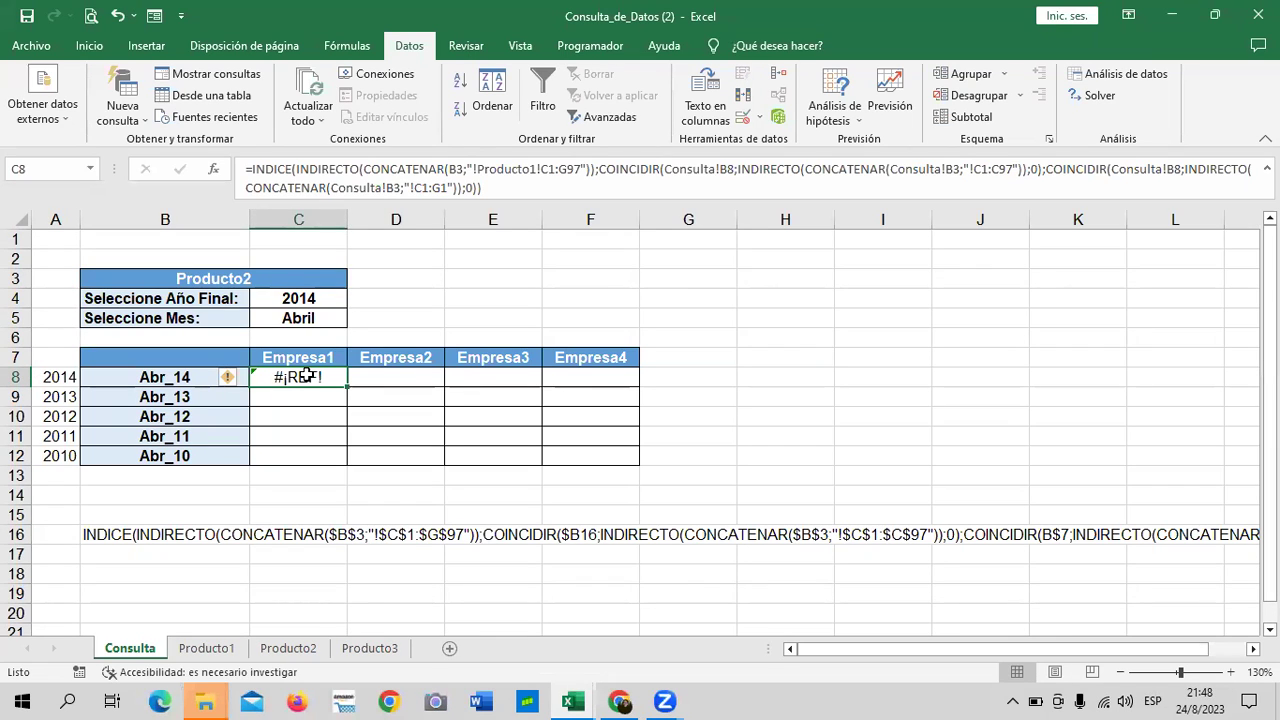
- Change the first COINCIDIR's lookup from B8 to B3 and delete Producto1 from the main range text
left_click(735, 169)
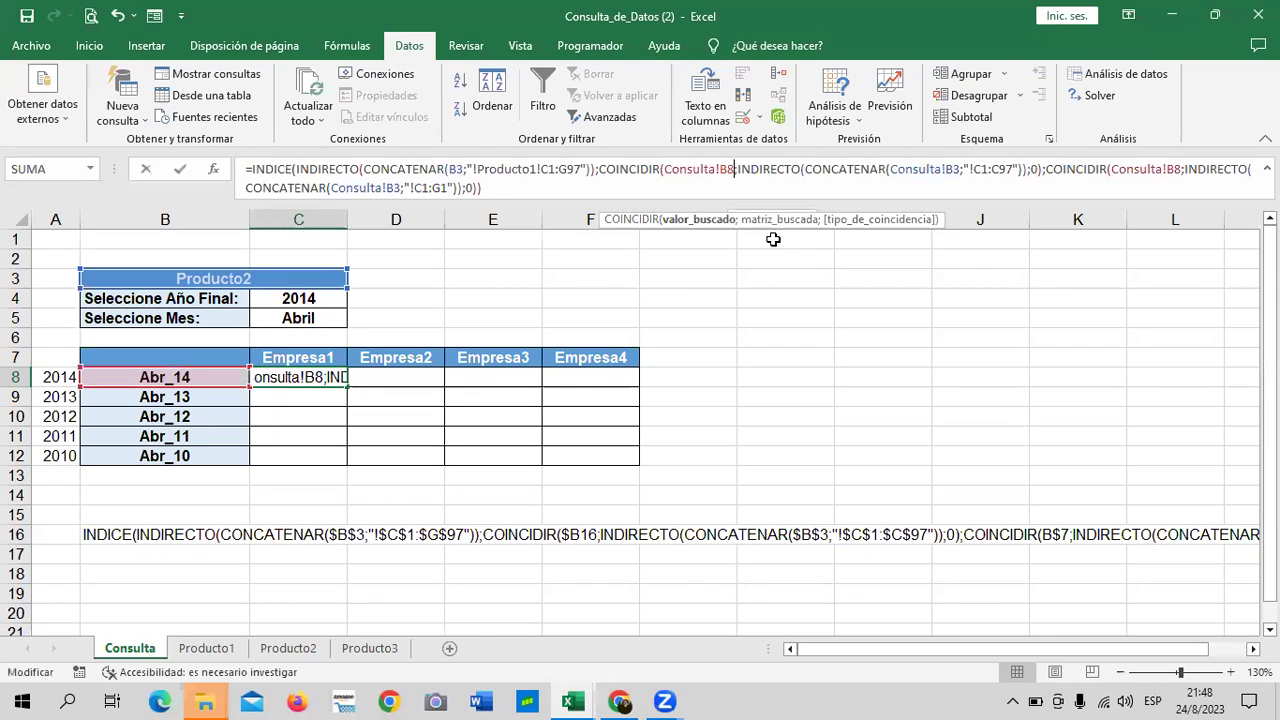
key("BackSpace")
type("3")
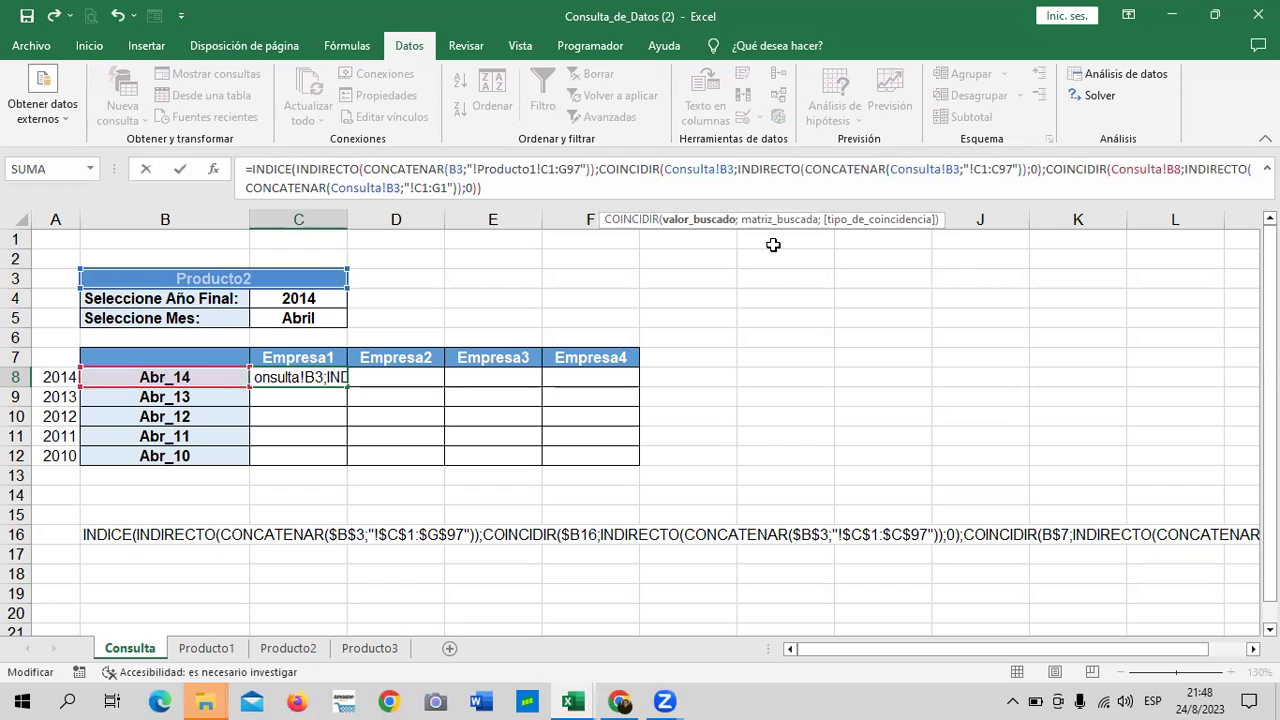
key("Return")
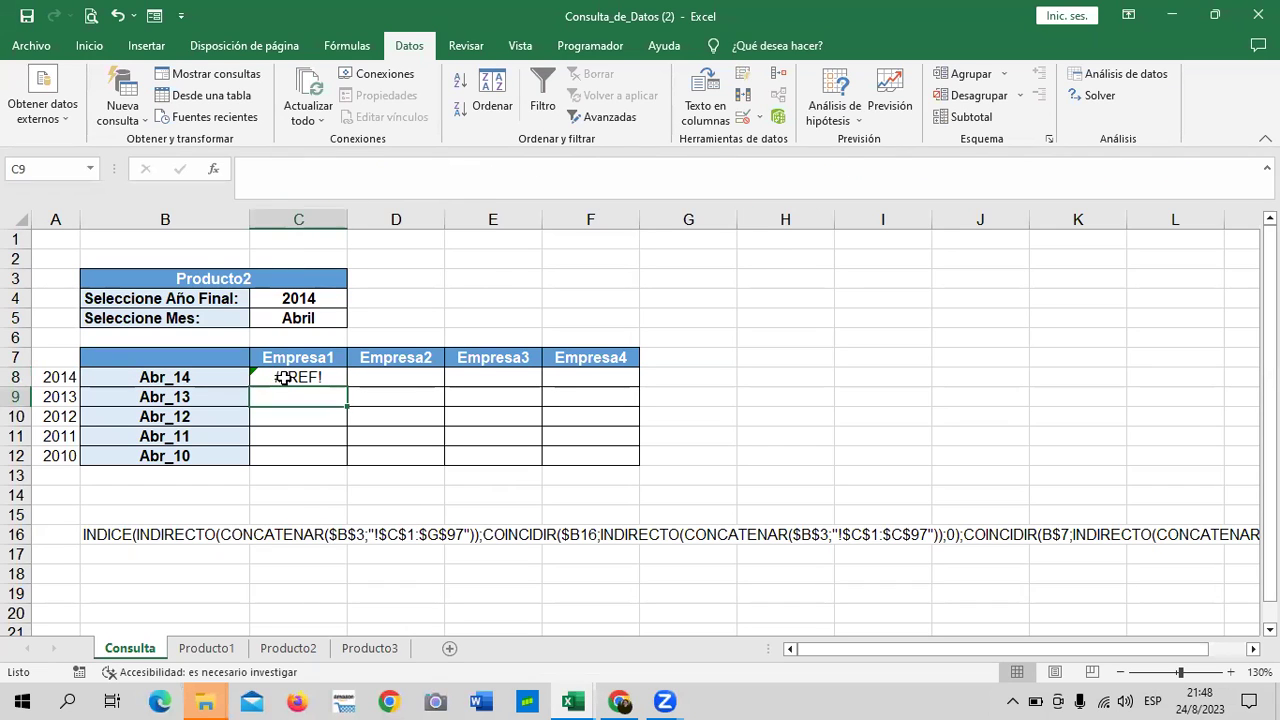
left_click(284, 377)
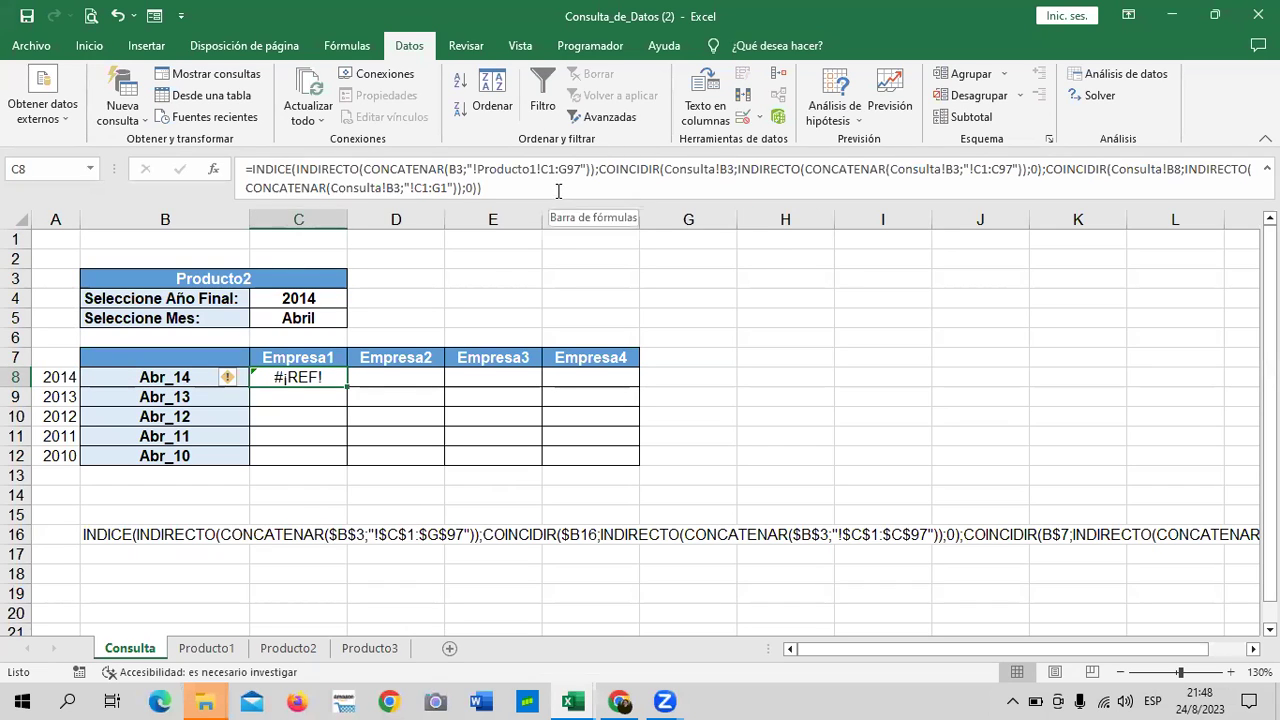
left_click(538, 169)
key("BackSpace")
key("BackSpace")
key("BackSpace")
key("BackSpace")
key("BackSpace")
key("BackSpace")
key("BackSpace")
key("BackSpace")
key("BackSpace")
key("BackSpace")
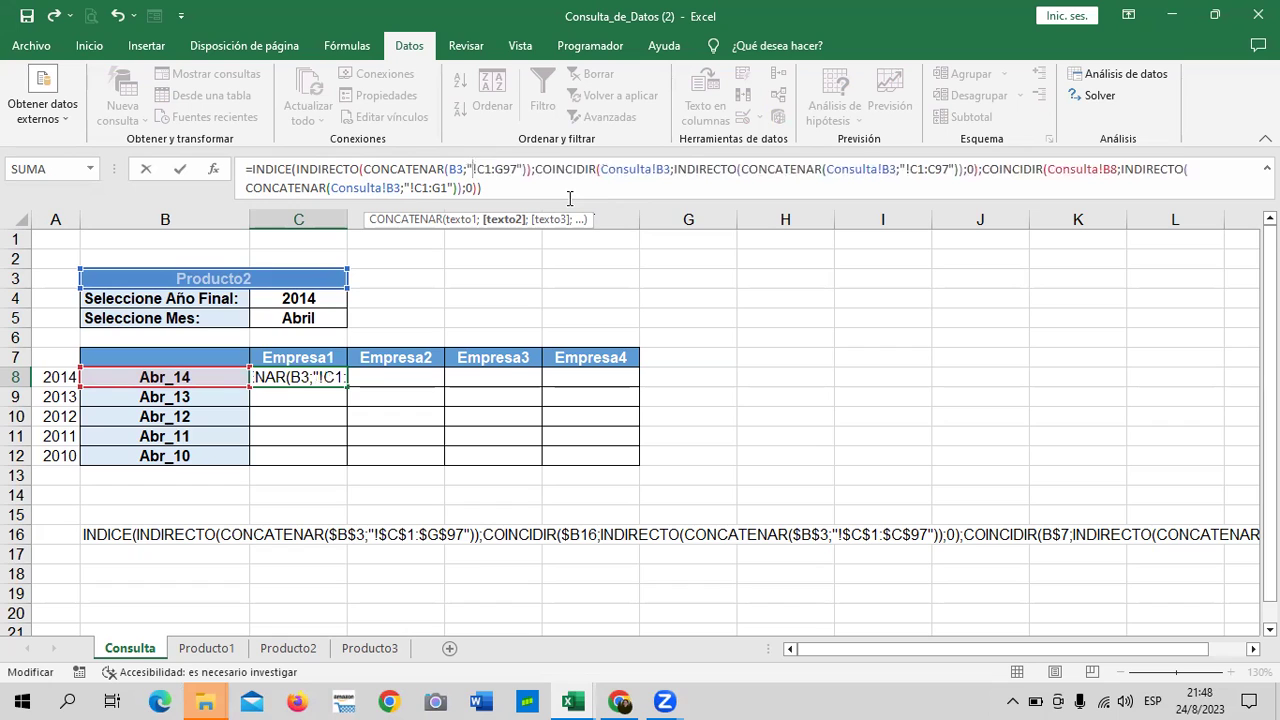
key("Return")
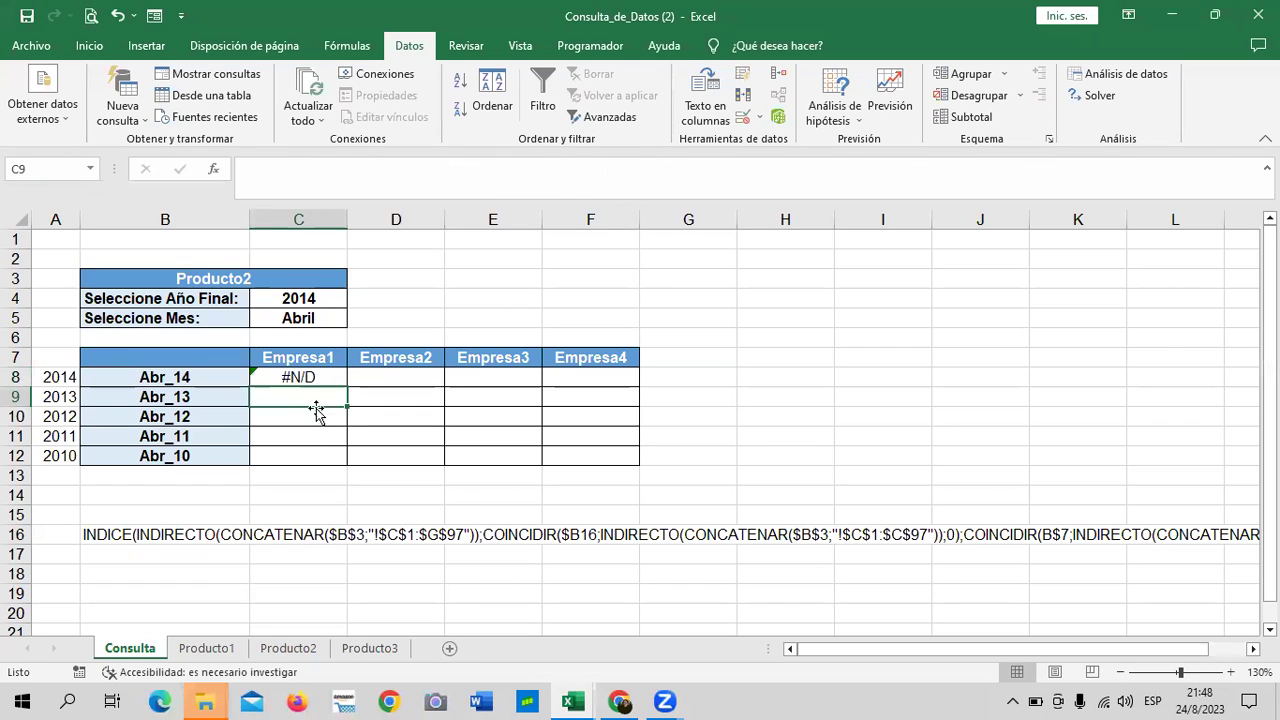
left_click(314, 376)
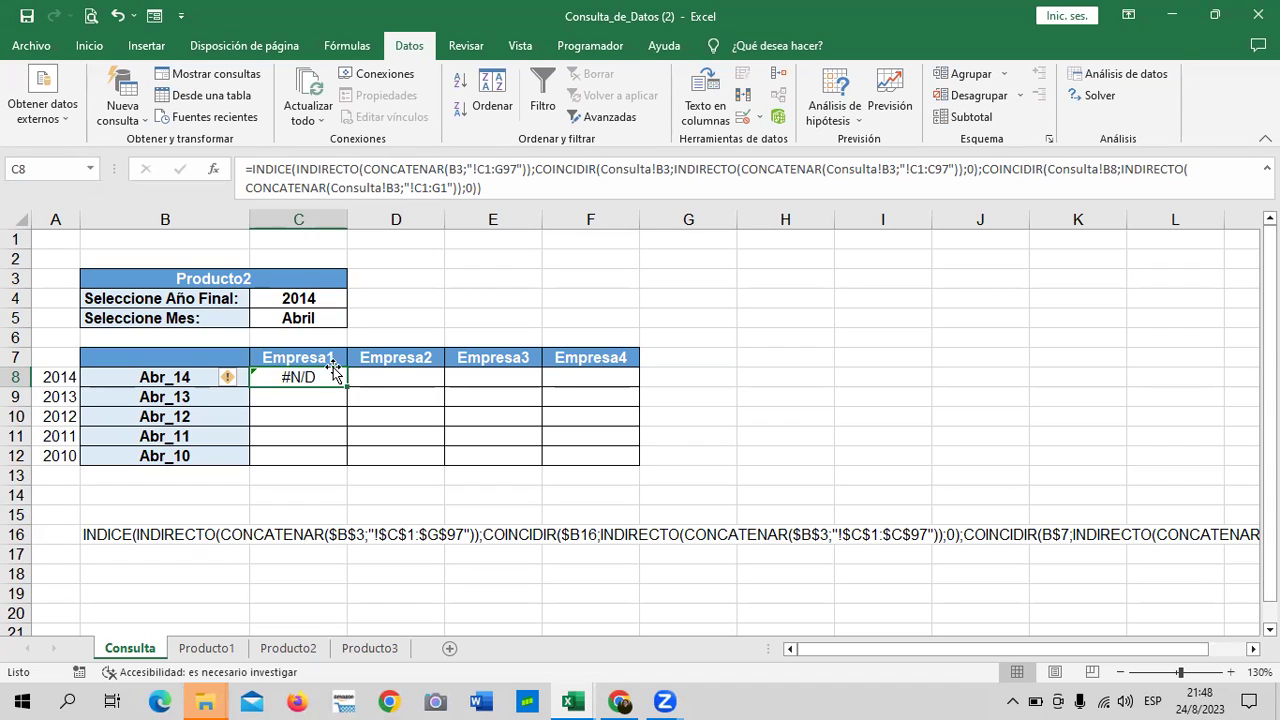
- Remove the Consulta! prefix before B3 and the Consulta sheet name inside CONCATENAR
left_click(655, 169)
key("BackSpace")
key("BackSpace")
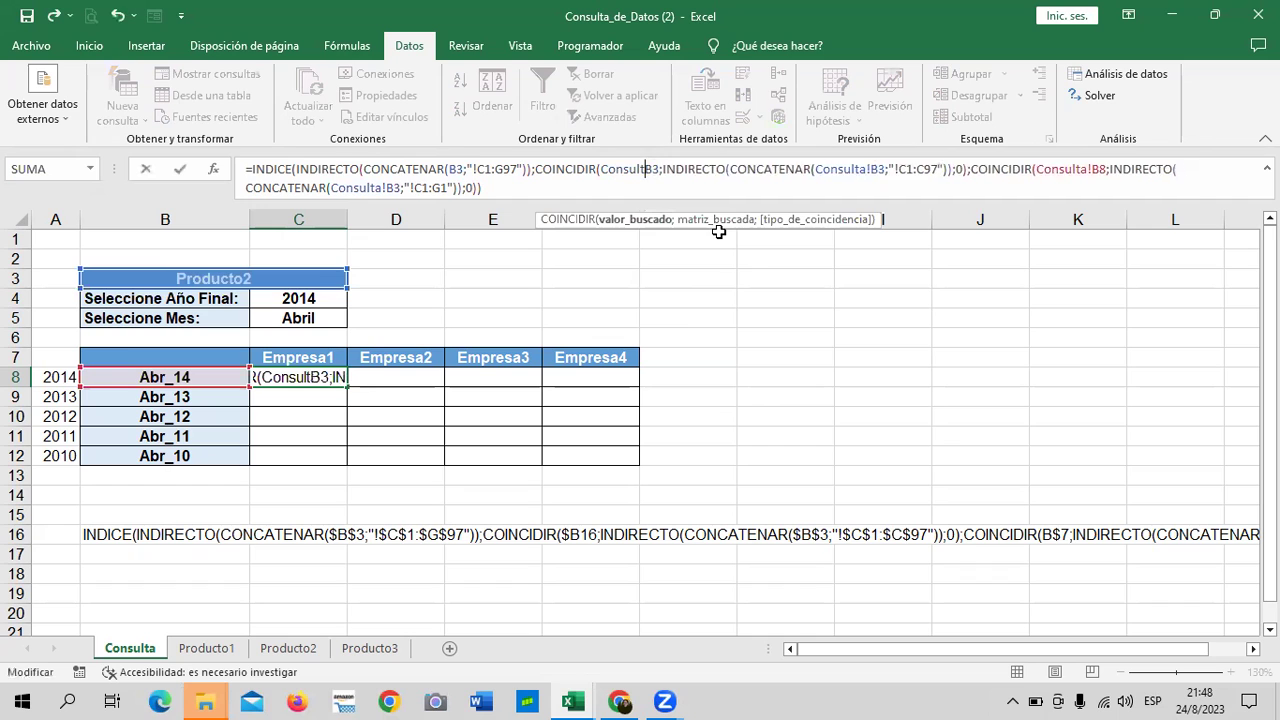
key("BackSpace")
key("BackSpace")
key("BackSpace")
key("BackSpace")
key("BackSpace")
key("BackSpace")
key("BackSpace")
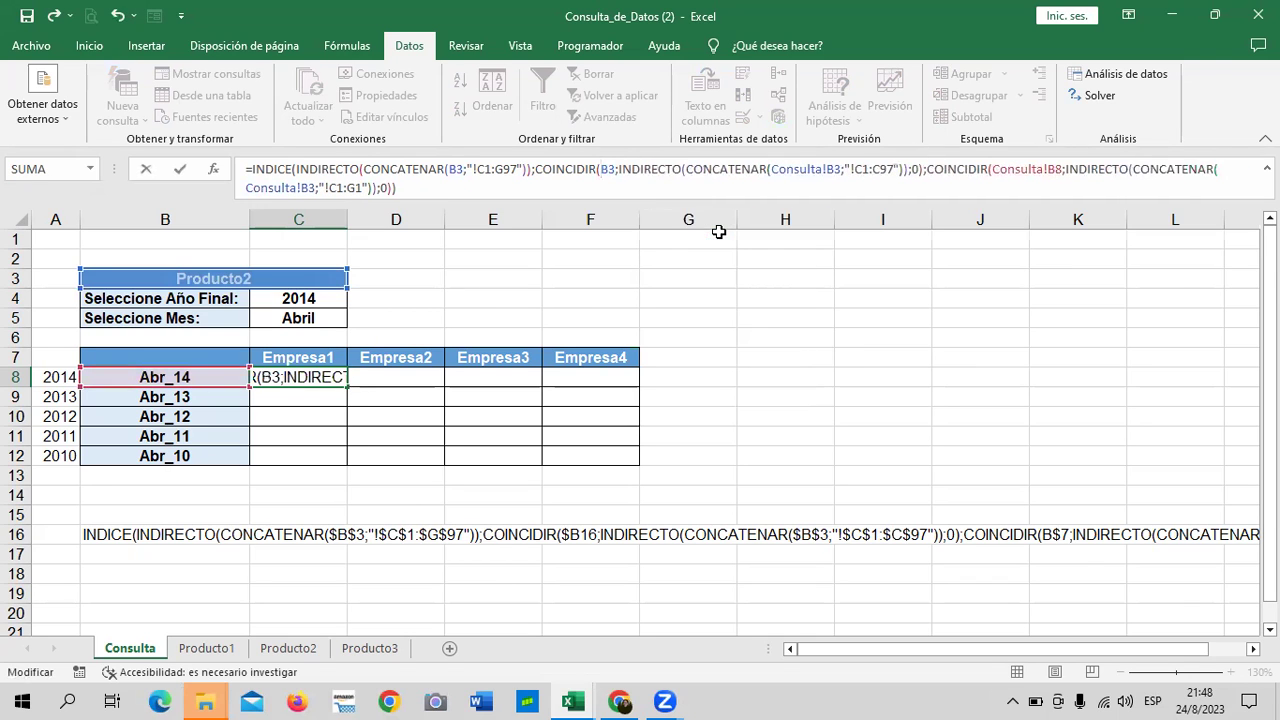
key("Return")
left_click(291, 376)
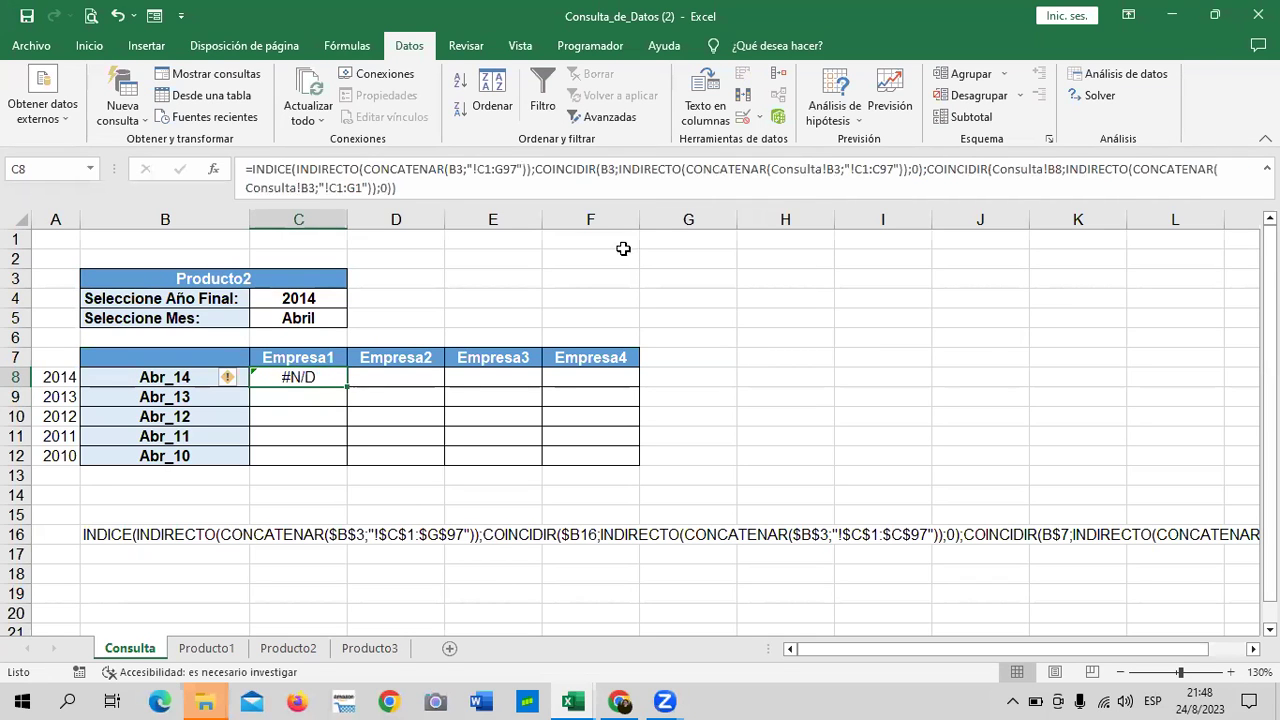
left_click(822, 169)
key("BackSpace")
key("BackSpace")
key("BackSpace")
key("BackSpace")
key("BackSpace")
key("BackSpace")
key("BackSpace")
key("Return")
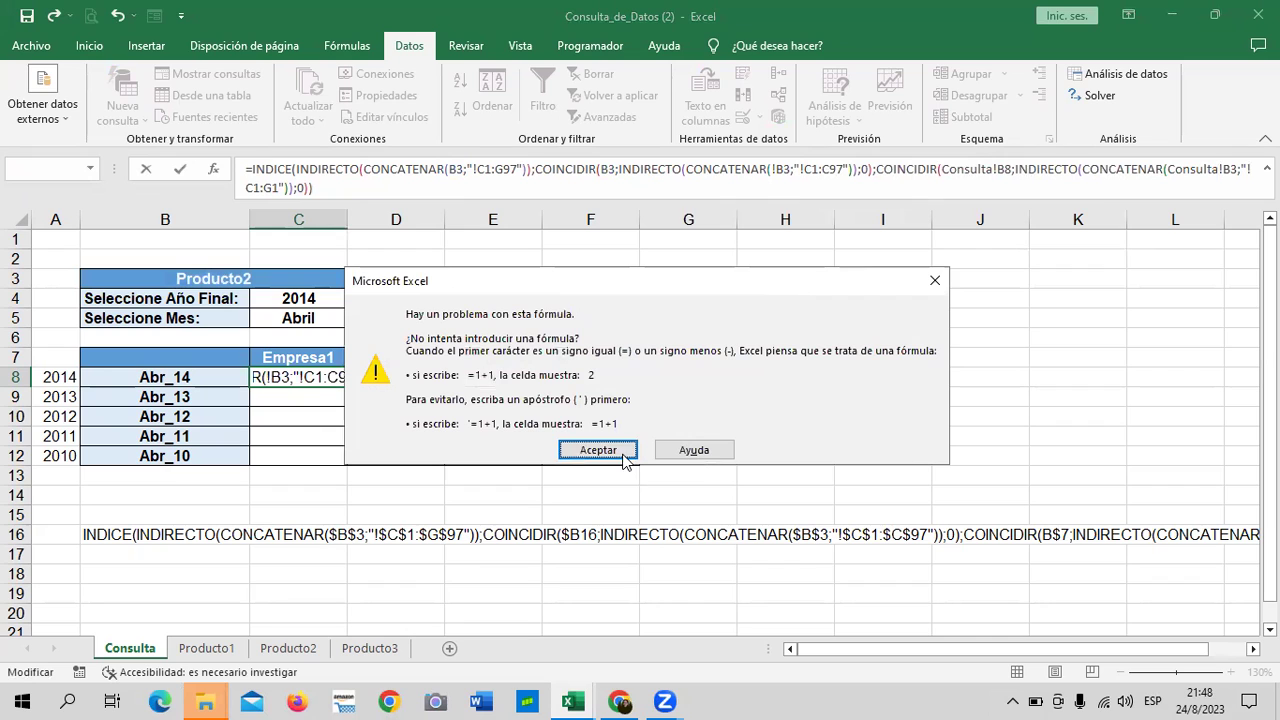
- Remove the stray '!' before B3 and the Consulta! prefix from B8 in C8's formula
left_click(600, 450)
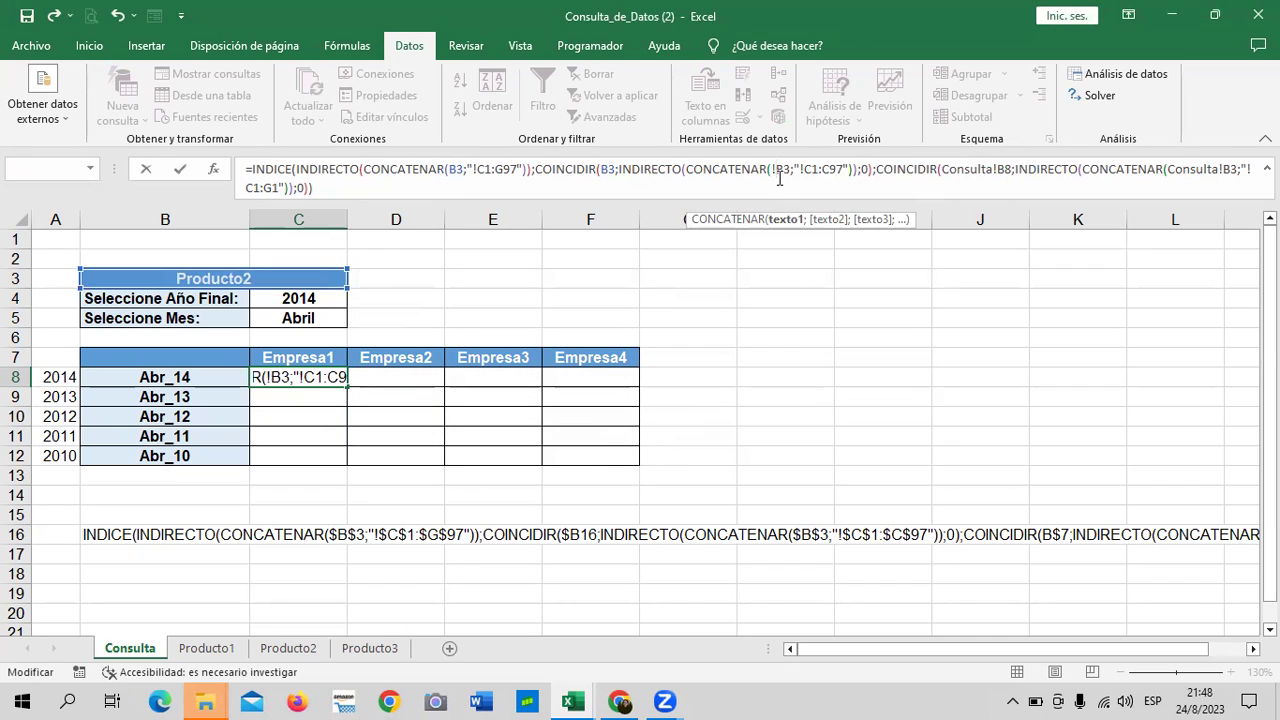
key("BackSpace")
key("Return")
left_click(305, 376)
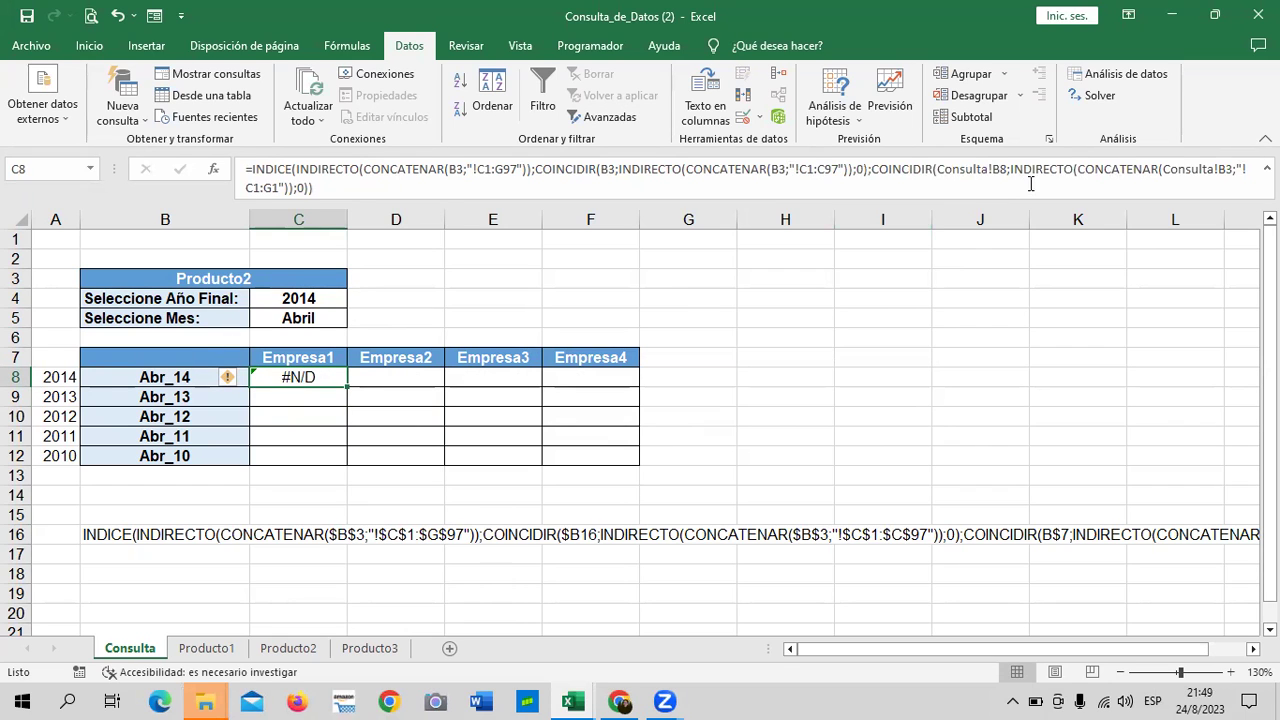
left_click(993, 169)
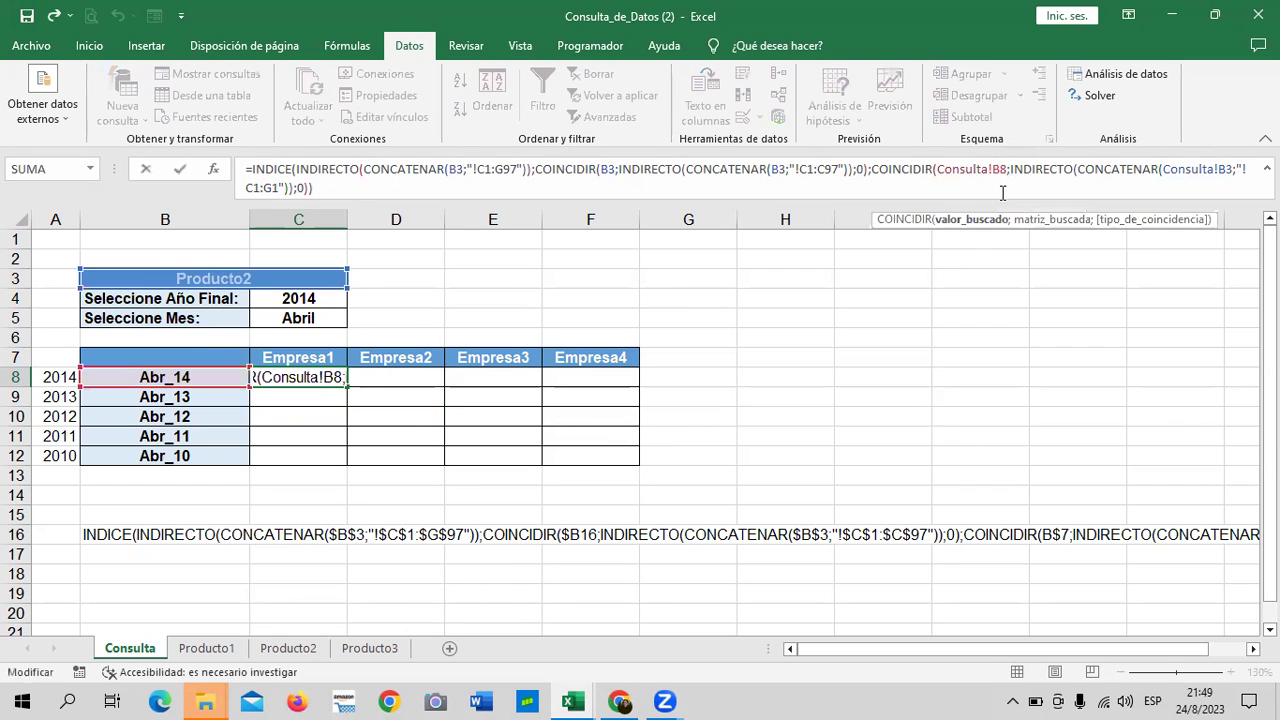
key("BackSpace")
key("BackSpace")
key("BackSpace")
key("BackSpace")
key("BackSpace")
key("BackSpace")
key("BackSpace")
key("BackSpace")
key("BackSpace")
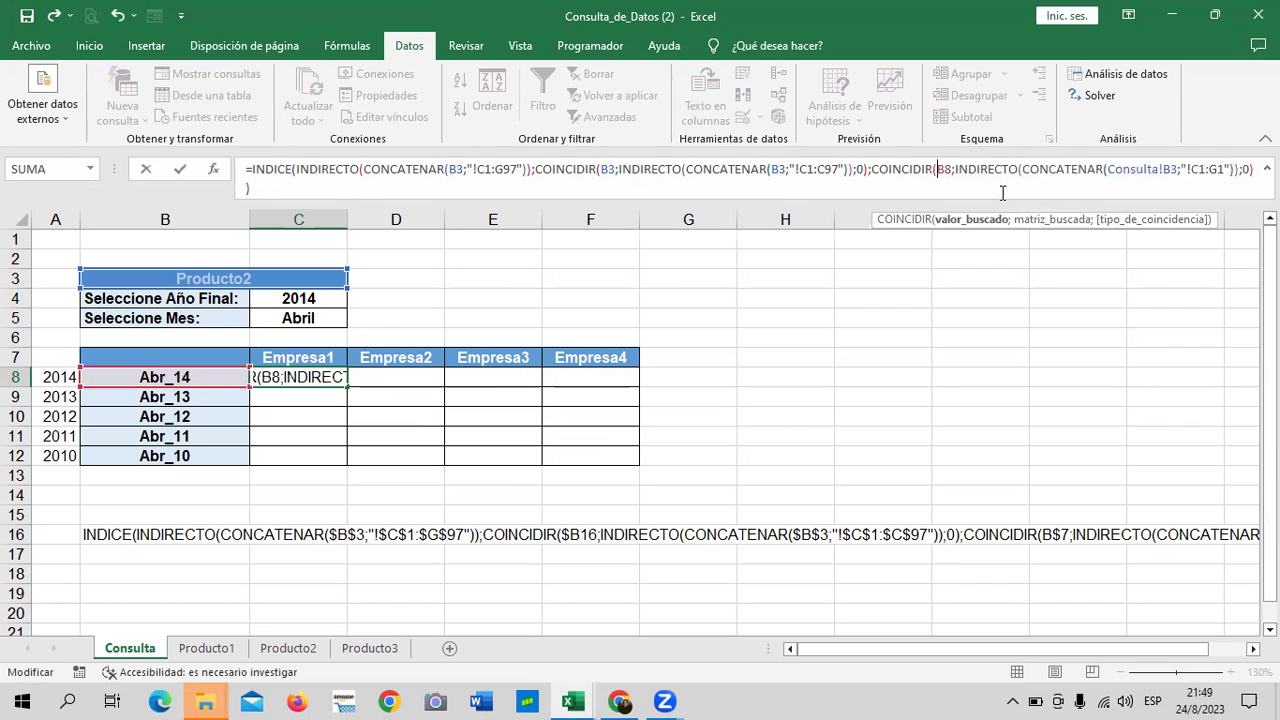
key("Return")
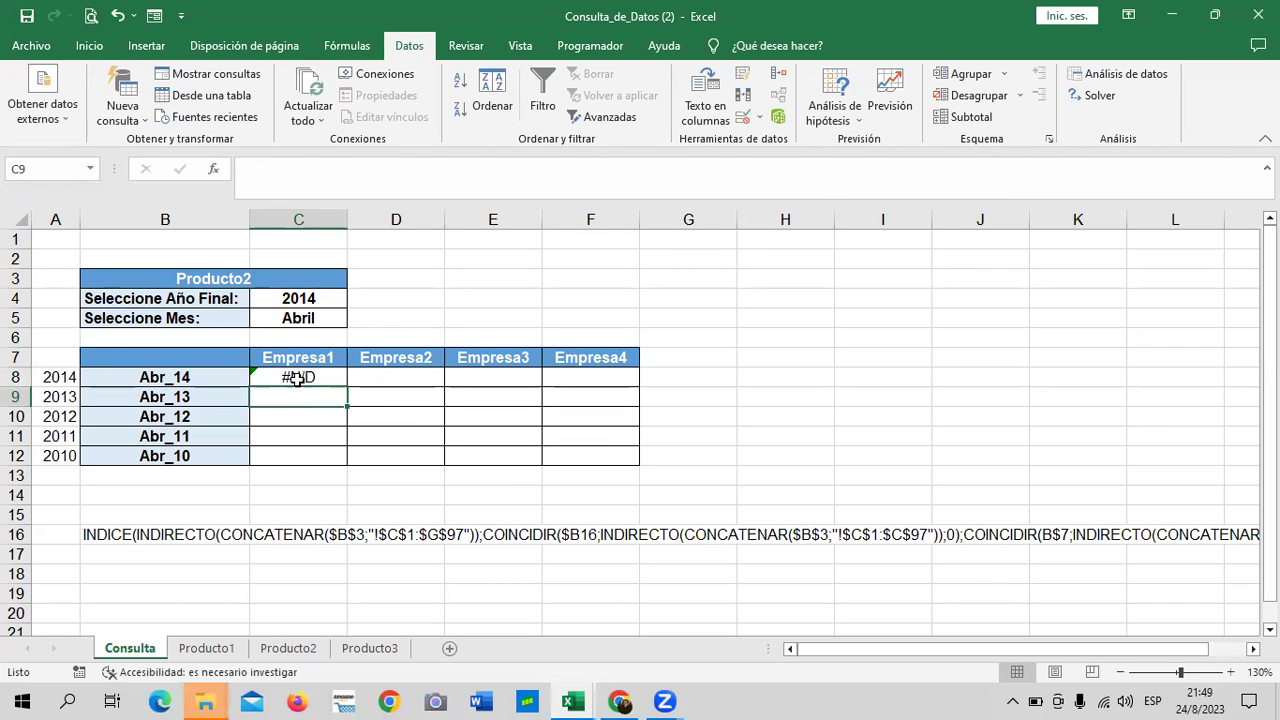
left_click(303, 374)
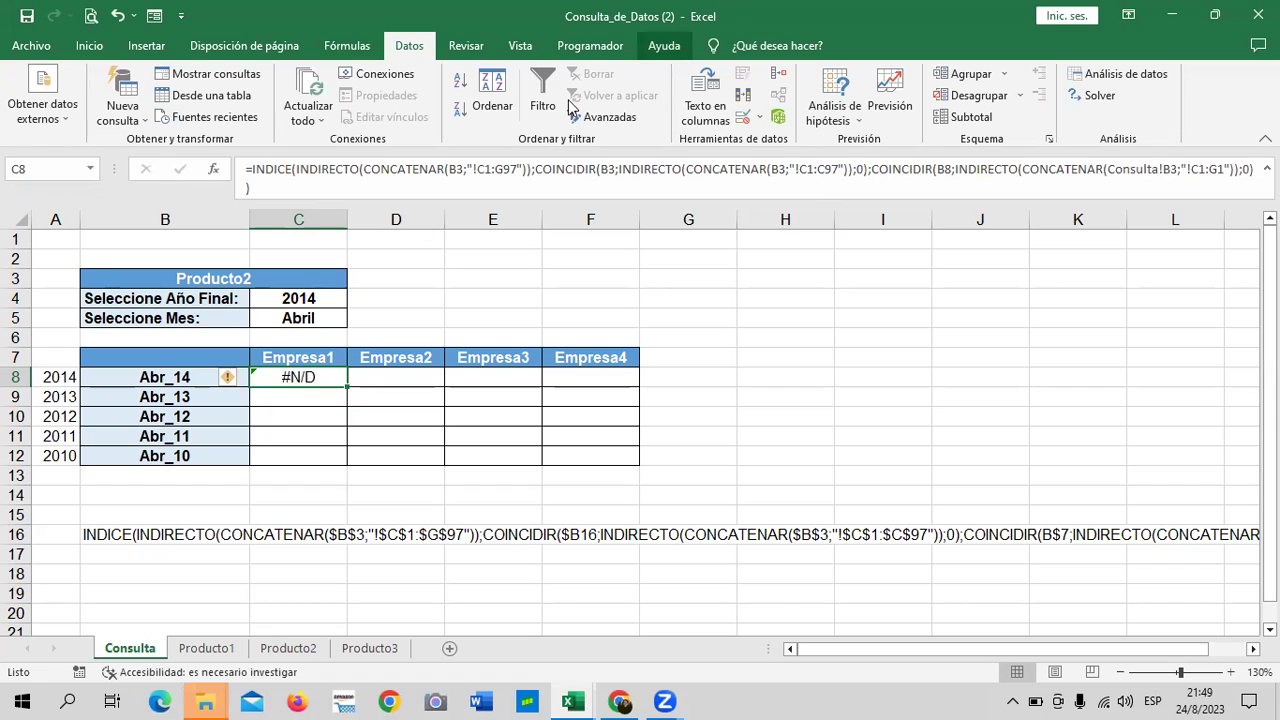
- Strip the Consulta! prefix from the last B3 reference and recommit C8's formula
left_click(1165, 169)
key("BackSpace")
key("BackSpace")
key("BackSpace")
key("BackSpace")
key("BackSpace")
key("BackSpace")
key("BackSpace")
key("BackSpace")
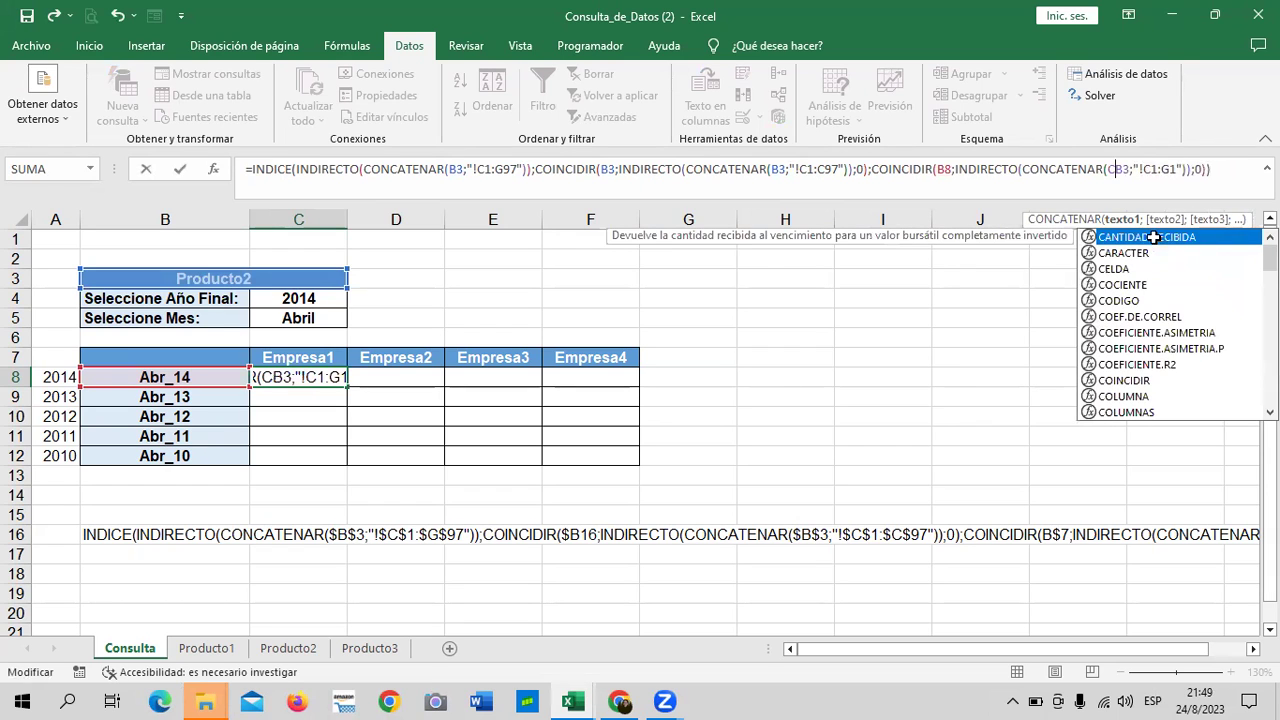
key("BackSpace")
key("Return")
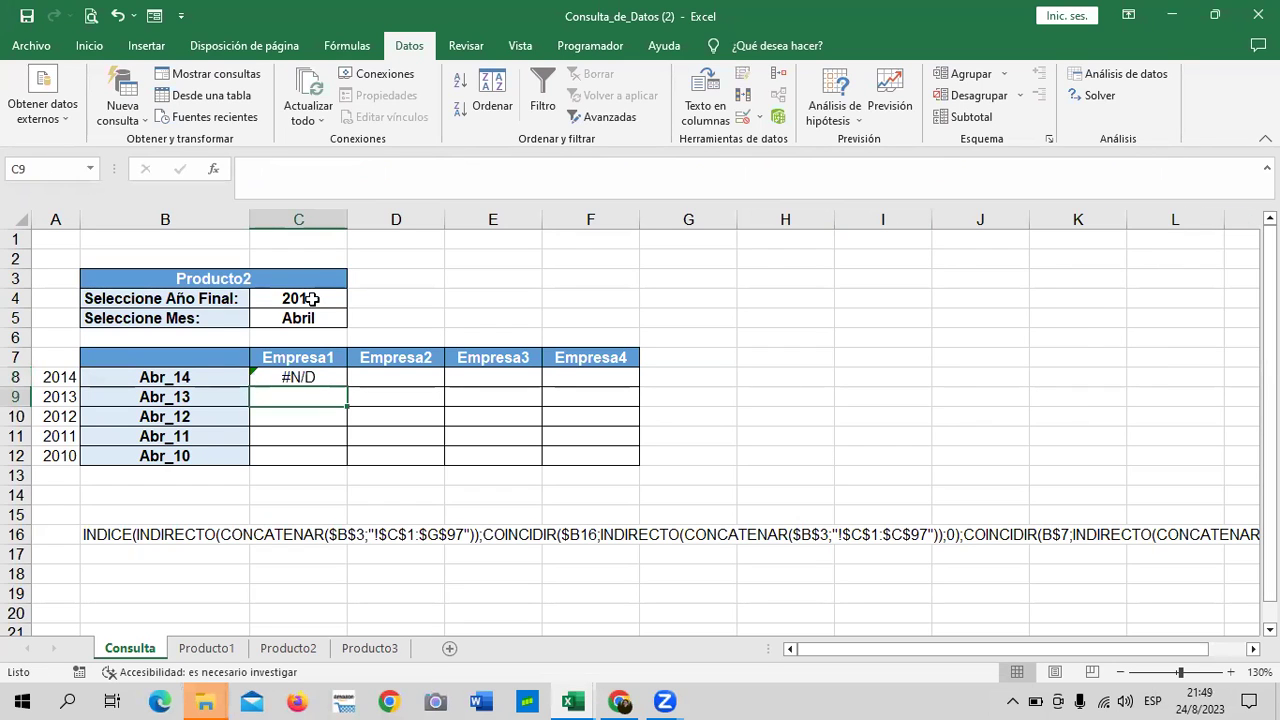
left_click(283, 377)
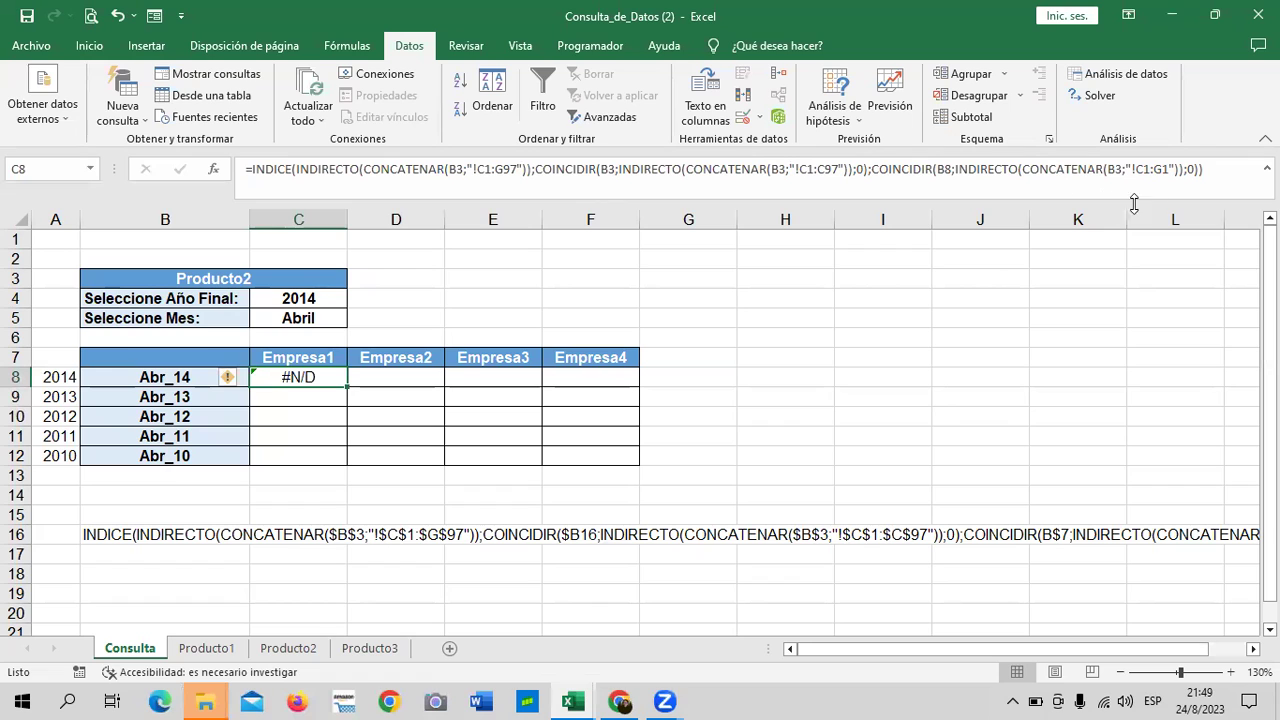
left_click(1214, 170)
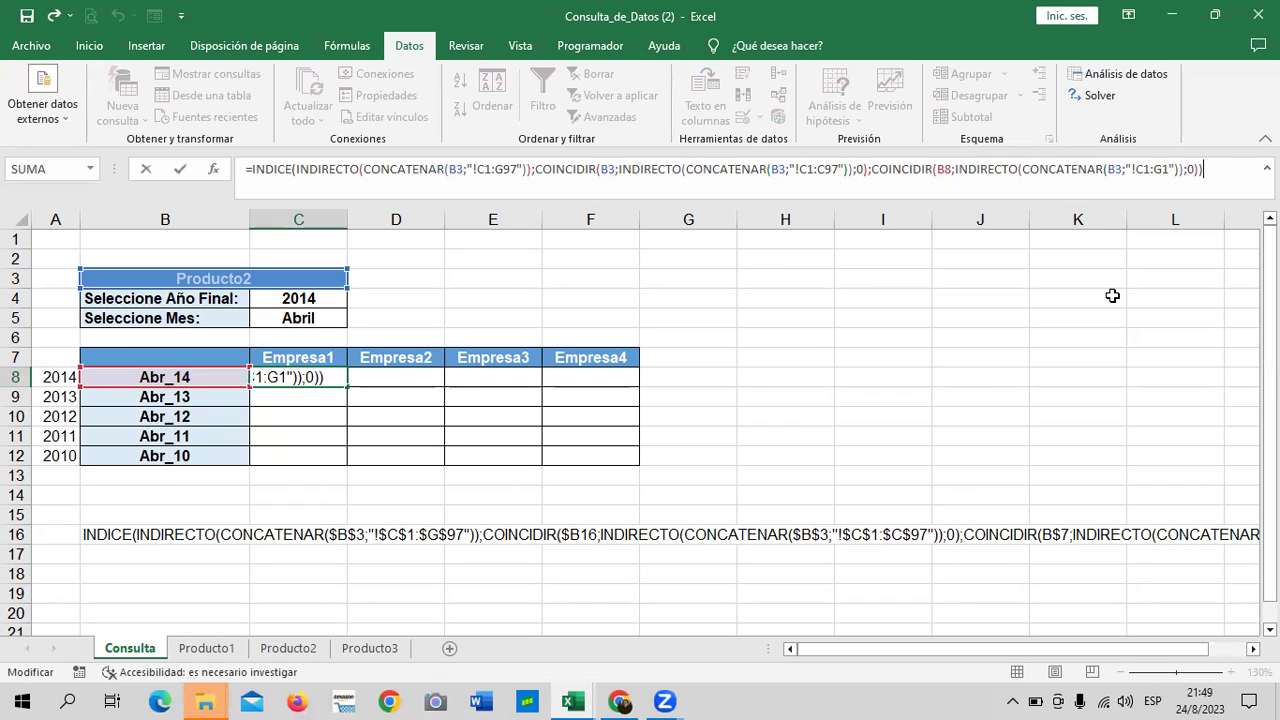
key("Return")
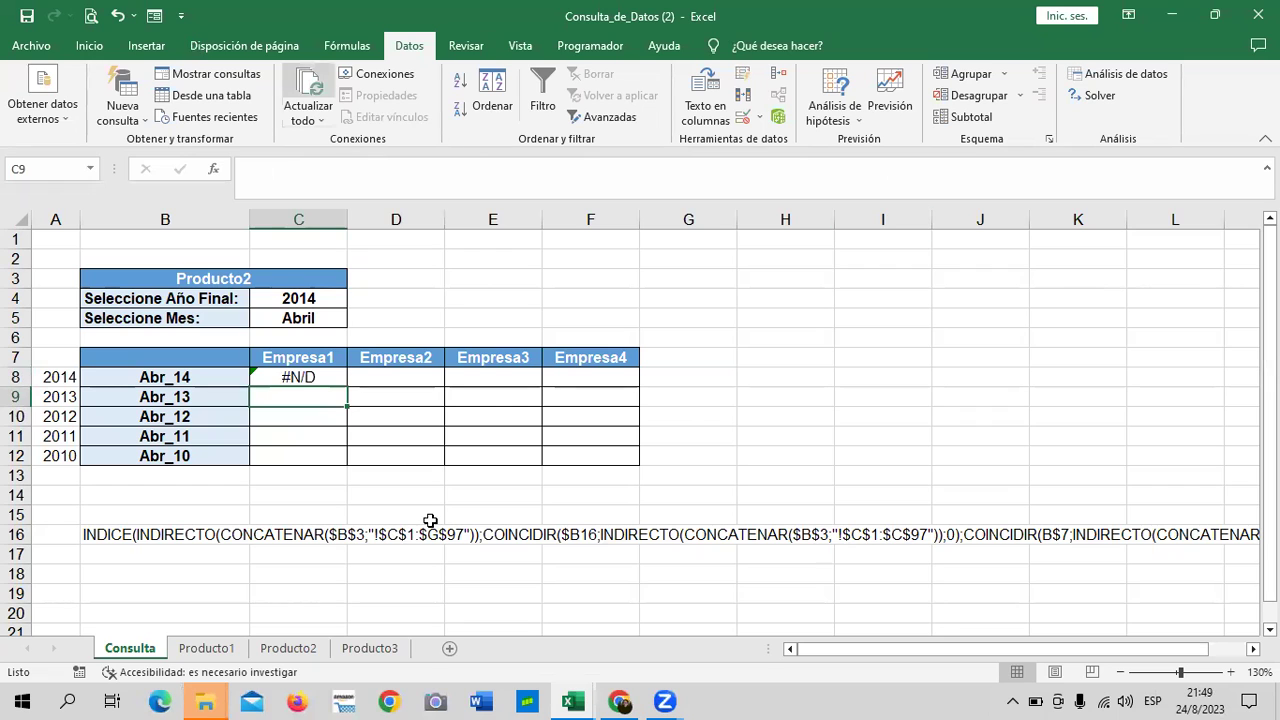
mouse_move(572, 702)
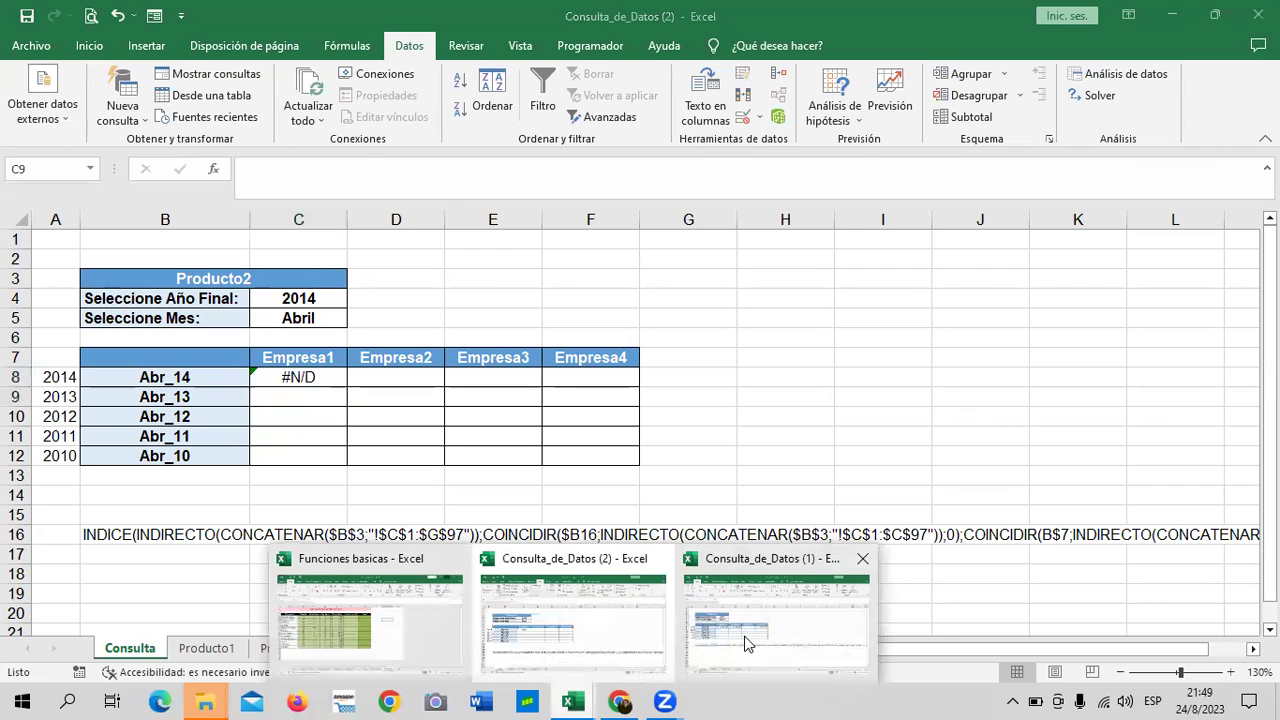
left_click(785, 651)
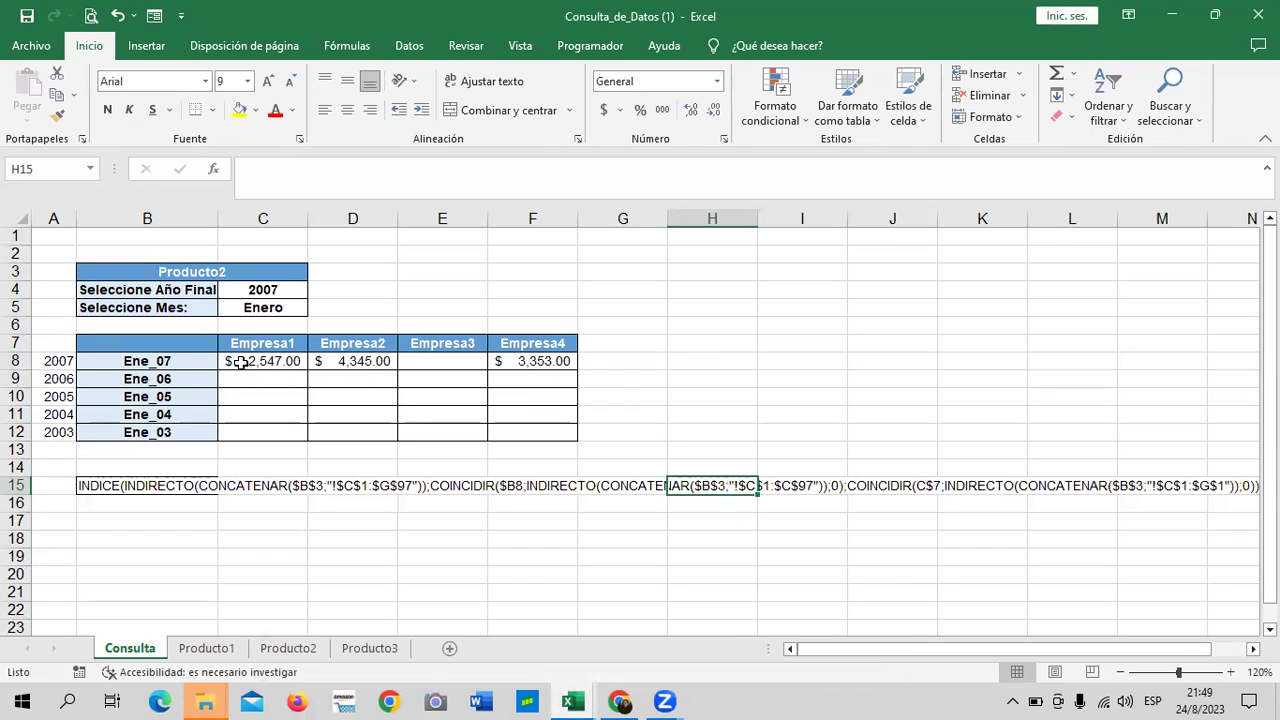
left_click(250, 341)
left_click(254, 361)
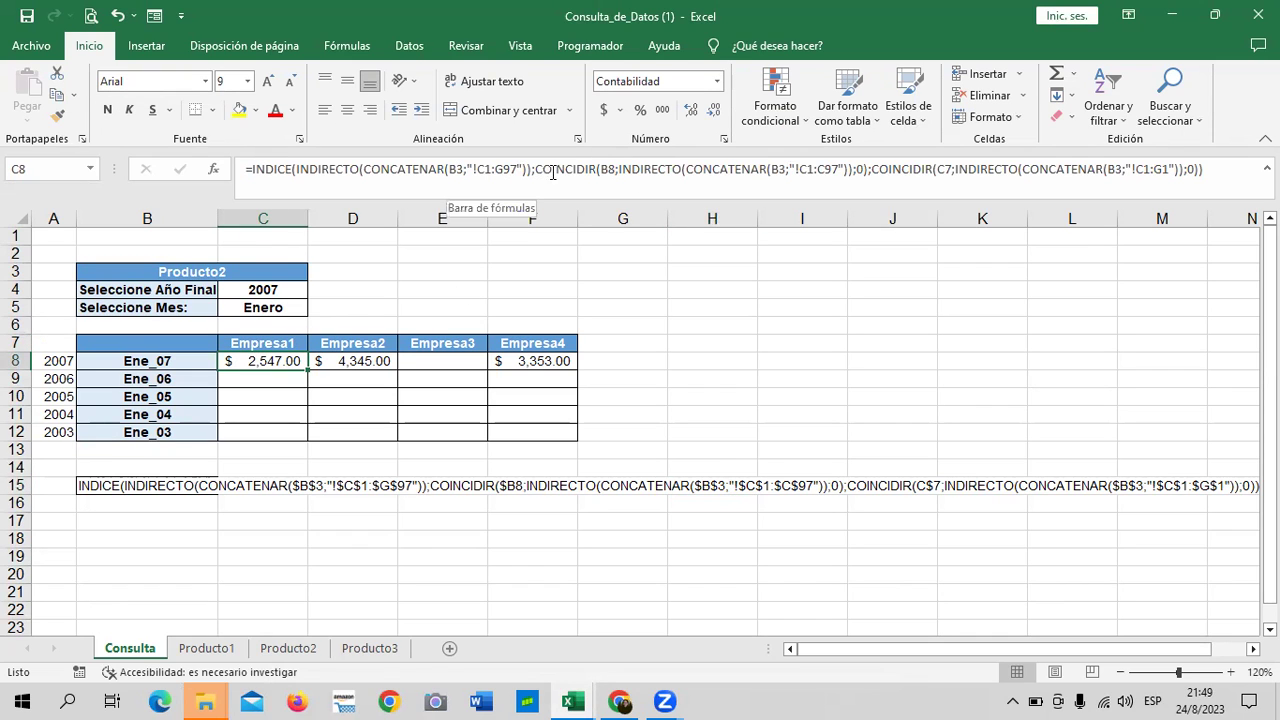
left_click(614, 168)
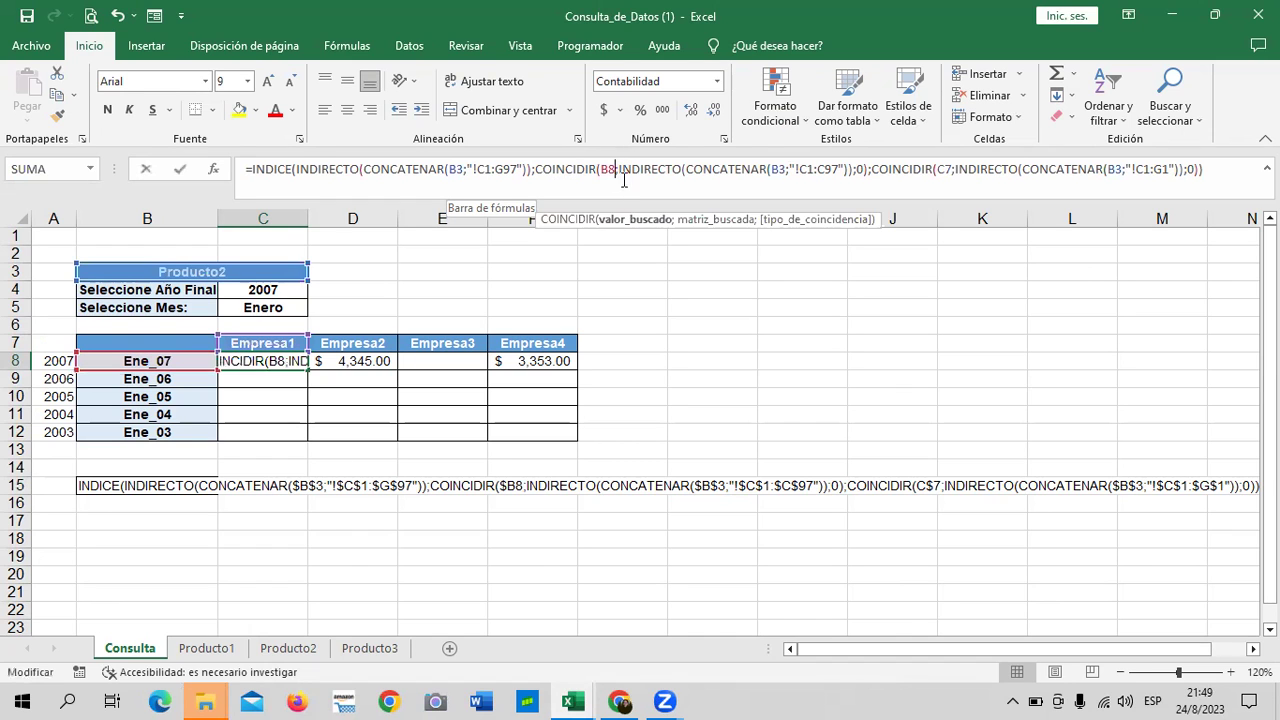
key("Return")
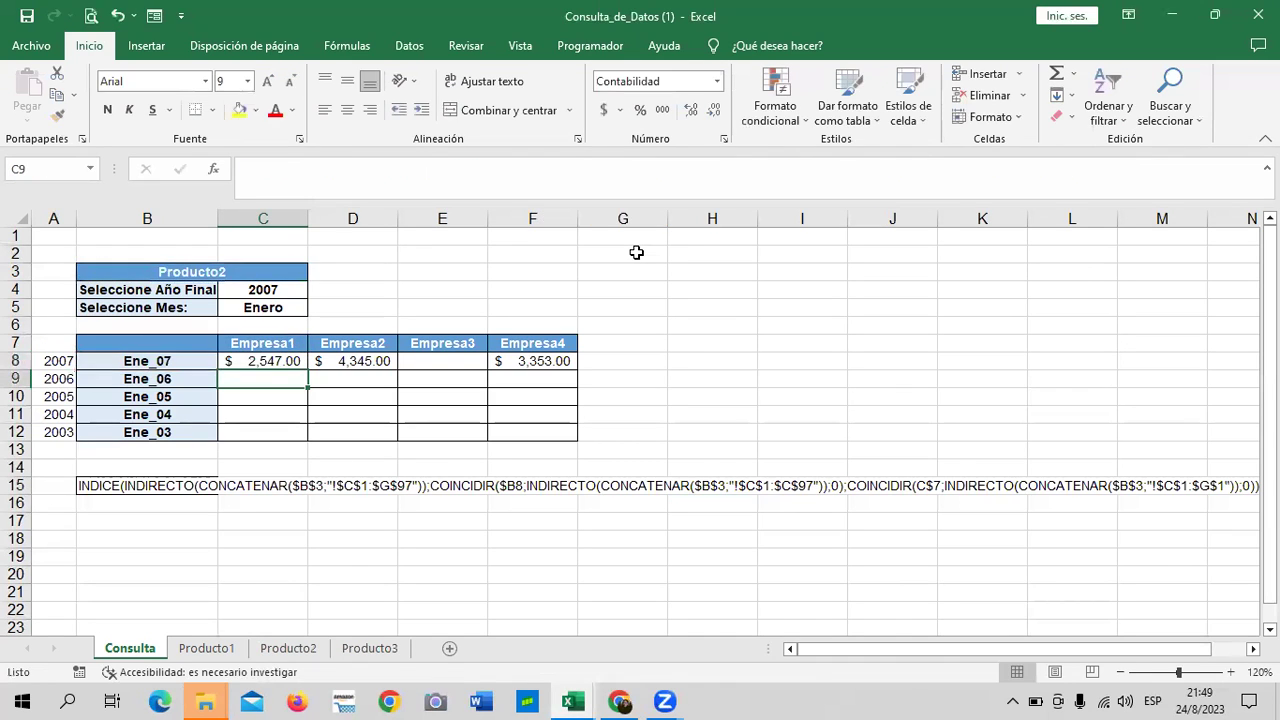
mouse_move(578, 698)
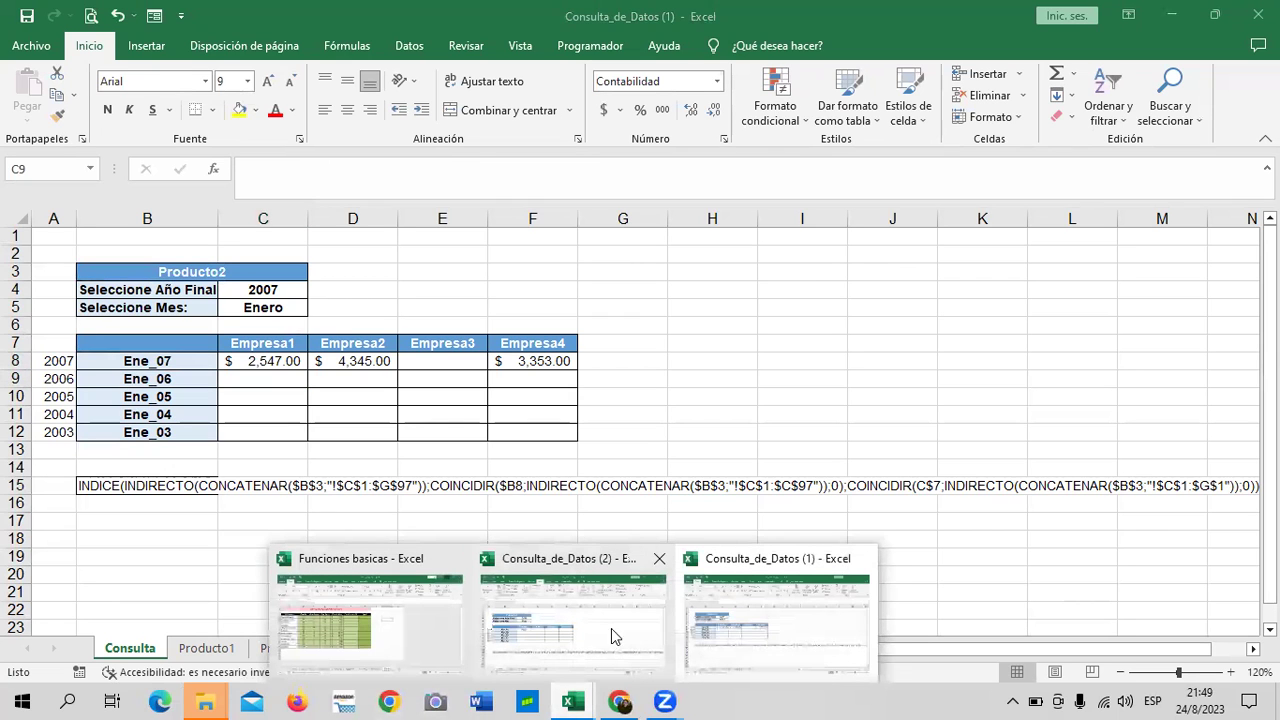
- In Consulta_de_Datos (2), change the second CONCATENAR's B3 to B8 in C8's formula
left_click(643, 617)
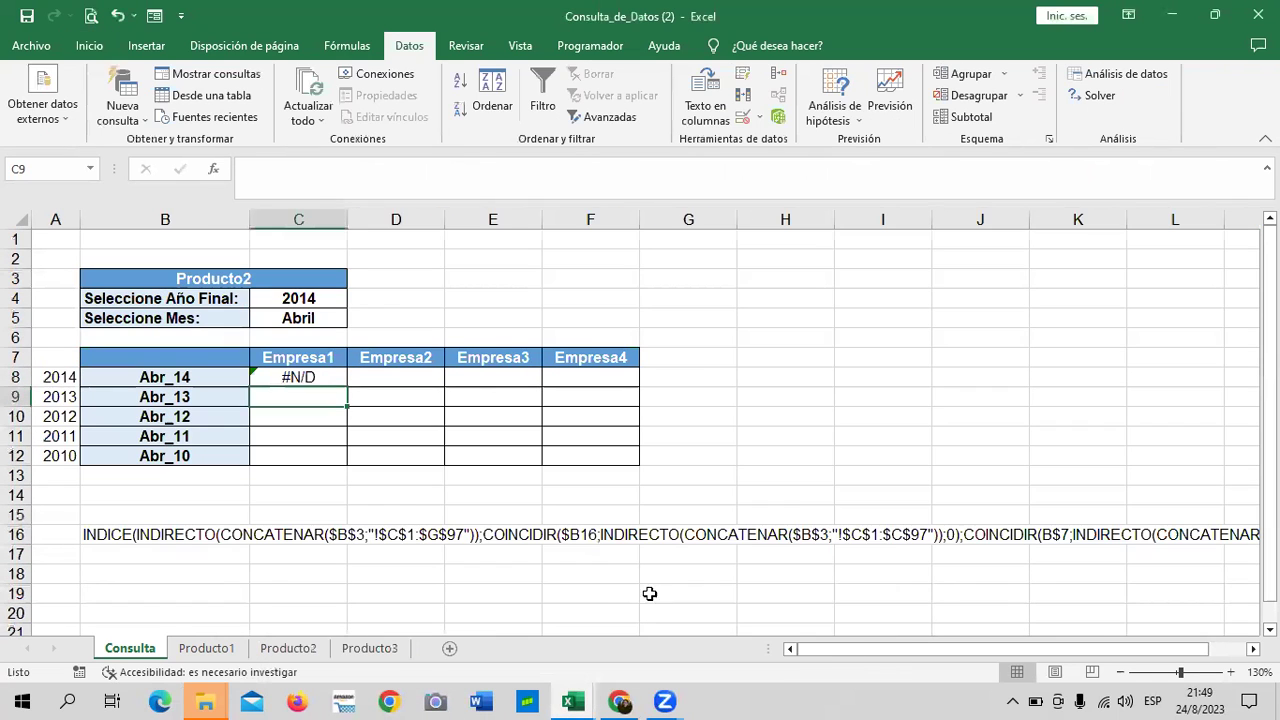
left_click(296, 372)
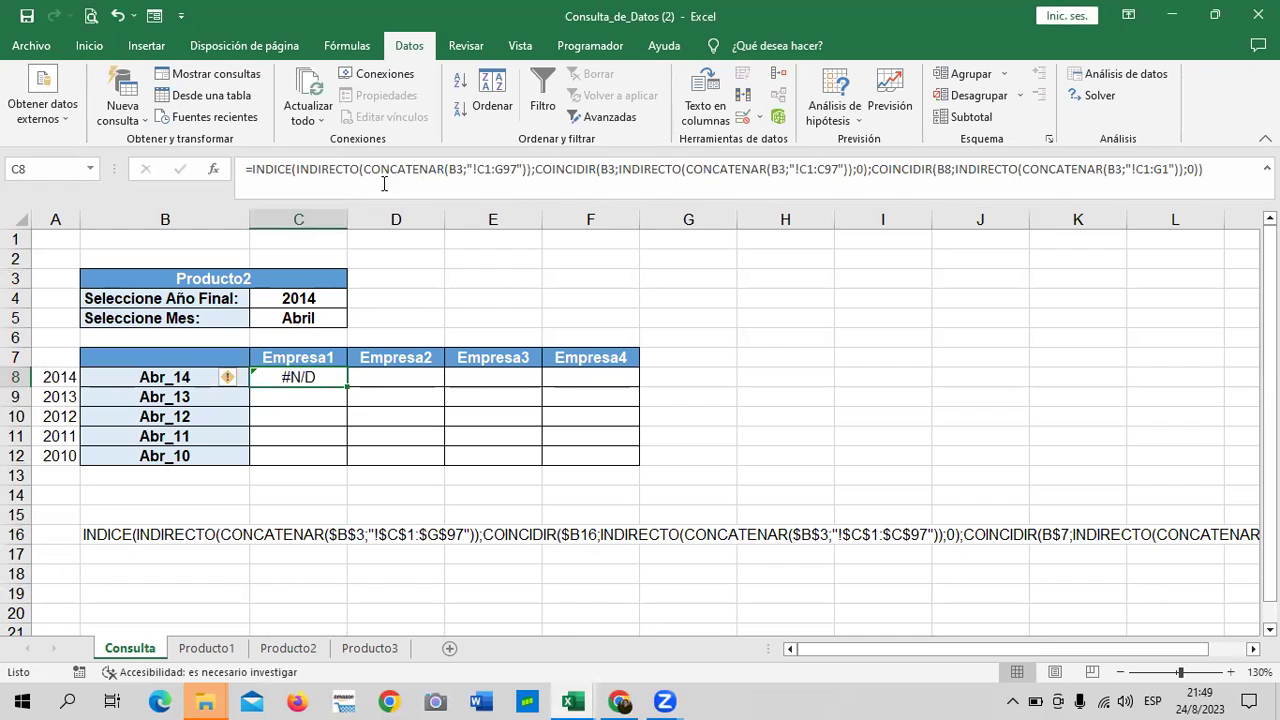
left_click(785, 168)
key("BackSpace")
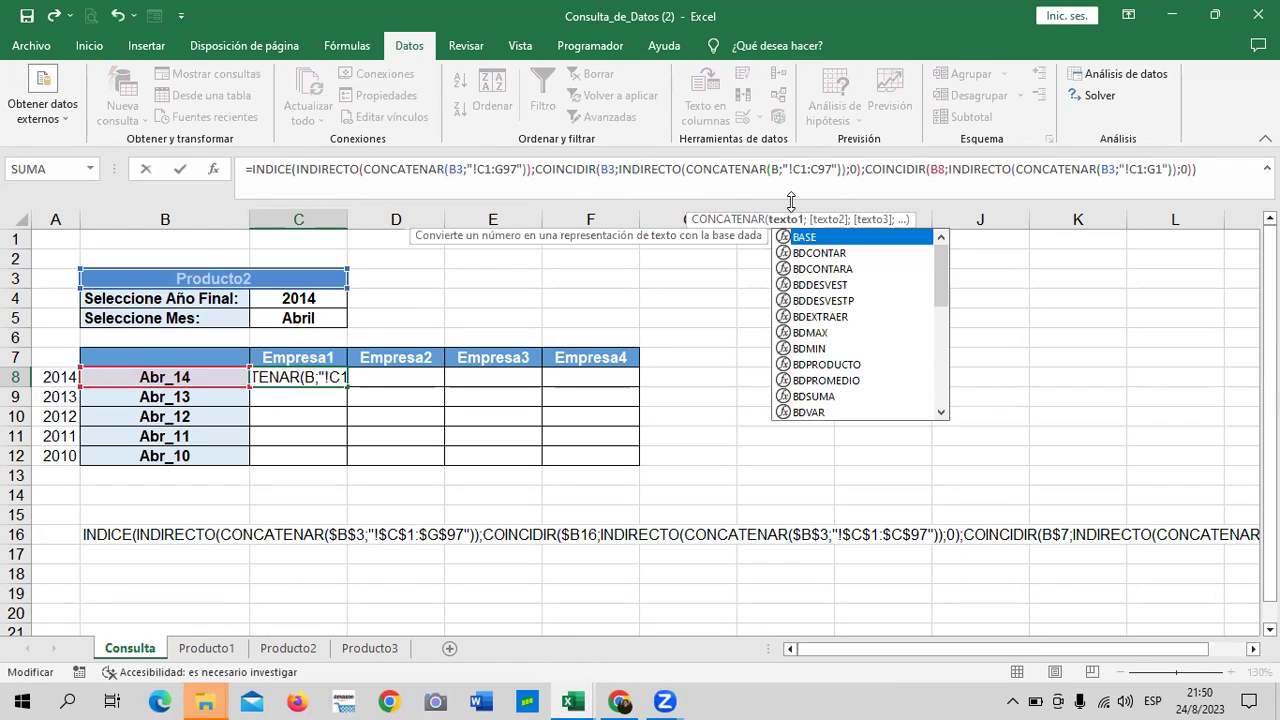
type("8")
key("Return")
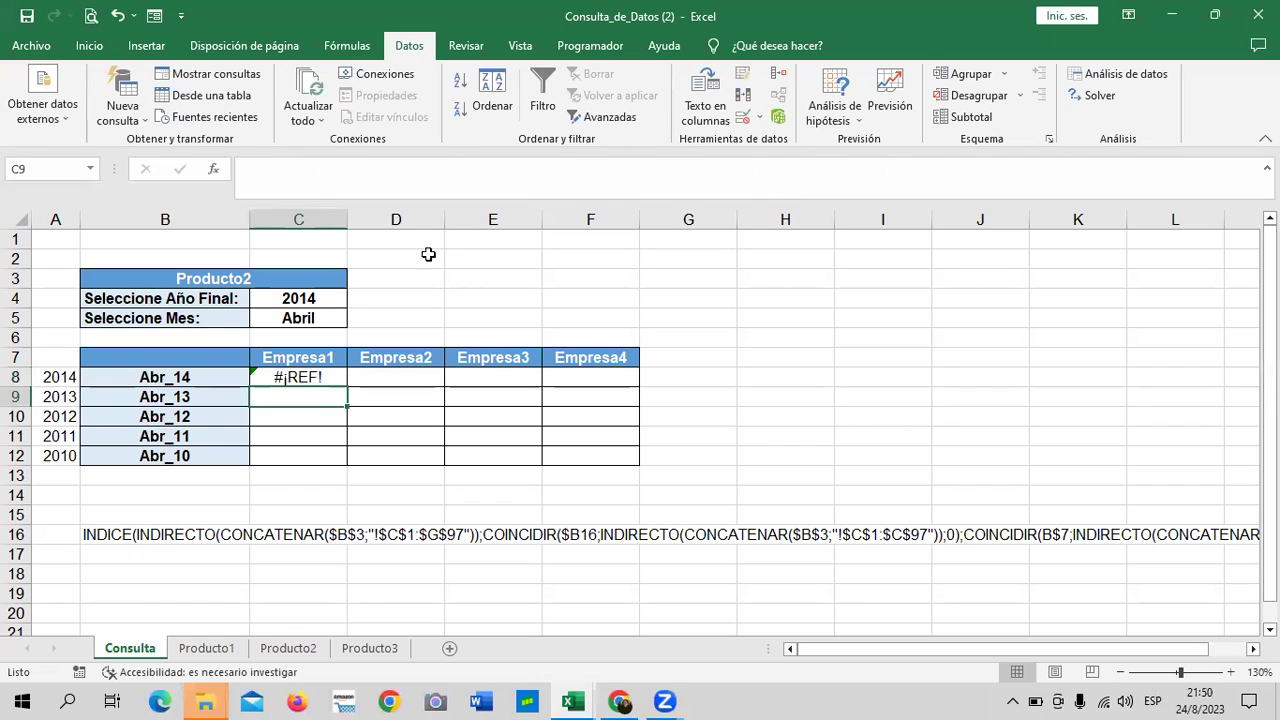
key("Up")
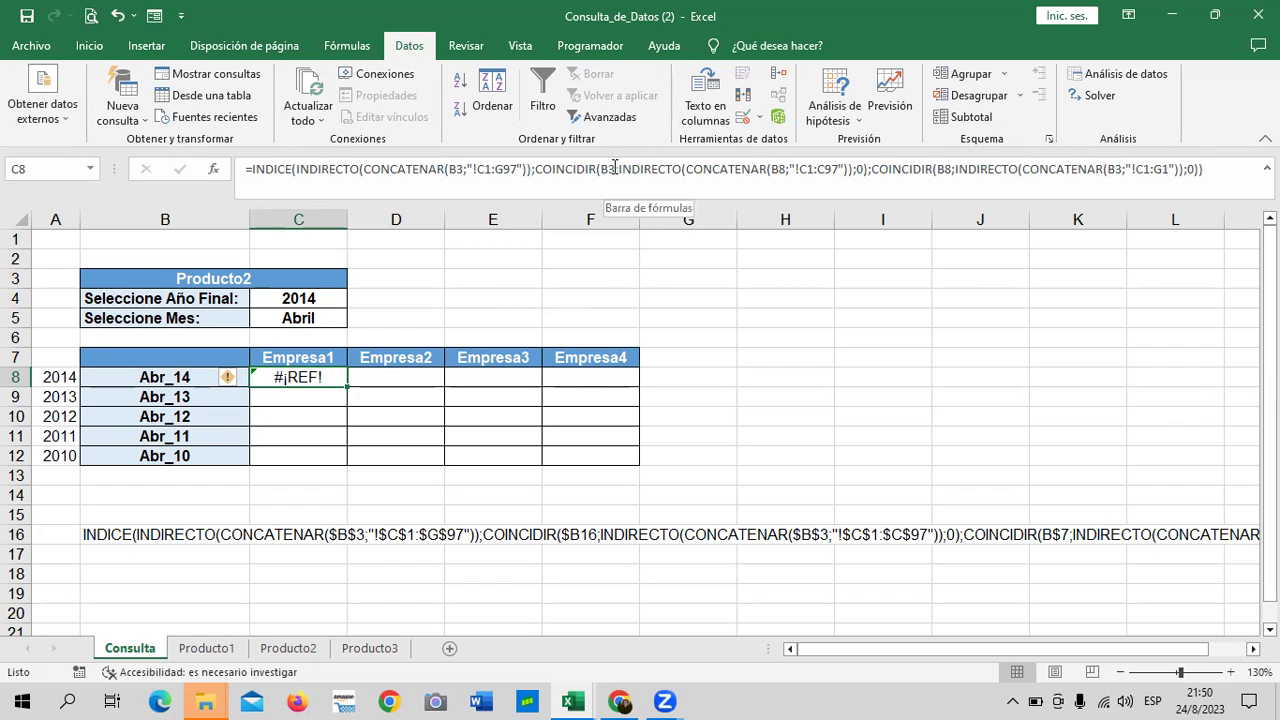
- Compare against C8's formula in Consulta_de_Datos (1), then return to Consulta_de_Datos (2)
left_click(572, 701)
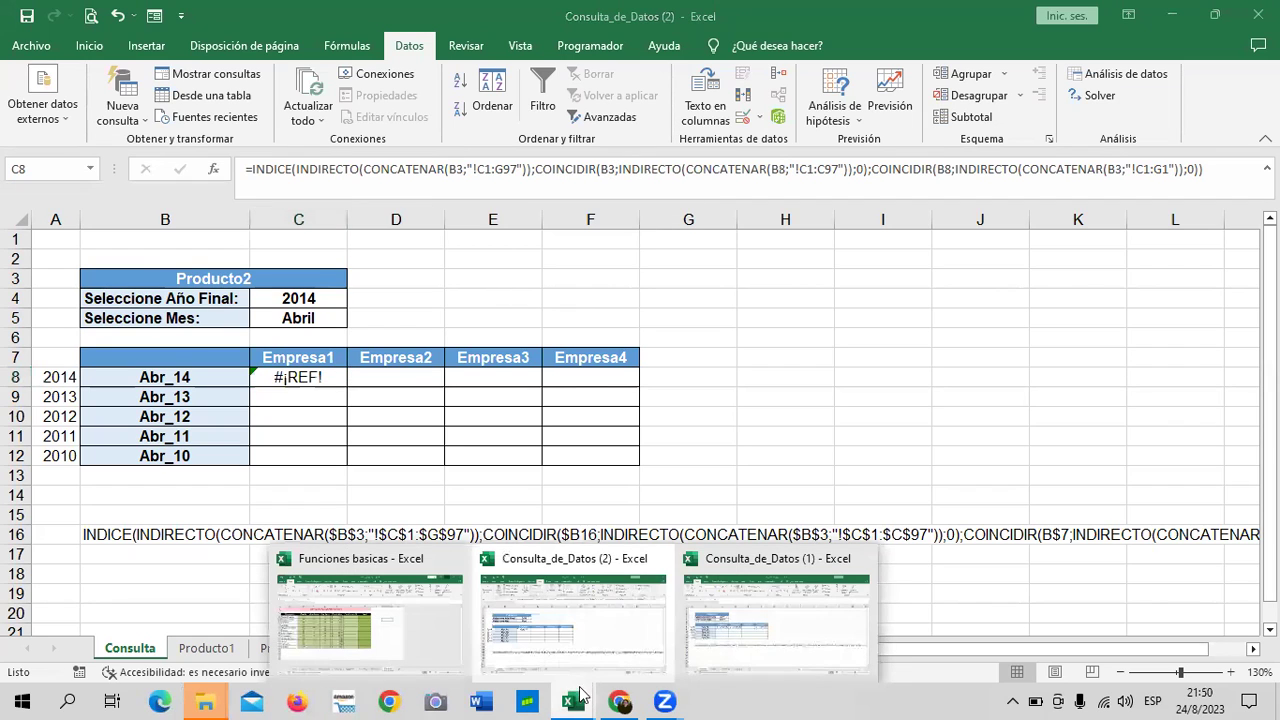
left_click(729, 639)
left_click(300, 361)
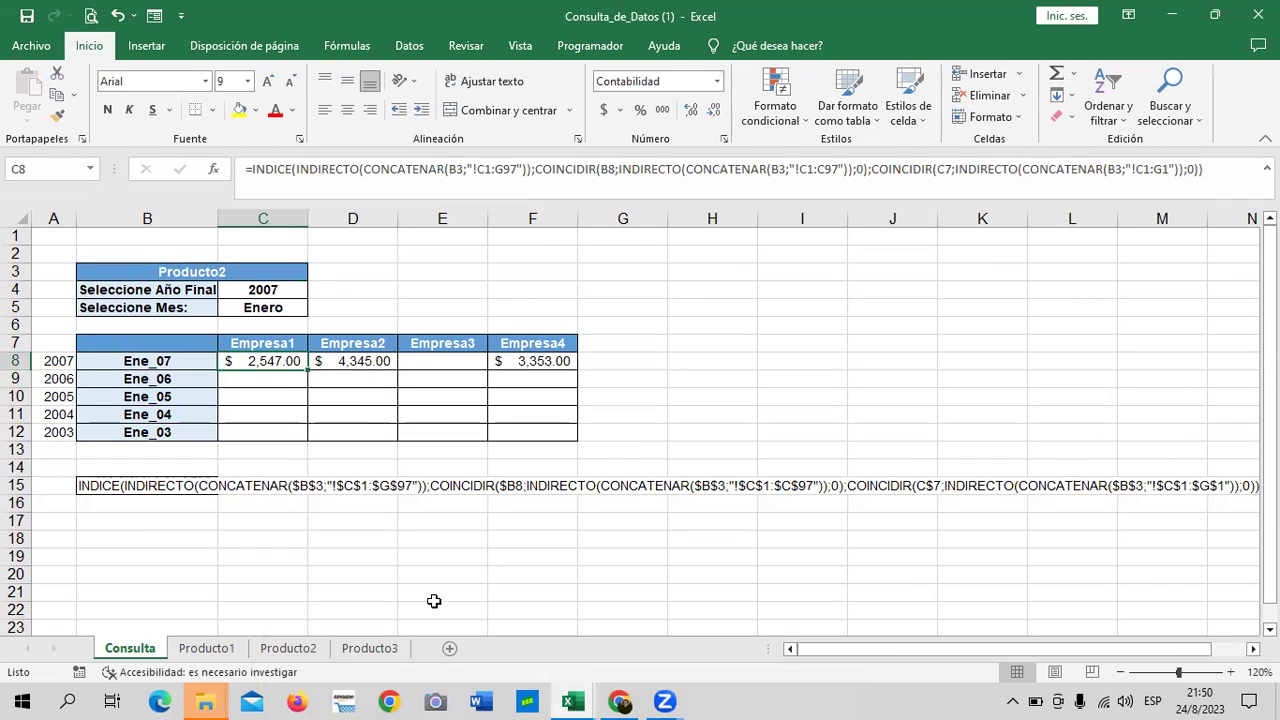
left_click(572, 701)
left_click(594, 633)
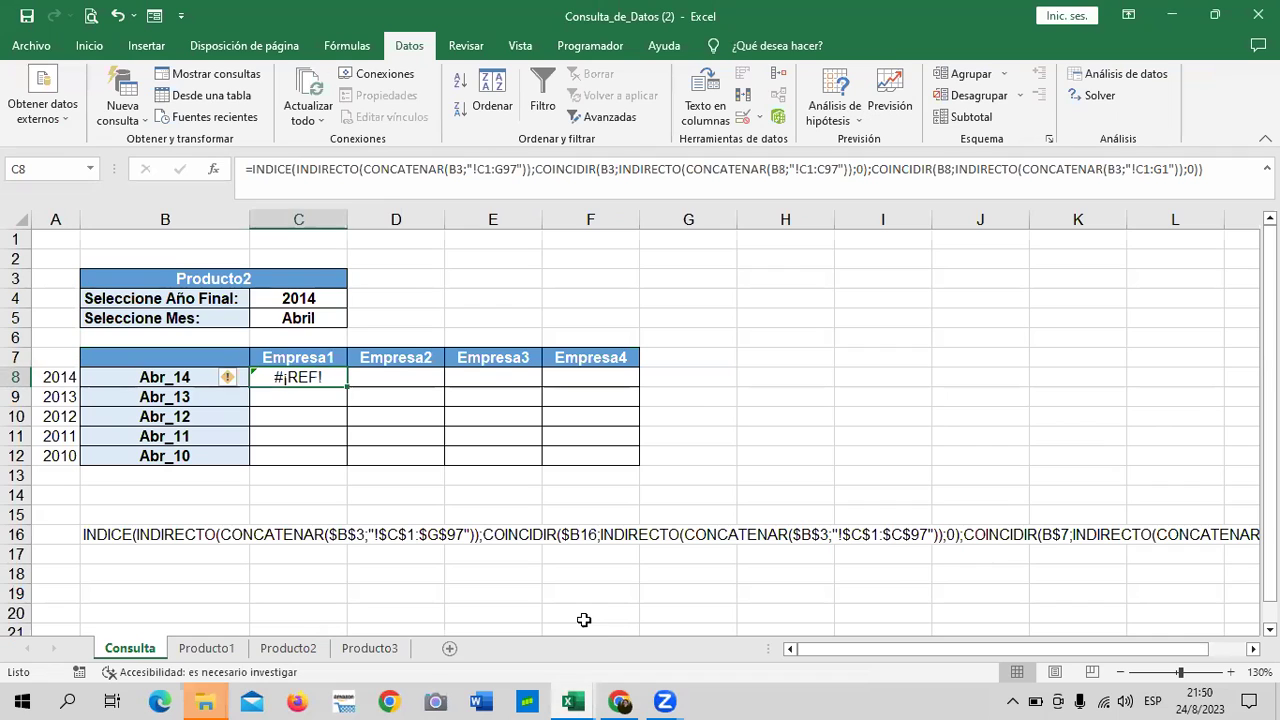
- Make COINCIDIR look up B8 and CONCATENAR use B3, then bring Consulta_de_Datos (1) forward
left_click(614, 171)
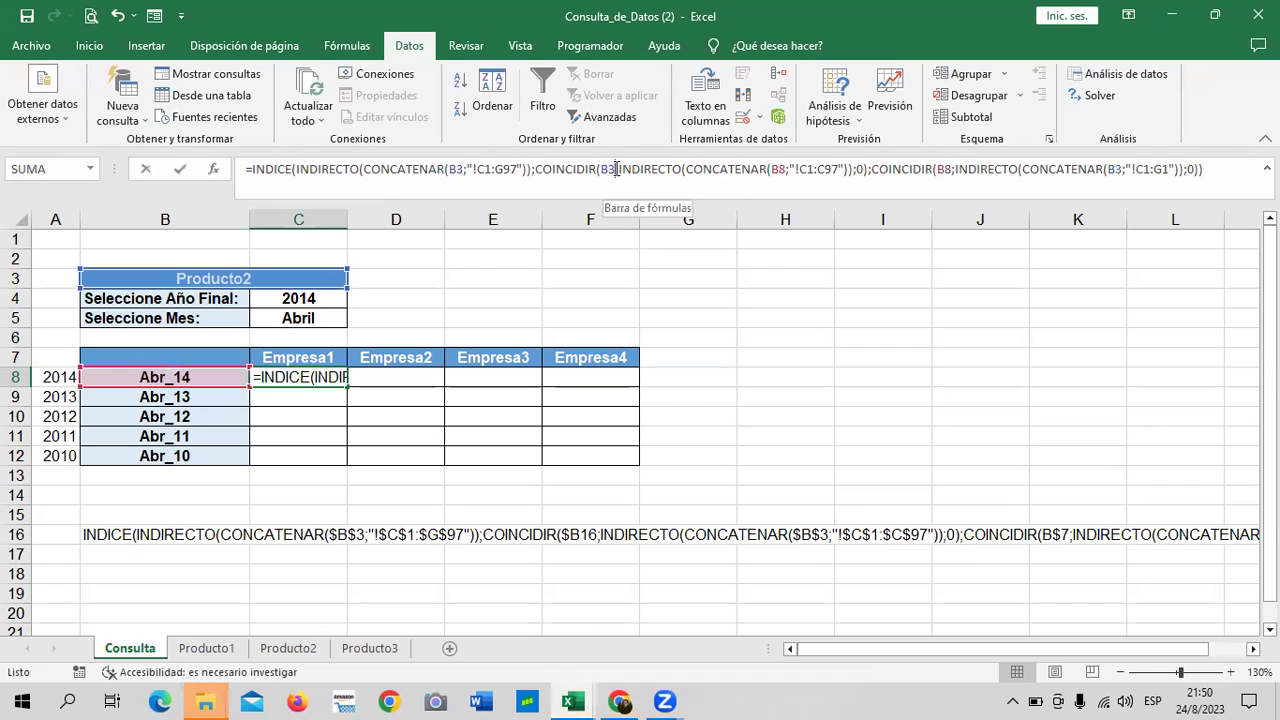
key("BackSpace")
type("8")
key("ctrl+Return")
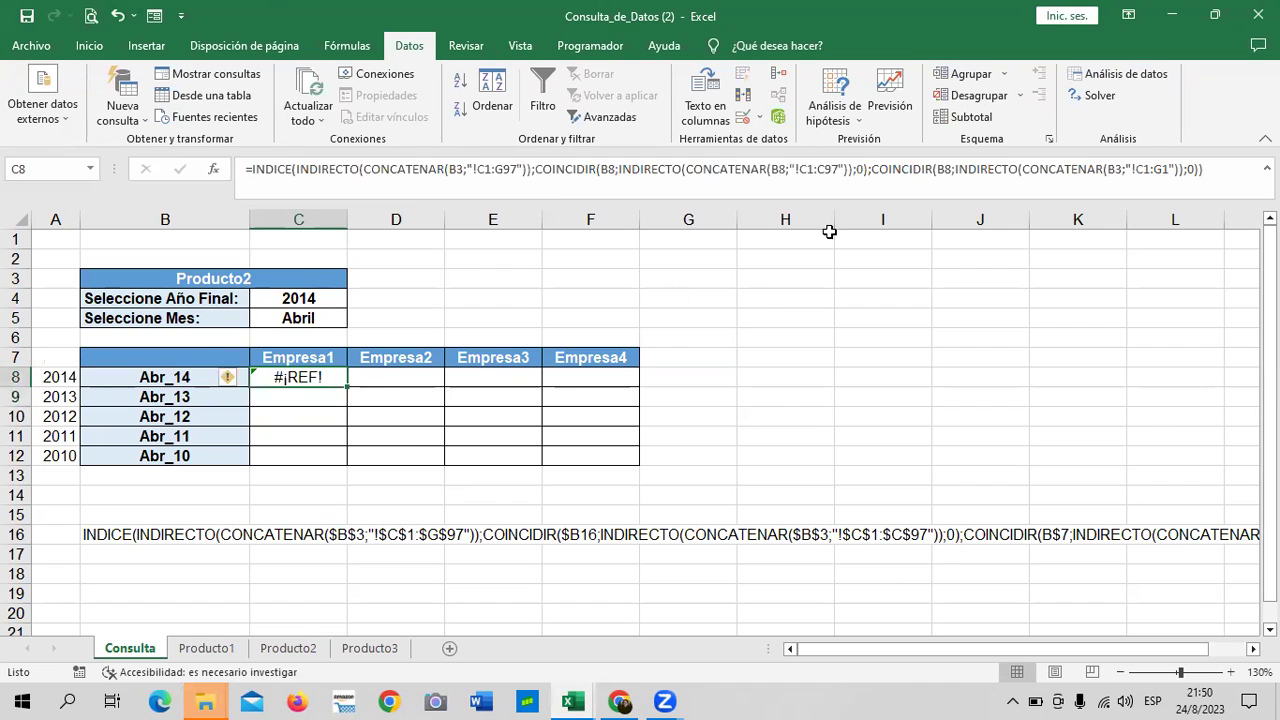
left_click(790, 171)
key("BackSpace")
key("BackSpace")
type("B3")
key("Return")
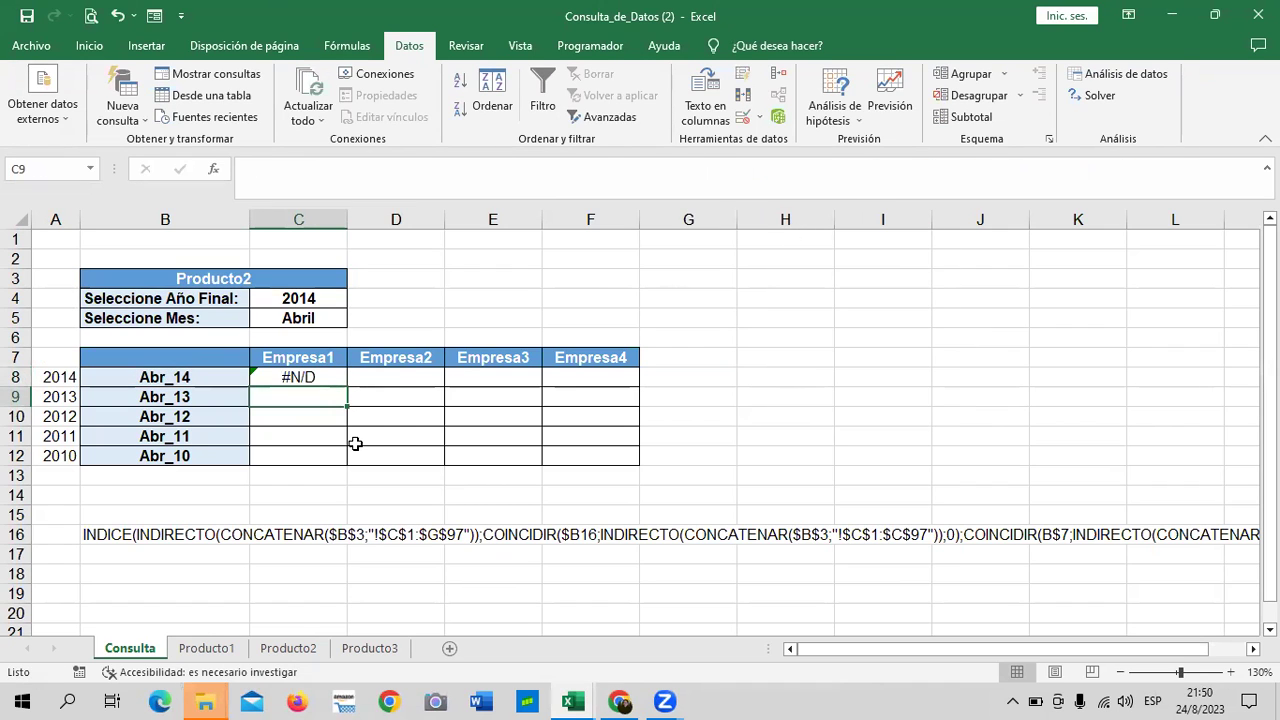
left_click(277, 378)
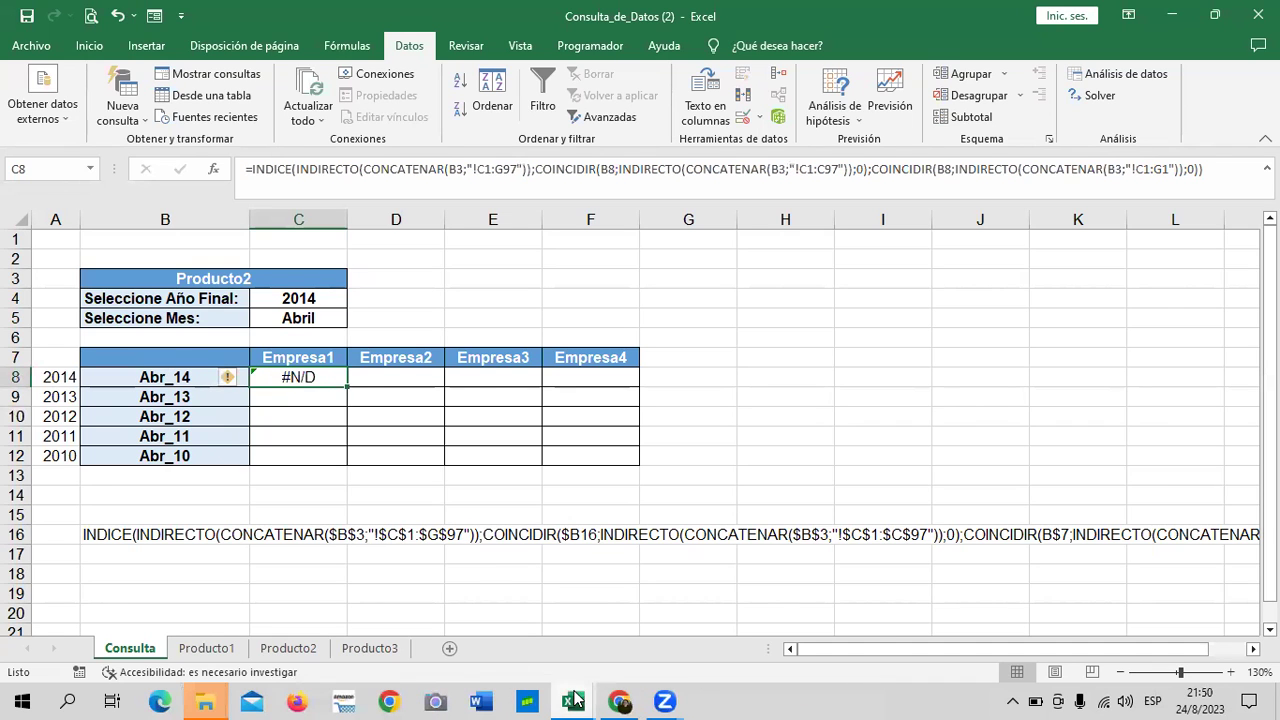
left_click(575, 700)
left_click(740, 620)
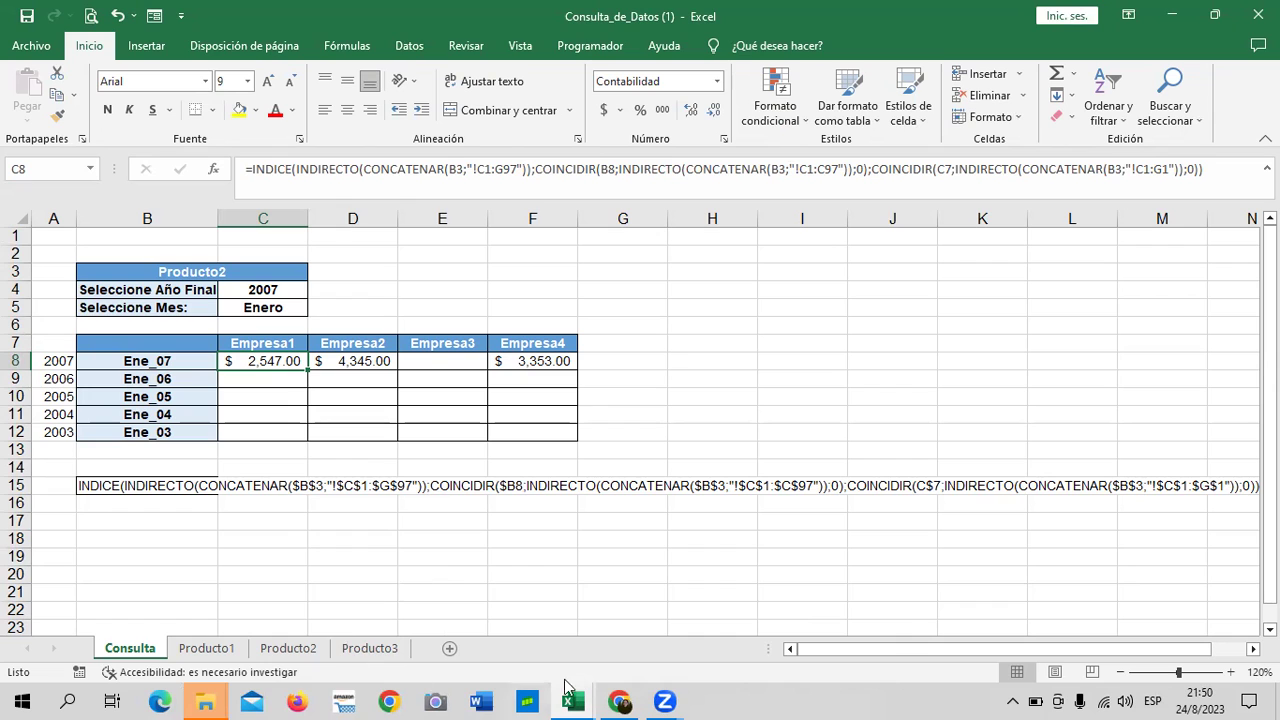
- Switch between the open workbooks, ending on Consulta_de_Datos (2)
left_click(574, 701)
left_click(792, 606)
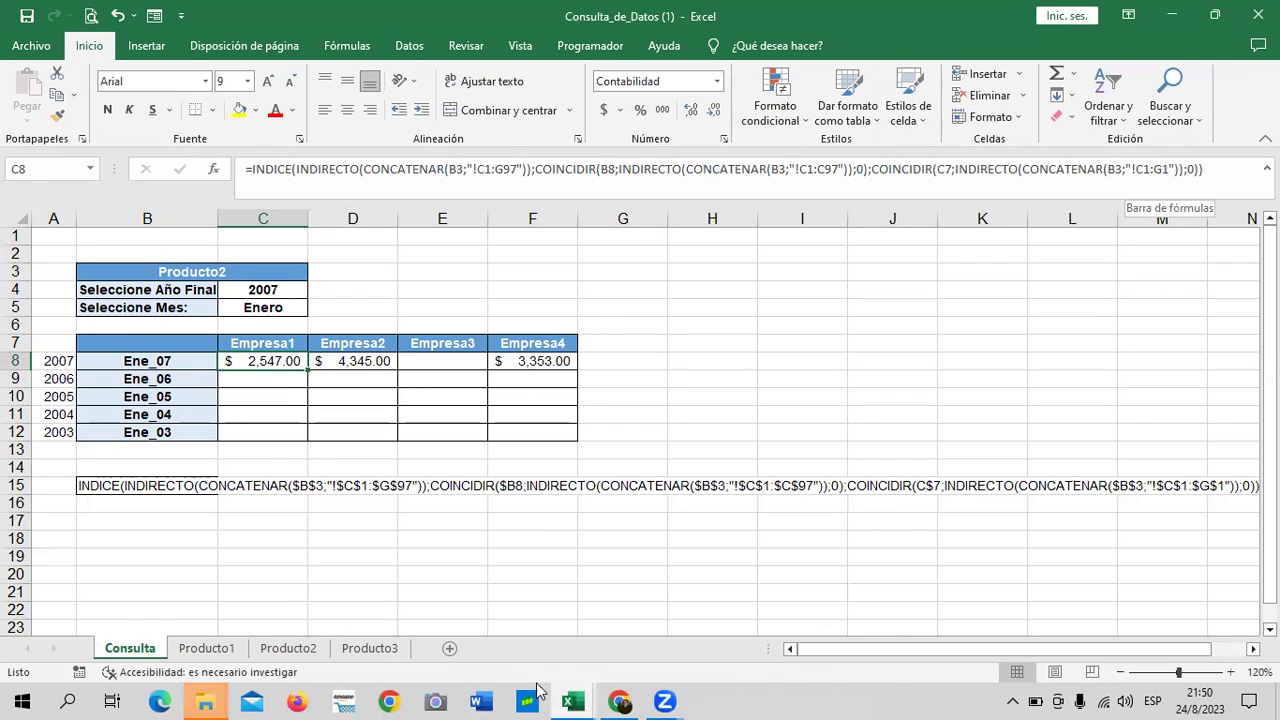
left_click(573, 701)
left_click(760, 624)
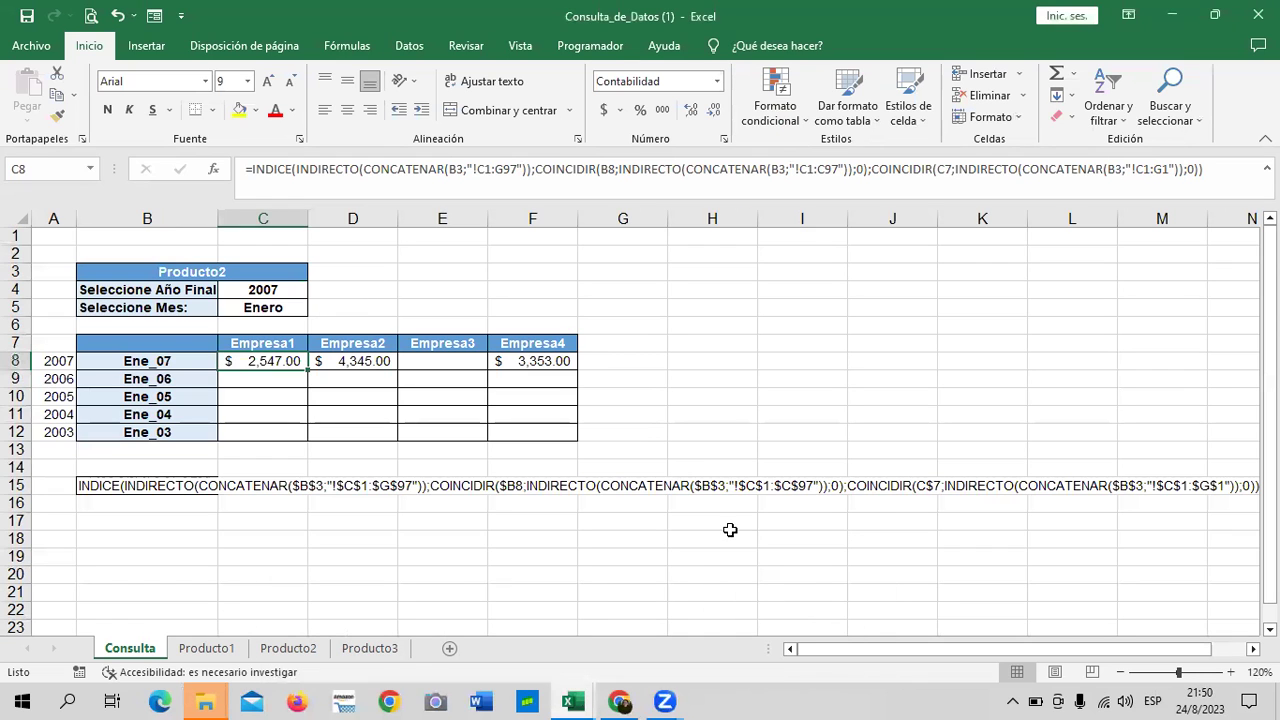
left_click(573, 701)
left_click(540, 630)
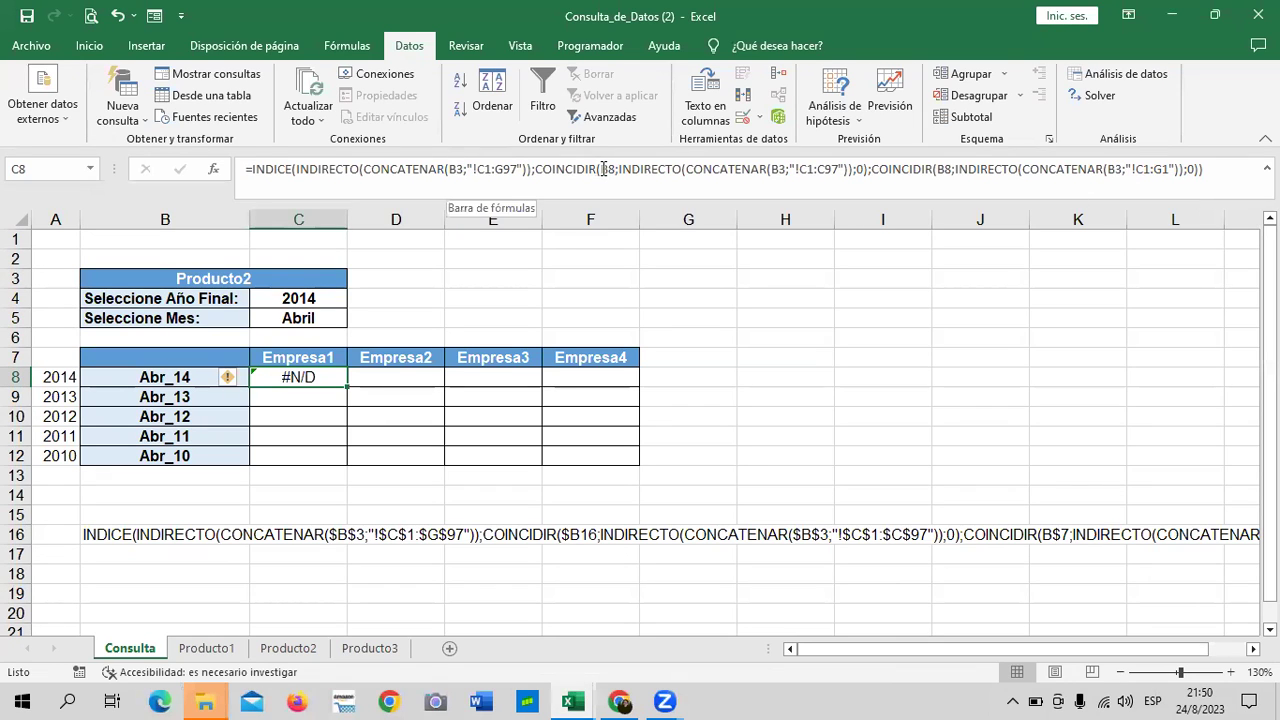
- Change the last COINCIDIR lookup value in C8 from B8 to B3
left_click(951, 169)
key("BackSpace")
type("3")
key("Return")
left_click(582, 536)
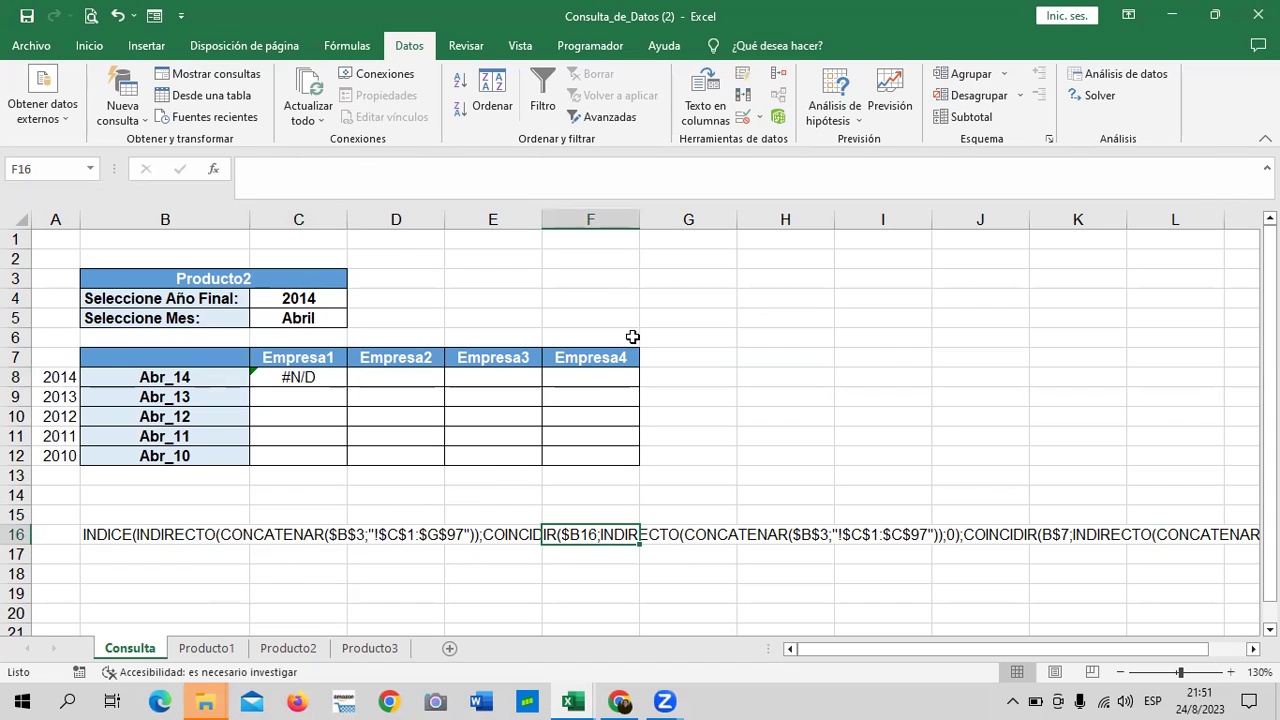
left_click(325, 379)
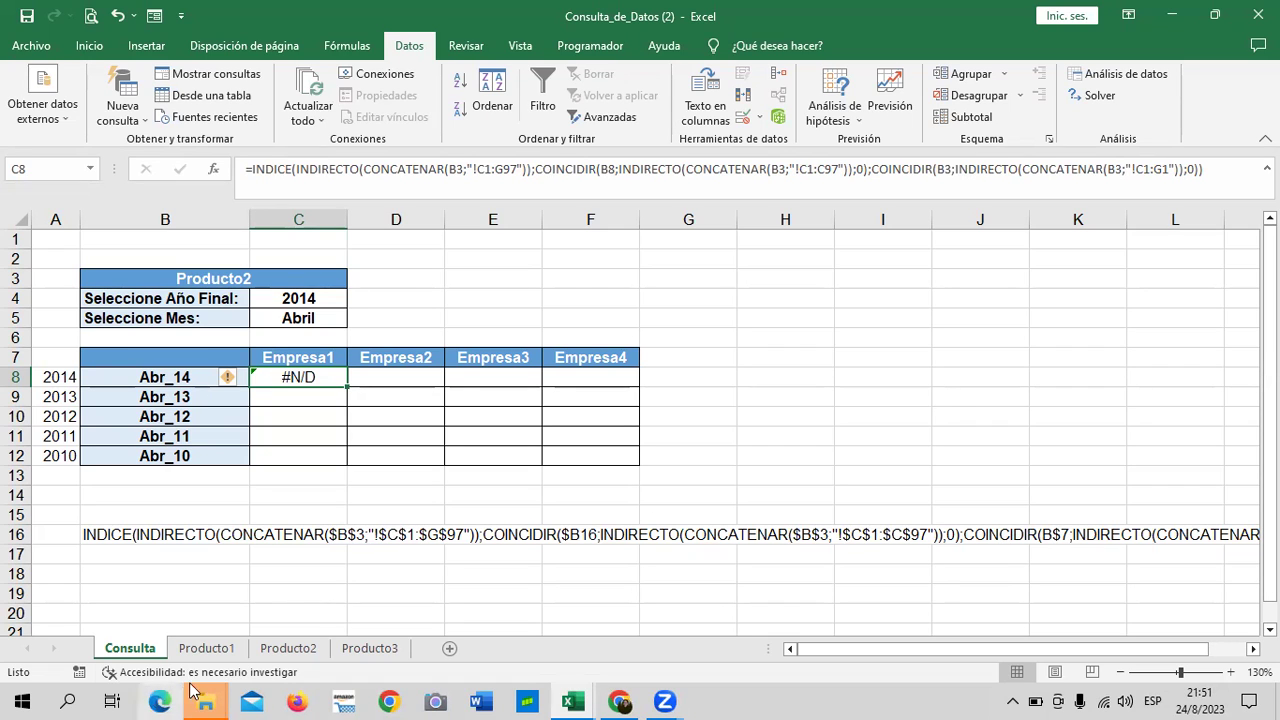
mouse_move(565, 700)
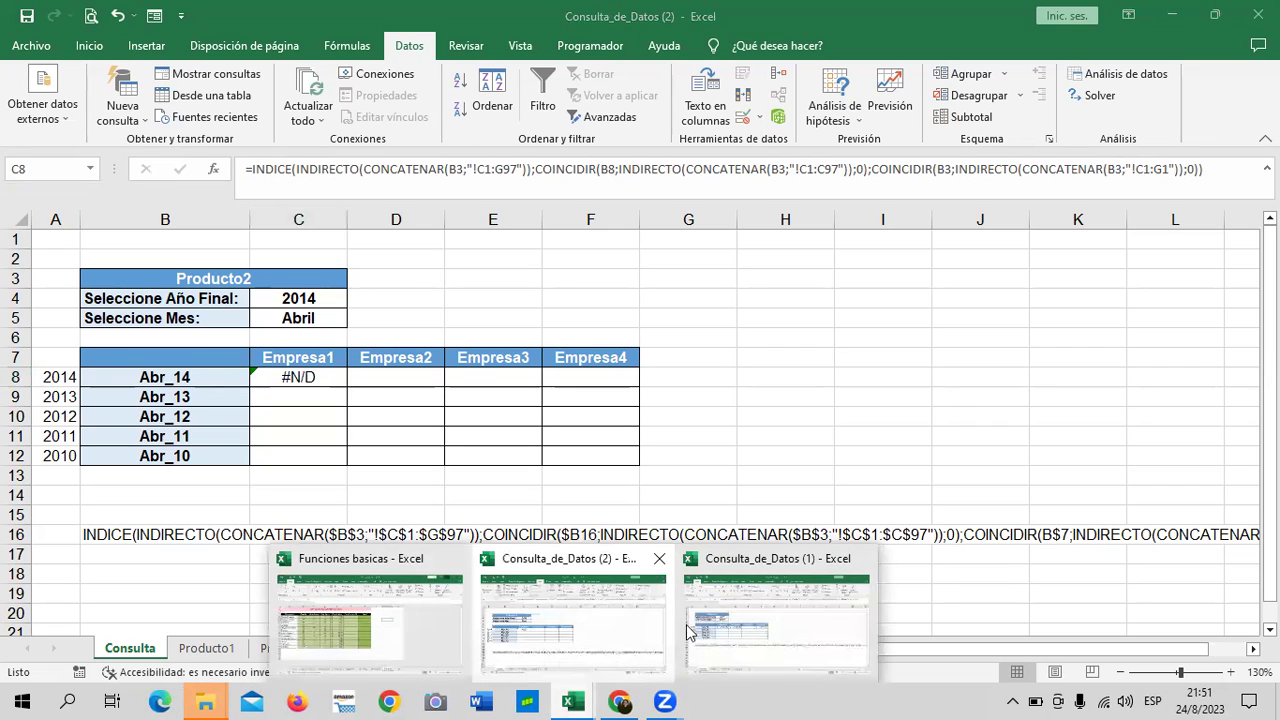
left_click(763, 627)
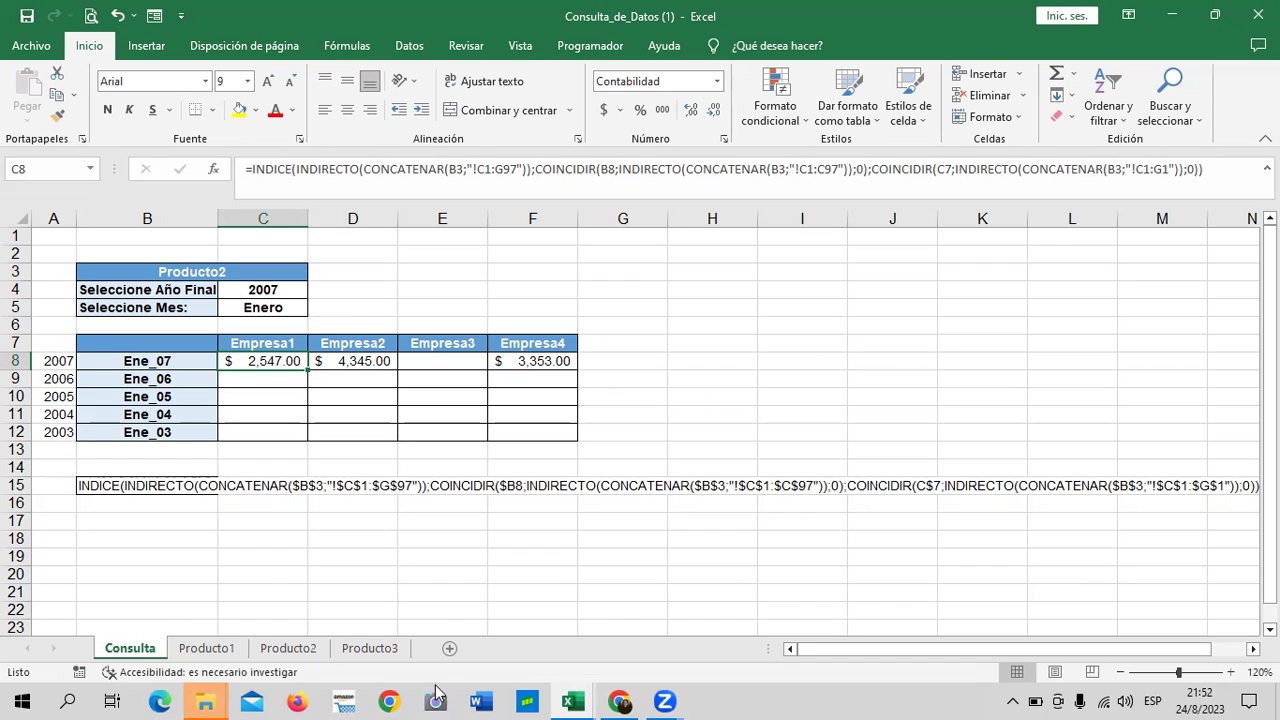
mouse_move(578, 698)
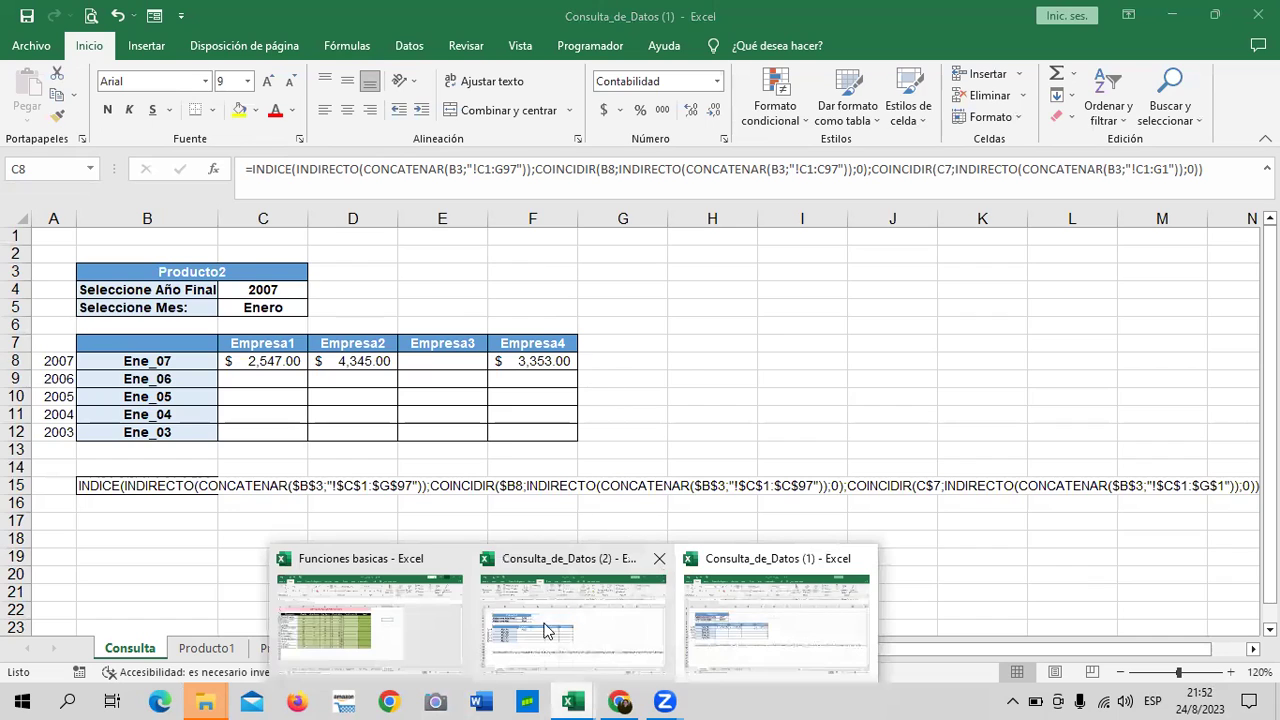
left_click(553, 632)
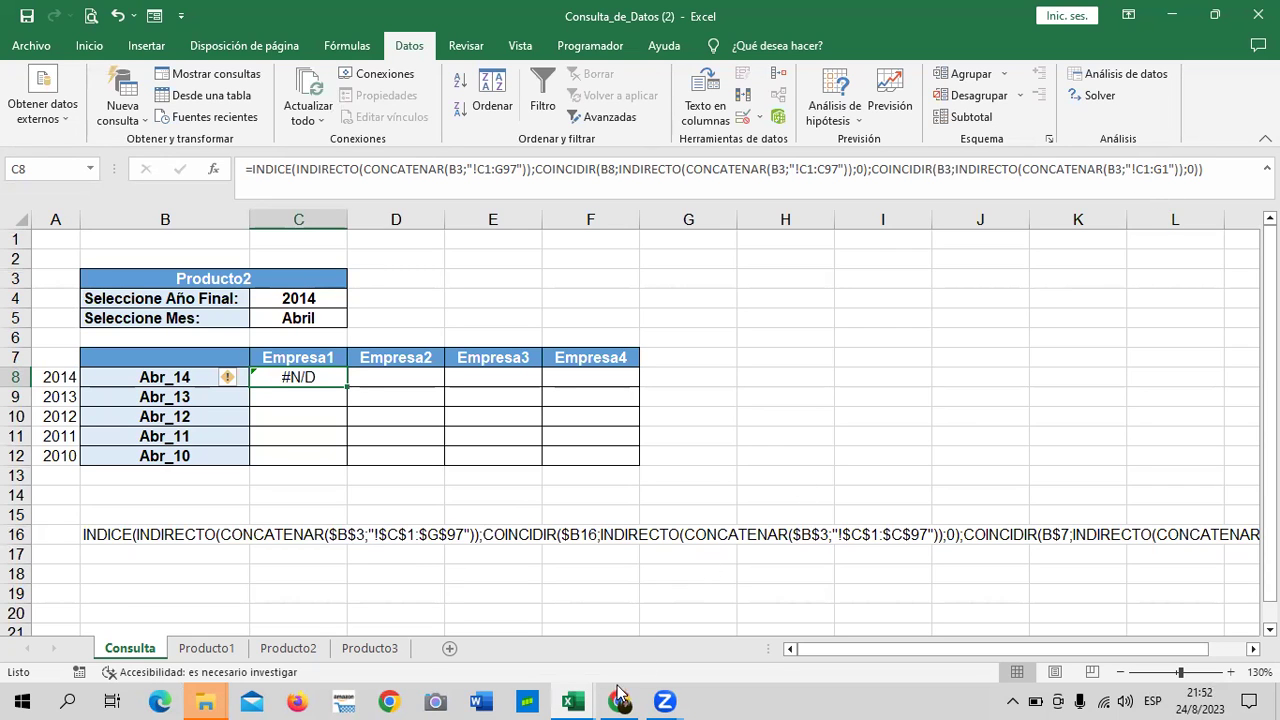
mouse_move(580, 700)
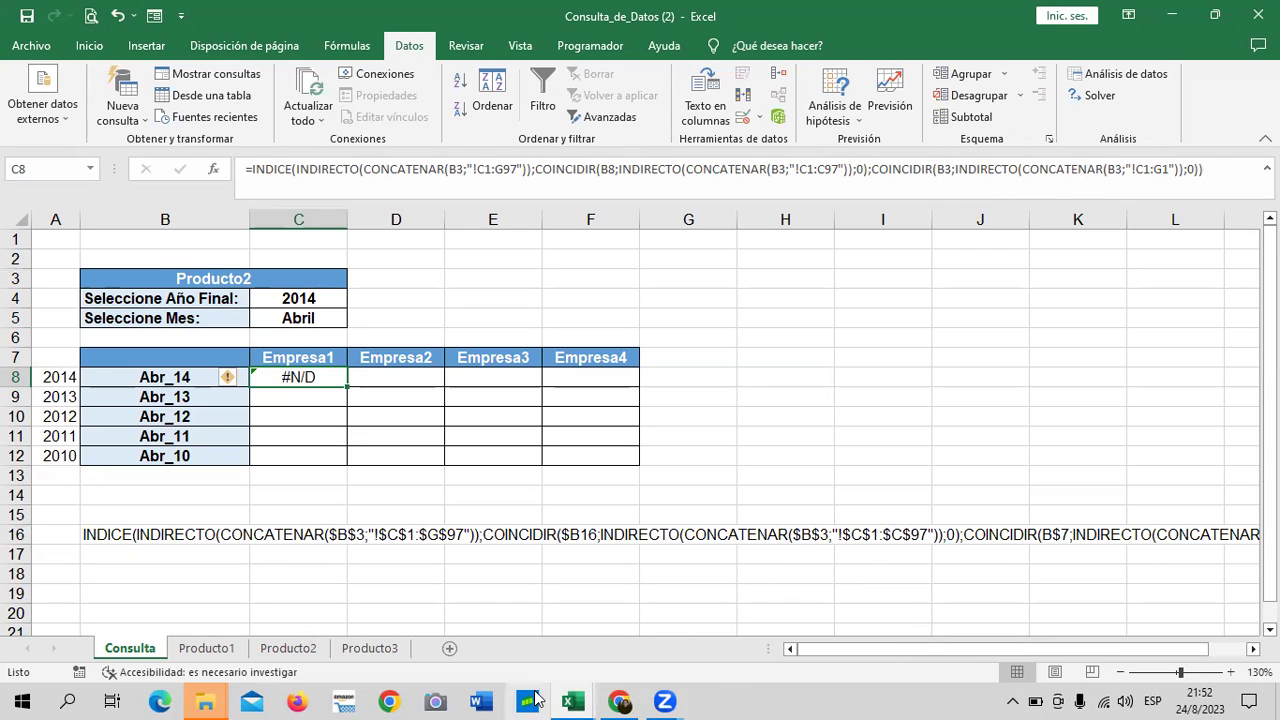
- Try C8 as the last CONCATENAR's sheet reference, then dismiss the circular-reference warning
left_click(1121, 170)
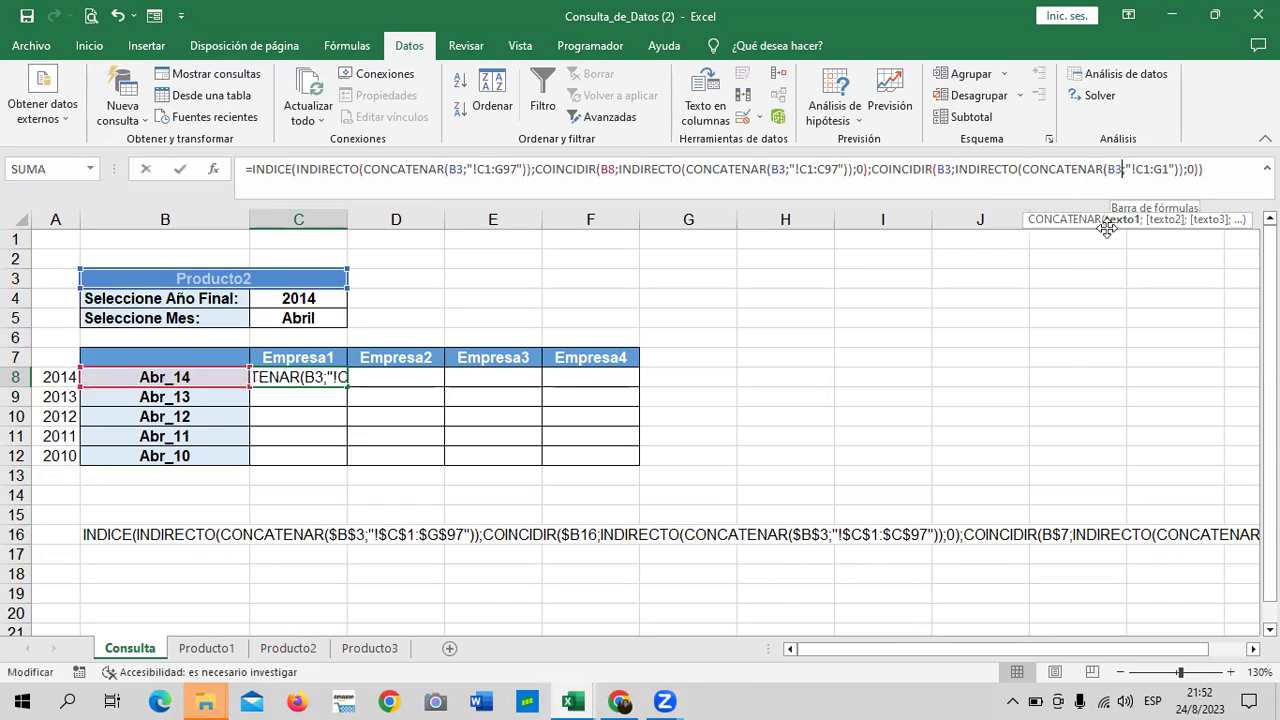
key("BackSpace")
key("BackSpace")
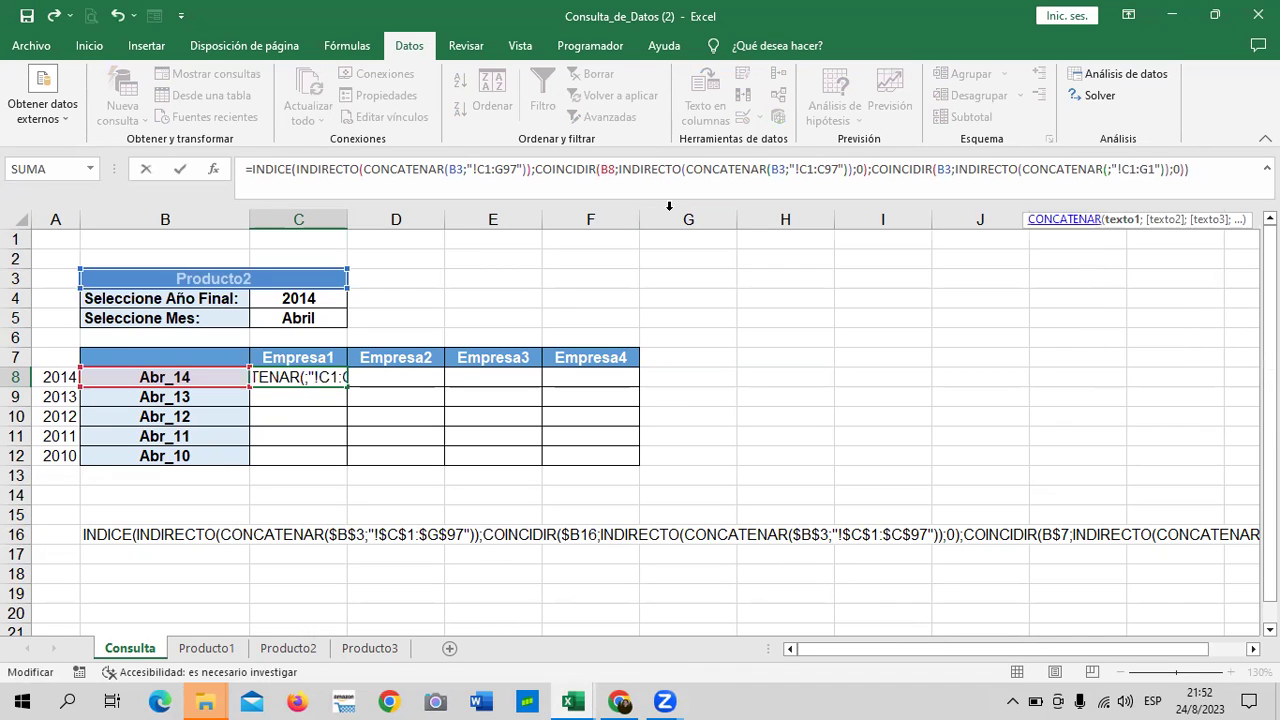
left_click(316, 380)
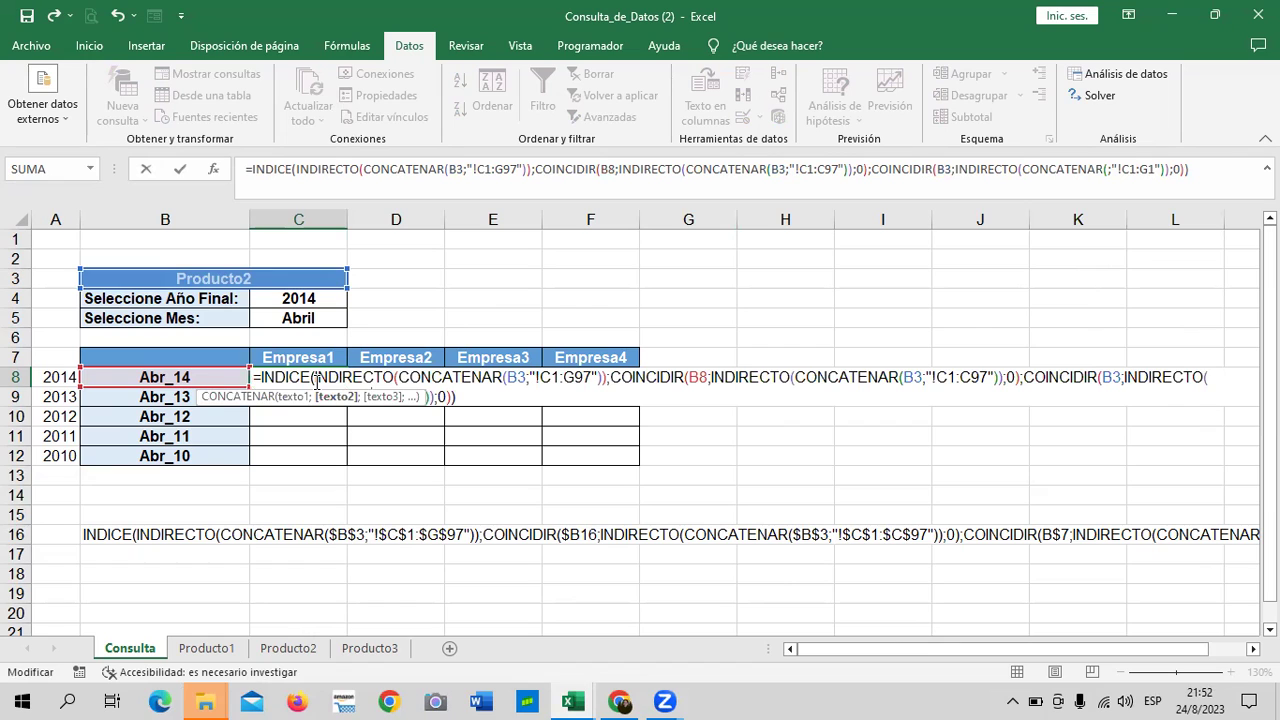
left_click(1110, 168)
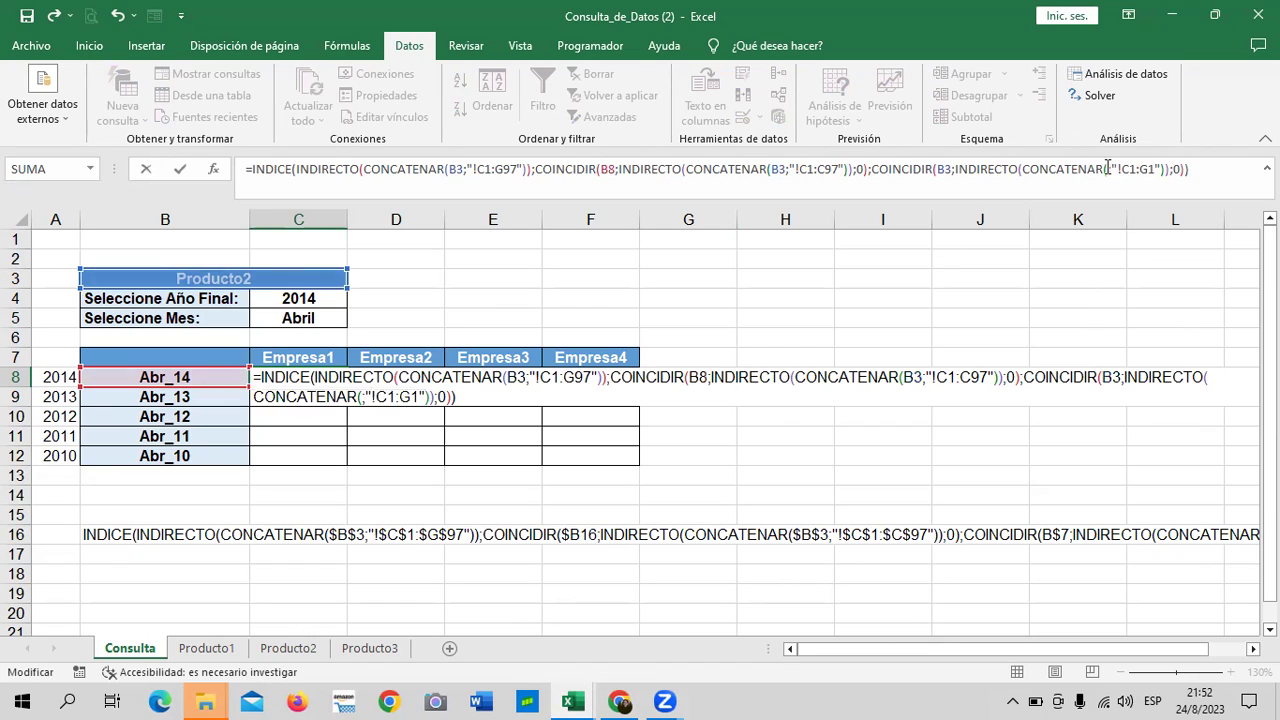
type("C8")
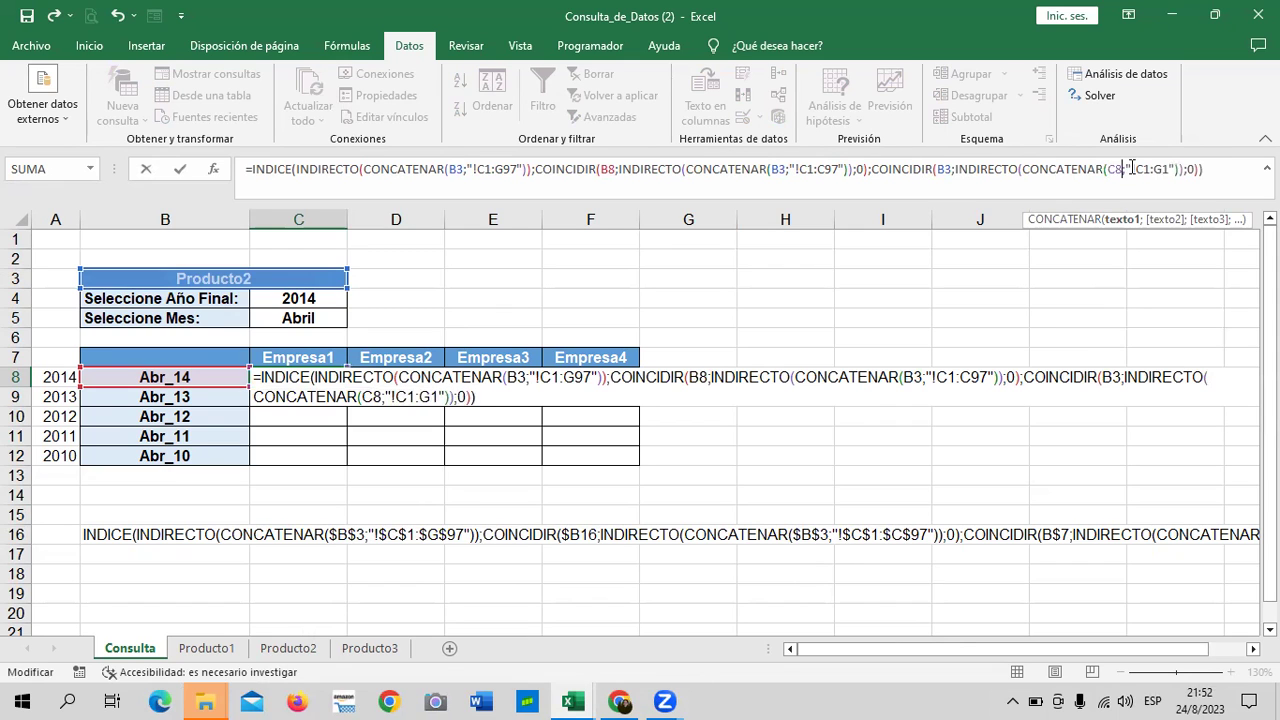
key("Return")
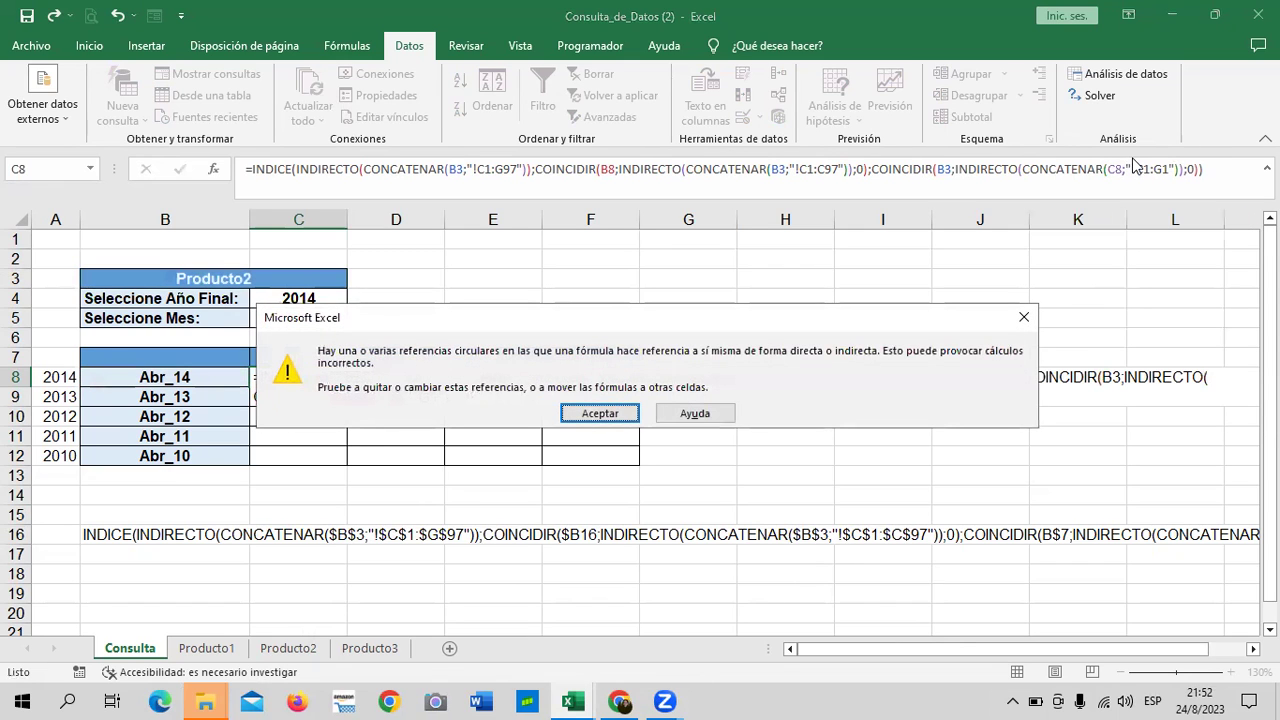
left_click(600, 413)
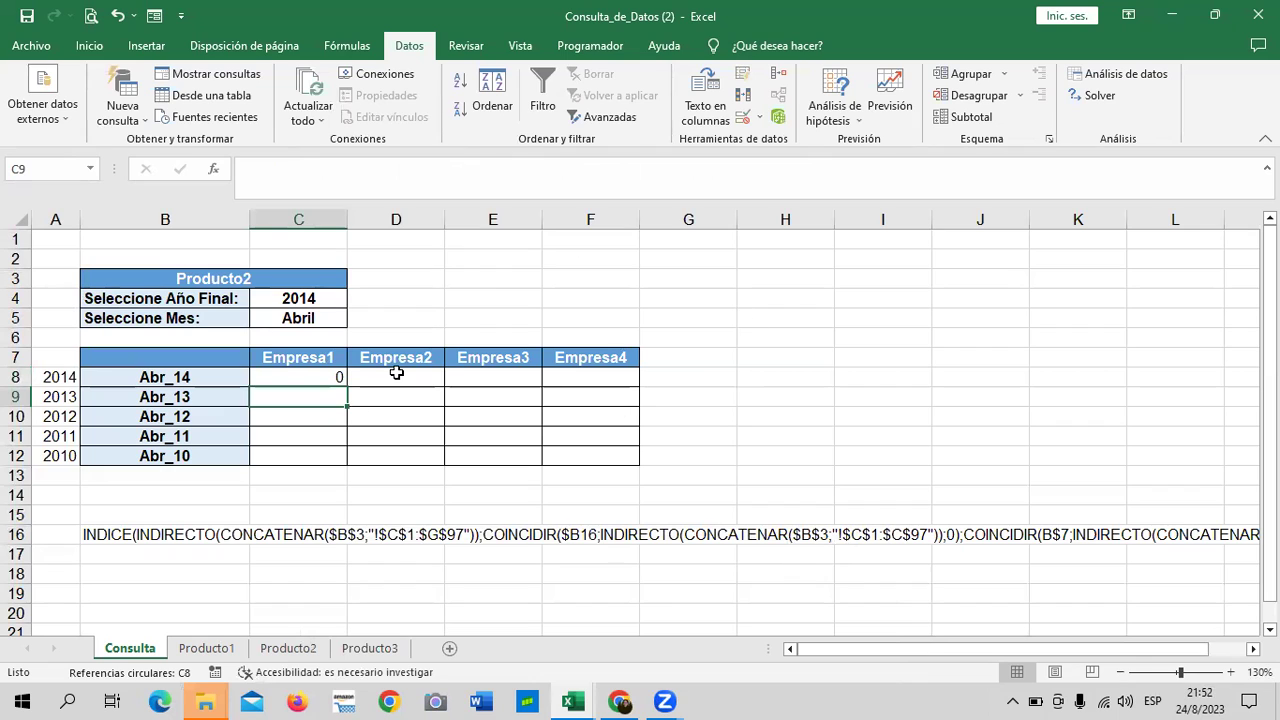
left_click(318, 372)
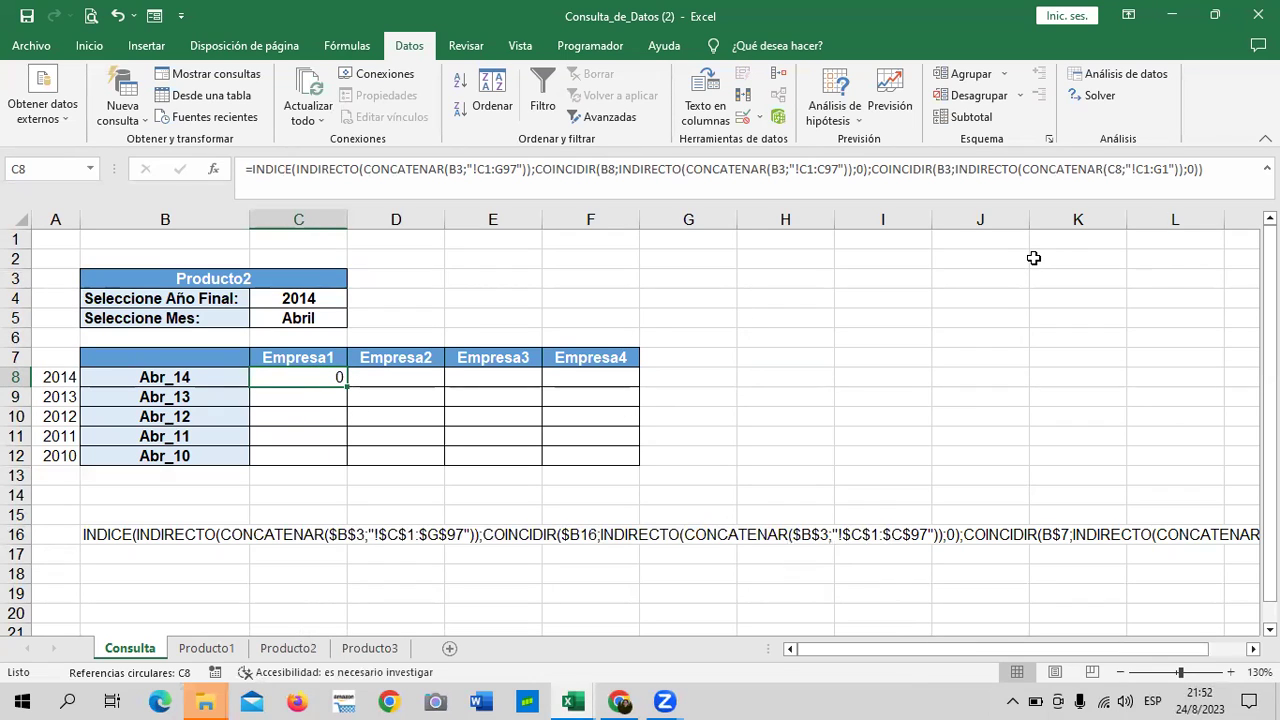
- Put B3 back in the last CONCATENAR, then try C$97, which gives #¡REF!
left_click(1125, 169)
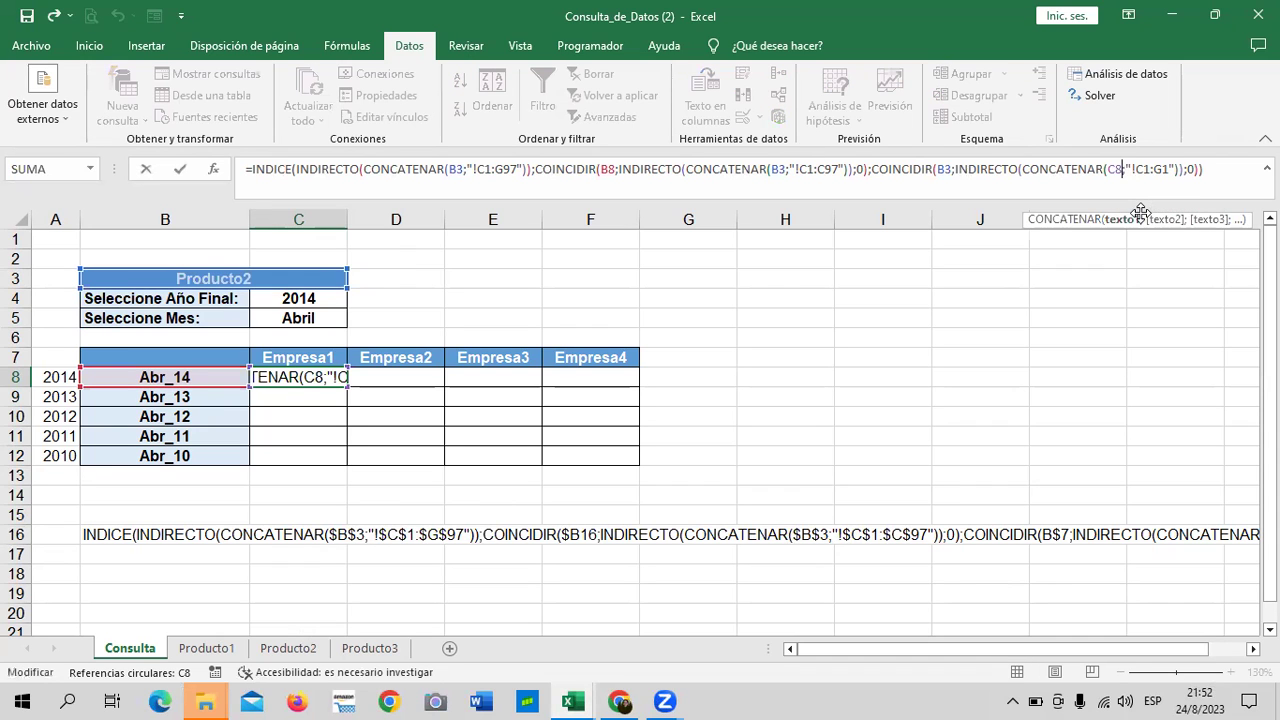
key("BackSpace")
key("BackSpace")
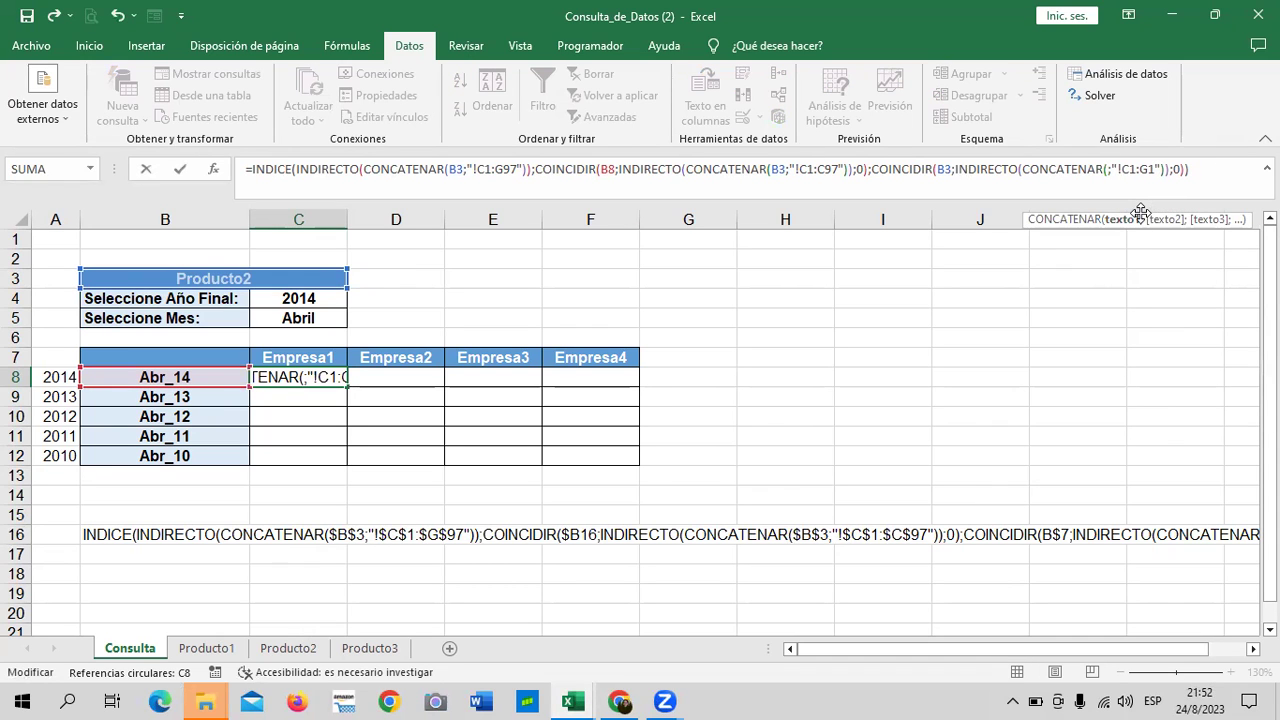
type("B3")
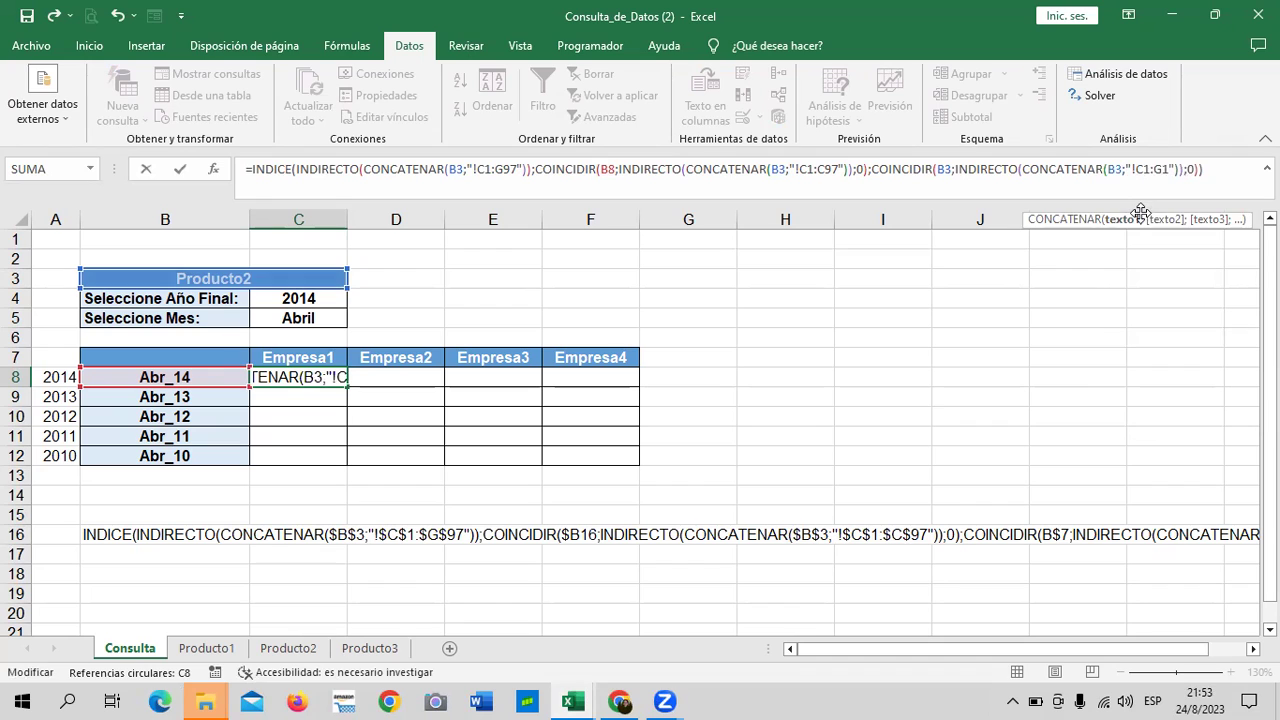
key("ctrl+Return")
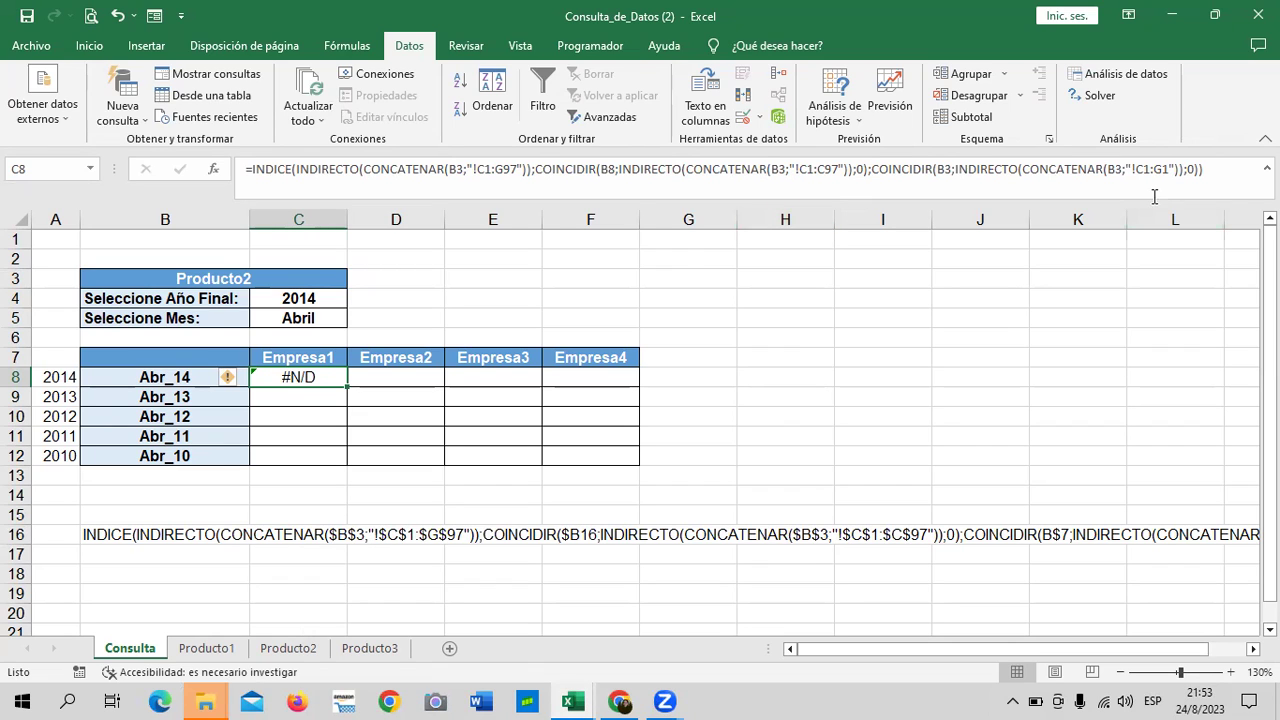
left_click(1125, 168)
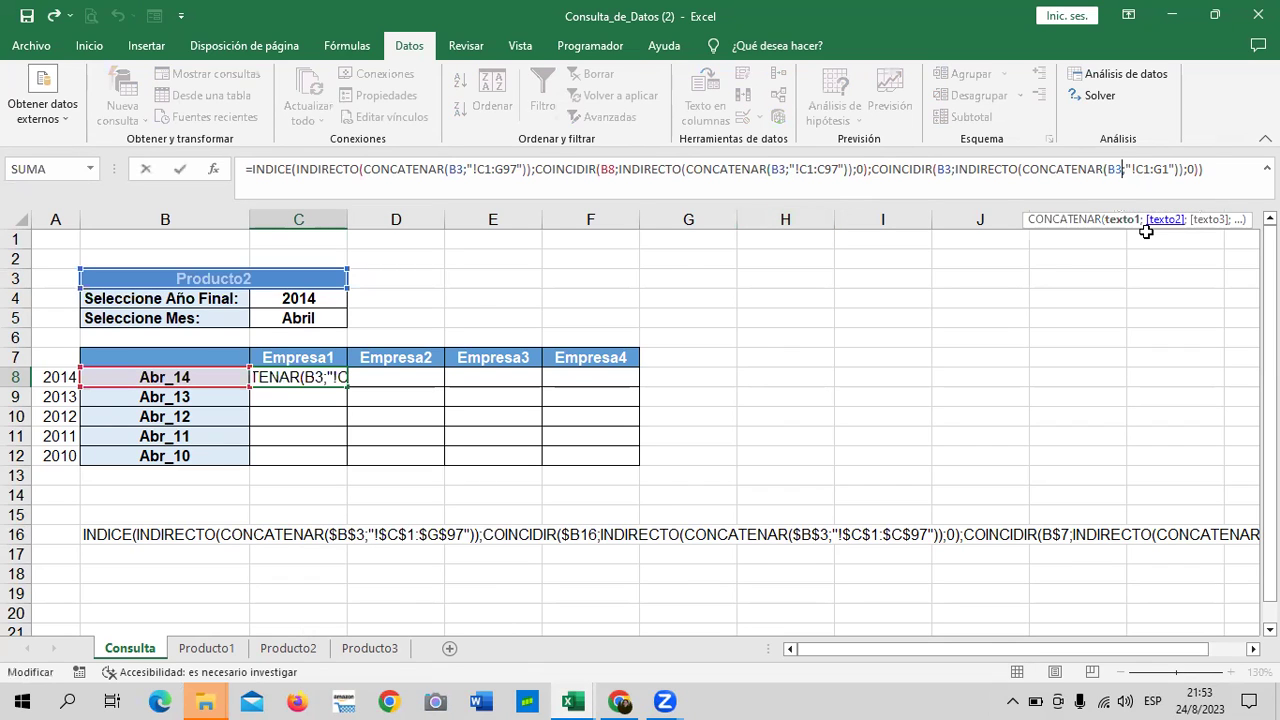
key("BackSpace")
key("BackSpace")
type("C$97")
key("Return")
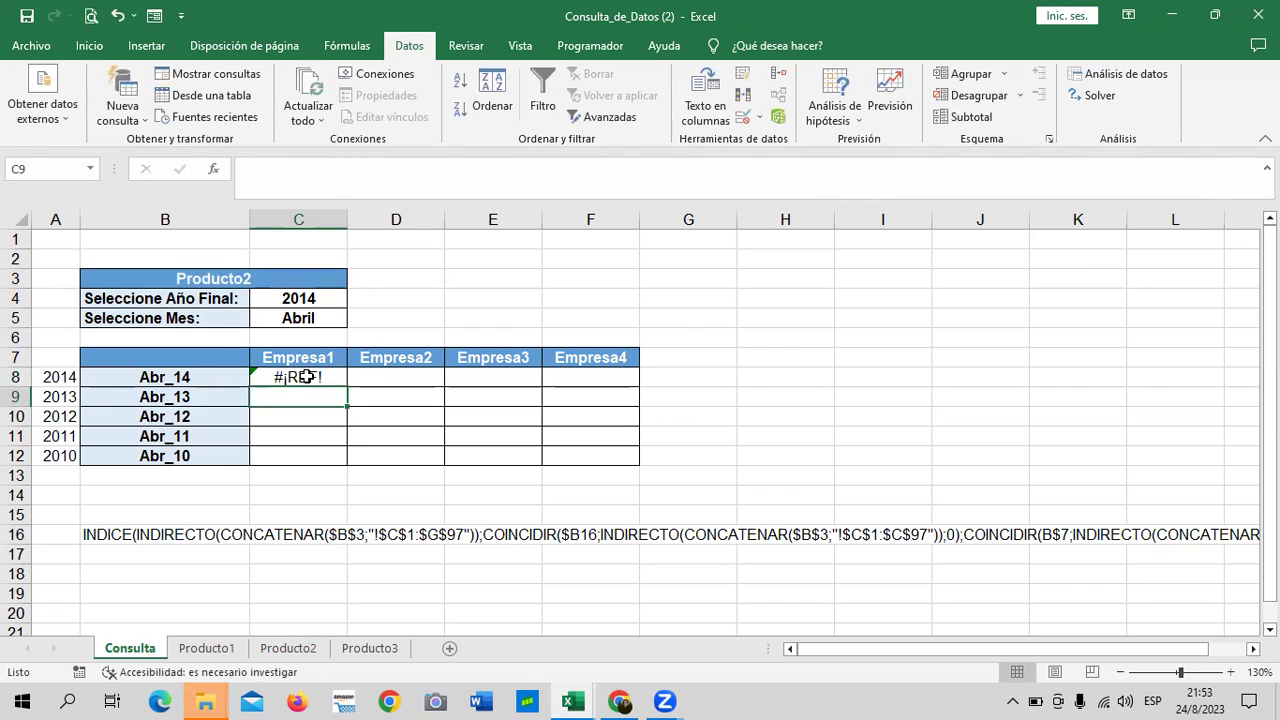
left_click(305, 376)
- Set the last CONCATENAR to B3 and the last COINCIDIR to C7, giving 1,030
left_click(1120, 176)
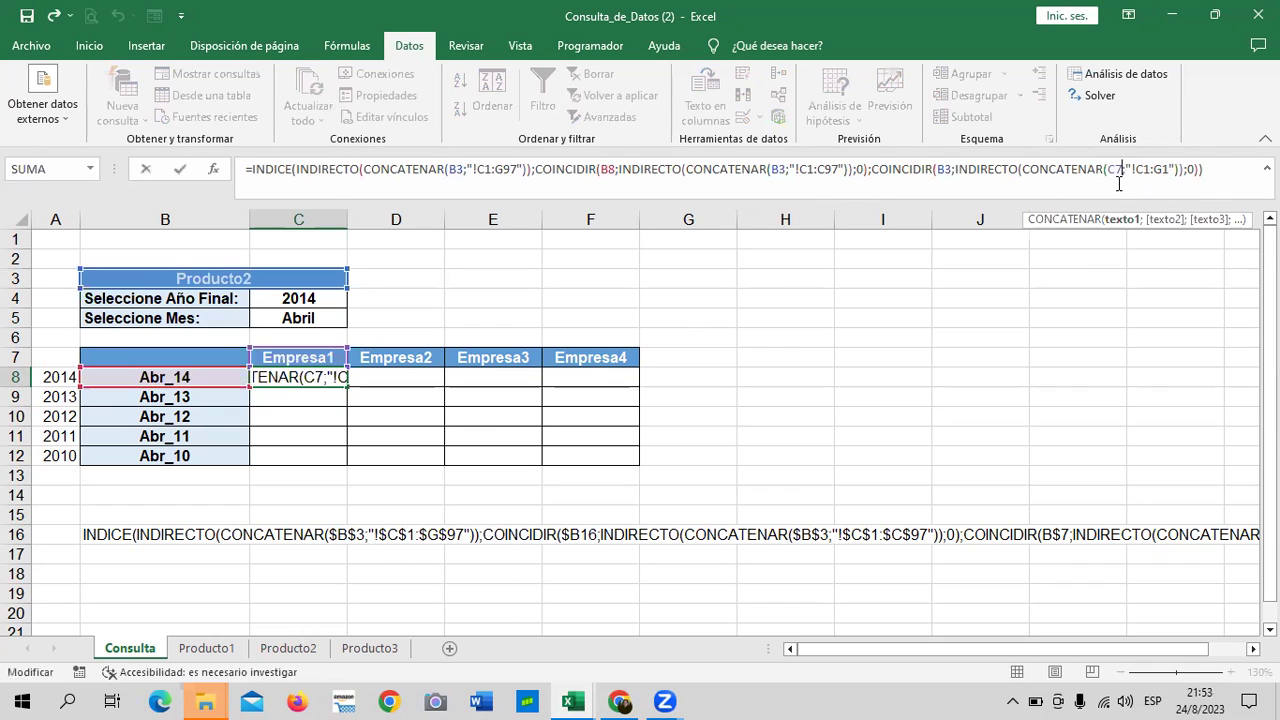
key("BackSpace")
key("BackSpace")
type("B3")
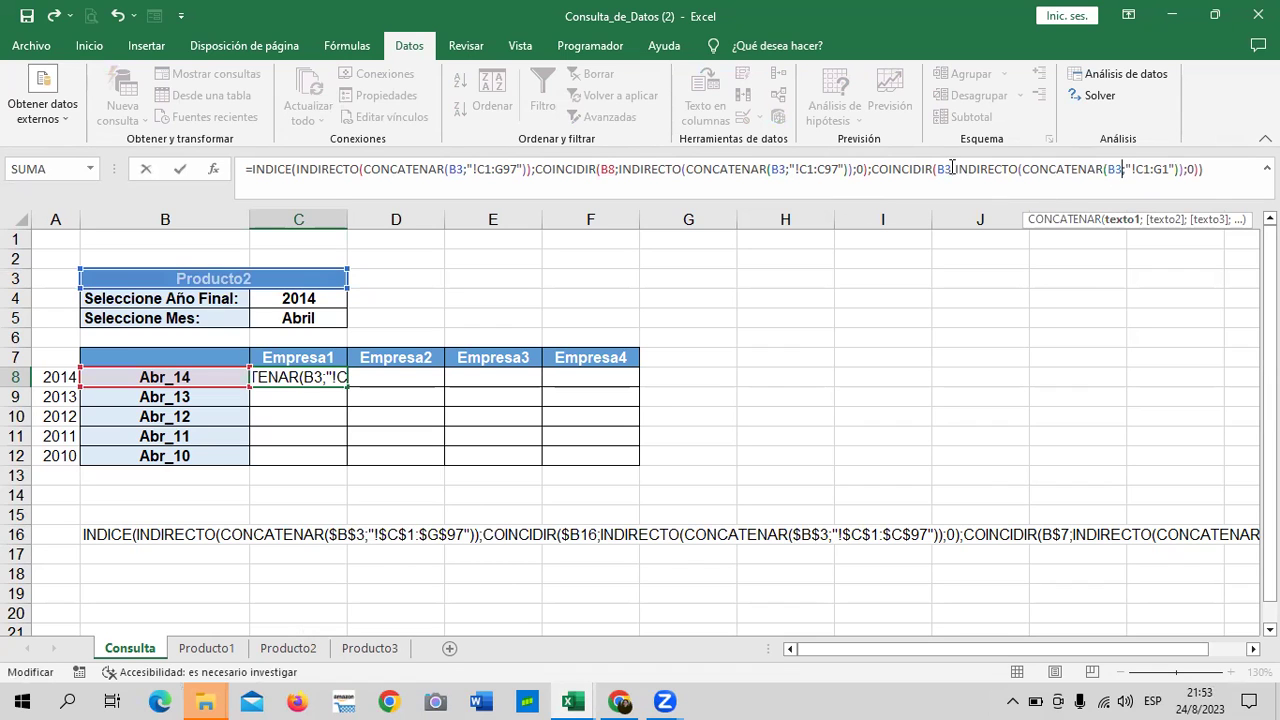
left_click(952, 168)
key("BackSpace")
key("BackSpace")
type("C7")
key("Return")
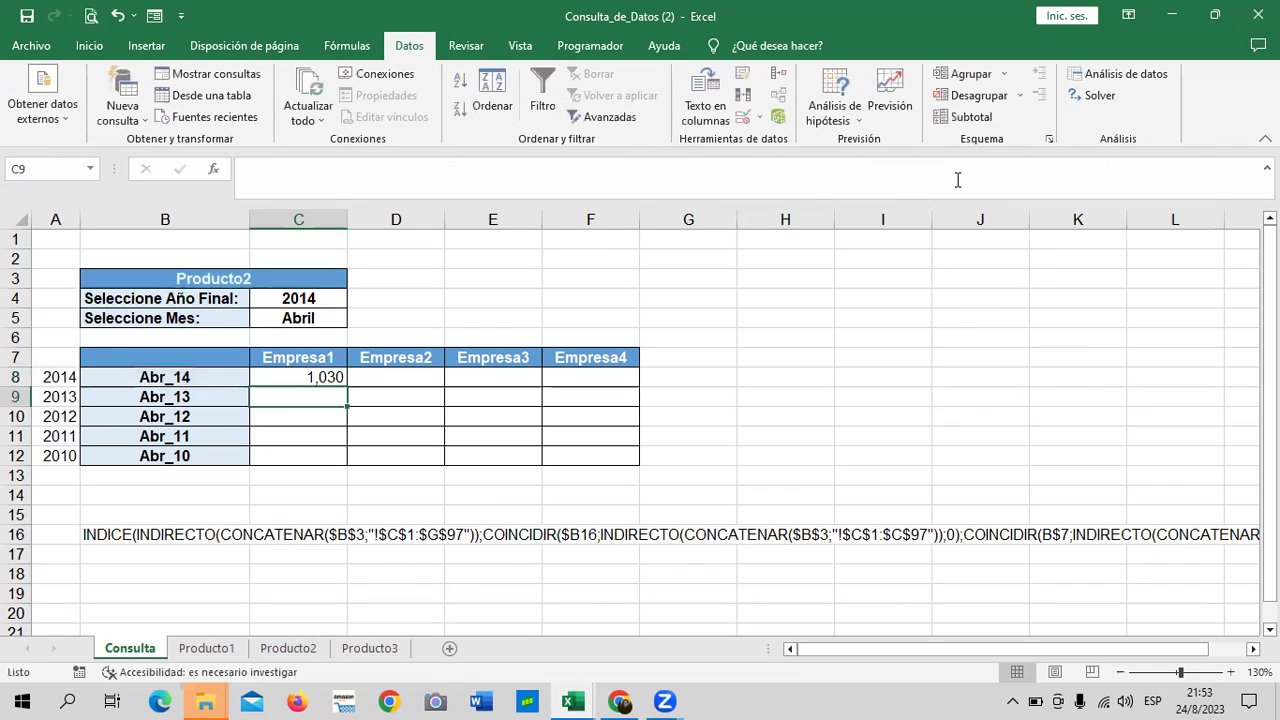
left_click(322, 376)
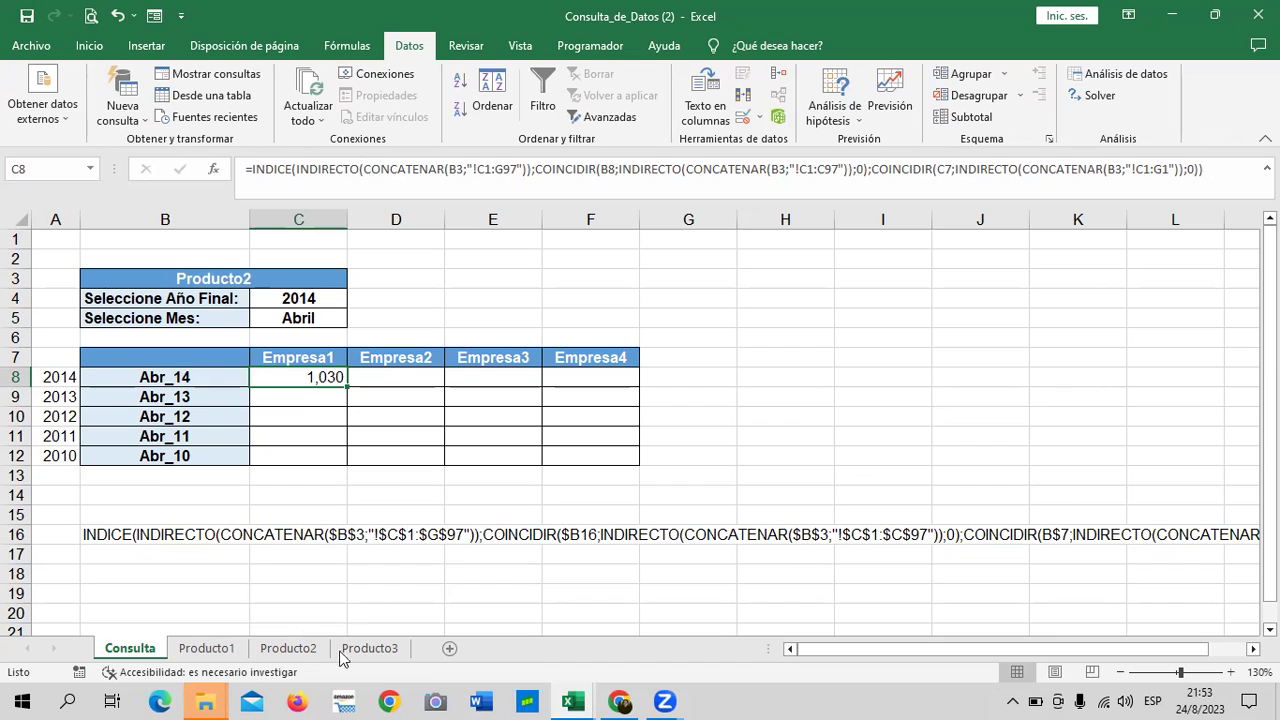
left_click(588, 536)
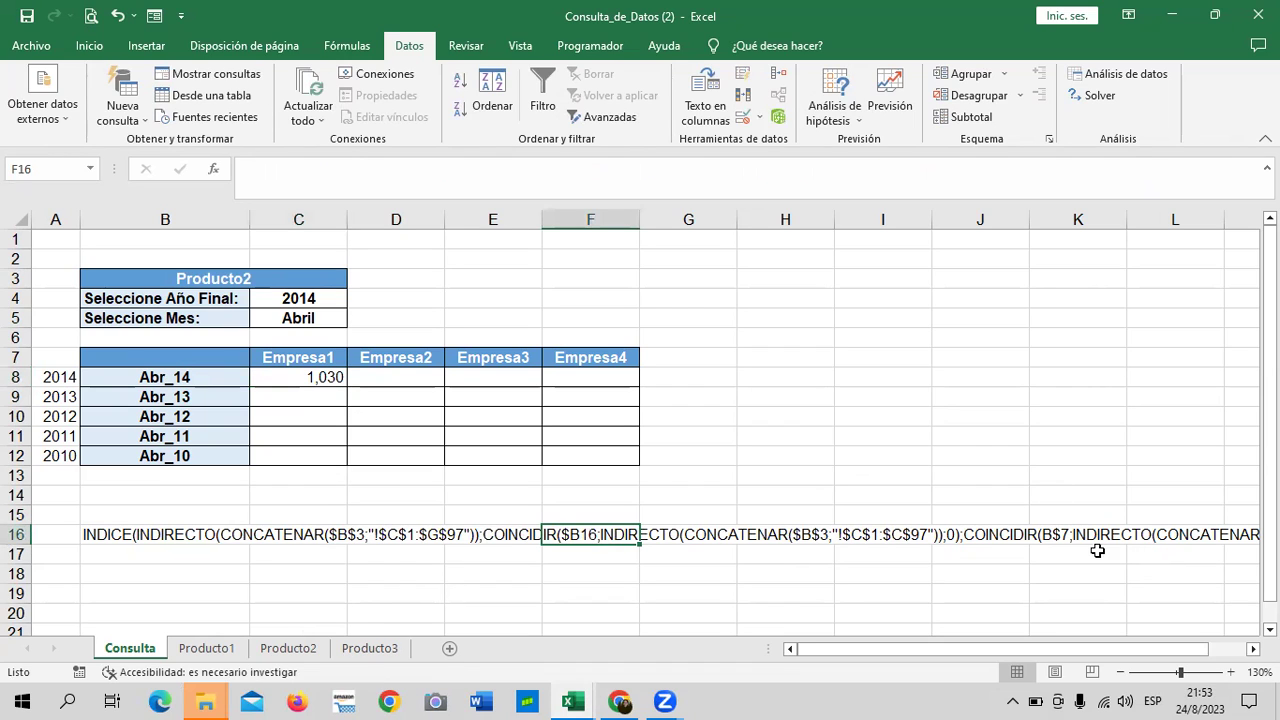
left_click(1057, 535)
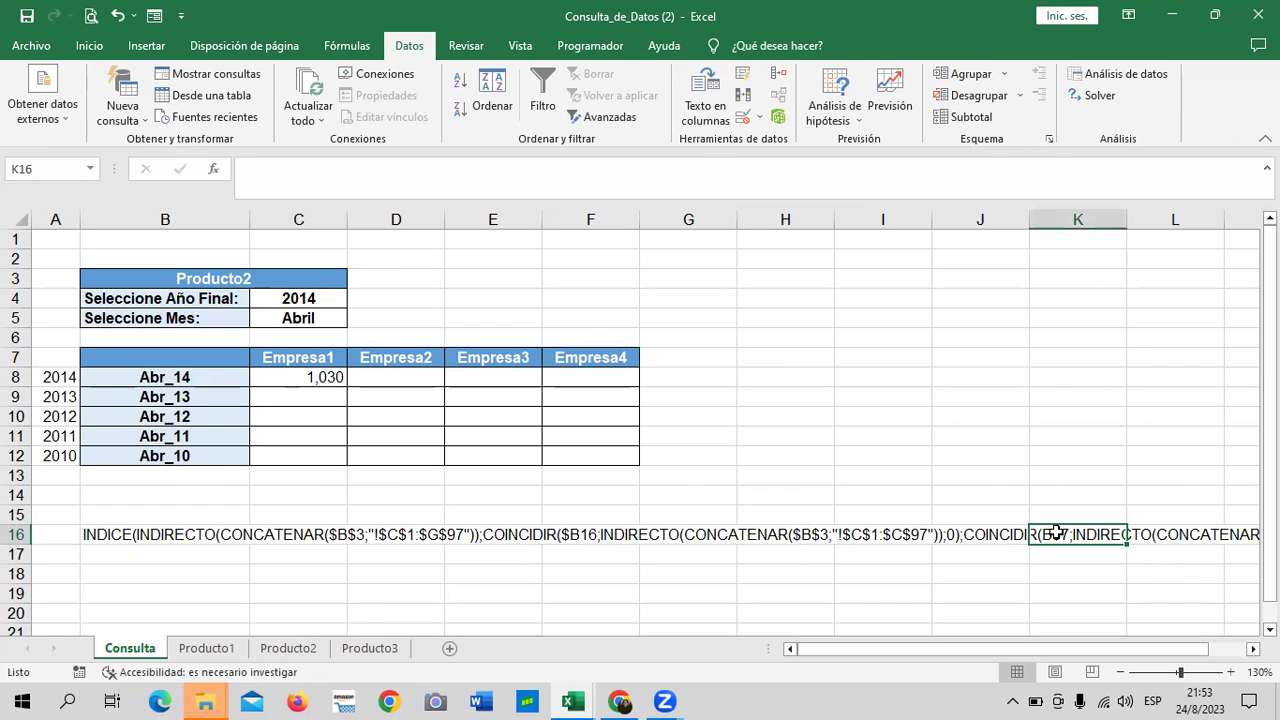
left_click_drag(1074, 651, 1141, 650)
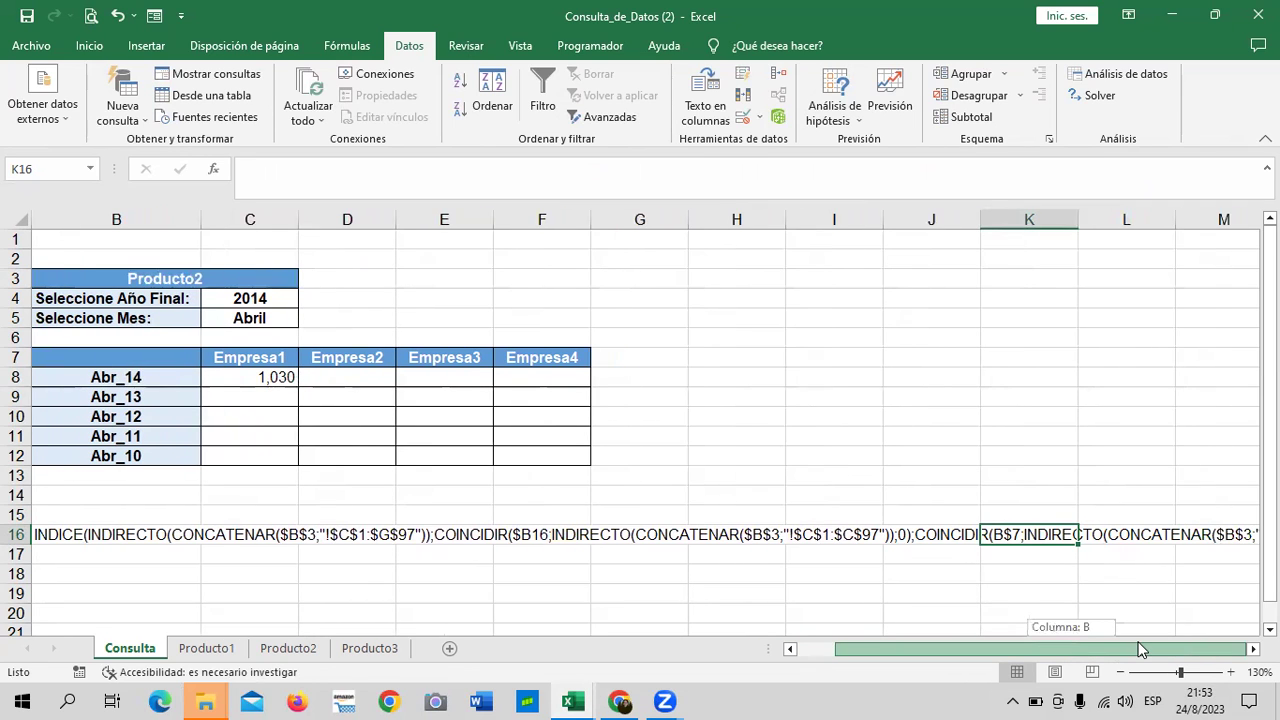
left_click_drag(1141, 650, 1141, 650)
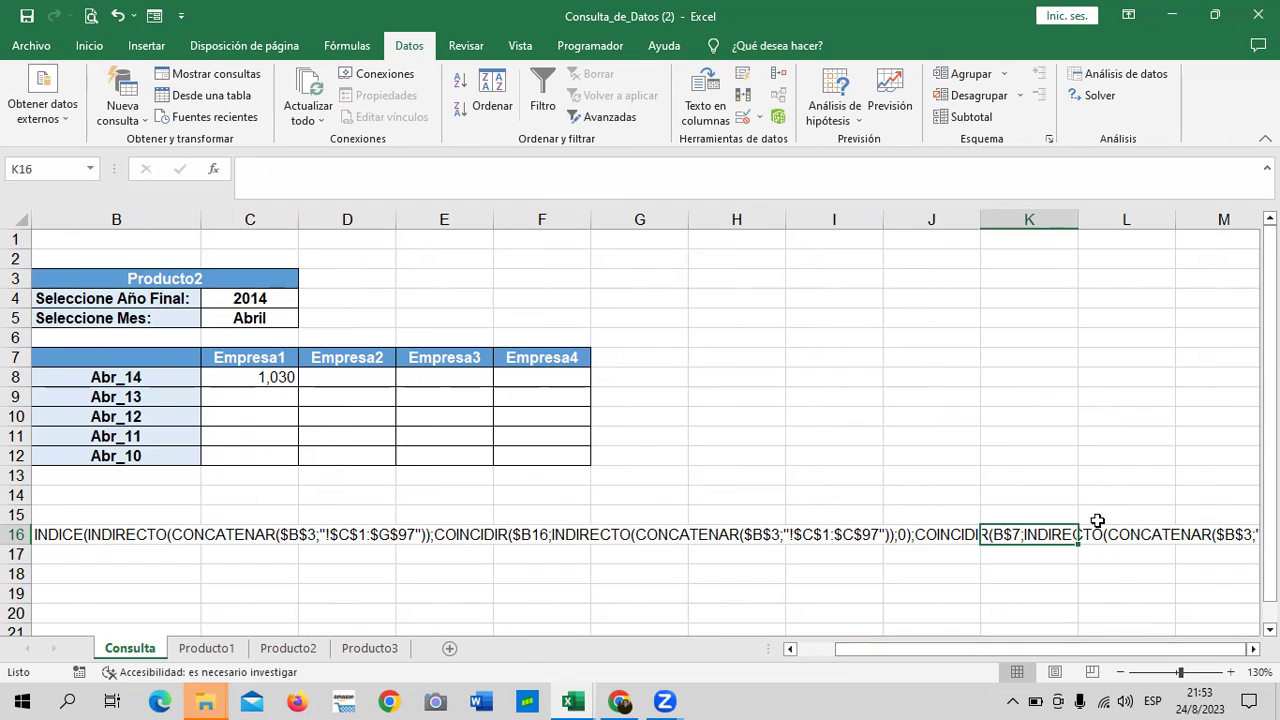
left_click_drag(997, 648, 937, 649)
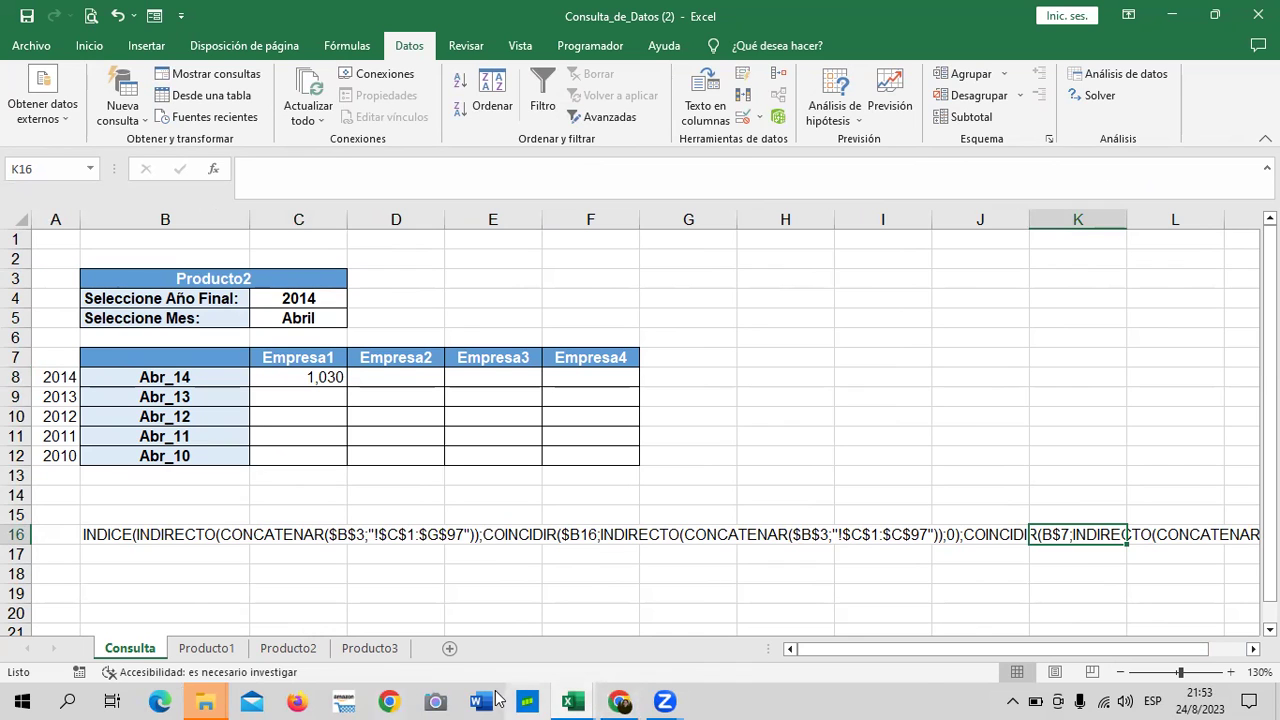
mouse_move(571, 700)
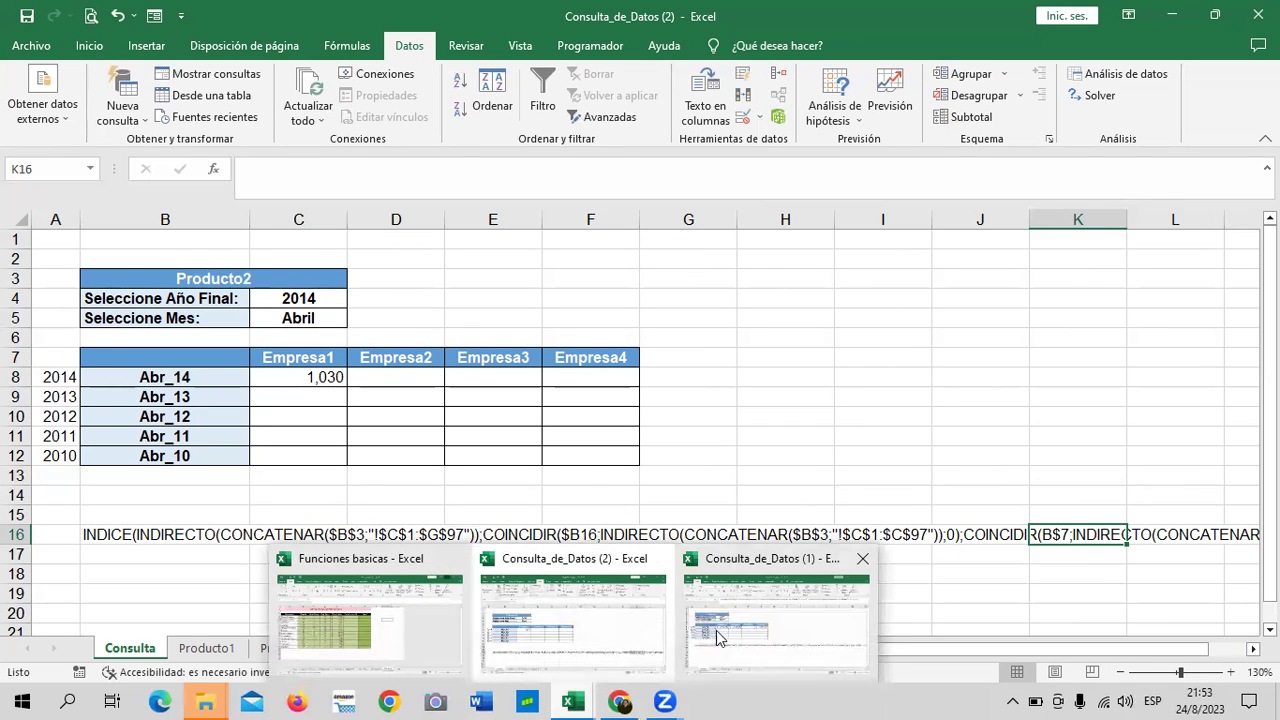
left_click(757, 628)
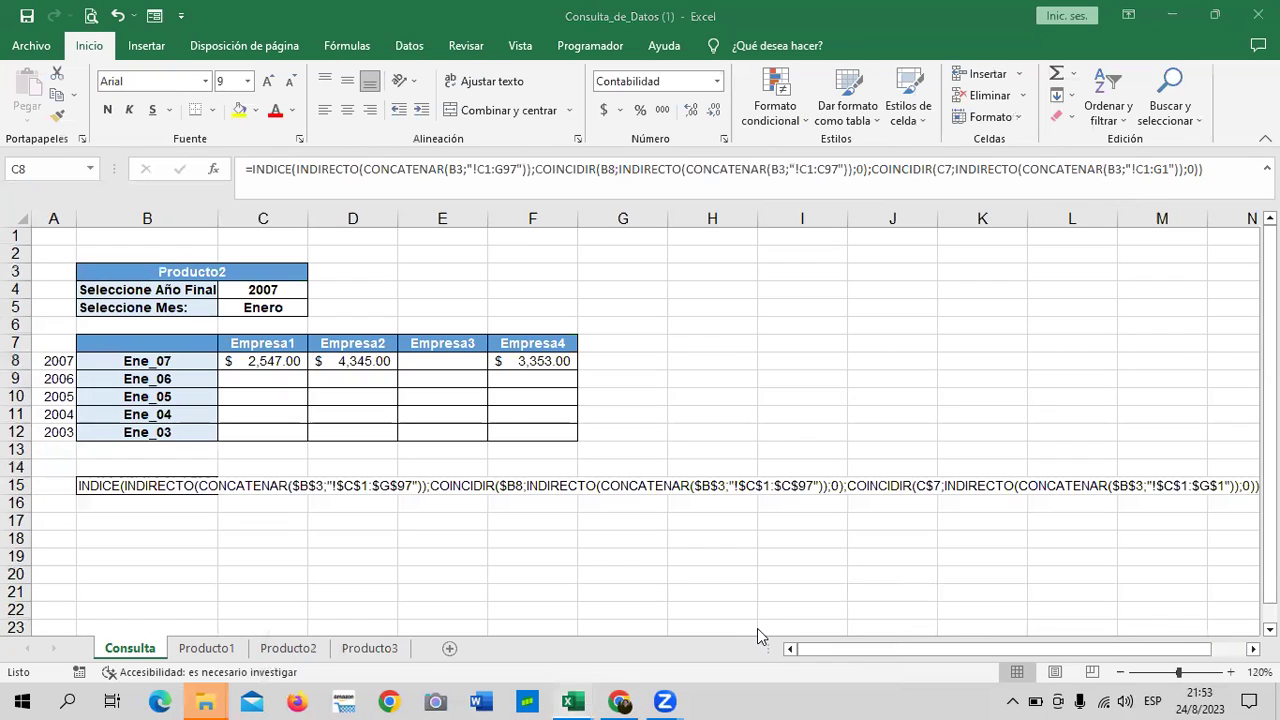
left_click(338, 361)
left_click(501, 361)
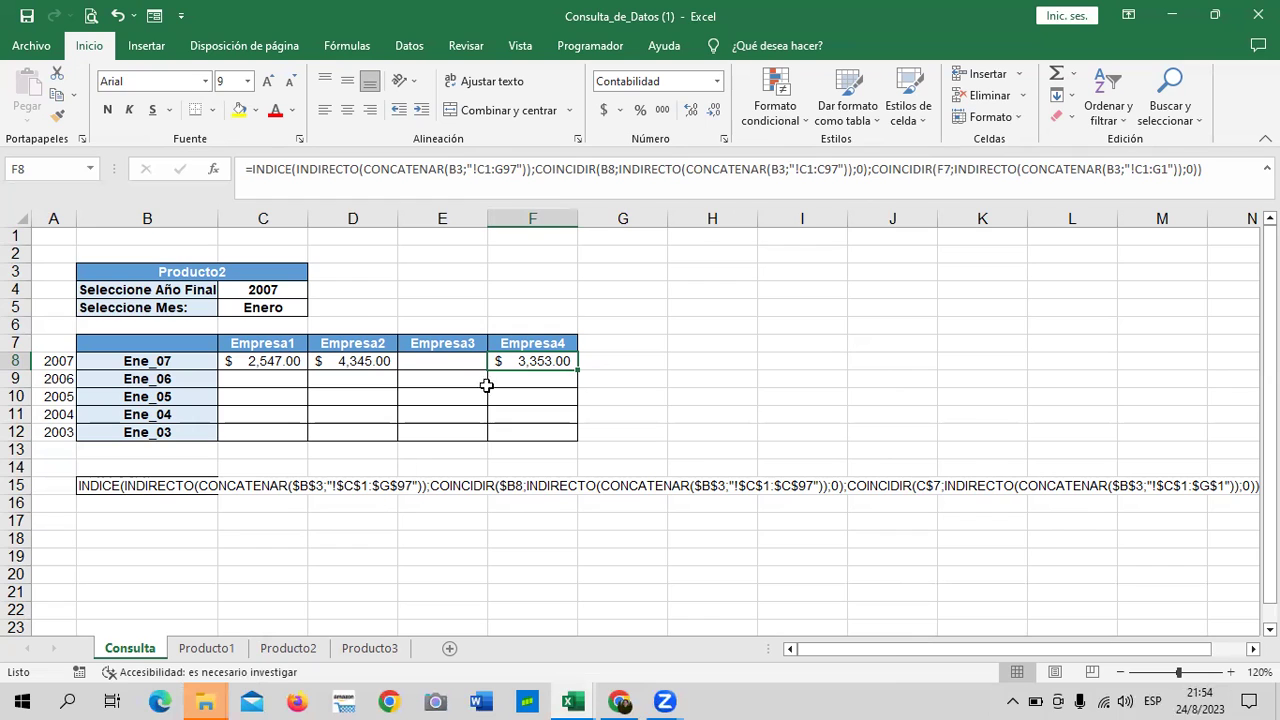
left_click(450, 365)
left_click(257, 361)
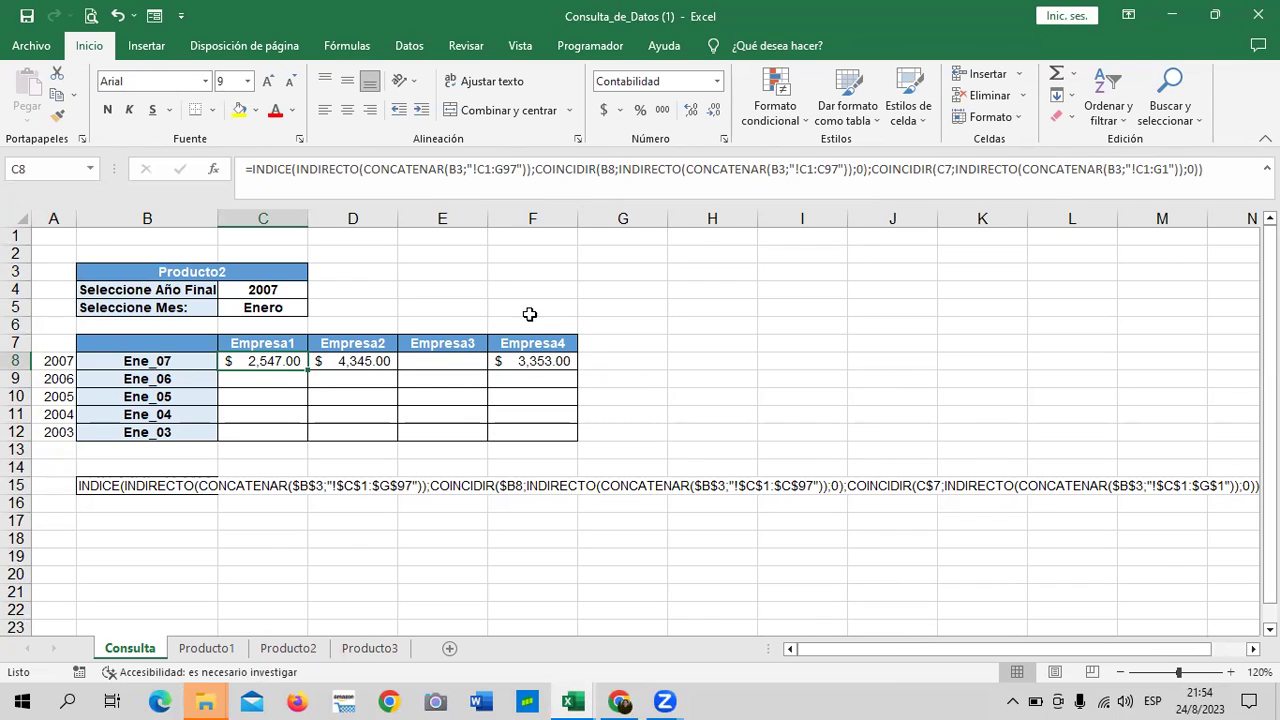
left_click(521, 360)
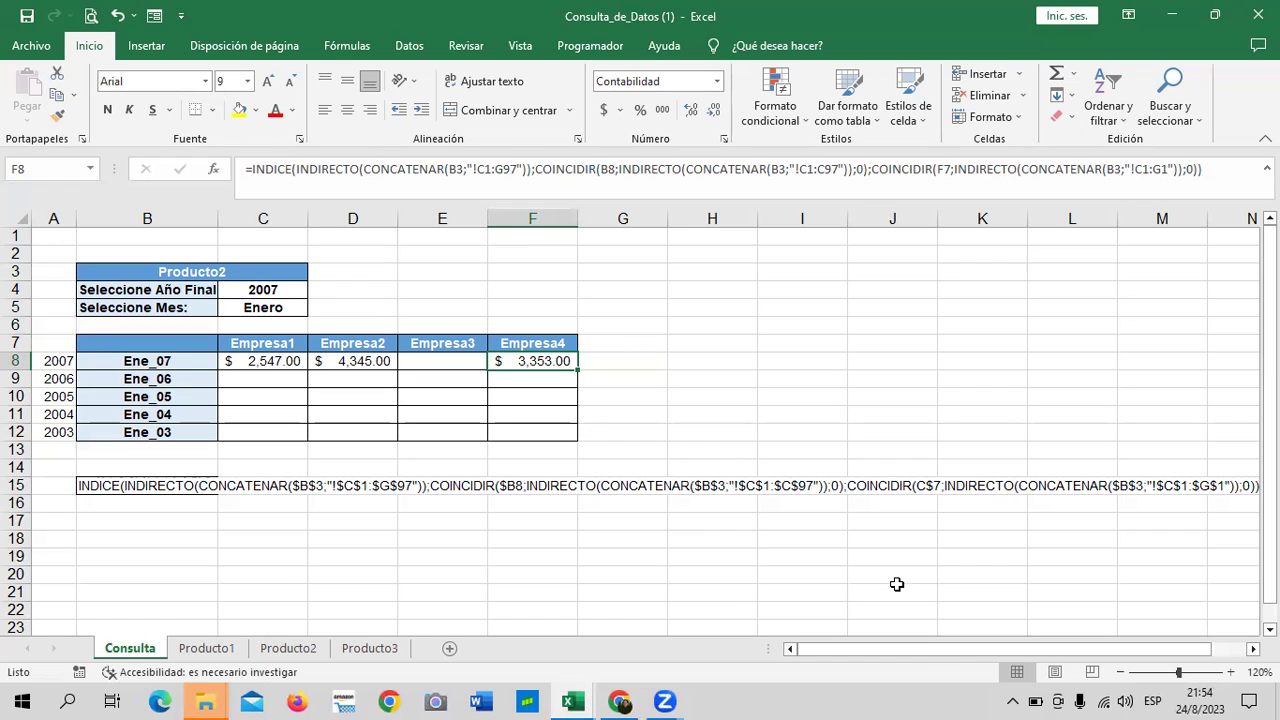
mouse_move(883, 649)
left_mouse_down()
mouse_move(949, 655)
mouse_move(853, 645)
left_mouse_up()
mouse_move(572, 701)
left_click(545, 601)
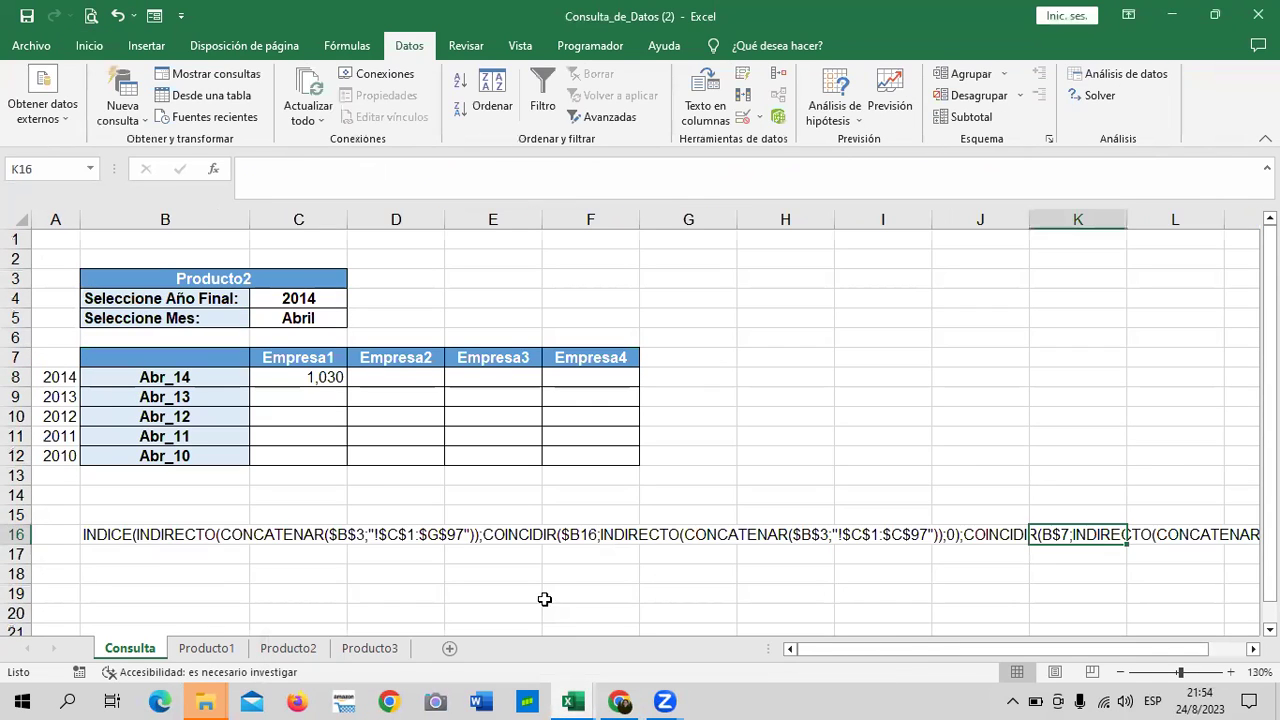
left_click(298, 377)
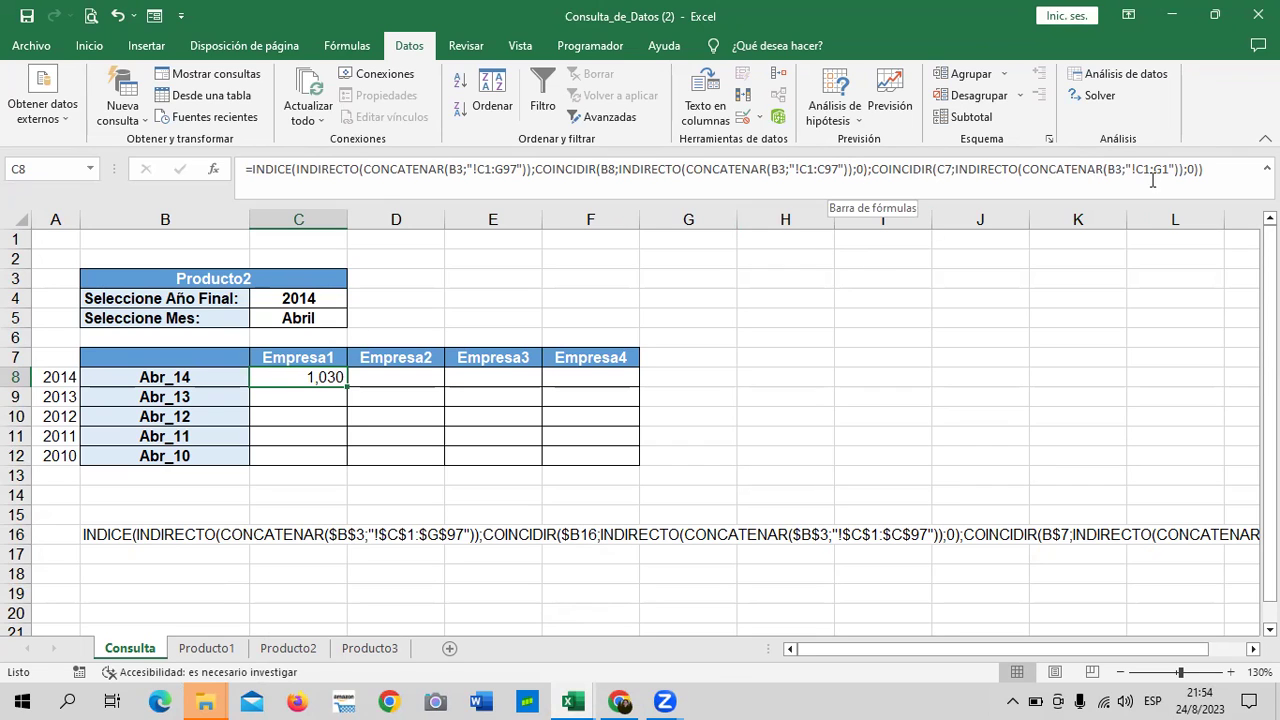
left_click(1214, 170)
- Recheck C8's Empresa1 formula and clear the old formula text from B16
key("Return")
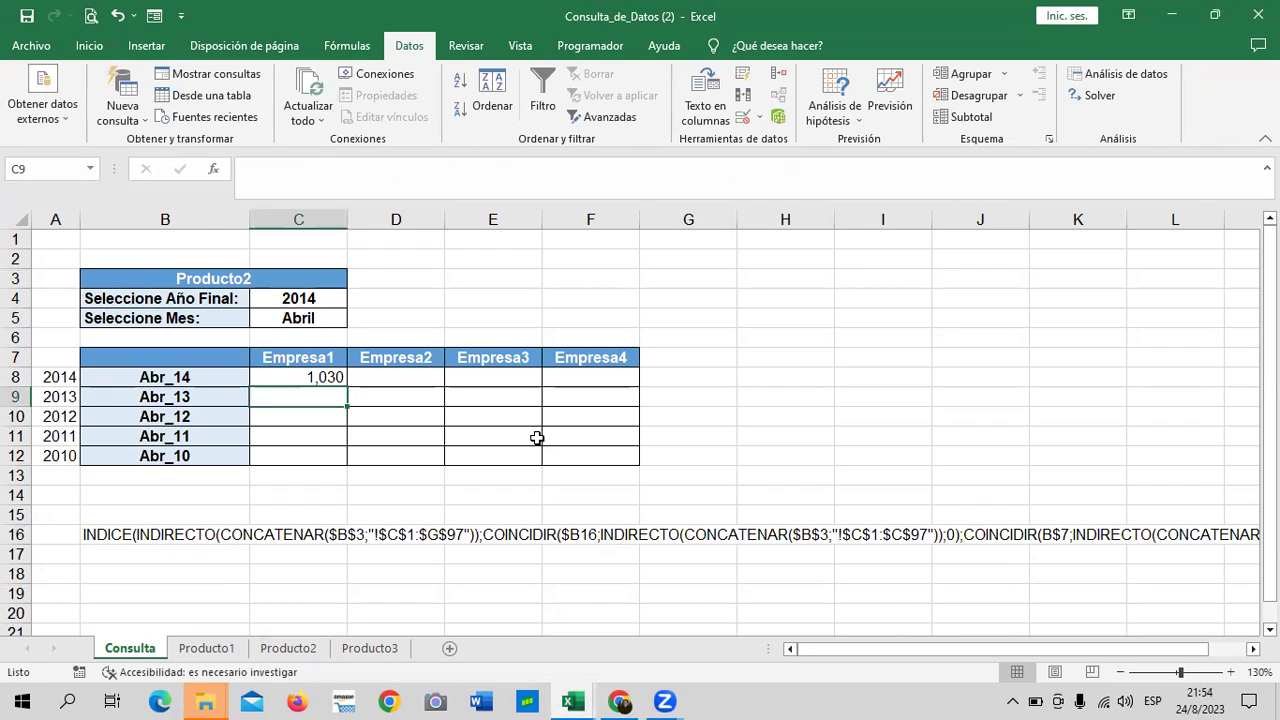
left_click(286, 384)
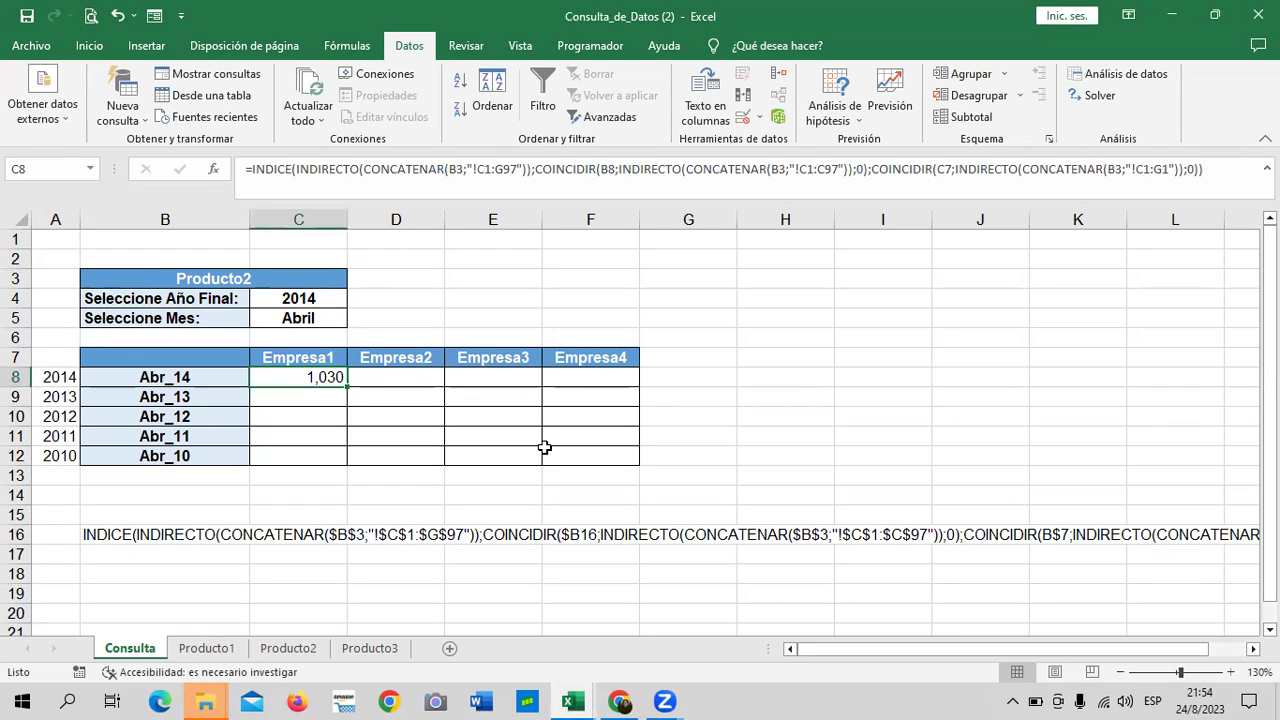
left_click(97, 535)
left_click_drag(350, 190, 231, 172)
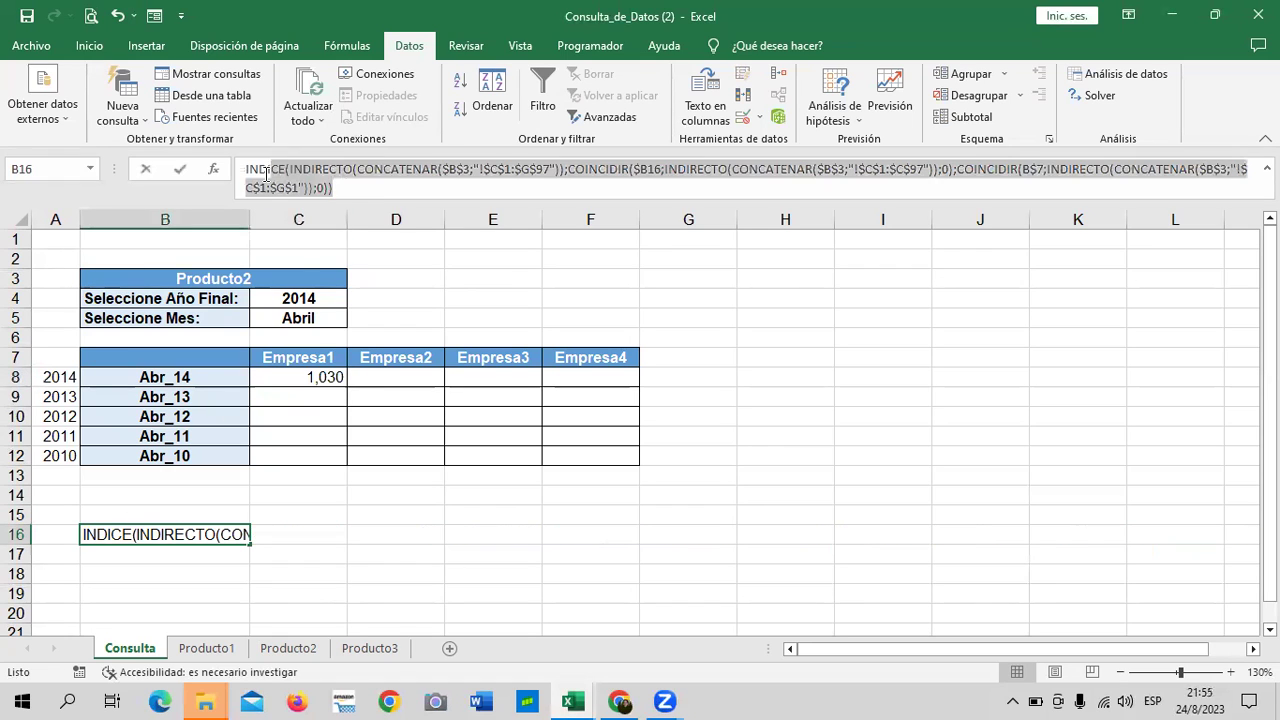
key("BackSpace")
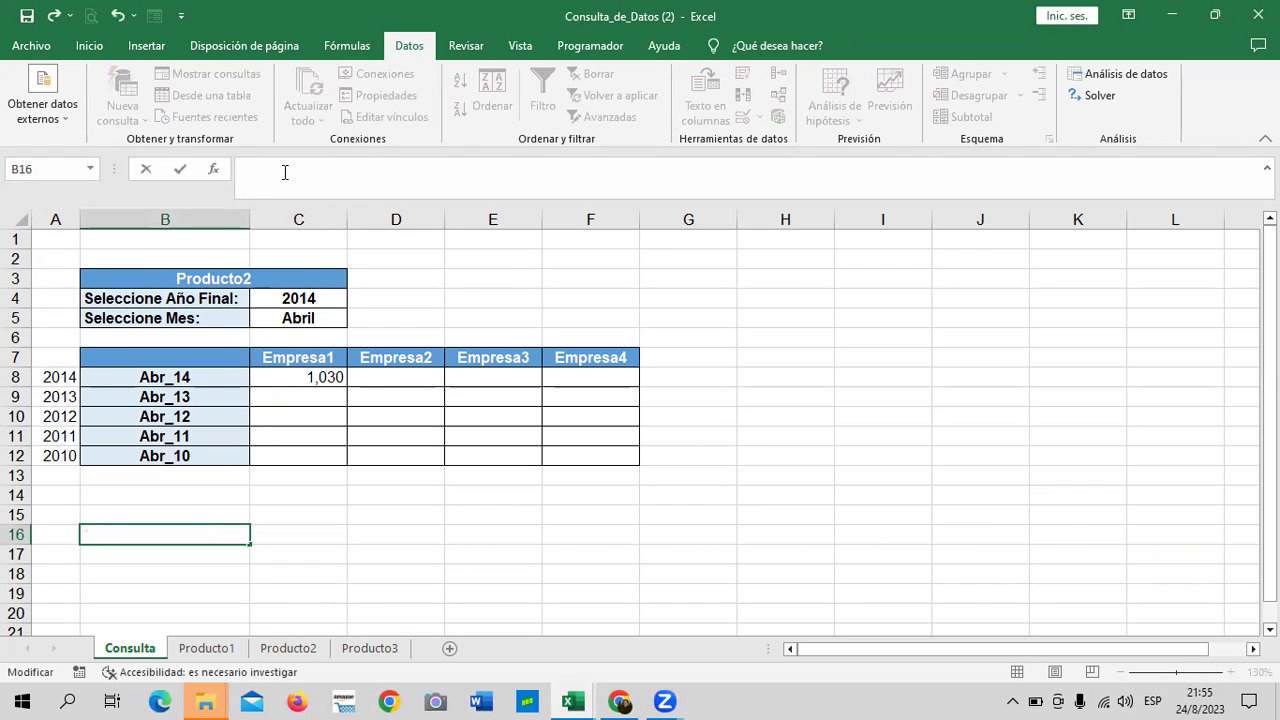
left_click(314, 516)
- Copy C8's formula into B15 and strip its leading equals sign to keep it as text
left_click(311, 377)
right_click(311, 377)
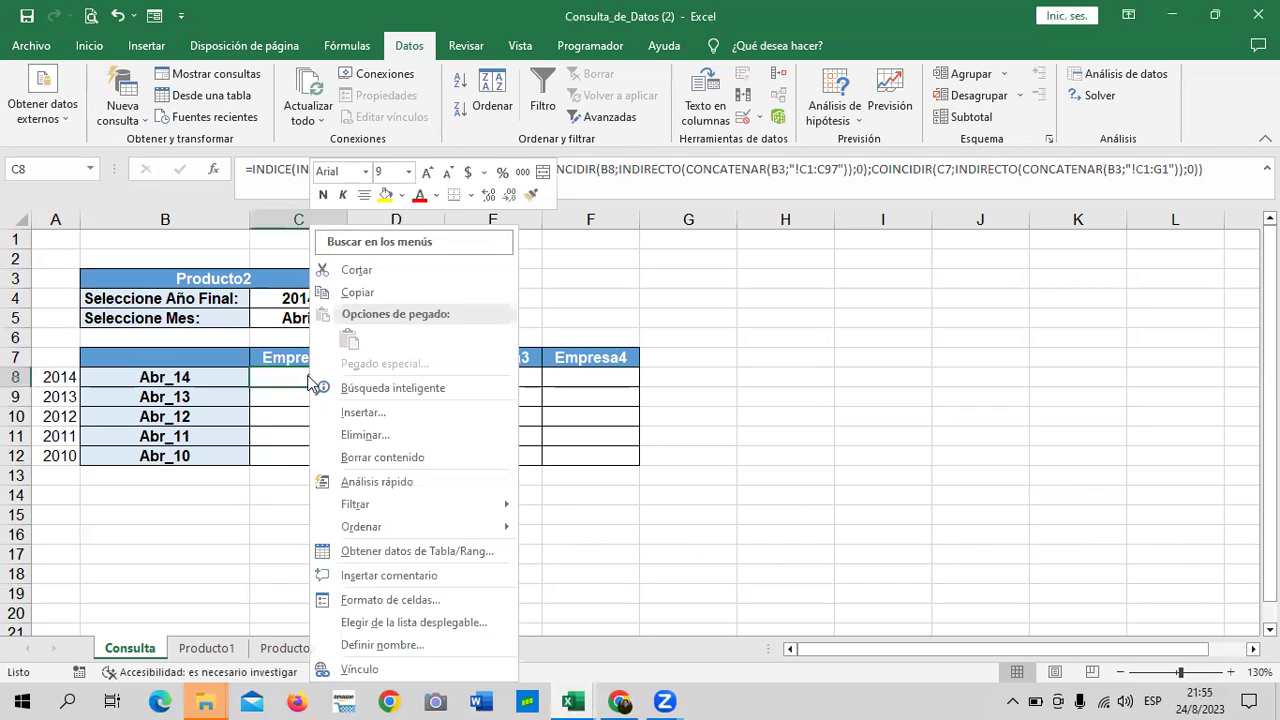
left_click(388, 289)
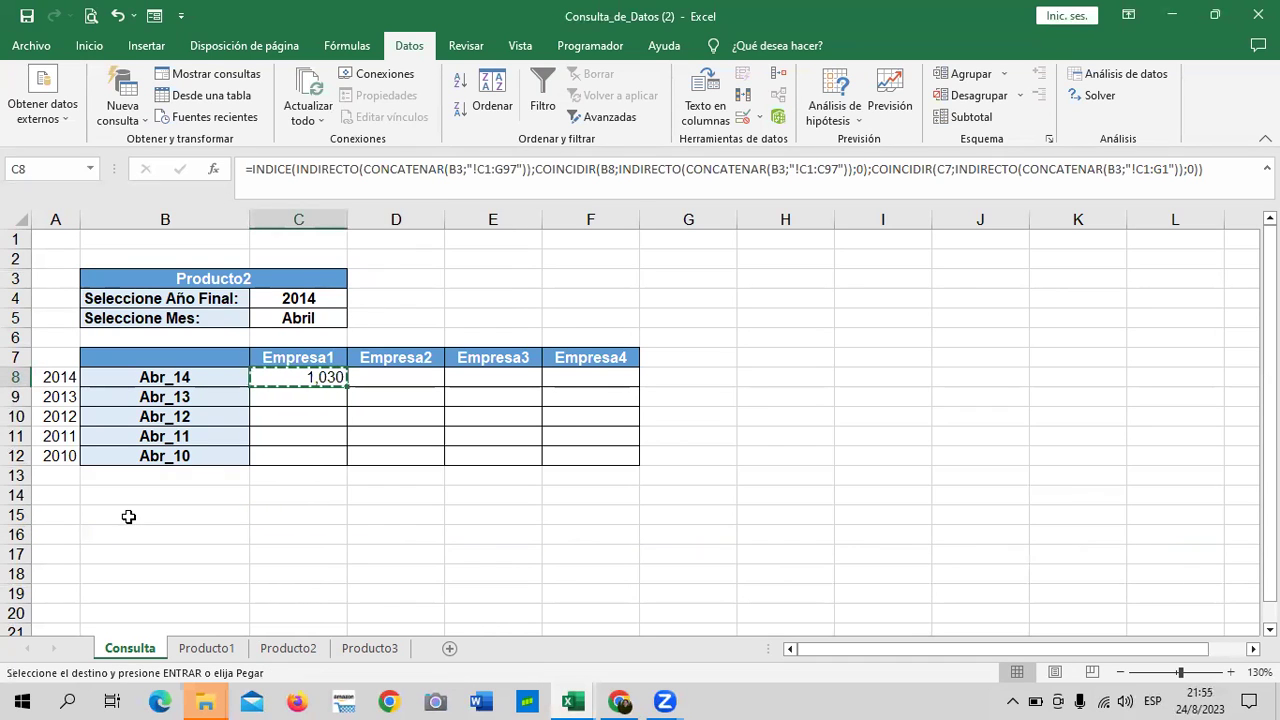
left_click(127, 516)
right_click(127, 516)
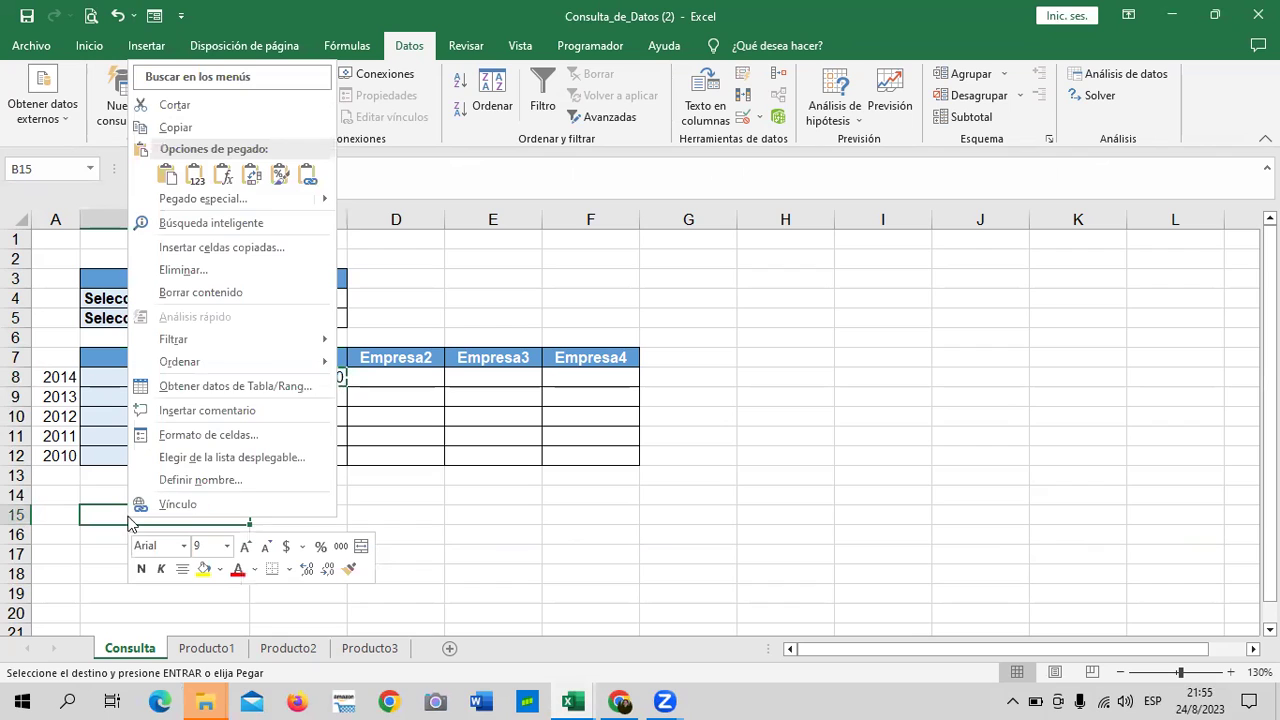
left_click(166, 175)
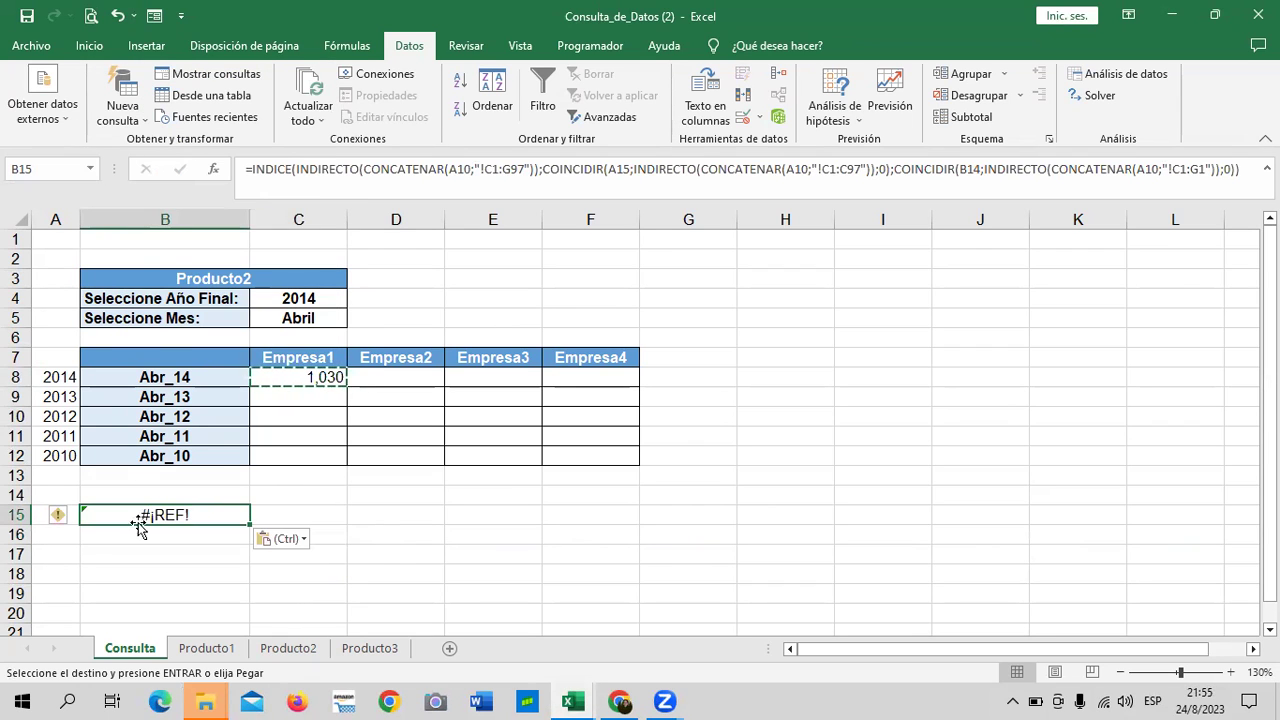
left_click(254, 170)
key("BackSpace")
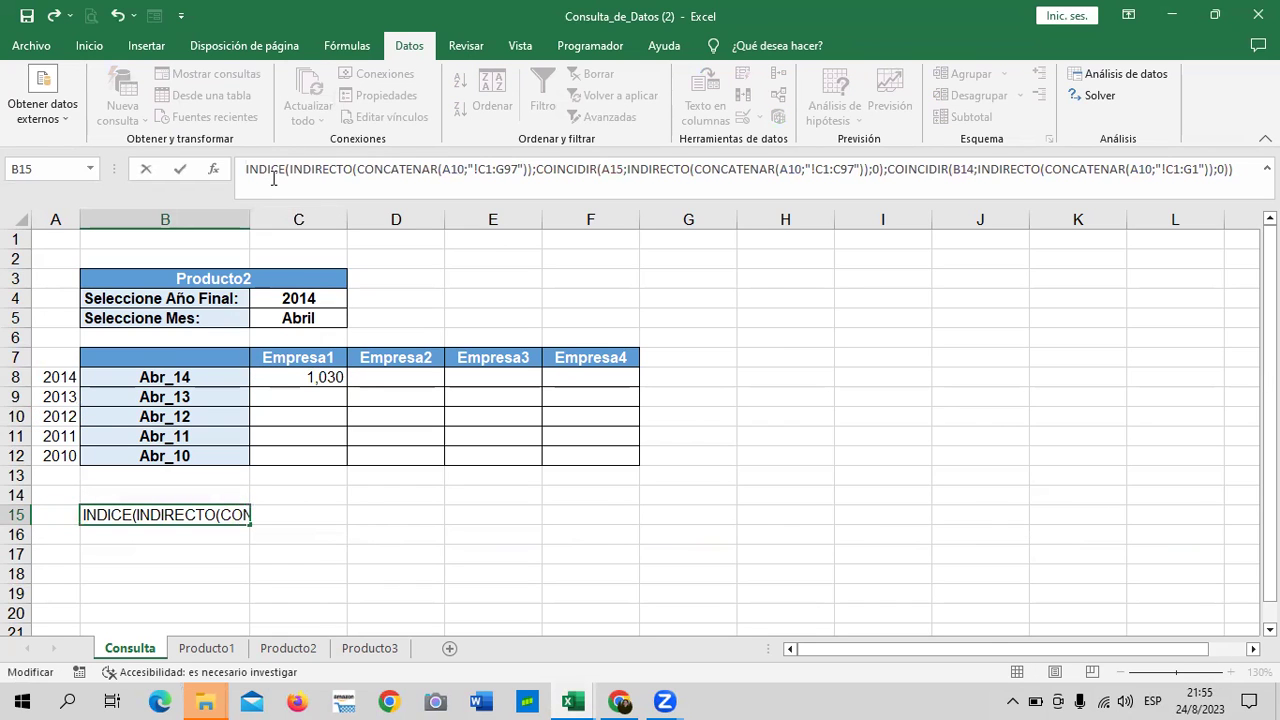
key("Return")
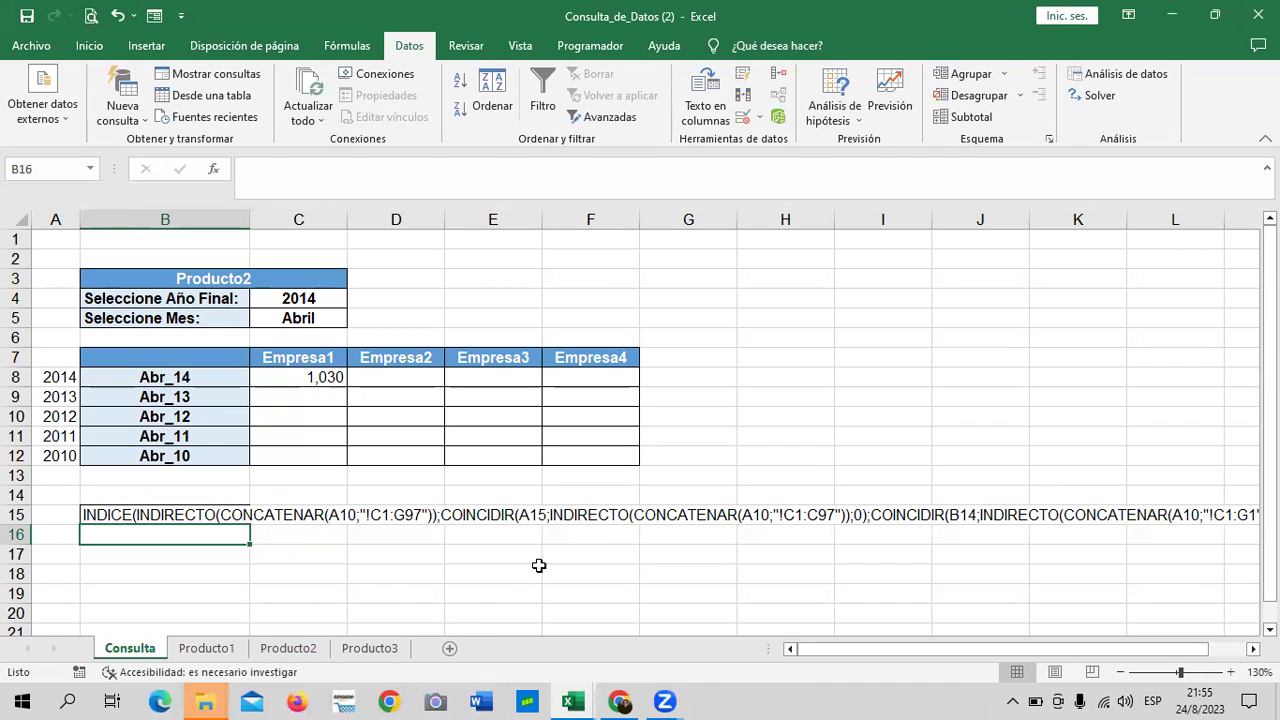
- Undo the last B15 change and delete its broken #¡REF! formula
left_click(160, 516)
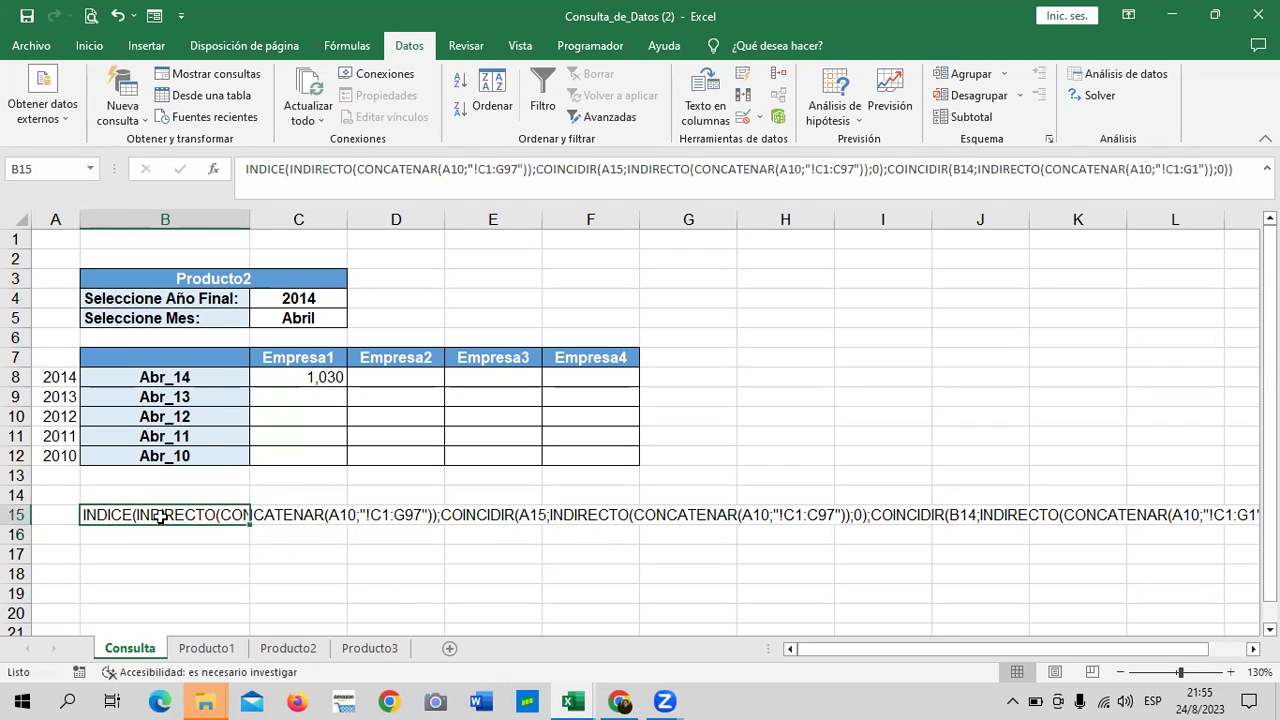
left_click(332, 516)
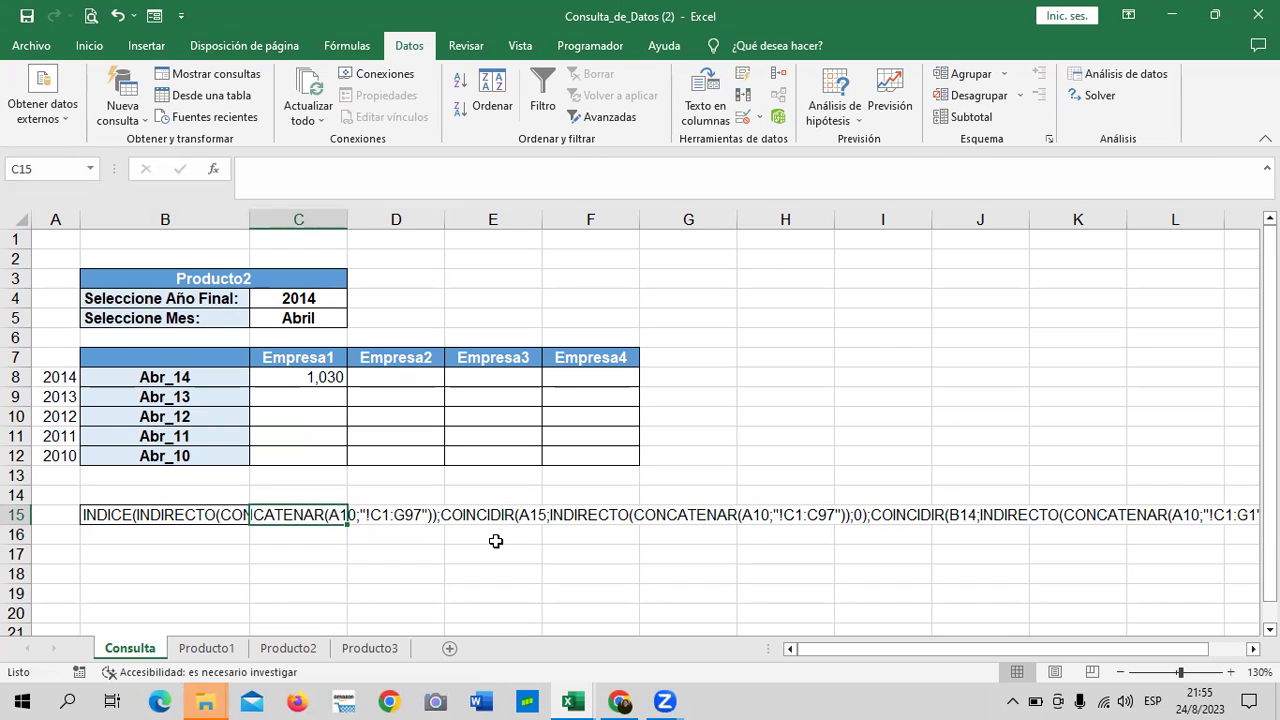
left_click(116, 18)
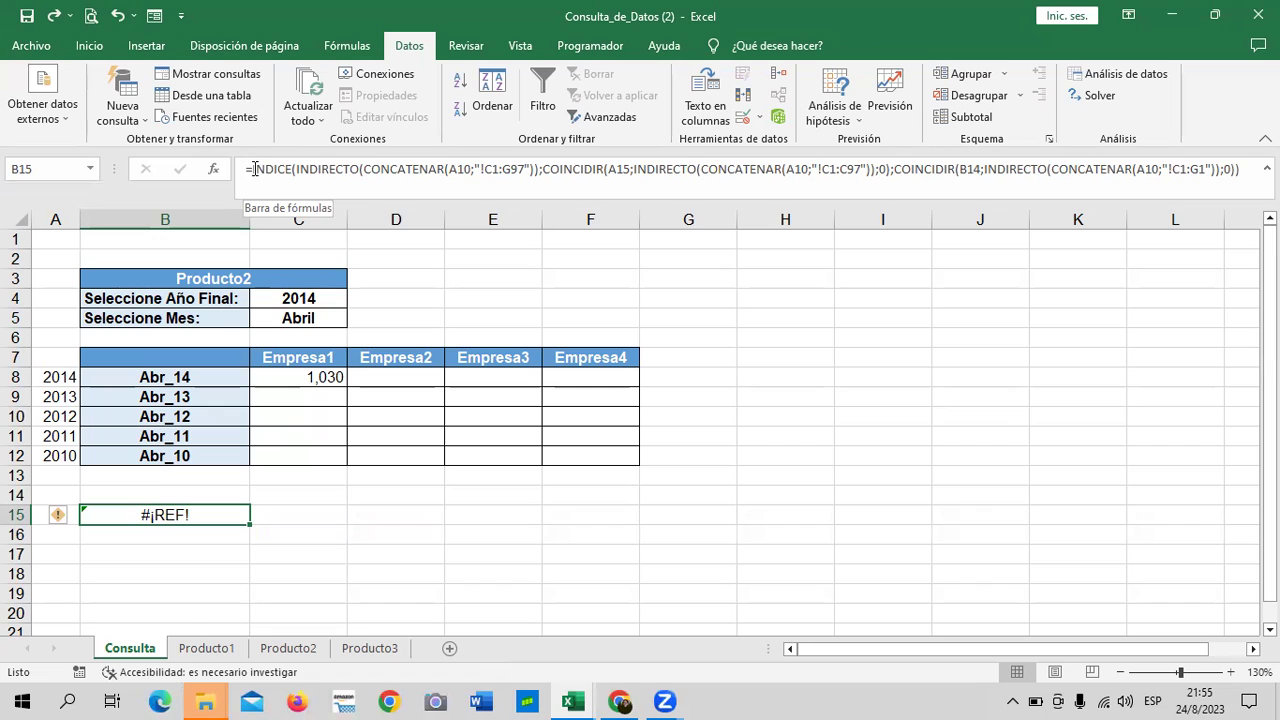
key("Delete")
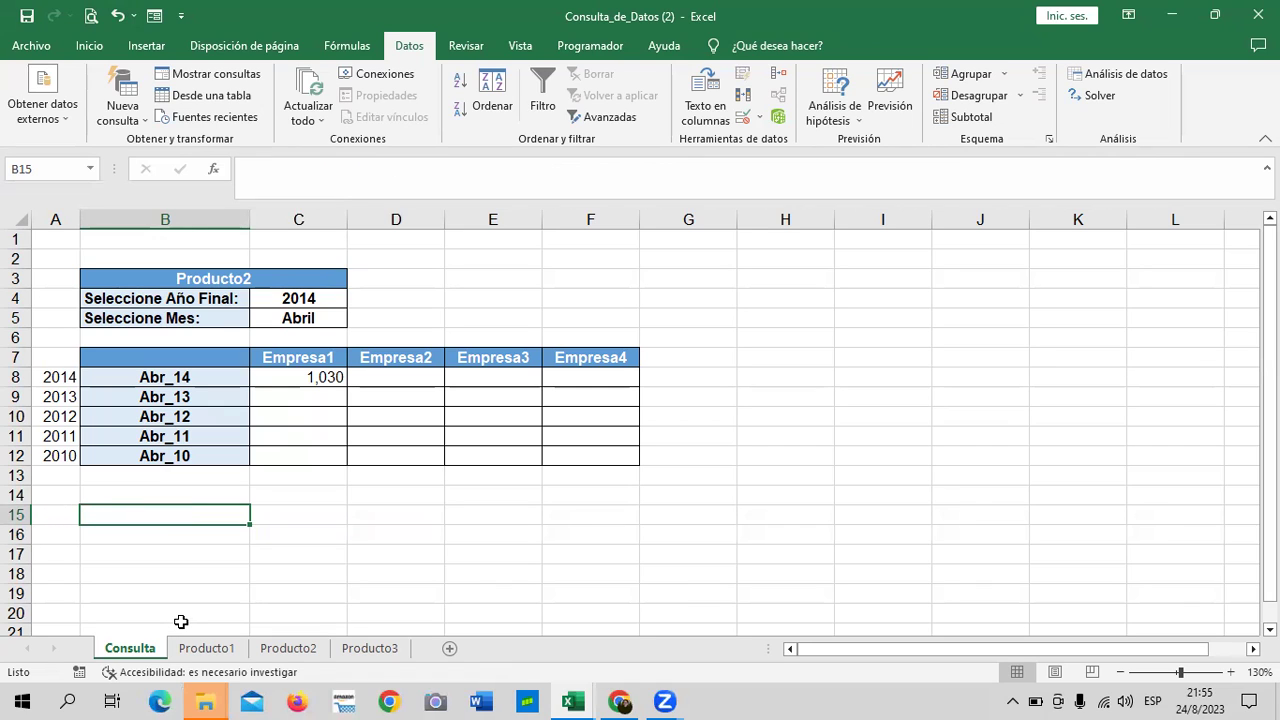
- Select C8's formula text, cancelling an accidental =C15 edit
left_click(331, 382)
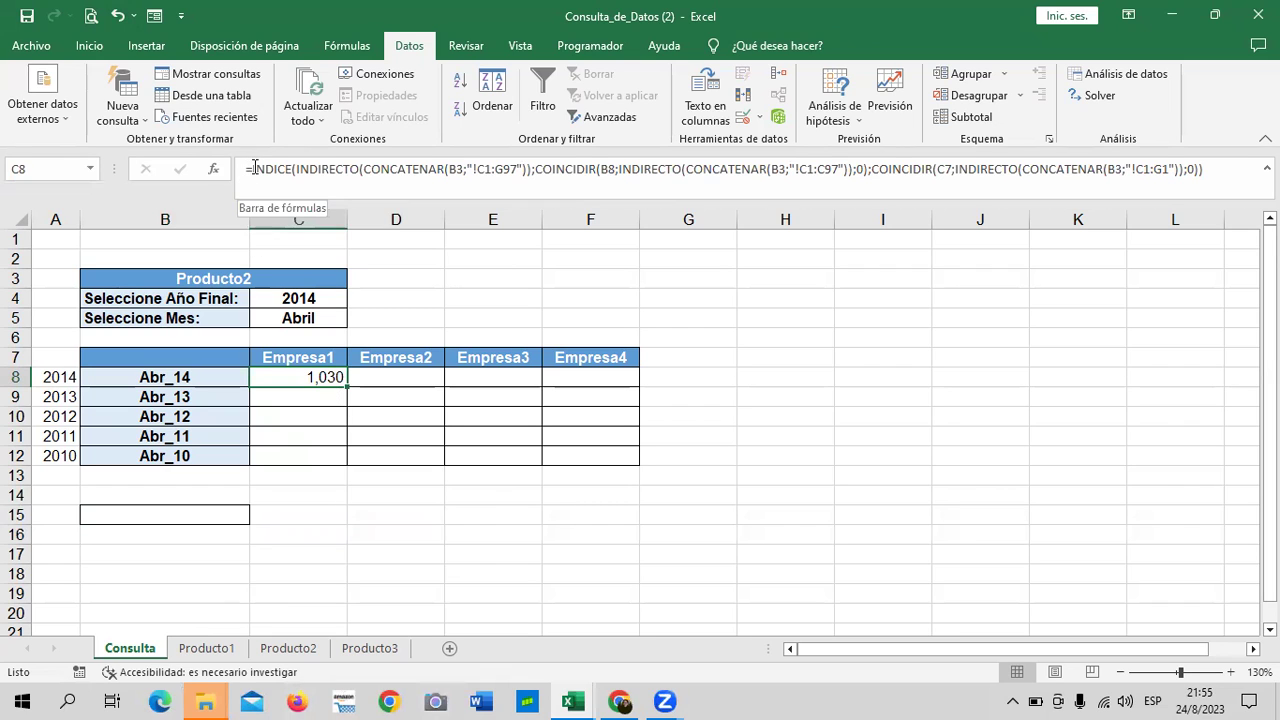
left_click_drag(254, 168, 1204, 169)
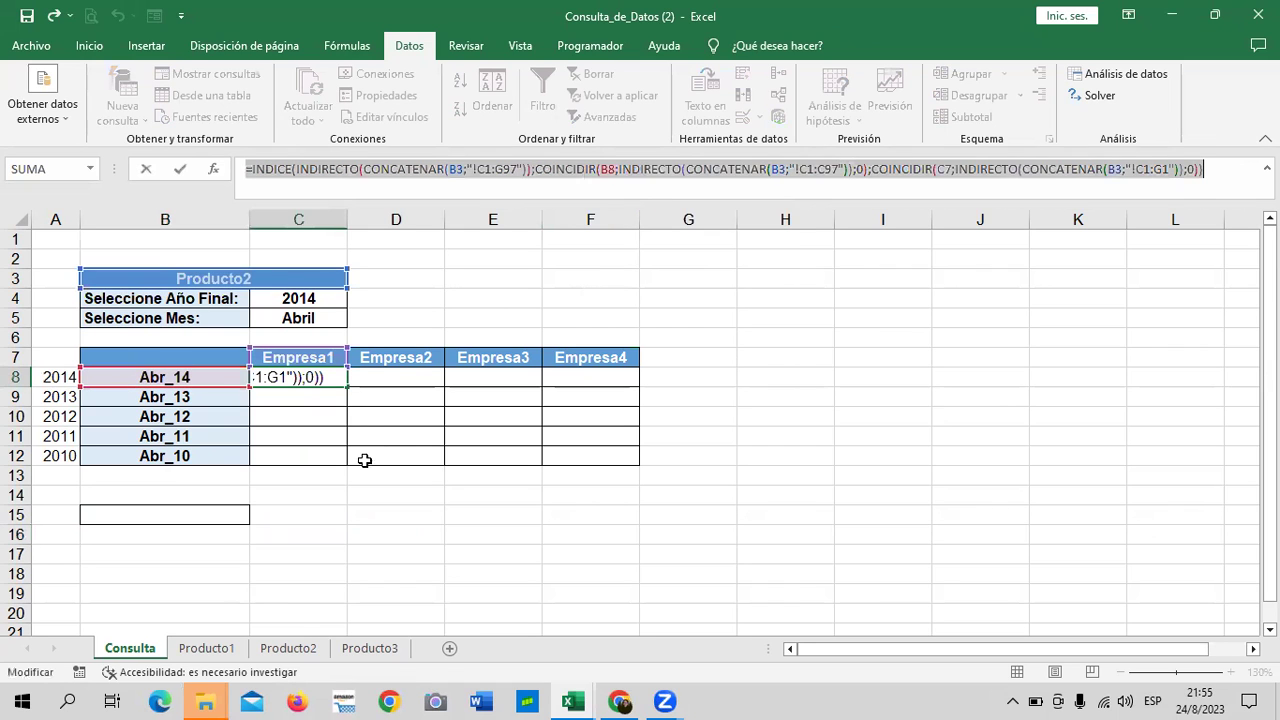
left_click(285, 516)
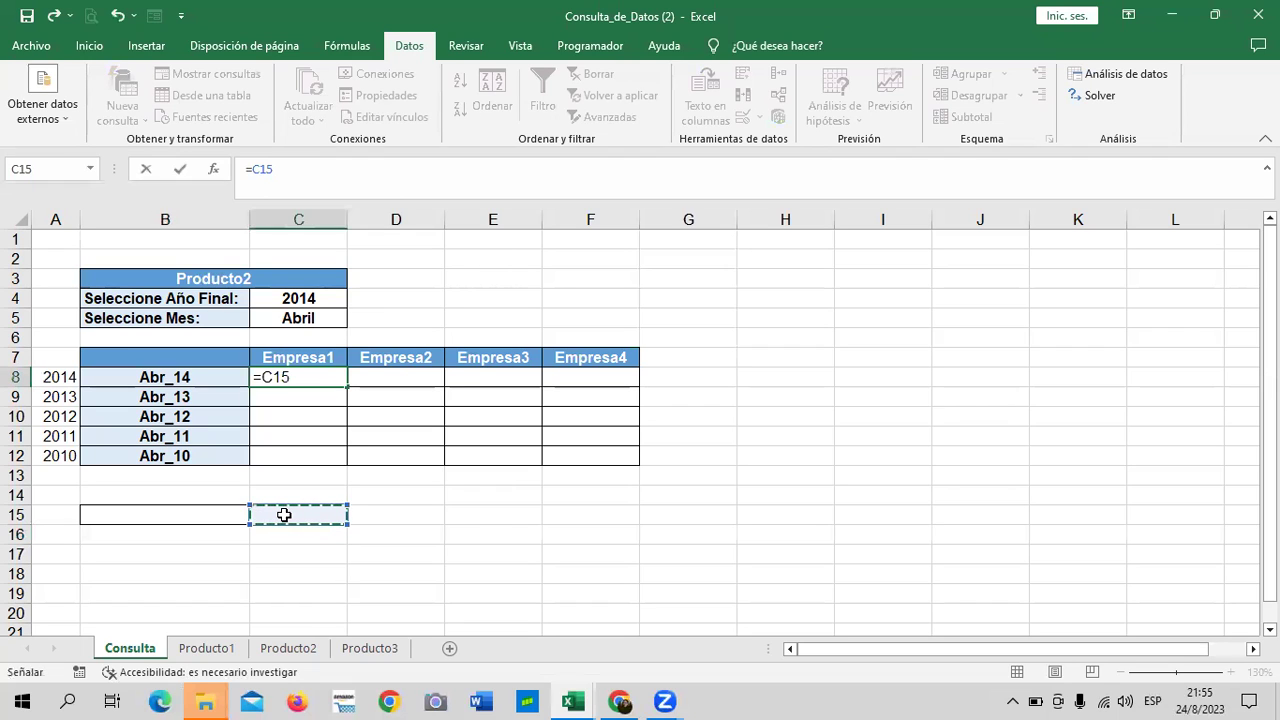
key("Escape")
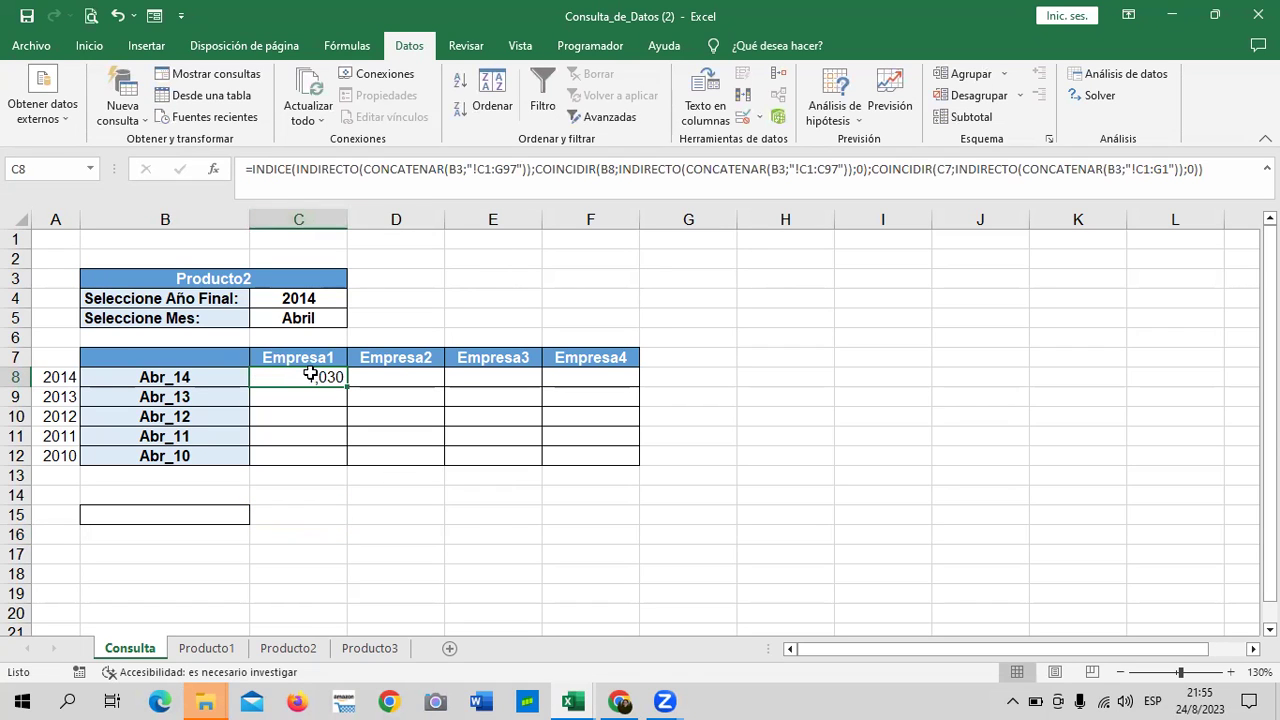
- Copy C8's complete formula text and paste it as text into C15
left_click_drag(253, 169, 960, 169)
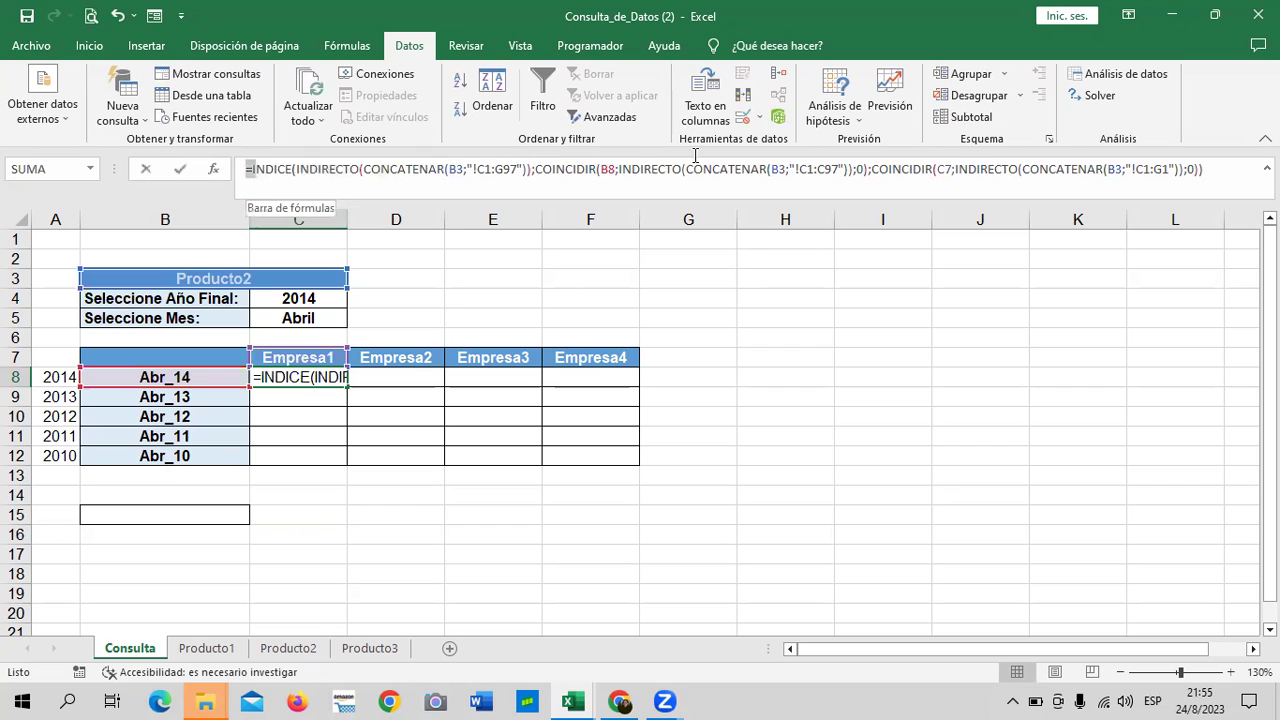
key("shift+End")
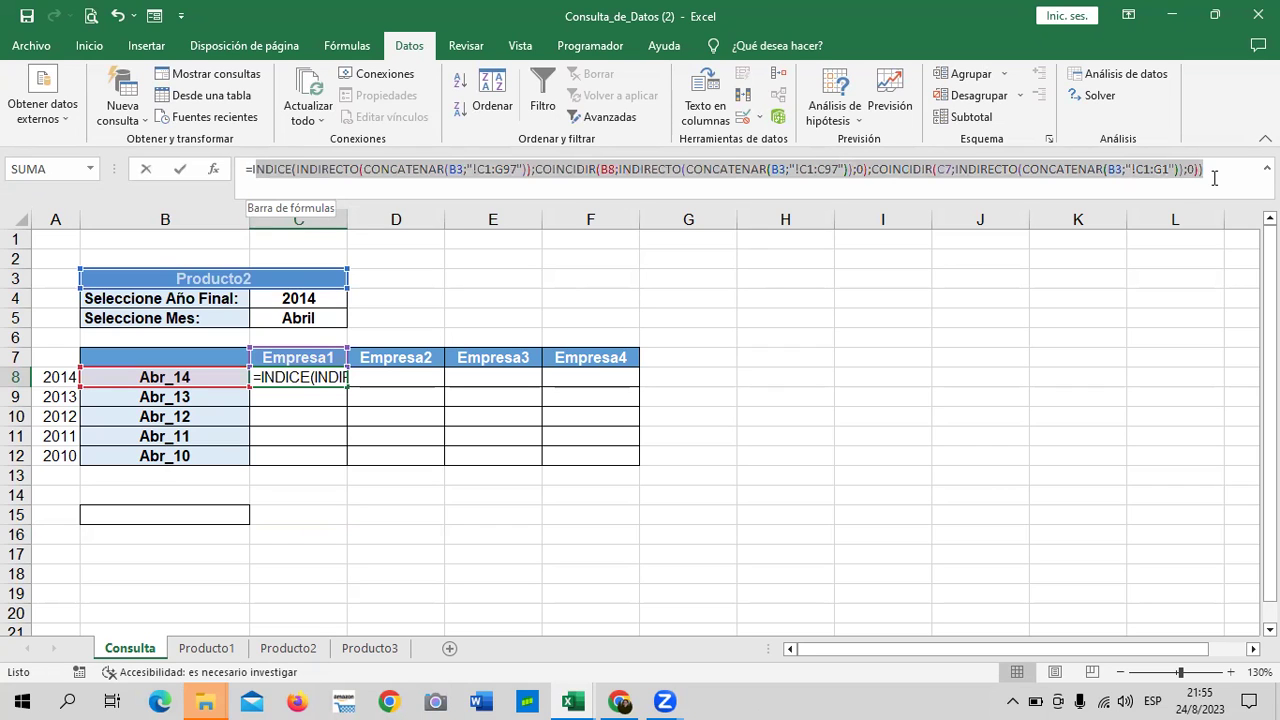
right_click(967, 169)
left_click(955, 197)
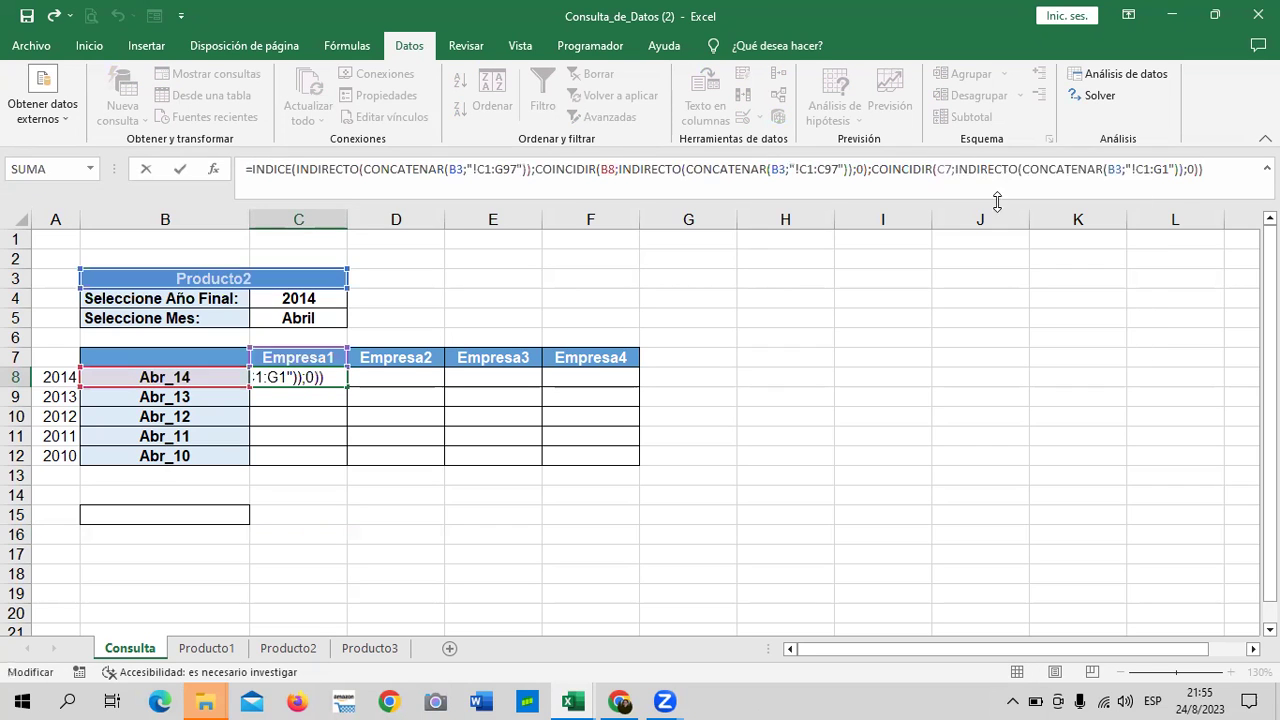
left_click(277, 517)
right_click(285, 516)
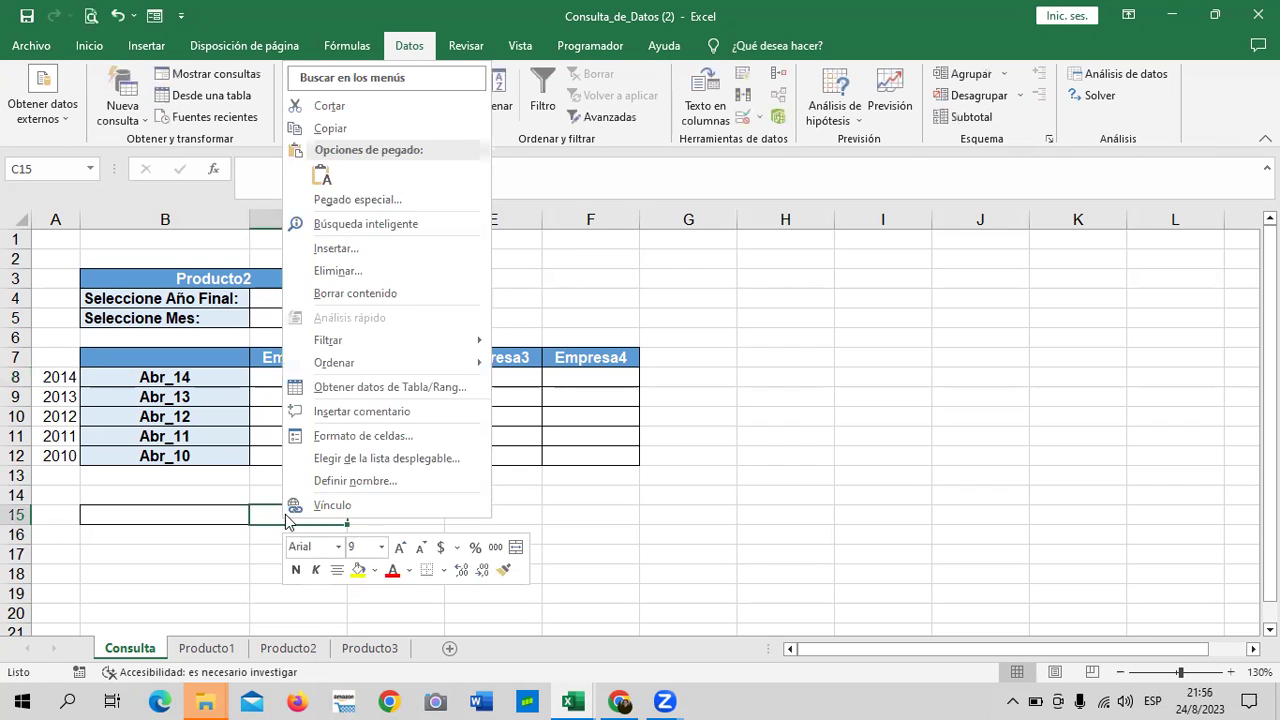
left_click(328, 172)
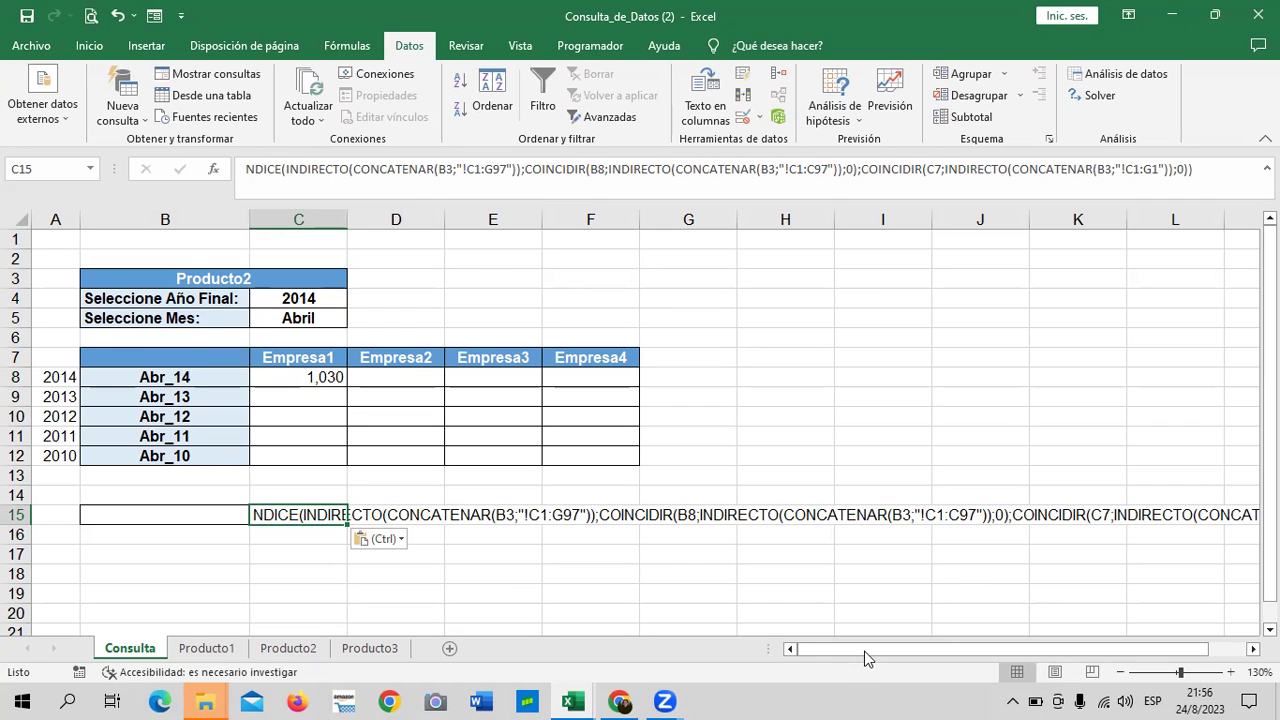
- Scroll along row 15 to confirm the long pasted formula sits only in C15
left_click_drag(864, 651, 918, 651)
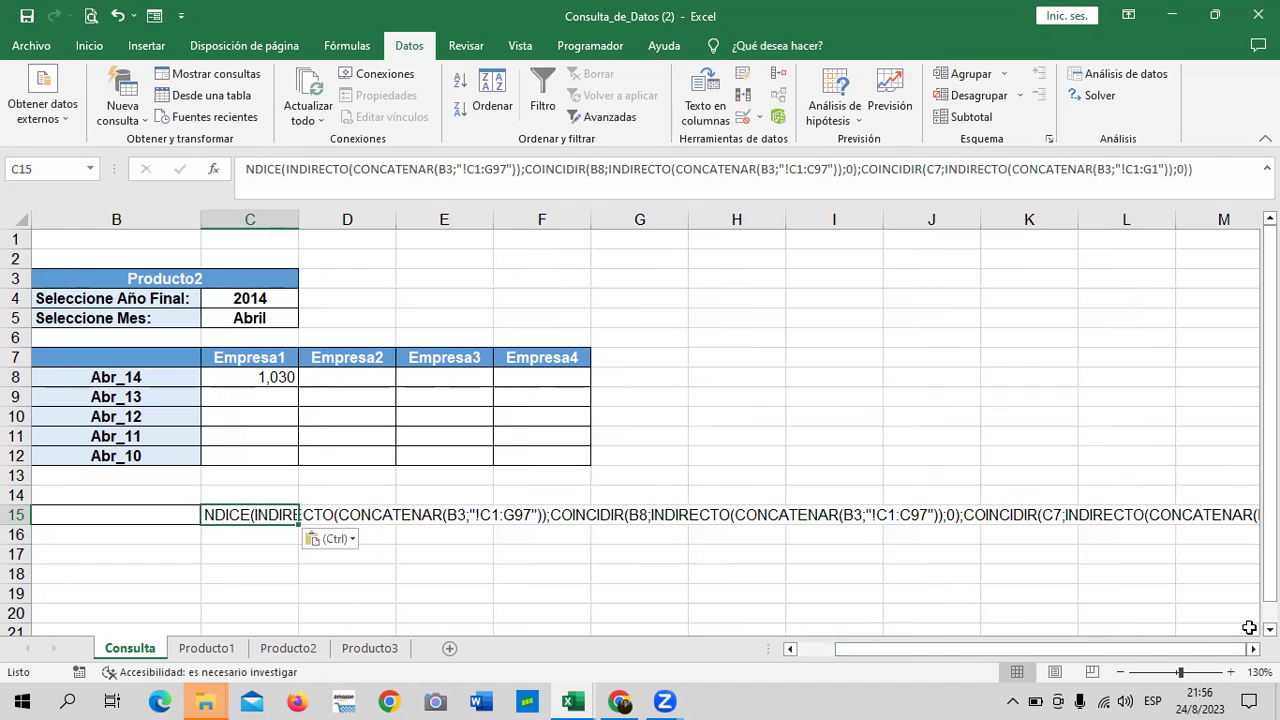
scroll(646, 420, "right", 2)
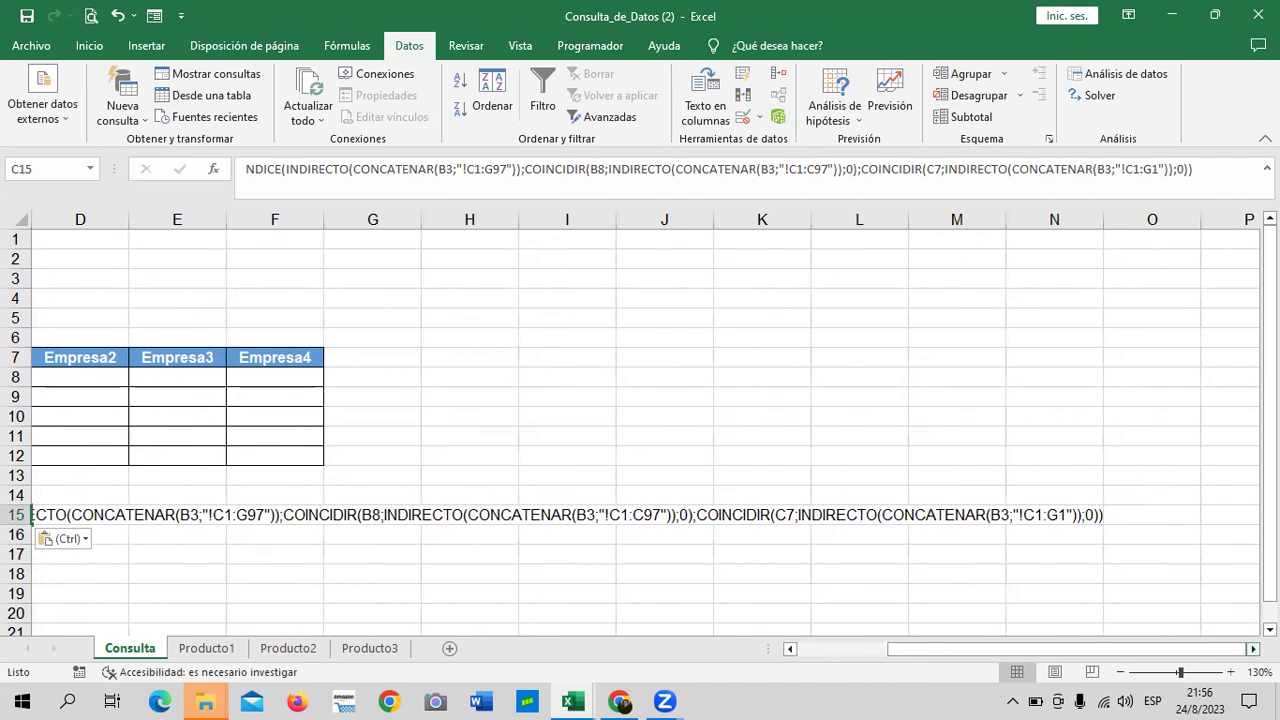
left_click(788, 516)
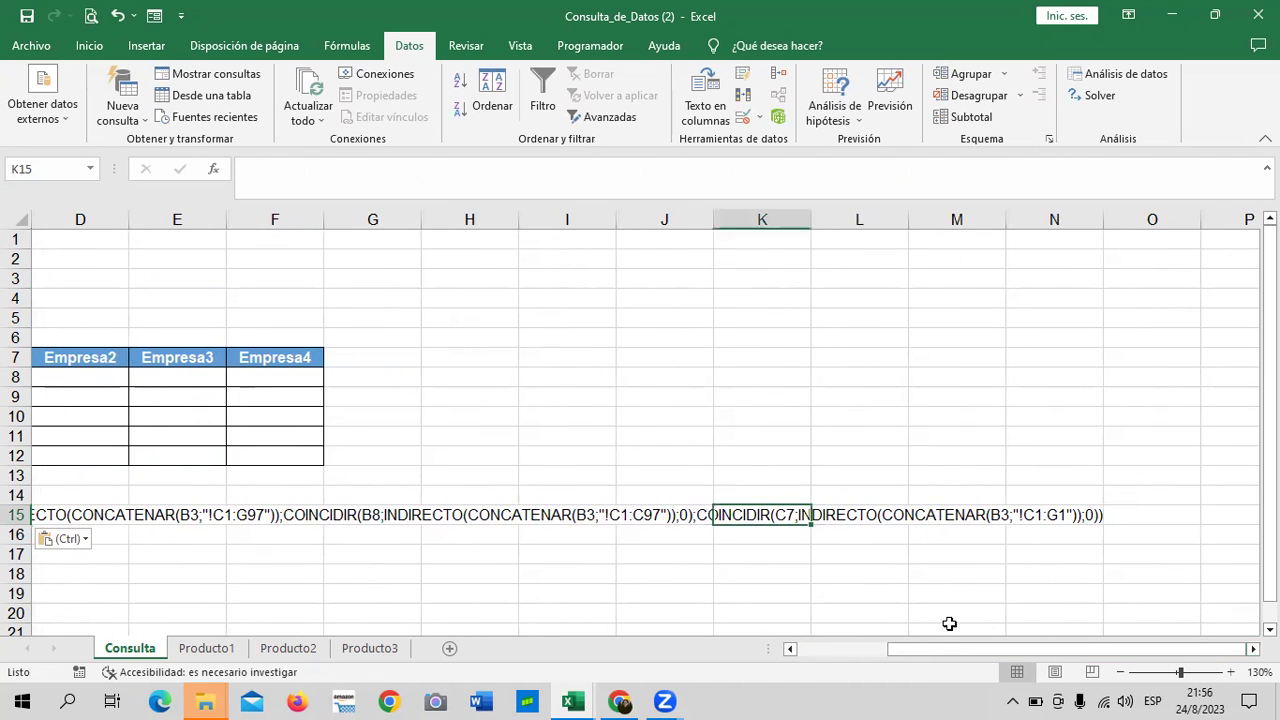
left_click_drag(937, 648, 832, 649)
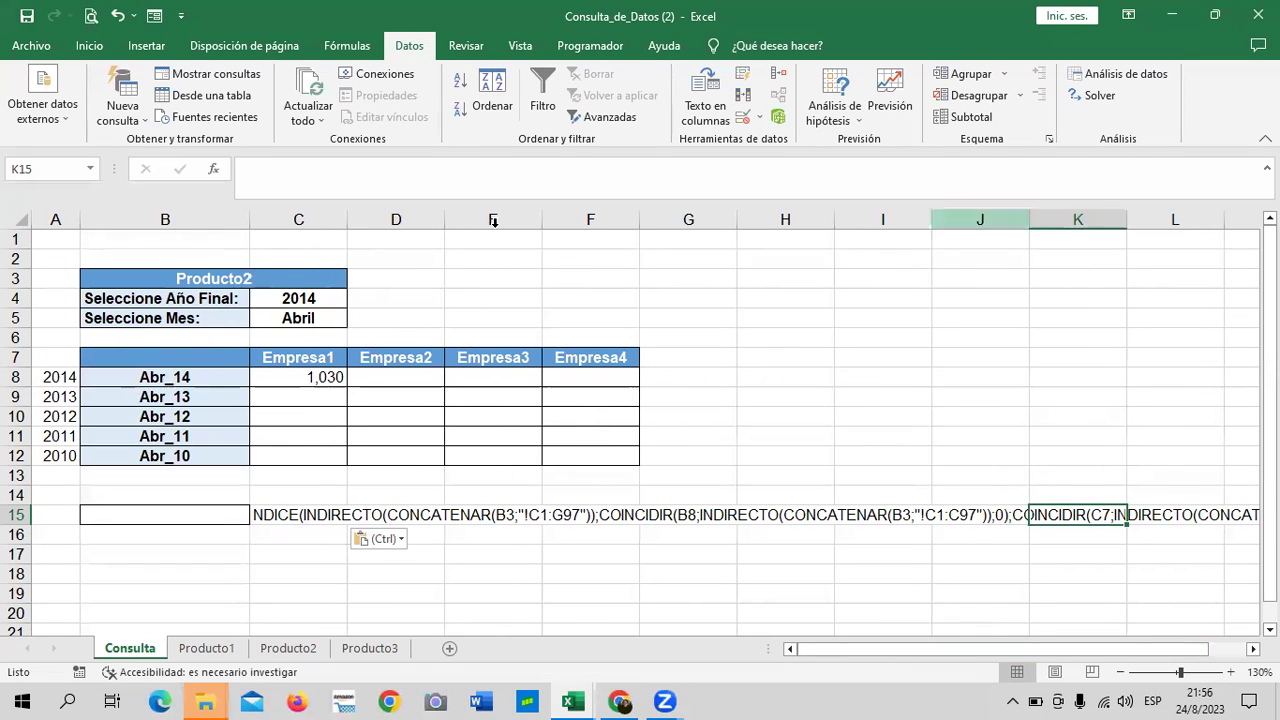
left_click(285, 516)
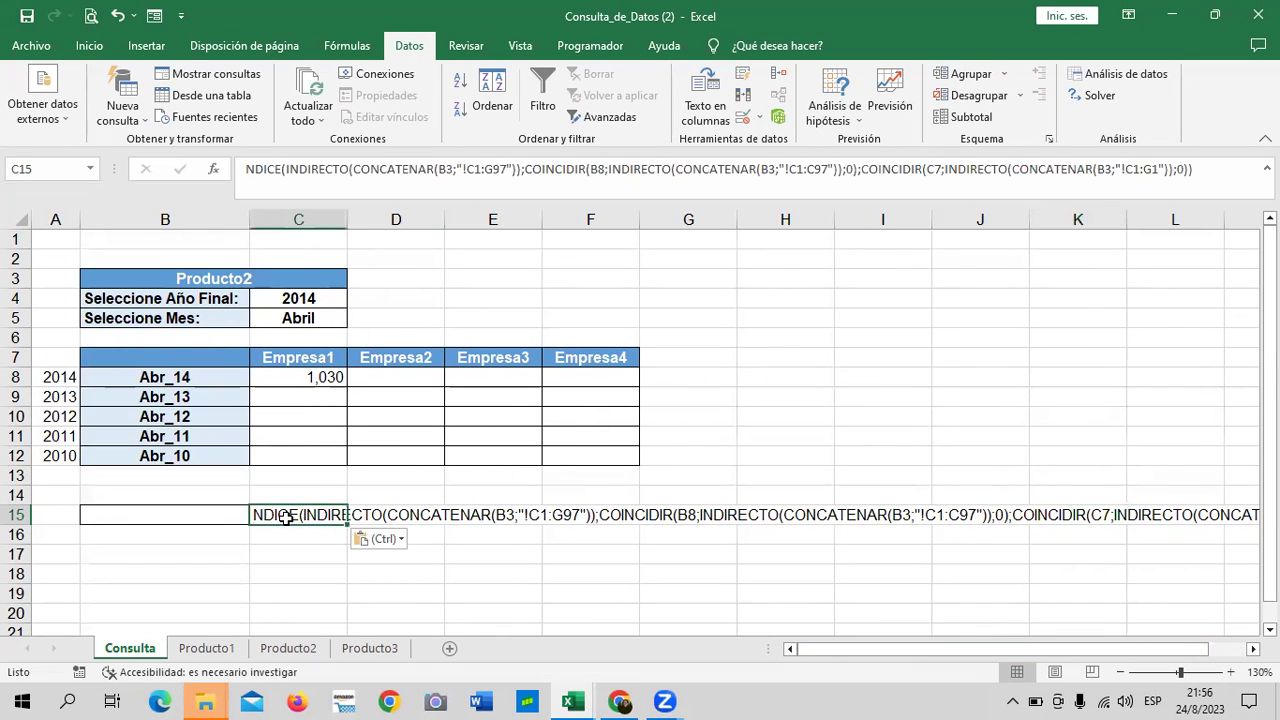
- Restore the leading 'I' of INDICE in C15's text and commit it
left_click(246, 169)
type("í")
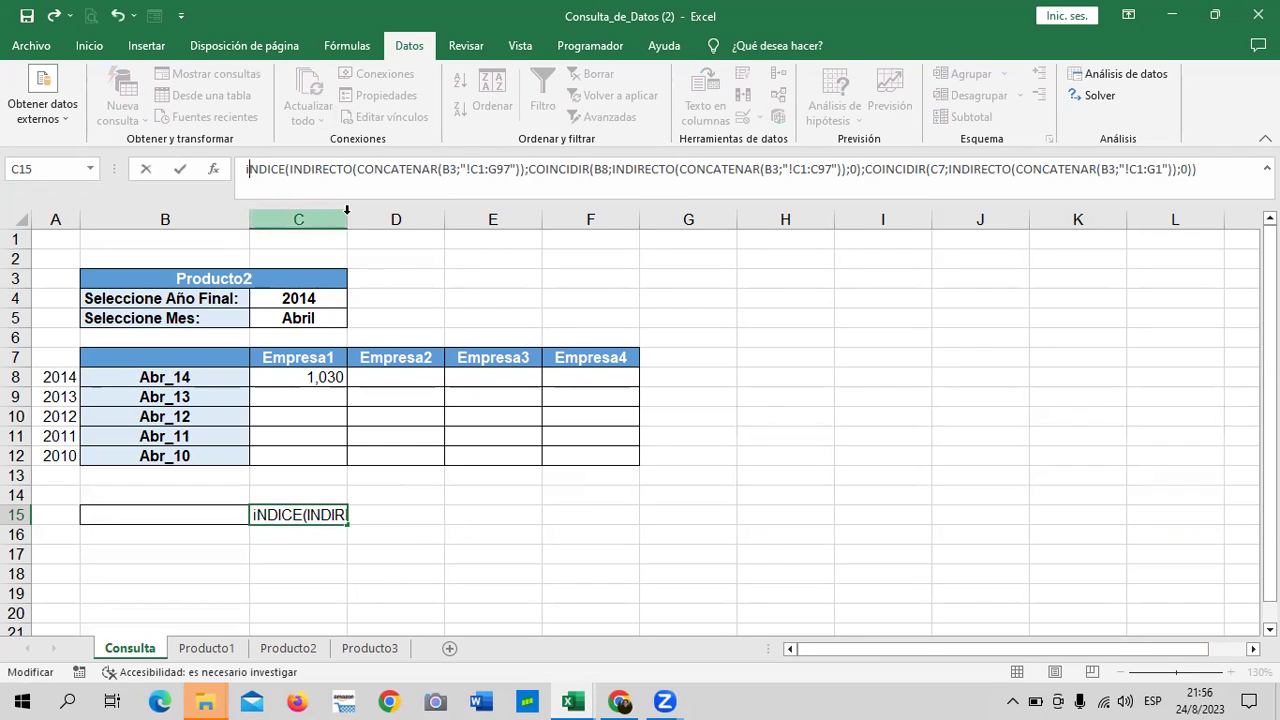
key("ctrl+z")
key("Return")
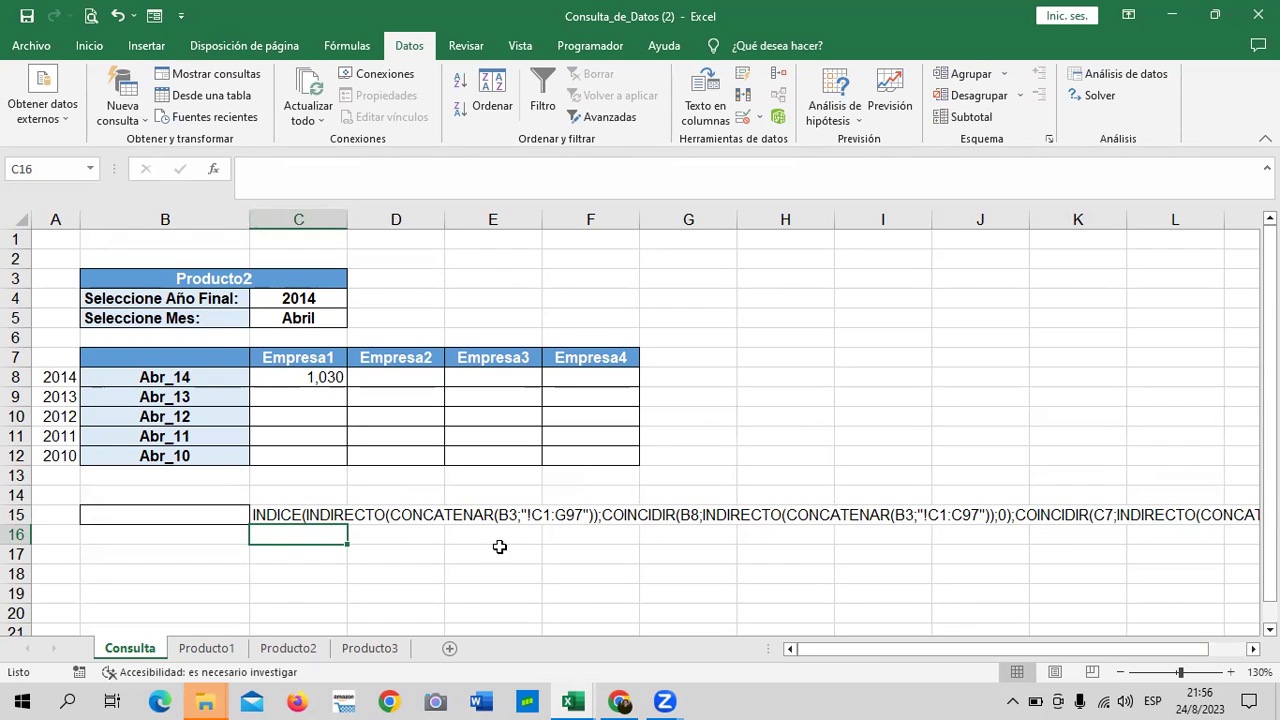
left_click(325, 376)
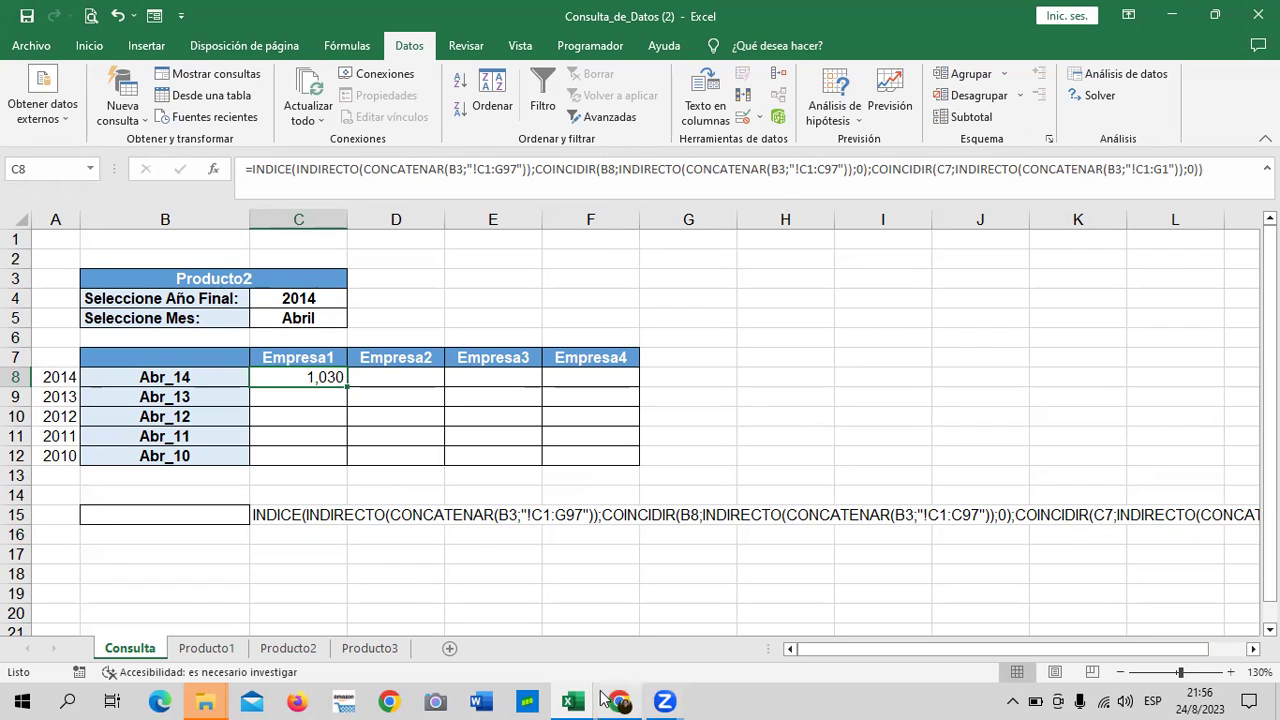
mouse_move(587, 700)
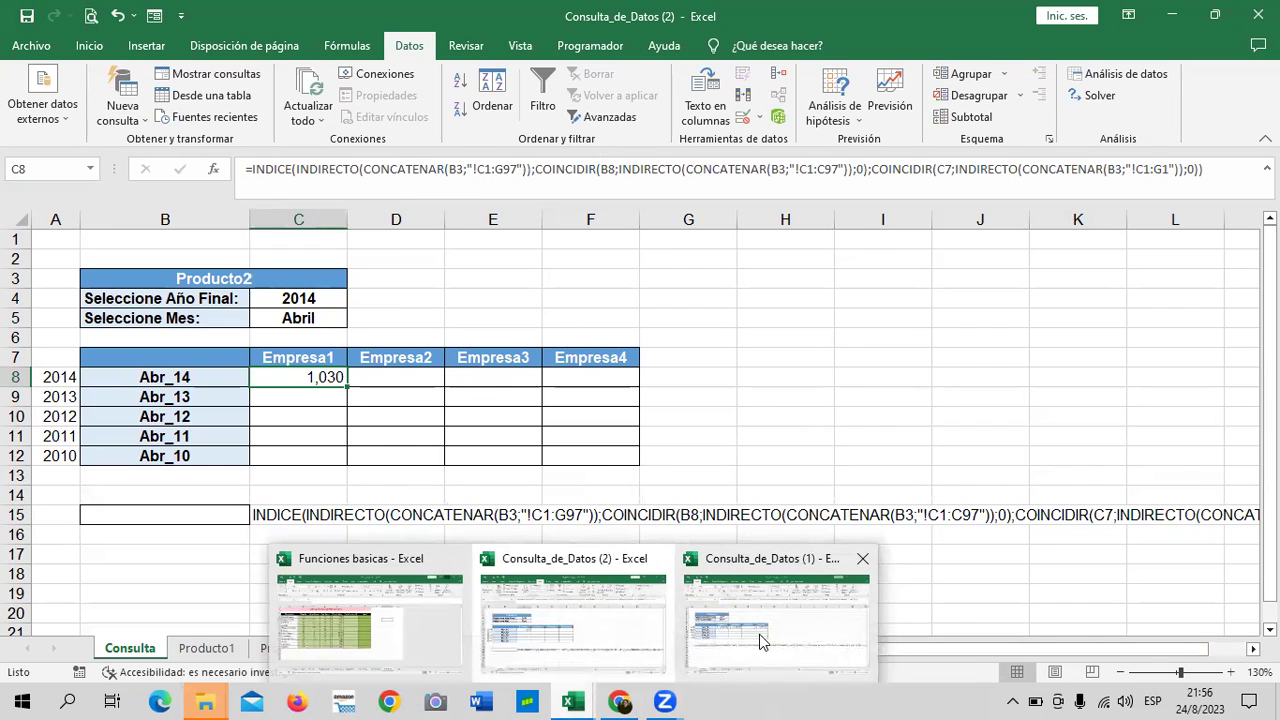
left_click(759, 634)
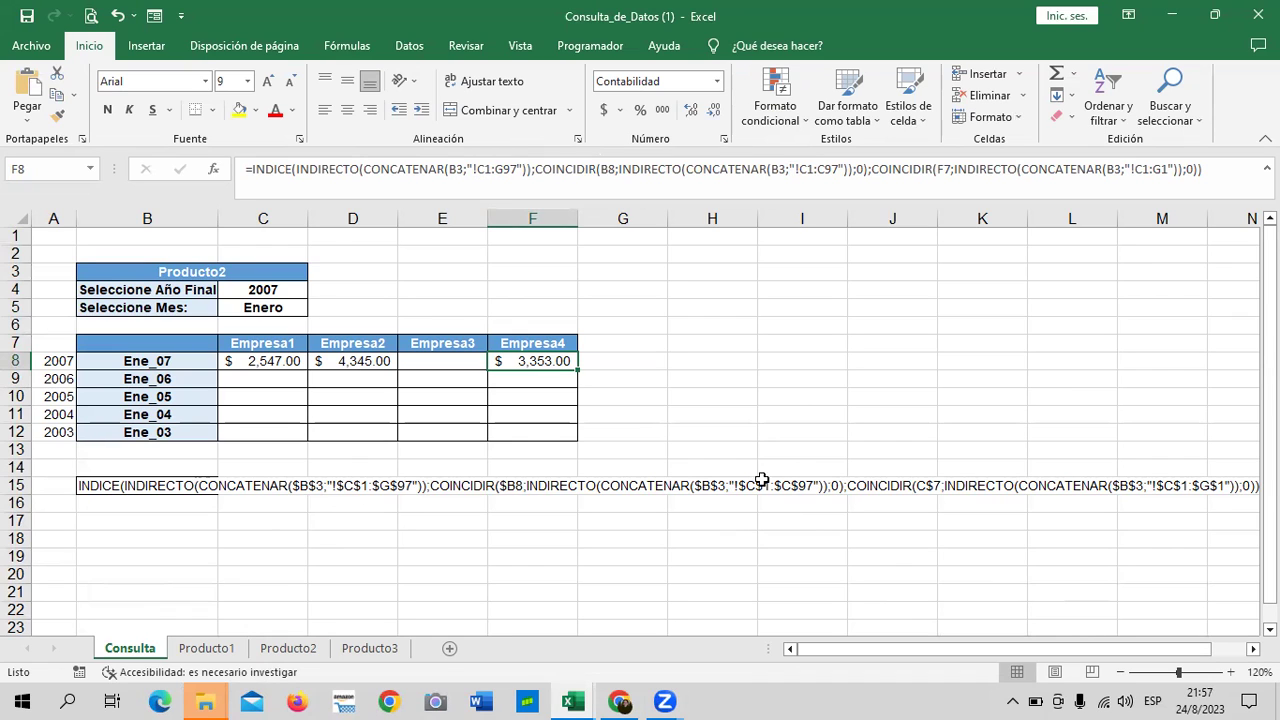
left_click_drag(958, 653, 1018, 653)
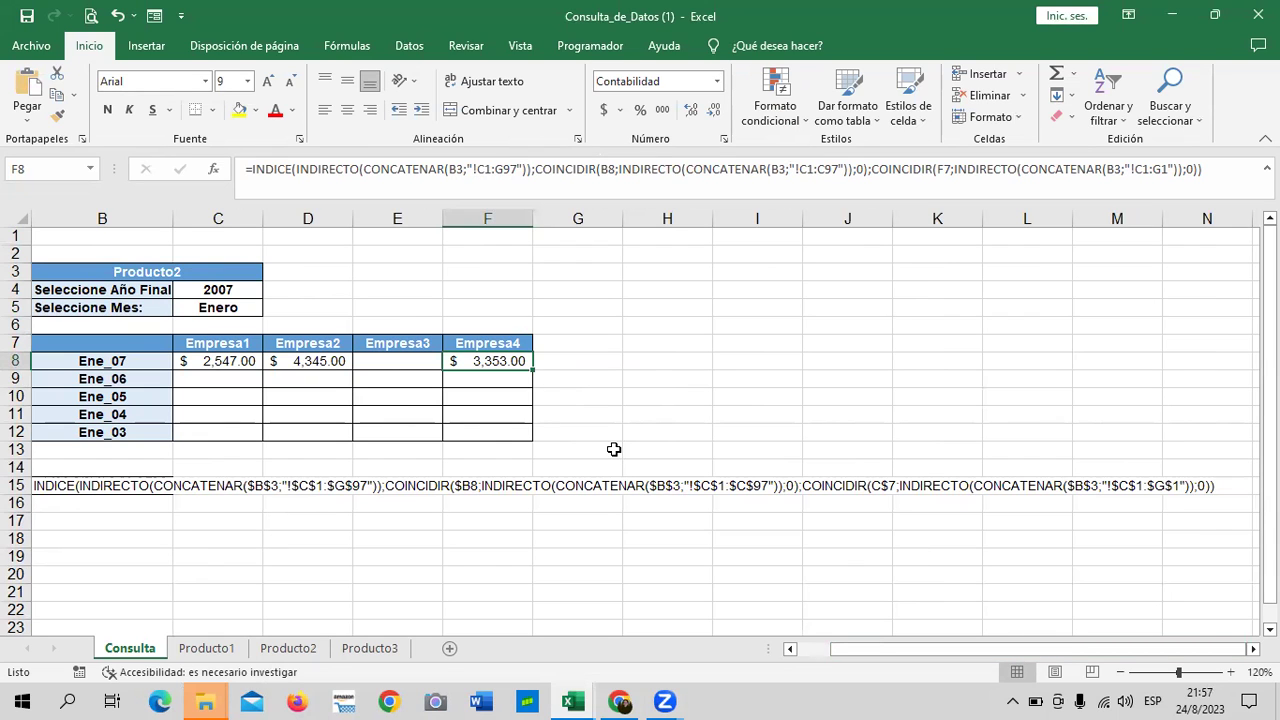
mouse_move(582, 698)
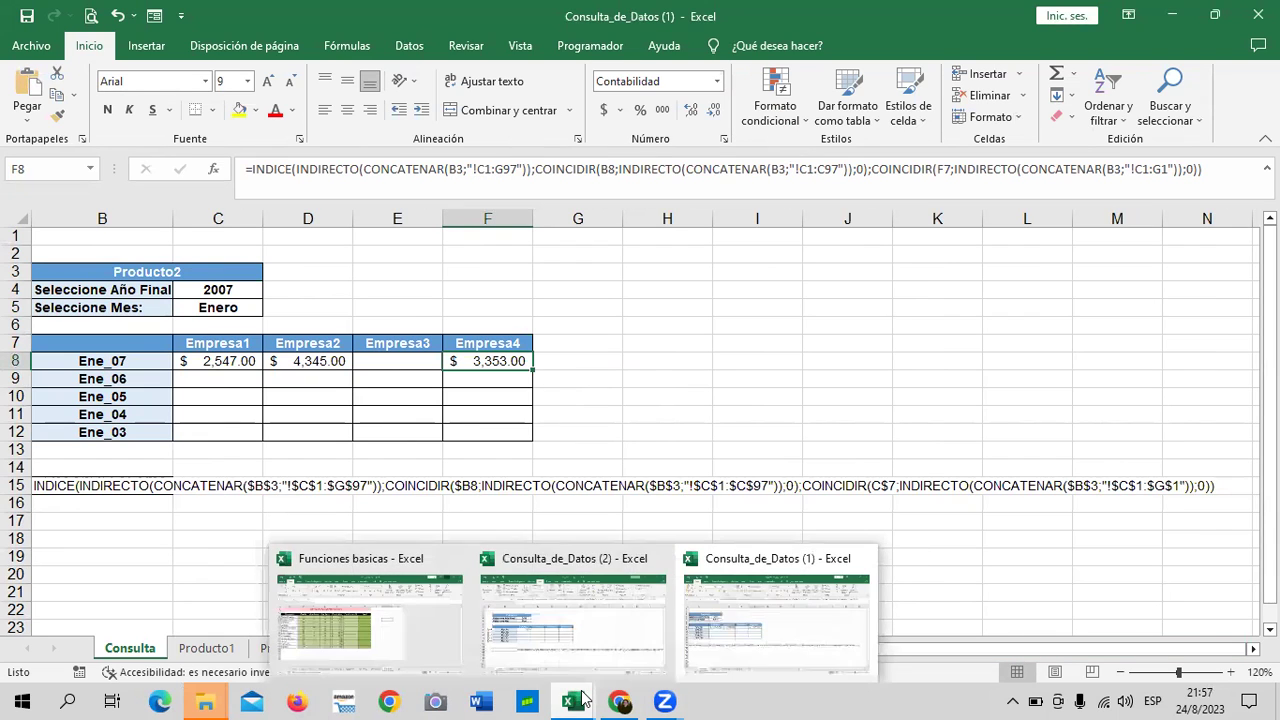
left_click(611, 630)
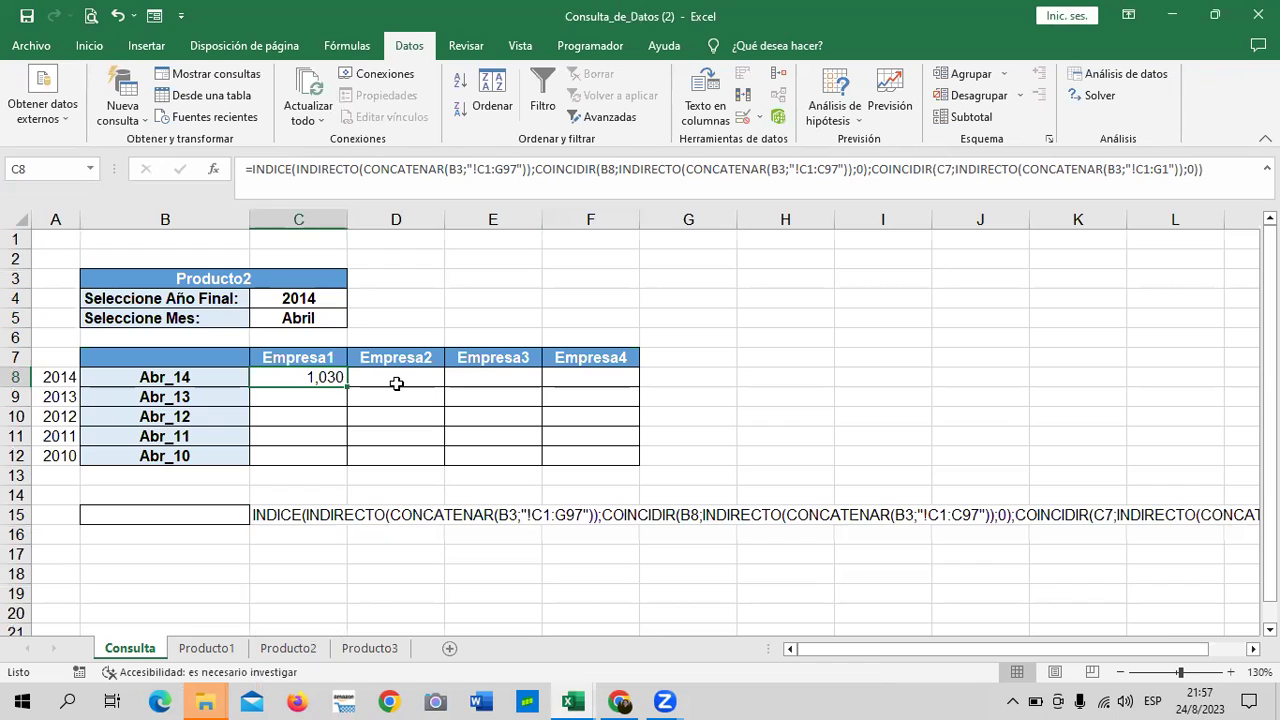
left_click_drag(348, 387, 613, 436)
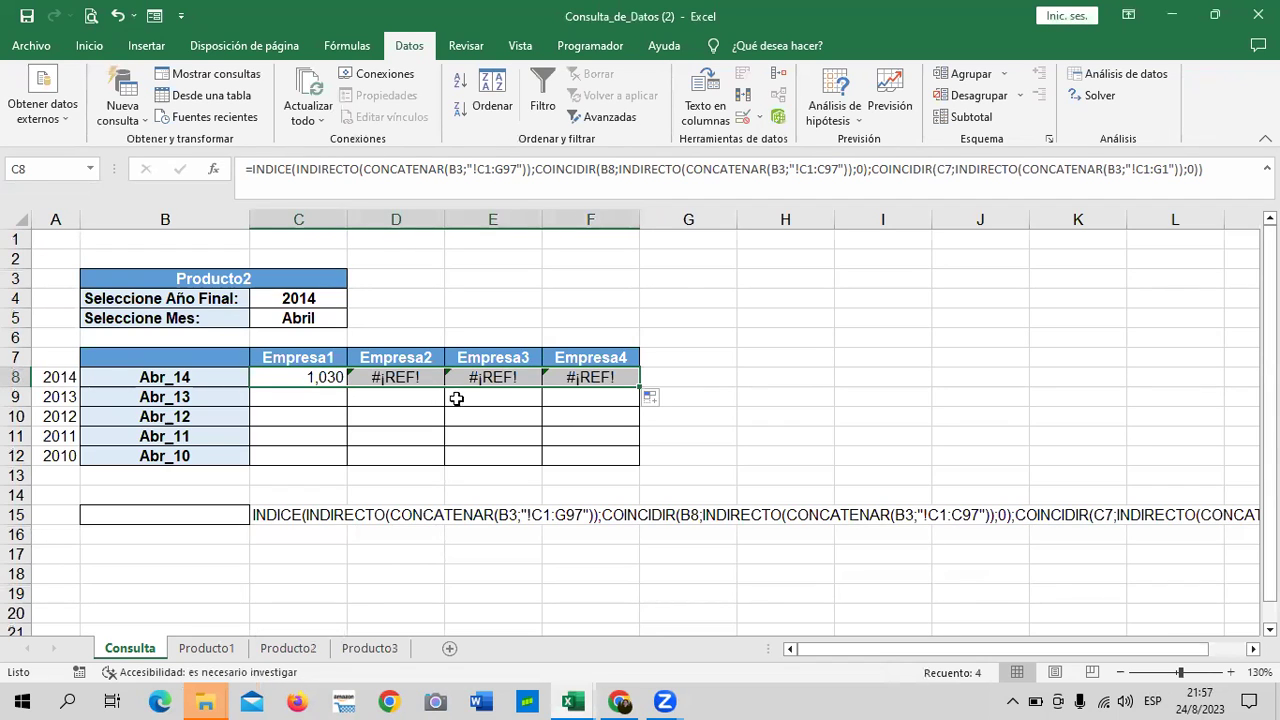
left_click(403, 377)
left_click(593, 385, "shift")
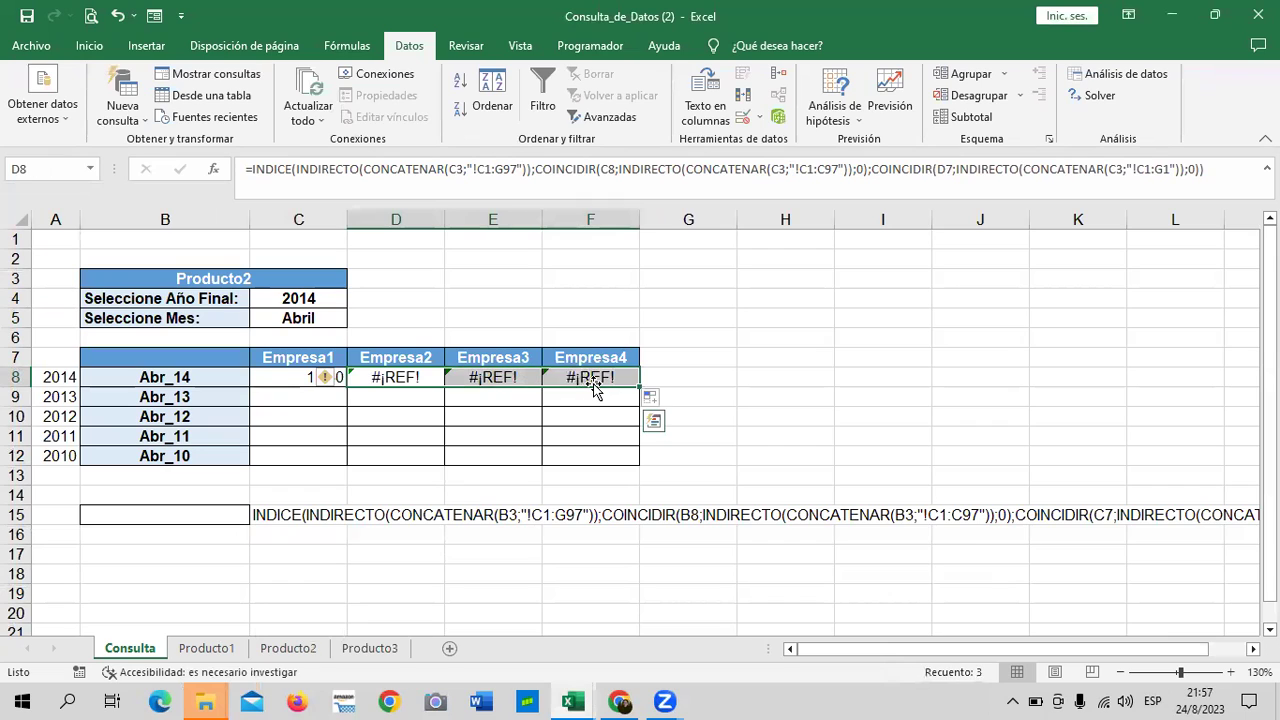
key("Delete")
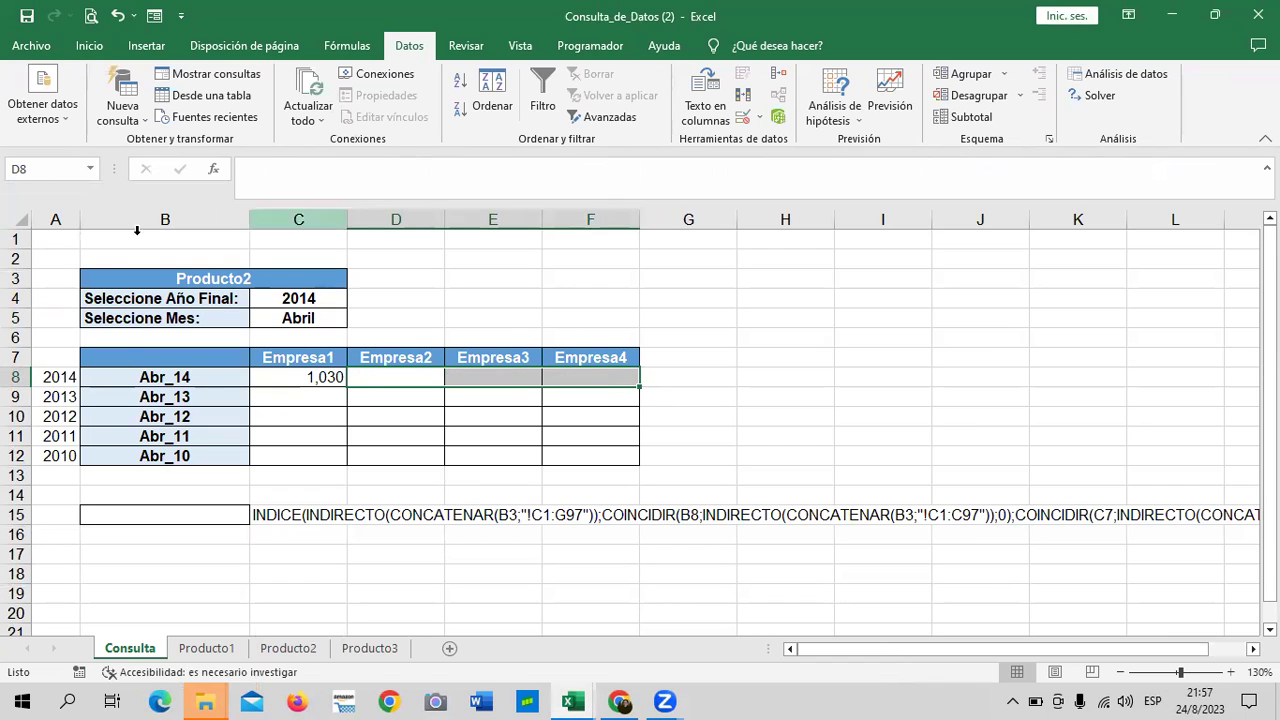
left_click(299, 377)
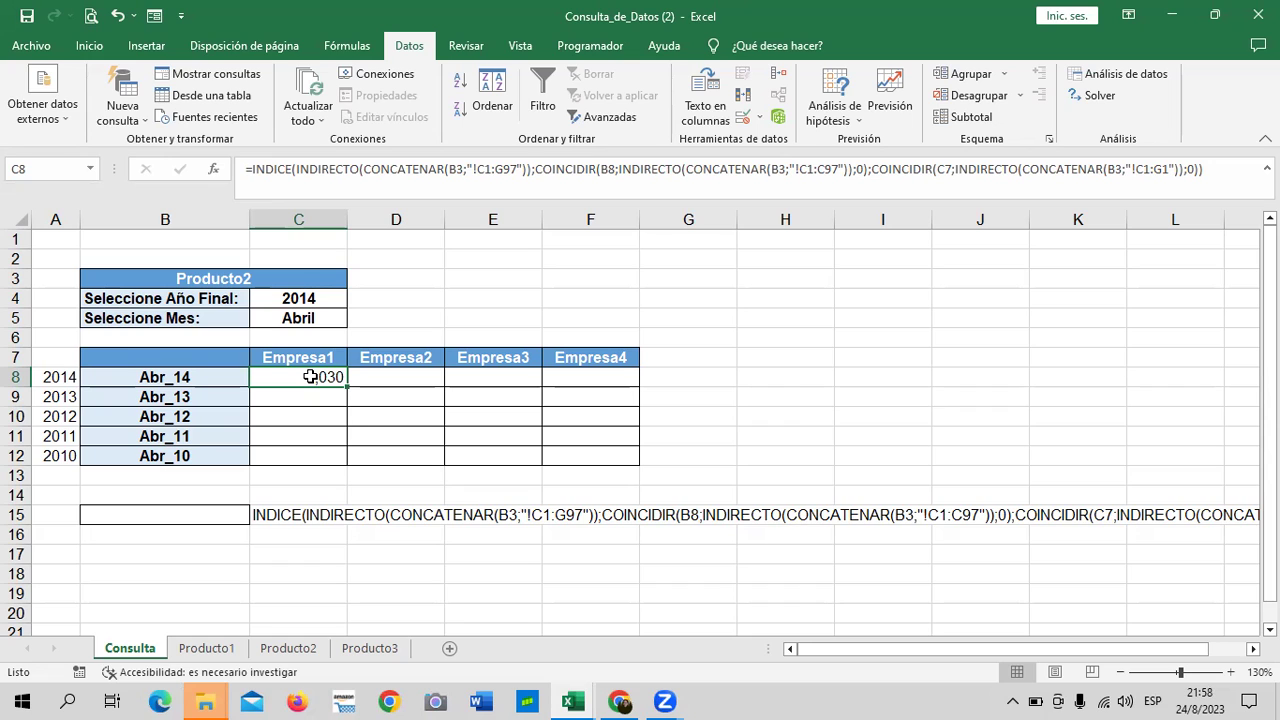
- Cycle the B3 product dropdown through Producto1, Producto2 and Producto3 while watching result cell C8
left_click(380, 375)
left_click(311, 377)
left_click_drag(922, 649, 909, 649)
left_click(323, 279)
left_click(356, 280)
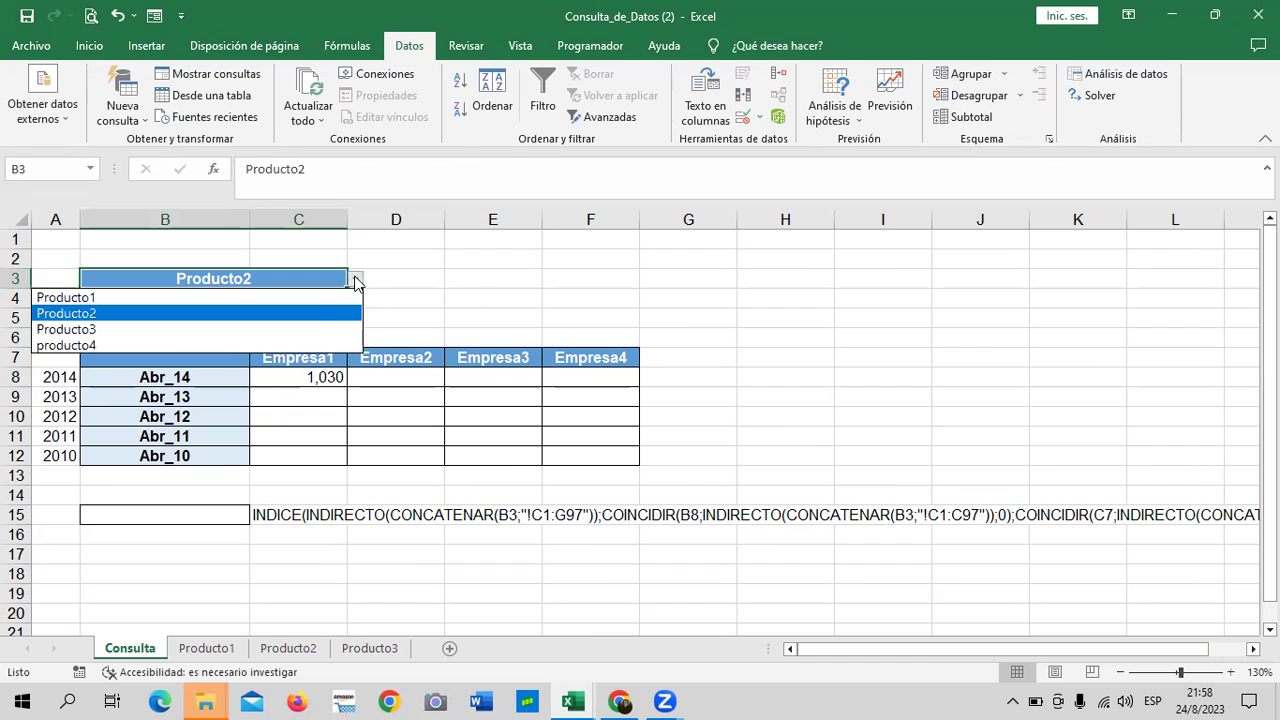
left_click(316, 298)
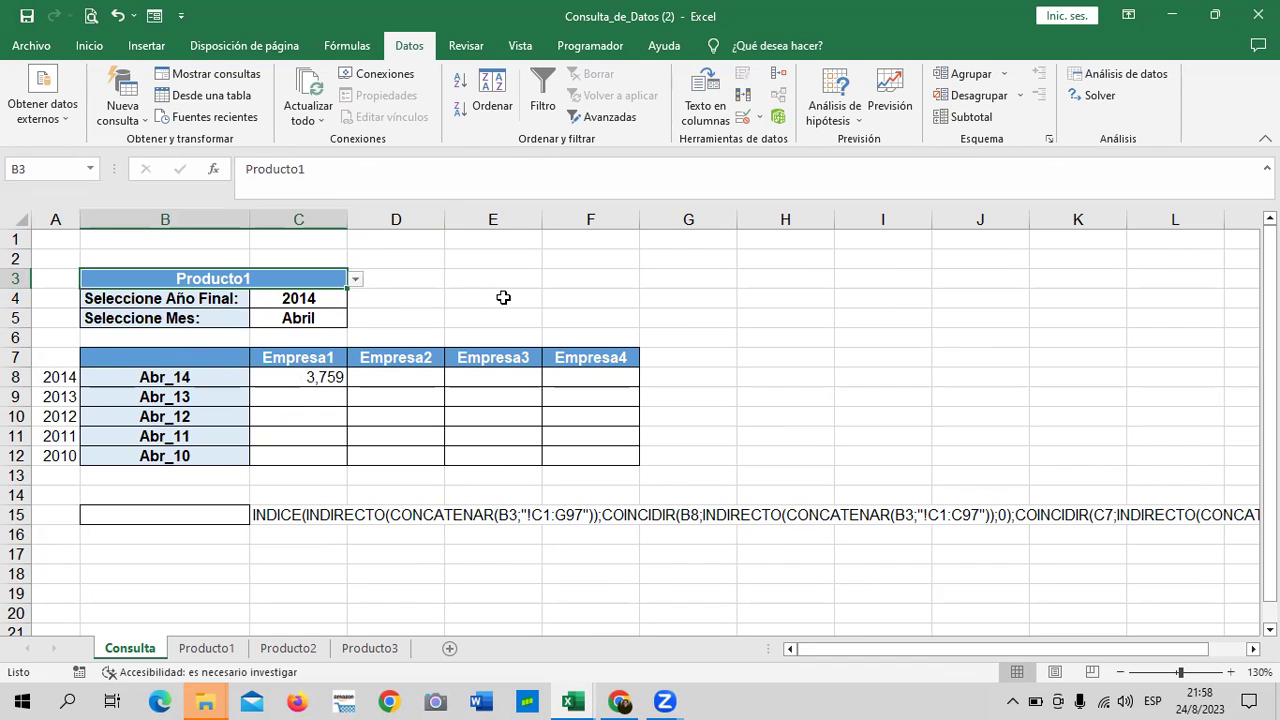
left_click(356, 280)
left_click(315, 313)
left_click(356, 280)
left_click(305, 330)
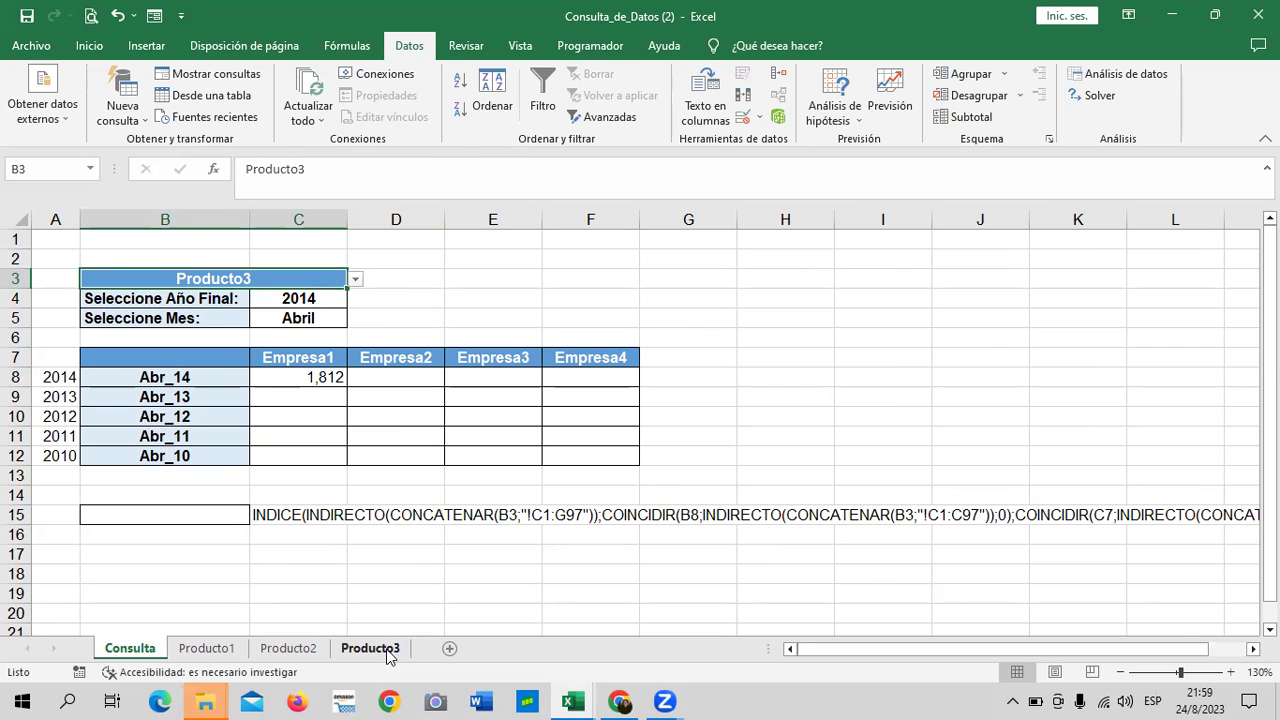
- Check the April 2014 row on the Producto3 sheet against C8's 1,812 result
left_click(385, 653)
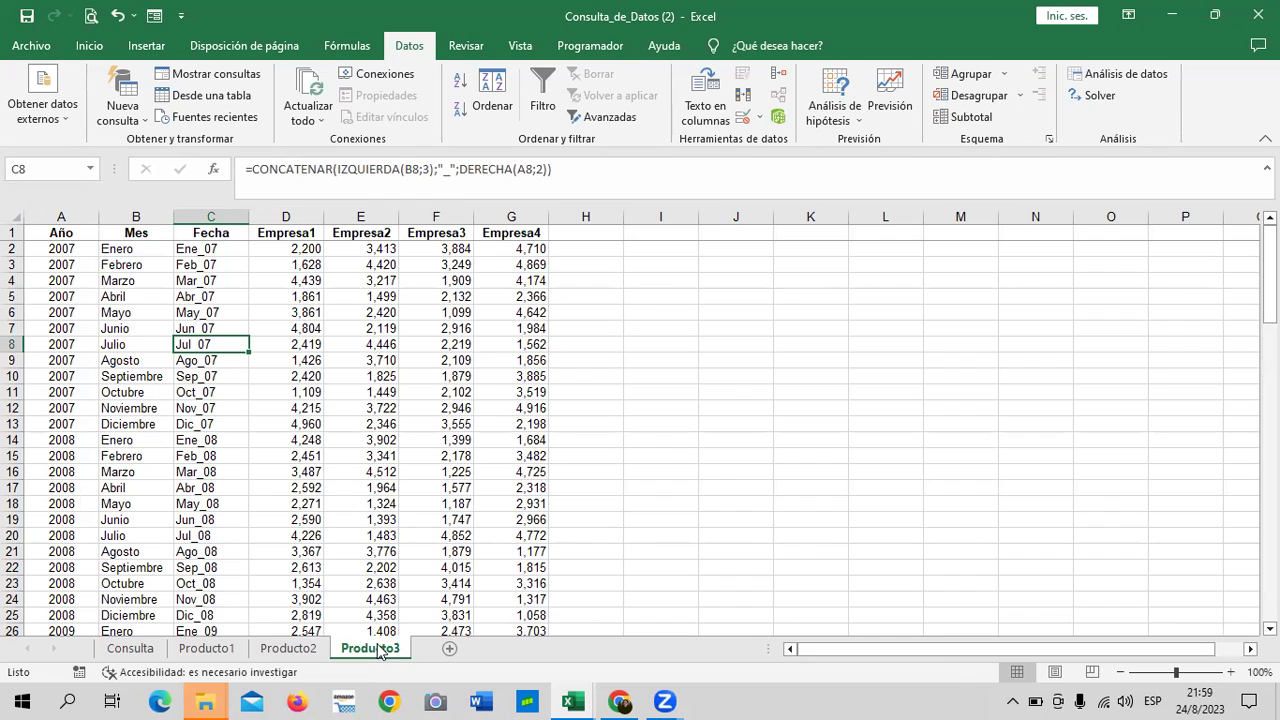
left_click(135, 649)
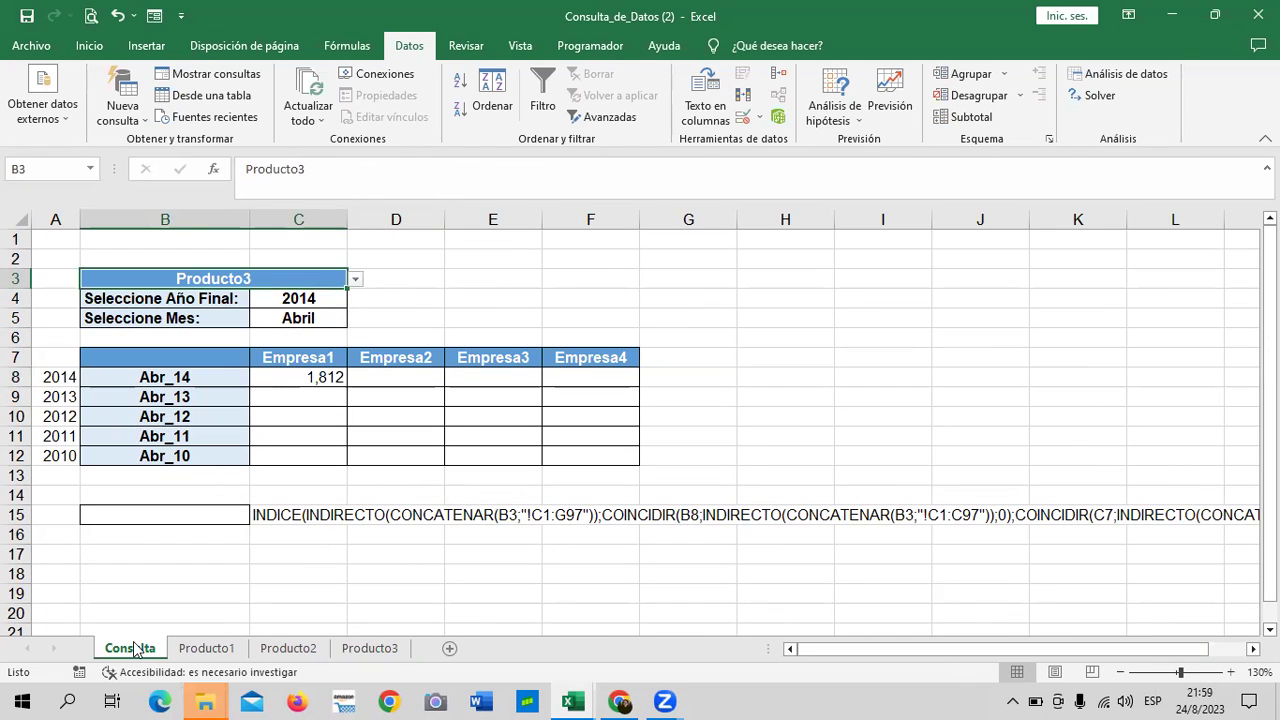
left_click(380, 632)
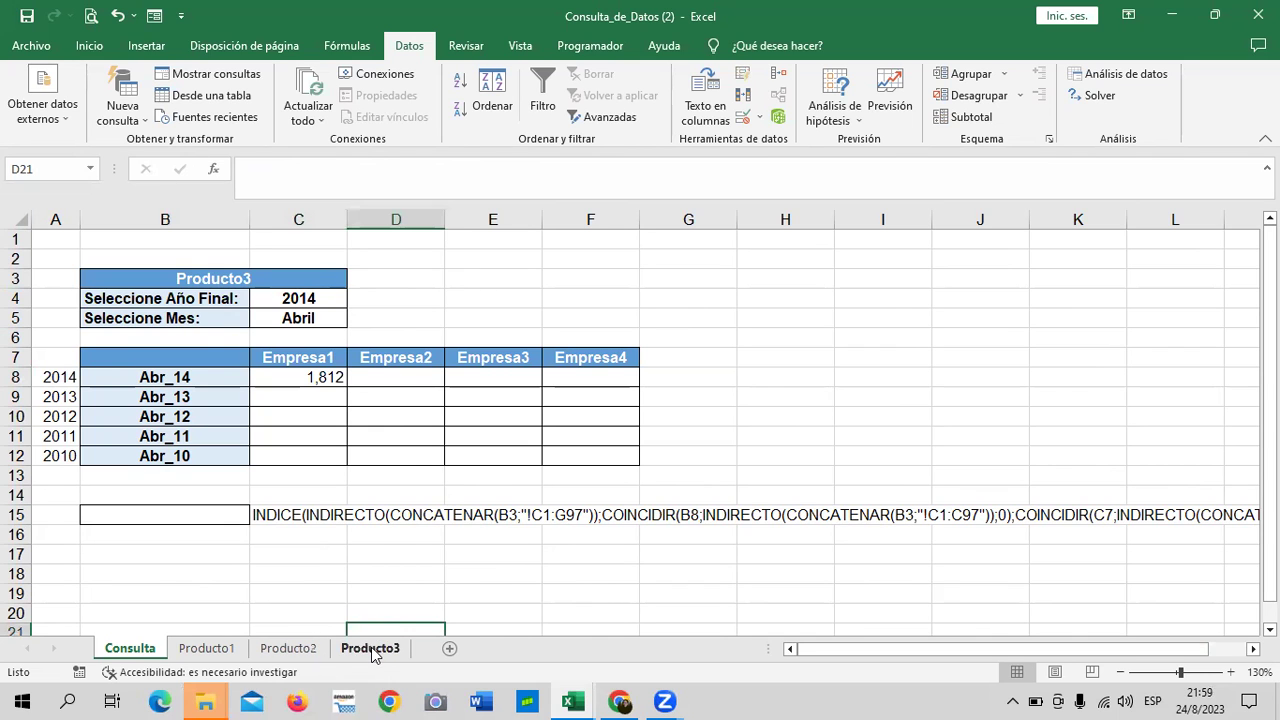
left_click(372, 651)
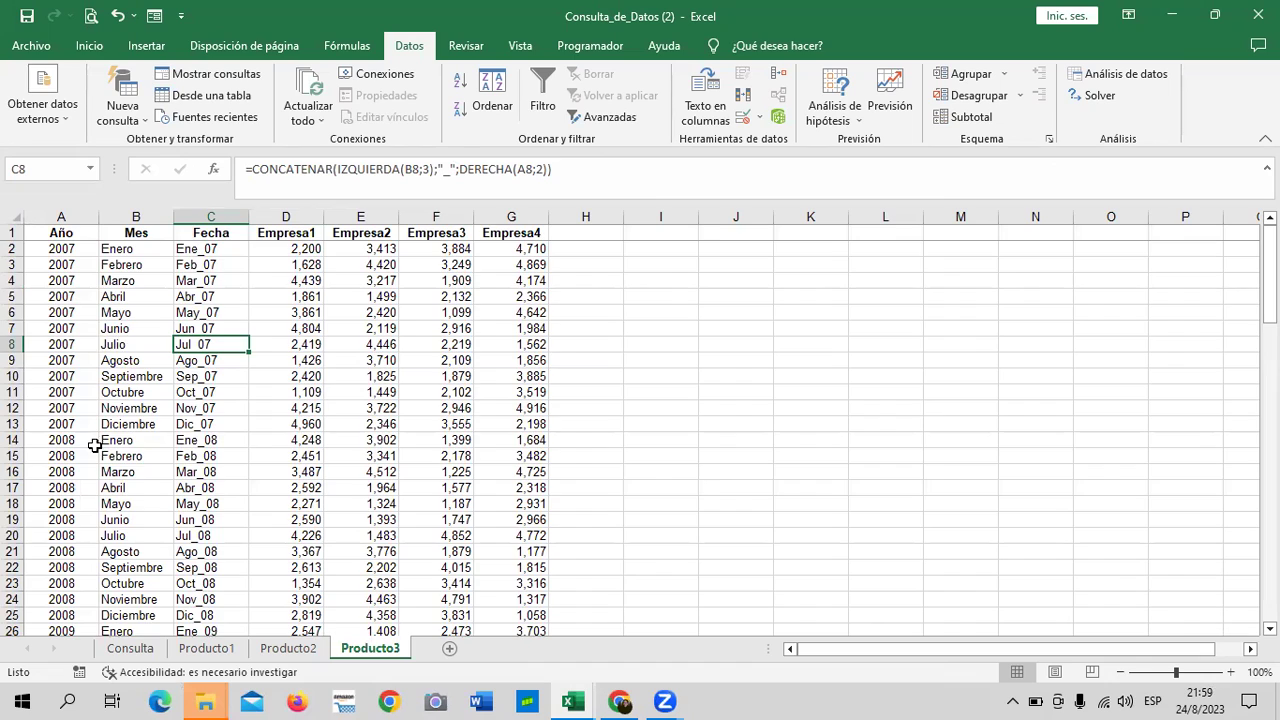
scroll(100, 465, "down", 9)
scroll(106, 490, "down", 6)
scroll(108, 505, "down", 13)
scroll(110, 508, "down", 4)
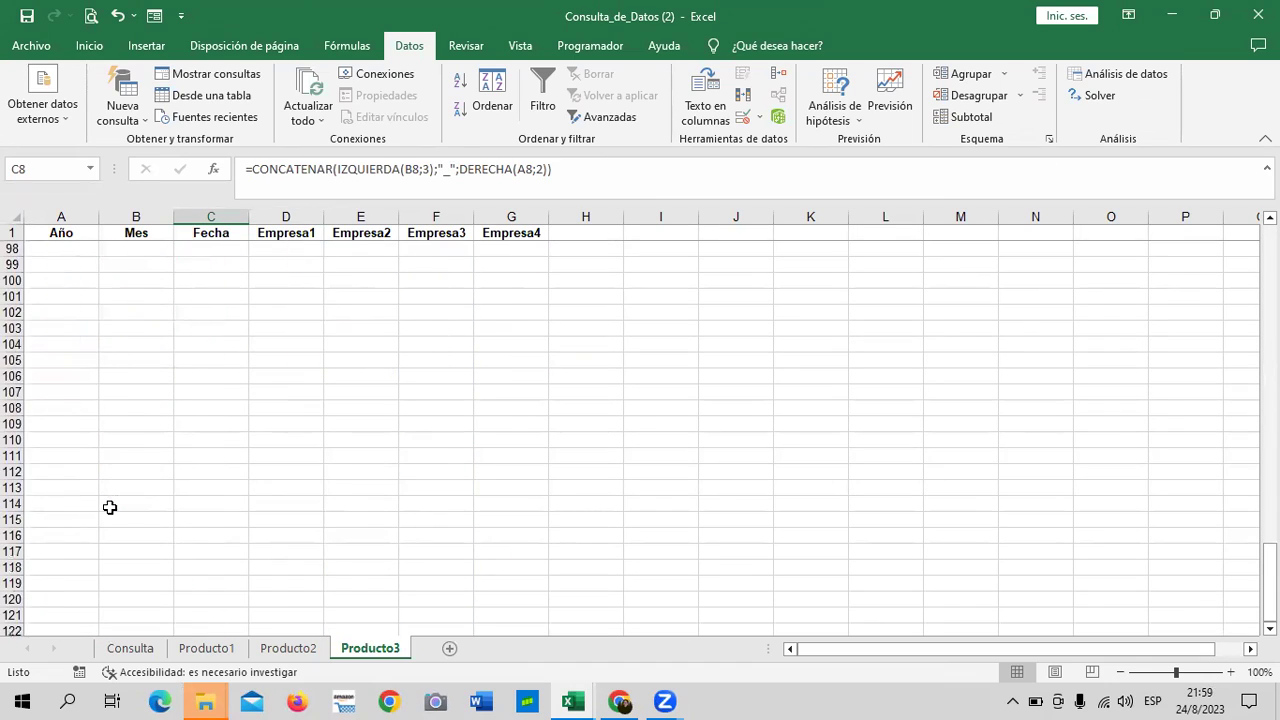
scroll(108, 507, "up", 5)
scroll(106, 506, "up", 2)
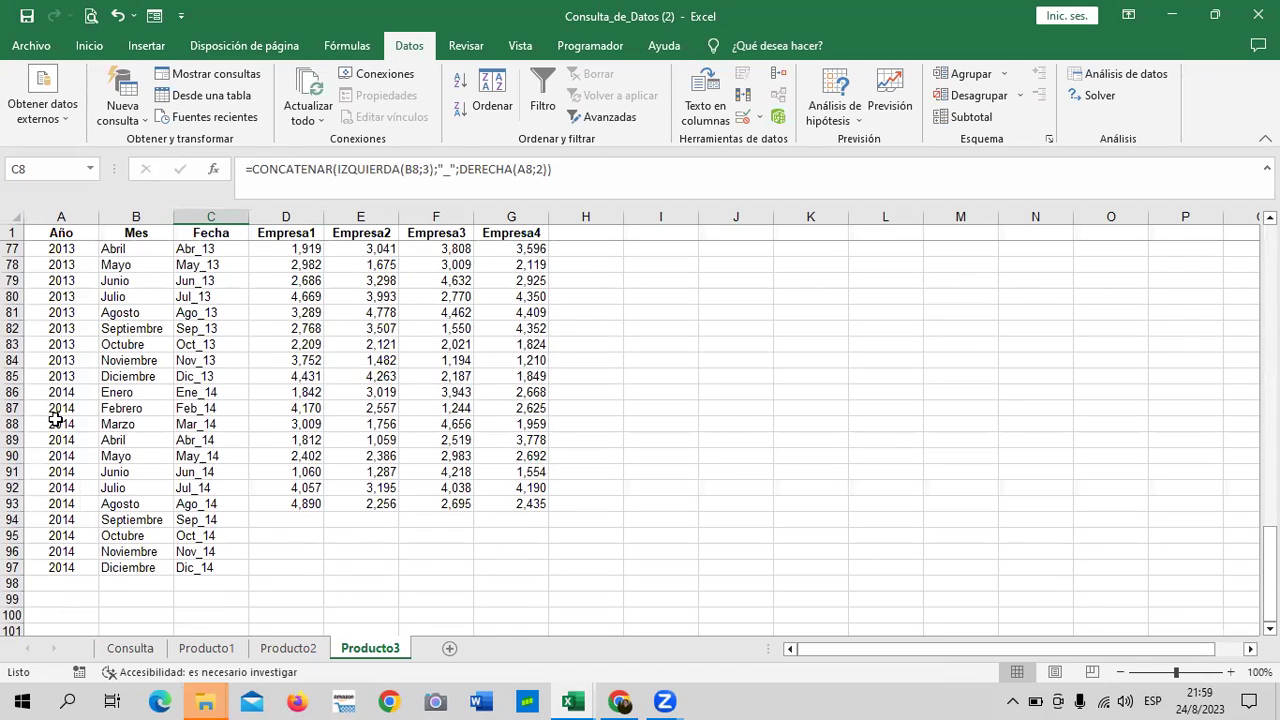
left_click(14, 440)
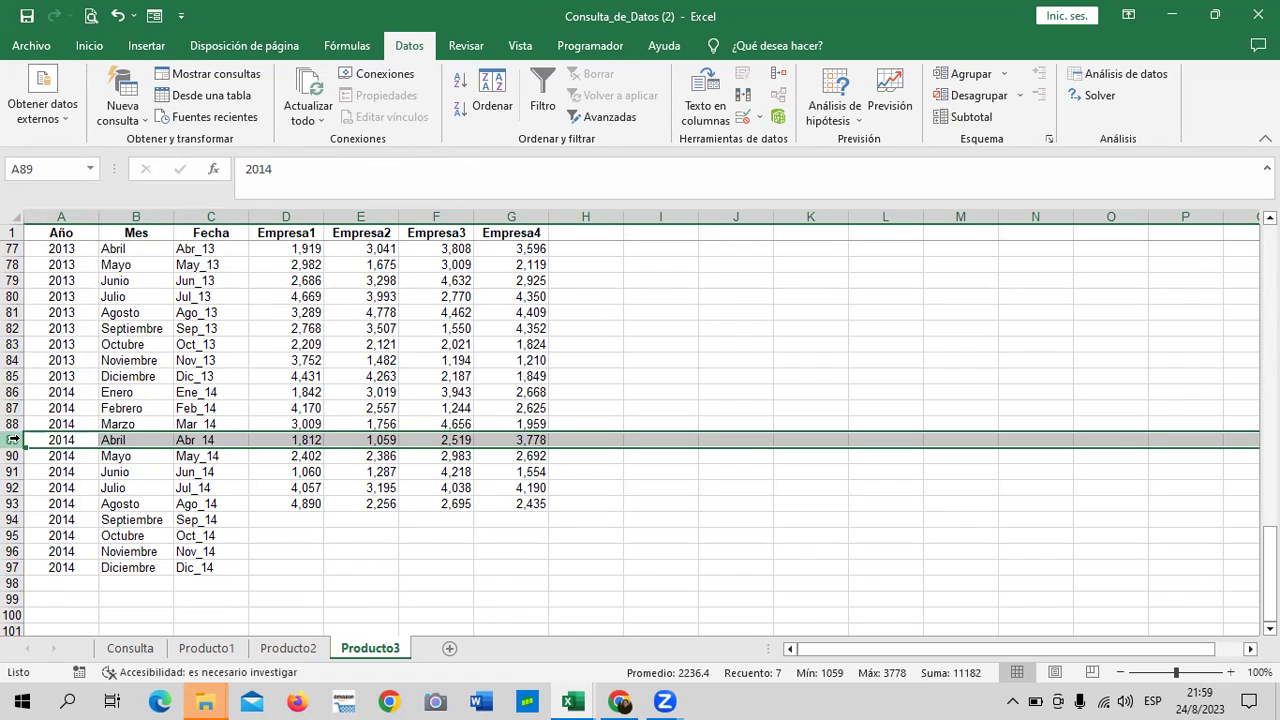
- Back on Consulta, check C8's formula, then set the year to 2007 and month to Enero
left_click(143, 651)
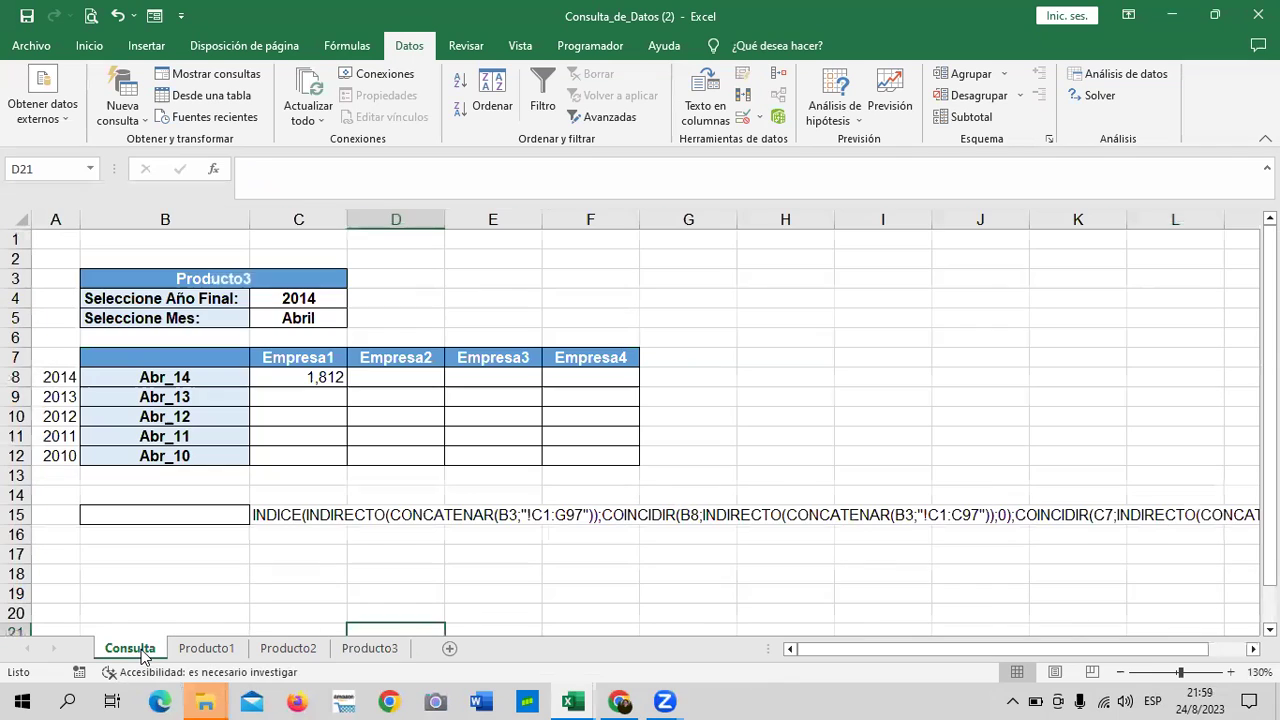
left_click(330, 378)
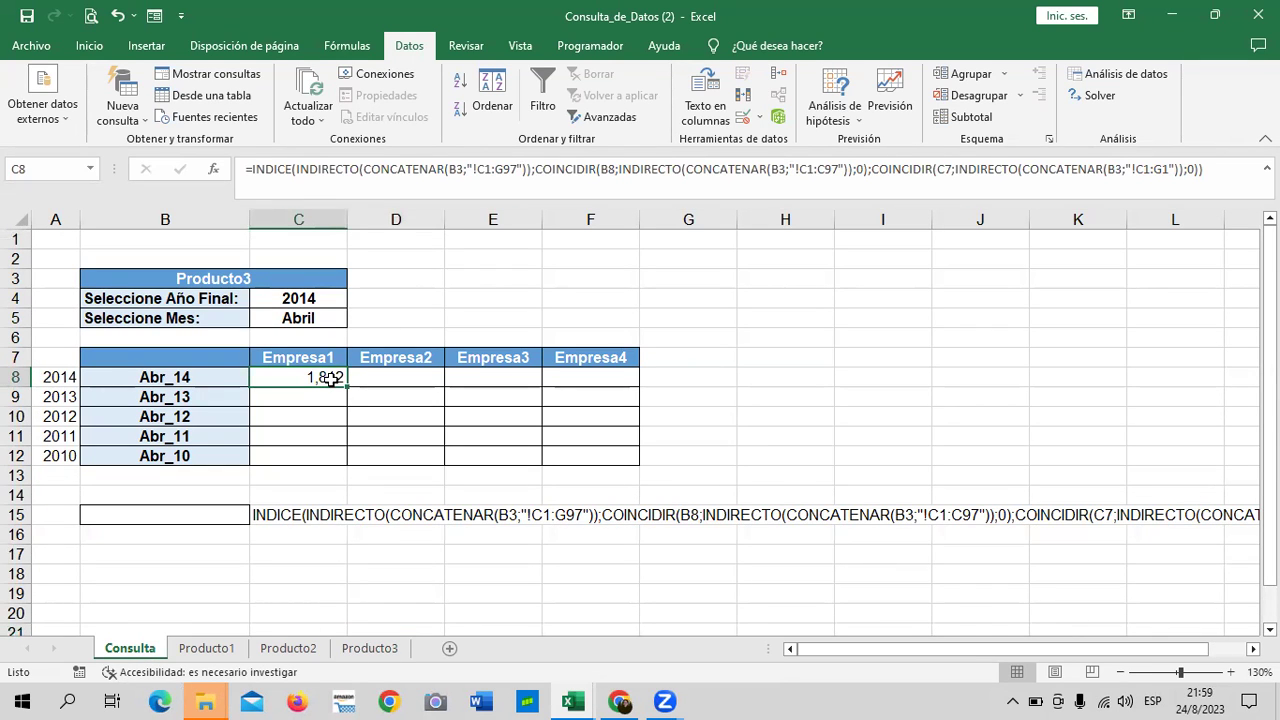
left_click(308, 303)
left_click(355, 299)
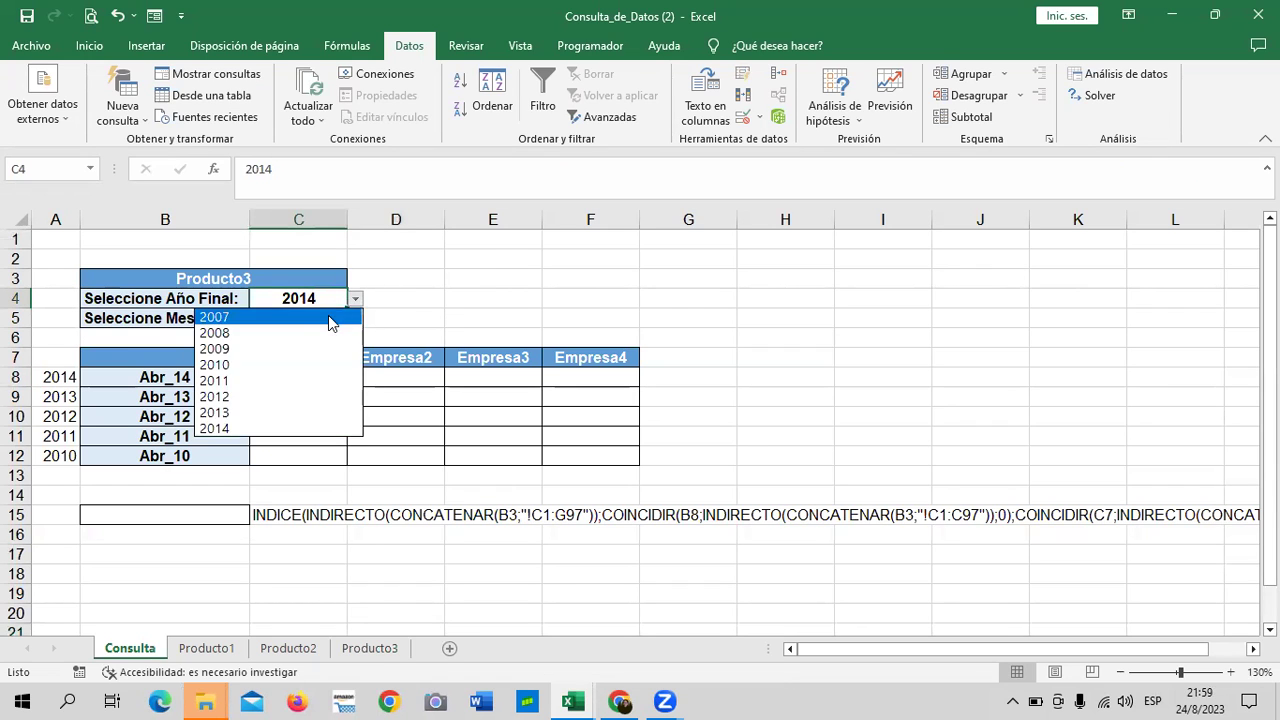
left_click(328, 317)
left_click(323, 318)
left_click(356, 318)
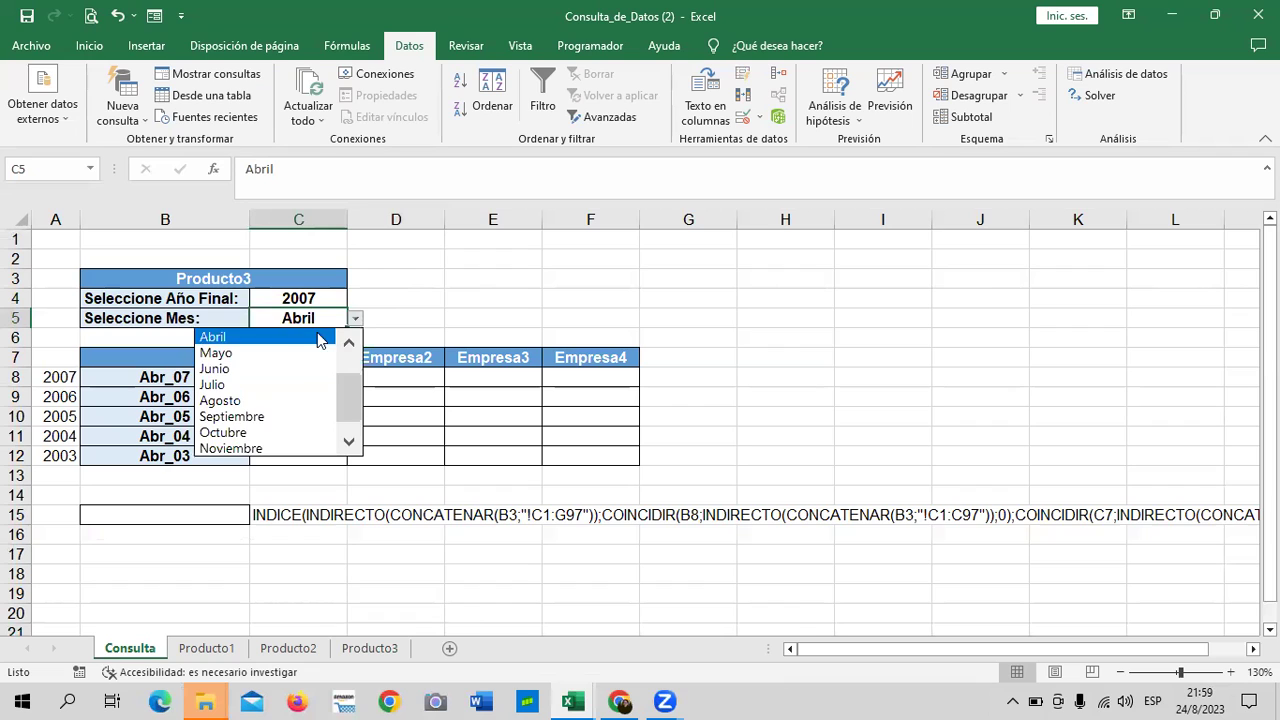
scroll(340, 420, "up", 1)
left_click(300, 337)
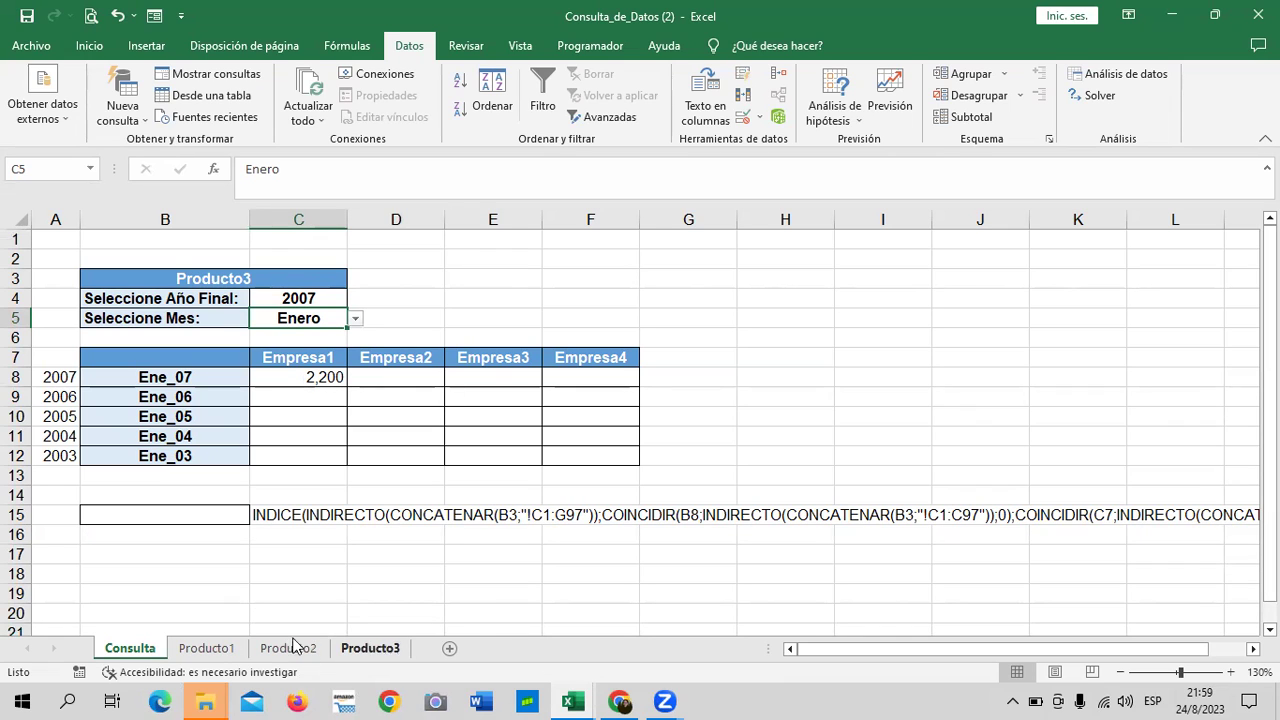
- Set the product to Producto1 and confirm C8's 2,008 matches Ene_07 Empresa1 on the Producto1 sheet
left_click(305, 276)
left_click(355, 279)
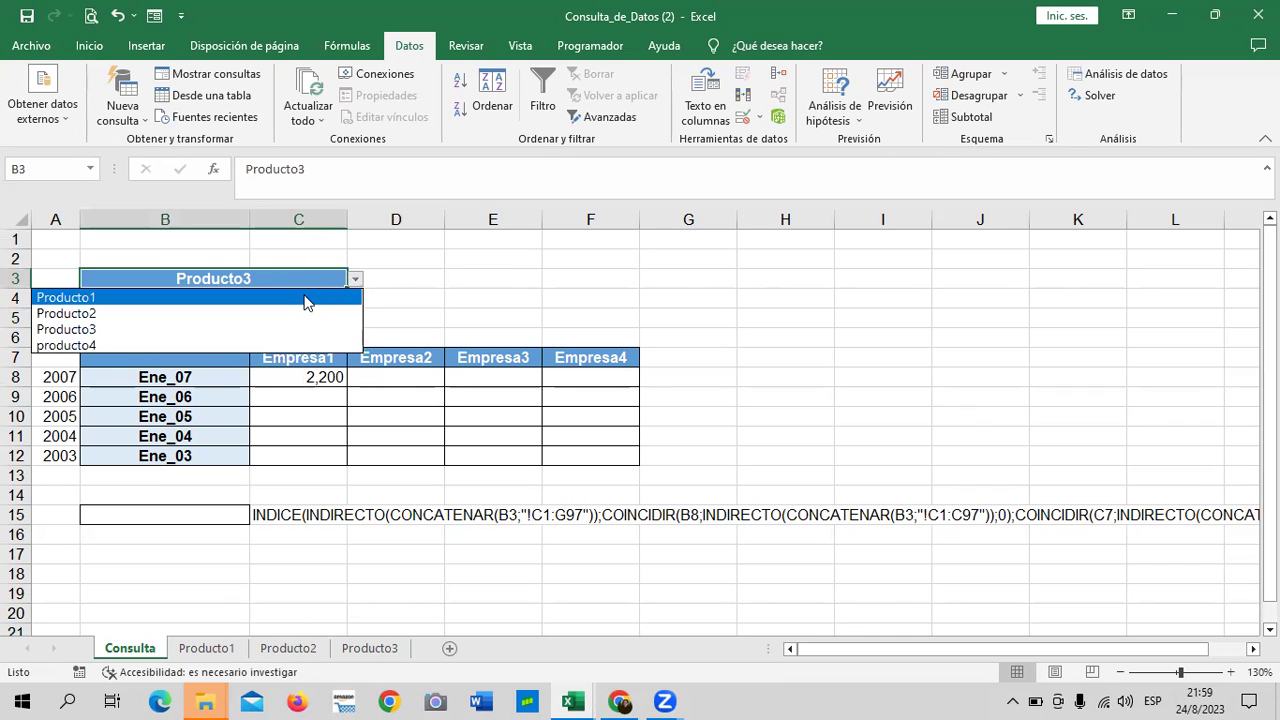
left_click(350, 298)
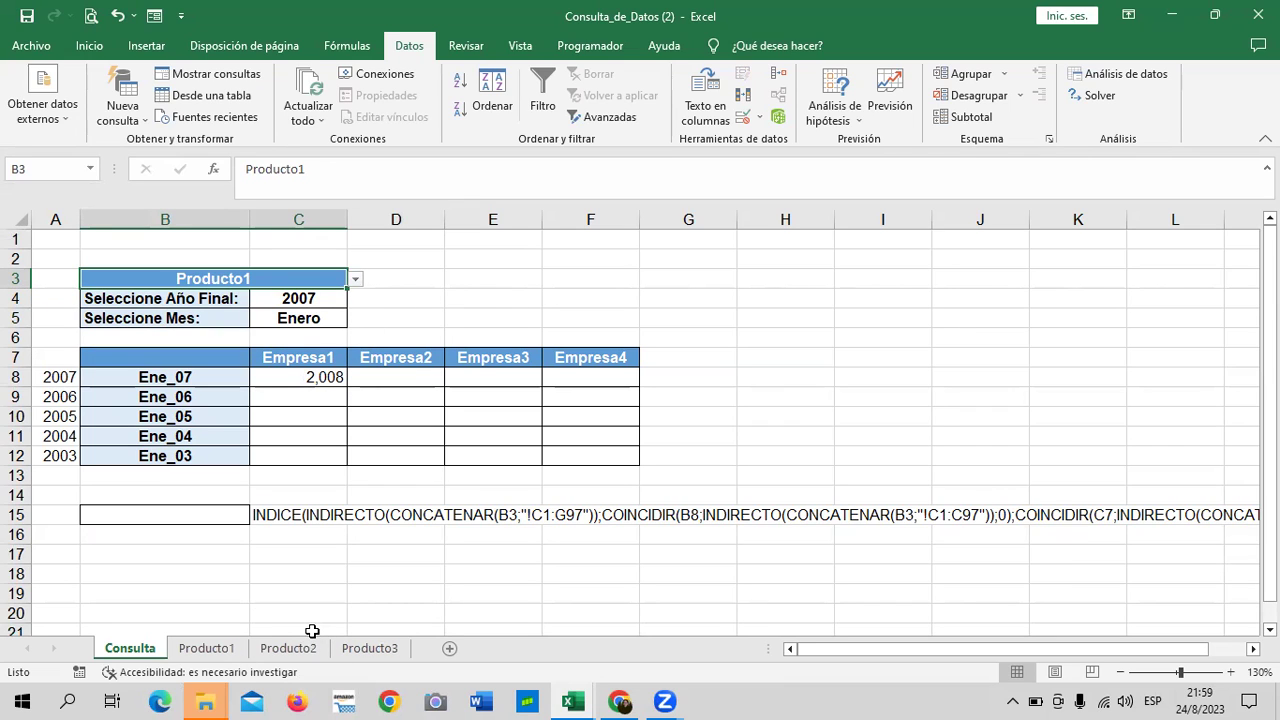
left_click(222, 650)
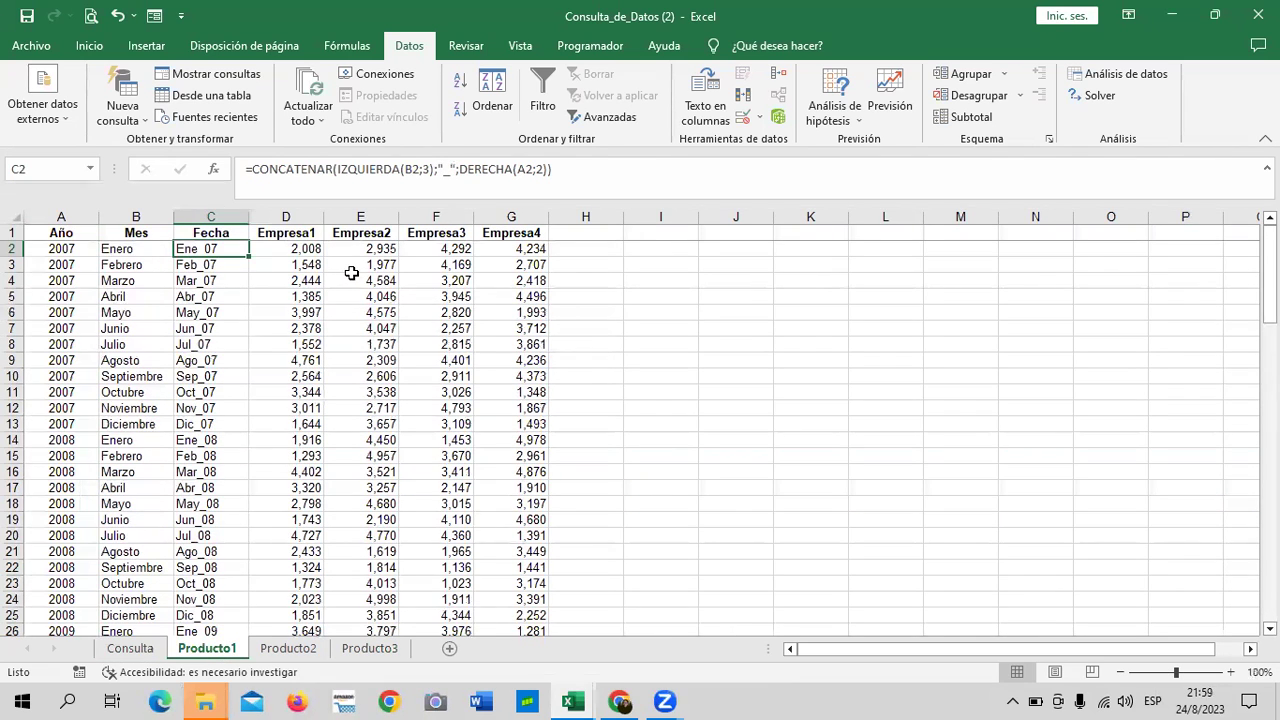
left_click(289, 250)
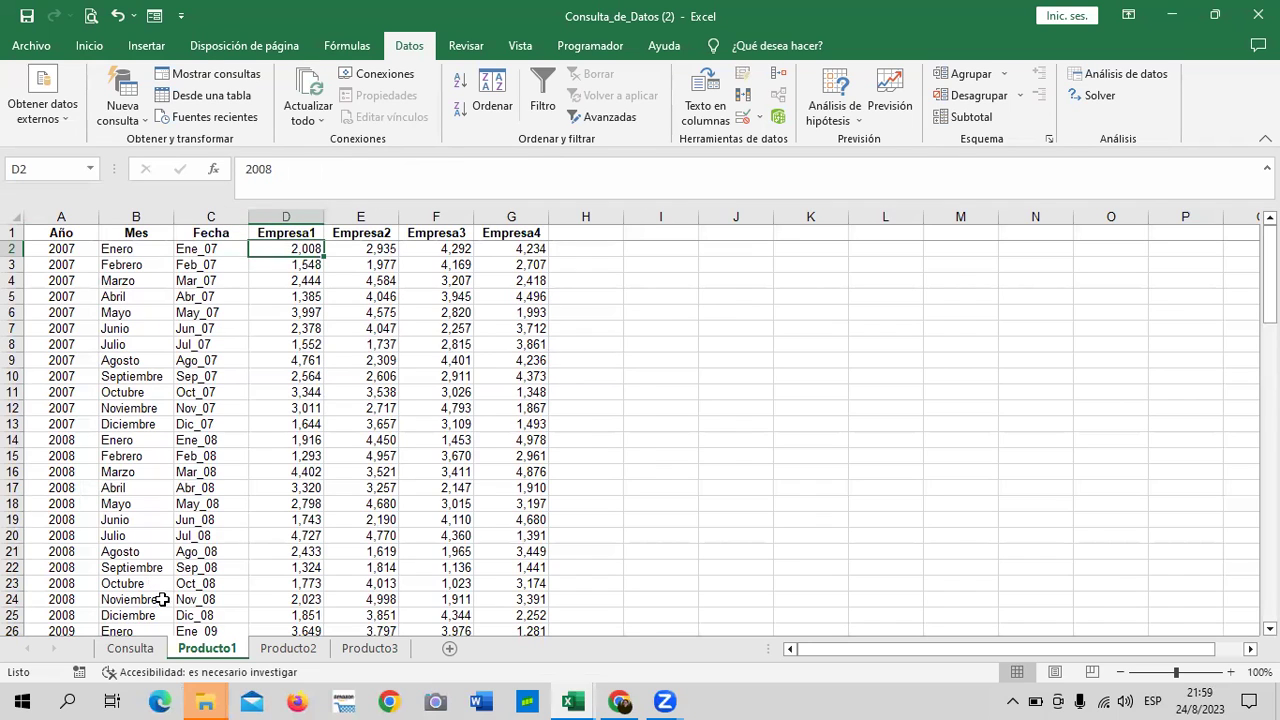
left_click(143, 652)
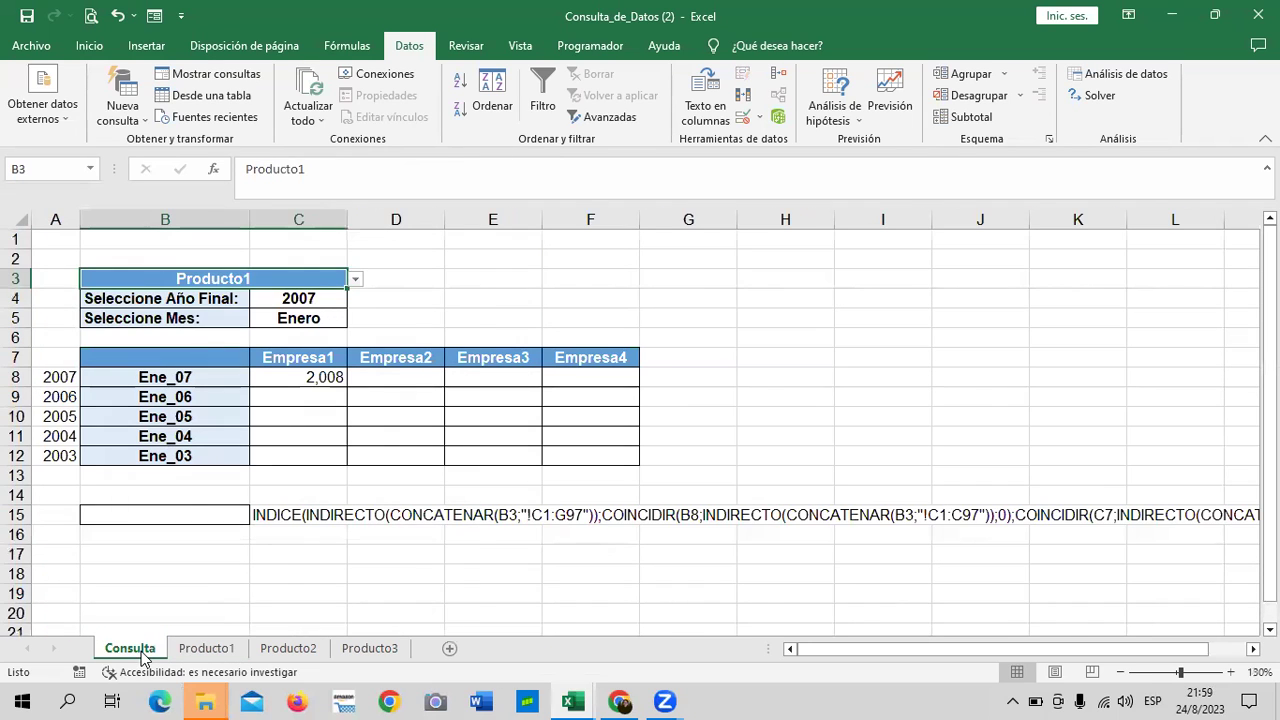
left_click(325, 377)
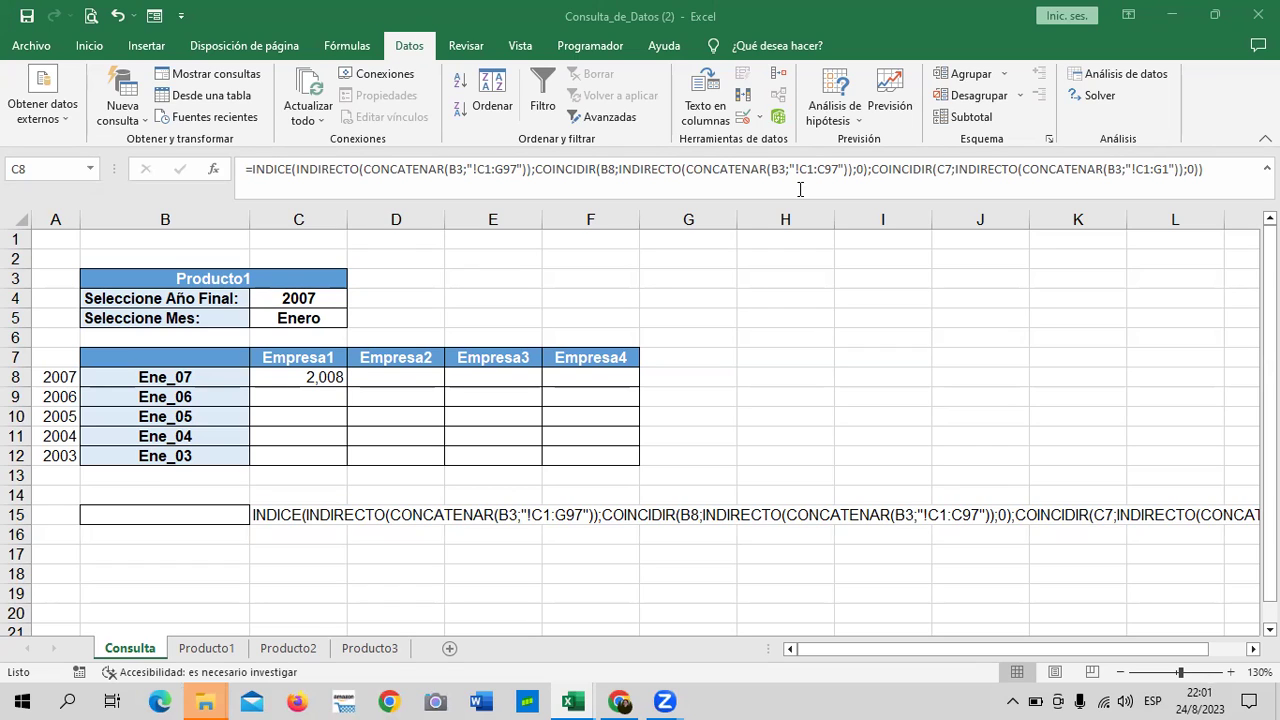
mouse_move(577, 697)
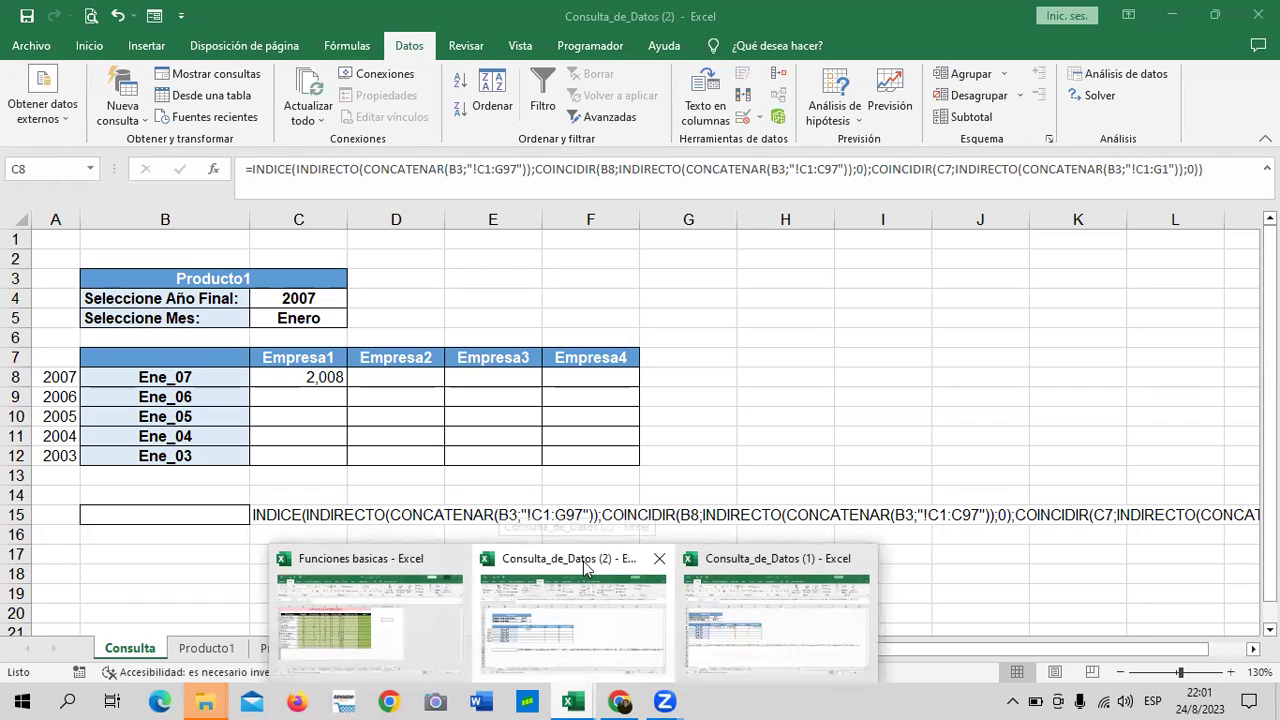
- In the Consulta_de_Datos (1) workbook, inspect the formulas in cells D8 and F8
left_click(787, 624)
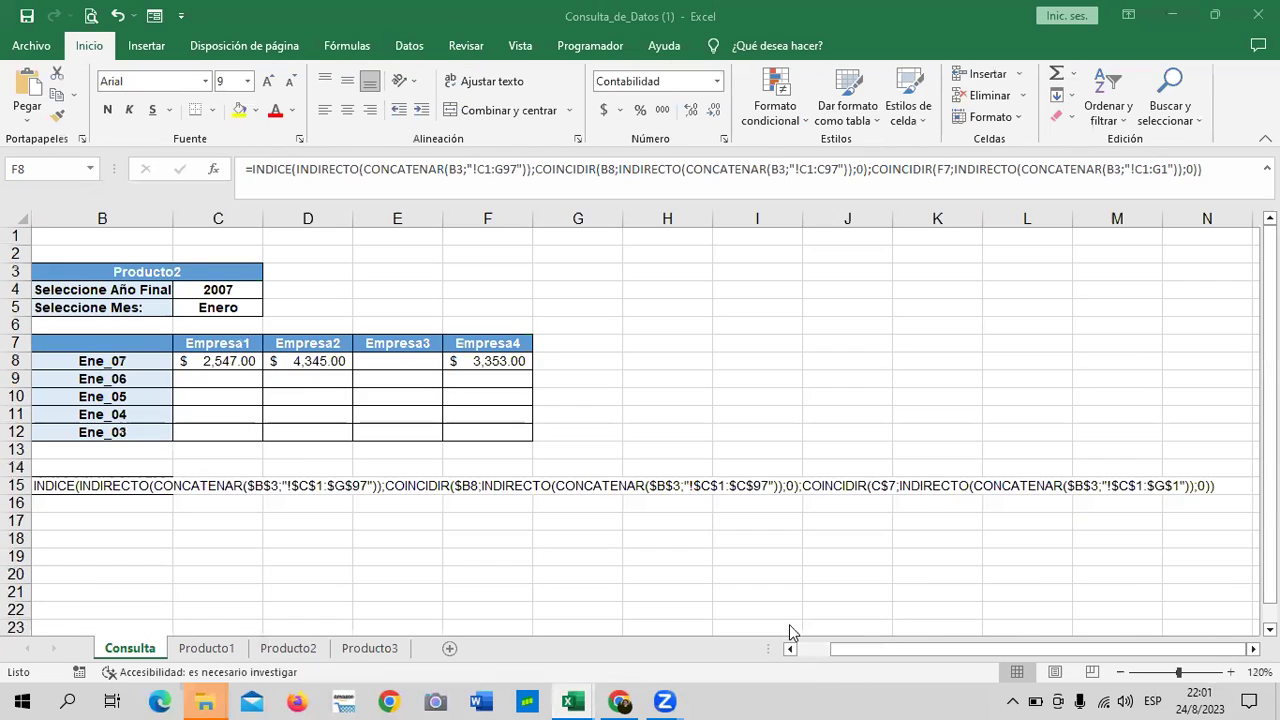
left_click(419, 363)
left_click(335, 361)
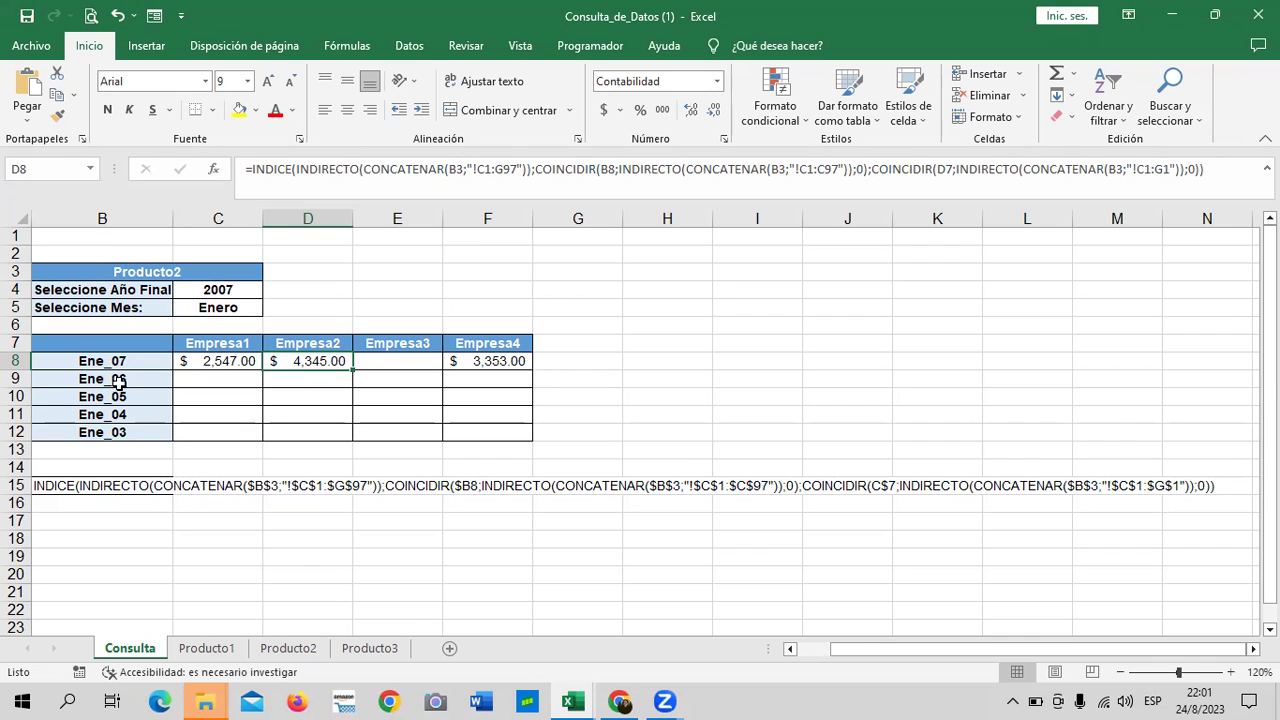
left_click(803, 650)
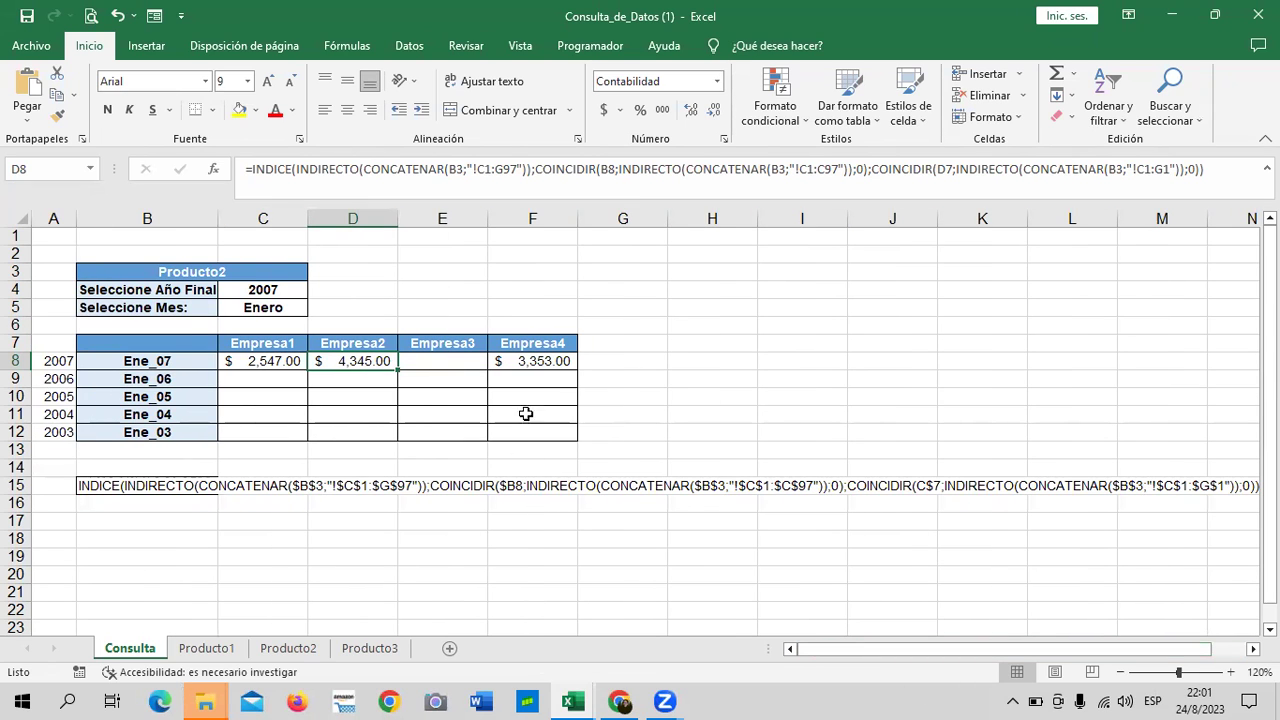
left_click(538, 362)
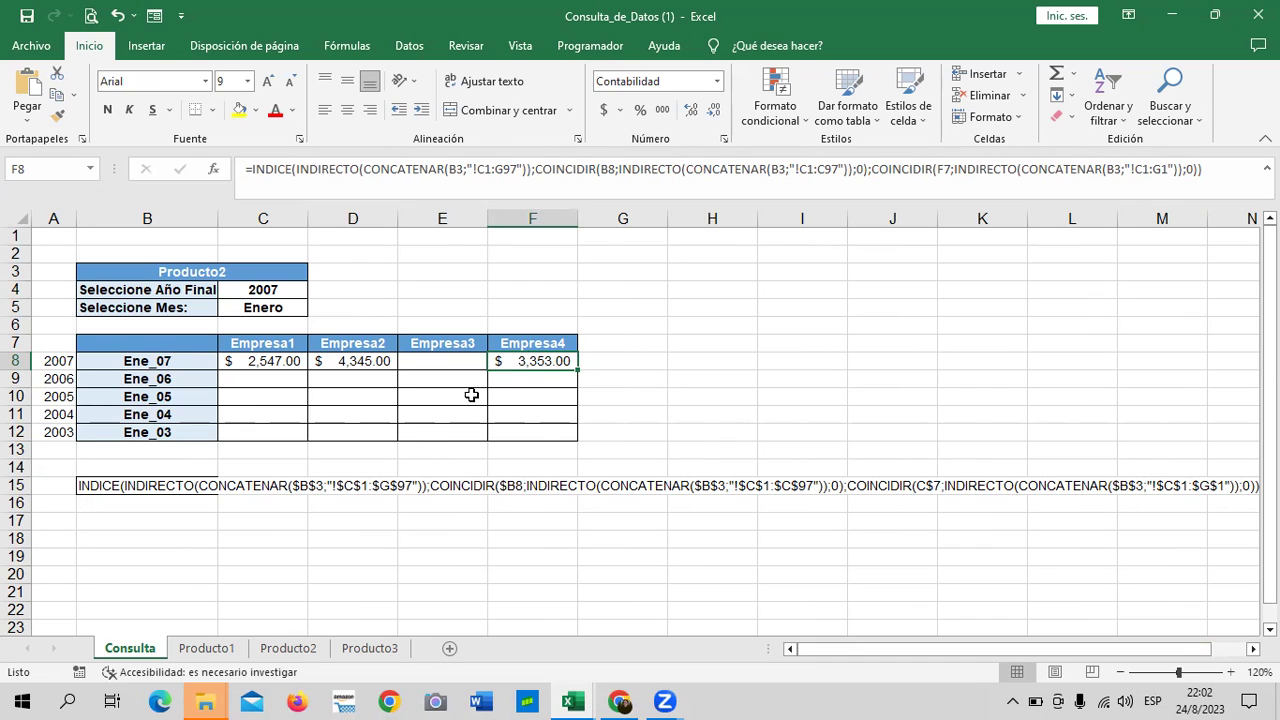
- Compare Consulta row 8 with Producto2's January 2007 row: 2,547, 4,345 and Empresa4 3,353
left_click(290, 650)
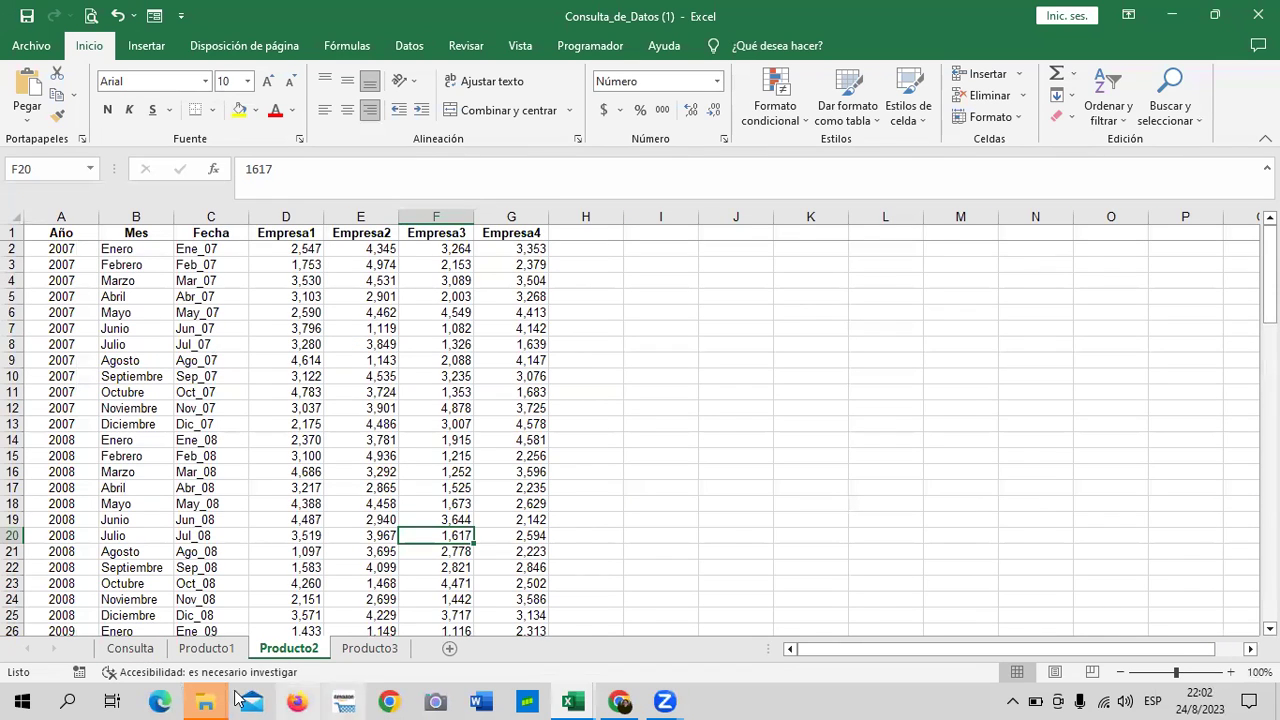
left_click(133, 649)
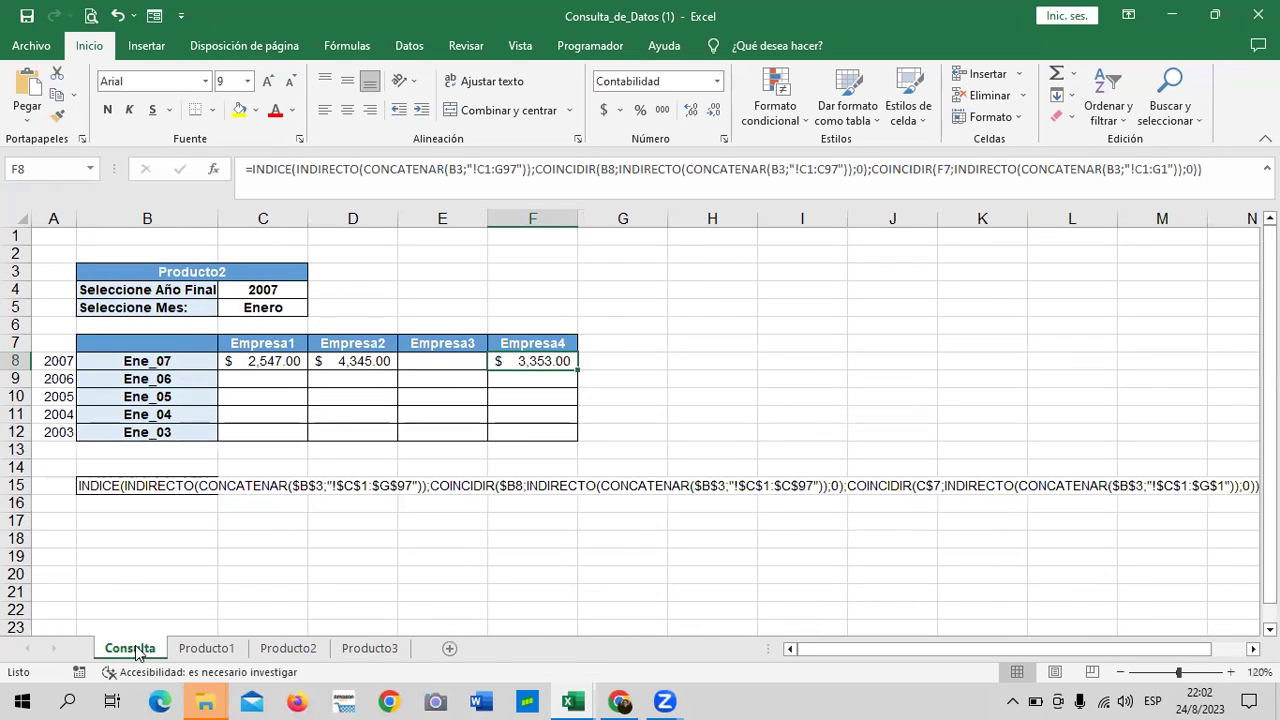
left_click(290, 649)
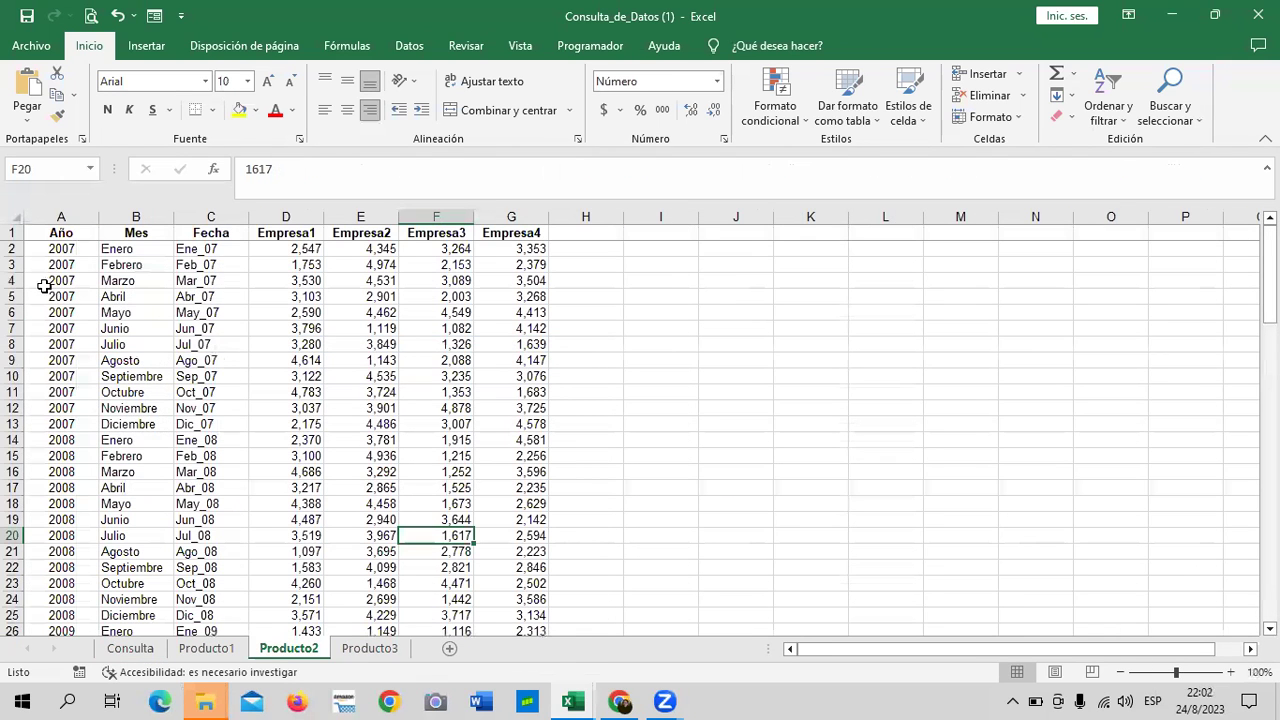
left_click(36, 252)
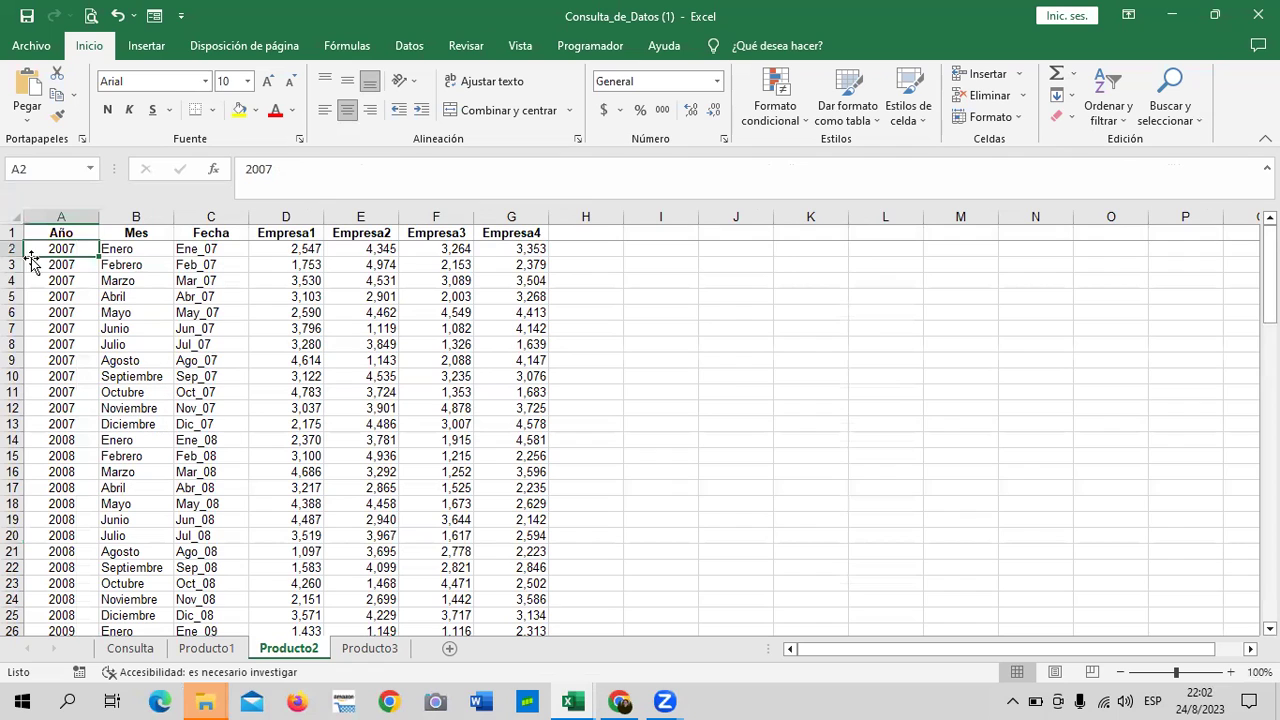
left_click(14, 248)
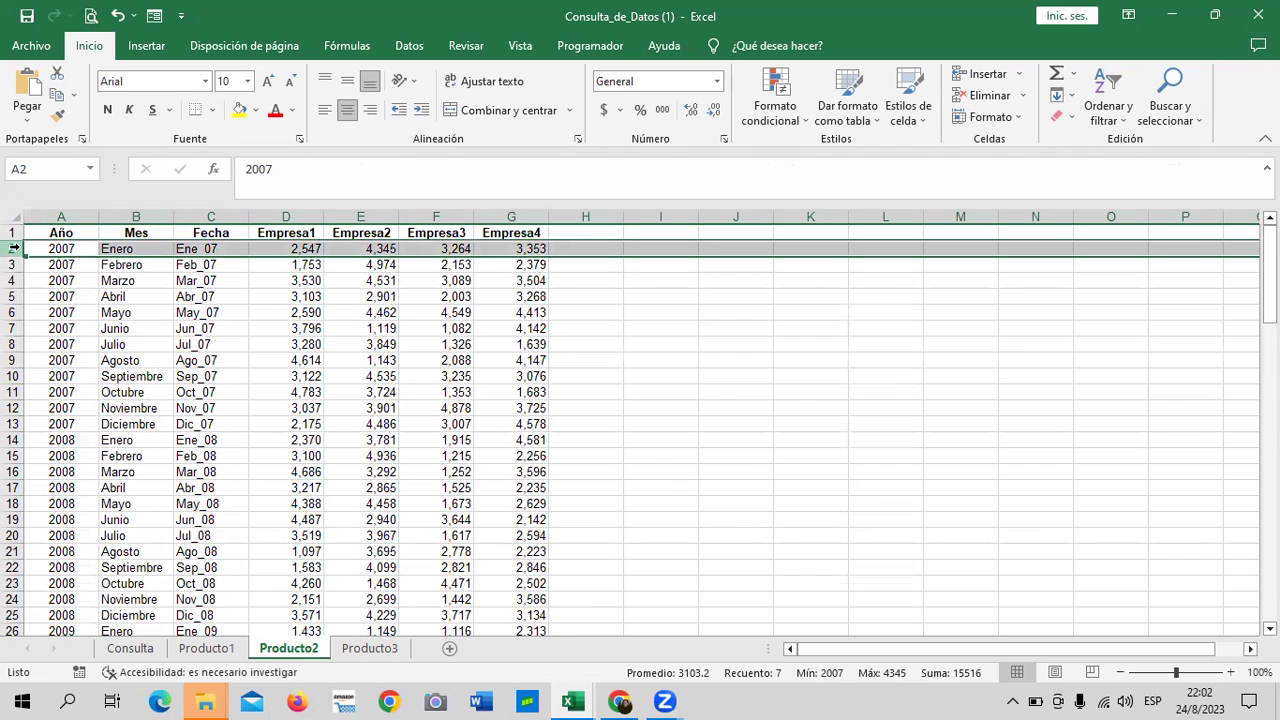
left_click(150, 649)
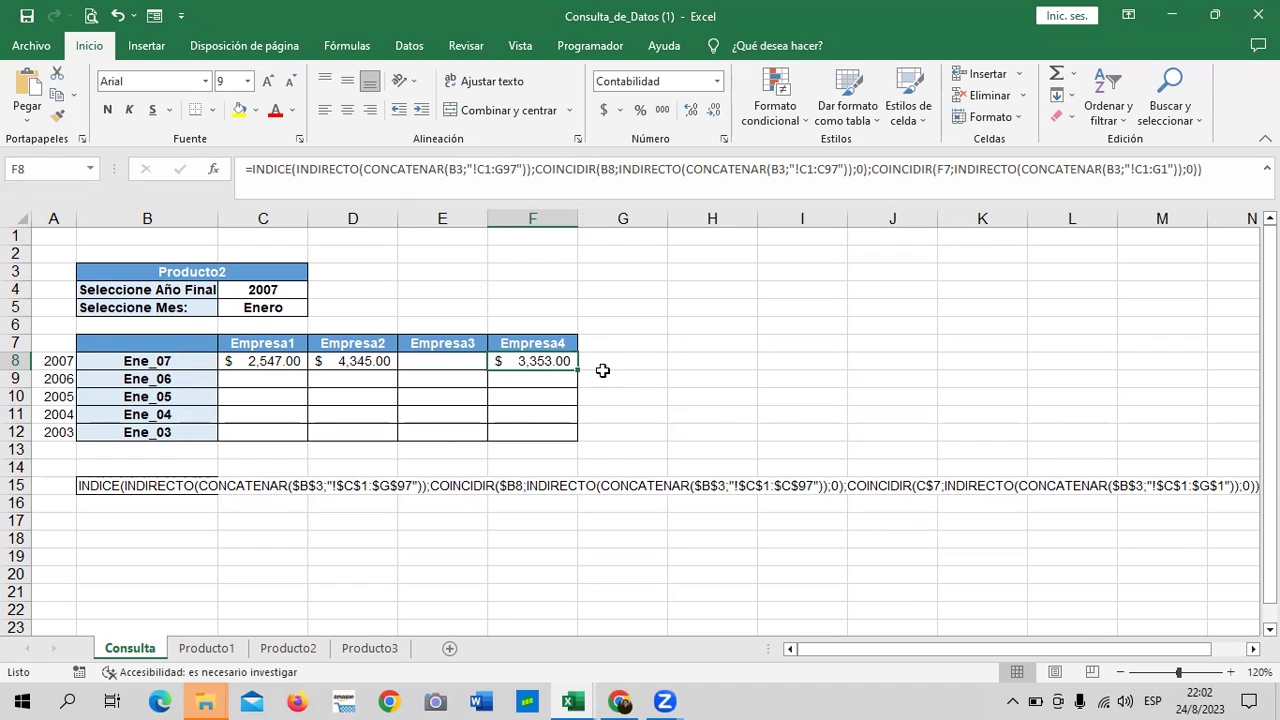
left_click(307, 654)
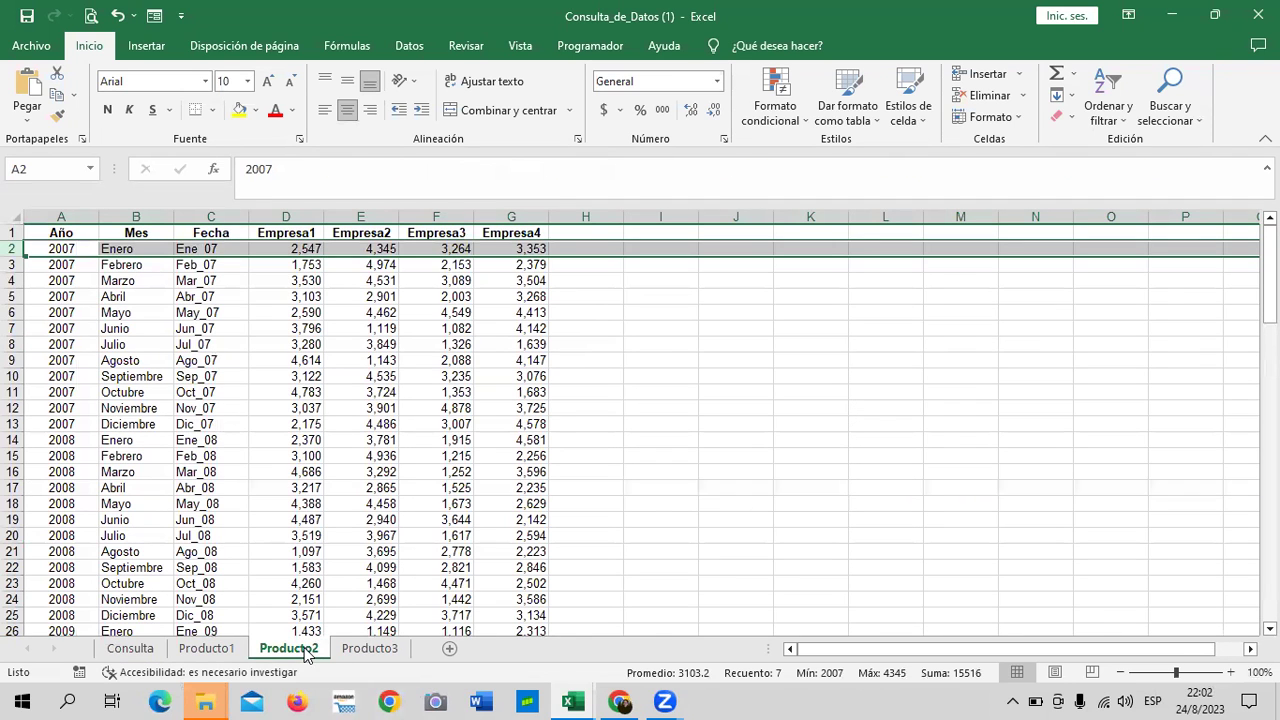
left_click(525, 245)
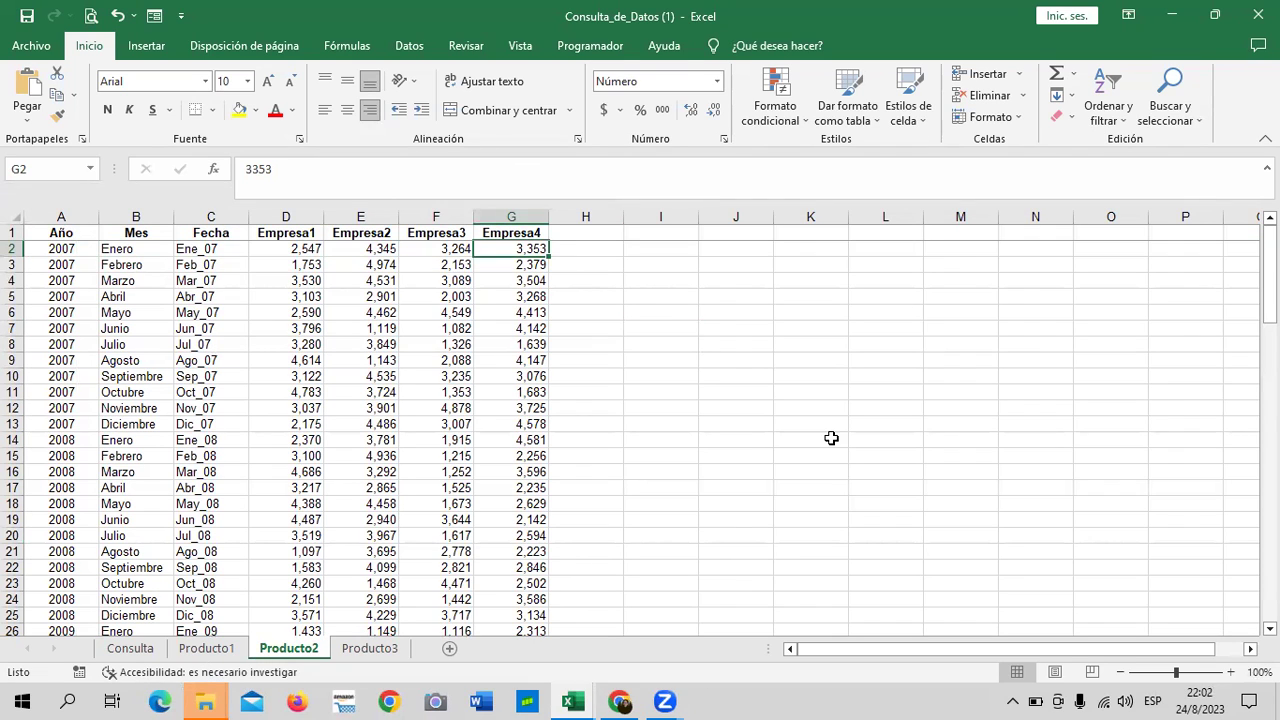
left_click(140, 649)
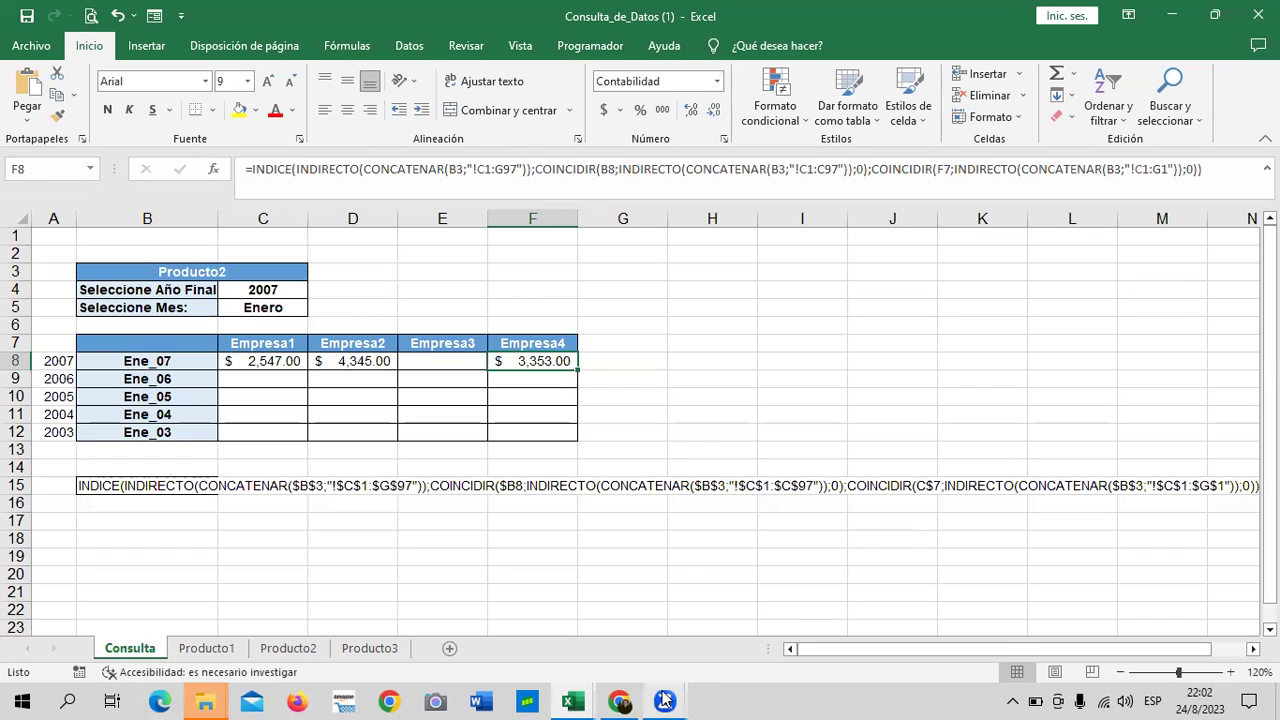
- Bring the Zoom meeting gallery window to the front over Excel
mouse_move(665, 700)
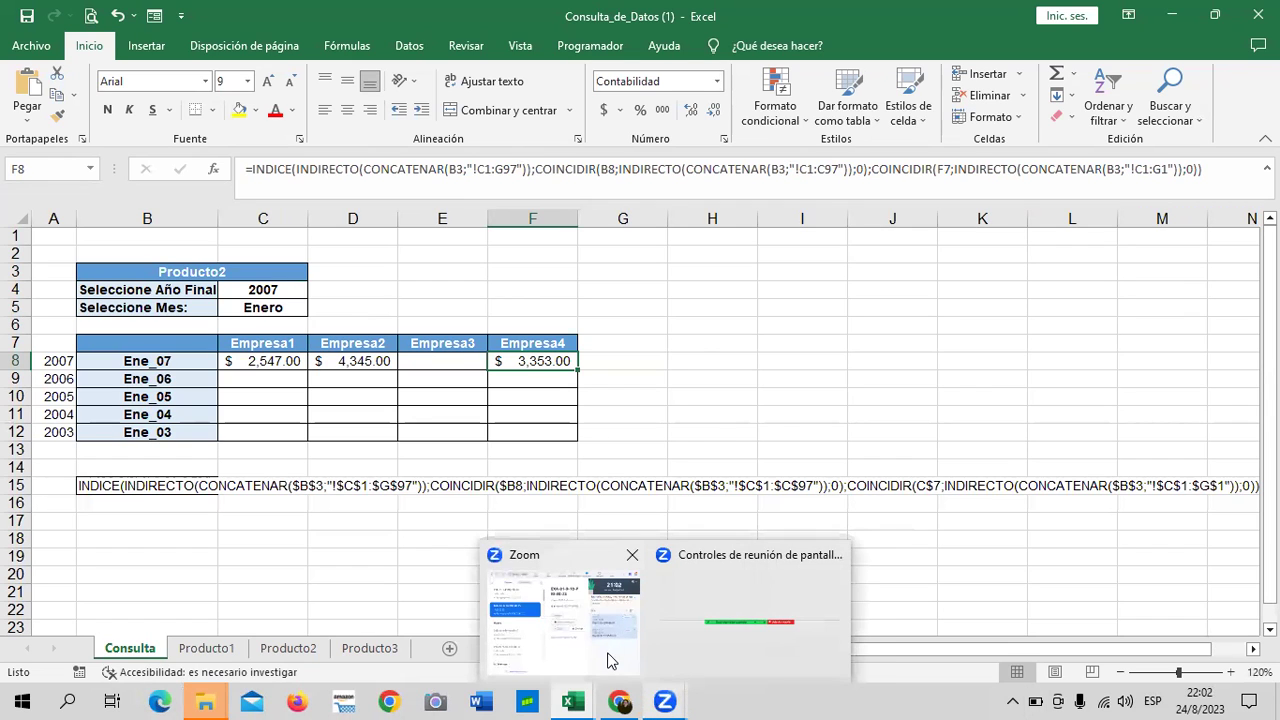
left_click(613, 664)
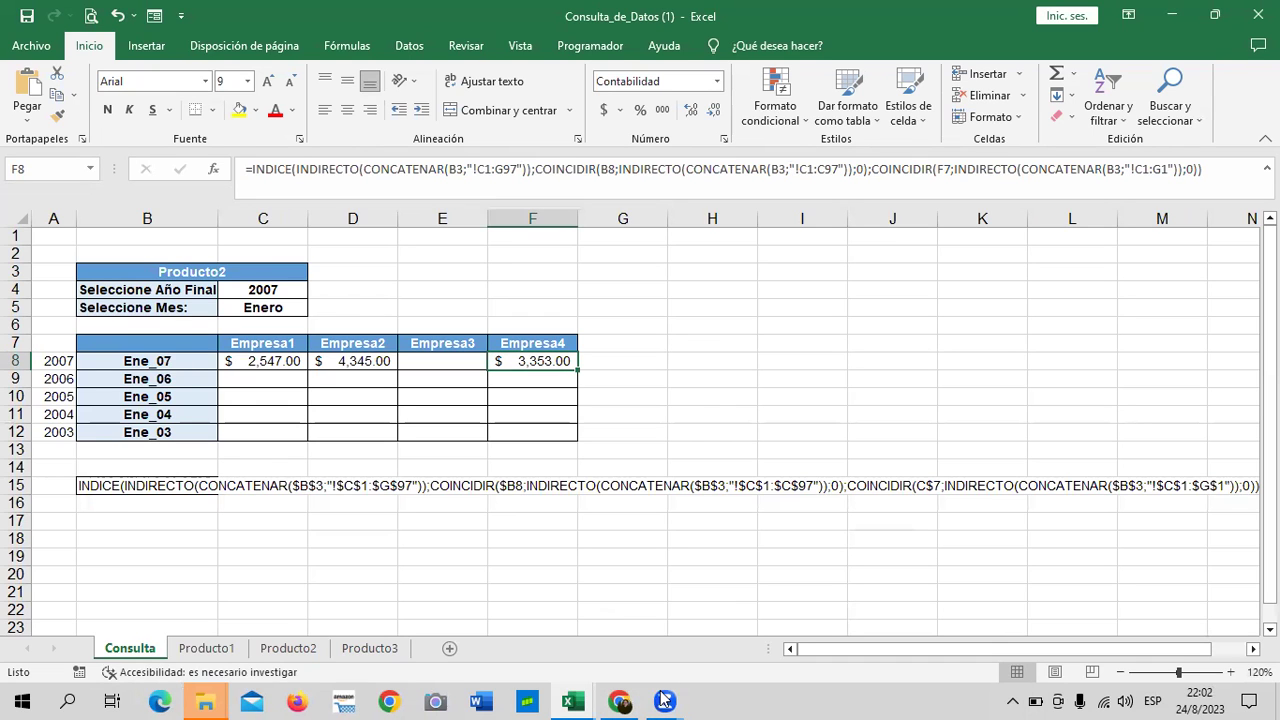
left_click(665, 700)
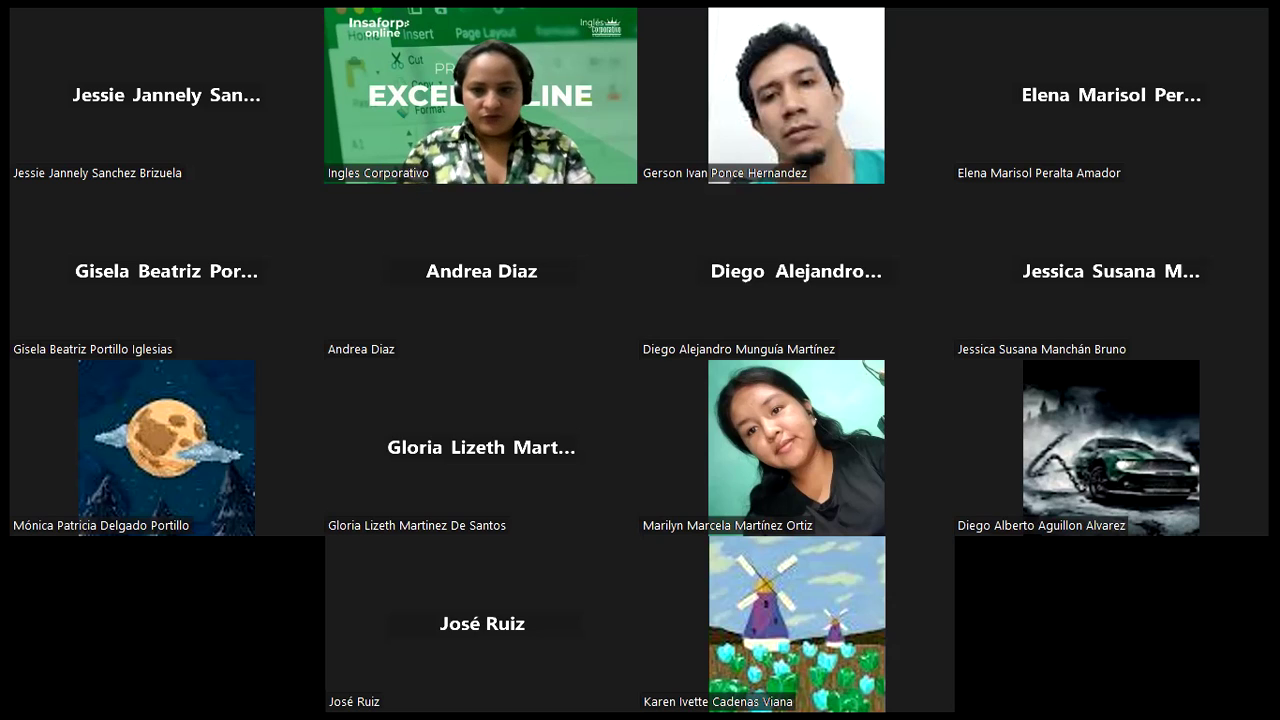